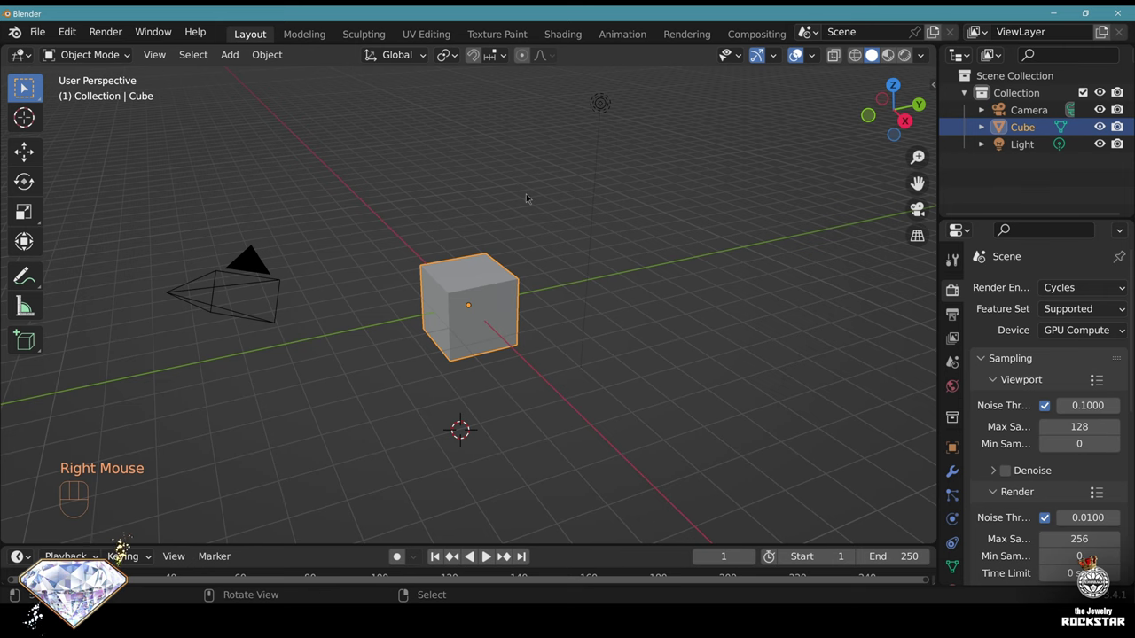
# Delete the default cube and the light from the scene
pyautogui.press('Delete')
pyautogui.rightClick(601, 104)
pyautogui.press('Delete')
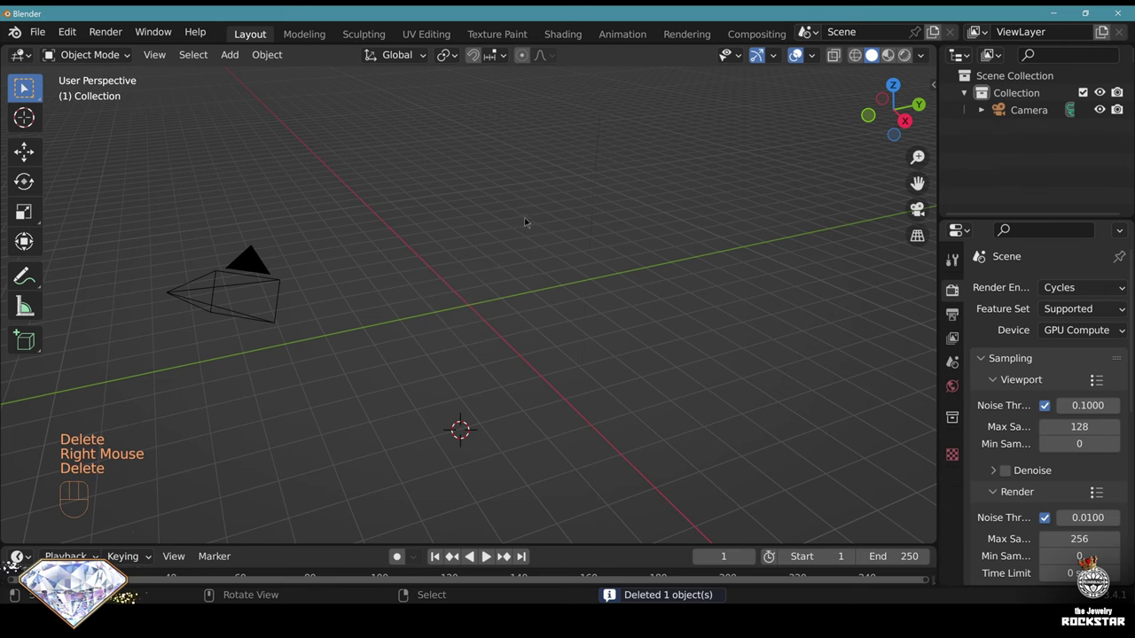
# Add a mesh circle in the front view near the world origin, aligned to the view
pyautogui.press('KP_1')
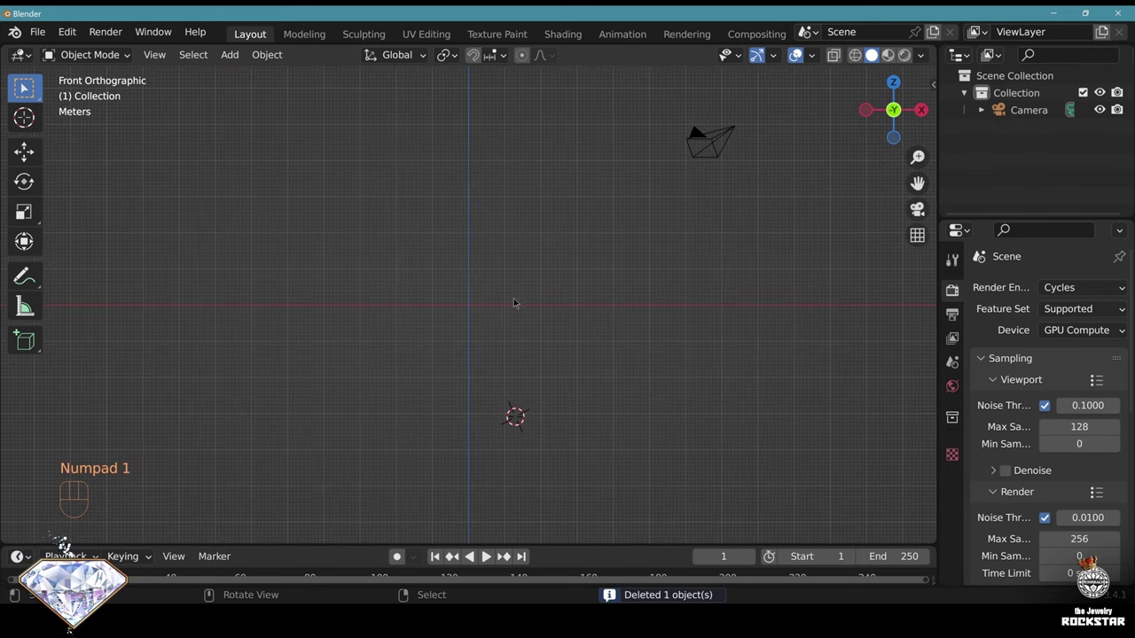
pyautogui.click(465, 298)
pyautogui.click(230, 54)
pyautogui.moveTo(251, 75)
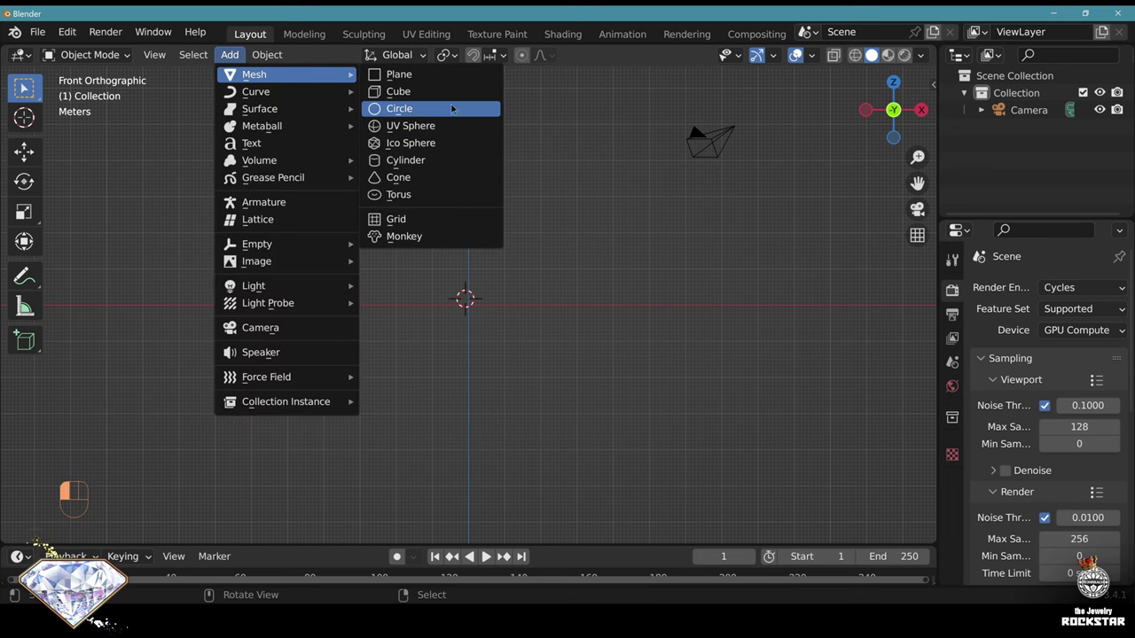
pyautogui.click(399, 108)
pyautogui.press('n')
pyautogui.press('n')
pyautogui.click(96, 528)
pyautogui.click(221, 417)
pyautogui.click(222, 456)
# Give the new circle 121 vertices, a radius of 17.3/2 m, and X, Y and Z locations of 0
pyautogui.click(222, 342)
pyautogui.write('121')
pyautogui.press('Return')
pyautogui.click(235, 360)
pyautogui.write('17.3/2')
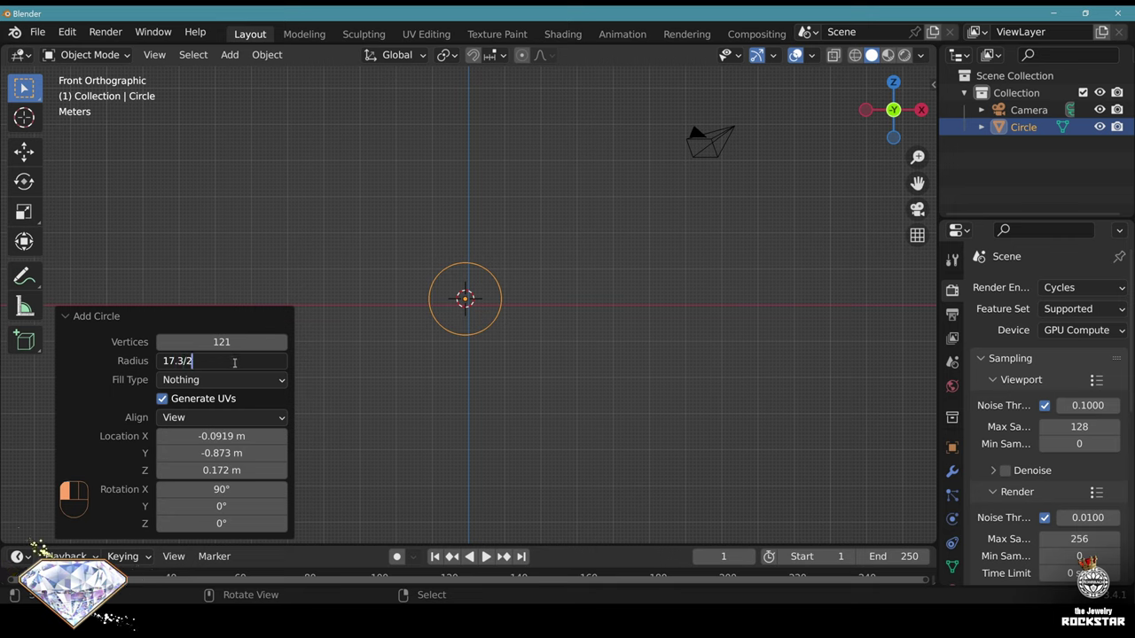
pyautogui.press('Return')
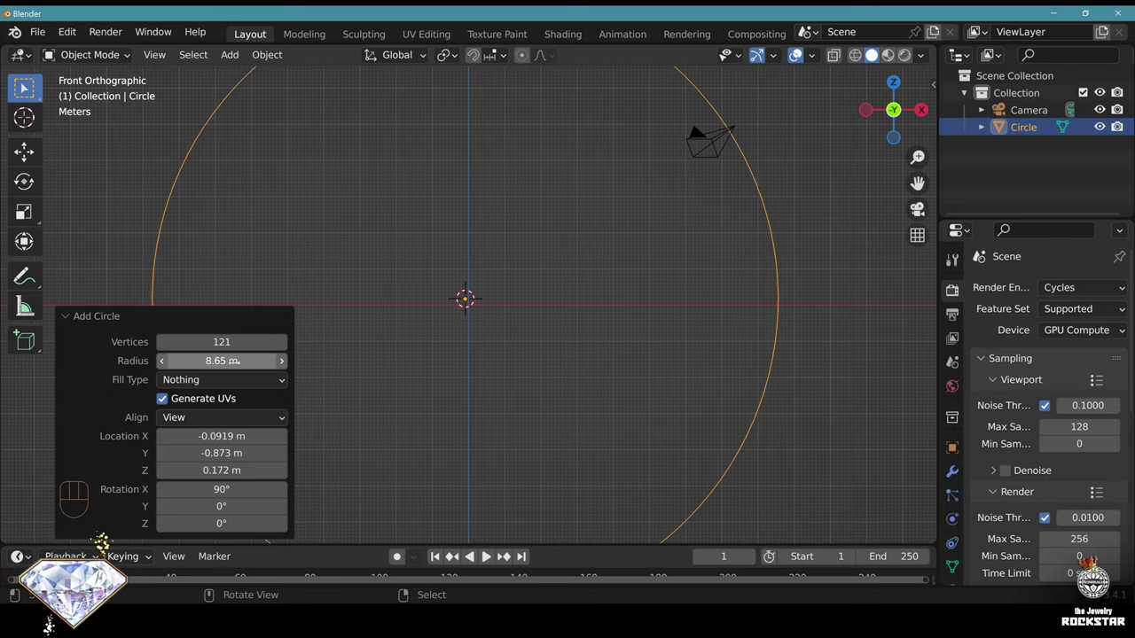
pyautogui.moveTo(205, 434); pyautogui.dragTo(206, 472)
pyautogui.write('0')
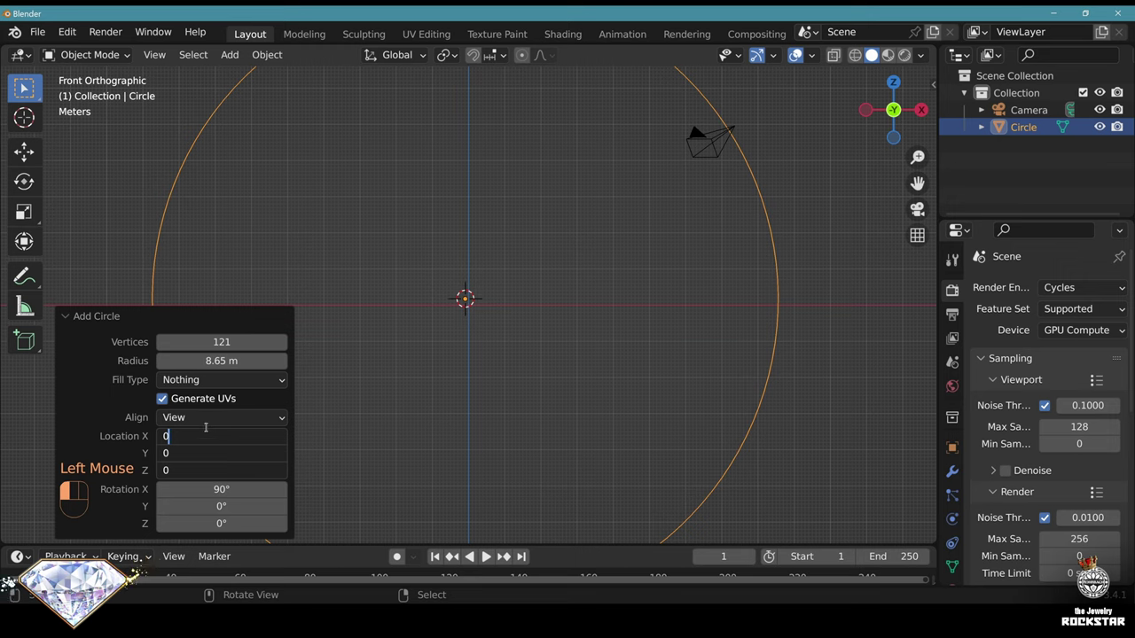
pyautogui.click(359, 401)
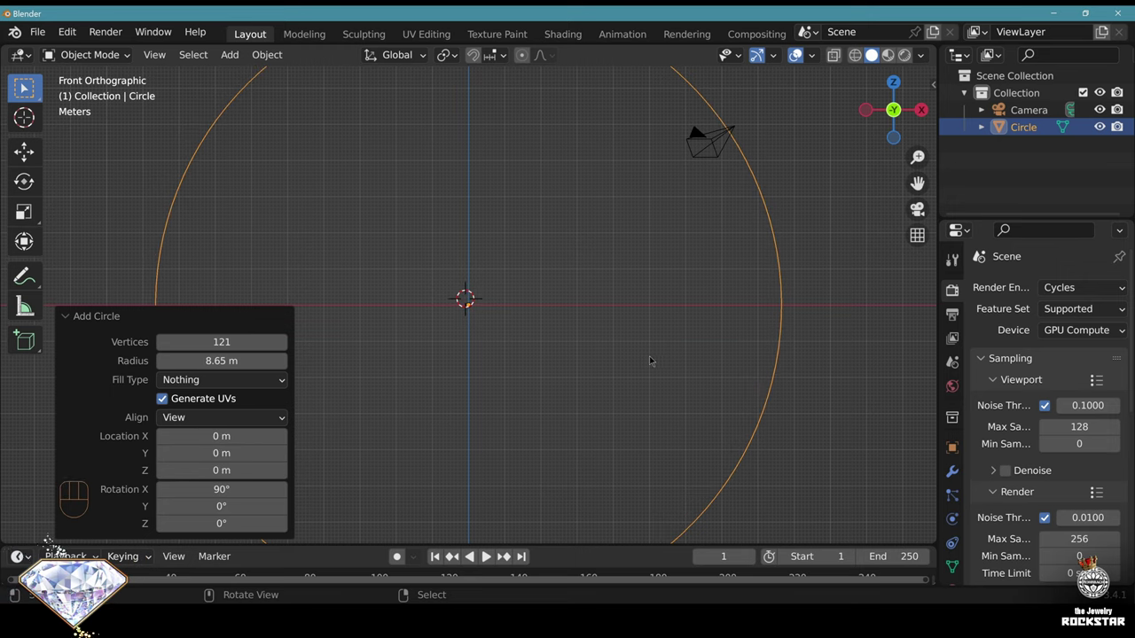
# Rename the circle as Size-7-ref-size
pyautogui.press('F2')
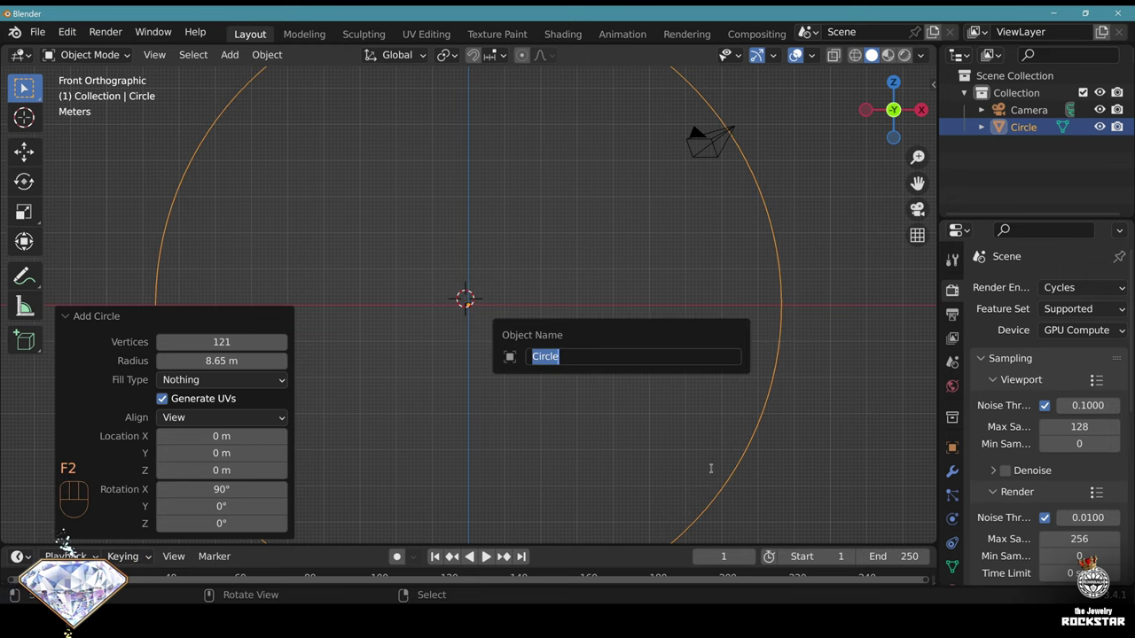
pyautogui.write('Size-7-')
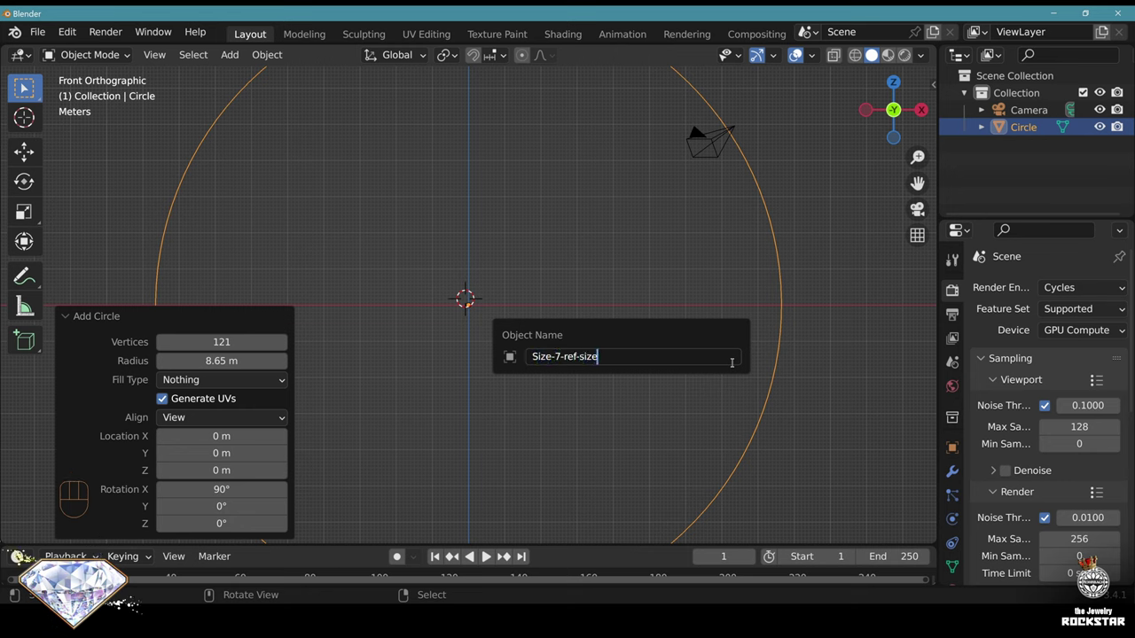
pyautogui.write('ref-size')
pyautogui.press('Return')
# Save the project as ROXELANA-RING.blend in the SULTAN-ROXELANA-HURREM-RING-video folder
pyautogui.hotkey('ctrl', 's')
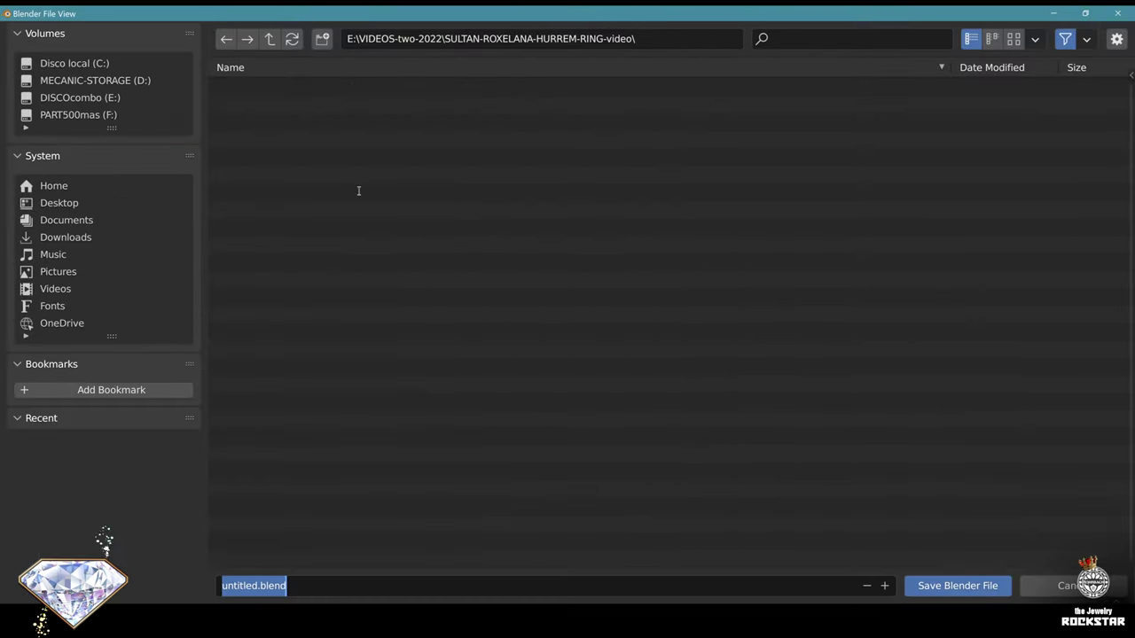
pyautogui.press('BackSpace')
pyautogui.write('ROXELANA')
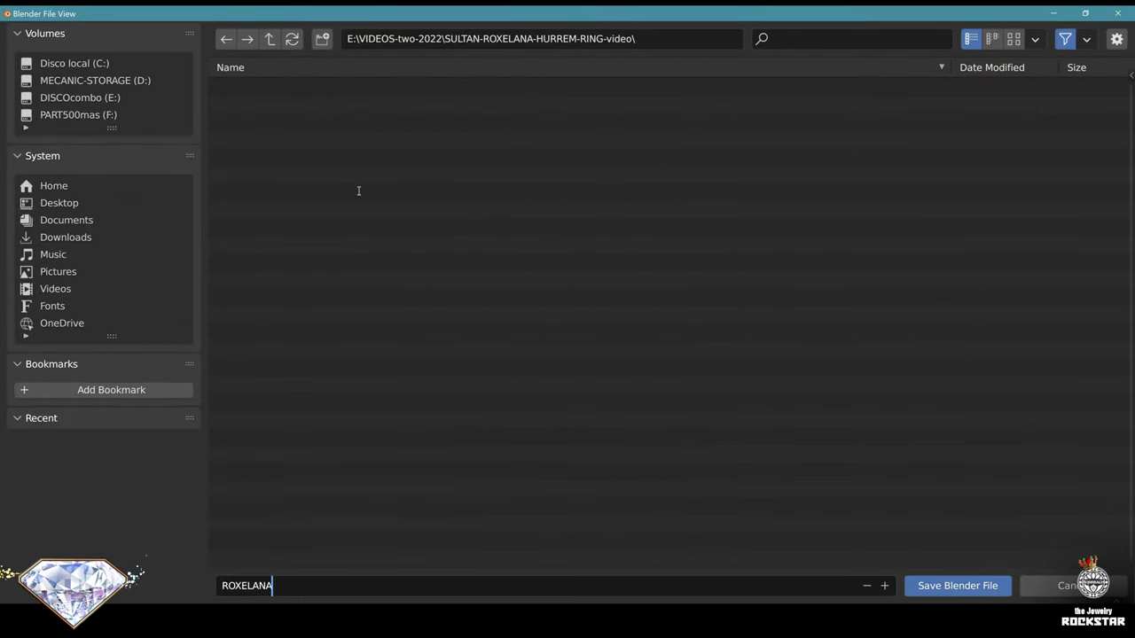
pyautogui.write('.')
pyautogui.press('BackSpace')
pyautogui.press('Return')
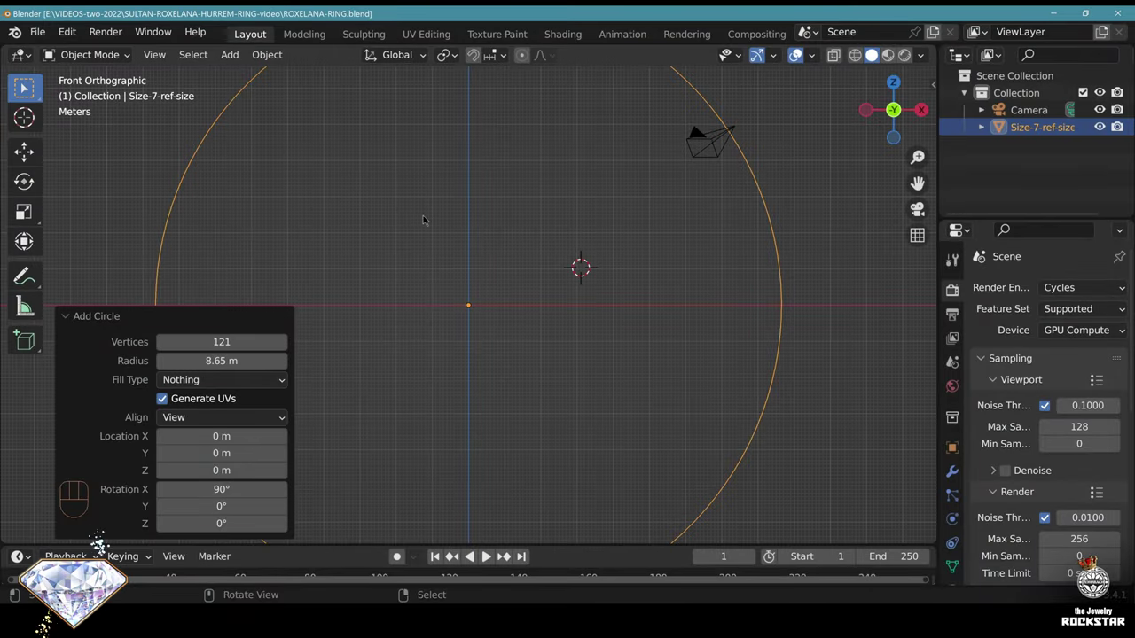
# Open the gemstones collection .blend file in drive E's GEMSTONES-COLLECTION-BLENDERMARKET folder as the source for appending
pyautogui.moveTo(424, 220); pyautogui.dragTo(431, 306, button='middle')
pyautogui.scroll(-2, 429, 306)
pyautogui.moveTo(516, 297); pyautogui.dragTo(479, 305, button='middle')
pyautogui.click(37, 32)
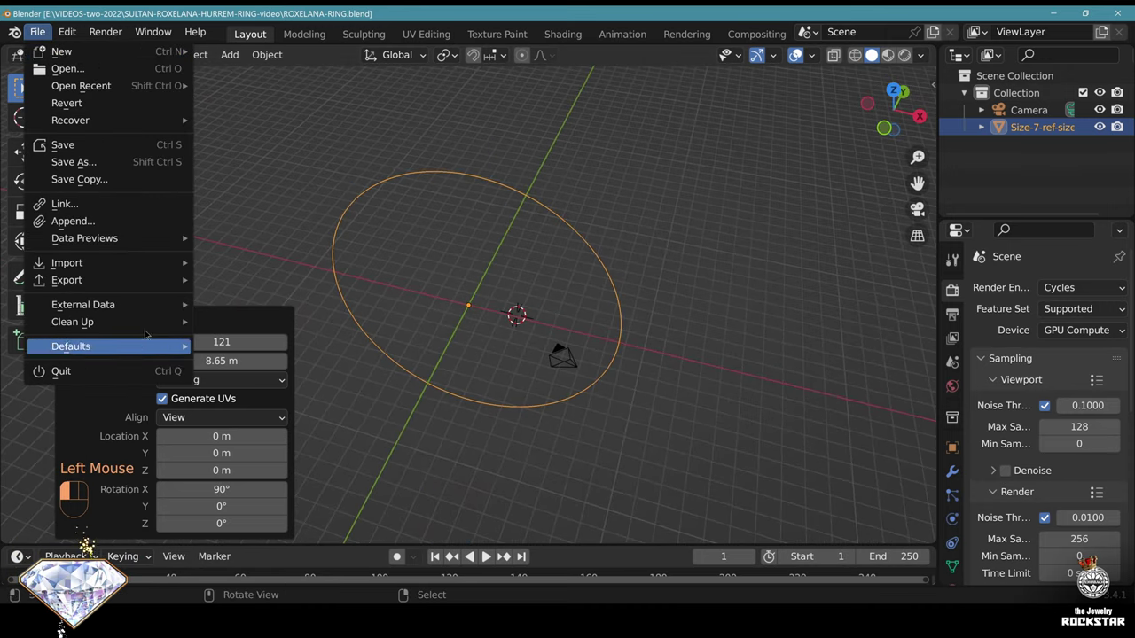
pyautogui.click(73, 221)
pyautogui.doubleClick(461, 154)
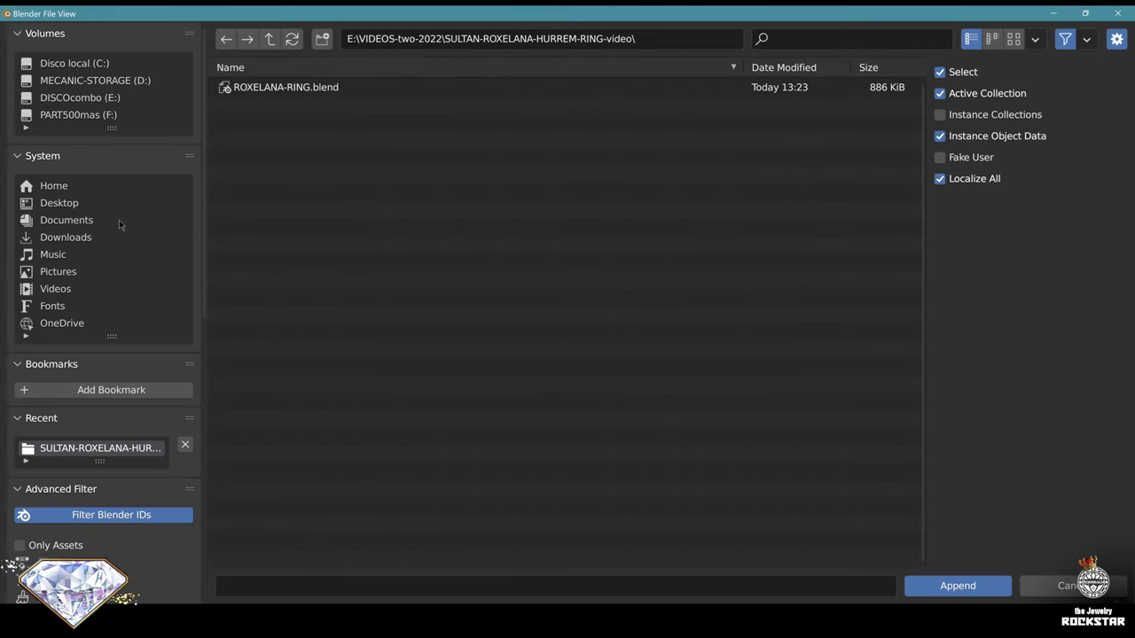
pyautogui.click(105, 100)
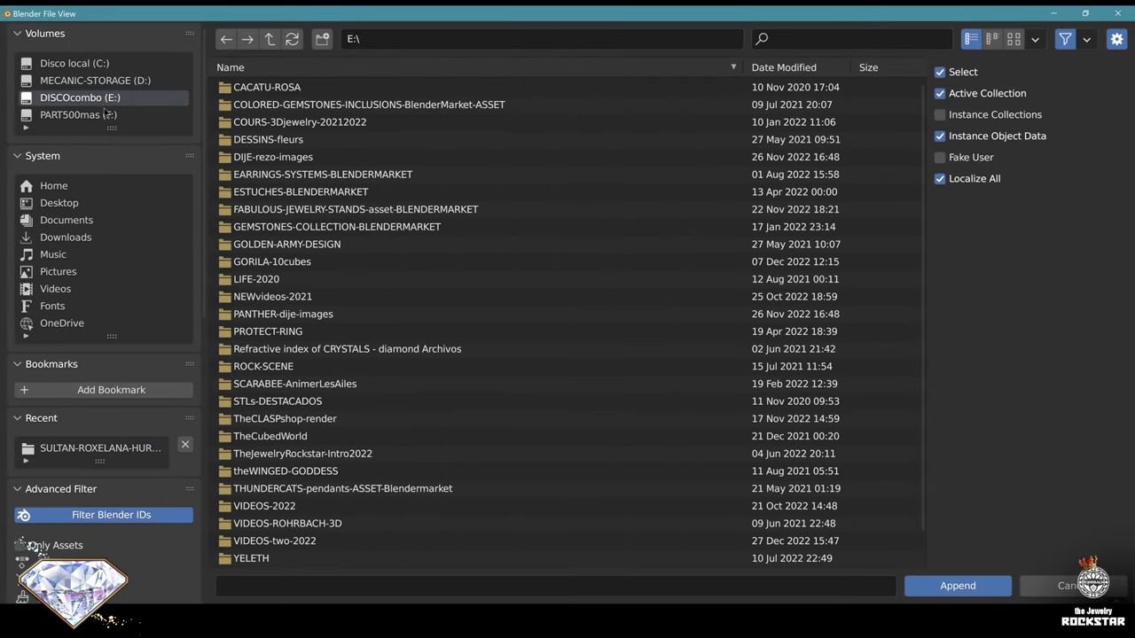
pyautogui.click(306, 233)
pyautogui.doubleClick(306, 233)
pyautogui.doubleClick(328, 157)
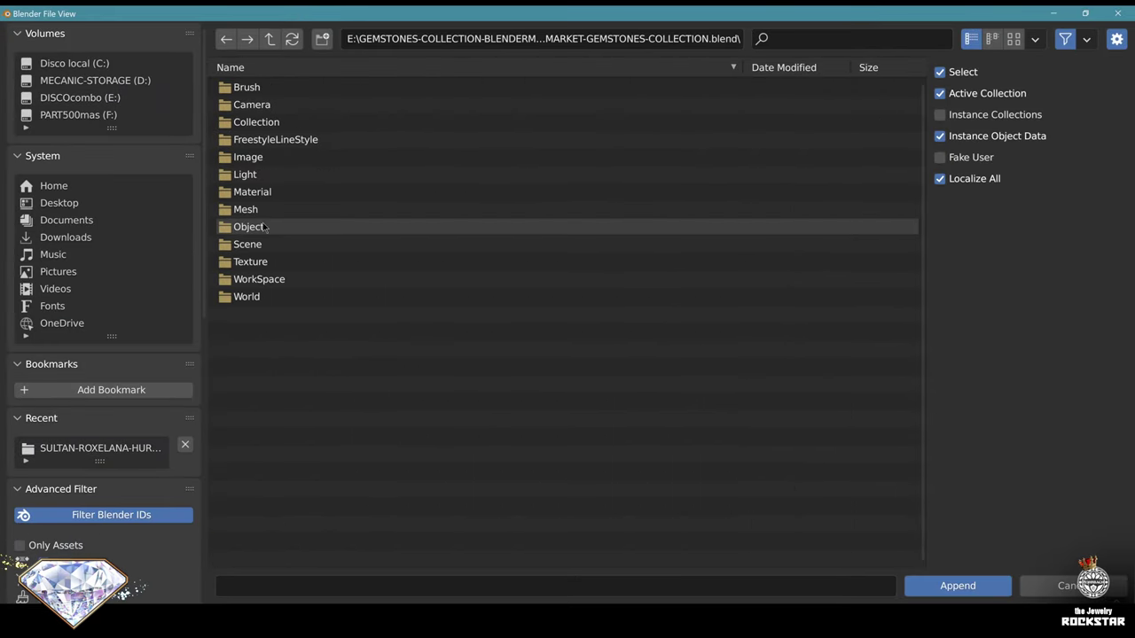
# Append the PEAR-SHAPE object from the collection file's Object category
pyautogui.doubleClick(267, 228)
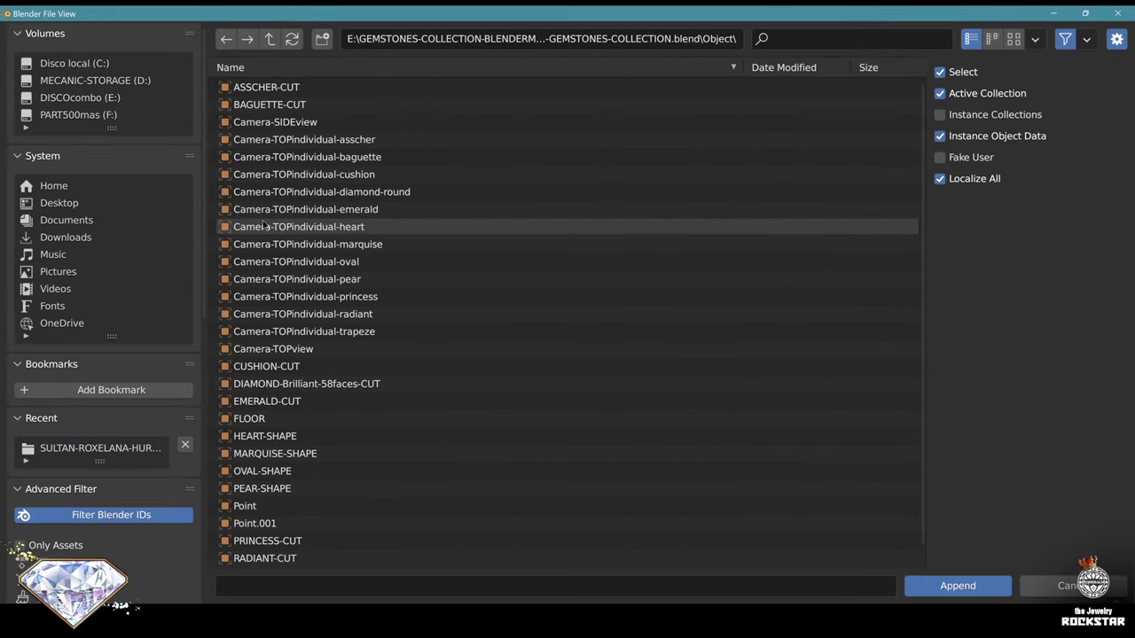
pyautogui.scroll(-1, 285, 482)
pyautogui.doubleClick(286, 472)
pyautogui.scroll(2, 479, 390)
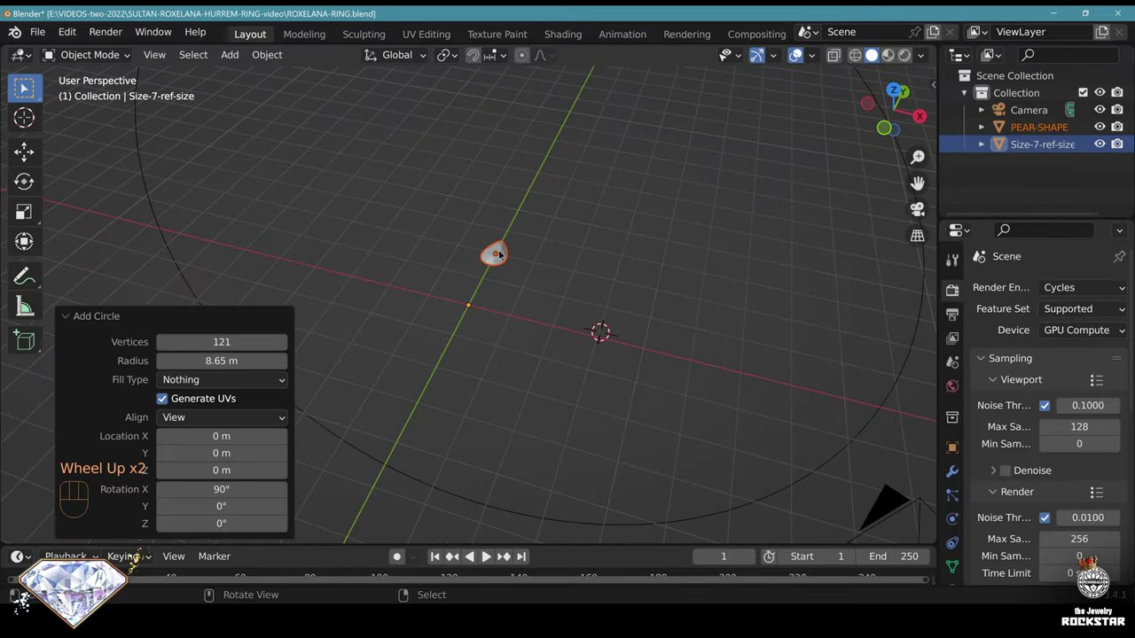
# Enlarge the pear-shaped stone to about 8 by 11 m and move it up about 10.98 m above the ring circle
pyautogui.rightClick(497, 254)
pyautogui.scroll(-2, 567, 354)
pyautogui.press('KP_3')
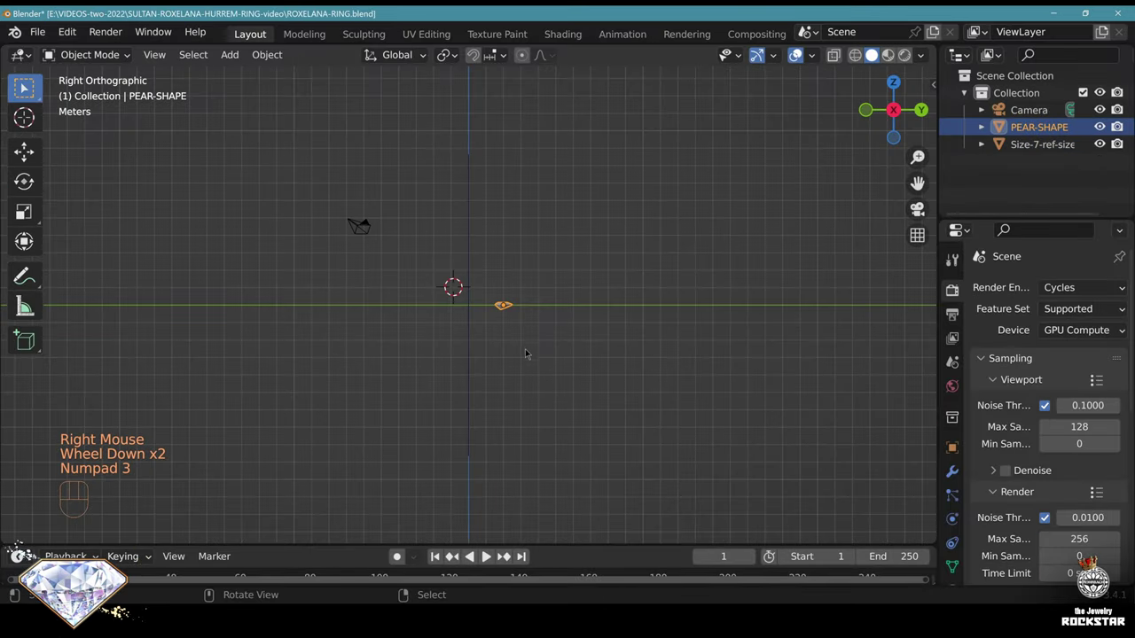
pyautogui.scroll(-2, 537, 274)
pyautogui.scroll(2, 537, 274)
pyautogui.press('s')
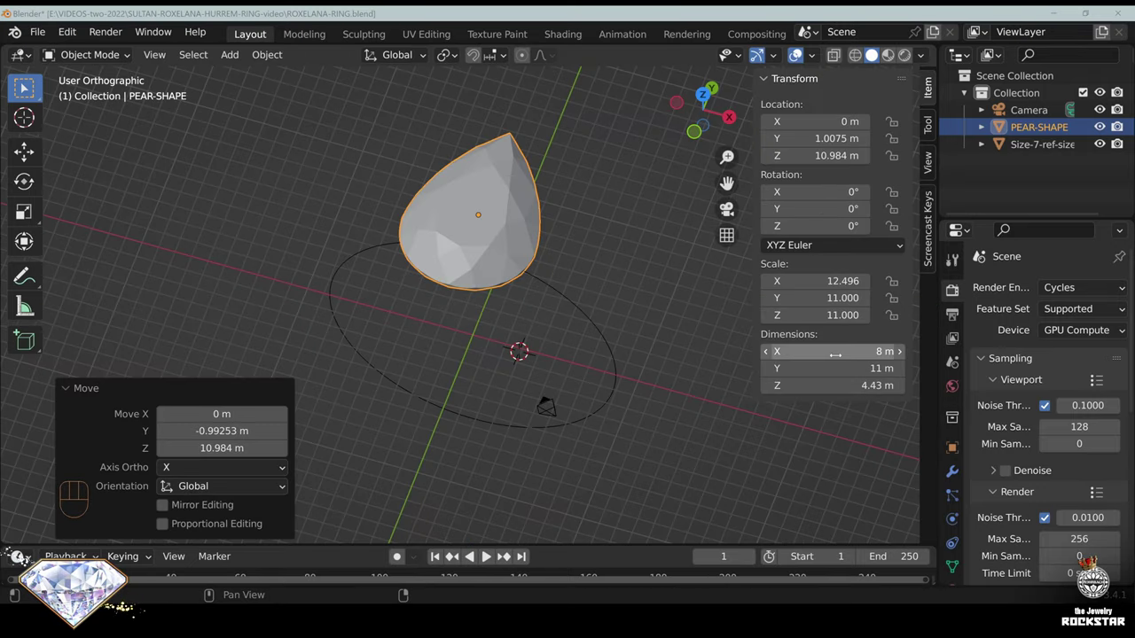
# Set the pear stone's dimensions to 5.7 m in X and 8.6 m in Y, and its Z scale to 8.6
pyautogui.click(829, 355)
pyautogui.write('5.7')
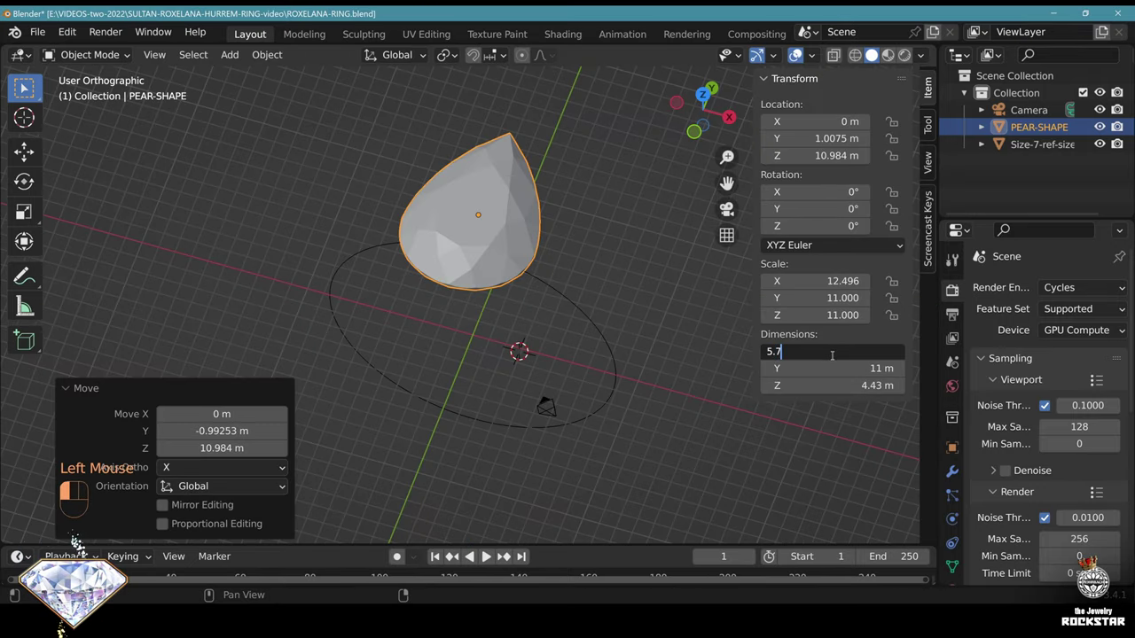
pyautogui.click(829, 367)
pyautogui.write('8.6')
pyautogui.press('Return')
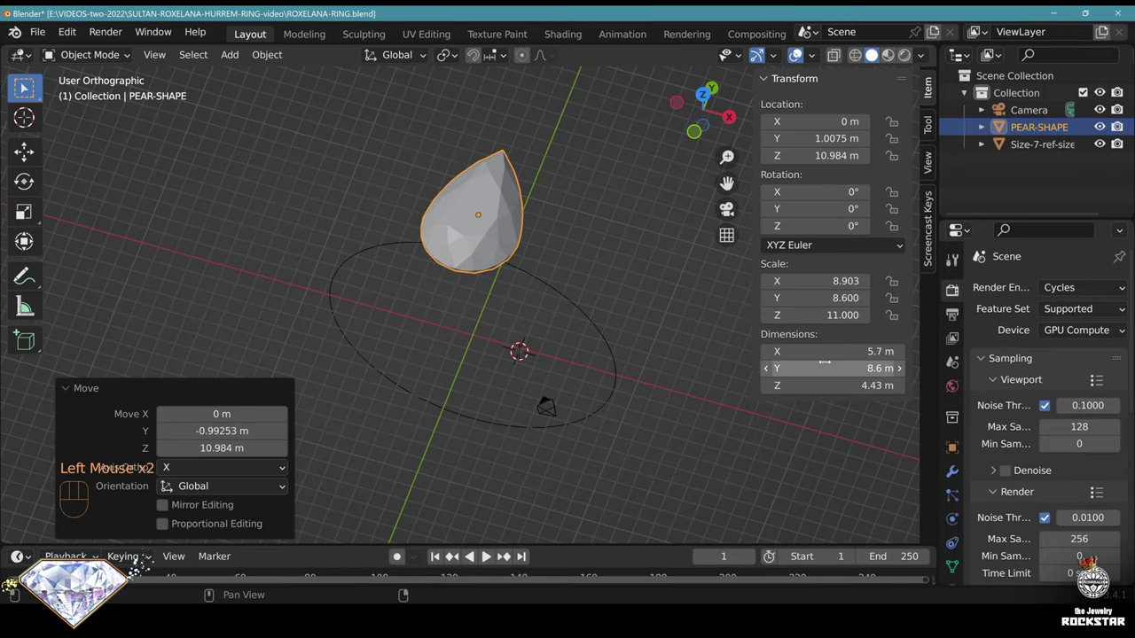
pyautogui.click(824, 315)
pyautogui.write('8.6')
pyautogui.press('Return')
# Move the pear stone in the right view about 0.43 m along Y and 2.77 m up along Z
pyautogui.moveTo(603, 266); pyautogui.dragTo(504, 326, button='middle')
pyautogui.scroll(3, 533, 291)
pyautogui.scroll(-1, 504, 326)
pyautogui.press('g')
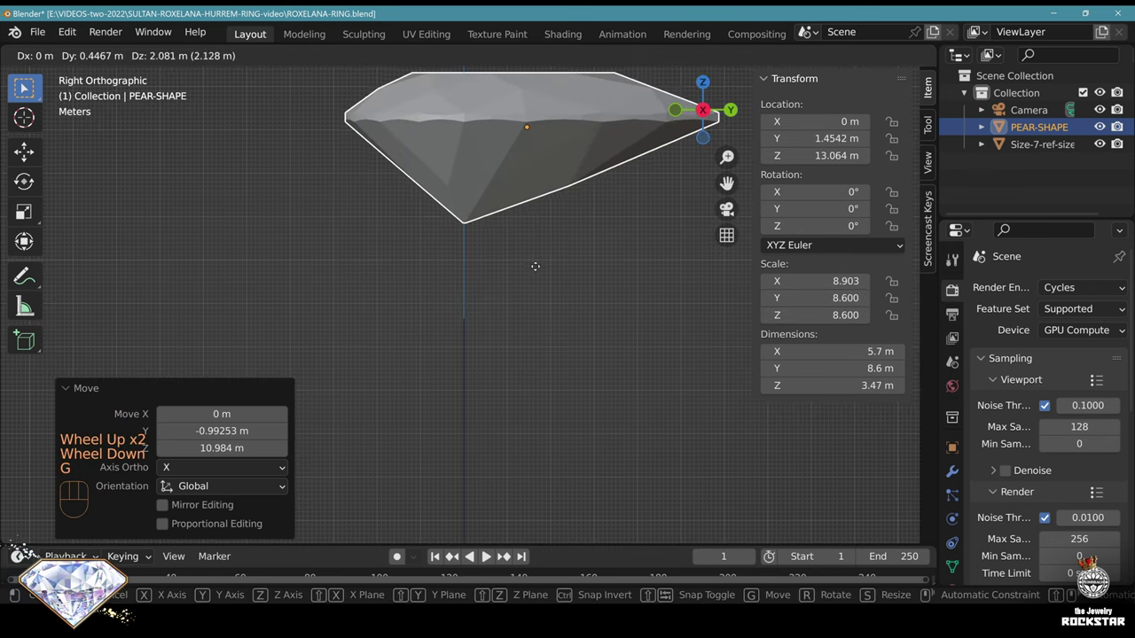
pyautogui.click(536, 257)
pyautogui.scroll(-2, 532, 278)
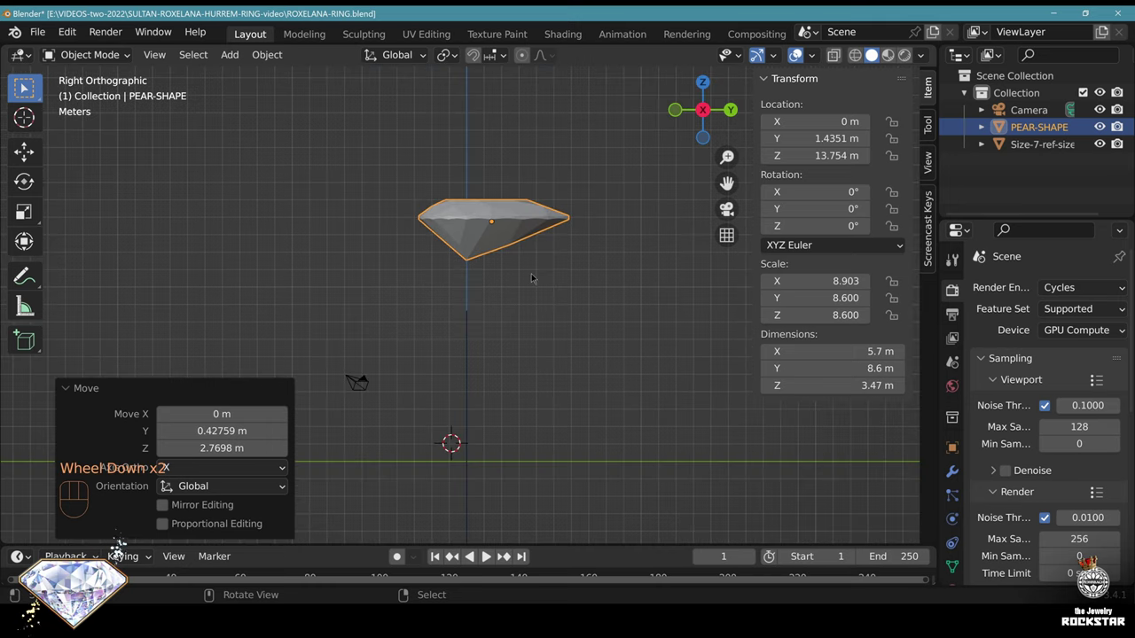
# Rename the pear stone as PEAR-SHAPE-CENTRAL-STONE and save the file
pyautogui.moveTo(532, 278); pyautogui.dragTo(603, 431, button='middle')
pyautogui.press('F2')
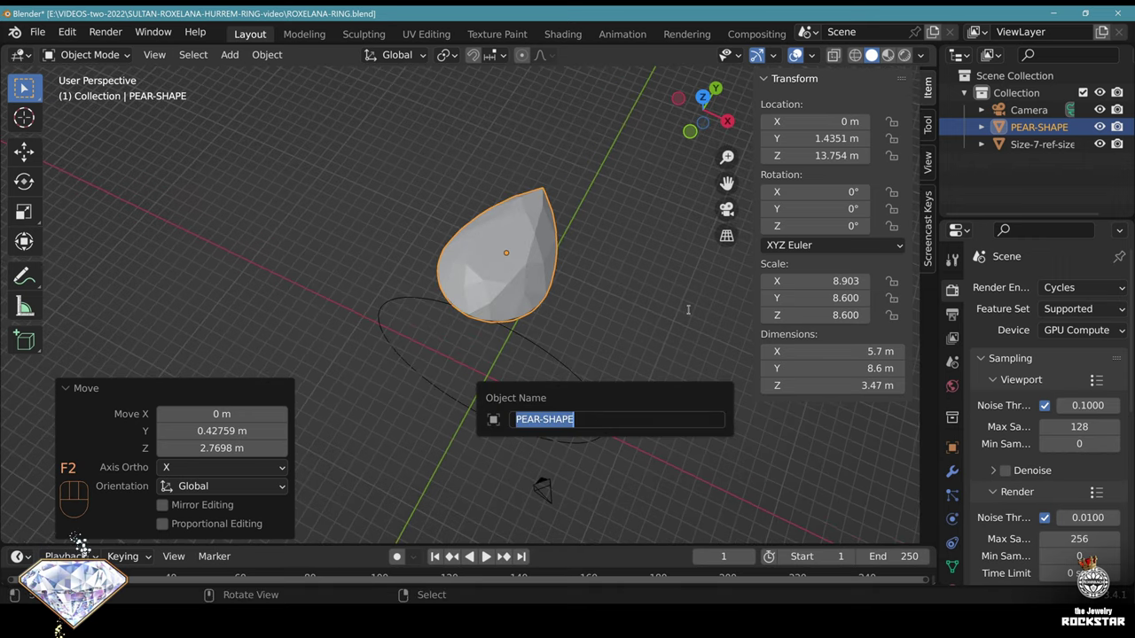
pyautogui.press('End')
pyautogui.write('-CENTRAL-STONE')
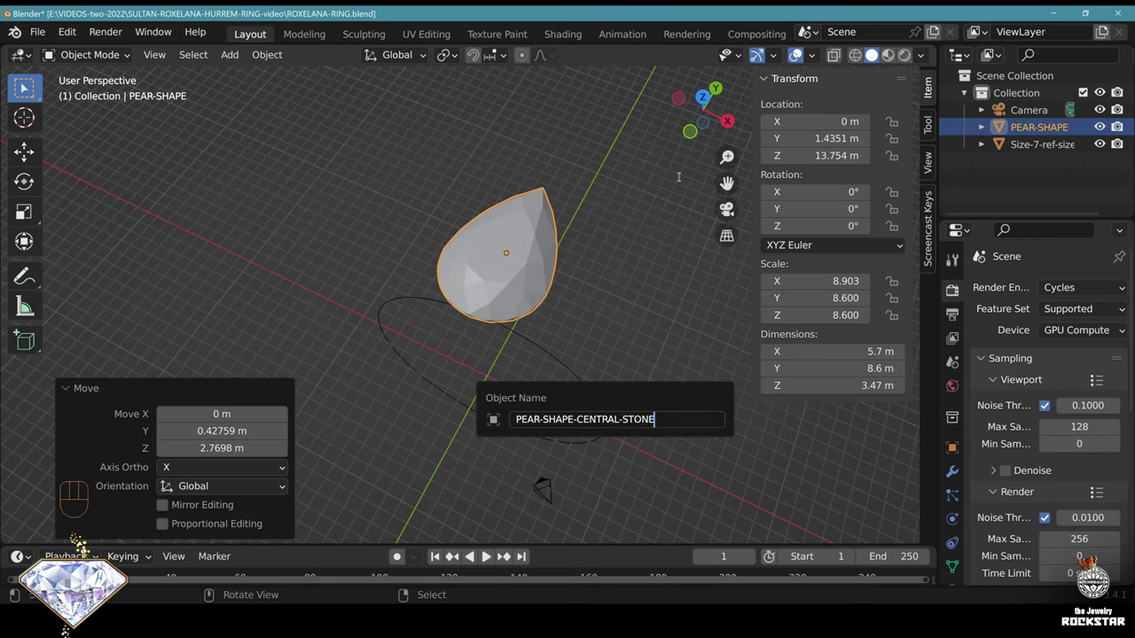
pyautogui.press('Return')
pyautogui.hotkey('ctrl', 's')
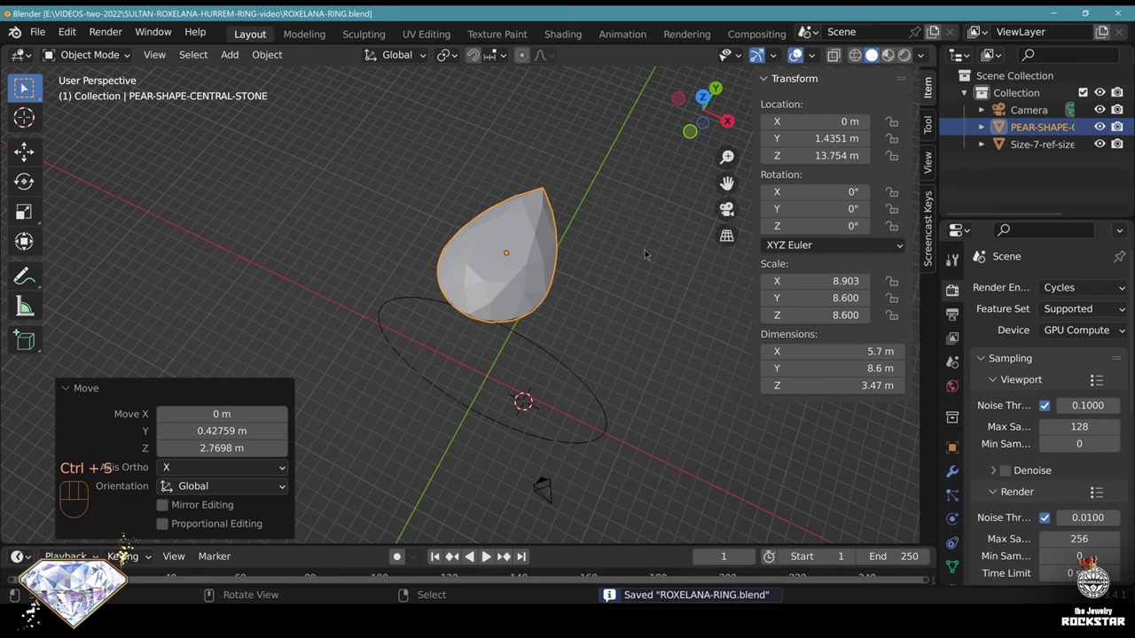
# Append the DIAMOND-Brilliant-58faces-CUT object from the gemstones collection file
pyautogui.click(37, 32)
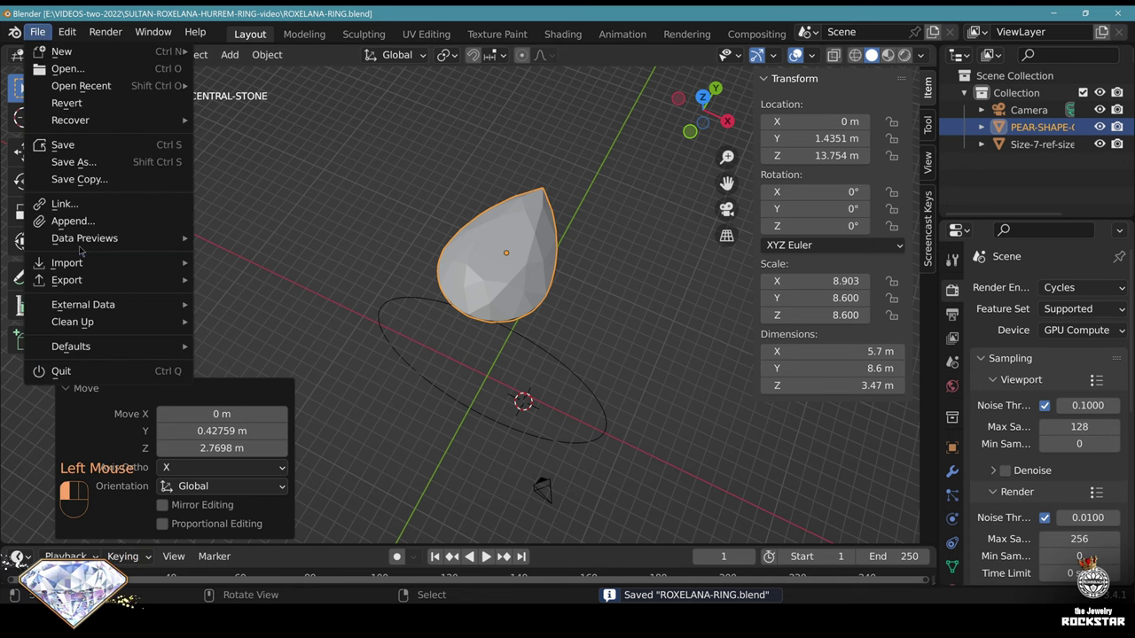
pyautogui.click(73, 221)
pyautogui.doubleClick(451, 152)
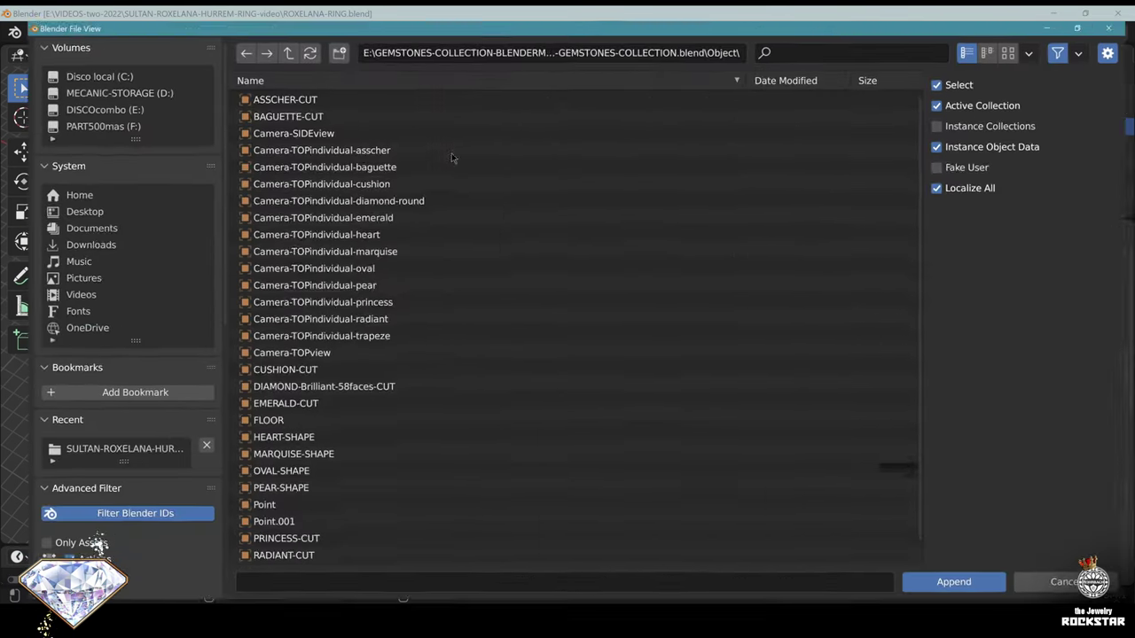
pyautogui.click(362, 387)
pyautogui.doubleClick(362, 387)
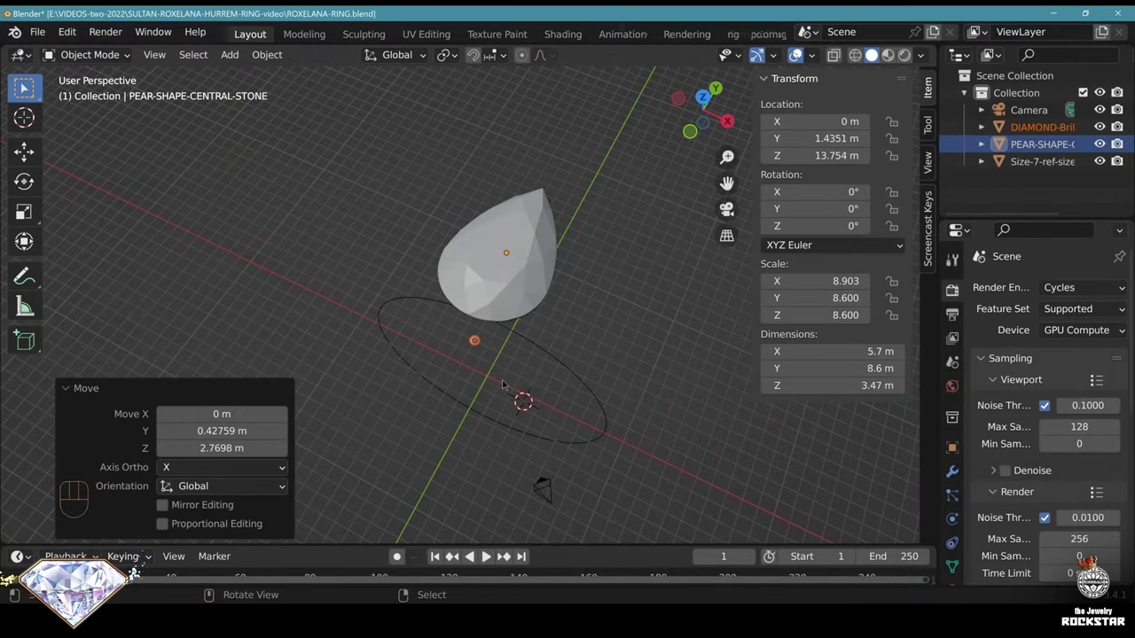
# Move the round diamond in the top view beside the pear stone, to about X 4.15 m and Y 0.47 m
pyautogui.scroll(2, 505, 386)
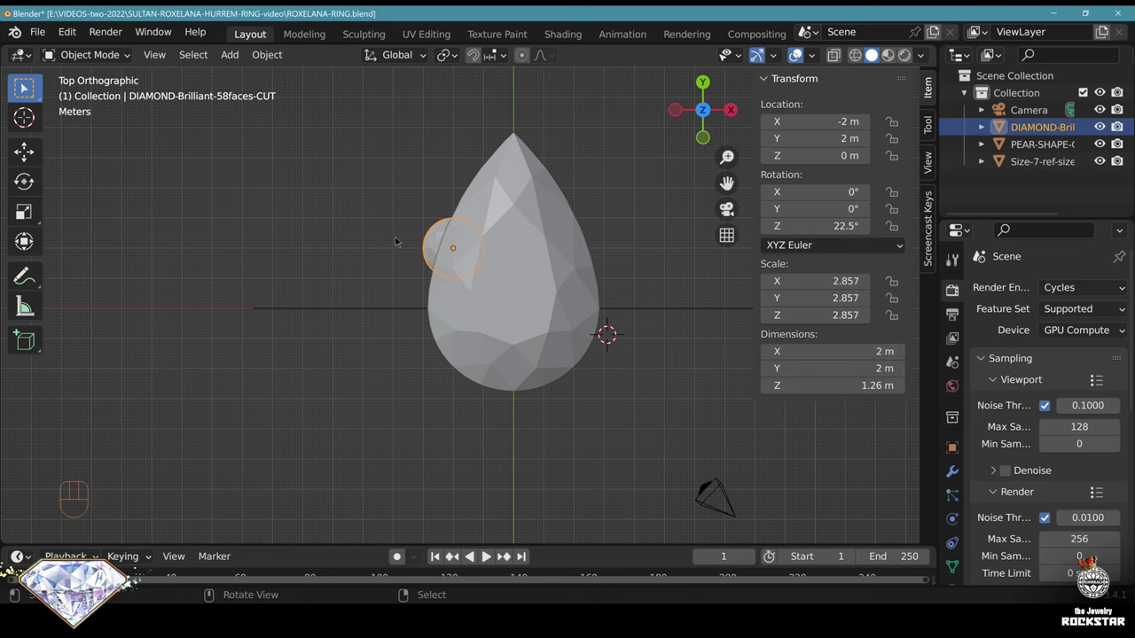
pyautogui.press('g')
pyautogui.click(633, 285)
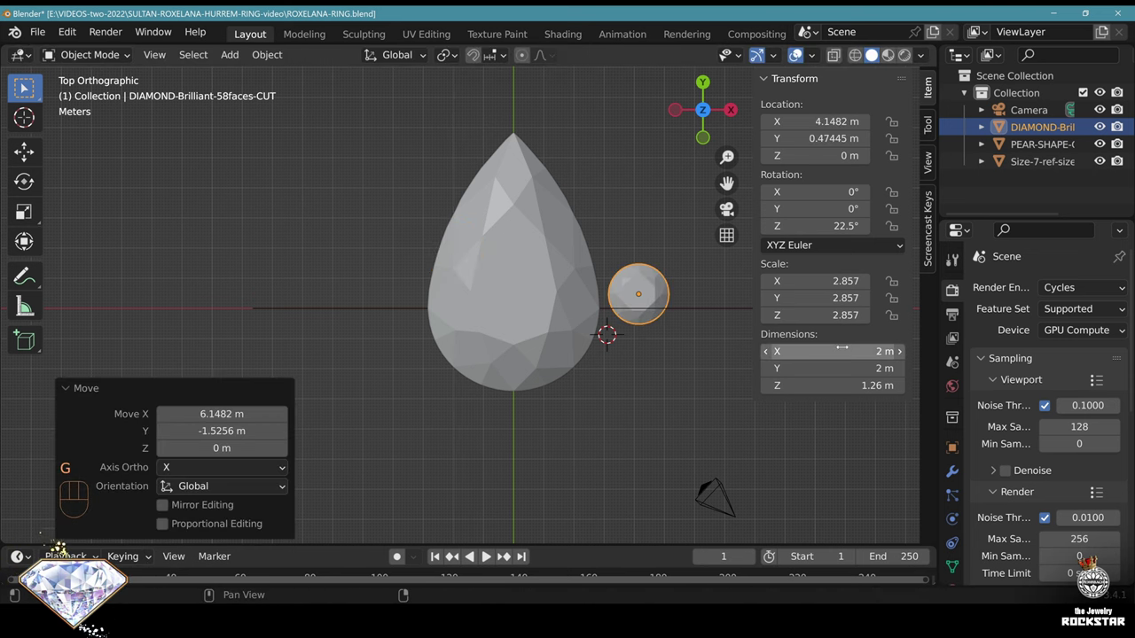
# Set the round diamond's X and Y dimensions to 1.5 m and match its Z scale to the Y scale of 2.143
pyautogui.moveTo(841, 351); pyautogui.dragTo(841, 368)
pyautogui.write('1.5')
pyautogui.press('Return')
pyautogui.click(813, 299)
pyautogui.hotkey('ctrl', 'c')
pyautogui.press('Return')
pyautogui.click(813, 315)
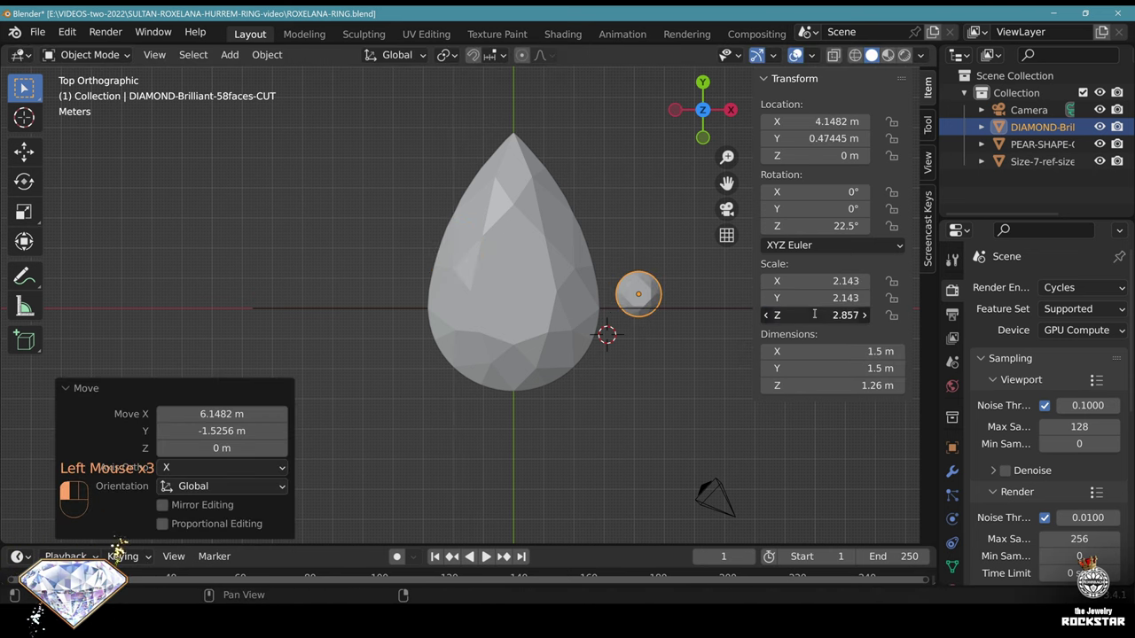
pyautogui.hotkey('ctrl', 'v')
pyautogui.click(528, 370)
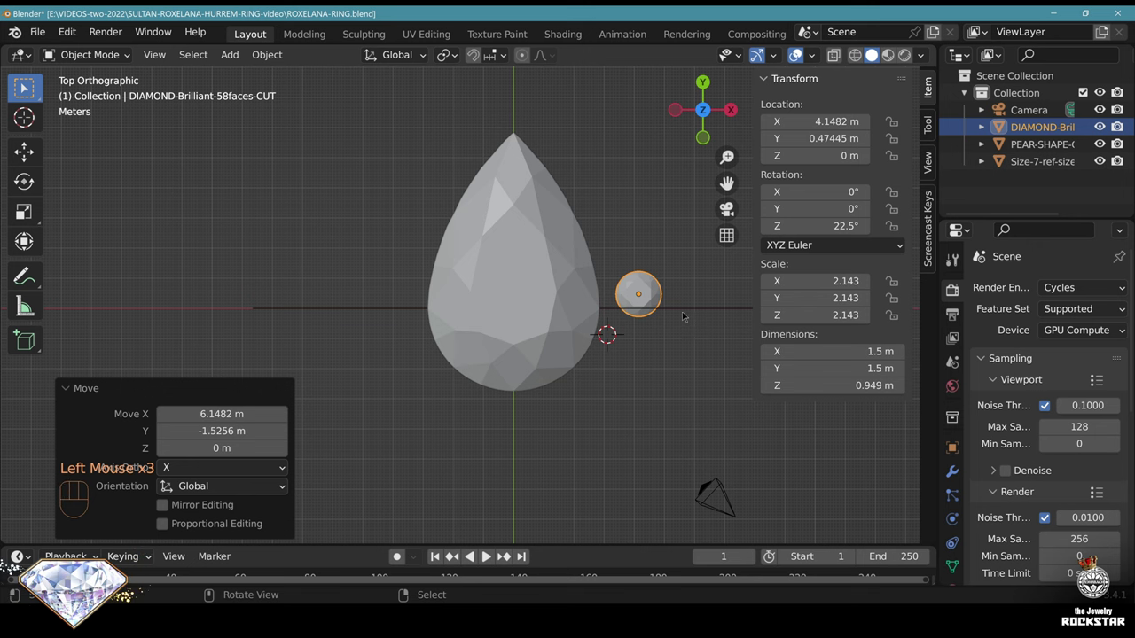
# Move the round diamond closer to the pear stone's edge, to about X 3.84 m and Y 0.24 m
pyautogui.keyDown('shift'); pyautogui.moveTo(600, 314); pyautogui.dragTo(385, 358, button='middle'); pyautogui.keyUp('shift')
pyautogui.scroll(3, 385, 357)
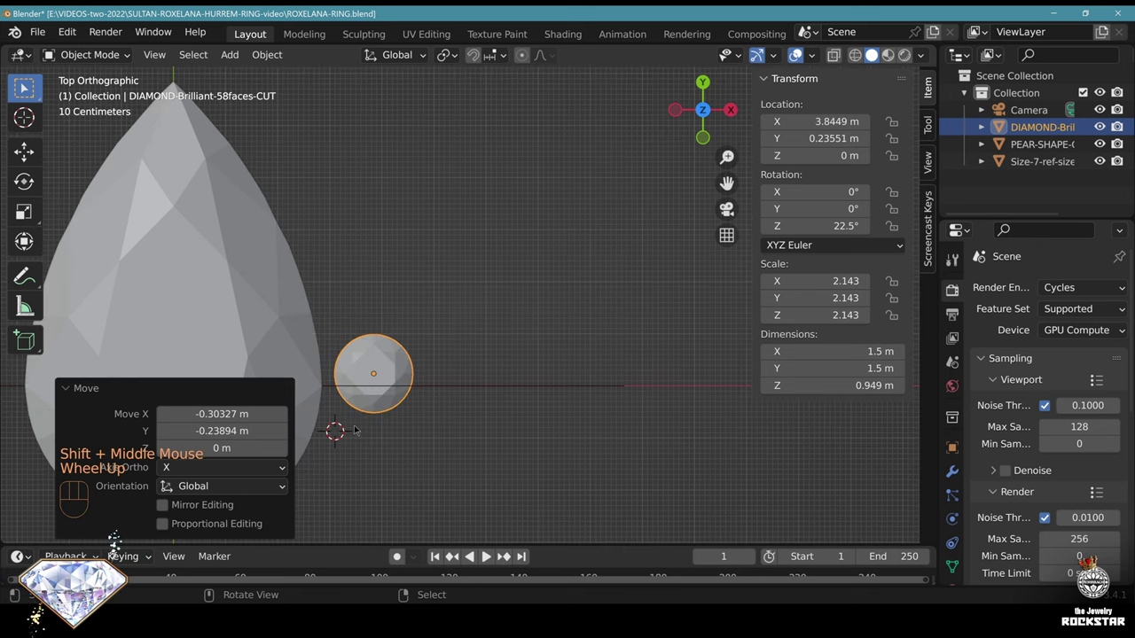
# Duplicate the round diamond and place the copy on its outer side, at about X 5.48 m and Y 0.12 m
pyautogui.keyDown('shift'); pyautogui.moveTo(380, 416); pyautogui.dragTo(514, 360, button='middle'); pyautogui.keyUp('shift')
pyautogui.scroll(3, 514, 368)
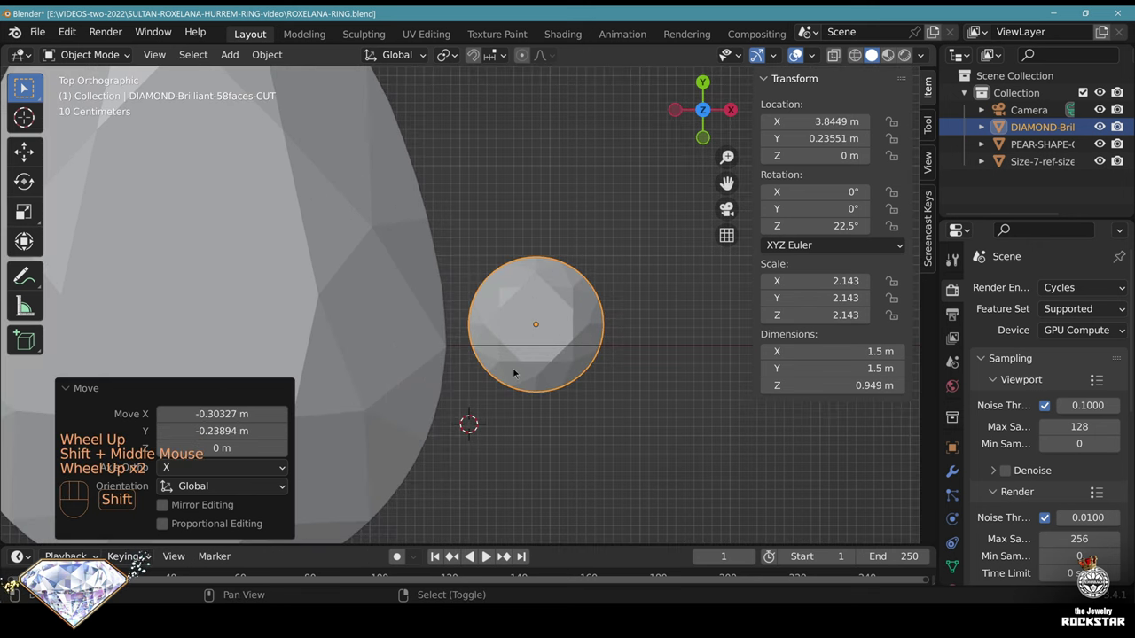
pyautogui.hotkey('shift', 'd')
pyautogui.click(660, 383)
pyautogui.keyDown('shift'); pyautogui.moveTo(660, 383); pyautogui.dragTo(529, 445, button='middle'); pyautogui.keyUp('shift')
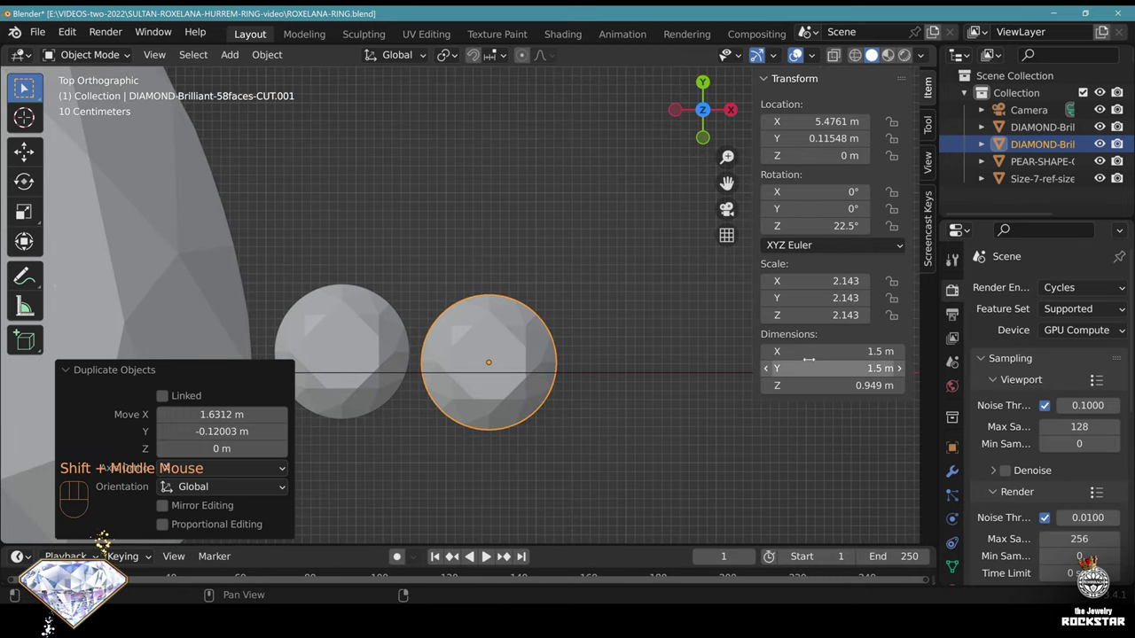
# Set the diamond copy's X and Y dimensions to 1 m and match its Z scale to 1.42858
pyautogui.moveTo(824, 351); pyautogui.dragTo(824, 369)
pyautogui.write('1')
pyautogui.press('Return')
pyautogui.click(796, 315)
pyautogui.hotkey('ctrl', 'v')
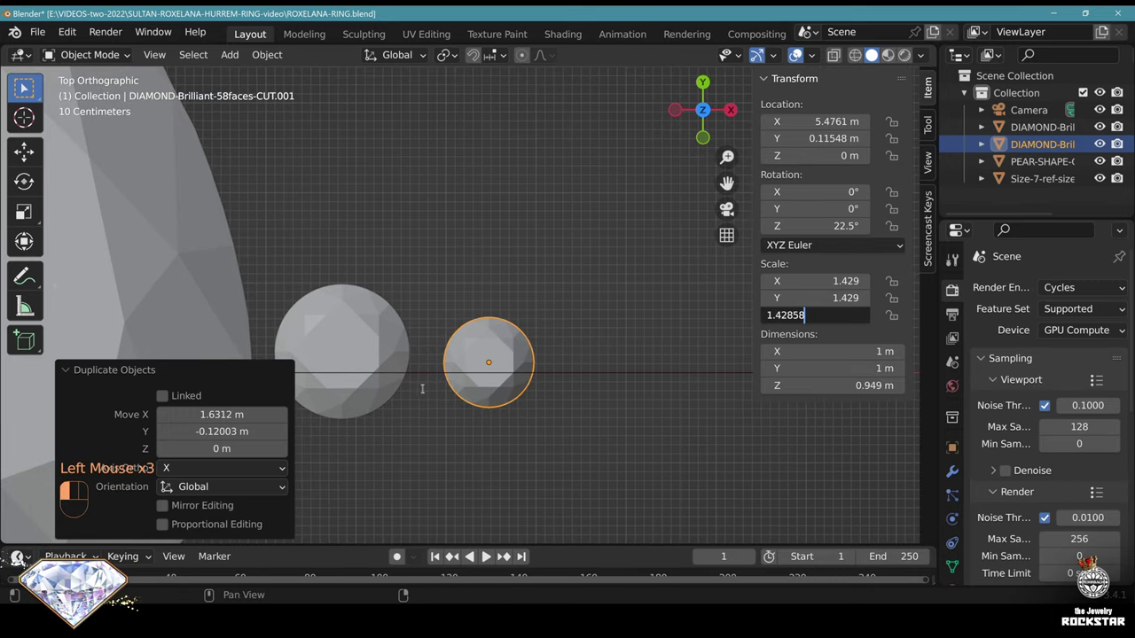
pyautogui.click(423, 388)
pyautogui.scroll(-2, 519, 433)
pyautogui.keyDown('shift'); pyautogui.moveTo(511, 370); pyautogui.dragTo(606, 415, button='middle'); pyautogui.keyUp('shift')
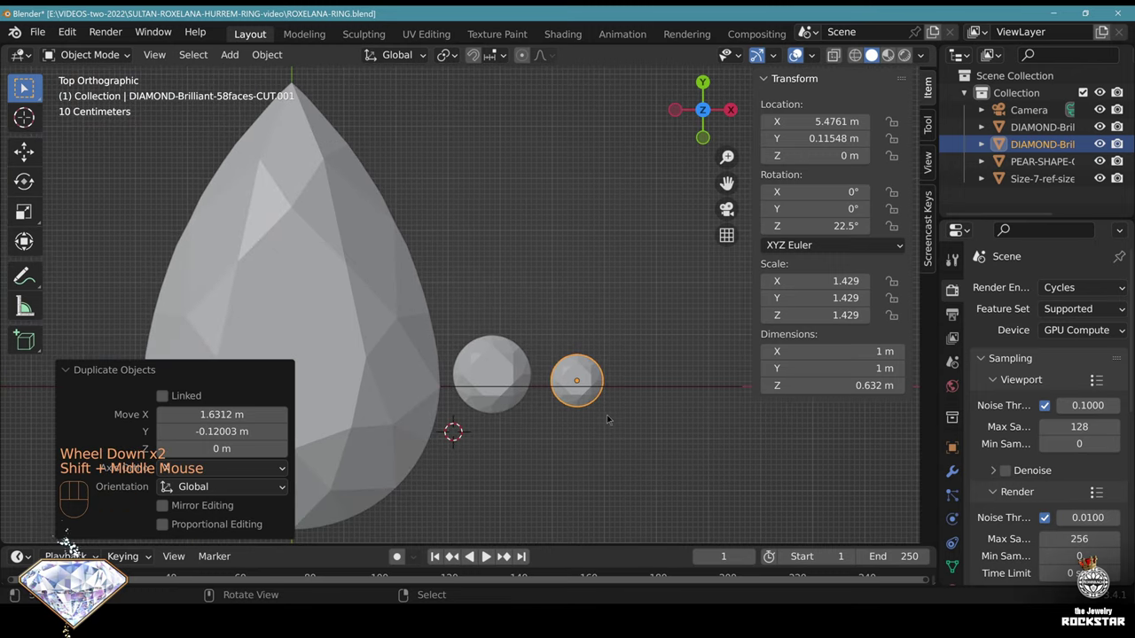
# Rename the 1.5 m diamond as RANGE-1-DIAMOND.001
pyautogui.rightClick(515, 365)
pyautogui.press('F2')
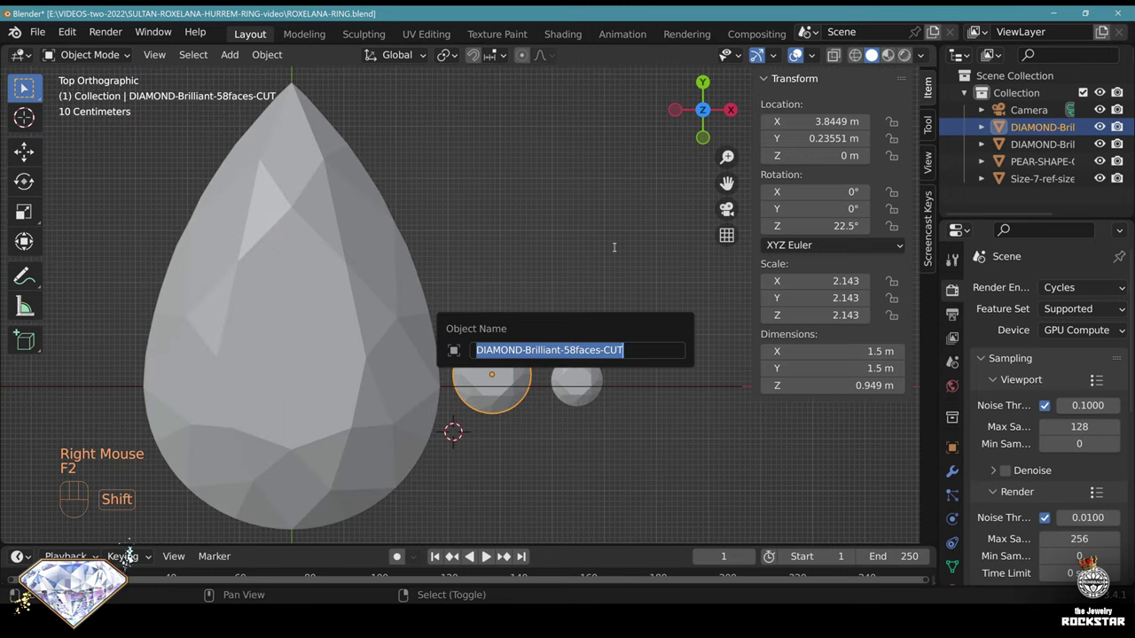
pyautogui.write('RANGE-DIAMOND1-')
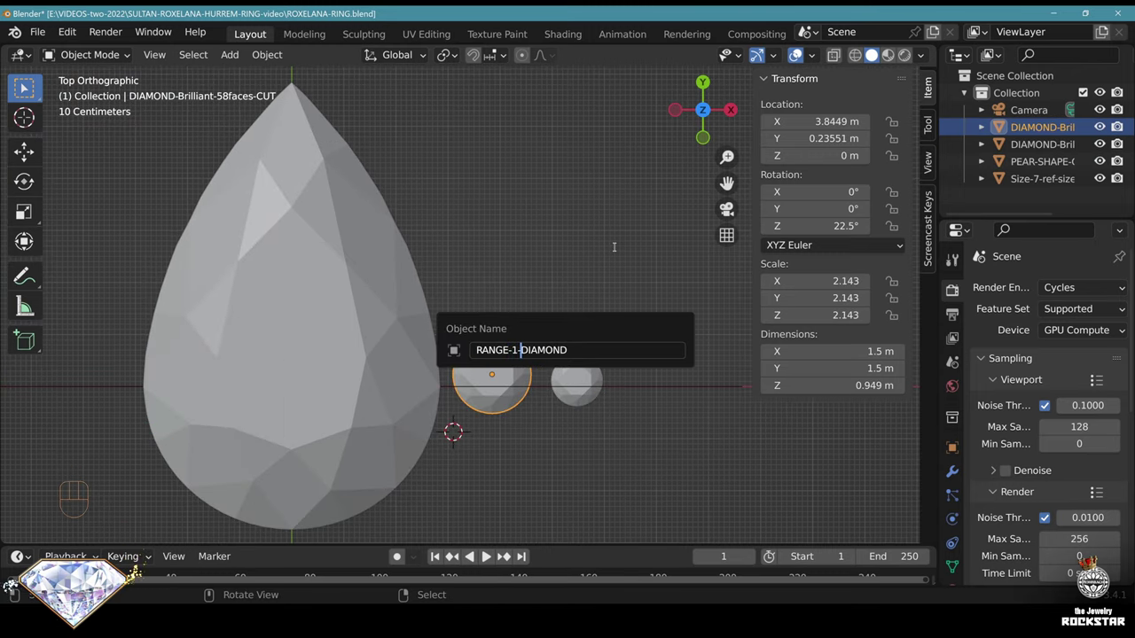
pyautogui.write('.001')
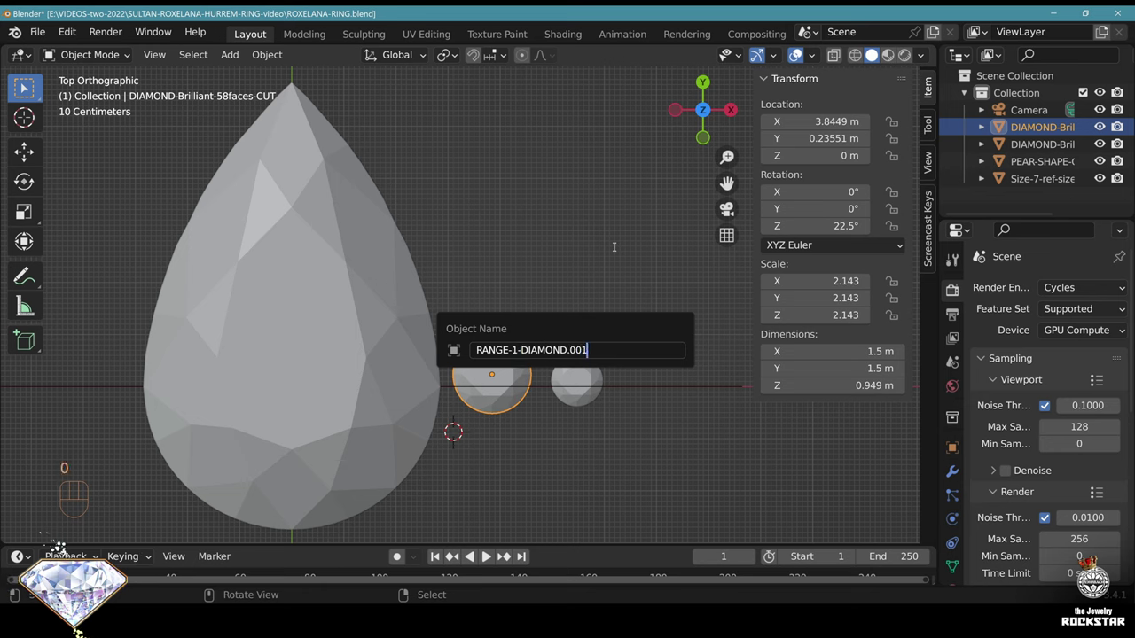
pyautogui.press('Return')
# Rename the 1 m diamond as DIAMOND-RANGE-2.001 and save the file
pyautogui.rightClick(576, 373)
pyautogui.press('F2')
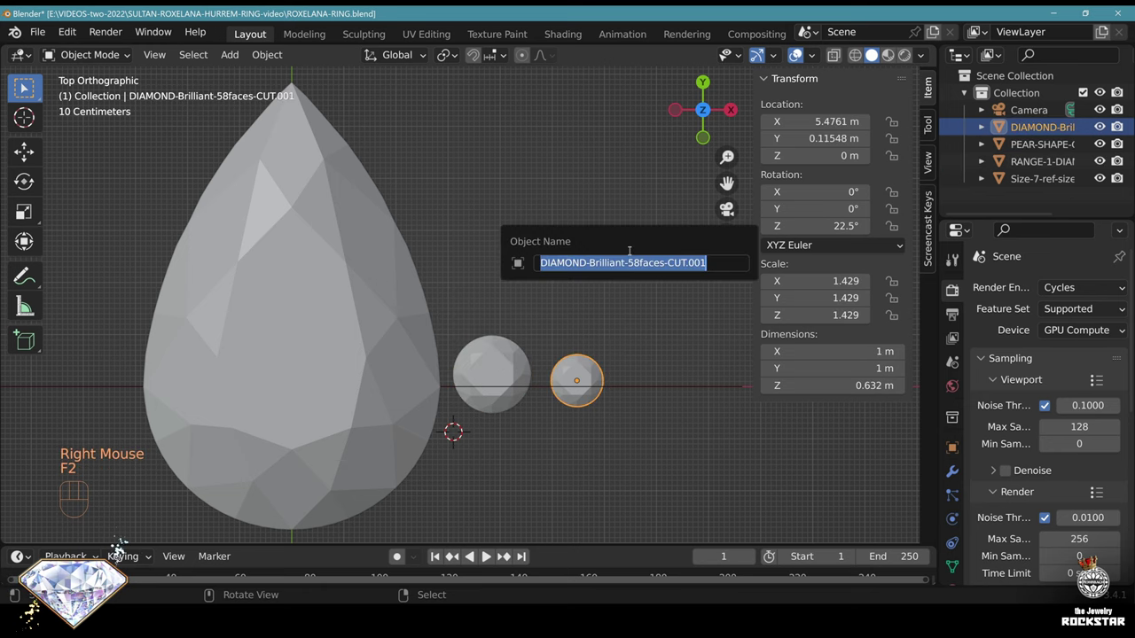
pyautogui.write('DIAMOND-RANGE-')
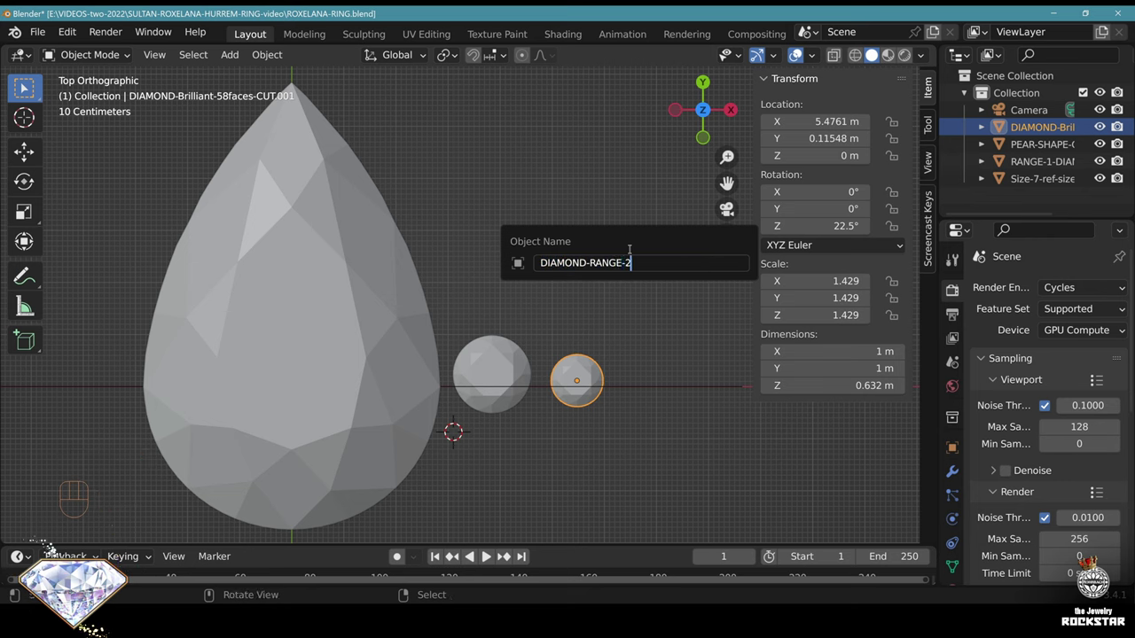
pyautogui.write('2.001')
pyautogui.press('Return')
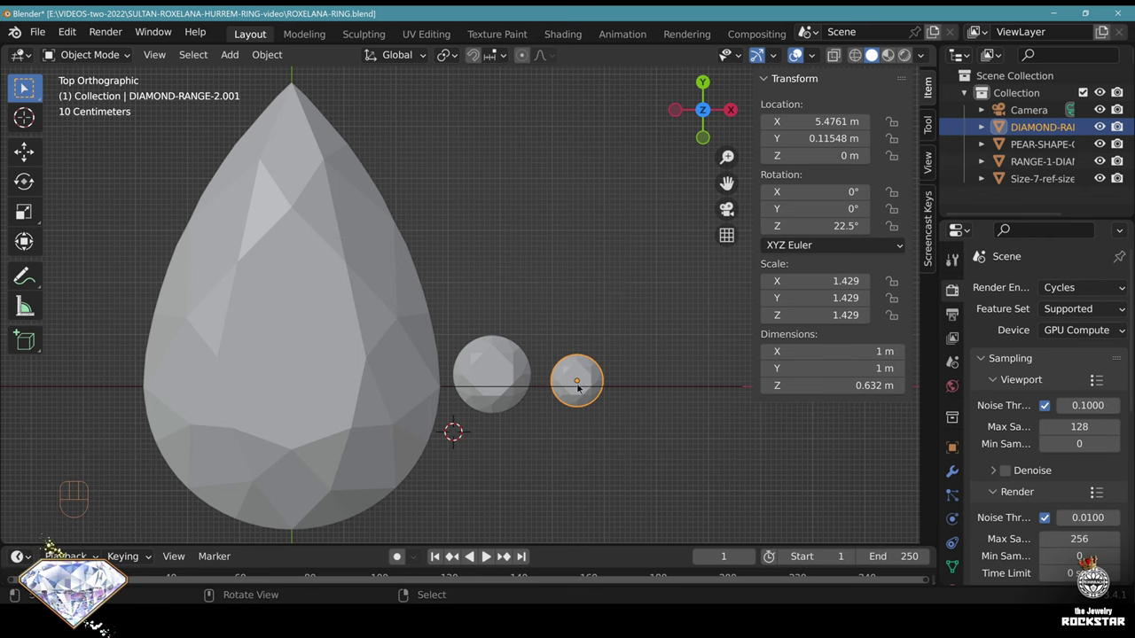
pyautogui.hotkey('ctrl', 's')
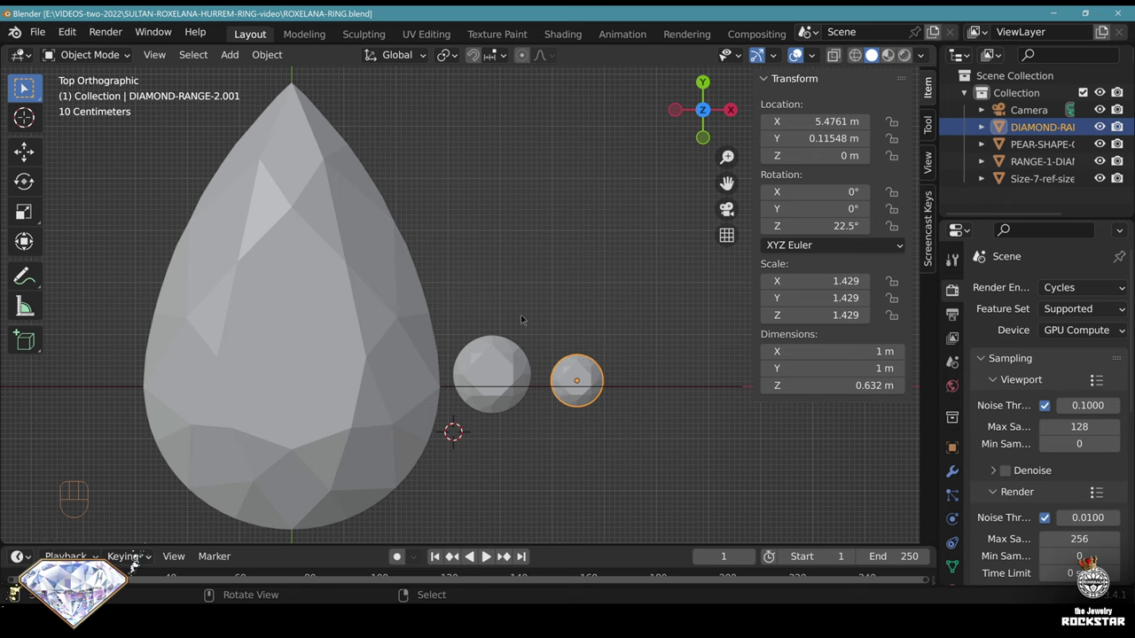
# Duplicate the pear stone in place, rename the copy BEZEL-center-stone and save the file
pyautogui.rightClick(418, 352)
pyautogui.keyDown('shift'); pyautogui.moveTo(514, 406); pyautogui.dragTo(566, 348, button='middle'); pyautogui.keyUp('shift')
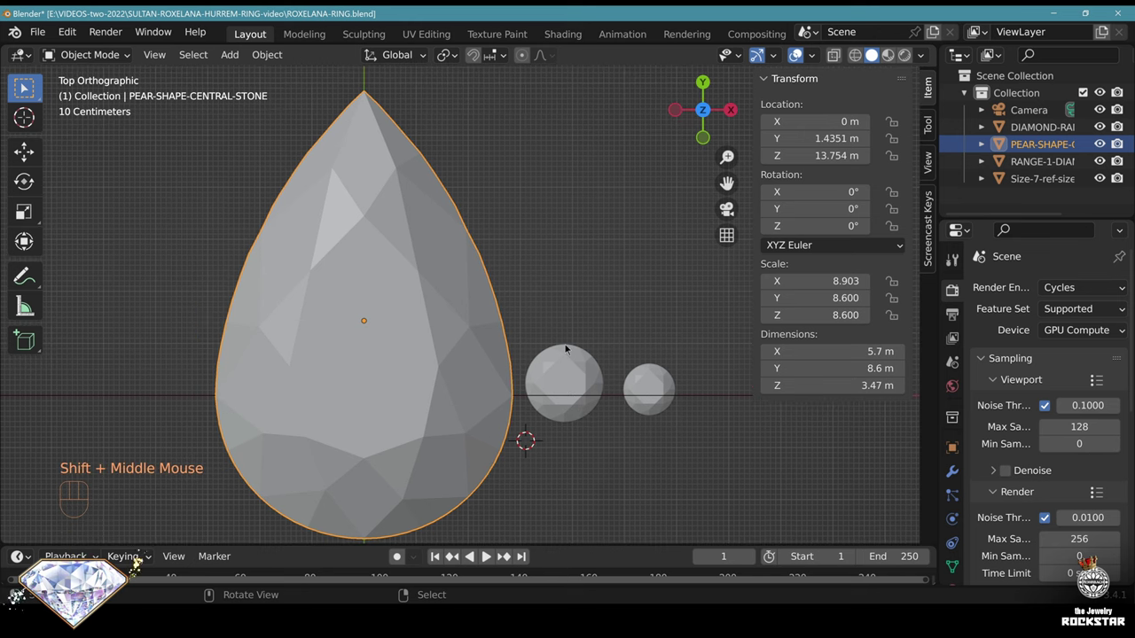
pyautogui.hotkey('shift', 'd')
pyautogui.rightClick(594, 289)
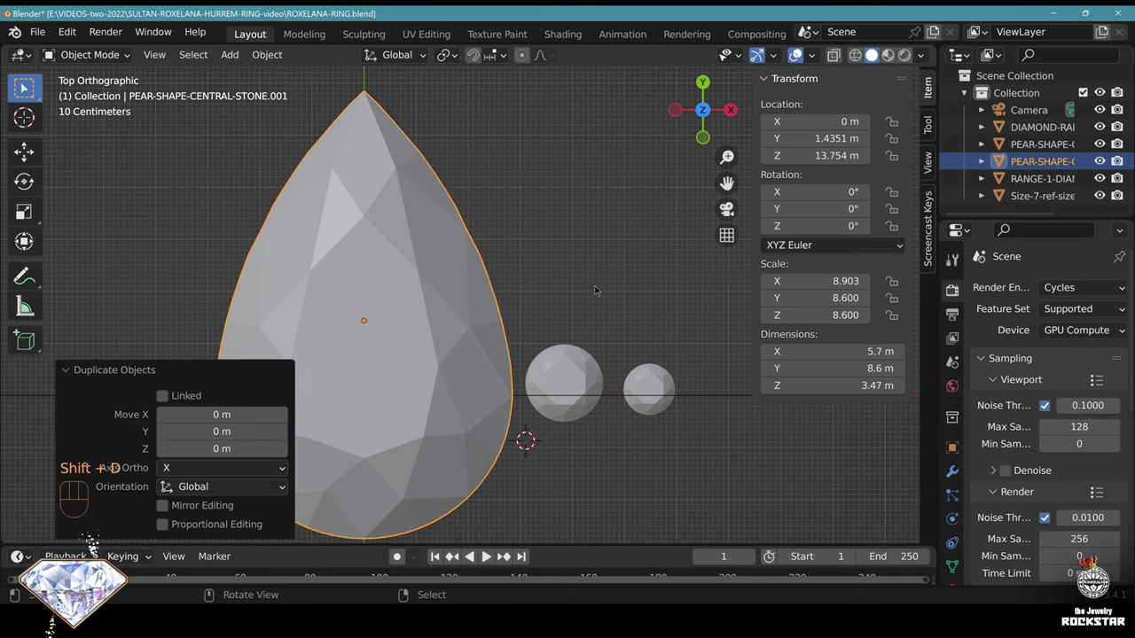
pyautogui.press('F2')
pyautogui.write('BEZEL-center-stone')
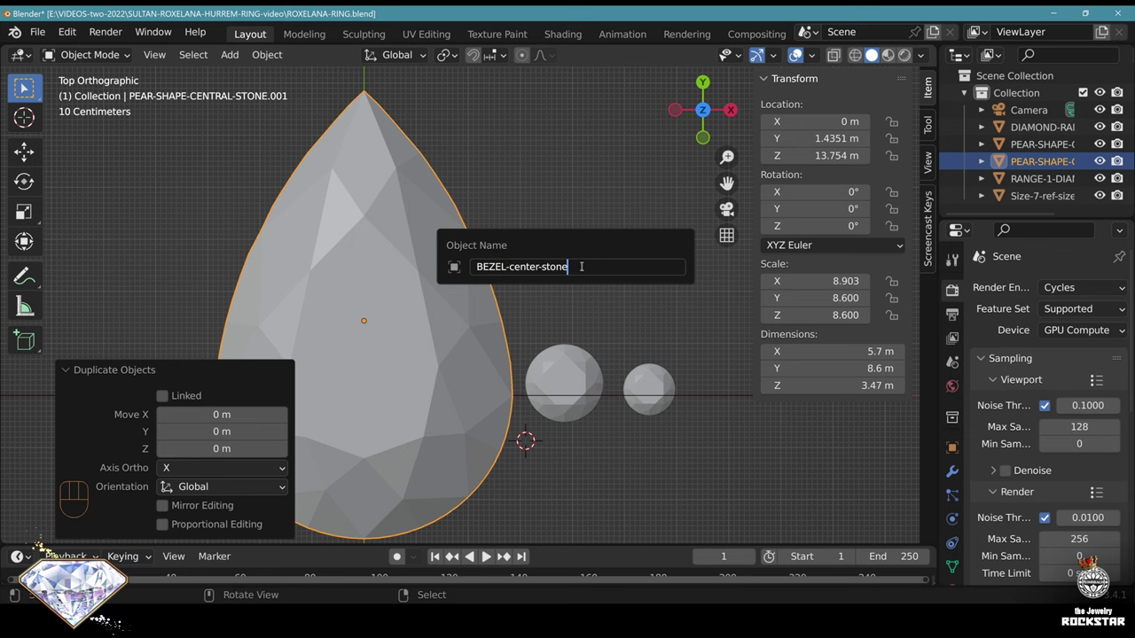
pyautogui.press('Return')
pyautogui.hotkey('ctrl', 's')
# Delete all inner facet vertices of BEZEL-center-stone in Edit Mode, keeping only the outer girdle band
pyautogui.press('Tab')
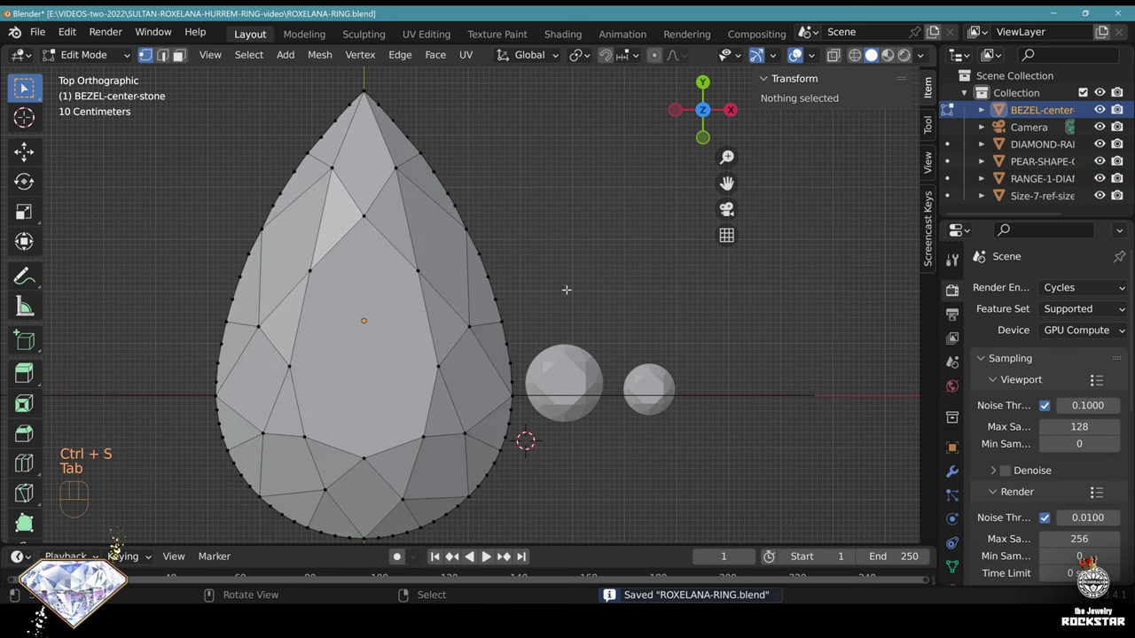
pyautogui.hotkey('alt', 'z')
pyautogui.hotkey('alt', 'a')
pyautogui.keyDown('shift'); pyautogui.moveTo(482, 347); pyautogui.dragTo(559, 312, button='middle'); pyautogui.keyUp('shift')
pyautogui.press('c')
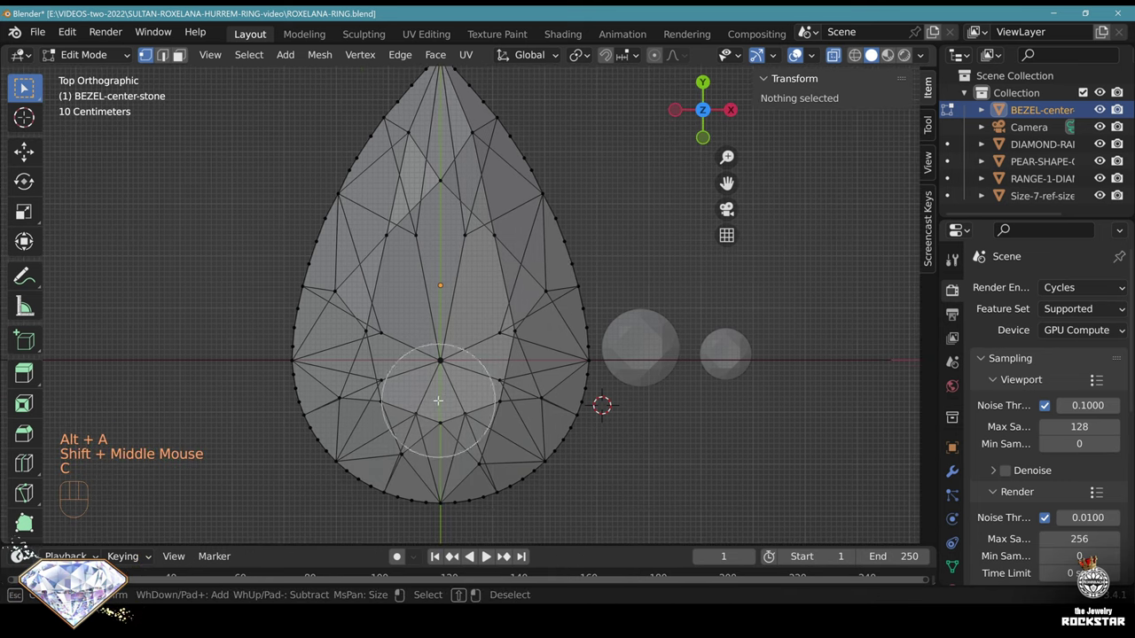
pyautogui.scroll(-3, 439, 400)
pyautogui.moveTo(439, 401)
pyautogui.mouseDown()
pyautogui.moveTo(426, 233)
pyautogui.moveTo(438, 154)
pyautogui.mouseUp()
pyautogui.scroll(6, 428, 232)
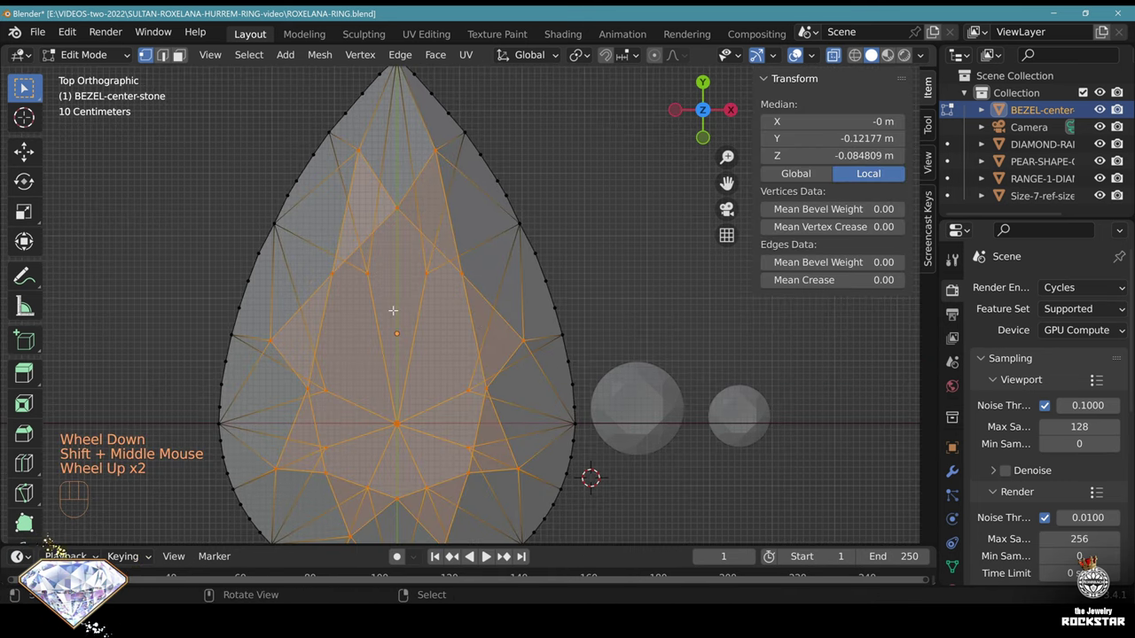
pyautogui.press('Delete')
pyautogui.click(436, 315)
pyautogui.scroll(-1, 521, 316)
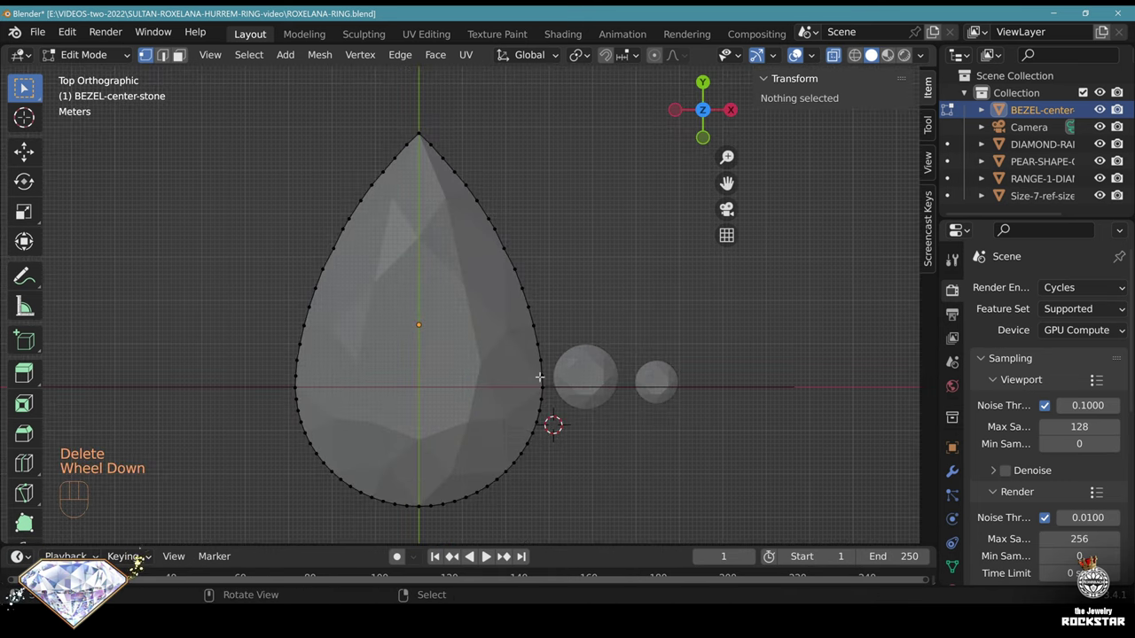
# Flatten the girdle band's upper vertex row by scaling it to 0 along Z in the right view, and move it up
pyautogui.moveTo(522, 316); pyautogui.dragTo(408, 443, button='middle')
pyautogui.click(719, 122)
pyautogui.keyDown('shift'); pyautogui.moveTo(417, 177); pyautogui.dragTo(416, 355, button='middle'); pyautogui.keyUp('shift')
pyautogui.scroll(1, 397, 381)
pyautogui.press('n')
pyautogui.press('b')
pyautogui.moveTo(130, 295); pyautogui.dragTo(820, 342)
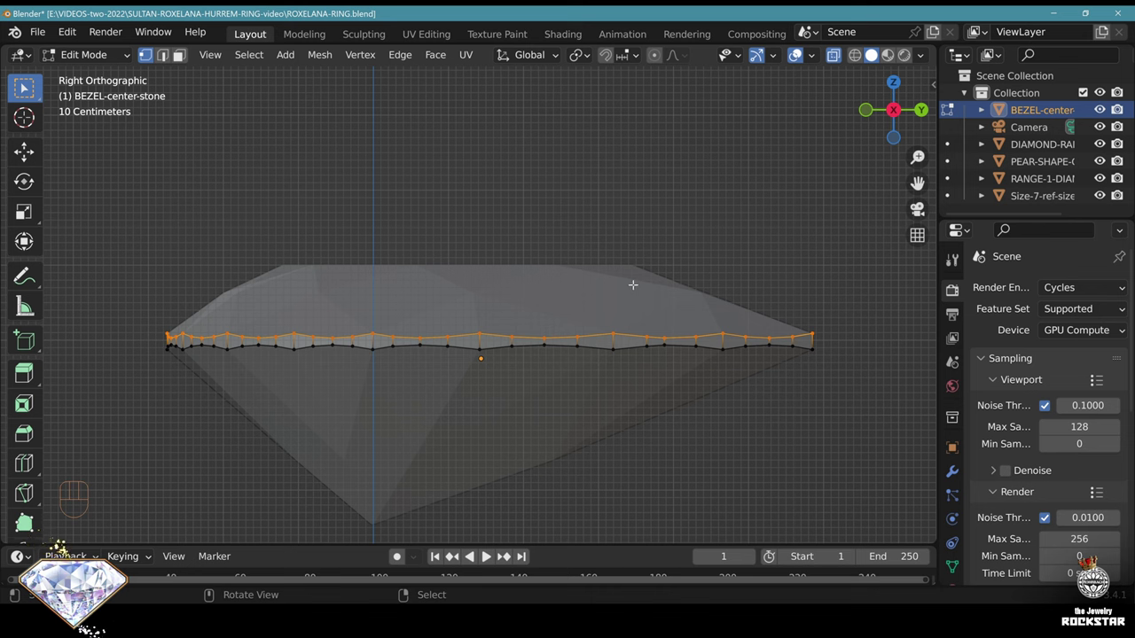
pyautogui.press('s')
pyautogui.press('z')
pyautogui.press('0')
pyautogui.press('Return')
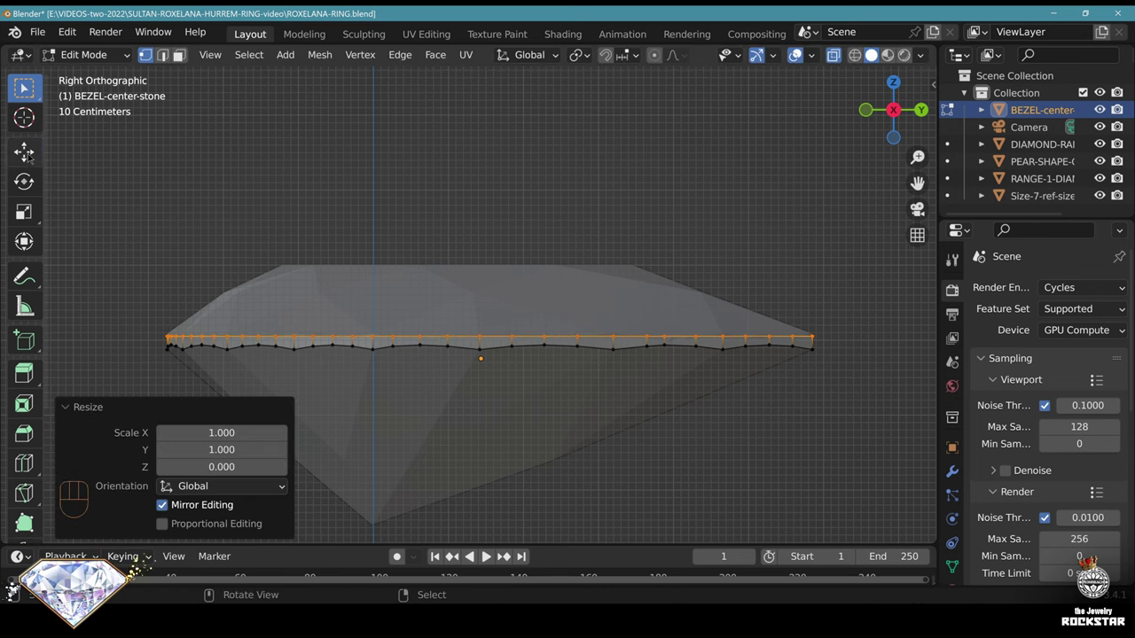
pyautogui.click(24, 152)
pyautogui.moveTo(429, 268); pyautogui.dragTo(430, 233)
# Flatten the band's lower vertex row by scaling it to 0 along Z, and move it down
pyautogui.hotkey('ctrl', 'i')
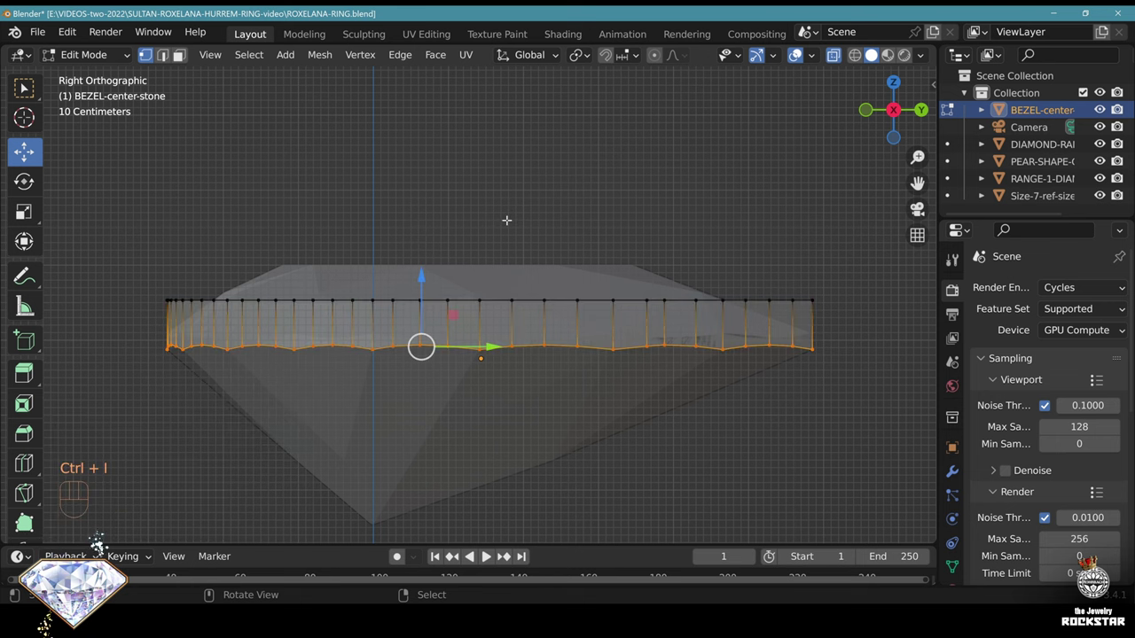
pyautogui.press('s')
pyautogui.press('z')
pyautogui.press('0')
pyautogui.press('Return')
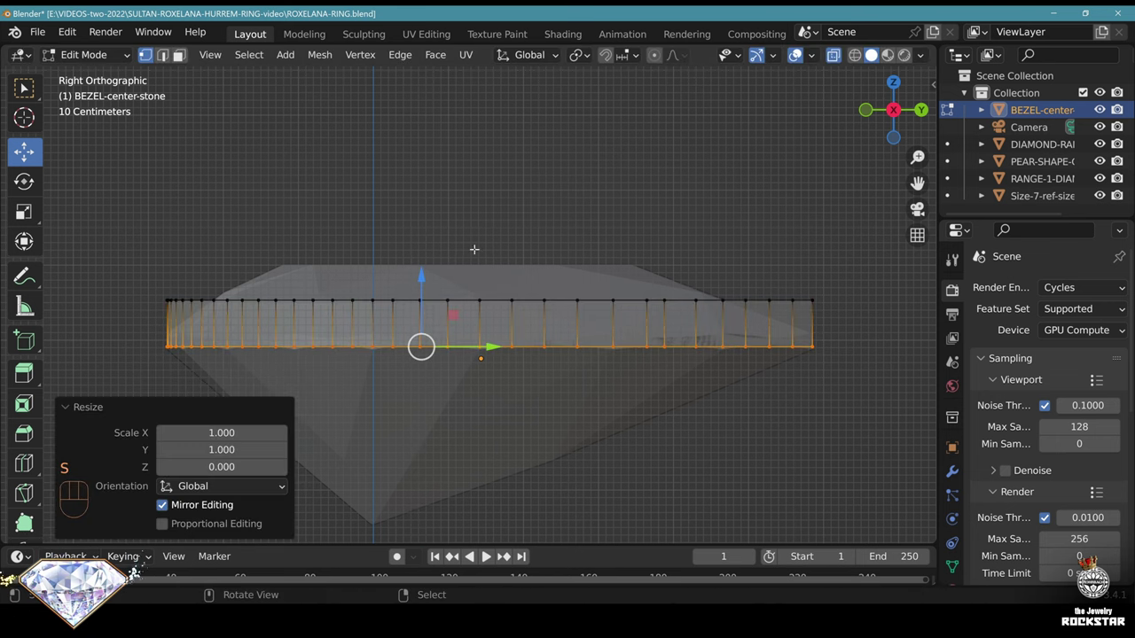
pyautogui.moveTo(429, 275); pyautogui.dragTo(430, 326)
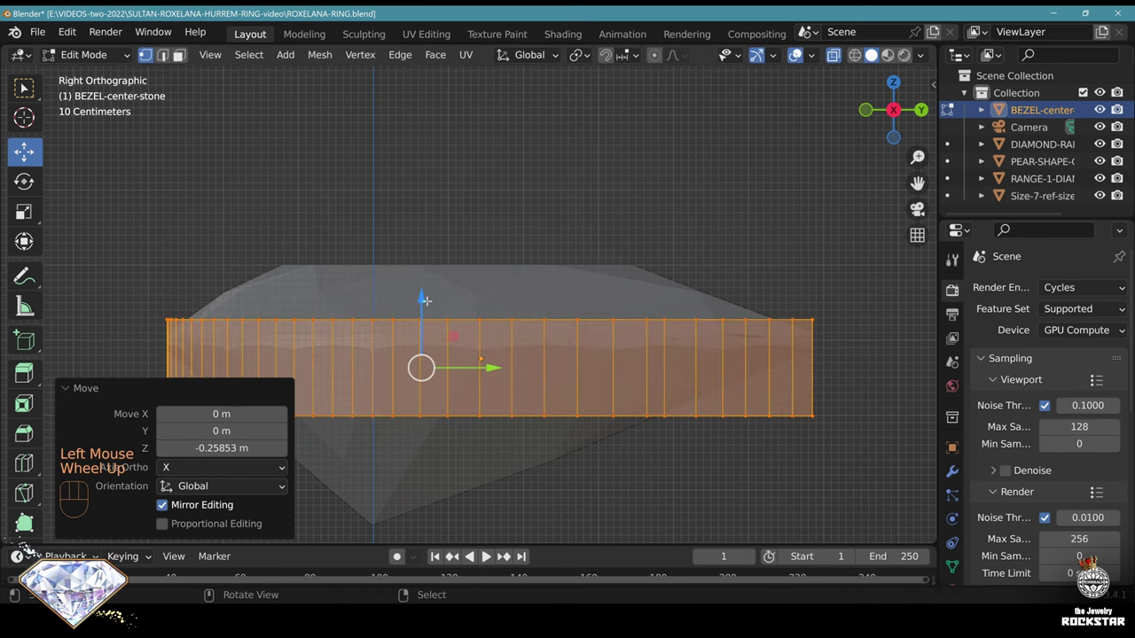
# Lower the whole bezel band until its upper edge sits just below the pear stone's girdle, and clear the selection
pyautogui.moveTo(426, 301); pyautogui.dragTo(426, 326)
pyautogui.keyDown('shift'); pyautogui.moveTo(526, 362); pyautogui.dragTo(542, 259, button='middle'); pyautogui.keyUp('shift')
pyautogui.scroll(-1, 482, 334)
pyautogui.hotkey('alt', 'z')
pyautogui.hotkey('alt', 'z')
pyautogui.hotkey('alt', 'a')
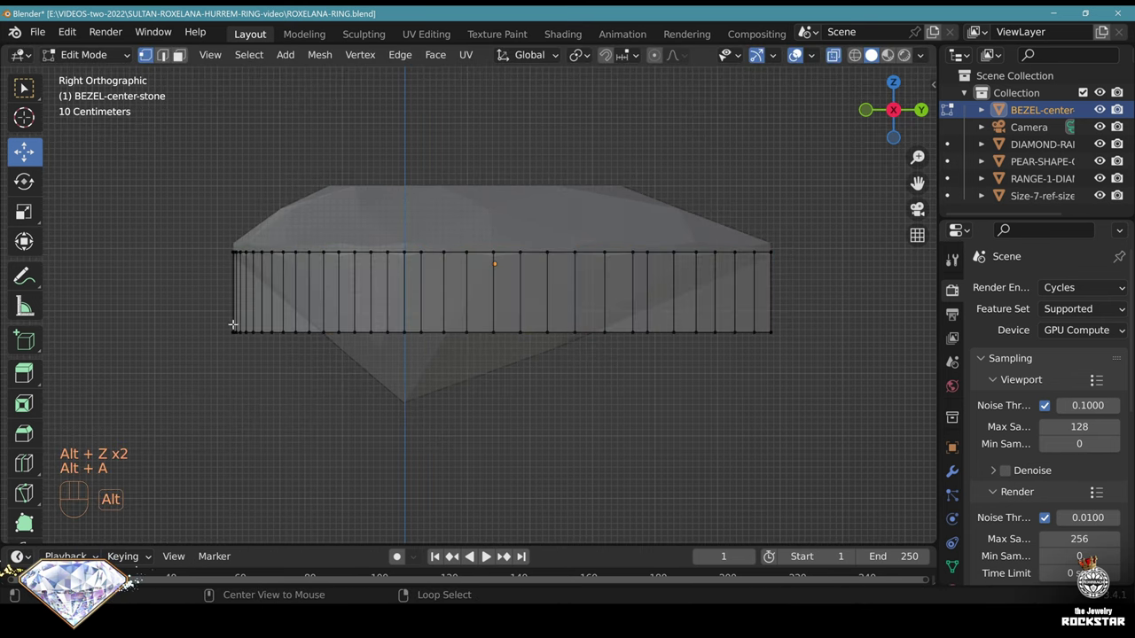
# Raise the band's lower vertex row to a local median Z of about -0.042 m and scale it inward by 0.878
pyautogui.press('n')
pyautogui.moveTo(187, 314); pyautogui.dragTo(830, 398)
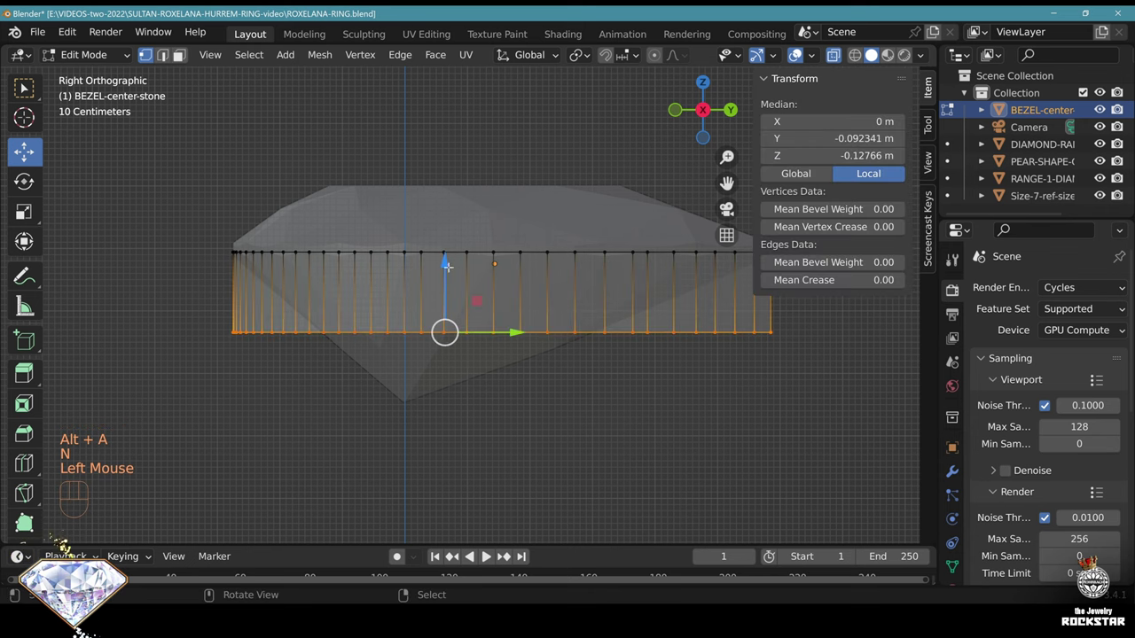
pyautogui.moveTo(445, 282); pyautogui.dragTo(445, 236)
pyautogui.press('s')
pyautogui.click(780, 335)
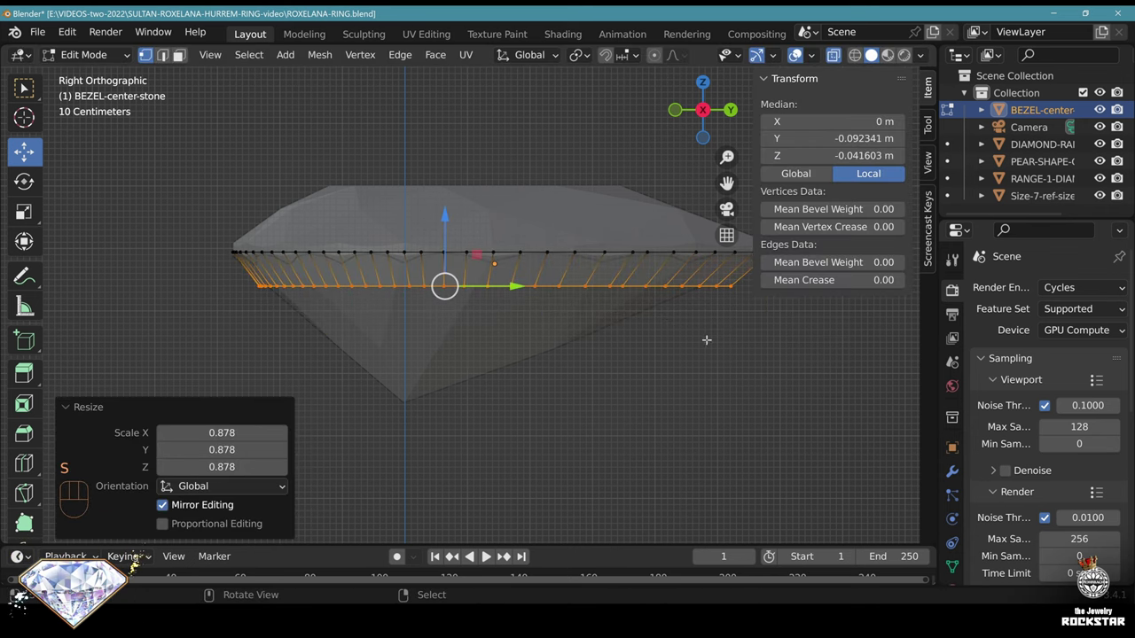
# Scale the bezel band's upper vertex row outward by 1.010
pyautogui.keyDown('shift'); pyautogui.moveTo(827, 281); pyautogui.dragTo(739, 332, button='middle'); pyautogui.keyUp('shift')
pyautogui.hotkey('ctrl', 'i')
pyautogui.press('s')
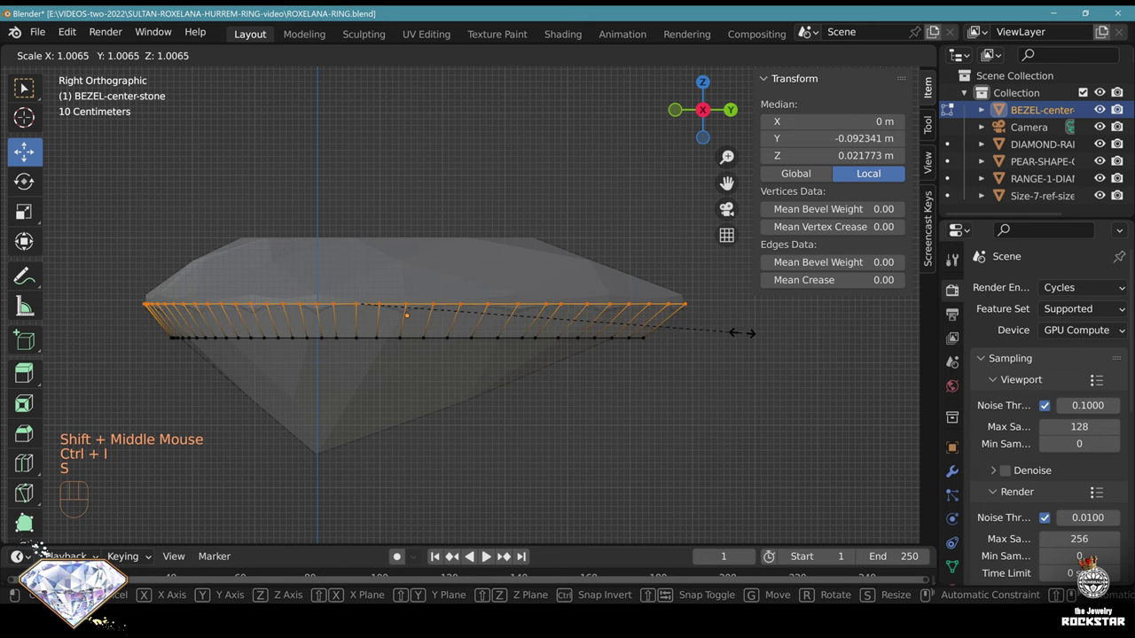
pyautogui.click(742, 330)
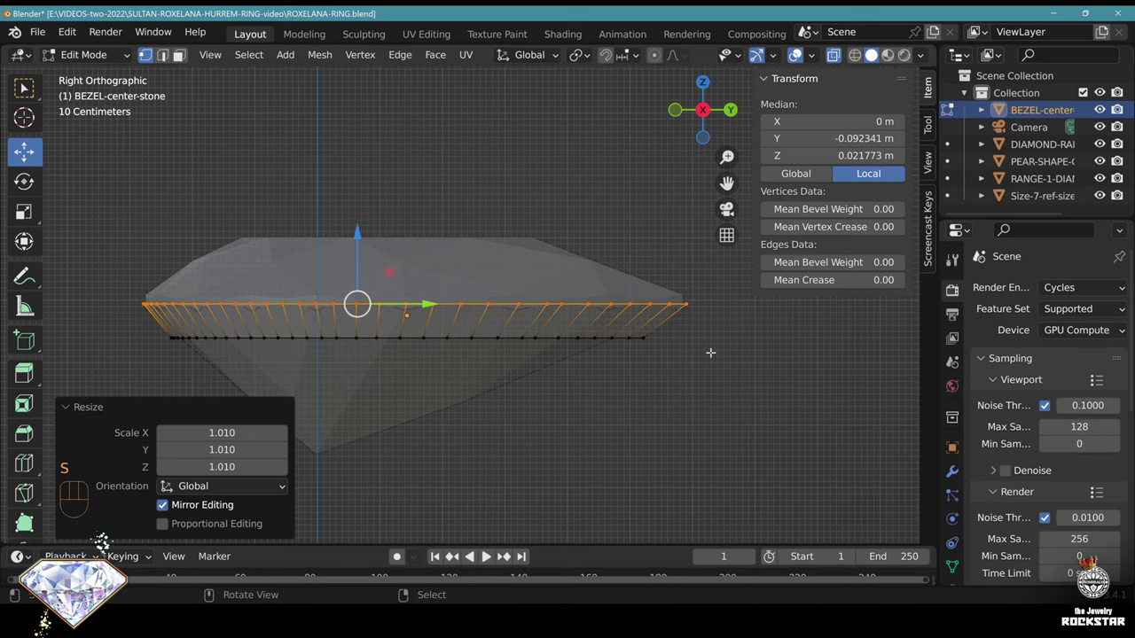
# Extrude the bezel's upper vertex row about 0.368 m upward along Z, undoing any further edits
pyautogui.press('e')
pyautogui.press('z')
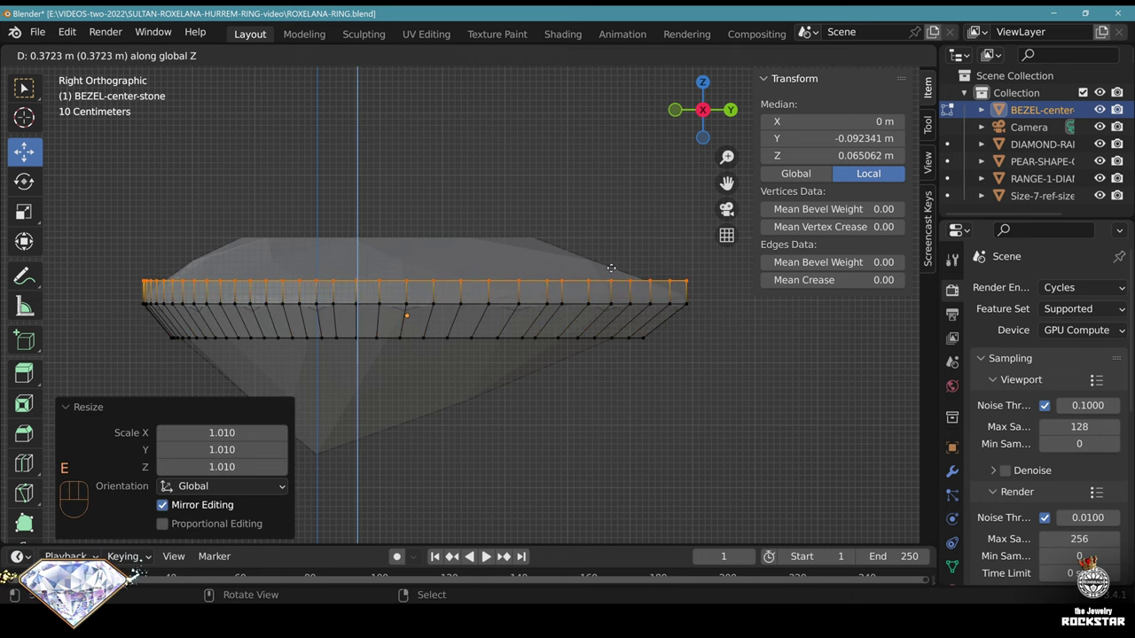
pyautogui.click(610, 269)
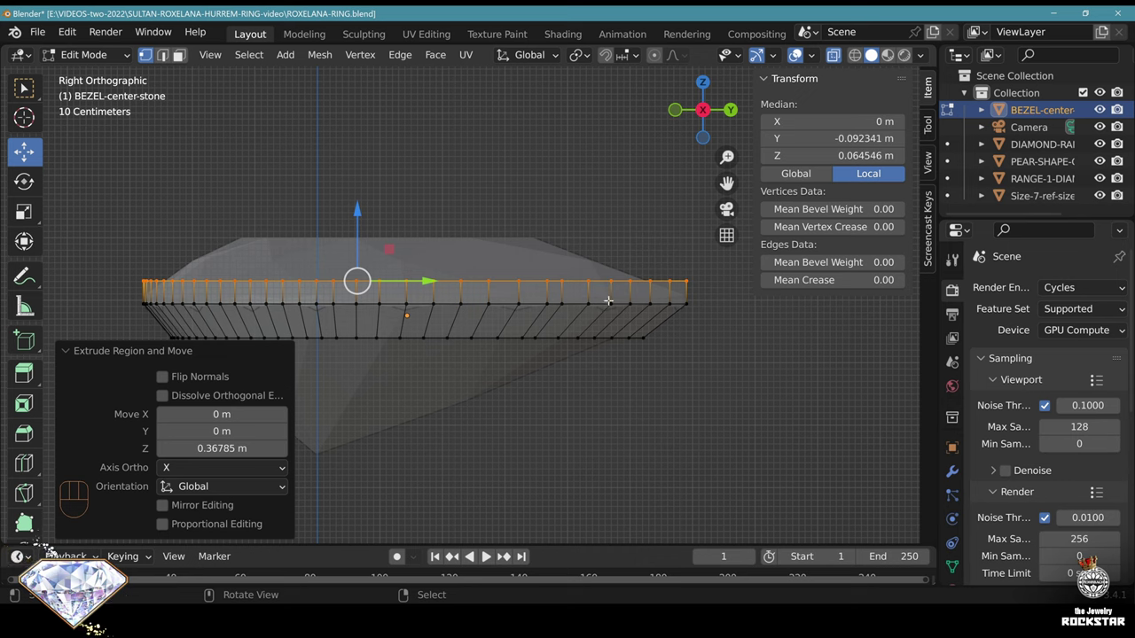
pyautogui.hotkey('ctrl', 'z')
pyautogui.hotkey('ctrl', 'z')
pyautogui.hotkey('ctrl', 'z')
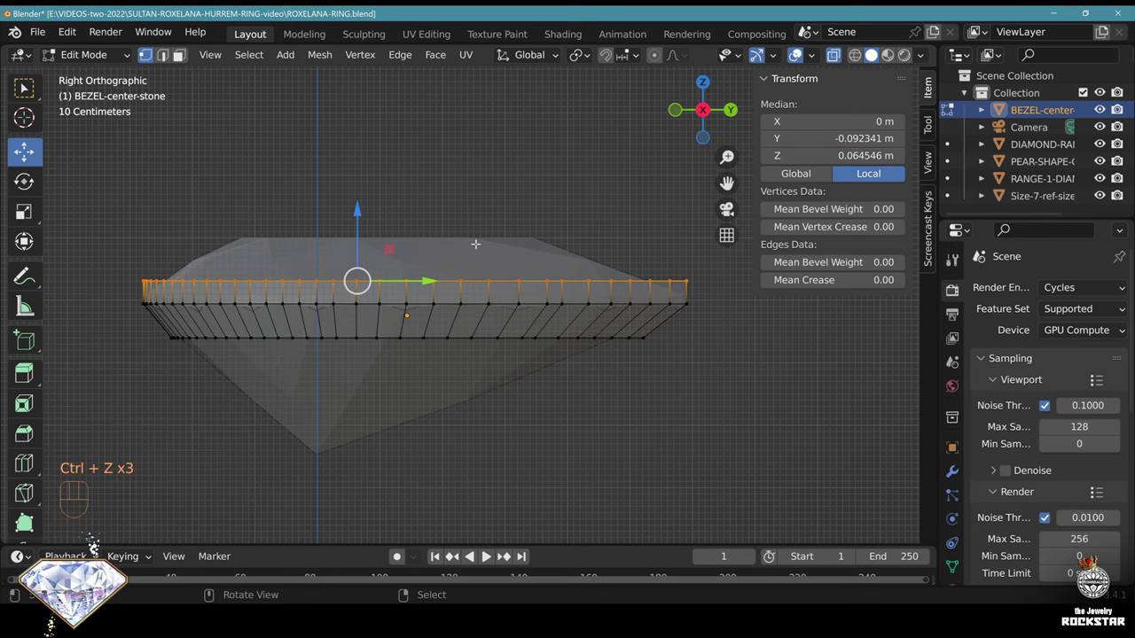
# Extrude the bezel's top edge in place and scale the new edge outward by 1.009 to start the rim
pyautogui.press('e')
pyautogui.rightClick(475, 244)
pyautogui.press('s')
pyautogui.click(628, 262)
pyautogui.moveTo(483, 270); pyautogui.dragTo(486, 306, button='middle')
pyautogui.hotkey('alt', 'z')
pyautogui.moveTo(486, 306)
pyautogui.mouseDown(button='middle')
pyautogui.moveTo(488, 325)
pyautogui.moveTo(490, 288)
pyautogui.mouseUp(button='middle')
pyautogui.click(702, 111)
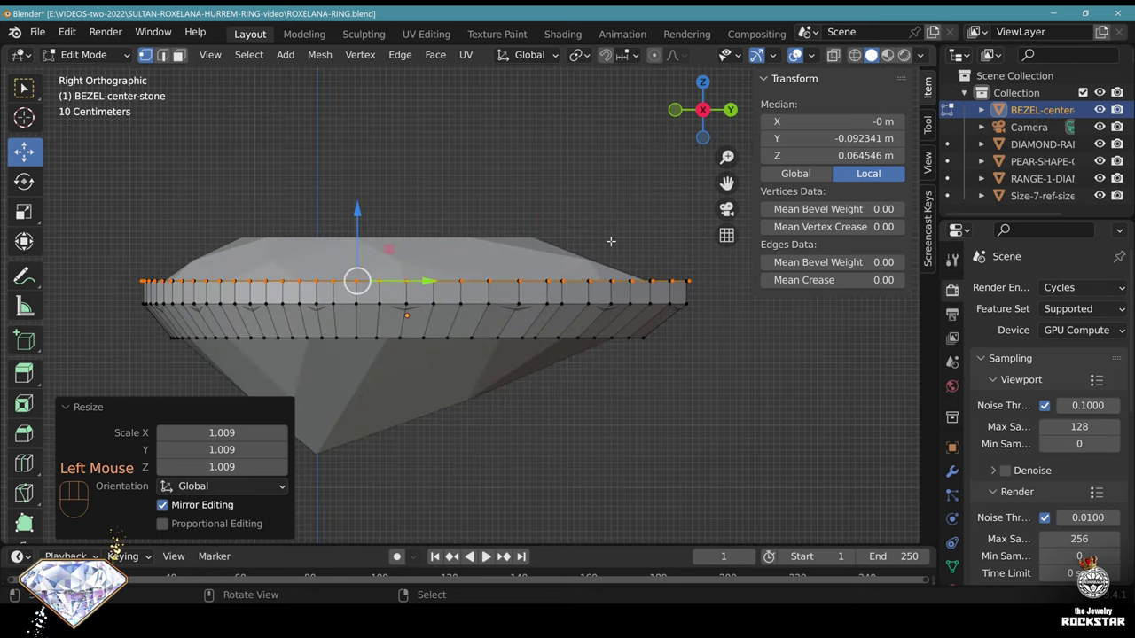
# Extrude the rim's outer edge and move it down about 0.315 m along Z
pyautogui.hotkey('alt', 'z')
pyautogui.press('e')
pyautogui.click(362, 213)
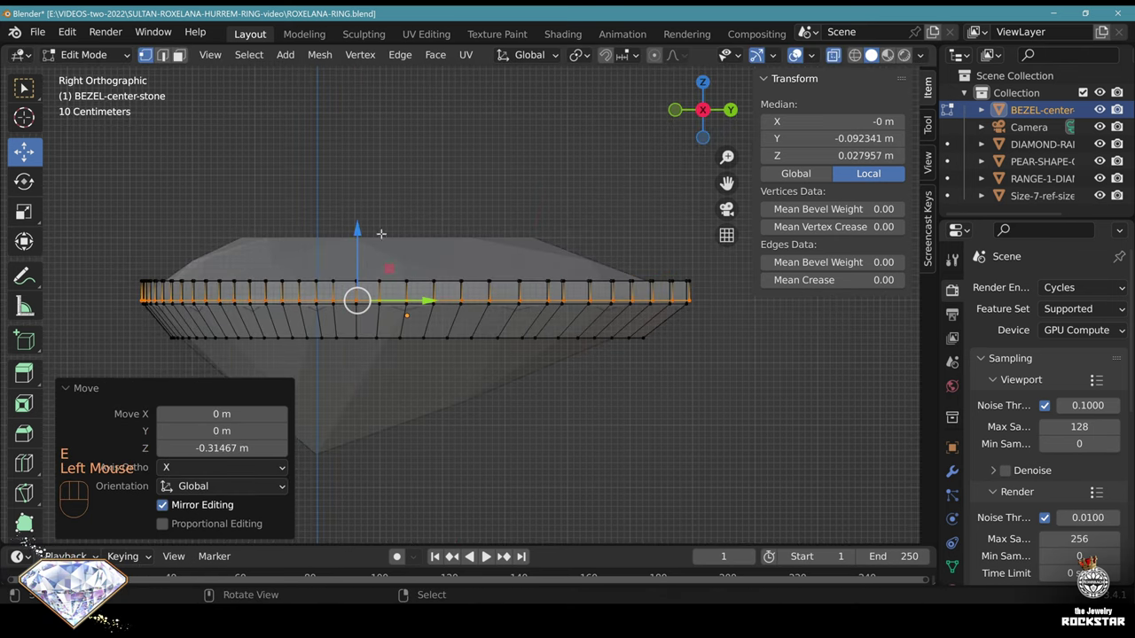
# Flare the lowered outer edge by scaling it by 1.157, and reduce the flare by scaling it by 0.919
pyautogui.press('s')
pyautogui.click(539, 252)
pyautogui.moveTo(539, 252); pyautogui.dragTo(574, 305, button='middle')
pyautogui.click(705, 115)
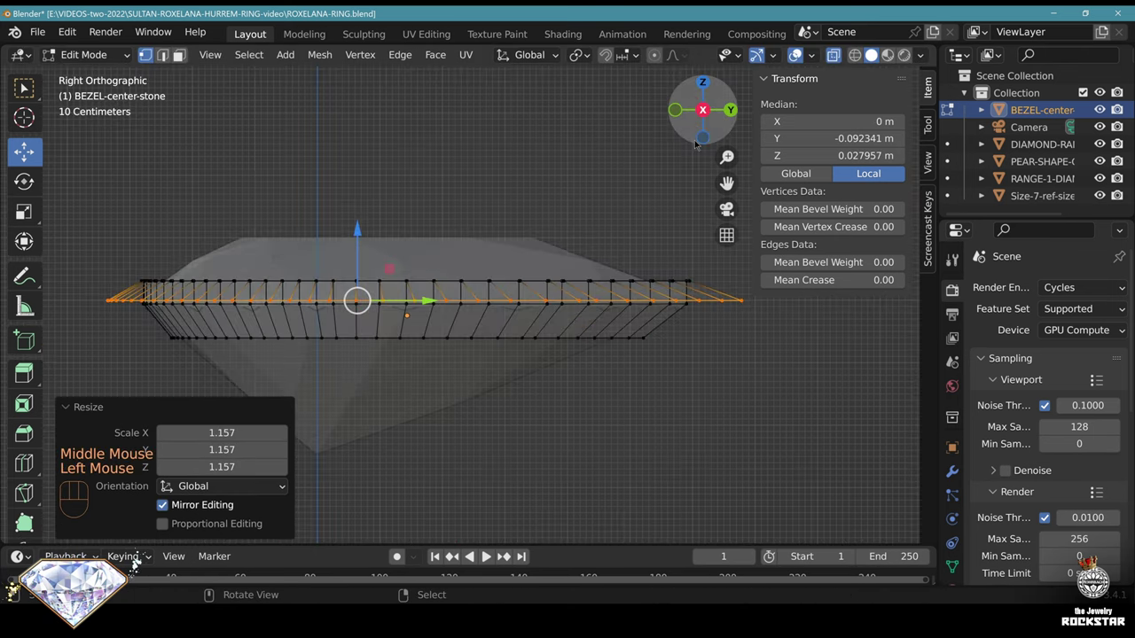
pyautogui.press('s')
pyautogui.click(668, 244)
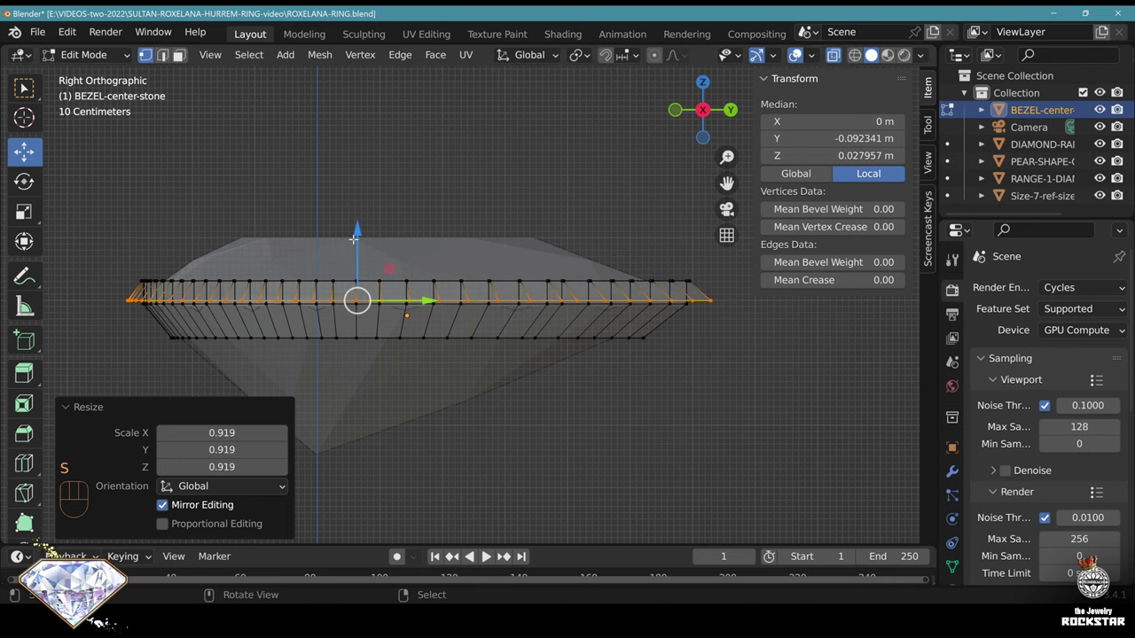
# Raise the outer edge of the bezel rim about 0.137 m along Z
pyautogui.moveTo(353, 238); pyautogui.dragTo(357, 225)
pyautogui.moveTo(496, 217); pyautogui.dragTo(509, 252, button='middle')
pyautogui.hotkey('alt', 'z')
pyautogui.moveTo(510, 253); pyautogui.dragTo(523, 275, button='middle')
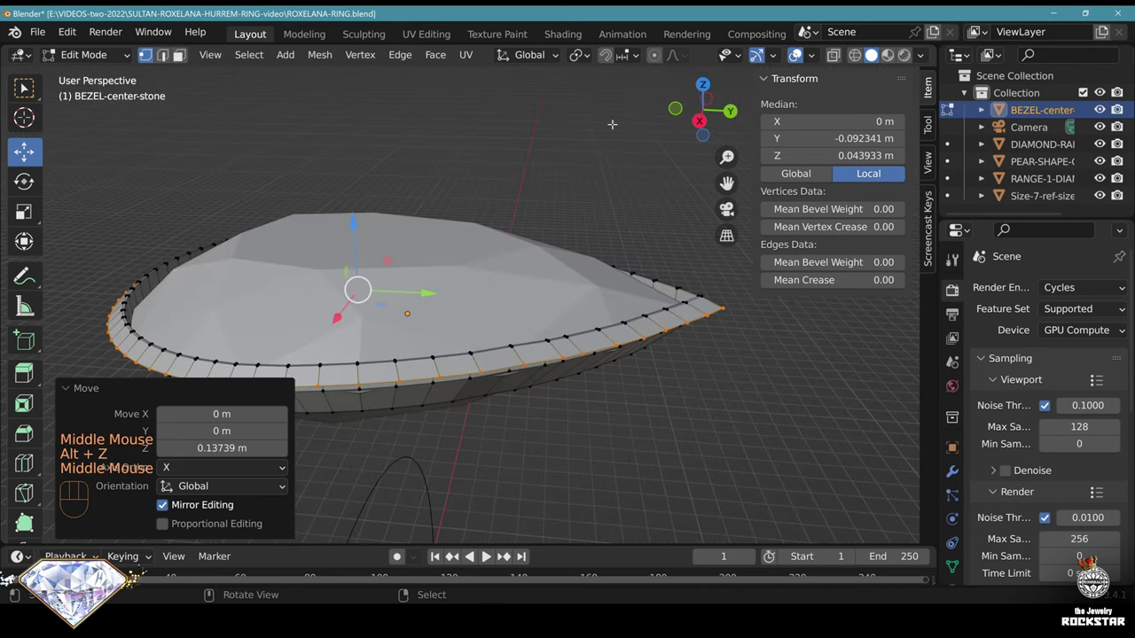
# Extrude the rim's outer edge straight down along Z to the level of the inner wall's lower edge
pyautogui.click(701, 113)
pyautogui.press('e')
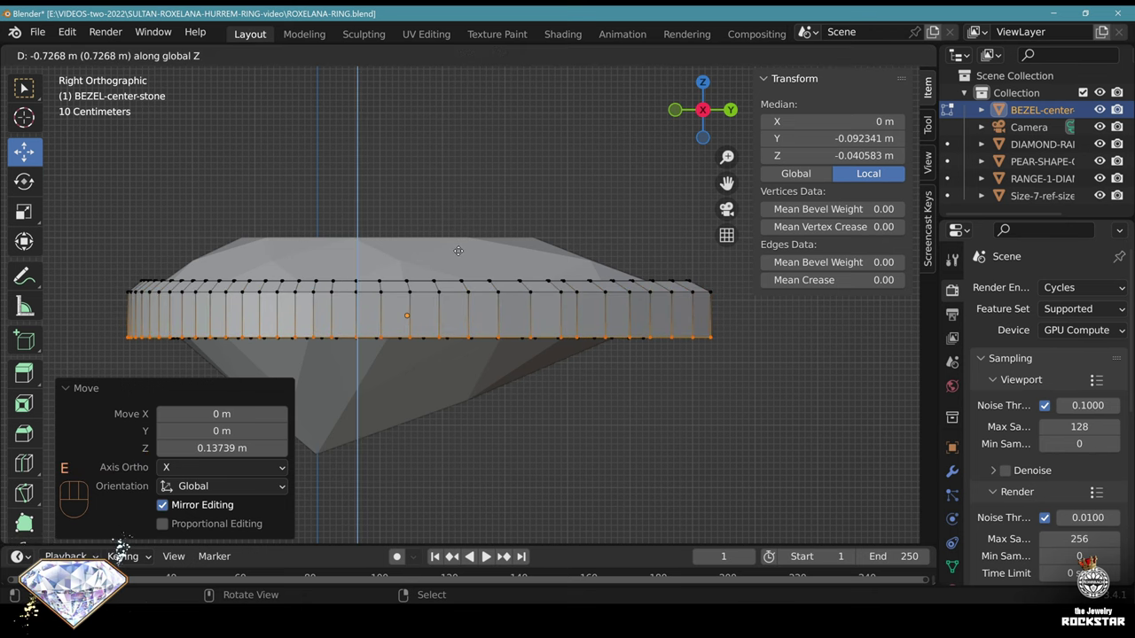
pyautogui.click(458, 255)
# Flatten the bezel's inner and outer bottom vertex rows to one level by scaling them to 0 along Z
pyautogui.hotkey('alt', 'z')
pyautogui.hotkey('alt', 'a')
pyautogui.keyDown('shift'); pyautogui.moveTo(413, 303); pyautogui.dragTo(452, 260, button='middle'); pyautogui.keyUp('shift')
pyautogui.press('b')
pyautogui.moveTo(116, 281); pyautogui.dragTo(785, 381)
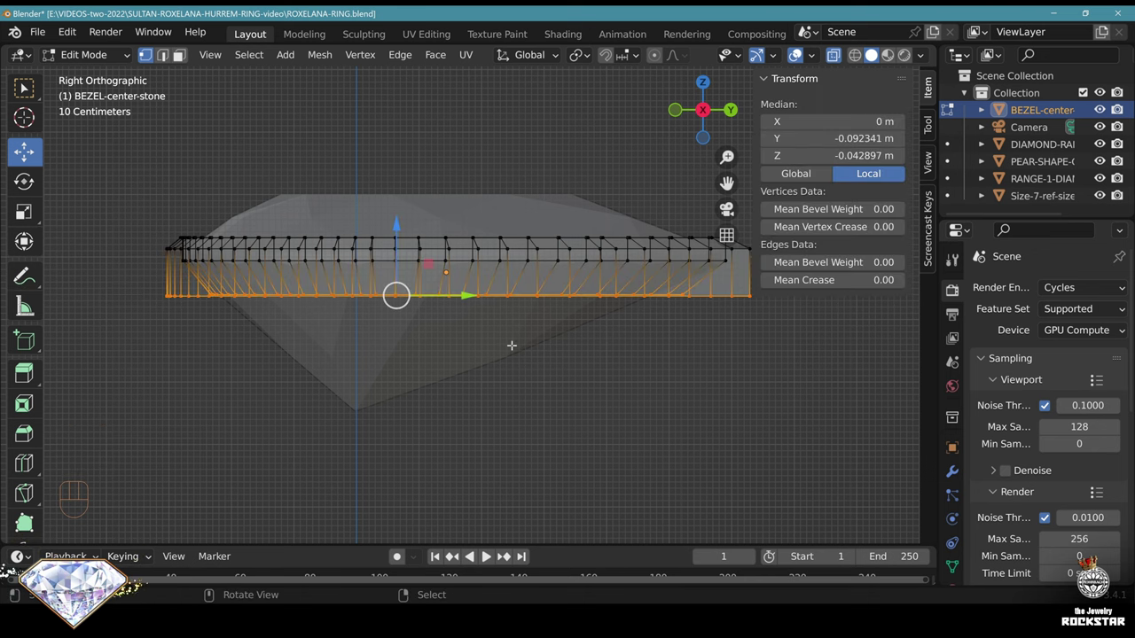
pyautogui.press('s')
pyautogui.press('z')
pyautogui.press('0')
pyautogui.press('Return')
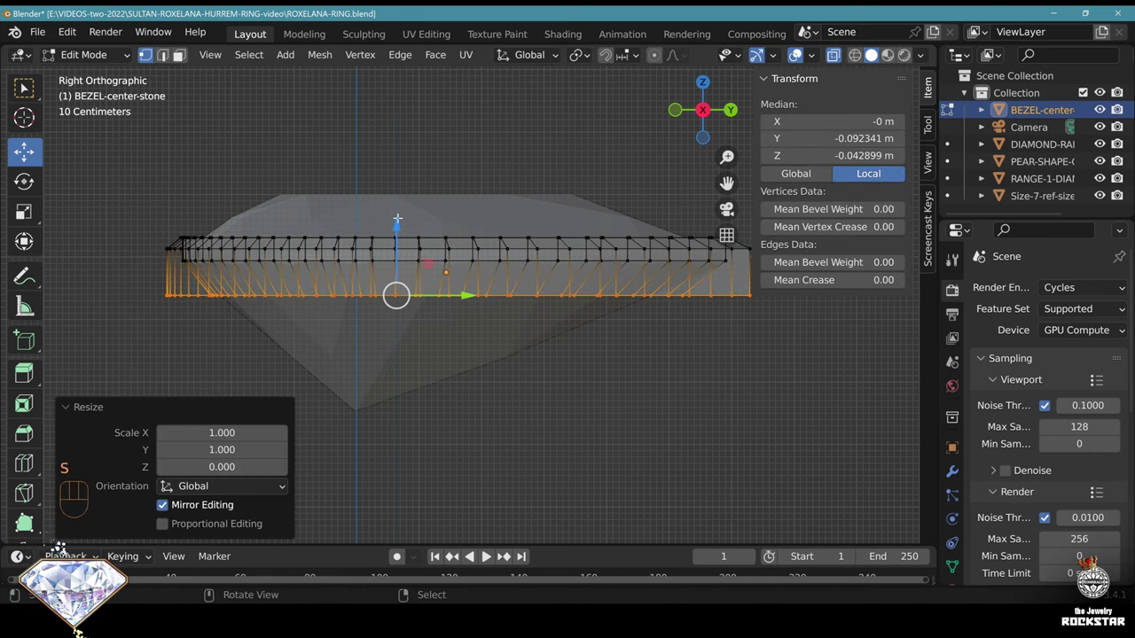
# Move the bezel's bottom vertex rows down about 0.687 m along Z and scale them inward to taper the walls
pyautogui.moveTo(397, 219); pyautogui.dragTo(397, 261)
pyautogui.press('s')
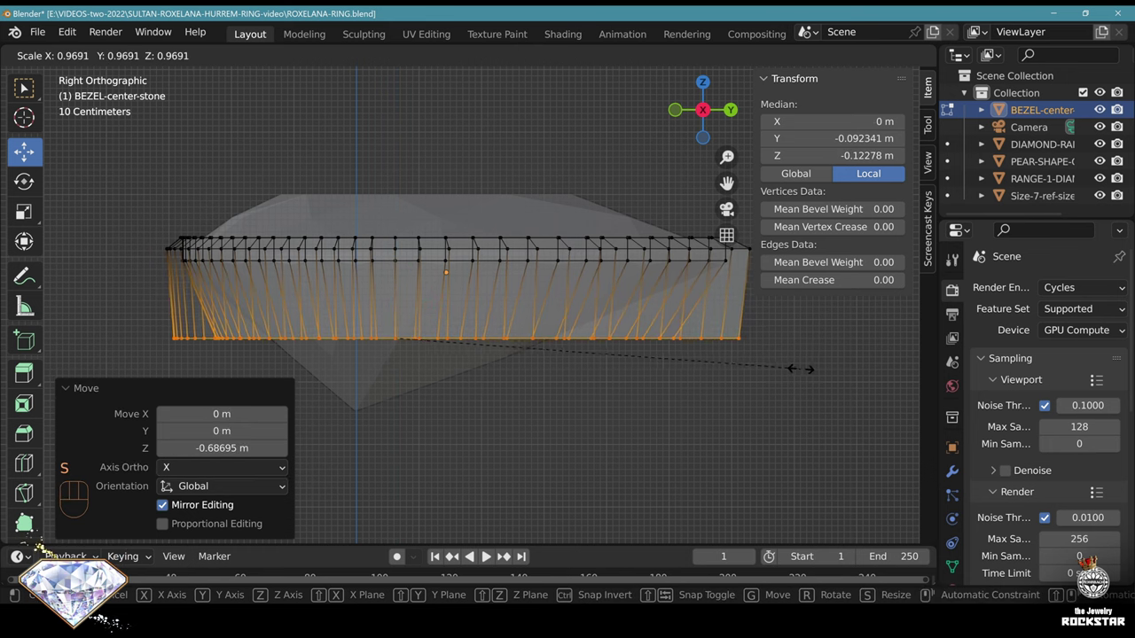
pyautogui.click(758, 370)
# Scale the rim's upper outer edge outward by about 1.029 and lower it about 0.067 m along Z
pyautogui.scroll(1, 644, 333)
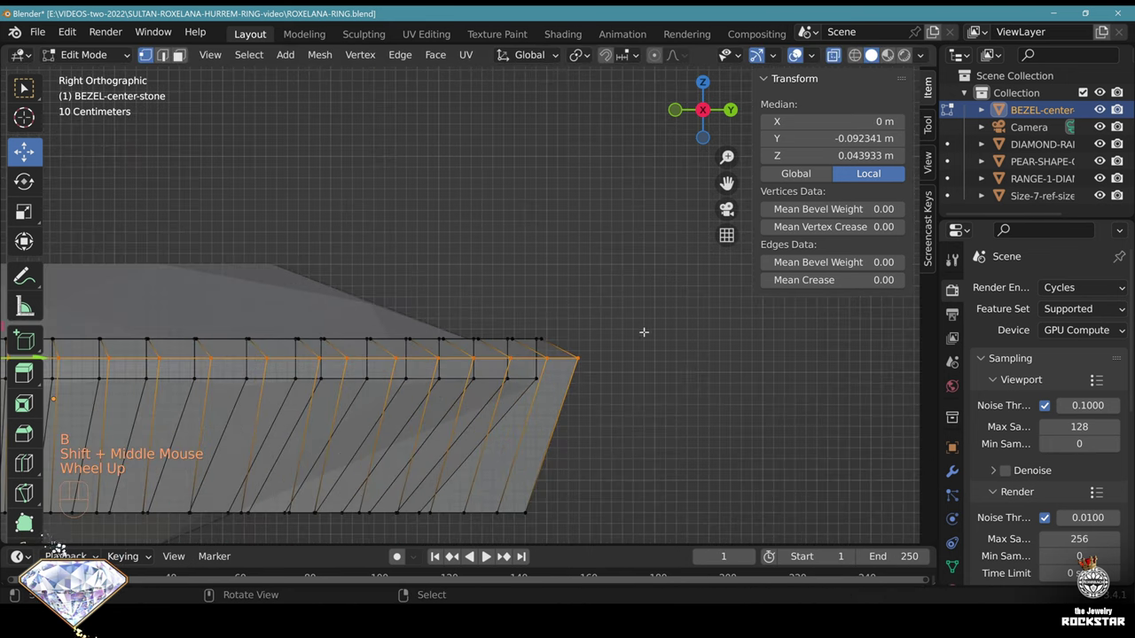
pyautogui.scroll(2, 644, 331)
pyautogui.press('s')
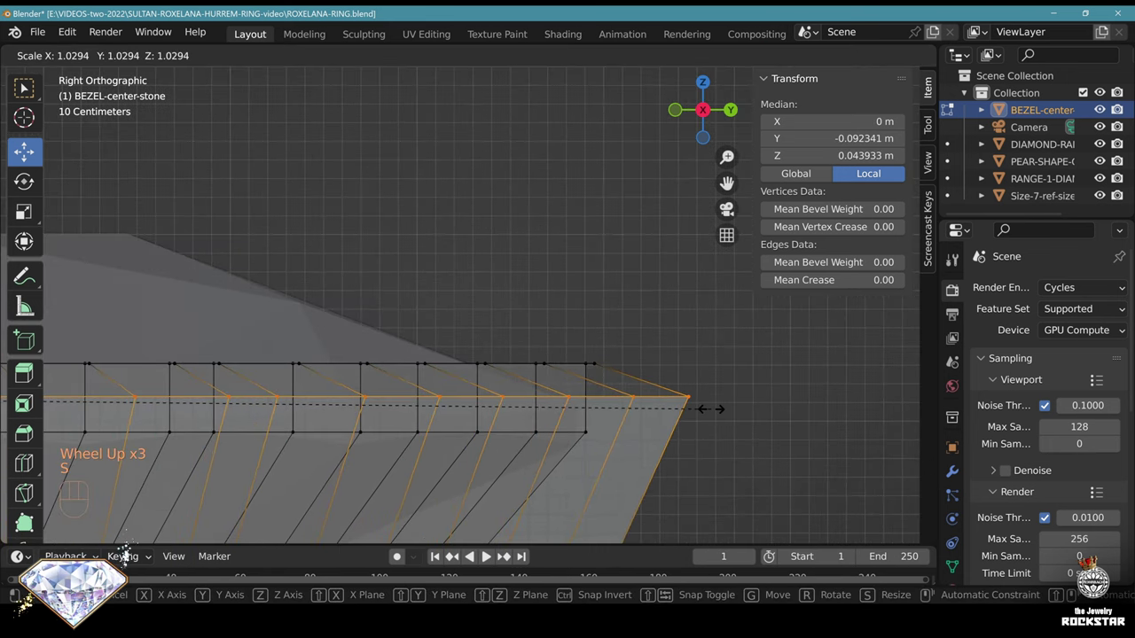
pyautogui.click(711, 409)
pyautogui.scroll(-2, 630, 352)
pyautogui.moveTo(630, 352); pyautogui.dragTo(603, 390, button='middle')
pyautogui.moveTo(370, 216); pyautogui.dragTo(370, 221)
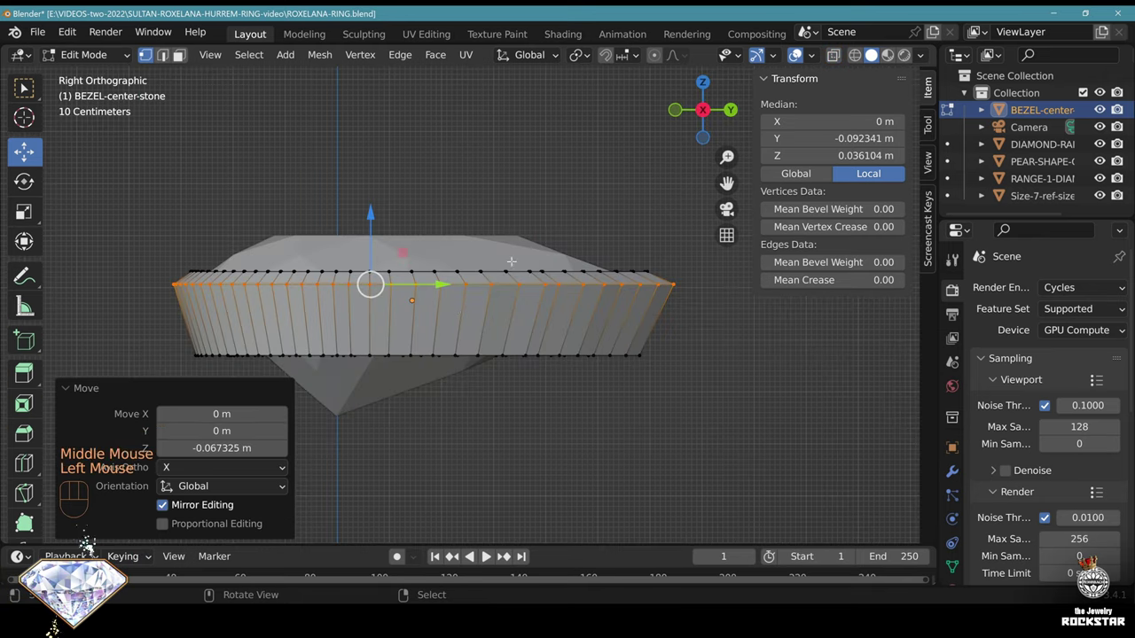
# Bridge the inner and outer edge loops at the bottom of the bezel to close its underside
pyautogui.hotkey('alt', 'z')
pyautogui.hotkey('alt', 'a')
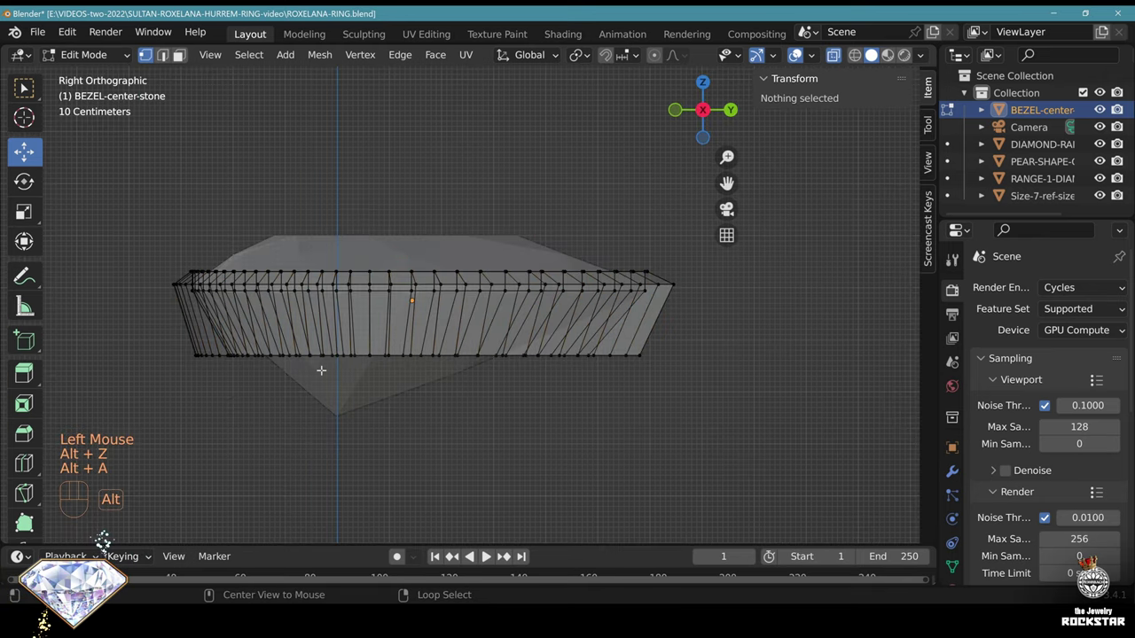
pyautogui.press('b')
pyautogui.moveTo(135, 331); pyautogui.dragTo(773, 404)
pyautogui.moveTo(773, 405); pyautogui.dragTo(381, 117, button='middle')
pyautogui.hotkey('alt', 'z')
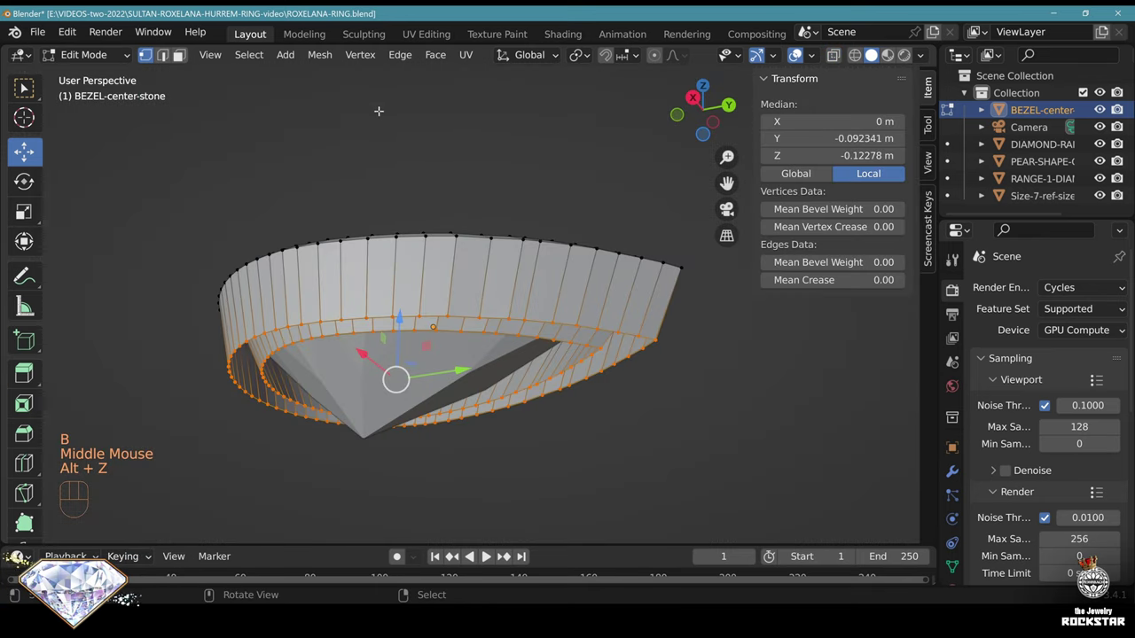
pyautogui.click(402, 56)
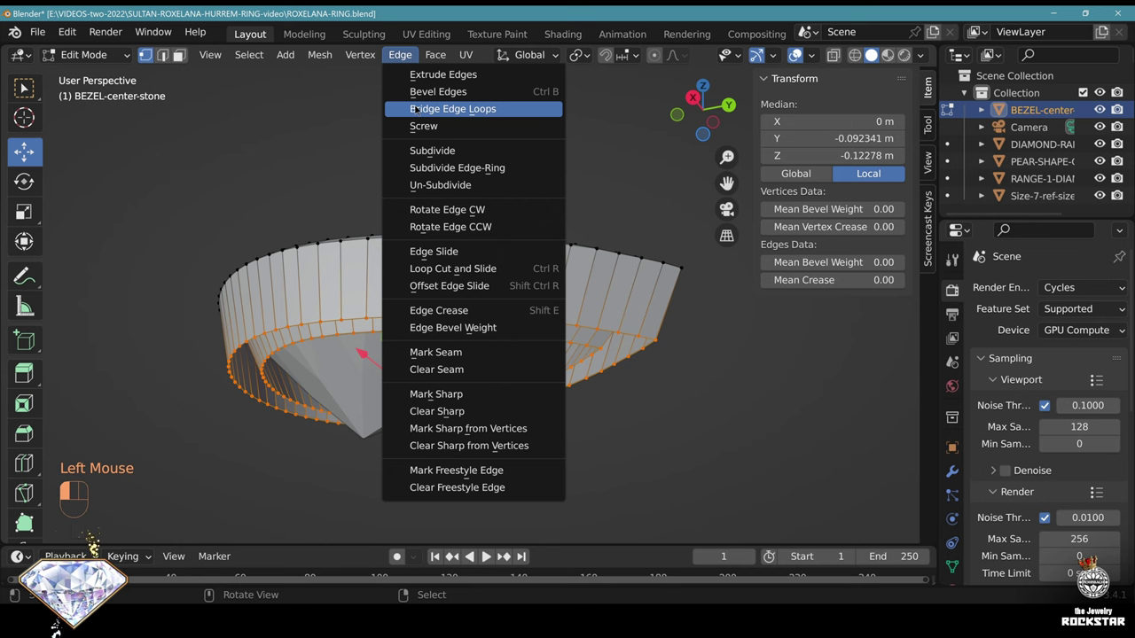
pyautogui.click(416, 108)
pyautogui.moveTo(415, 111); pyautogui.dragTo(524, 341, button='middle')
# Return to Object Mode, deselect the bezel, and save the file
pyautogui.press('Tab')
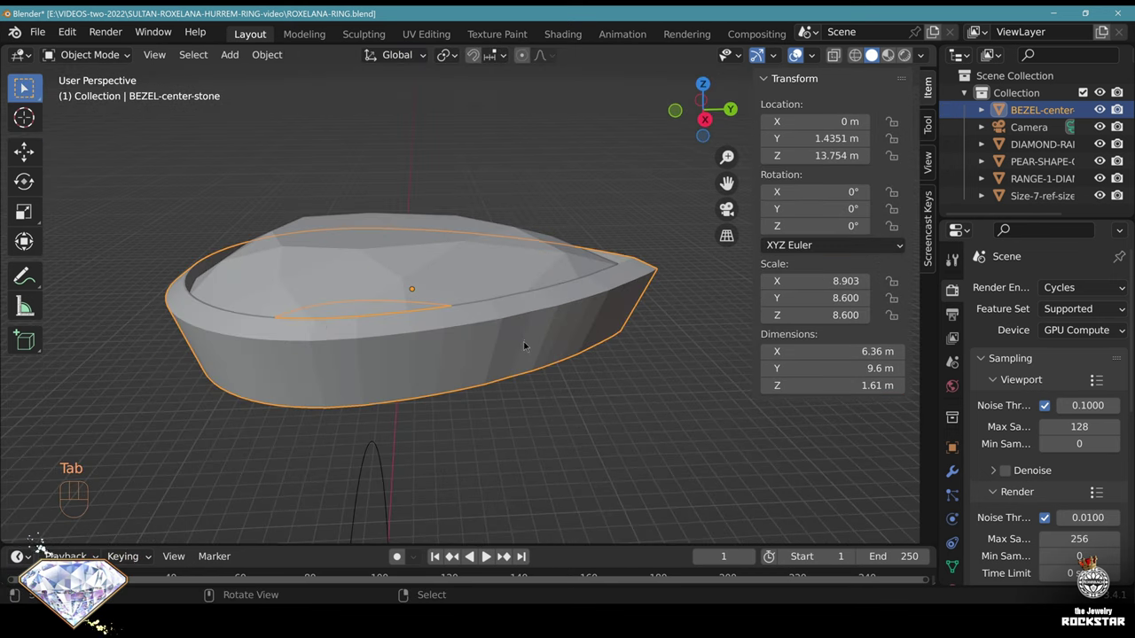
pyautogui.hotkey('alt', 'a')
pyautogui.hotkey('ctrl', 's')
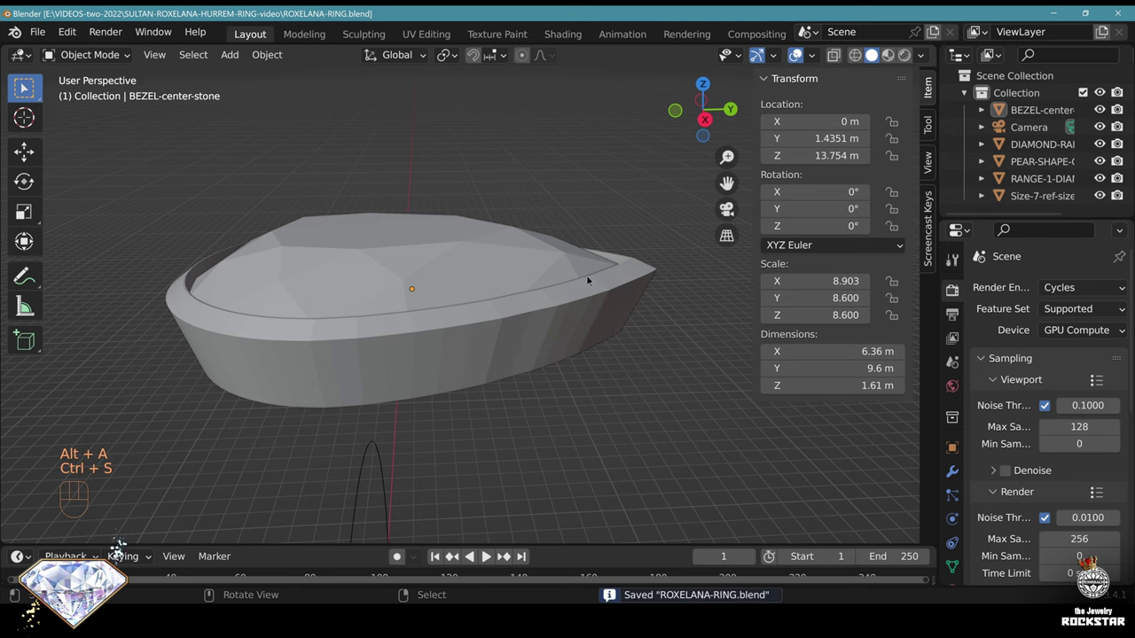
# Add a Bevel modifier and a Subdivision Surface modifier to the center-stone bezel
pyautogui.rightClick(622, 345)
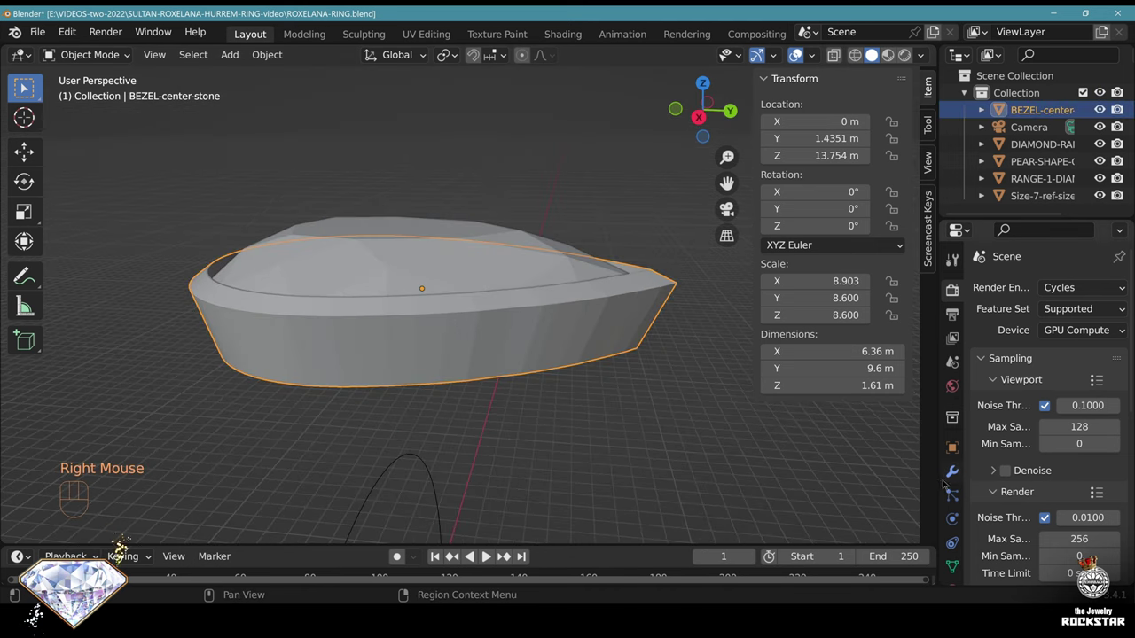
pyautogui.click(951, 472)
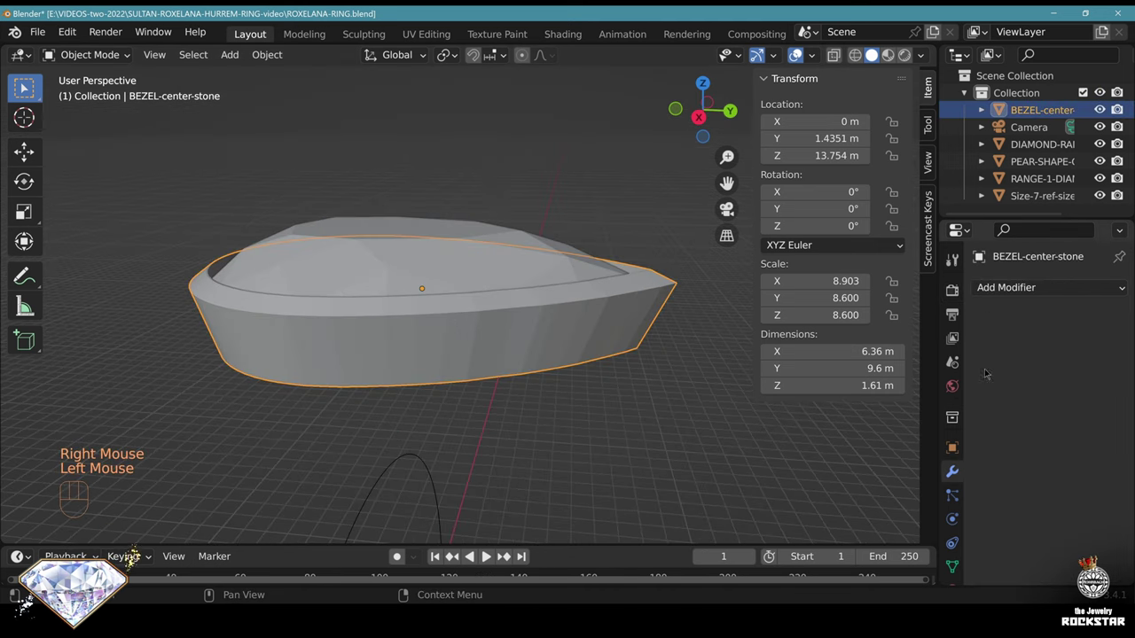
pyautogui.click(1009, 293)
pyautogui.click(760, 345)
pyautogui.click(1005, 287)
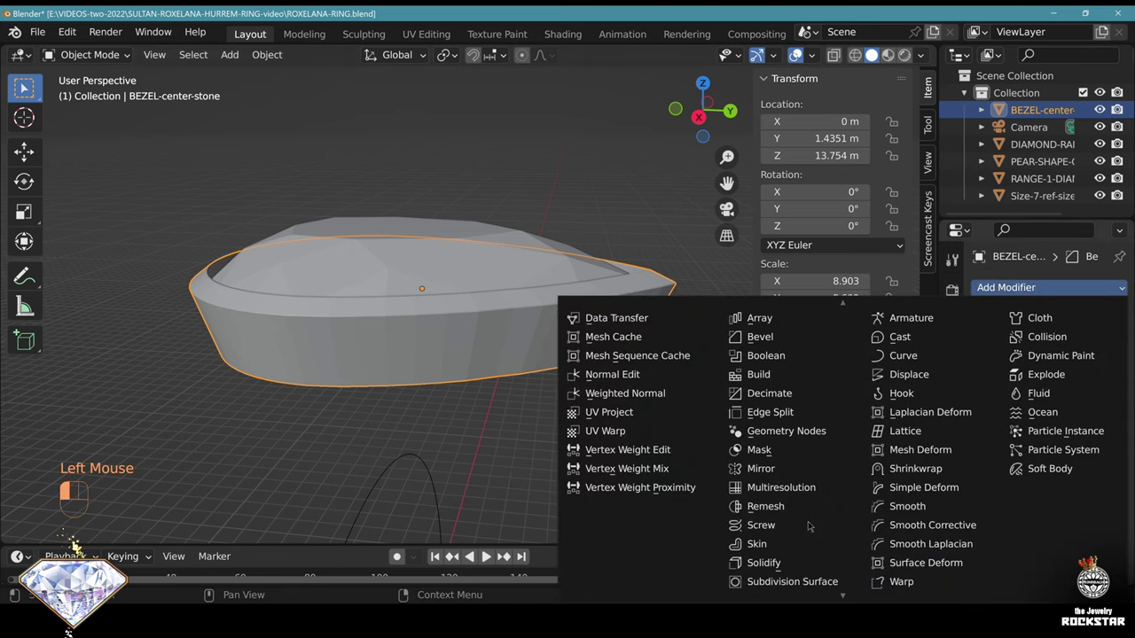
pyautogui.click(802, 578)
# Set the bezel's viewport subdivision level to 2 and shade the bezel smooth
pyautogui.moveTo(483, 301); pyautogui.dragTo(495, 297, button='middle')
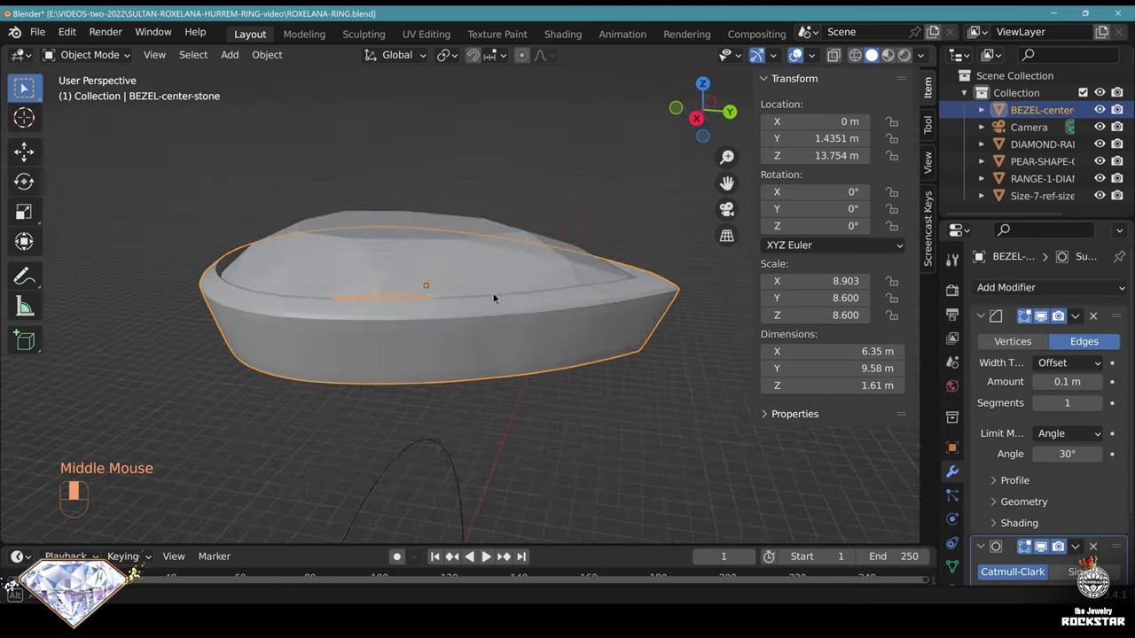
pyautogui.scroll(2, 576, 316)
pyautogui.scroll(-4, 1055, 523)
pyautogui.click(1097, 509)
pyautogui.scroll(-1, 427, 354)
pyautogui.moveTo(425, 293); pyautogui.dragTo(497, 213, button='middle')
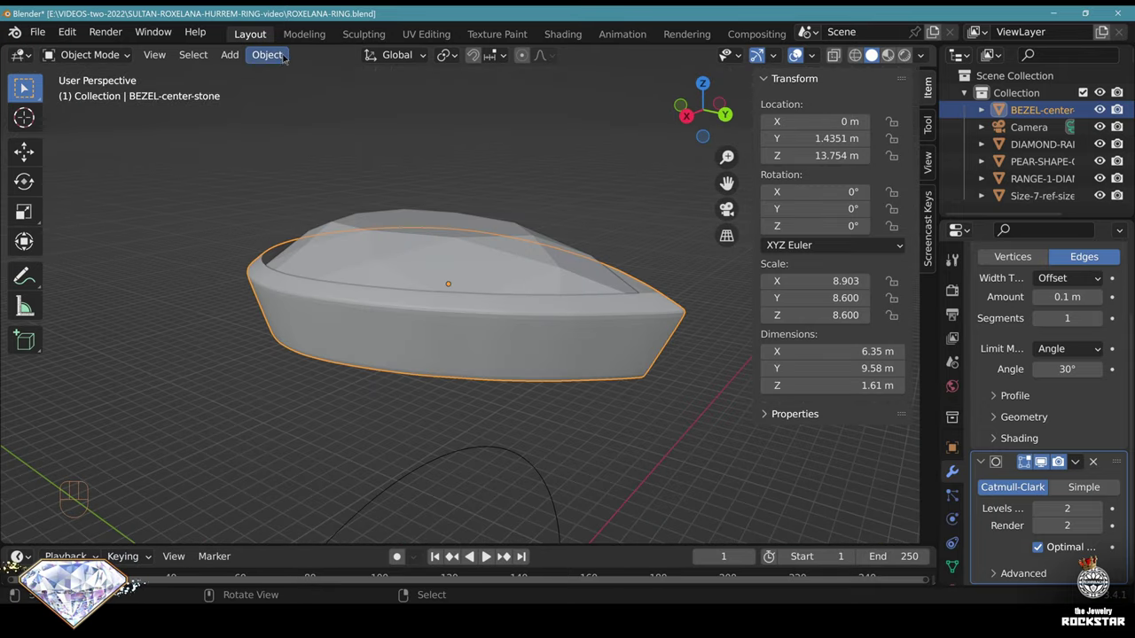
pyautogui.click(266, 54)
pyautogui.click(292, 448)
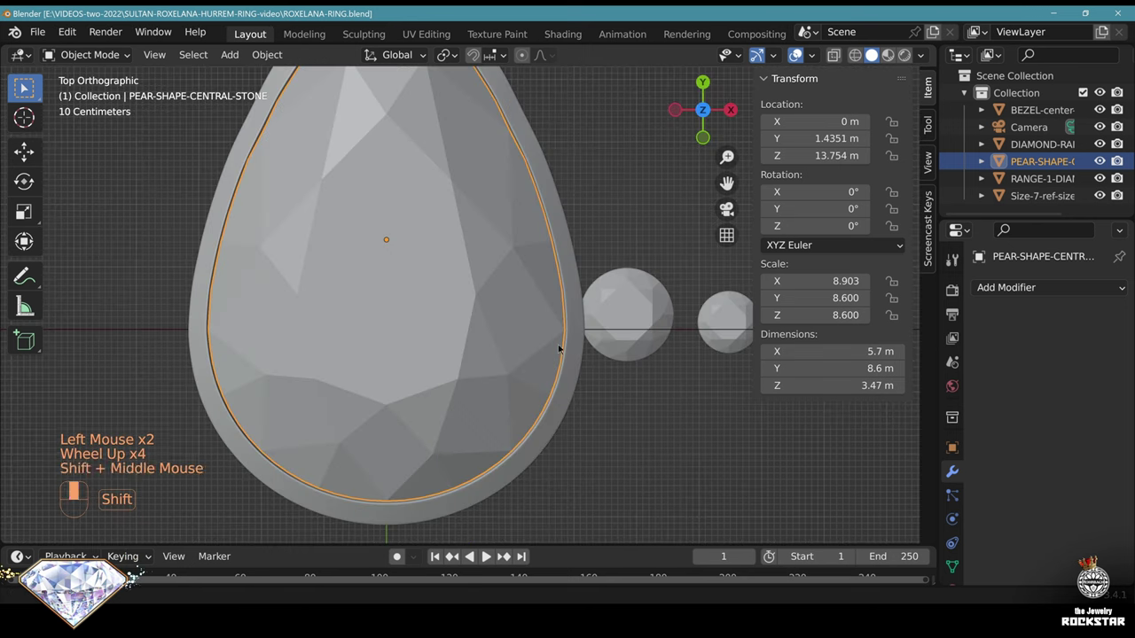
# Reposition the larger and smaller round diamonds in top view so they line up along the X axis beside the bezel
pyautogui.keyDown('shift'); pyautogui.moveTo(673, 310); pyautogui.dragTo(294, 390, button='middle'); pyautogui.keyUp('shift')
pyautogui.scroll(1, 293, 390)
pyautogui.rightClick(286, 379)
pyautogui.press('g')
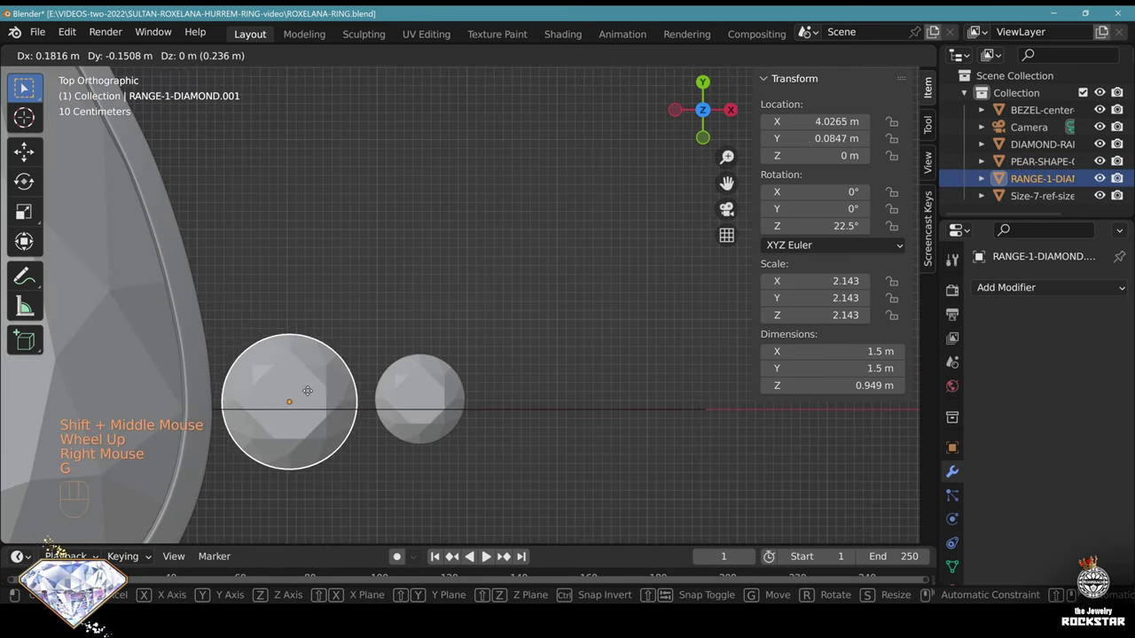
pyautogui.click(308, 400)
pyautogui.rightClick(430, 392)
pyautogui.press('g')
pyautogui.click(435, 405)
# Raise both round diamonds together about 13.641 m along Z to the center stone's height and save the file
pyautogui.scroll(-3, 461, 421)
pyautogui.moveTo(487, 435); pyautogui.dragTo(485, 332, button='middle')
pyautogui.keyDown('shift'); pyautogui.moveTo(485, 332); pyautogui.dragTo(531, 434, button='middle'); pyautogui.keyUp('shift')
pyautogui.keyDown('shift'); pyautogui.rightClick(498, 440); pyautogui.keyUp('shift')
pyautogui.click(24, 154)
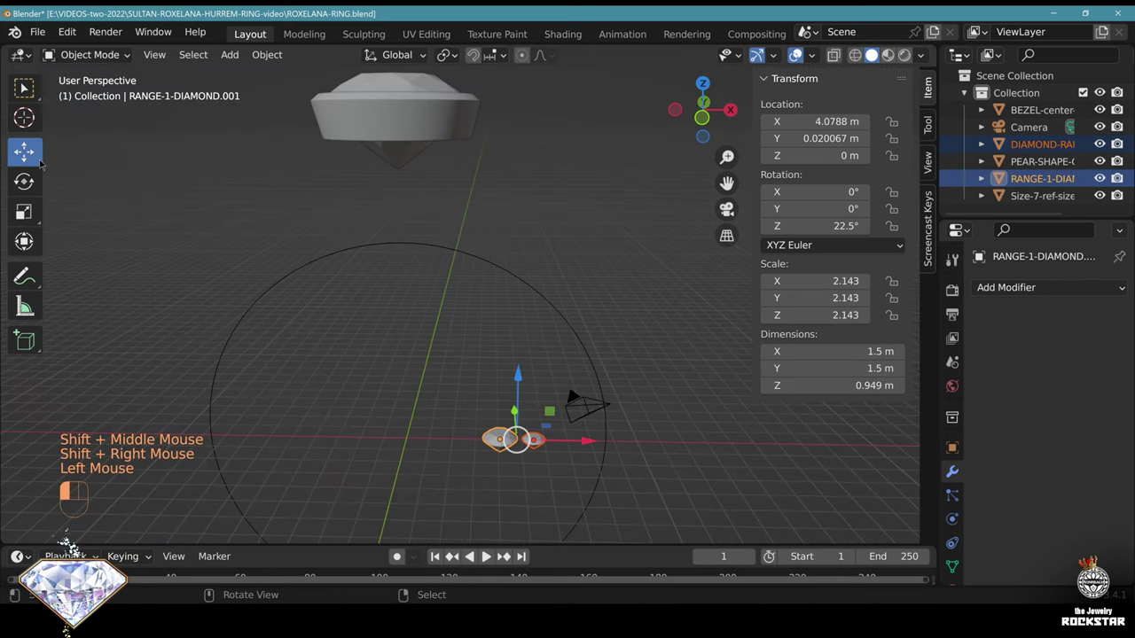
pyautogui.moveTo(521, 377); pyautogui.dragTo(521, 52)
pyautogui.moveTo(479, 297); pyautogui.dragTo(552, 320, button='middle')
pyautogui.hotkey('ctrl', 's')
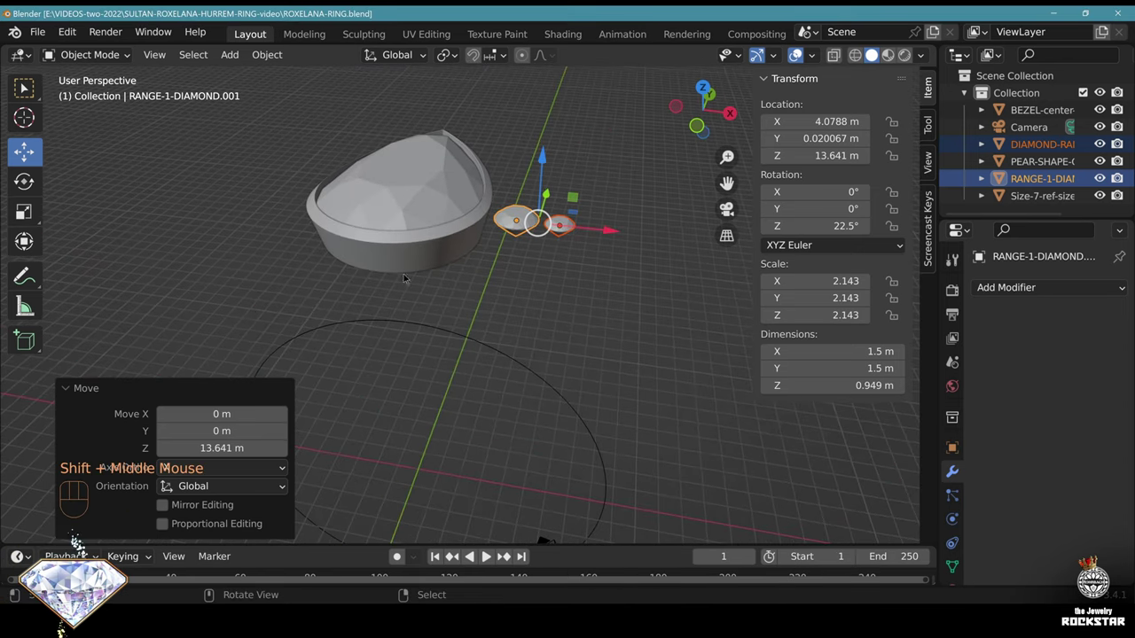
# Duplicate the center-stone bezel in place and remove both modifiers from the copy
pyautogui.rightClick(459, 252)
pyautogui.hotkey('shift', 'd')
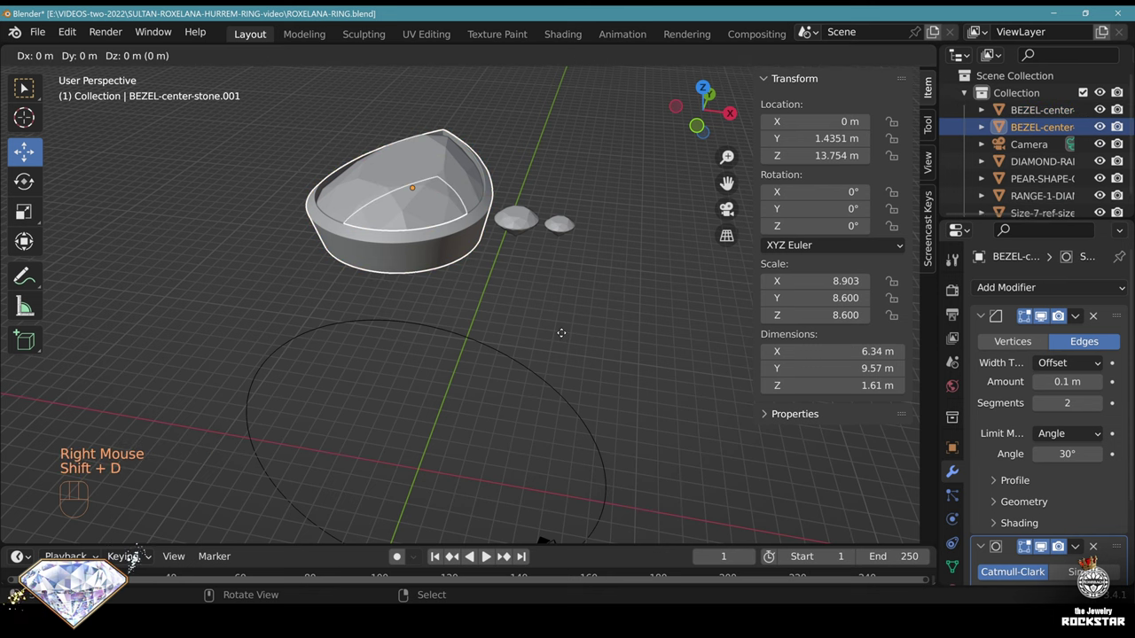
pyautogui.click(561, 337)
pyautogui.click(1093, 316)
pyautogui.click(1094, 317)
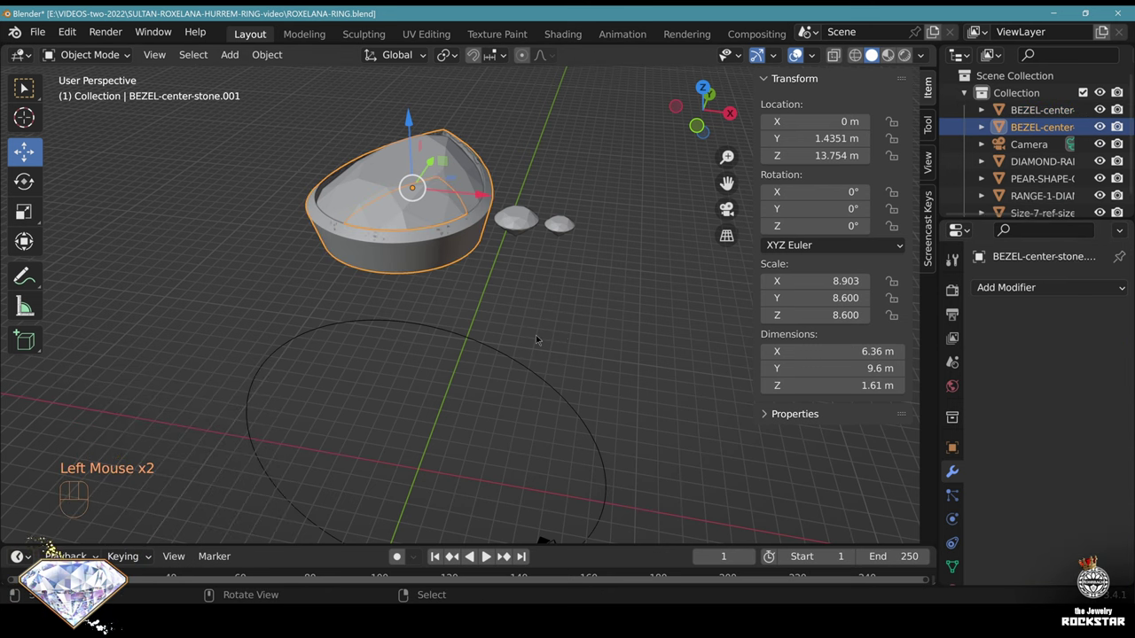
# Delete all vertices of the duplicated bezel except its outer bottom loop
pyautogui.press('Tab')
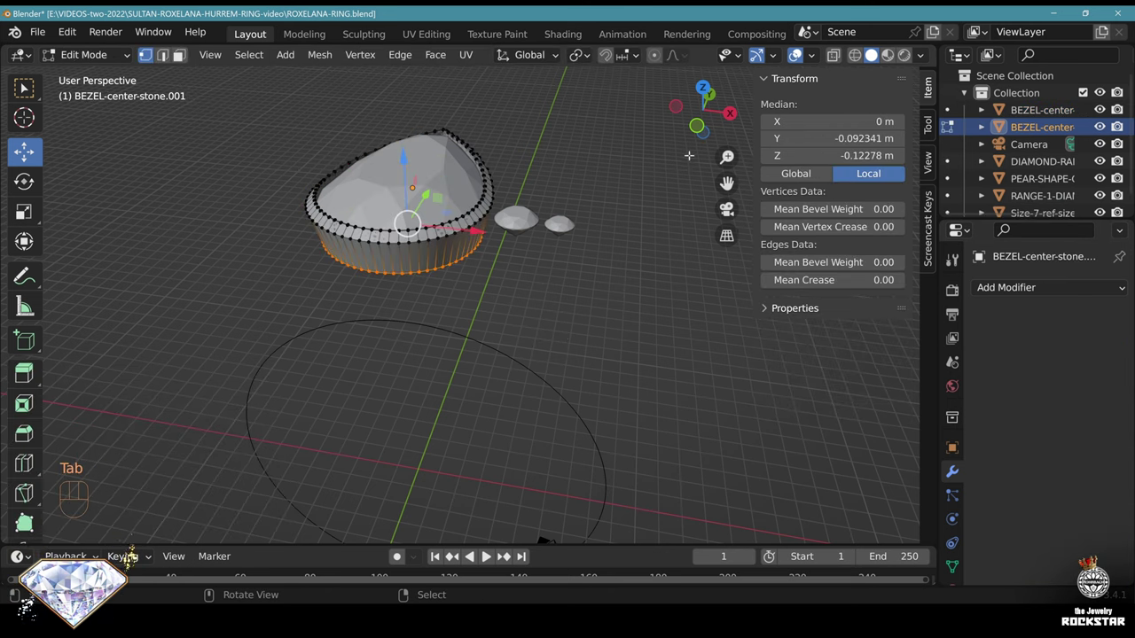
pyautogui.click(696, 125)
pyautogui.scroll(2, 496, 244)
pyautogui.hotkey('alt', 'z')
pyautogui.moveTo(496, 244)
pyautogui.mouseDown(button='middle')
pyautogui.moveTo(465, 269)
pyautogui.moveTo(462, 305)
pyautogui.mouseUp(button='middle')
pyautogui.press('c')
pyautogui.scroll(6, 282, 186)
pyautogui.moveTo(282, 183)
pyautogui.keyDown('shift'); pyautogui.mouseDown()
pyautogui.moveTo(254, 175)
pyautogui.moveTo(308, 146)
pyautogui.moveTo(390, 135)
pyautogui.moveTo(307, 187)
pyautogui.mouseUp(); pyautogui.keyUp('shift')
pyautogui.rightClick(314, 200)
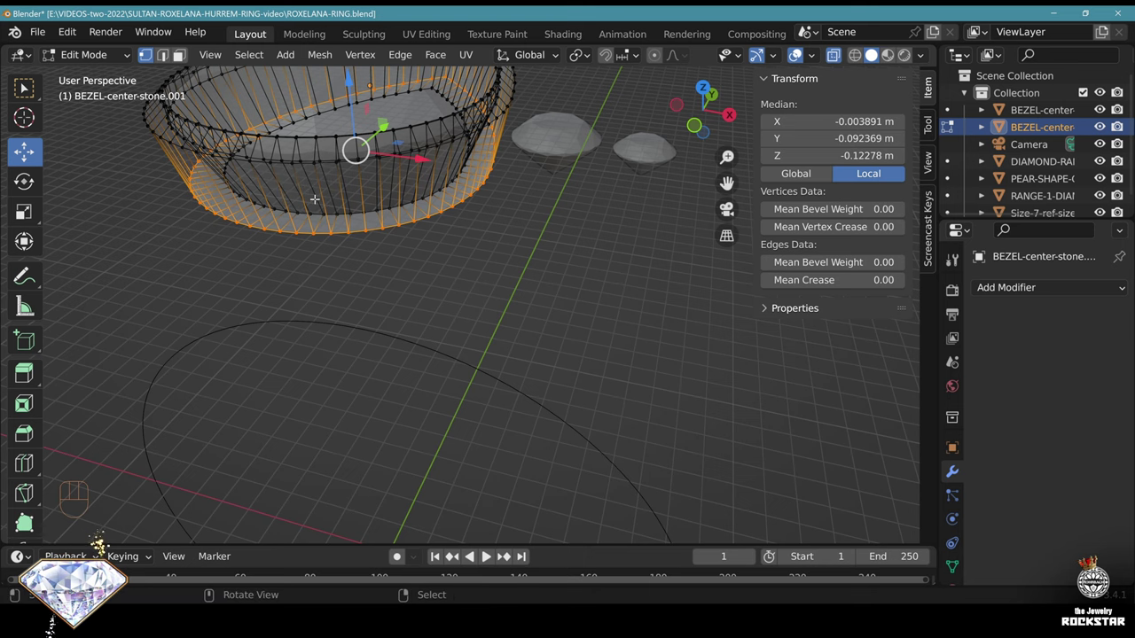
pyautogui.hotkey('ctrl', 'i')
pyautogui.press('Delete')
pyautogui.click(319, 196)
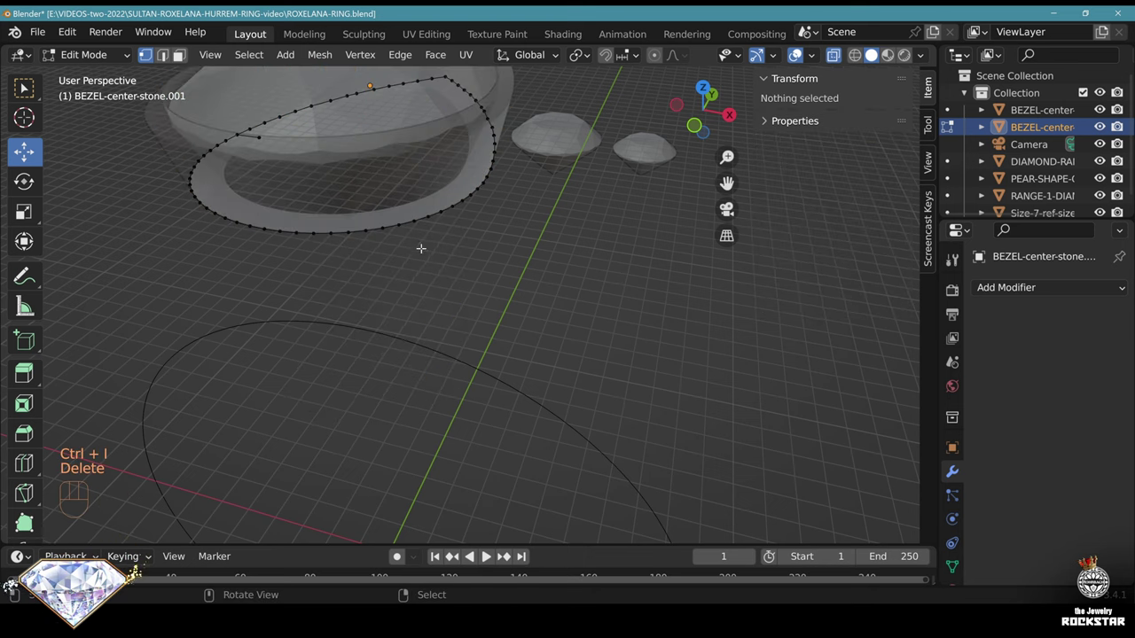
# Delete the stray vertices left over inside the duplicated bezel's bottom loop
pyautogui.scroll(-2, 418, 246)
pyautogui.keyDown('shift'); pyautogui.moveTo(418, 246); pyautogui.dragTo(382, 248, button='middle'); pyautogui.keyUp('shift')
pyautogui.moveTo(381, 248); pyautogui.dragTo(345, 248, button='middle')
pyautogui.rightClick(318, 248)
pyautogui.press('Delete')
pyautogui.click(321, 244)
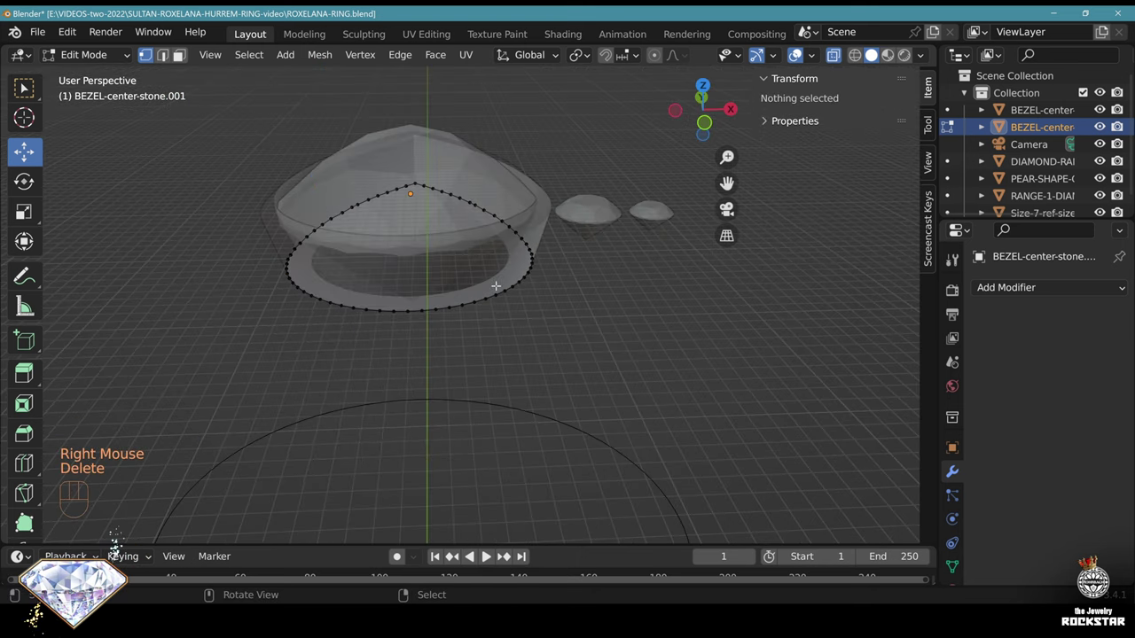
# Raise the whole pear-shaped loop about 1.017 m along Z and scale it by 1.048
pyautogui.press('a')
pyautogui.moveTo(408, 180); pyautogui.dragTo(408, 139)
pyautogui.click(704, 122)
pyautogui.keyDown('shift'); pyautogui.moveTo(532, 230); pyautogui.dragTo(512, 333, button='middle'); pyautogui.keyUp('shift')
pyautogui.scroll(-1, 547, 297)
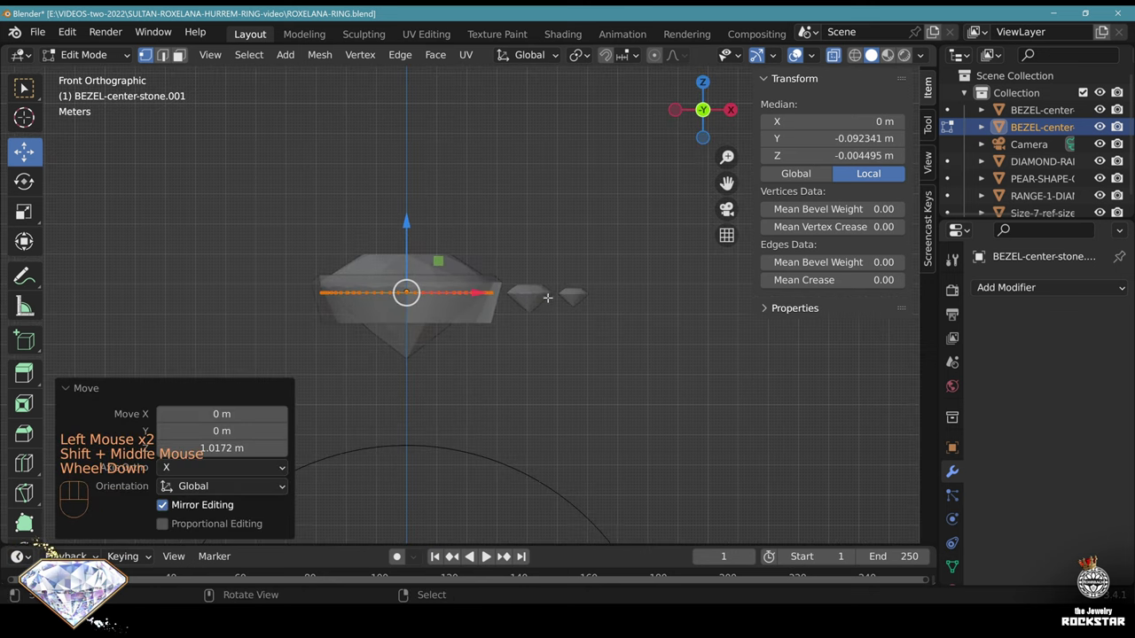
pyautogui.scroll(7, 591, 270)
pyautogui.press('s')
pyautogui.click(611, 300)
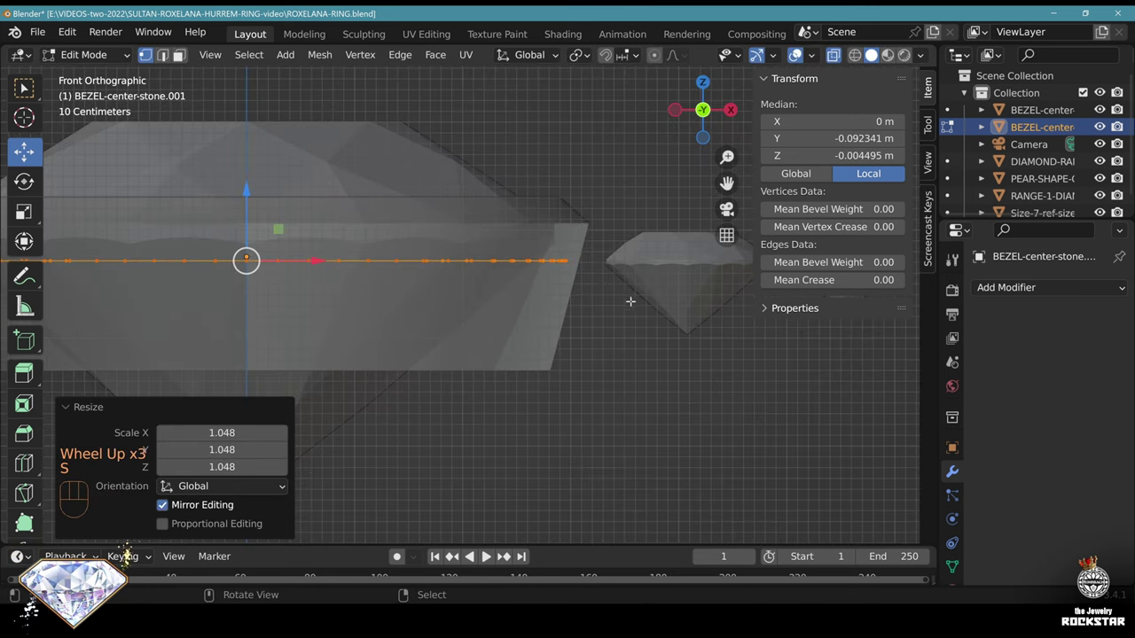
# Lower the pear-shaped loop about 0.128 m along Z in front view
pyautogui.scroll(-1, 612, 299)
pyautogui.moveTo(612, 300); pyautogui.dragTo(462, 318, button='middle')
pyautogui.scroll(-2, 543, 311)
pyautogui.click(693, 120)
pyautogui.press('g')
pyautogui.press('z')
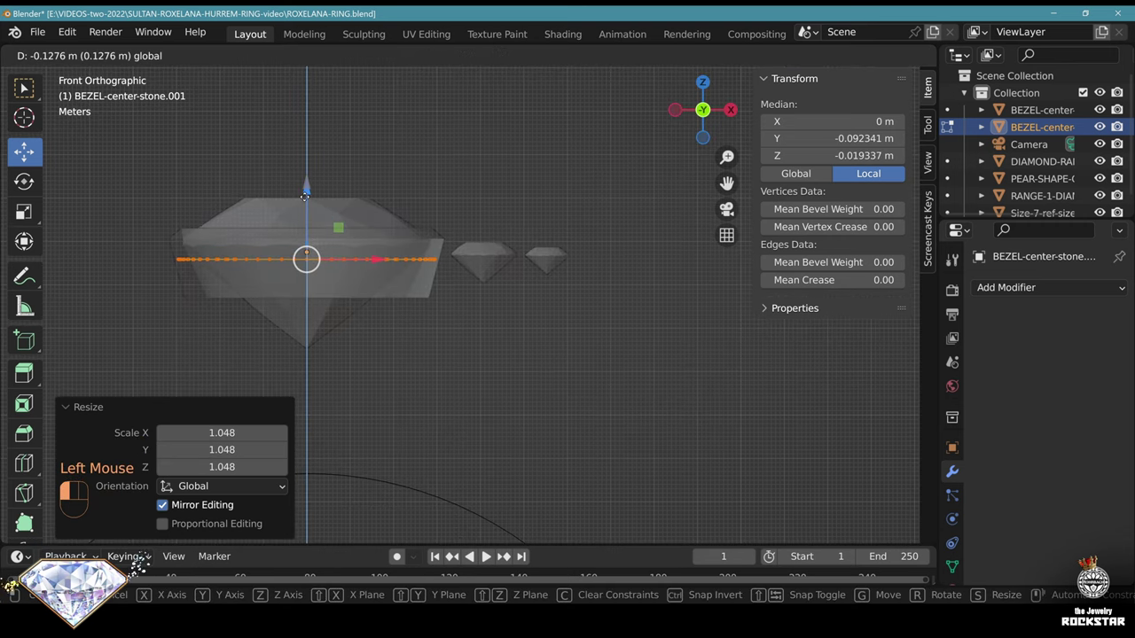
pyautogui.click(467, 264)
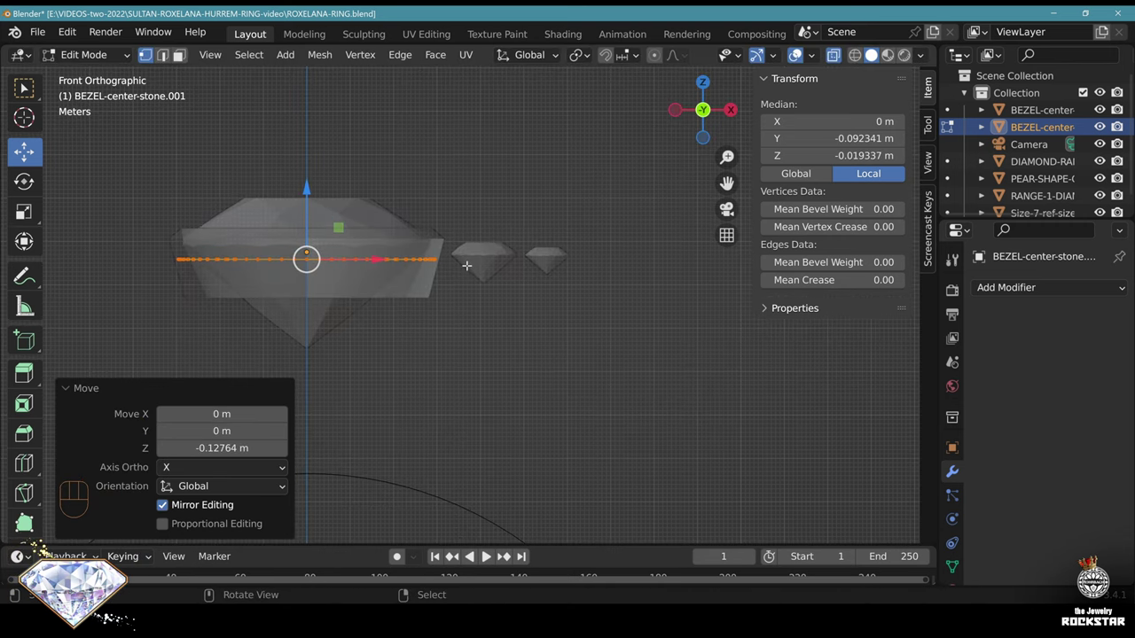
# Extrude the pear-shaped loop in place and scale the new edge outward by 2.119, past the round diamonds
pyautogui.press('e')
pyautogui.rightClick(483, 275)
pyautogui.press('s')
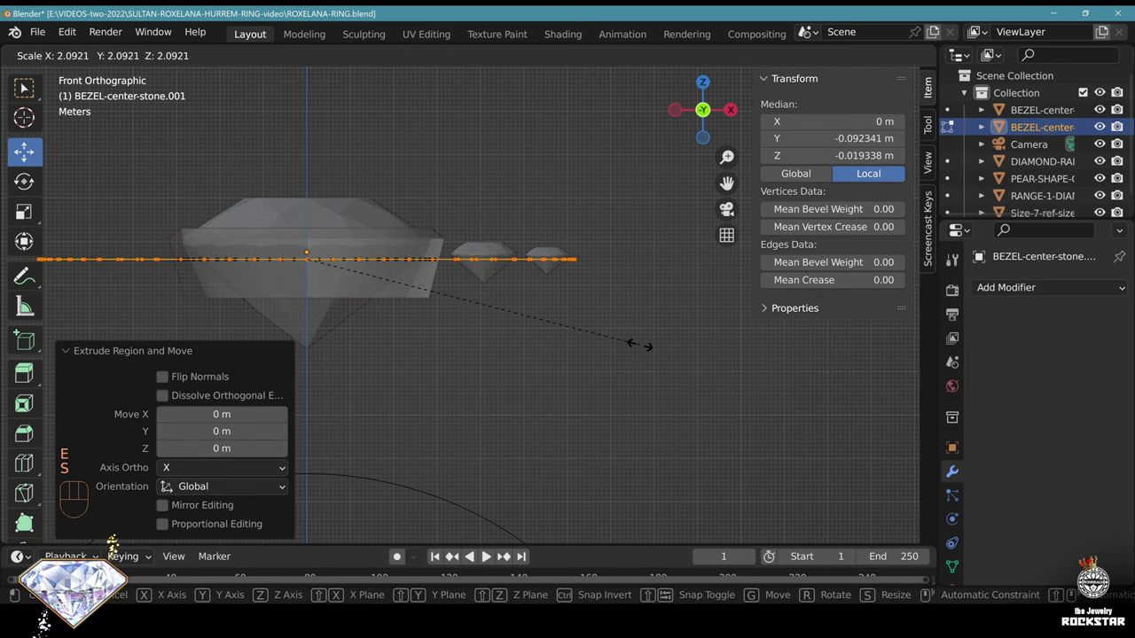
pyautogui.click(637, 344)
# Lower the extruded outer edge along Z to form a sloping skirt and scale it by 1.015
pyautogui.press('g')
pyautogui.press('z')
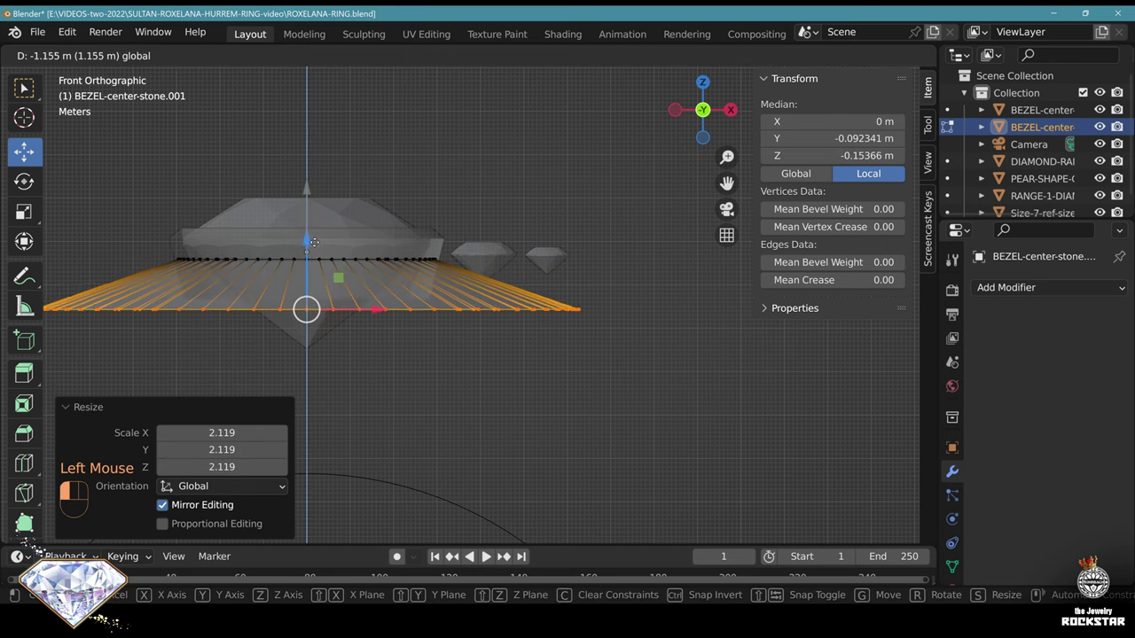
pyautogui.click(506, 334)
pyautogui.moveTo(506, 334); pyautogui.dragTo(645, 177, button='middle')
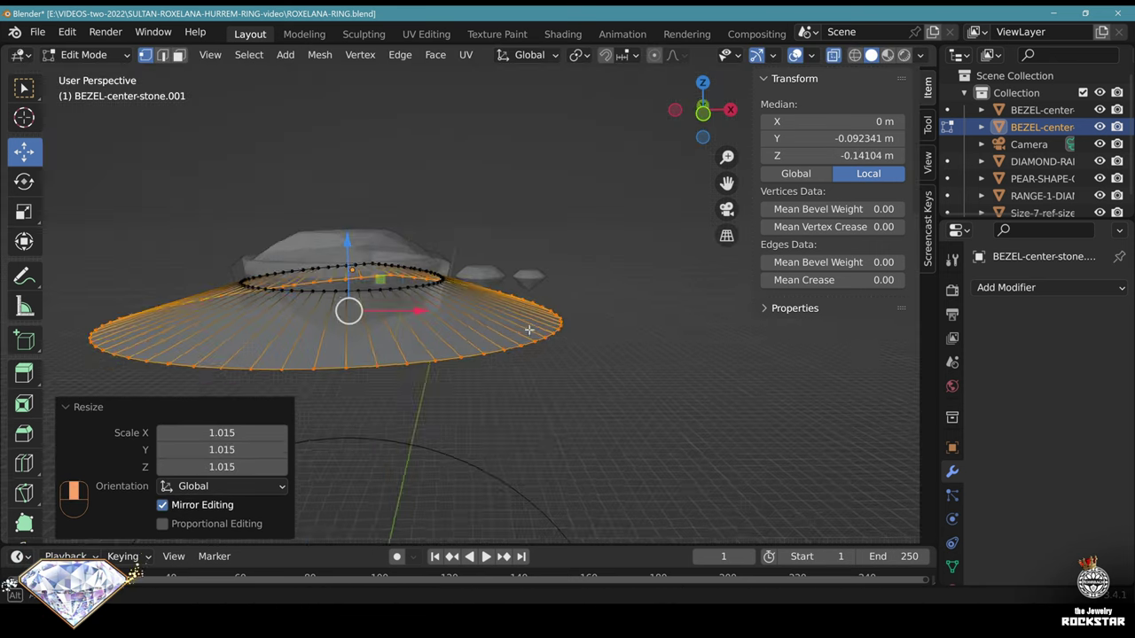
# Extrude the skirt's outer edge down about 6.111 m along Z and scale the bottom edge inward by 0.832
pyautogui.click(702, 116)
pyautogui.keyDown('shift'); pyautogui.moveTo(356, 252); pyautogui.dragTo(407, 155, button='middle'); pyautogui.keyUp('shift')
pyautogui.press('e')
pyautogui.rightClick(407, 155)
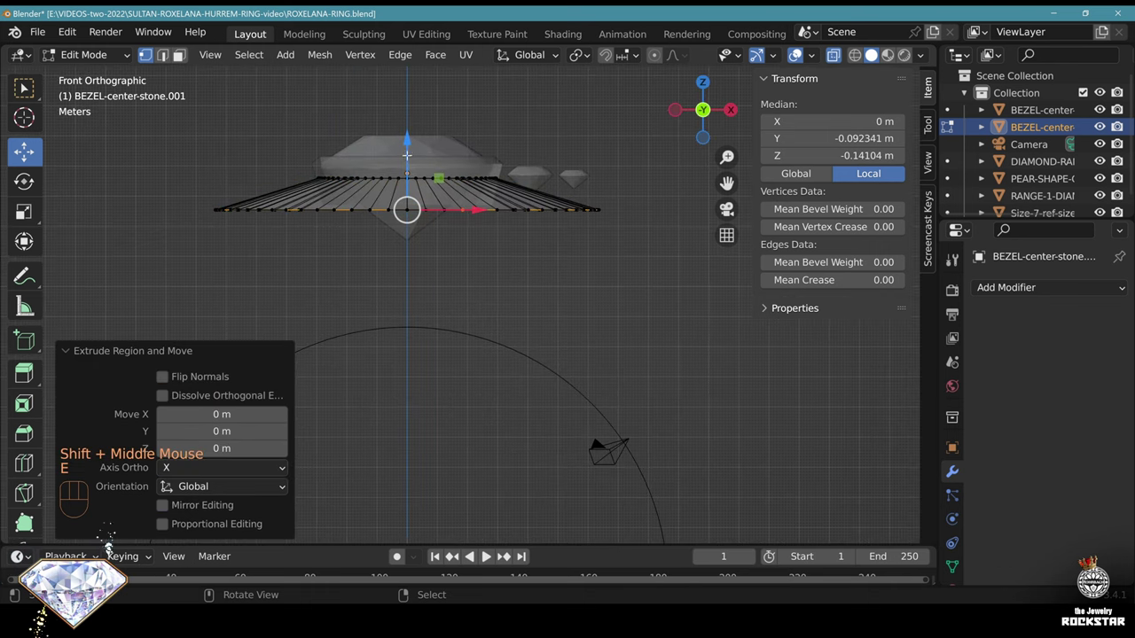
pyautogui.moveTo(407, 155); pyautogui.dragTo(779, 380)
pyautogui.press('s')
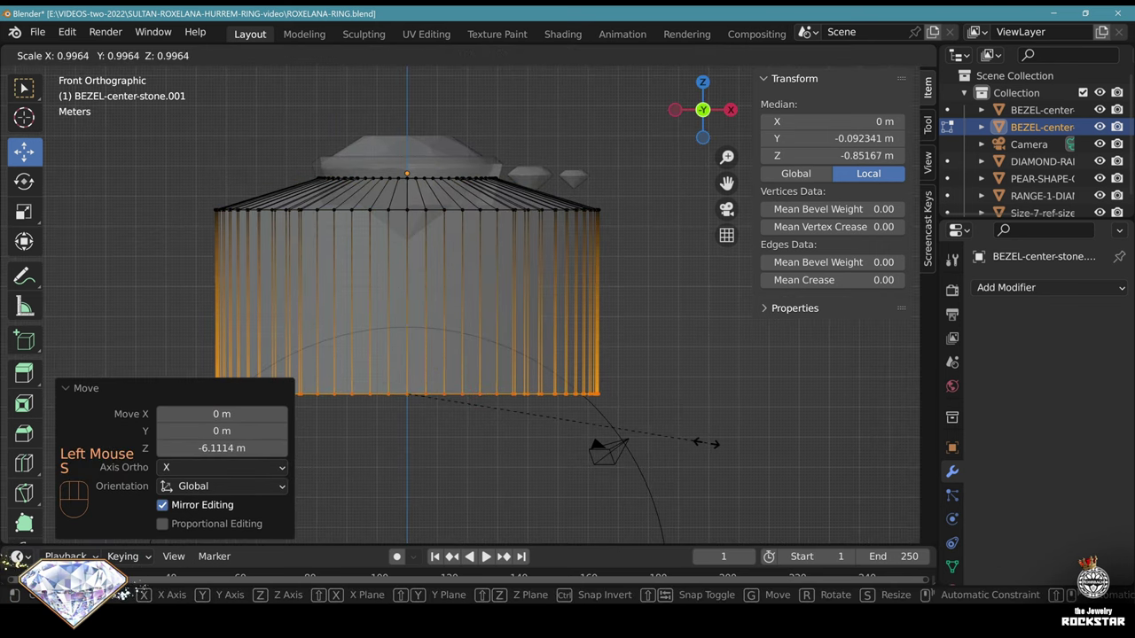
pyautogui.click(657, 440)
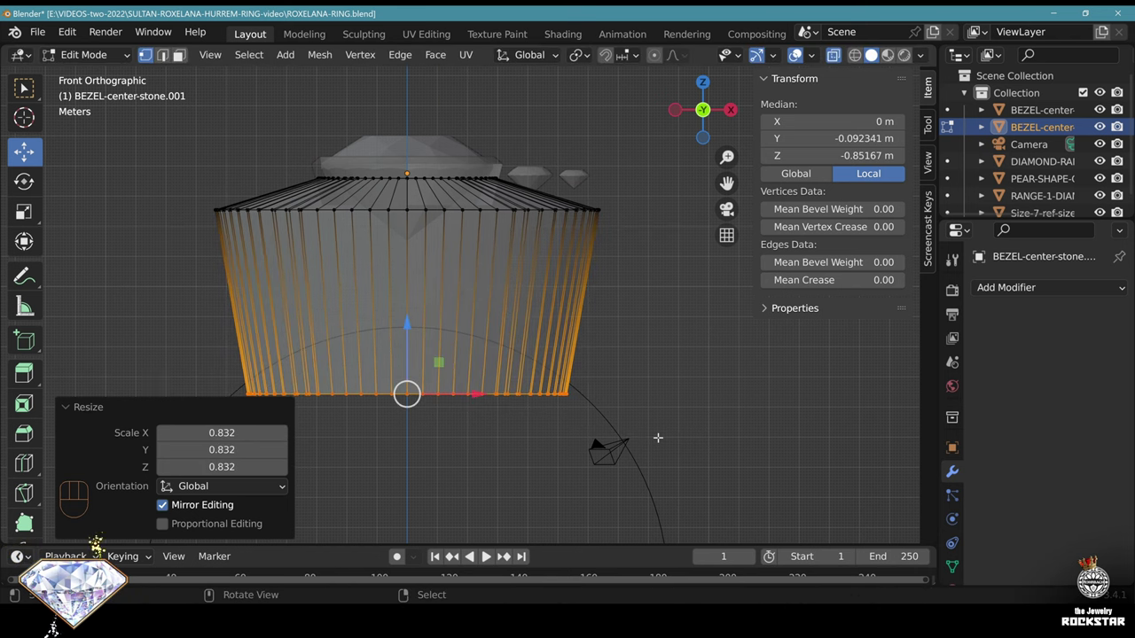
pyautogui.press('s')
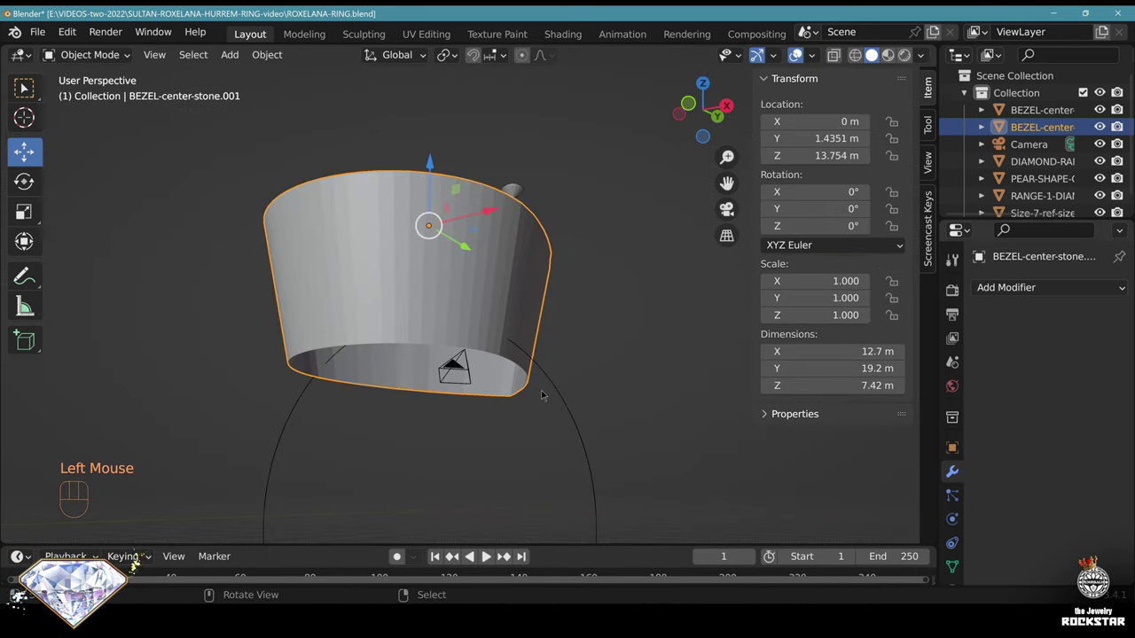
# Rename the tapered base object SHELL-size and save the file
pyautogui.moveTo(537, 390); pyautogui.dragTo(550, 368, button='middle')
pyautogui.hotkey('ctrl', 's')
pyautogui.press('F2')
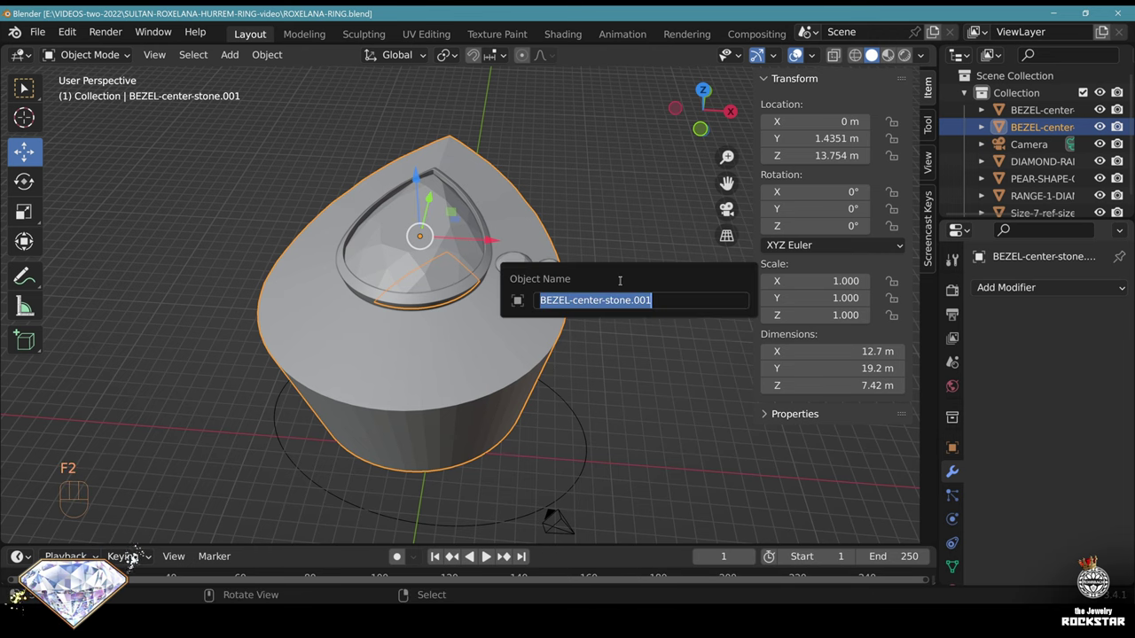
pyautogui.write('SHELL-size')
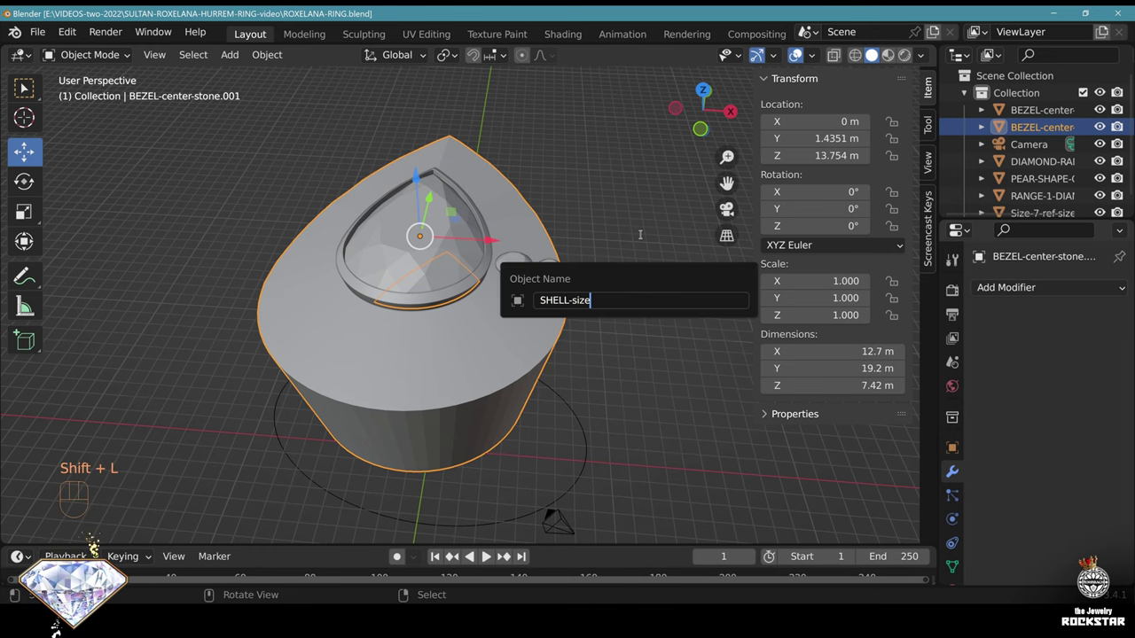
pyautogui.press('Return')
pyautogui.hotkey('ctrl', 's')
pyautogui.moveTo(640, 234); pyautogui.dragTo(597, 307, button='middle')
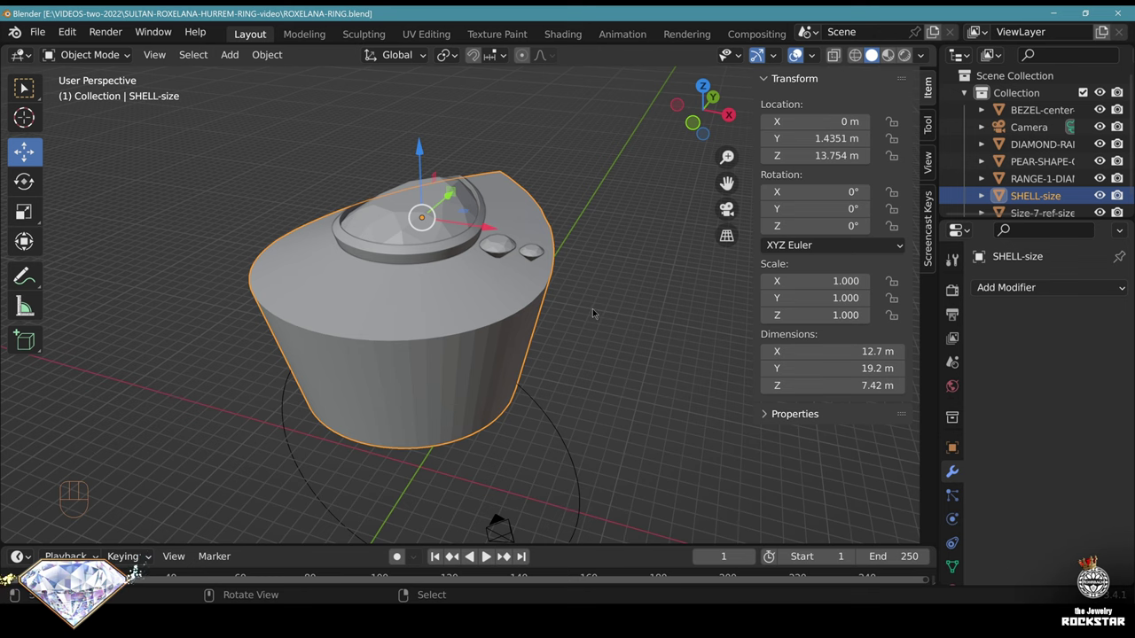
# Move the larger round diamond to the world origin with X, Y and Z location 0, and save the file
pyautogui.rightClick(497, 247)
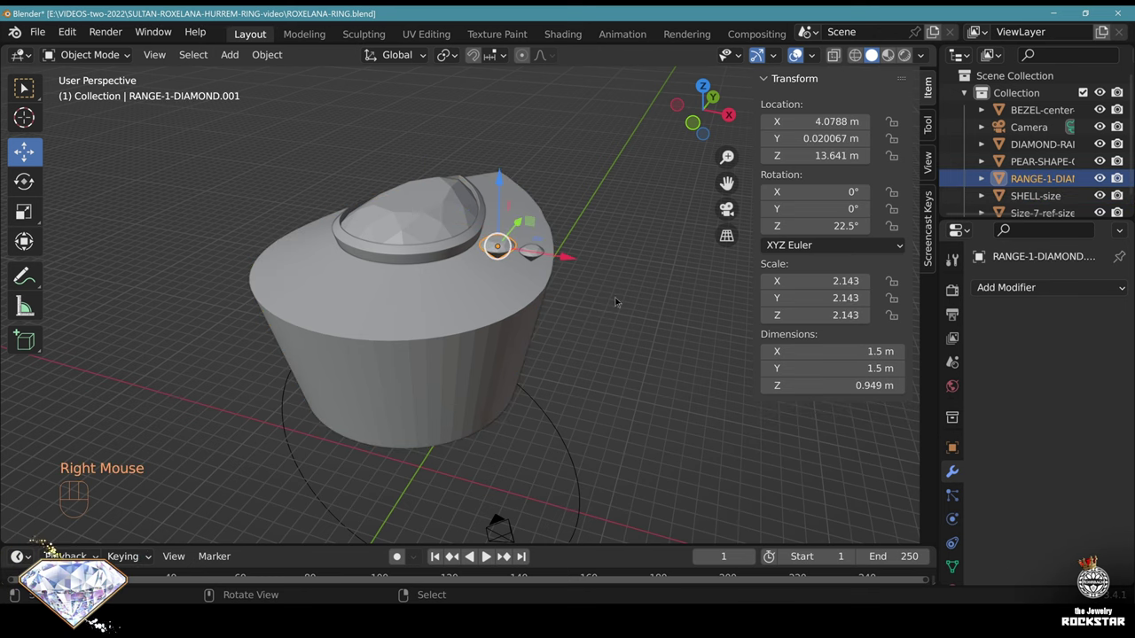
pyautogui.moveTo(816, 121); pyautogui.dragTo(815, 155)
pyautogui.write('0')
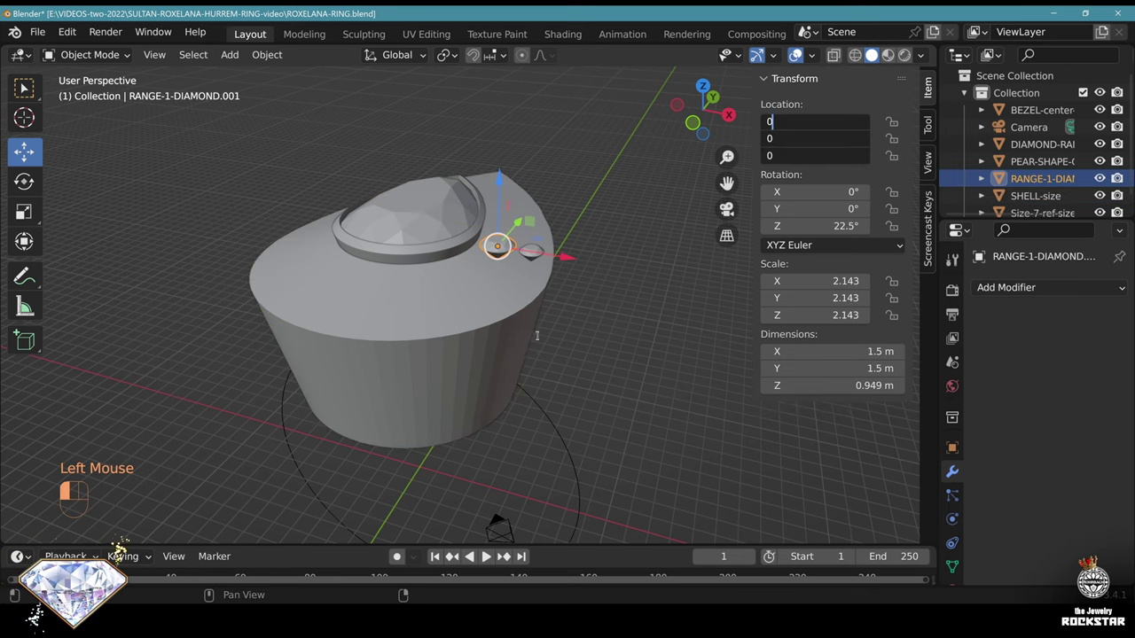
pyautogui.press('Return')
pyautogui.keyDown('shift'); pyautogui.moveTo(535, 337); pyautogui.dragTo(486, 395, button='middle'); pyautogui.keyUp('shift')
pyautogui.scroll(2, 486, 395)
pyautogui.hotkey('ctrl', 's')
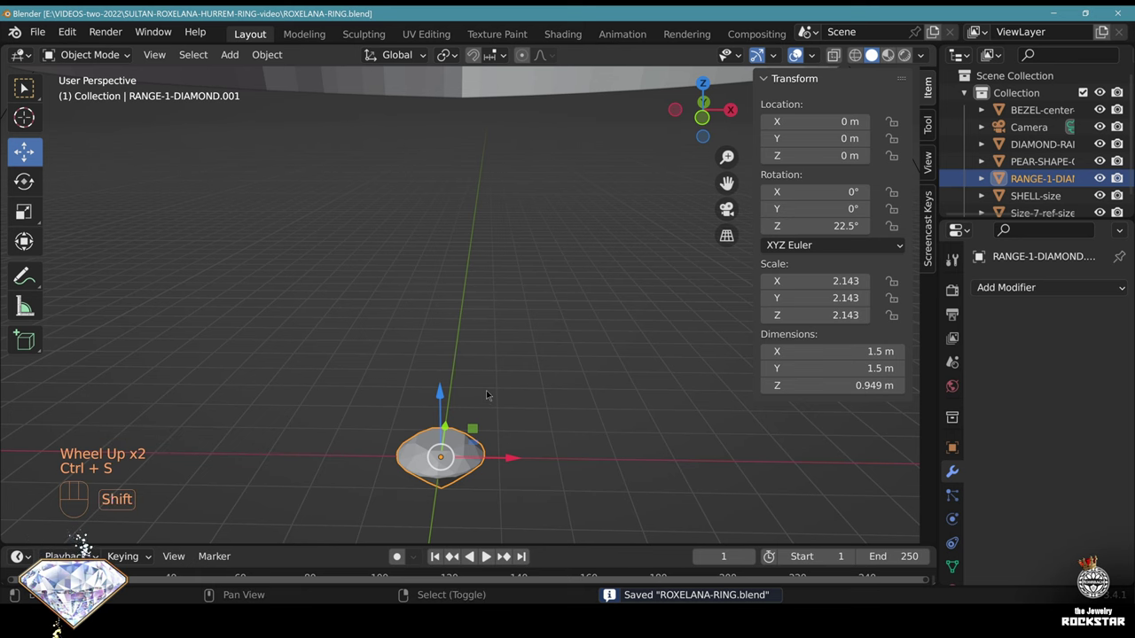
# Place the 3D cursor at the round diamond's origin and add a mesh circle there
pyautogui.hotkey('shift', 's')
pyautogui.click(456, 489)
pyautogui.click(230, 54)
pyautogui.moveTo(249, 78)
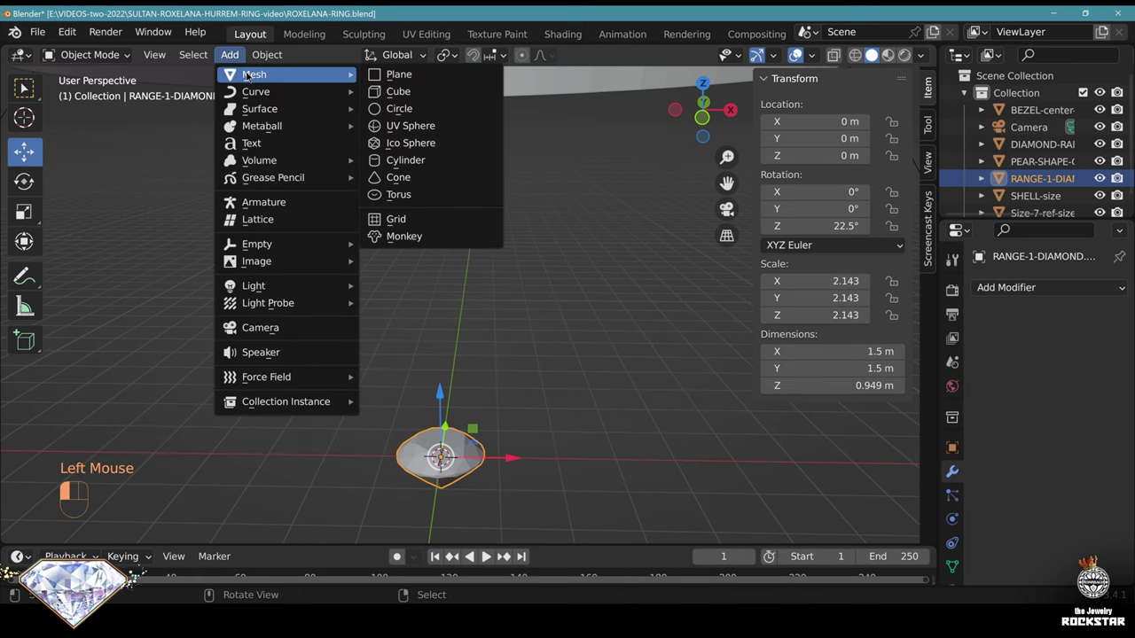
pyautogui.click(435, 109)
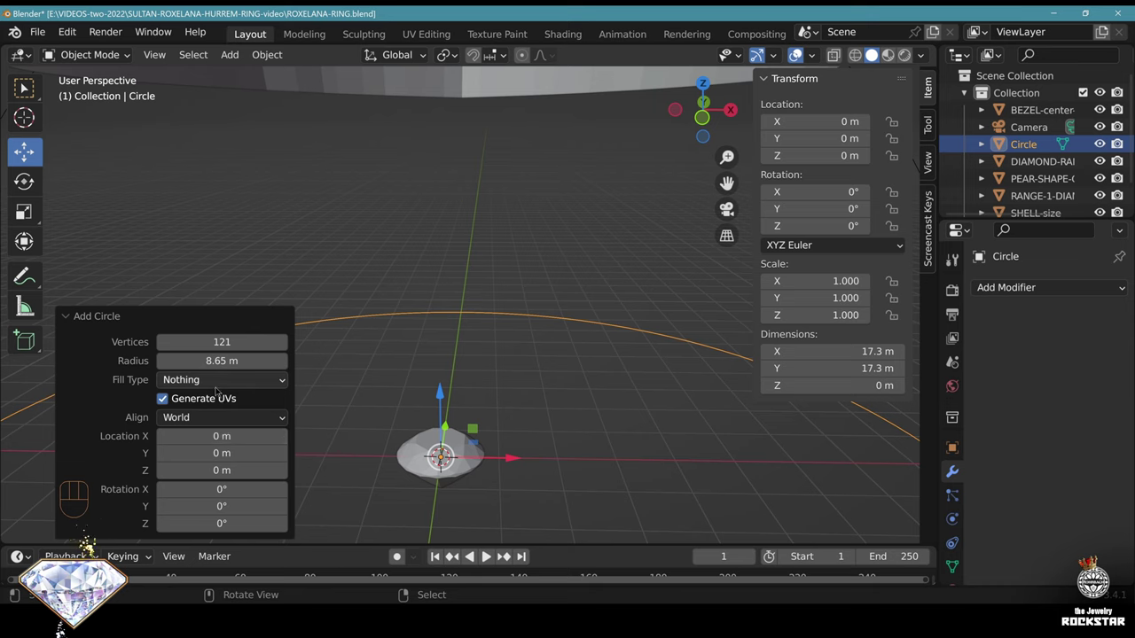
# Set the new circle's radius to 1.5/2 (0.75 m) and its vertex count to 50
pyautogui.click(234, 362)
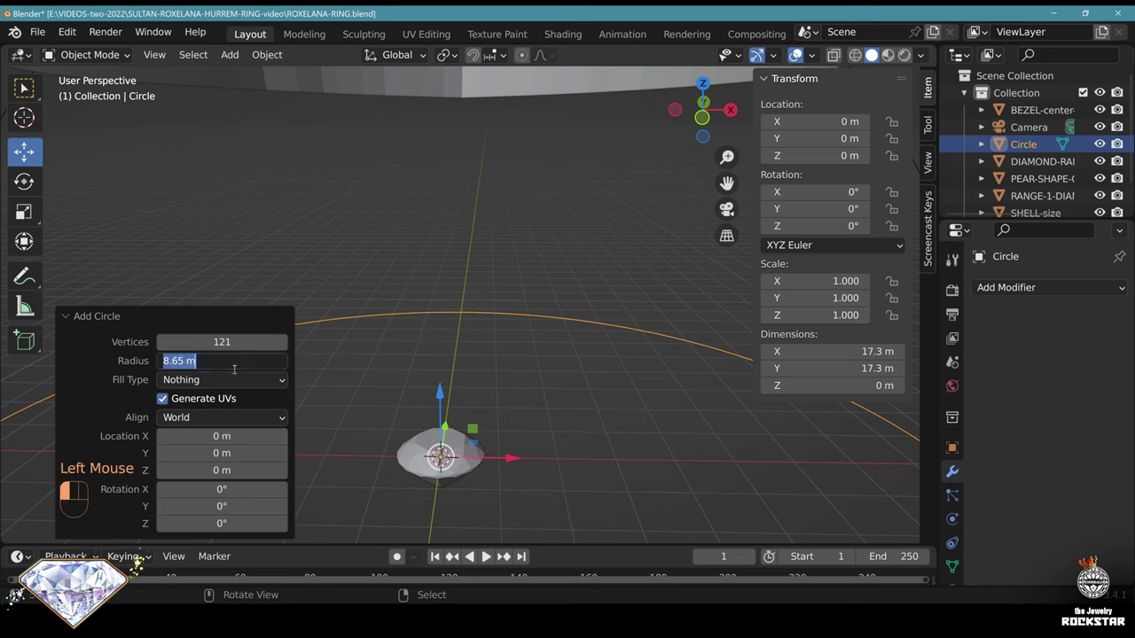
pyautogui.write('1.5/2')
pyautogui.press('Return')
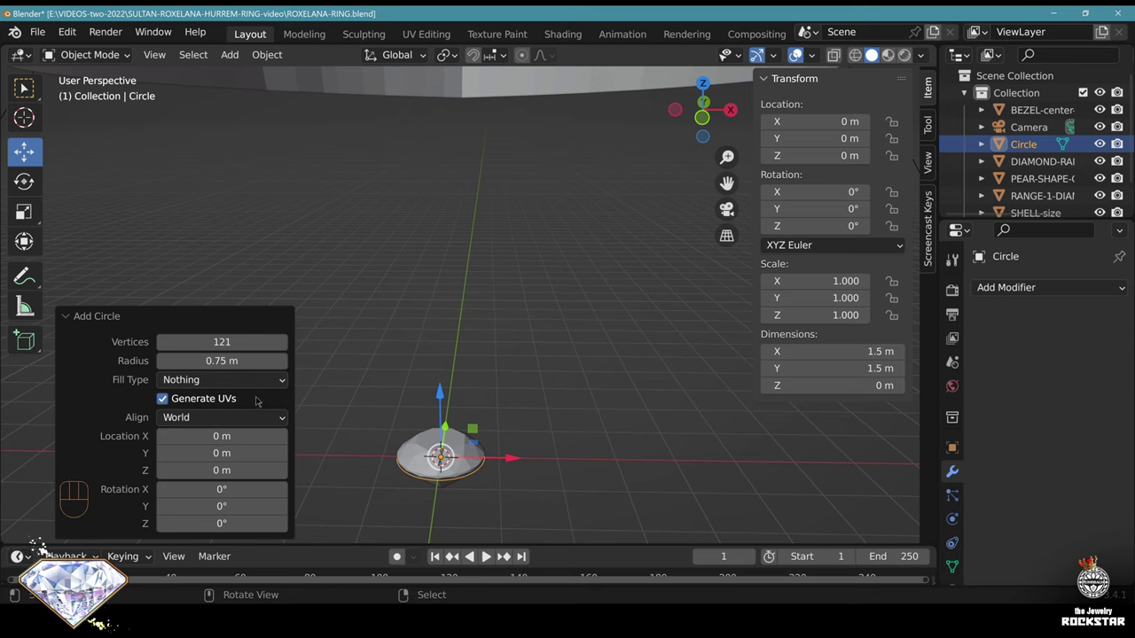
pyautogui.click(235, 343)
pyautogui.write('50')
pyautogui.press('Return')
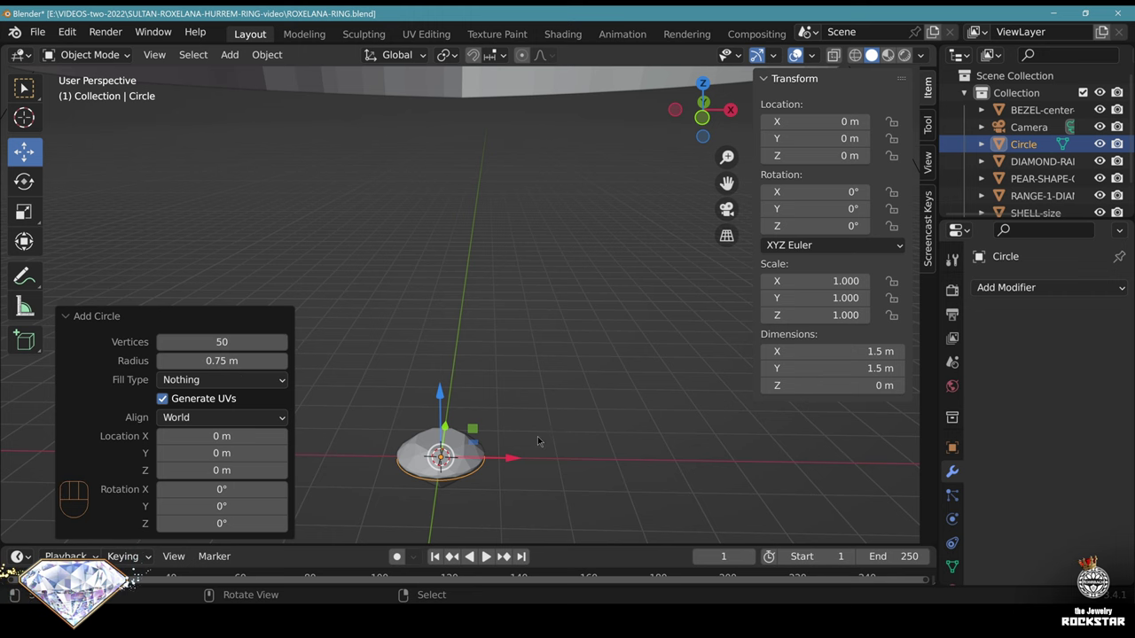
# In front view, scale the circle's vertices by 0.815 and lower them about 0.111 m along Z below the girdle
pyautogui.keyDown('shift'); pyautogui.moveTo(537, 439); pyautogui.dragTo(555, 288, button='middle'); pyautogui.keyUp('shift')
pyautogui.scroll(5, 555, 288)
pyautogui.click(702, 117)
pyautogui.keyDown('shift'); pyautogui.moveTo(576, 399); pyautogui.dragTo(527, 278, button='middle'); pyautogui.keyUp('shift')
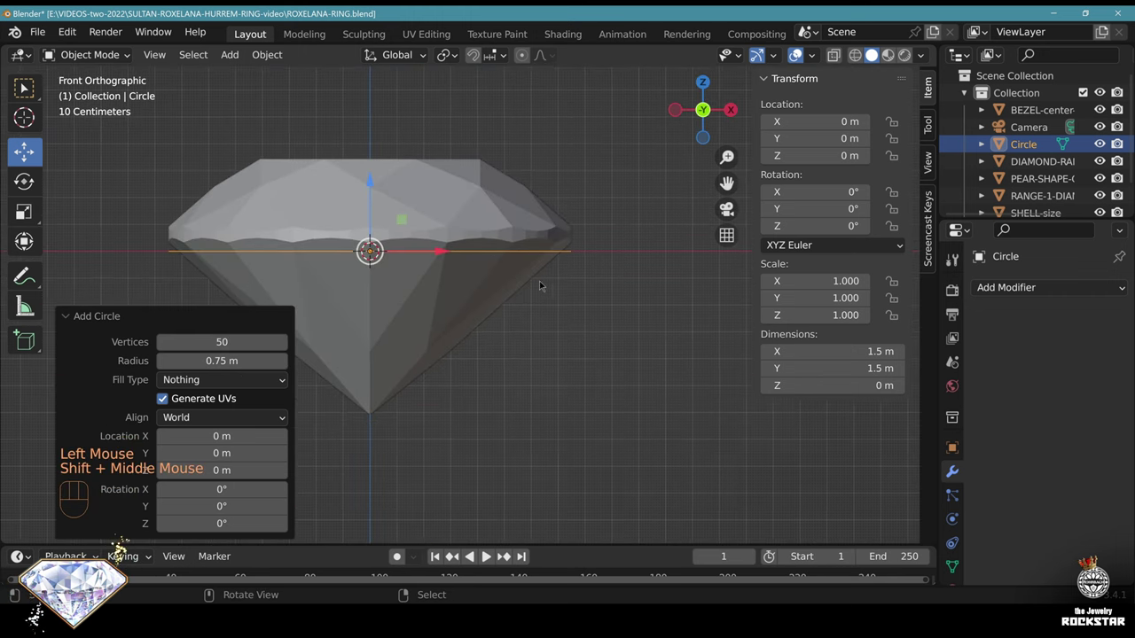
pyautogui.scroll(2, 525, 278)
pyautogui.press('Tab')
pyautogui.press('s')
pyautogui.hotkey('alt', 'z')
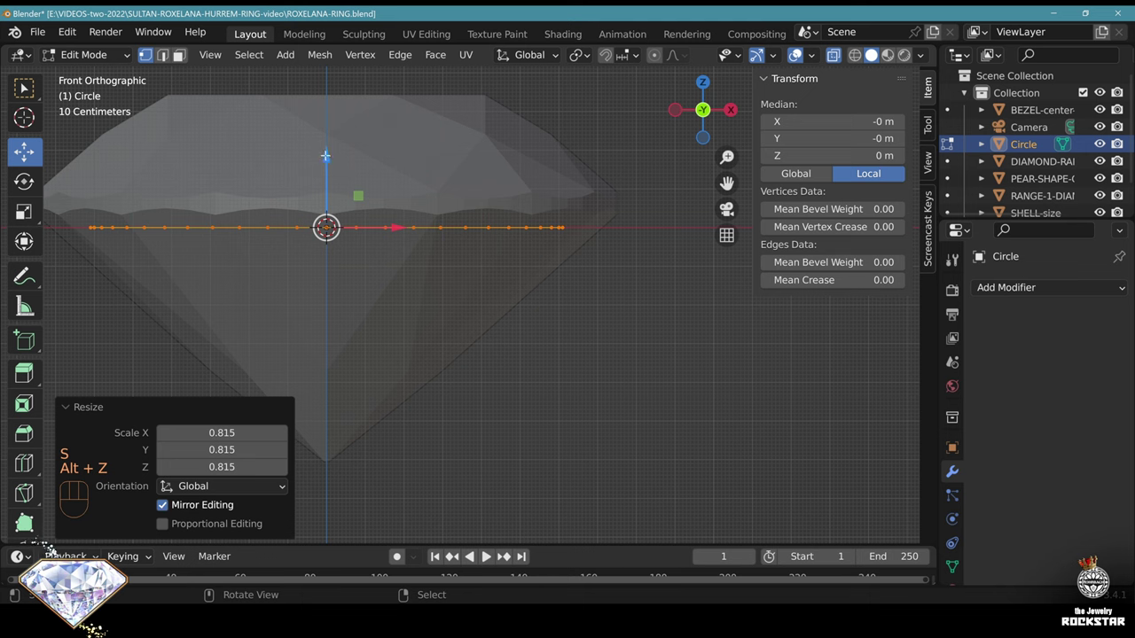
pyautogui.moveTo(325, 156); pyautogui.dragTo(326, 198)
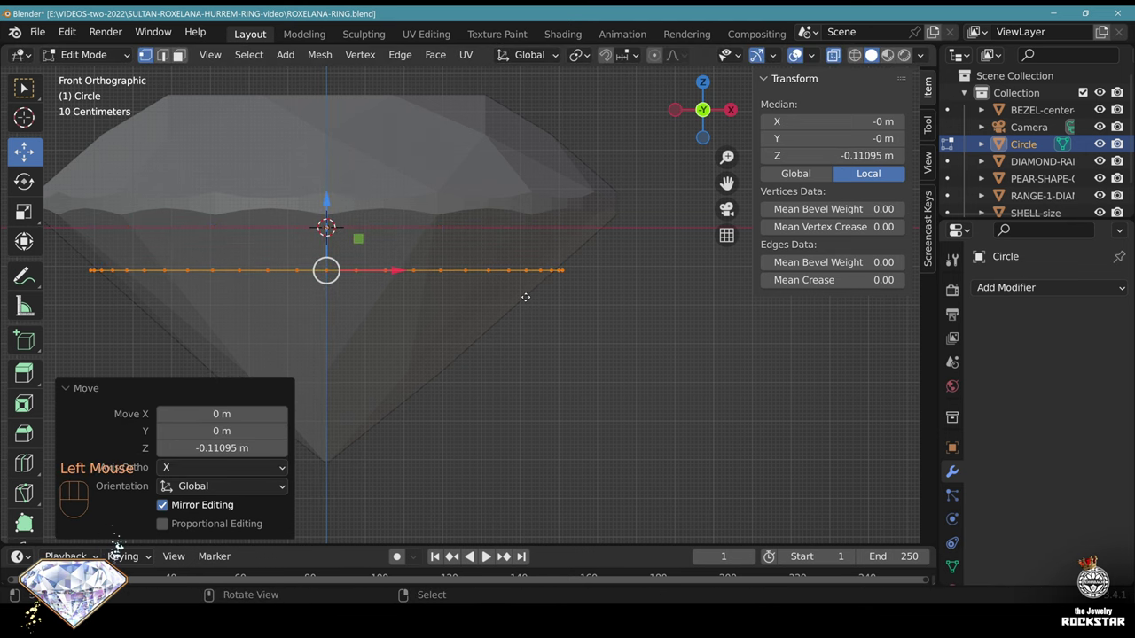
# Extrude the circle upward about 0.172 m, scale the new loop outward by about 1.25, and lower it about 0.026 m
pyautogui.press('e')
pyautogui.click(532, 232)
pyautogui.press('s')
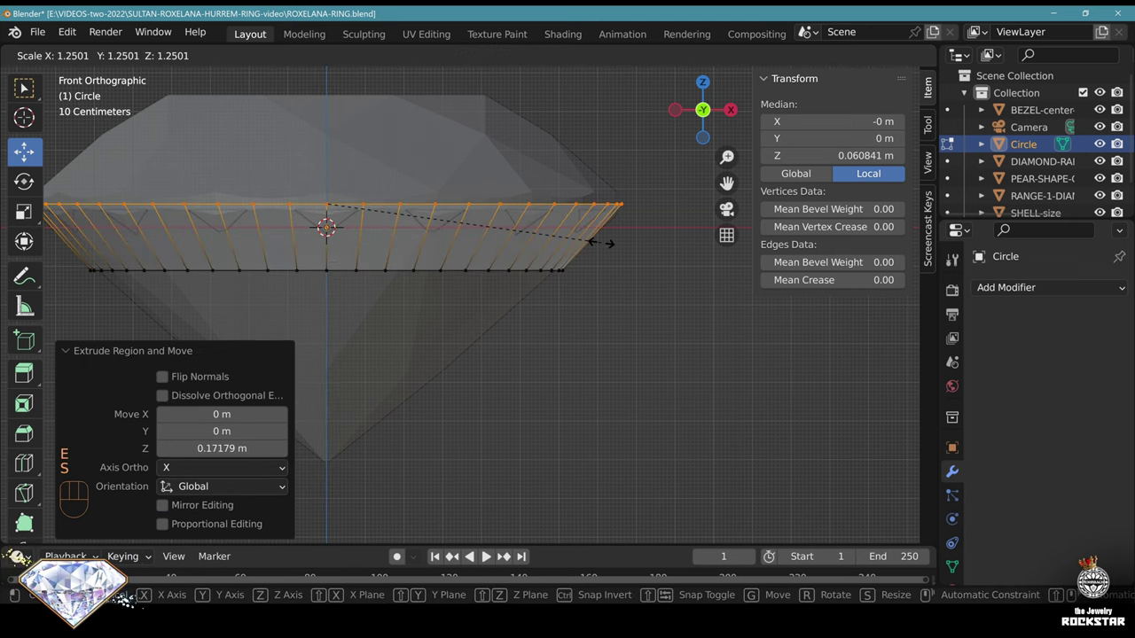
pyautogui.click(601, 243)
pyautogui.moveTo(326, 140); pyautogui.dragTo(326, 150)
# Extrude the seat's upper loop straight up along Z to form a short vertical wall around the girdle
pyautogui.press('e')
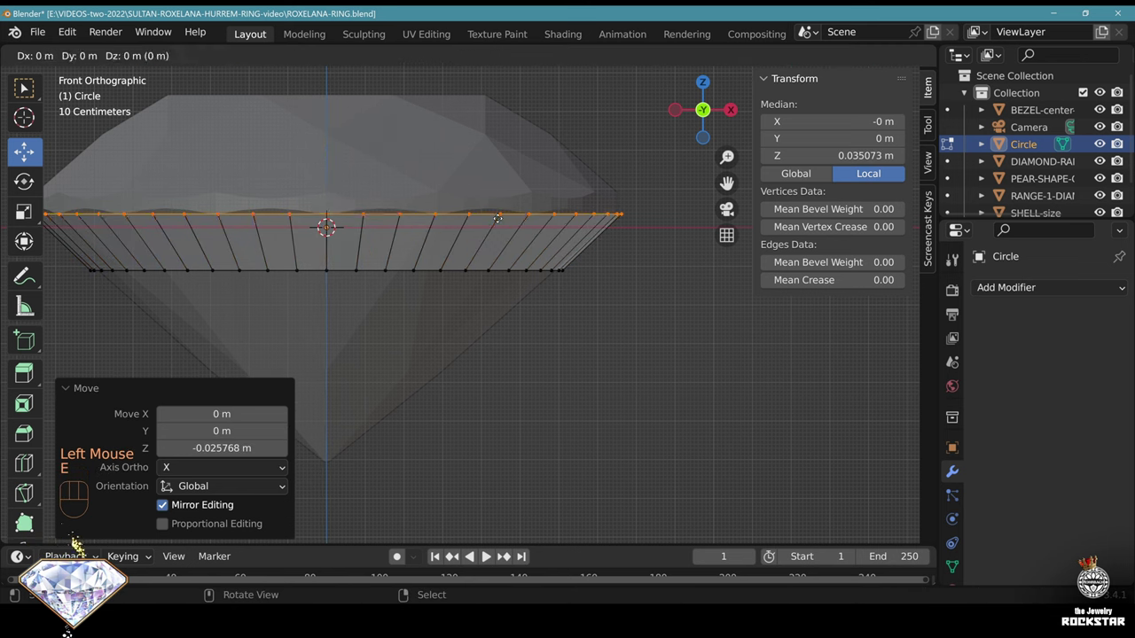
pyautogui.press('z')
pyautogui.click(493, 183)
pyautogui.moveTo(326, 109)
pyautogui.mouseDown()
pyautogui.moveTo(326, 120)
pyautogui.moveTo(326, 104)
pyautogui.mouseUp()
# Extrude the wall's top loop, raise it about 0.019 m, and scale it slightly outward as a small inner bevel
pyautogui.press('e')
pyautogui.click(377, 154)
pyautogui.press('s')
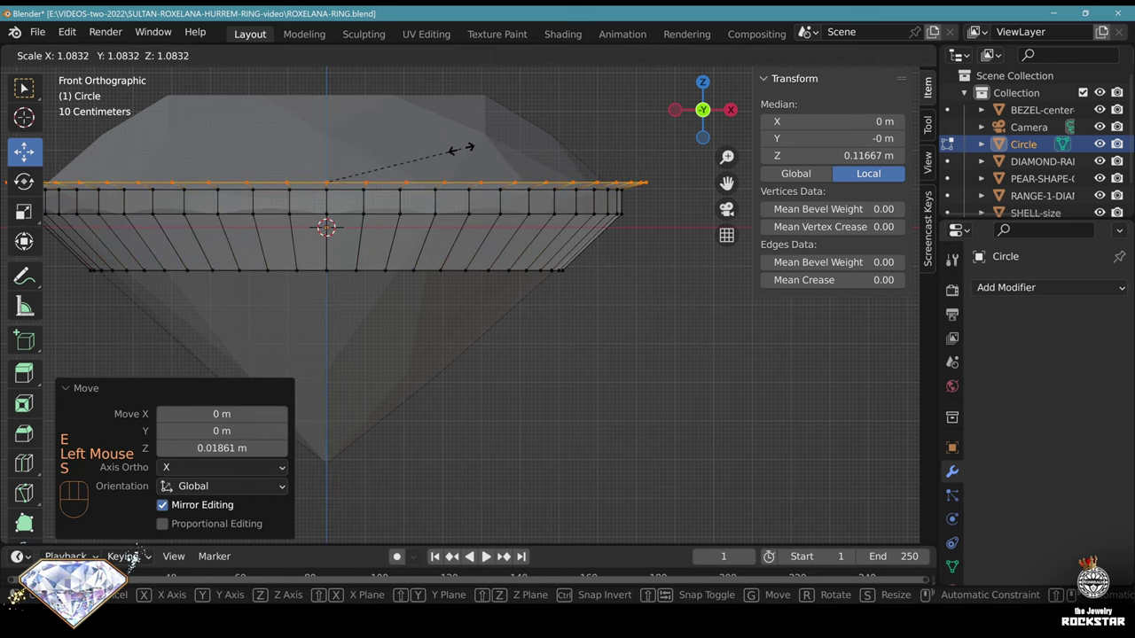
pyautogui.click(460, 149)
pyautogui.press('s')
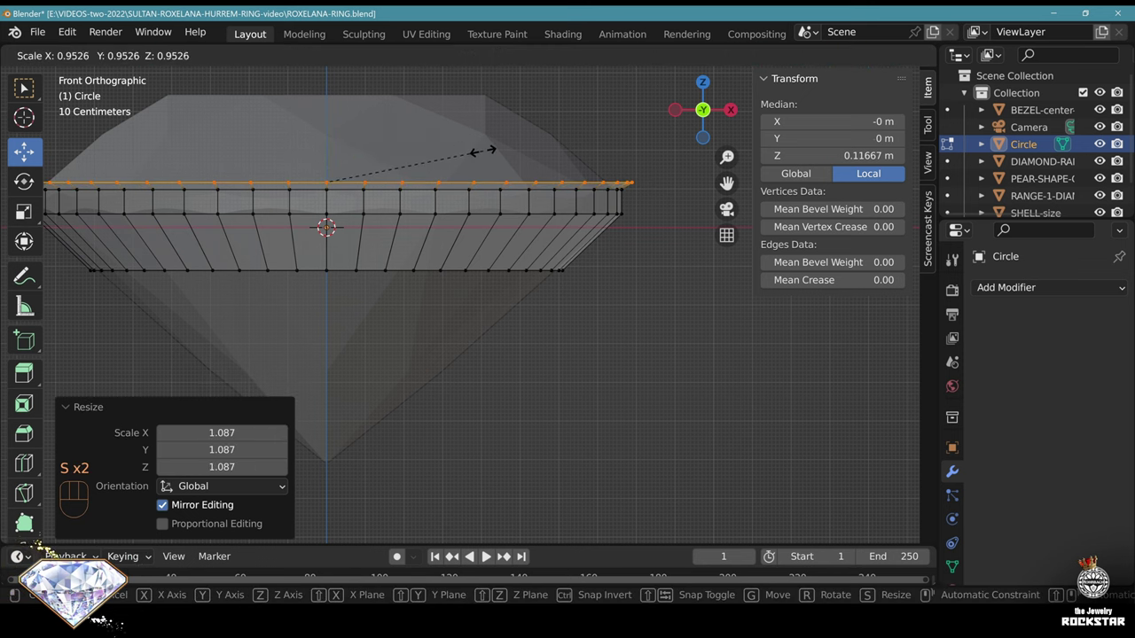
pyautogui.click(483, 152)
# Extrude the top loop in place and scale it outward by about 1.095 to form the bezel's flat rim
pyautogui.press('e')
pyautogui.press('s')
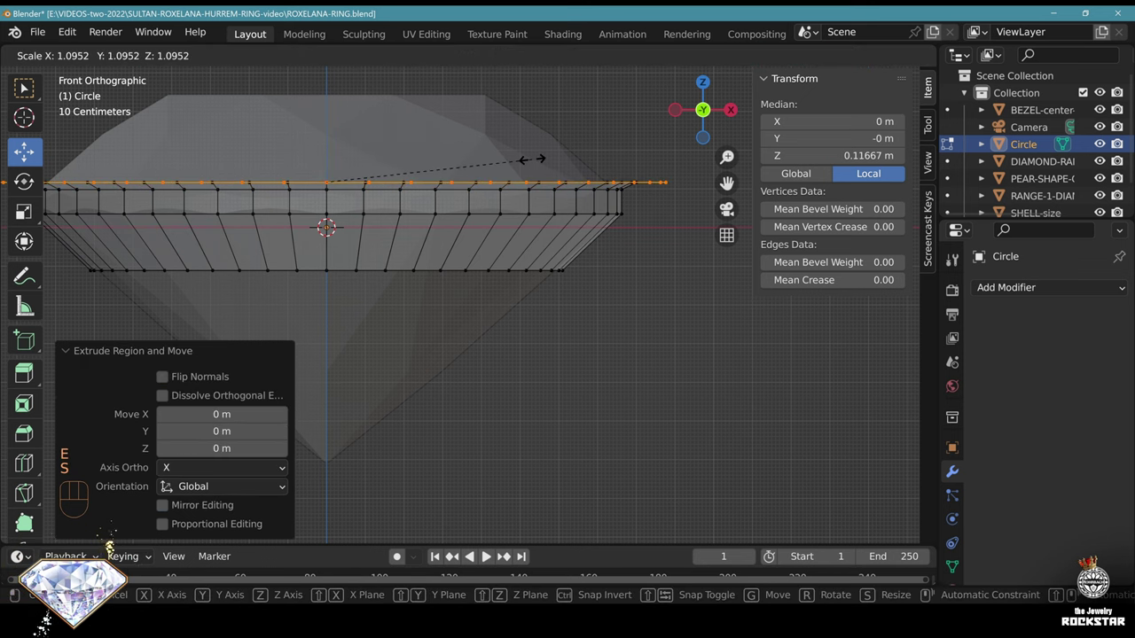
pyautogui.click(532, 159)
# Extrude the rim's outer loop, lower it about 0.021 m, and scale it by 1.076 to form an outer bevel
pyautogui.press('e')
pyautogui.rightClick(532, 160)
pyautogui.moveTo(326, 113); pyautogui.dragTo(326, 122)
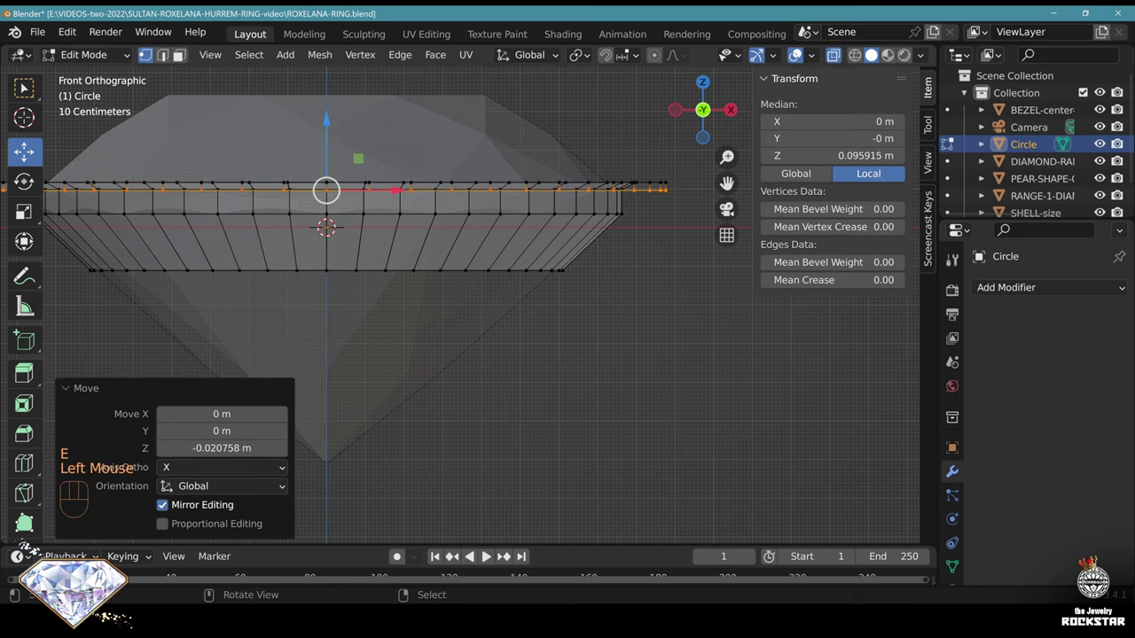
pyautogui.press('s')
pyautogui.click(578, 183)
# Extrude the outer loop down about 0.771 m along Z below the diamond's tip and scale it inward by 0.794
pyautogui.press('e')
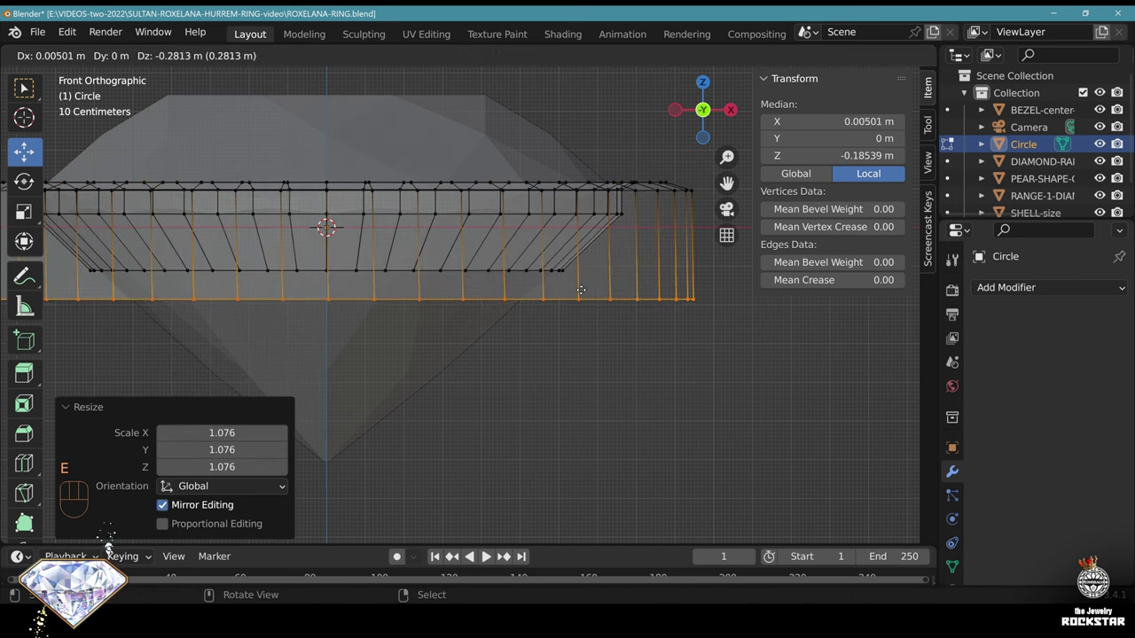
pyautogui.press('z')
pyautogui.click(601, 473)
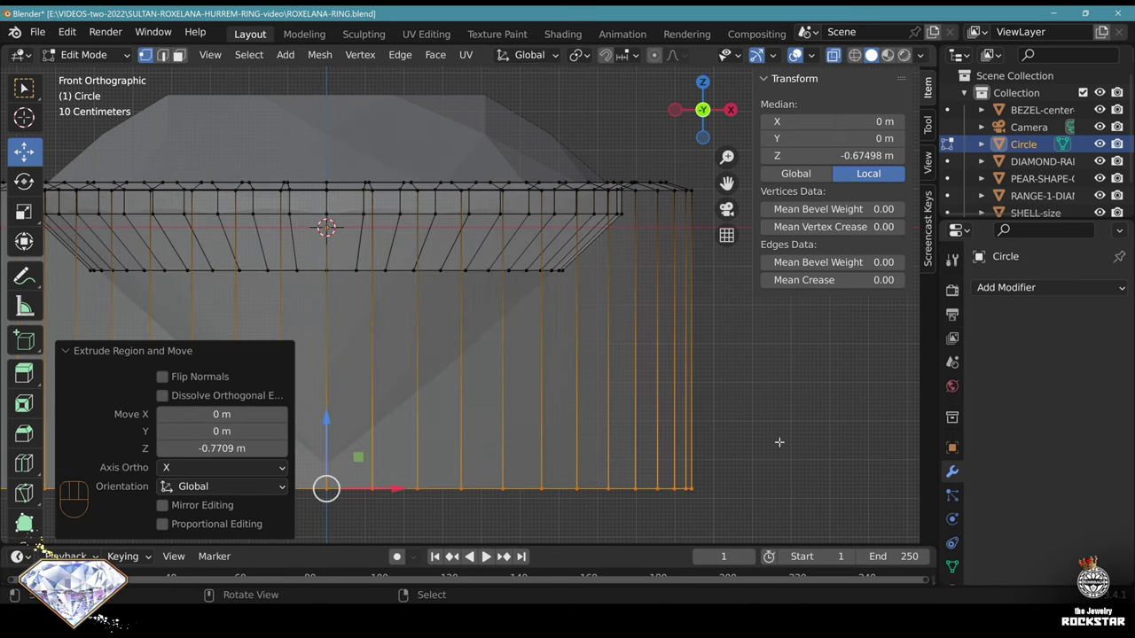
pyautogui.press('s')
pyautogui.click(684, 450)
pyautogui.keyDown('shift'); pyautogui.moveTo(553, 401); pyautogui.dragTo(617, 382, button='middle'); pyautogui.keyUp('shift')
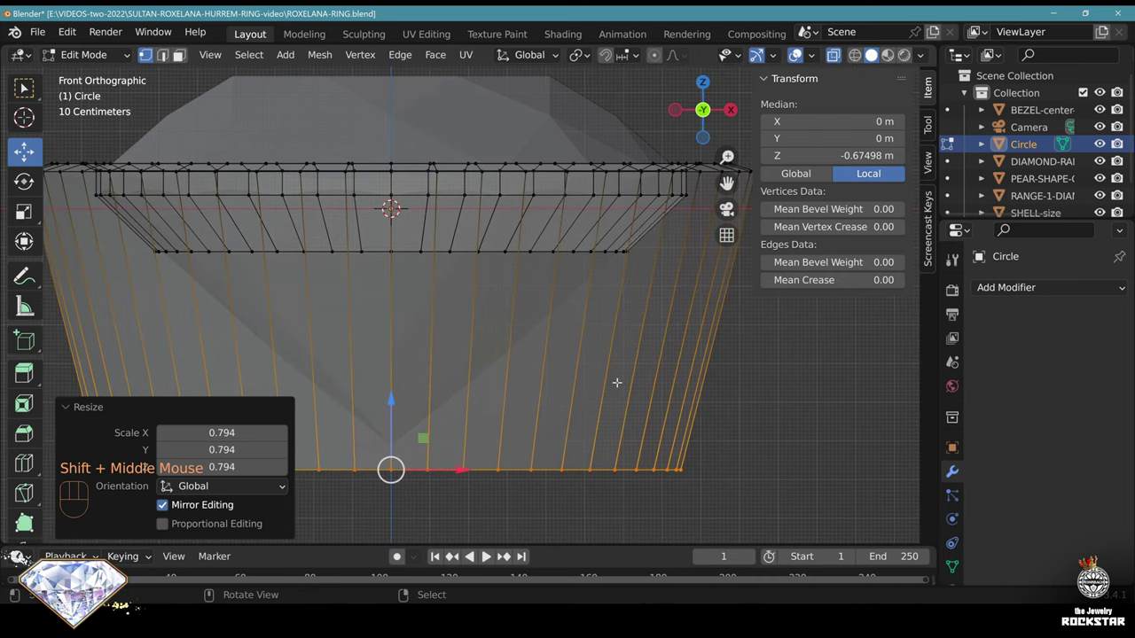
# Extrude the bottom loop in place, scale it inward by about 0.727, and raise it about 0.019 m
pyautogui.press('e')
pyautogui.press('s')
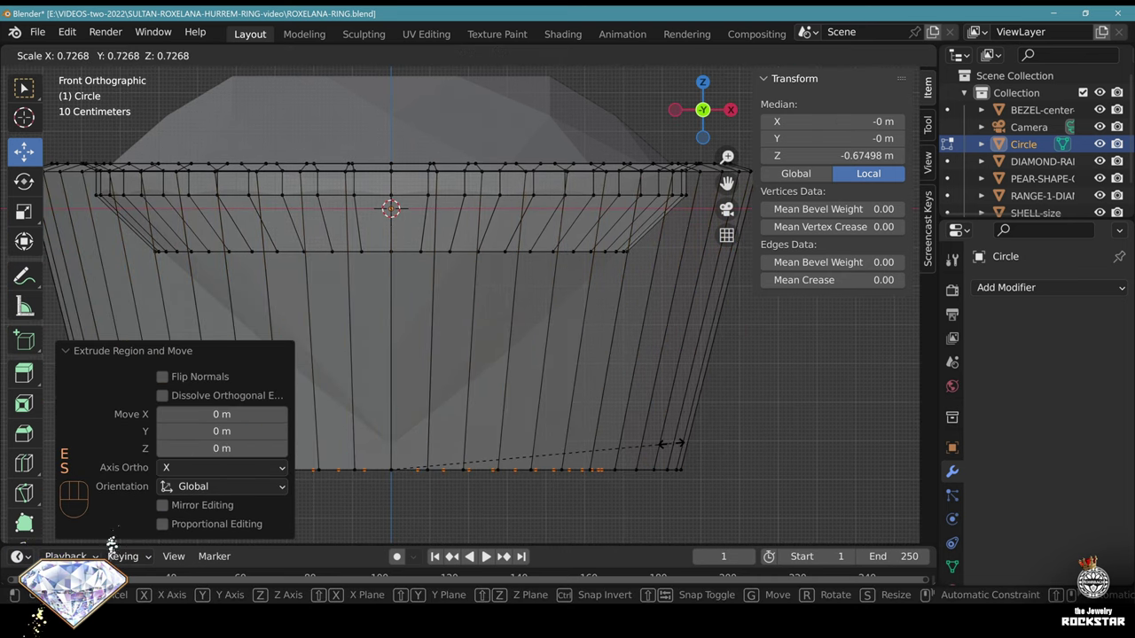
pyautogui.click(671, 444)
pyautogui.moveTo(391, 398); pyautogui.dragTo(391, 391)
# Bridge the inner bottom loop with the seat's lower loop to close the bezel's inside, and leave mesh editing
pyautogui.keyDown('shift'); pyautogui.moveTo(455, 383); pyautogui.dragTo(523, 381, button='middle'); pyautogui.keyUp('shift')
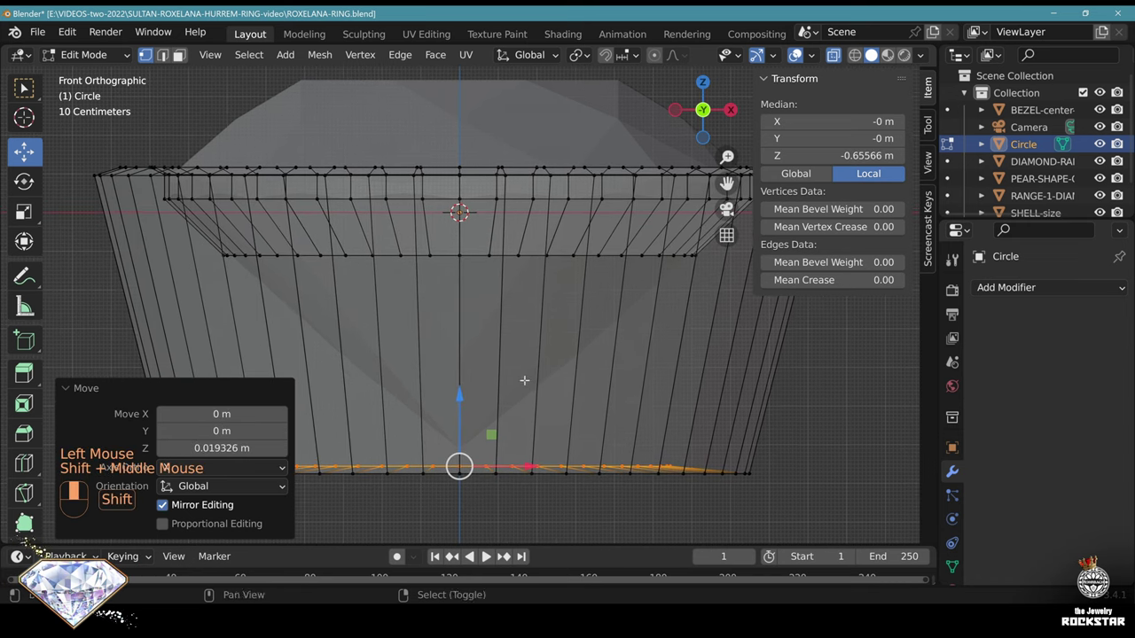
pyautogui.press('b')
pyautogui.moveTo(180, 236); pyautogui.dragTo(719, 312)
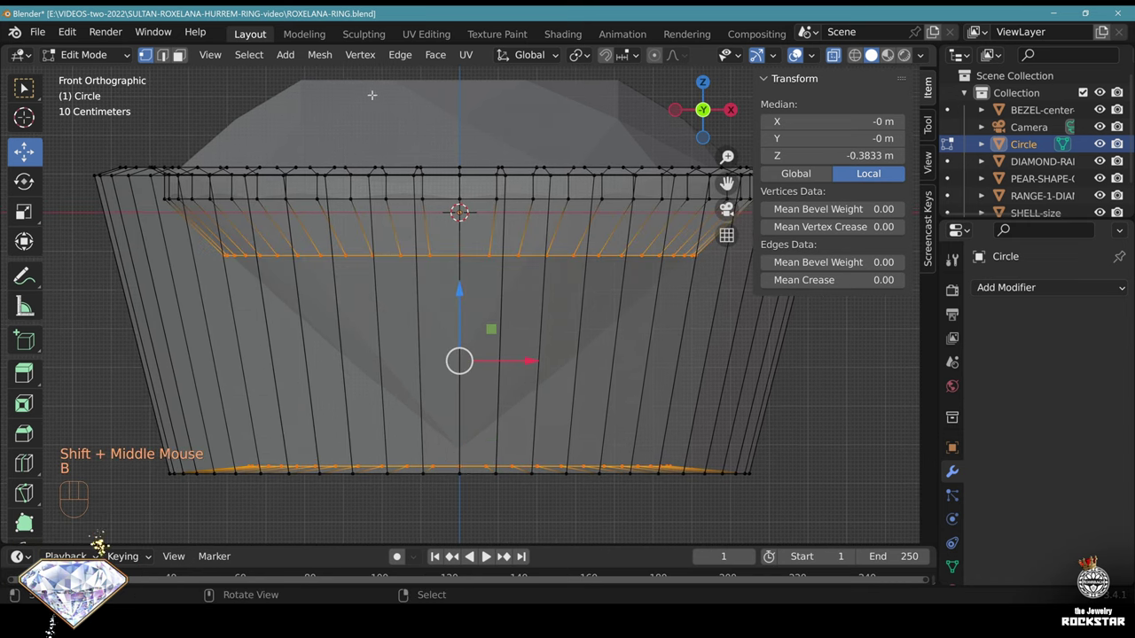
pyautogui.click(399, 54)
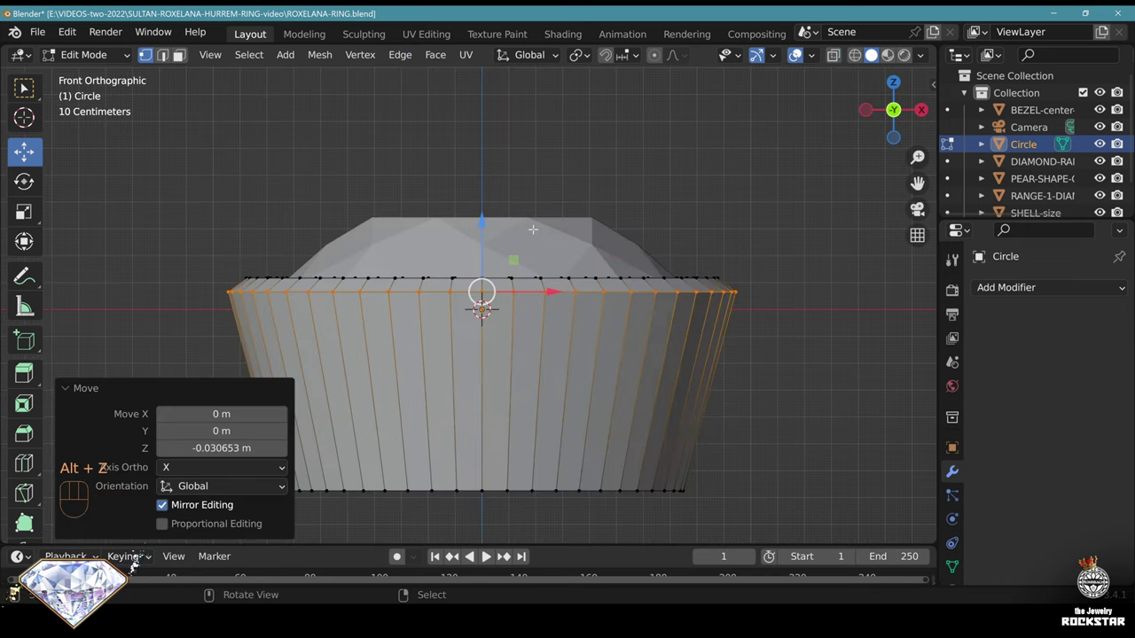
pyautogui.press('Tab')
pyautogui.moveTo(533, 230); pyautogui.dragTo(567, 213, button='middle')
pyautogui.hotkey('alt', 'z')
pyautogui.scroll(-2, 567, 213)
pyautogui.hotkey('alt', 'z')
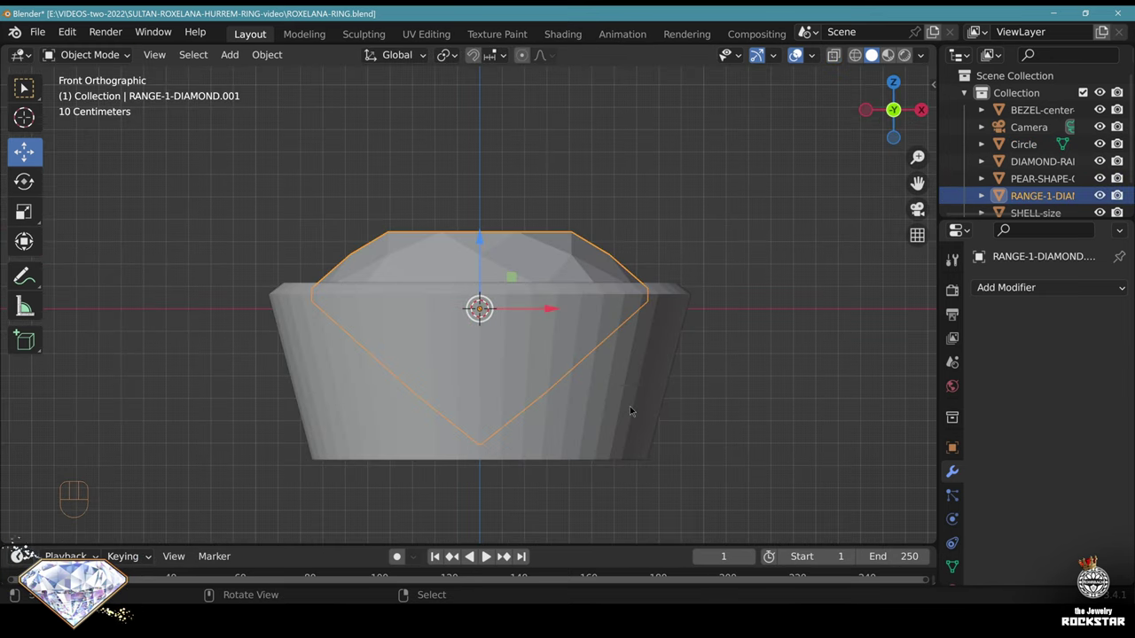
# Give the round-diamond bezel a new material named YELLOW GOLD
pyautogui.rightClick(630, 410)
pyautogui.scroll(-2, 953, 496)
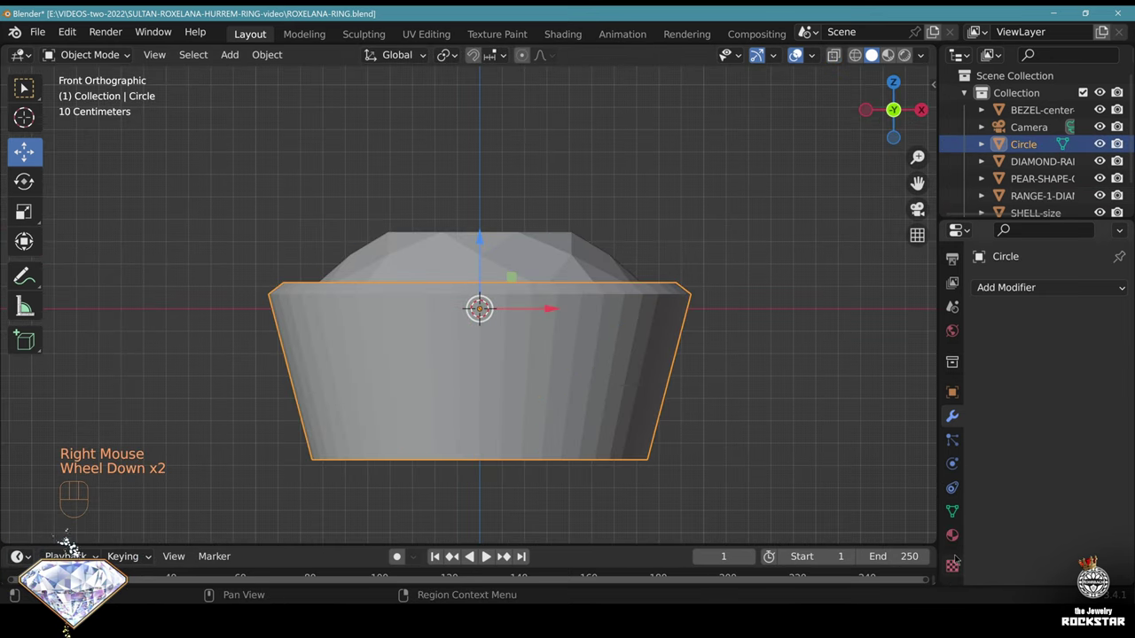
pyautogui.click(953, 539)
pyautogui.click(1040, 363)
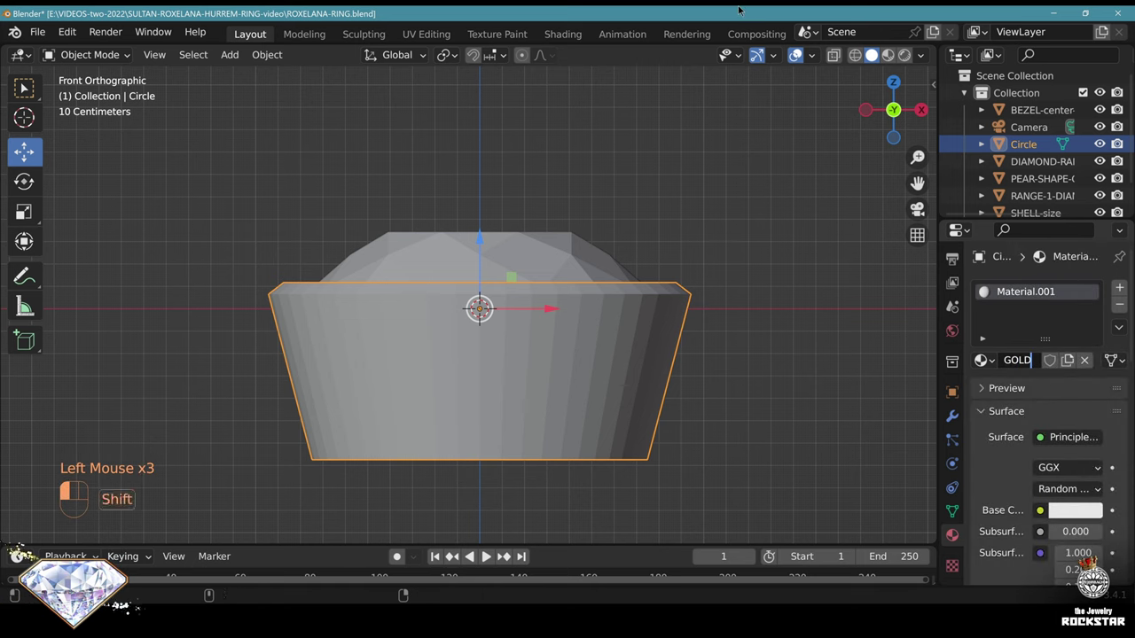
pyautogui.press('Home')
pyautogui.write('YELLOW')
pyautogui.press('Return')
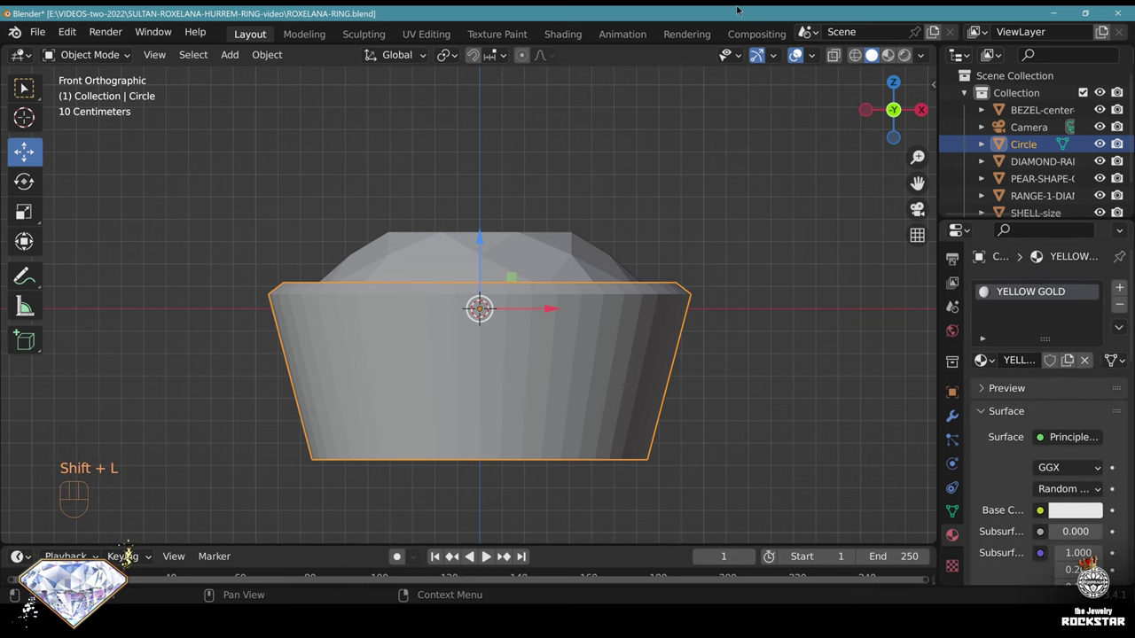
# Rename the material of the pear-shaped central stone to EMERALD
pyautogui.rightClick(569, 251)
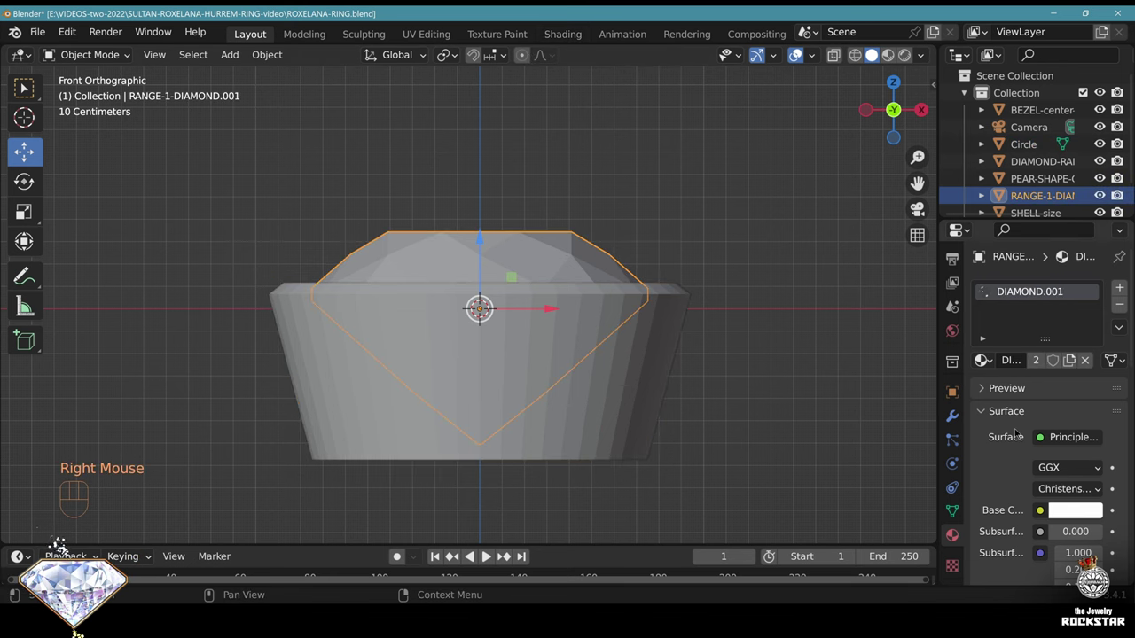
pyautogui.scroll(-4, 518, 376)
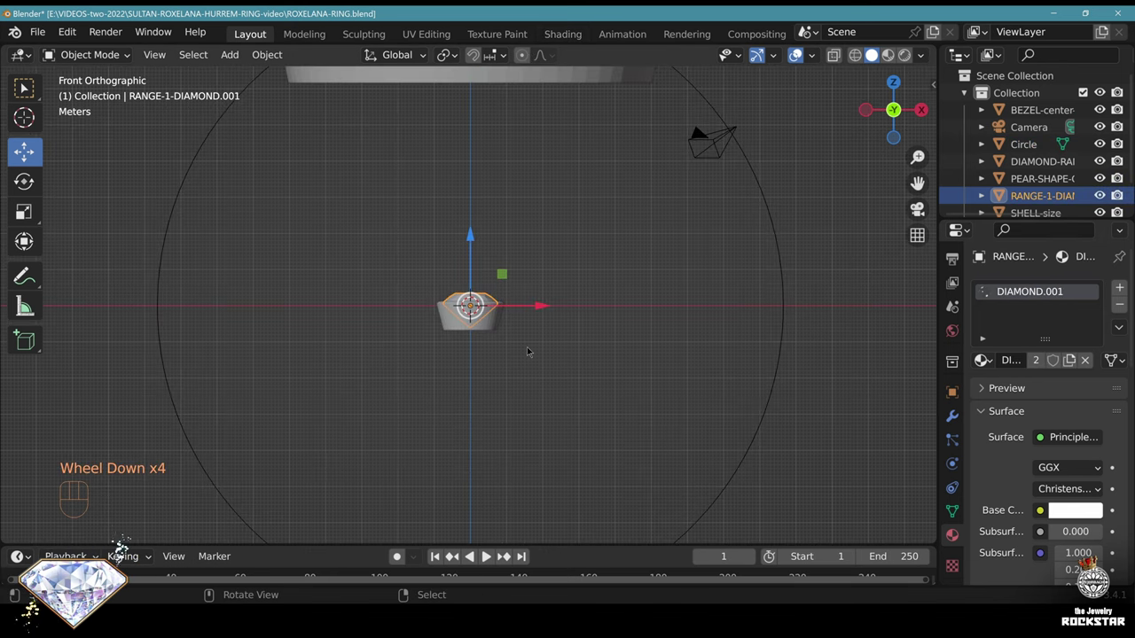
pyautogui.keyDown('shift'); pyautogui.moveTo(586, 218); pyautogui.dragTo(576, 266, button='middle'); pyautogui.keyUp('shift')
pyautogui.moveTo(576, 265); pyautogui.dragTo(567, 385, button='middle')
pyautogui.scroll(-2, 568, 385)
pyautogui.rightClick(474, 148)
pyautogui.click(1009, 361)
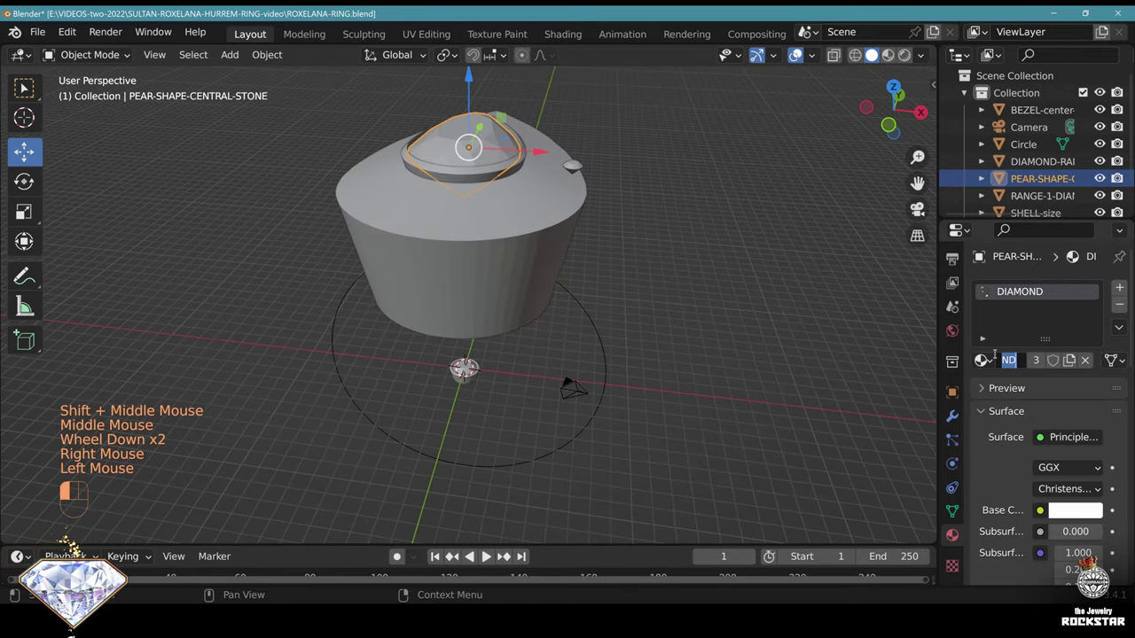
pyautogui.write('EMERALD')
pyautogui.press('Return')
# Rename the small round diamond's material to DIAMOND and save the file
pyautogui.scroll(2, 460, 470)
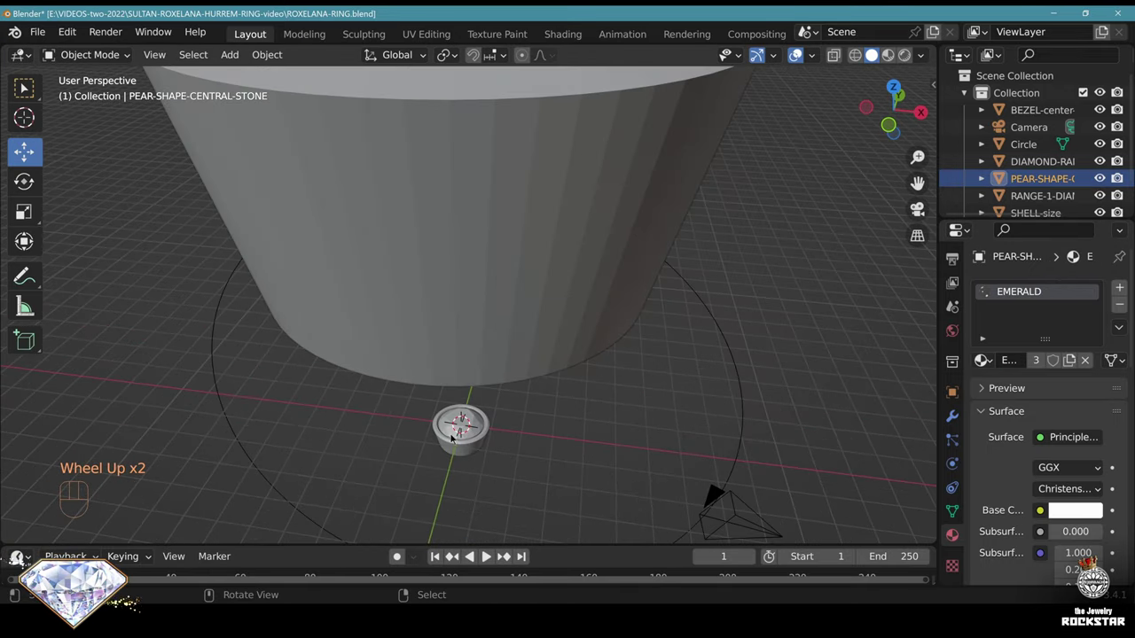
pyautogui.rightClick(452, 435)
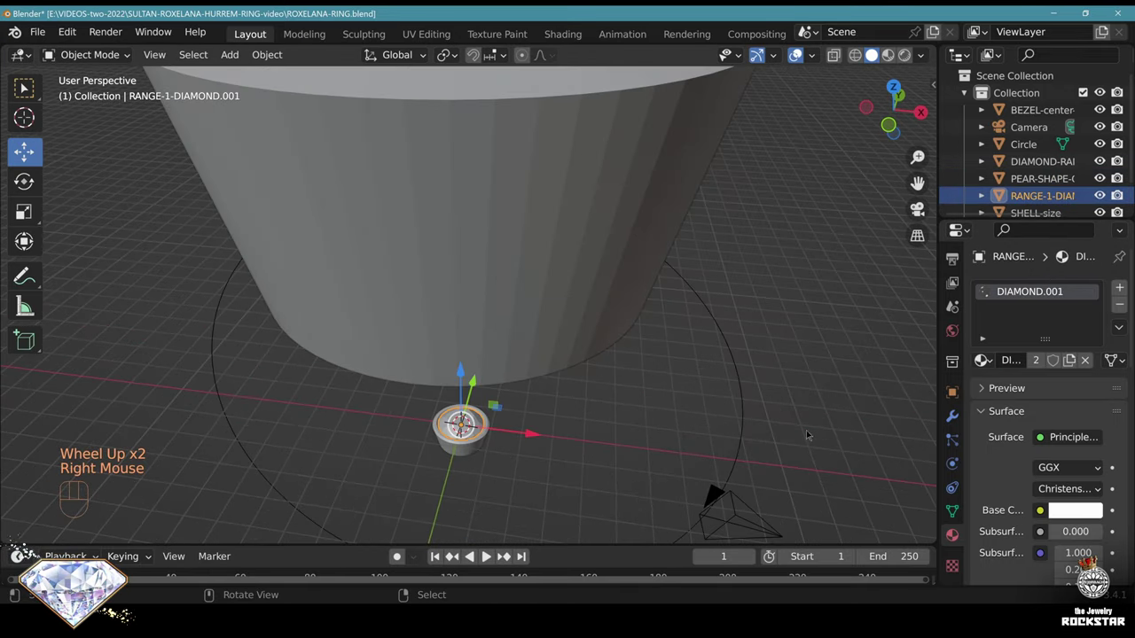
pyautogui.click(1008, 360)
pyautogui.press('BackSpace')
pyautogui.press('Return')
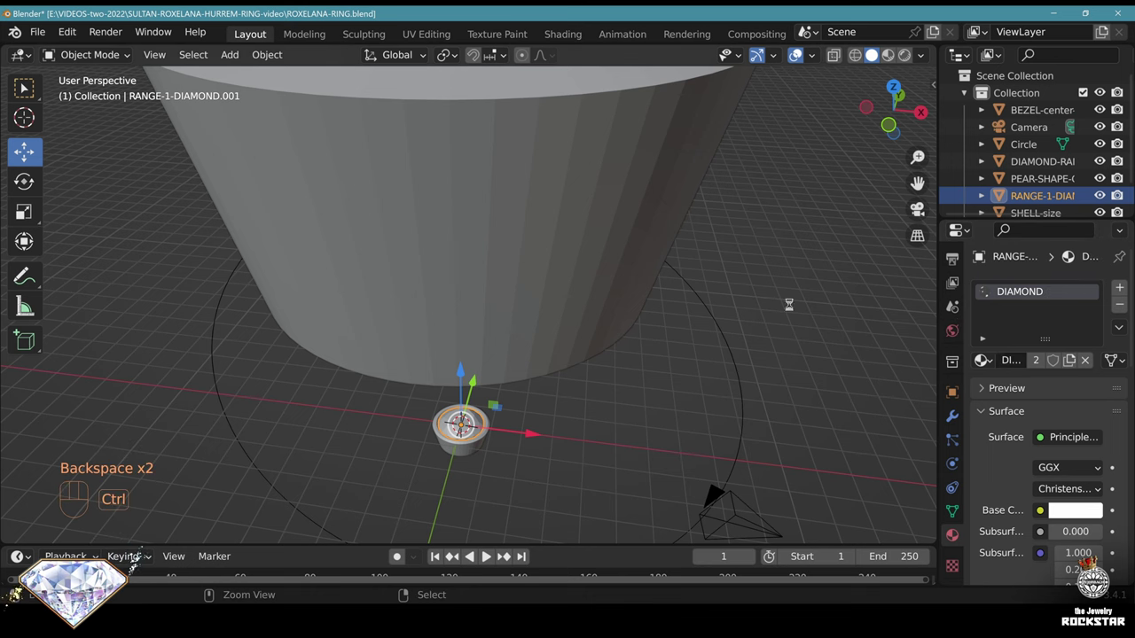
pyautogui.hotkey('ctrl', 's')
# Assign the existing YELLOW GOLD material to the ring shell and to the center stone's bezel
pyautogui.scroll(-2, 612, 289)
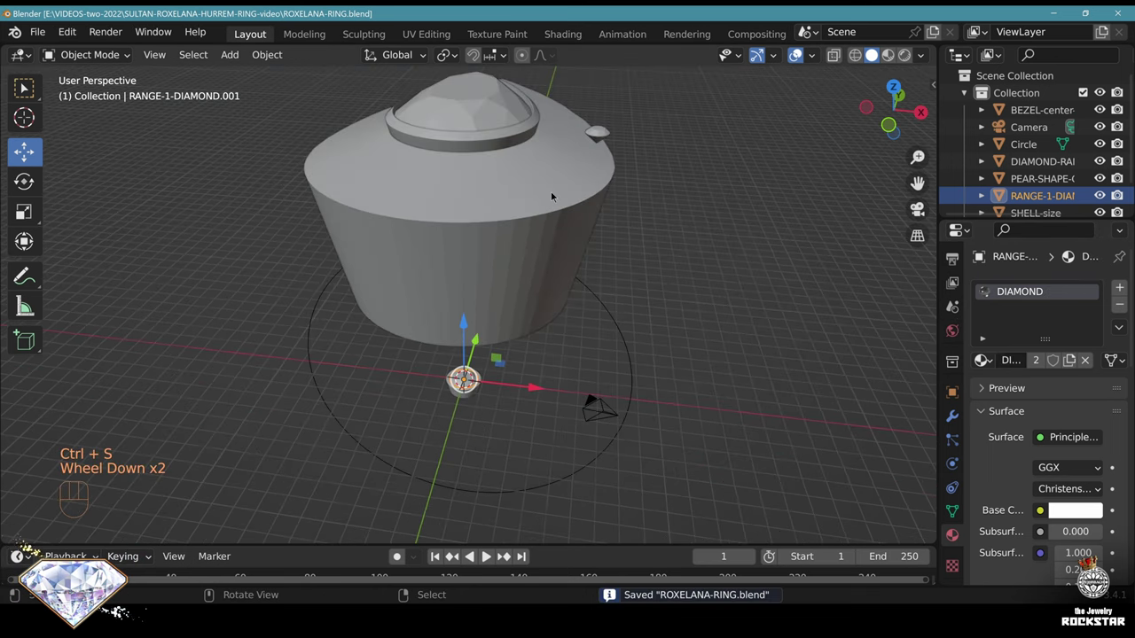
pyautogui.rightClick(551, 191)
pyautogui.click(982, 360)
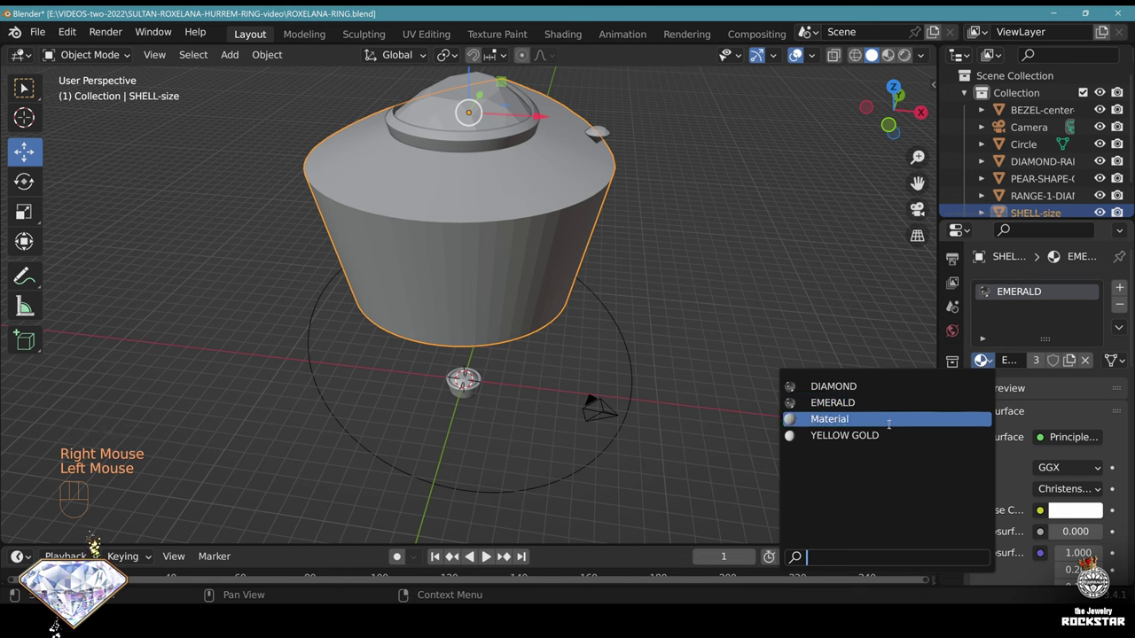
pyautogui.click(886, 435)
pyautogui.rightClick(519, 138)
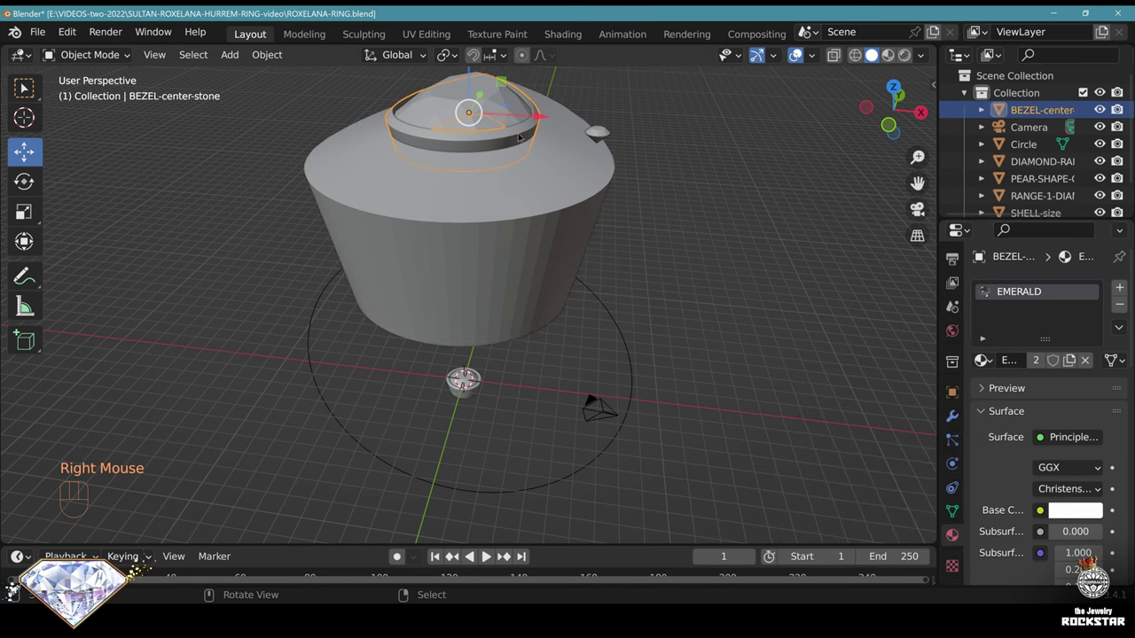
pyautogui.click(982, 359)
pyautogui.click(887, 435)
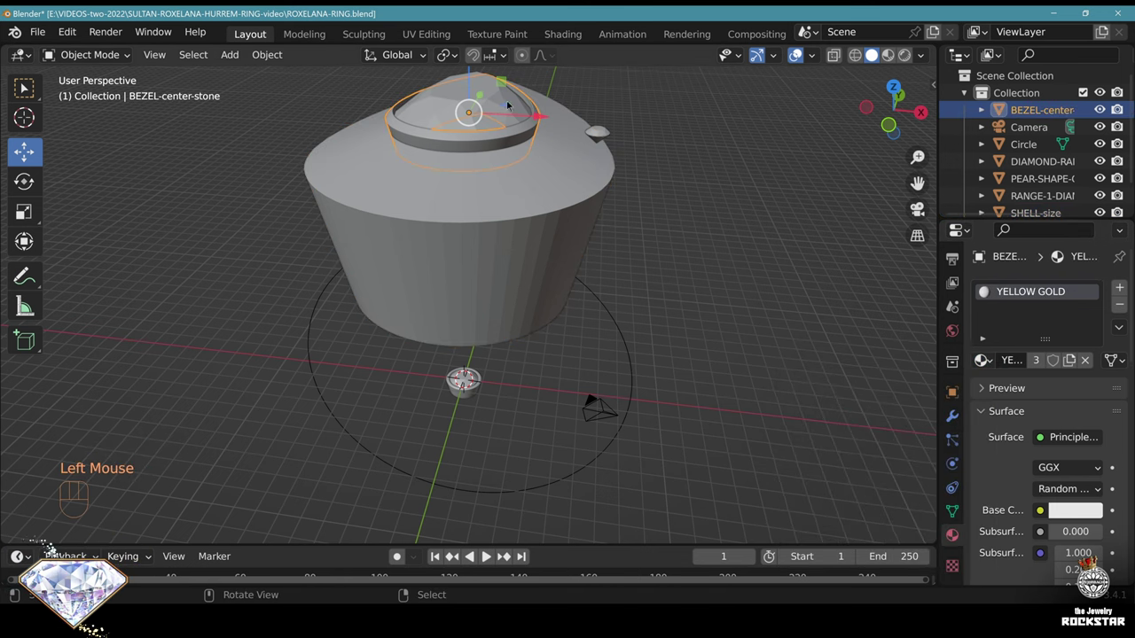
# Set the viewport display color of the YELLOW GOLD material to a golden yellow
pyautogui.moveTo(1004, 510); pyautogui.dragTo(1004, 253, button='middle')
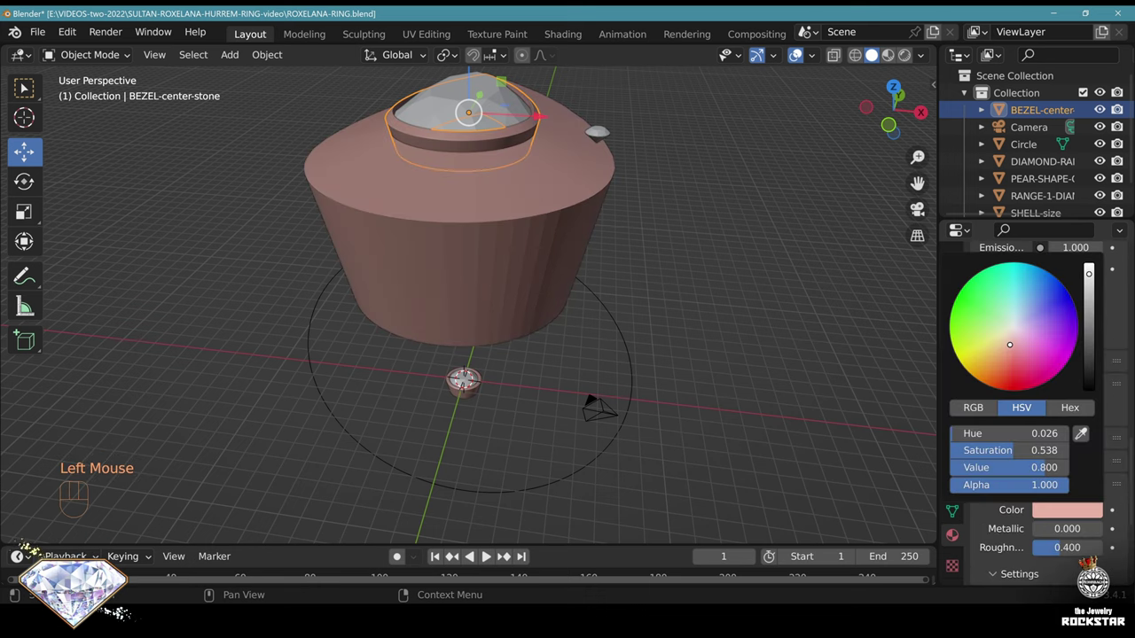
pyautogui.moveTo(1009, 347); pyautogui.dragTo(994, 356)
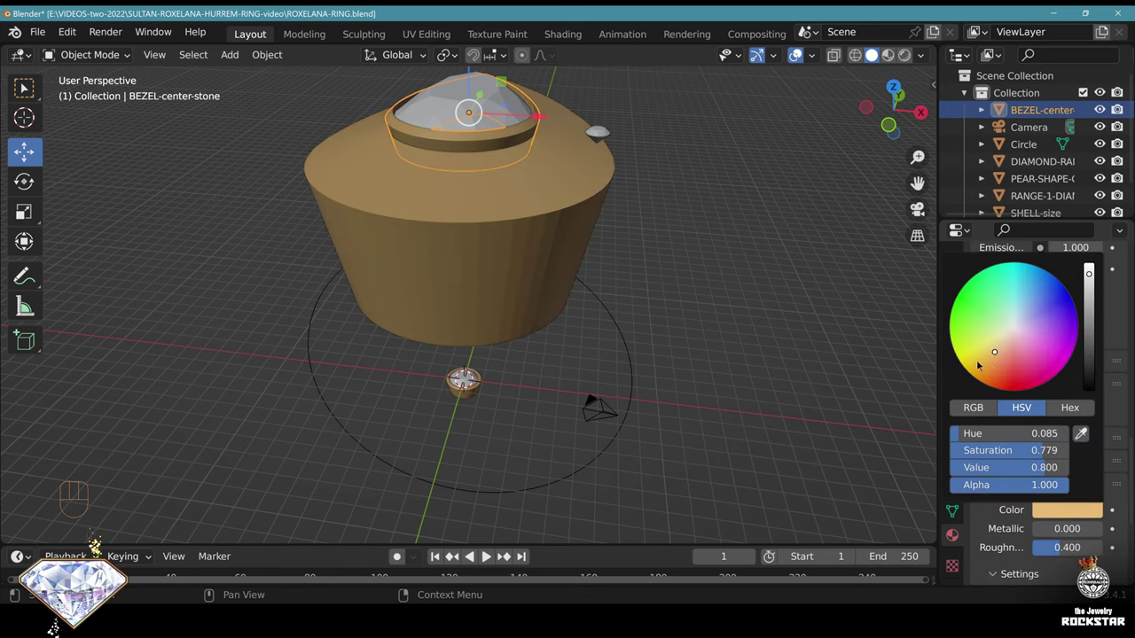
pyautogui.moveTo(658, 255); pyautogui.dragTo(666, 273, button='middle')
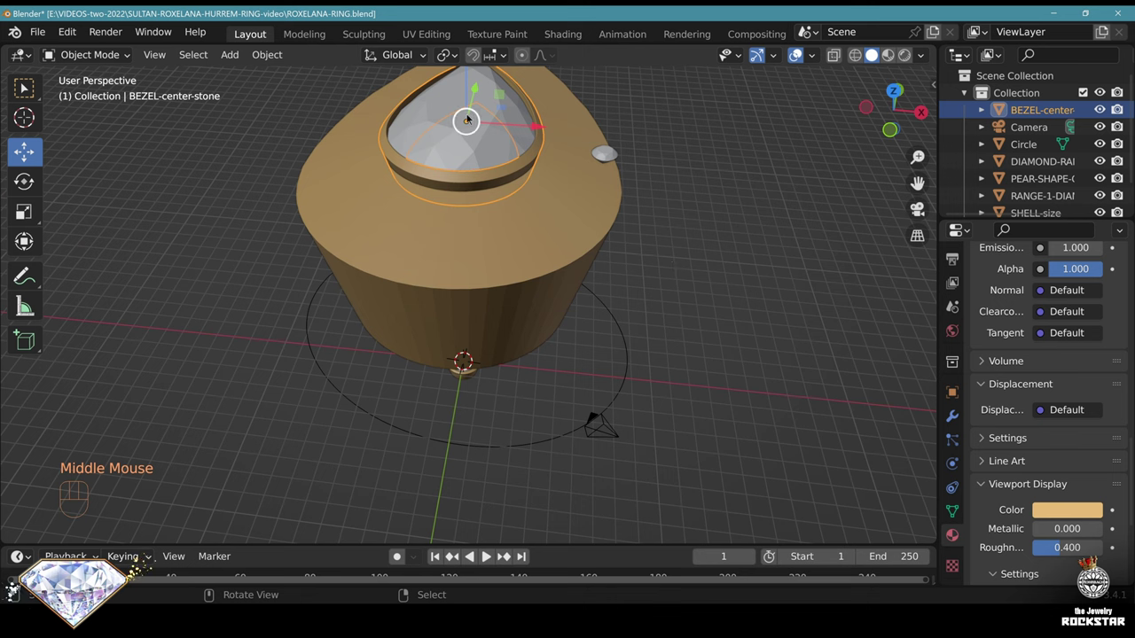
# Set the viewport display color of the central stone's EMERALD material to green
pyautogui.rightClick(488, 129)
pyautogui.click(1059, 475)
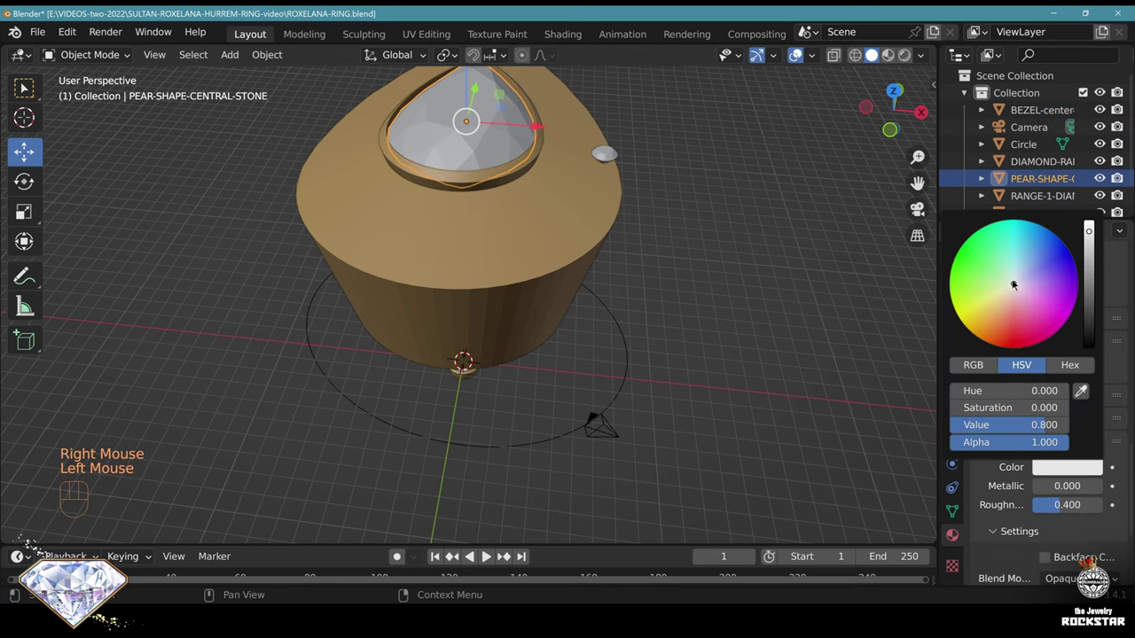
pyautogui.moveTo(996, 286); pyautogui.dragTo(985, 279)
# Set the viewport display color of the side diamond's material to light blue, deselect everything and save the file
pyautogui.rightClick(603, 156)
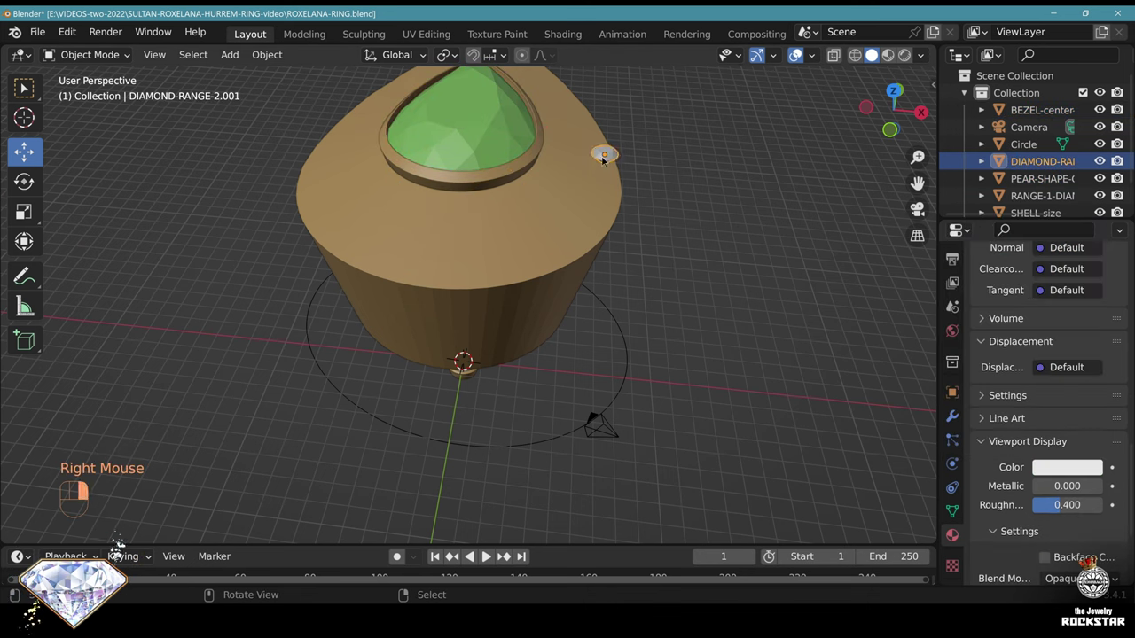
pyautogui.click(1061, 471)
pyautogui.click(1015, 269)
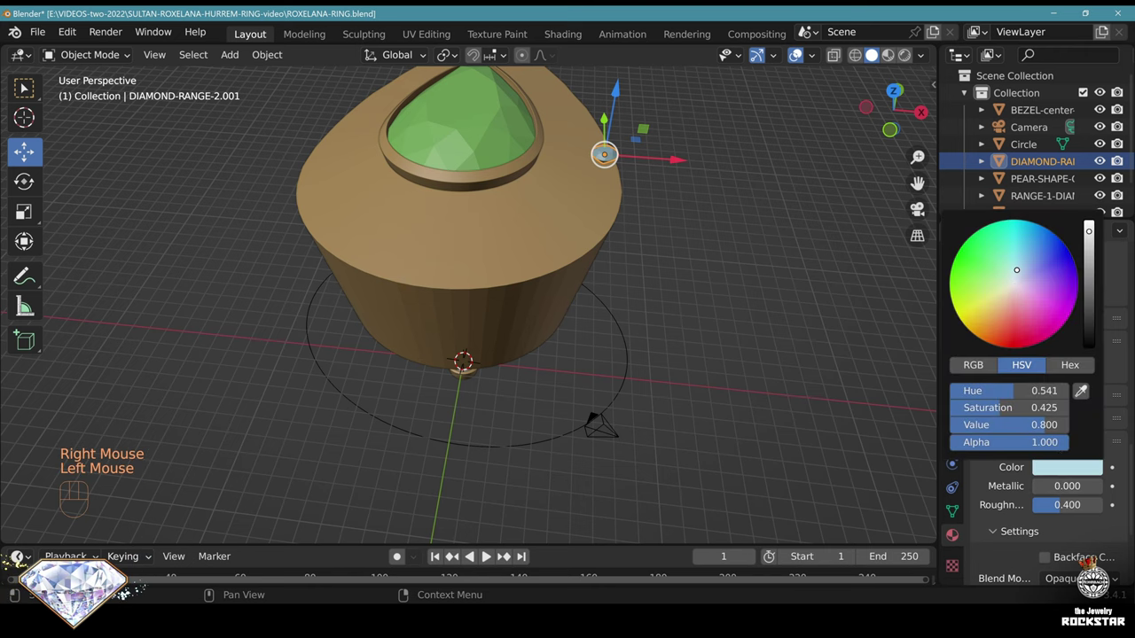
pyautogui.moveTo(674, 301); pyautogui.dragTo(738, 311, button='middle')
pyautogui.hotkey('alt', 'a')
pyautogui.hotkey('ctrl', 's')
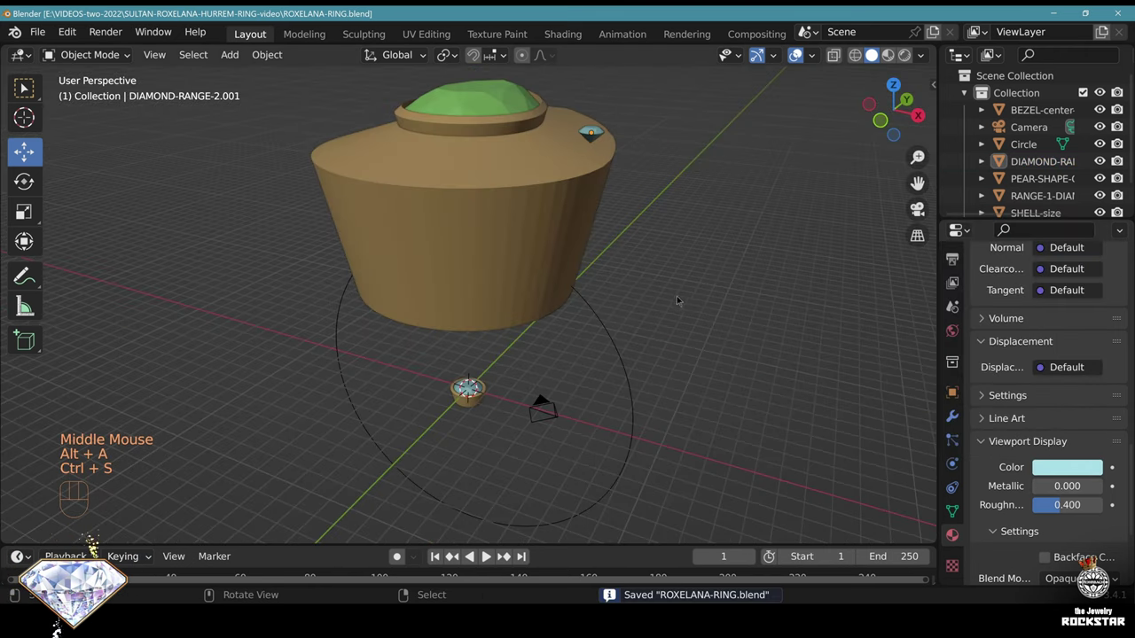
# Add a Subdivision Surface modifier to the round-diamond bezel
pyautogui.moveTo(683, 311); pyautogui.dragTo(505, 306, button='middle')
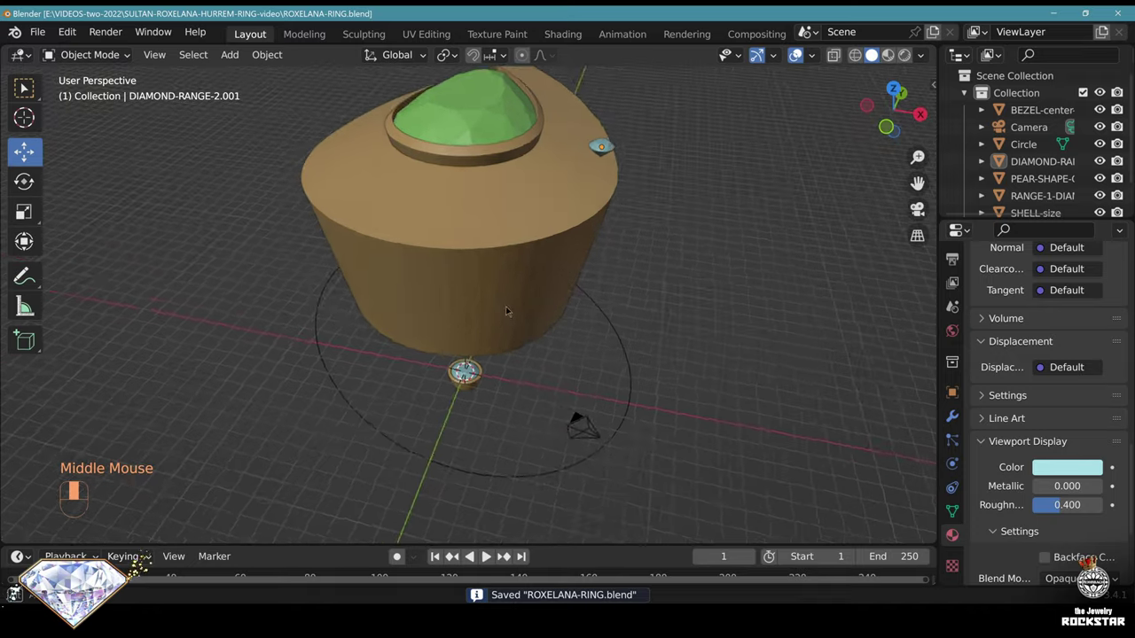
pyautogui.scroll(2, 538, 353)
pyautogui.keyDown('shift'); pyautogui.moveTo(551, 377); pyautogui.dragTo(595, 126, button='middle'); pyautogui.keyUp('shift')
pyautogui.scroll(1, 553, 197)
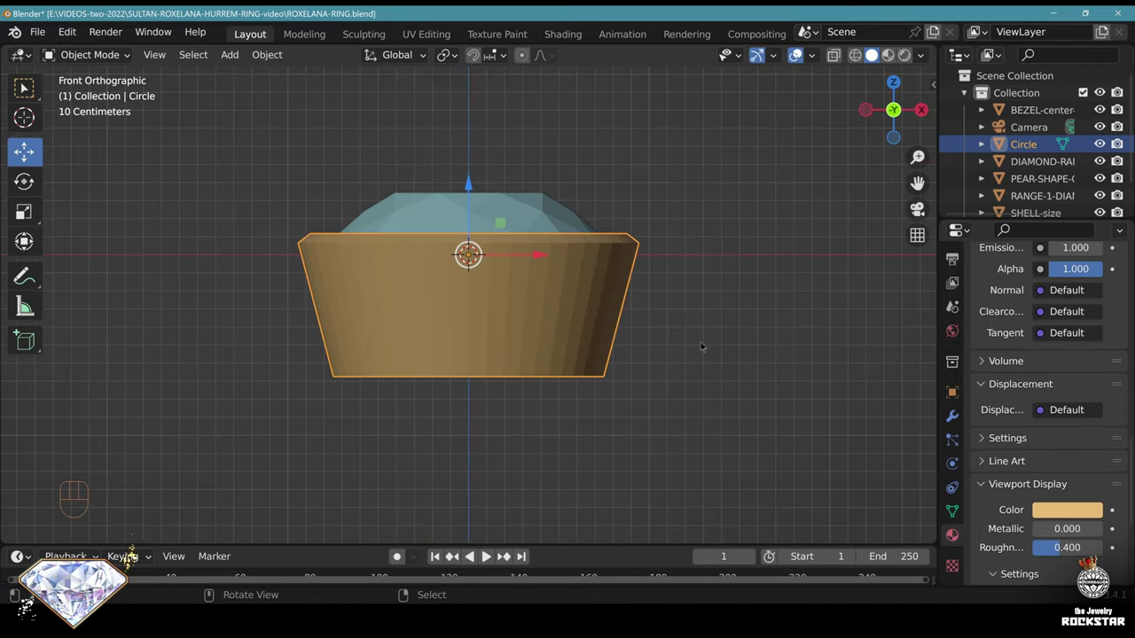
pyautogui.moveTo(679, 323); pyautogui.dragTo(643, 393, button='middle')
pyautogui.click(953, 416)
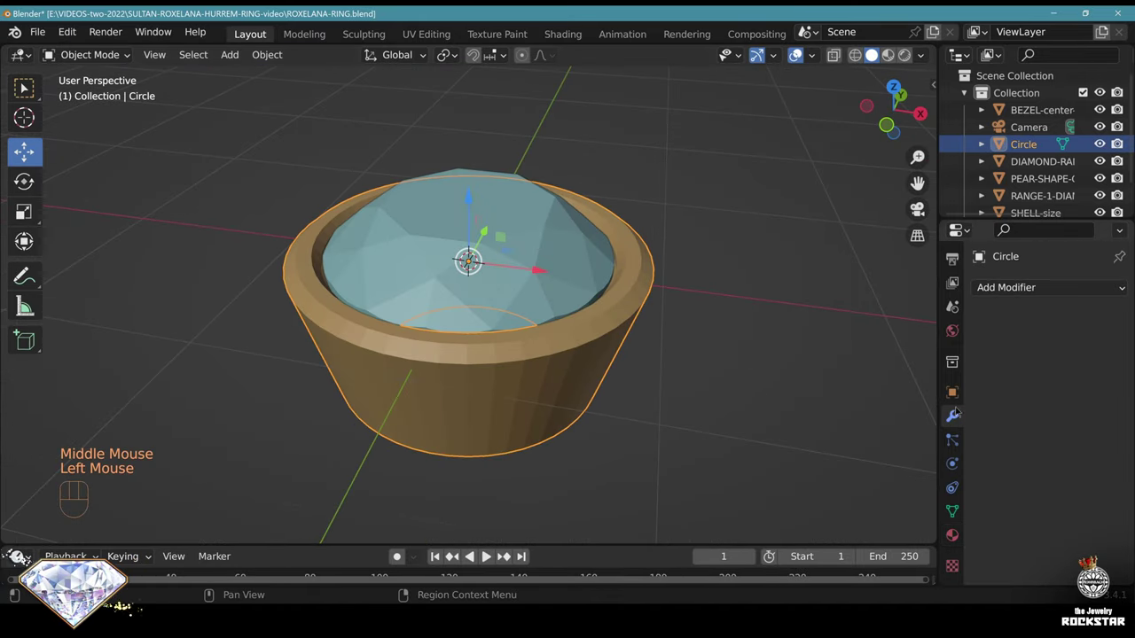
pyautogui.click(1046, 287)
pyautogui.click(815, 550)
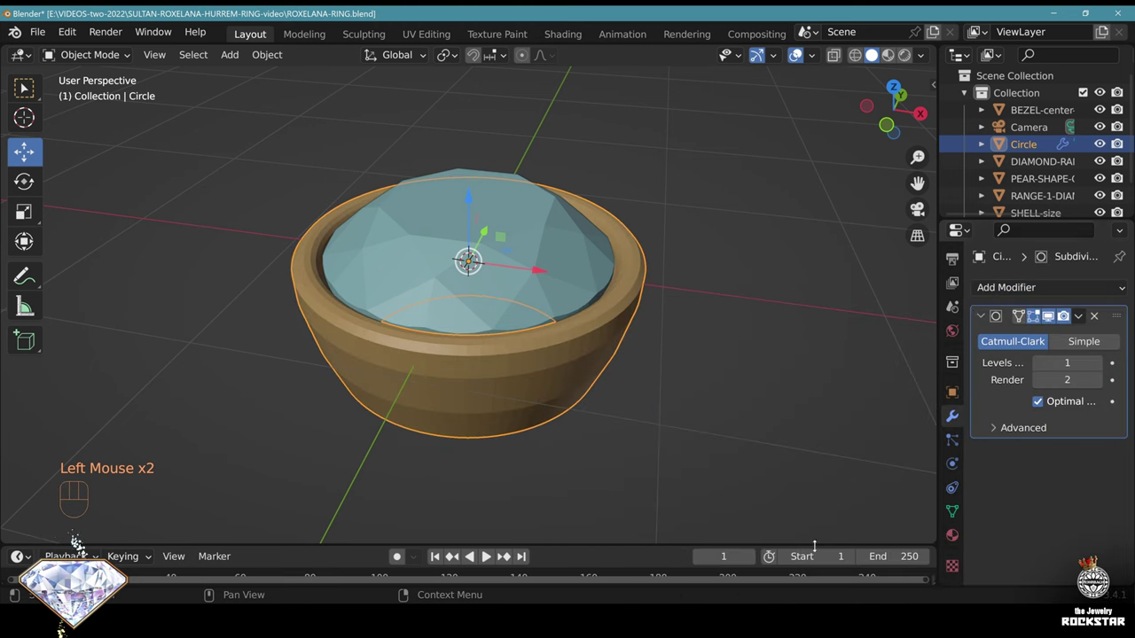
# Add a Bevel modifier to the round-diamond bezel and place it above the Subdivision Surface modifier
pyautogui.click(1010, 288)
pyautogui.click(754, 359)
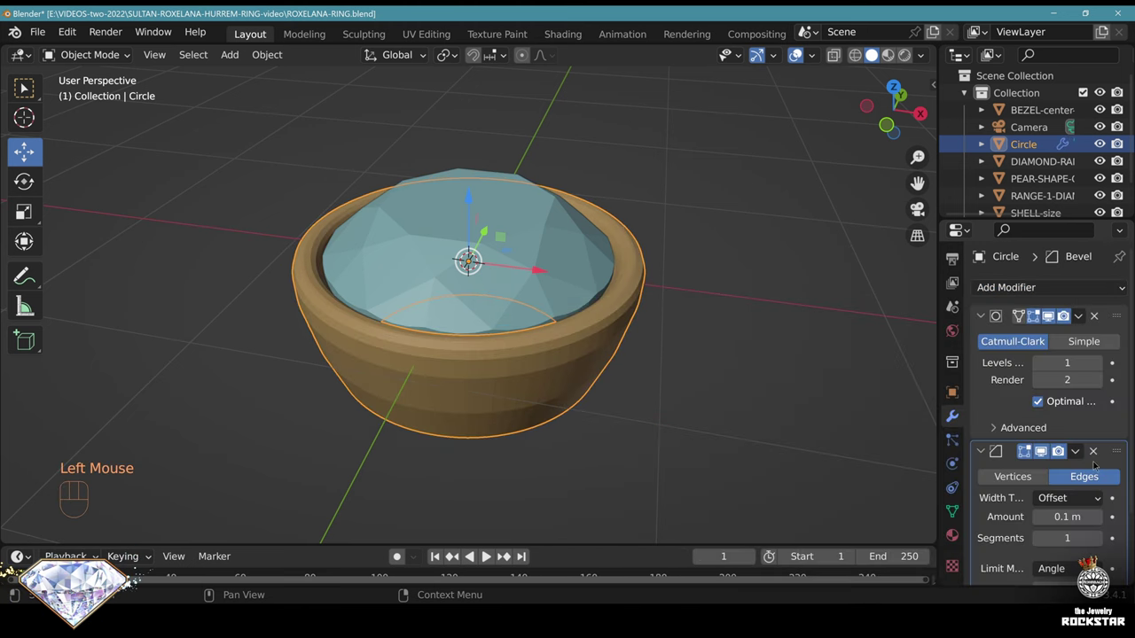
pyautogui.moveTo(1119, 451); pyautogui.dragTo(1121, 296)
# Apply Shade Auto Smooth to the round-diamond bezel
pyautogui.moveTo(647, 390); pyautogui.dragTo(653, 347, button='middle')
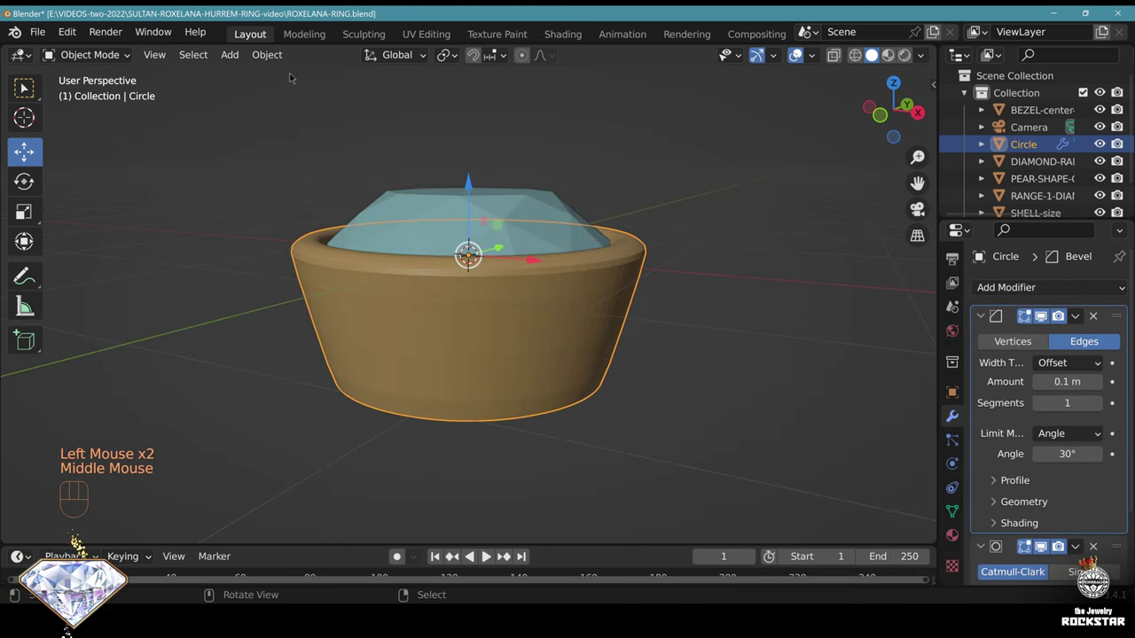
pyautogui.click(267, 54)
pyautogui.click(359, 449)
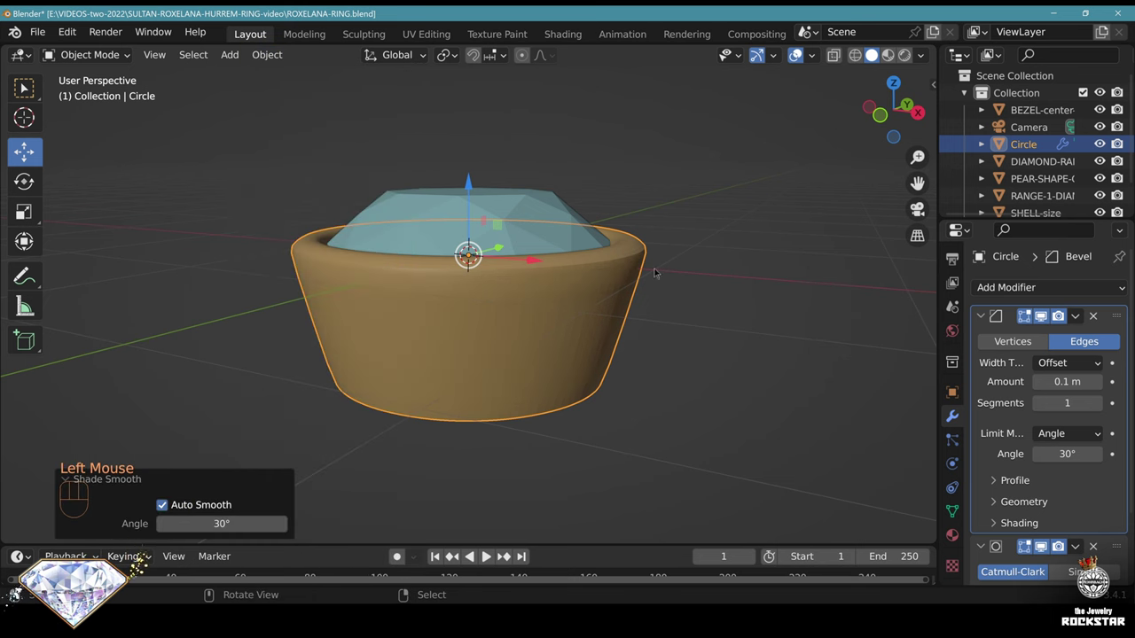
pyautogui.moveTo(659, 268); pyautogui.dragTo(678, 305, button='middle')
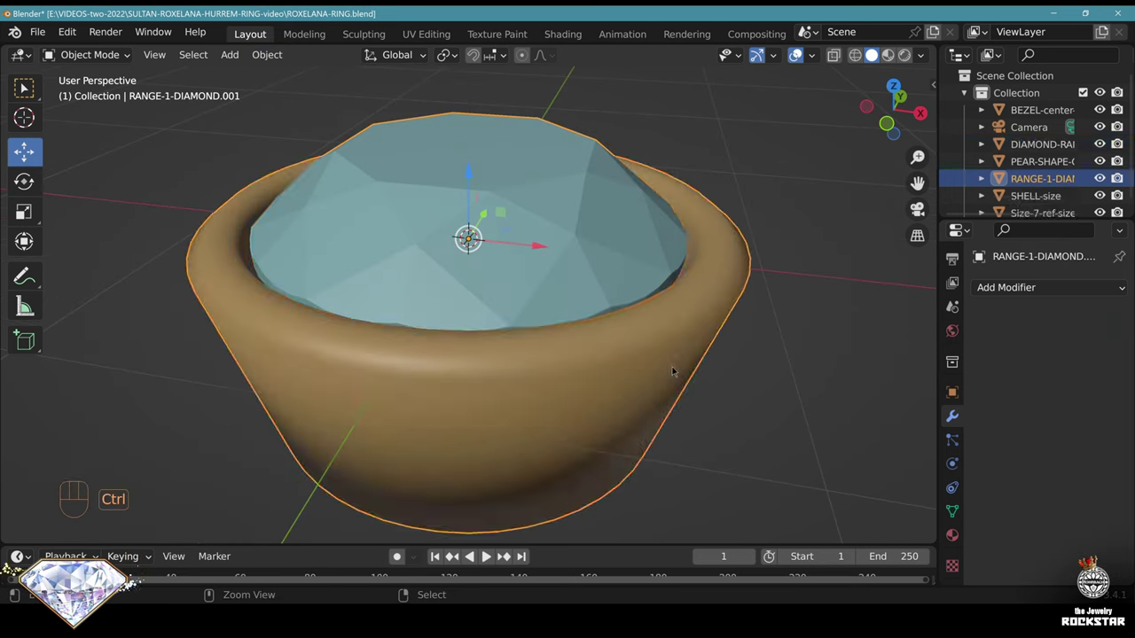
# Undo the joining of the bezel with the round diamond and select only the bezel
pyautogui.hotkey('ctrl', 'z')
pyautogui.rightClick(674, 375)
pyautogui.moveTo(695, 400); pyautogui.dragTo(726, 370, button='middle')
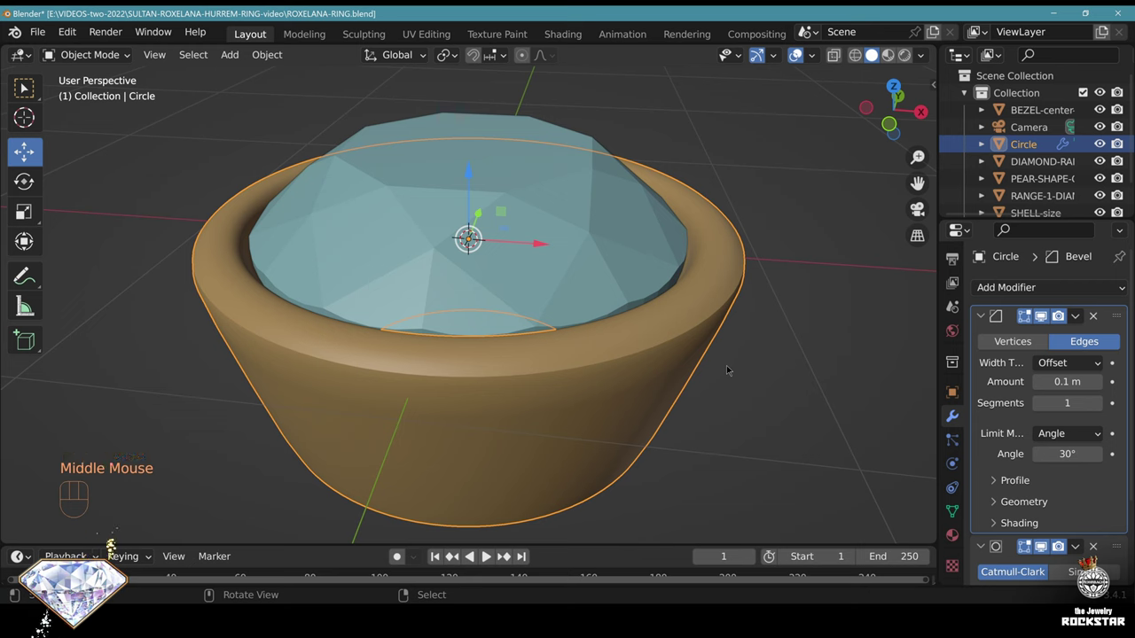
# Assign the Alt+C shortcut to the Convert to Mesh command
pyautogui.press('alt')
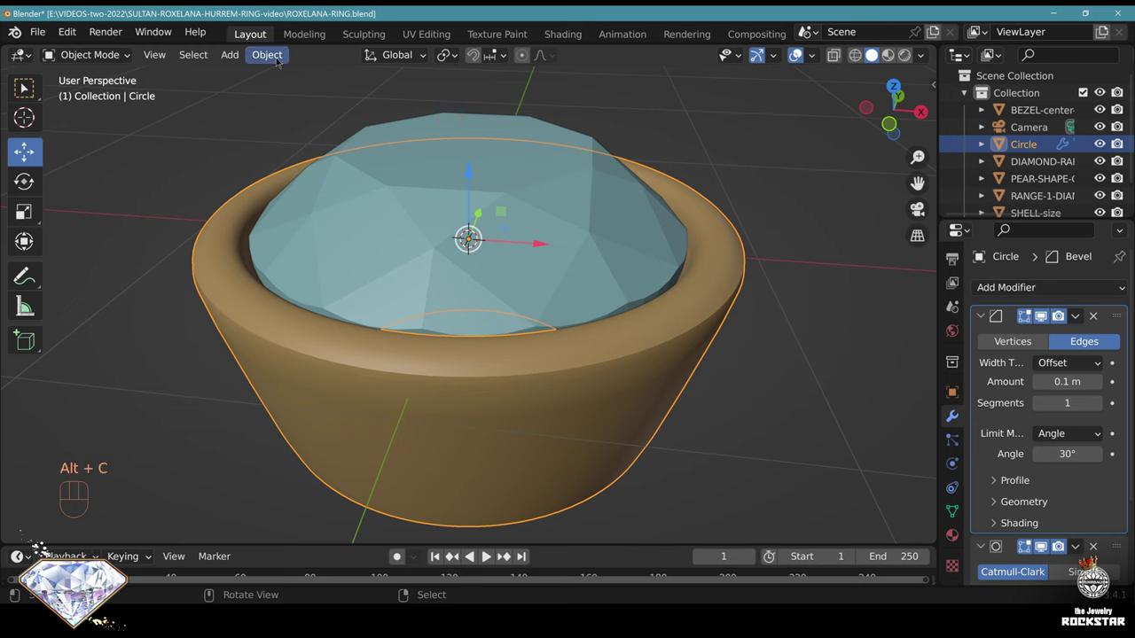
pyautogui.click(267, 55)
pyautogui.moveTo(345, 559)
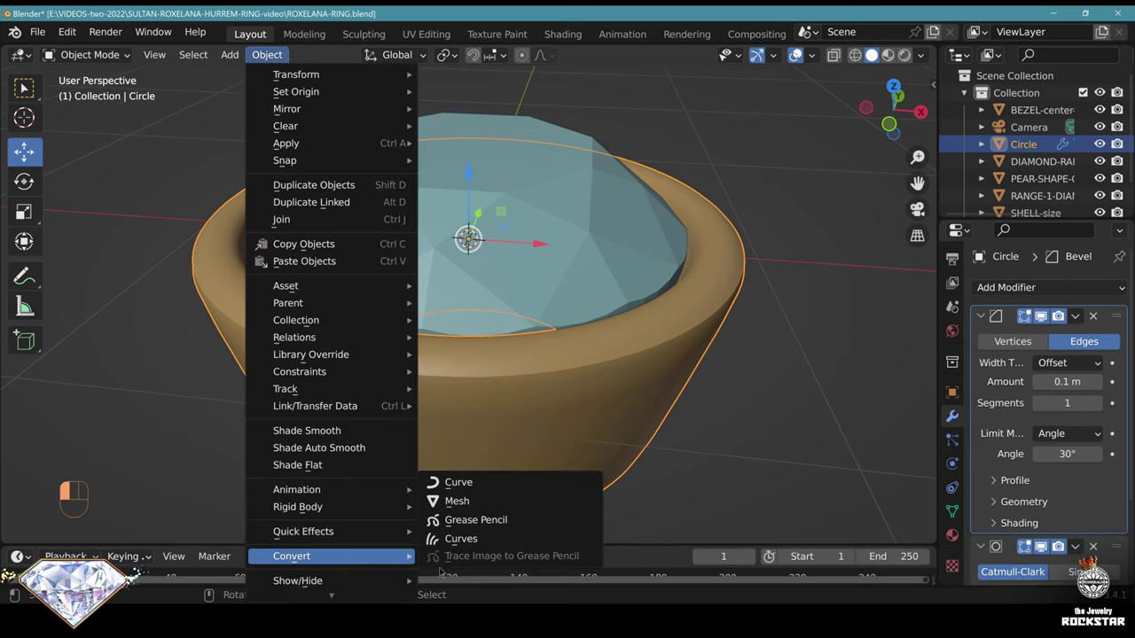
pyautogui.rightClick(485, 502)
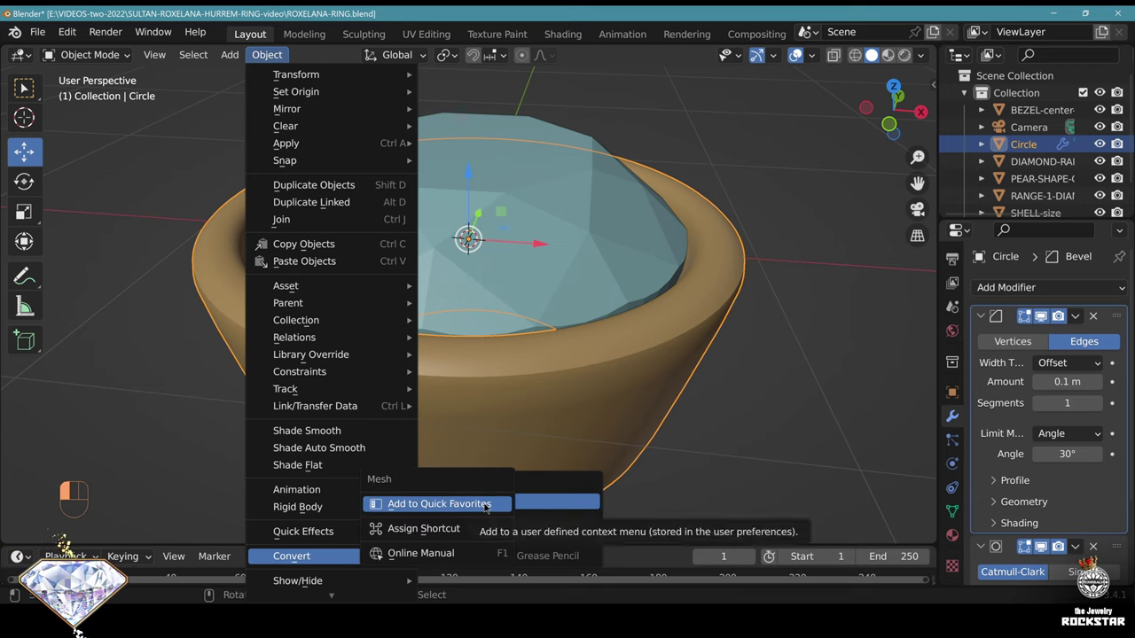
pyautogui.click(462, 529)
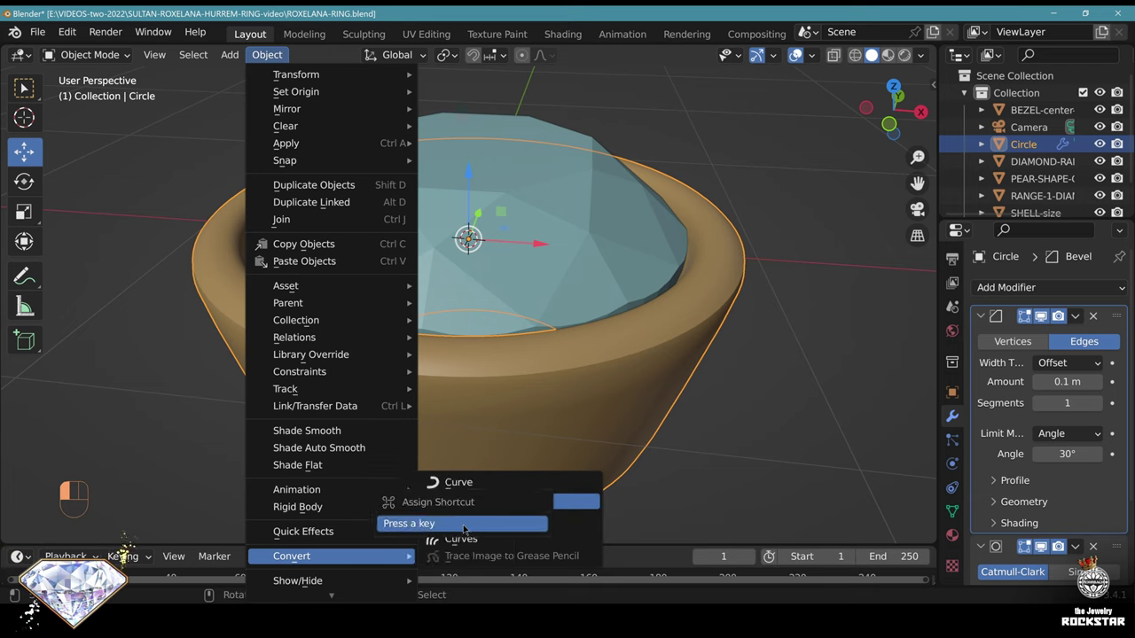
pyautogui.hotkey('alt', 'c')
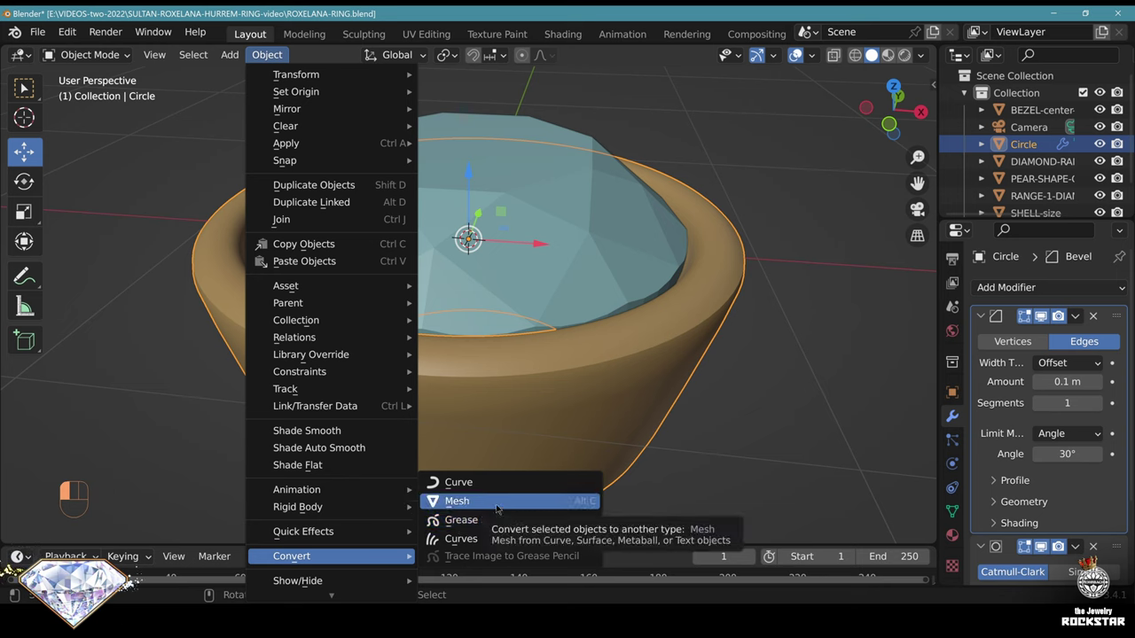
# Convert the bezel to a mesh, join it into the round diamond object, and save the file
pyautogui.click(497, 504)
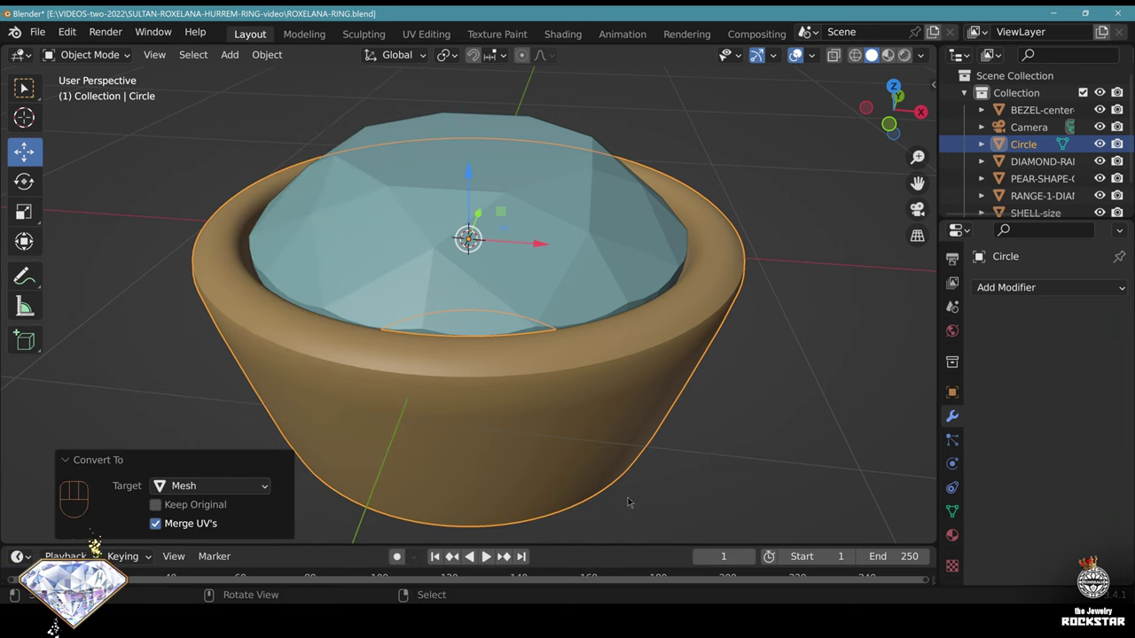
pyautogui.keyDown('shift'); pyautogui.rightClick(607, 229); pyautogui.keyUp('shift')
pyautogui.hotkey('ctrl', 'j')
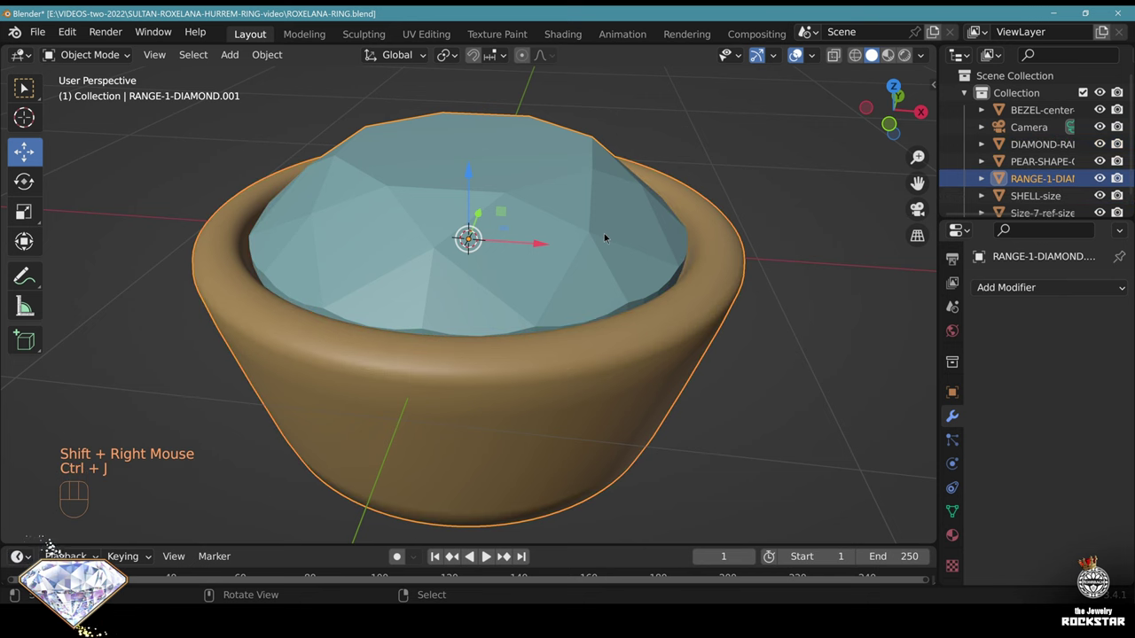
pyautogui.scroll(-1, 579, 356)
pyautogui.scroll(-2, 580, 356)
pyautogui.hotkey('ctrl', 's')
# Enable snapping with Face Project as the target, snapping with Center, and turn on Align Rotation to Target
pyautogui.keyDown('shift'); pyautogui.moveTo(580, 356); pyautogui.dragTo(563, 385, button='middle'); pyautogui.keyUp('shift')
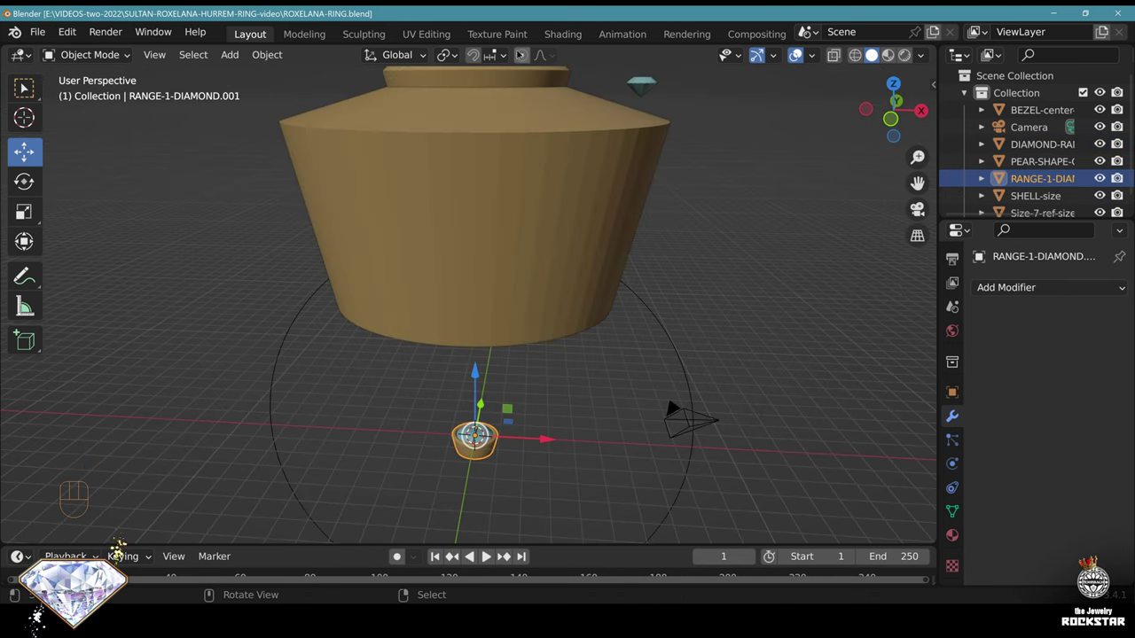
pyautogui.click(472, 55)
pyautogui.click(491, 55)
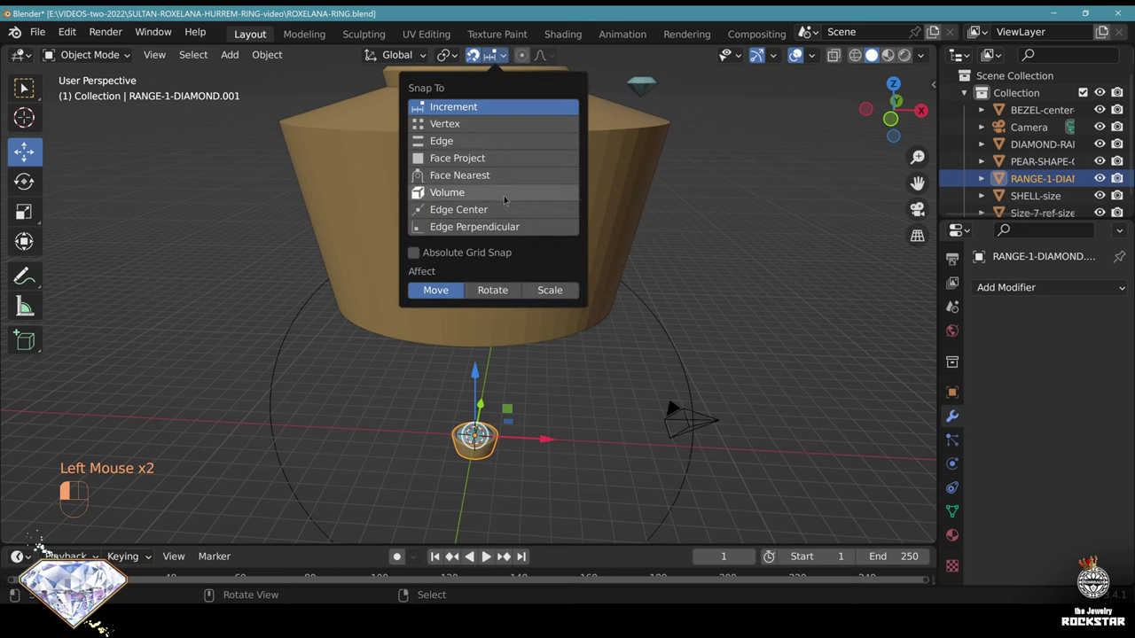
pyautogui.click(475, 158)
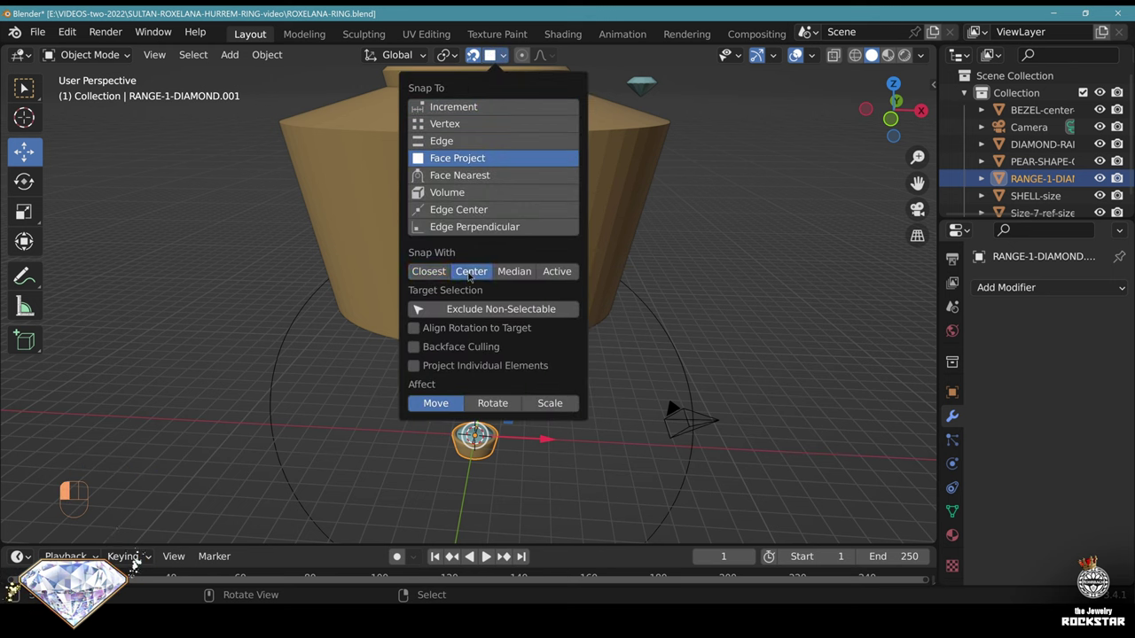
pyautogui.click(414, 329)
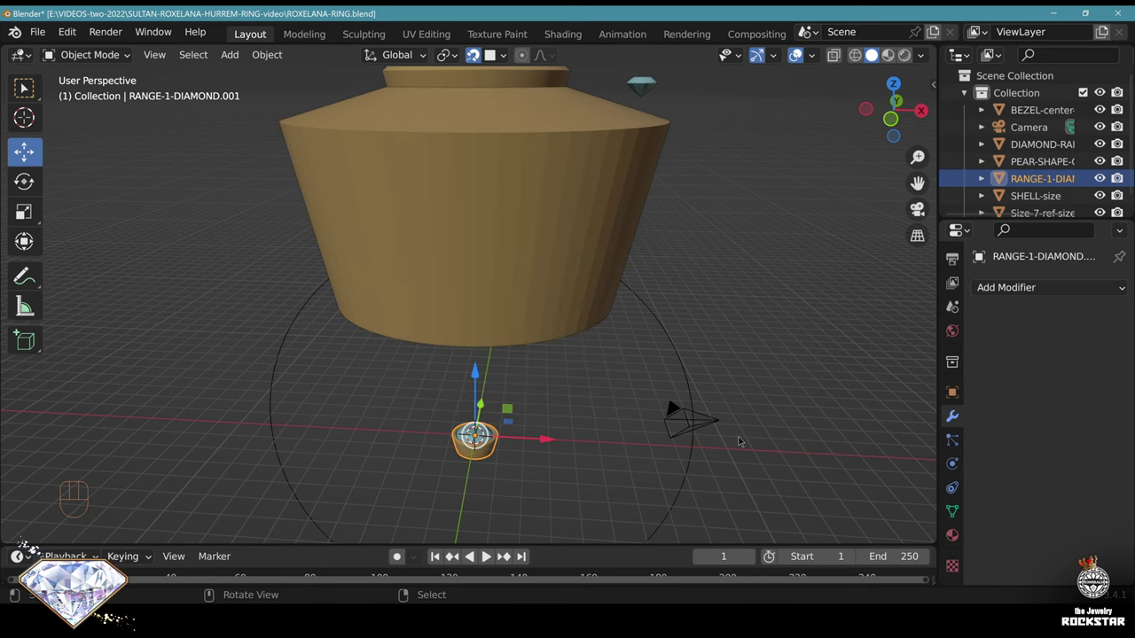
# Move the bezel-set diamond onto the shell beside the emerald's bezel, about 3.87 m in X, 0.97 m in Y and 13.27 m in Z
pyautogui.moveTo(731, 429); pyautogui.dragTo(506, 340, button='middle')
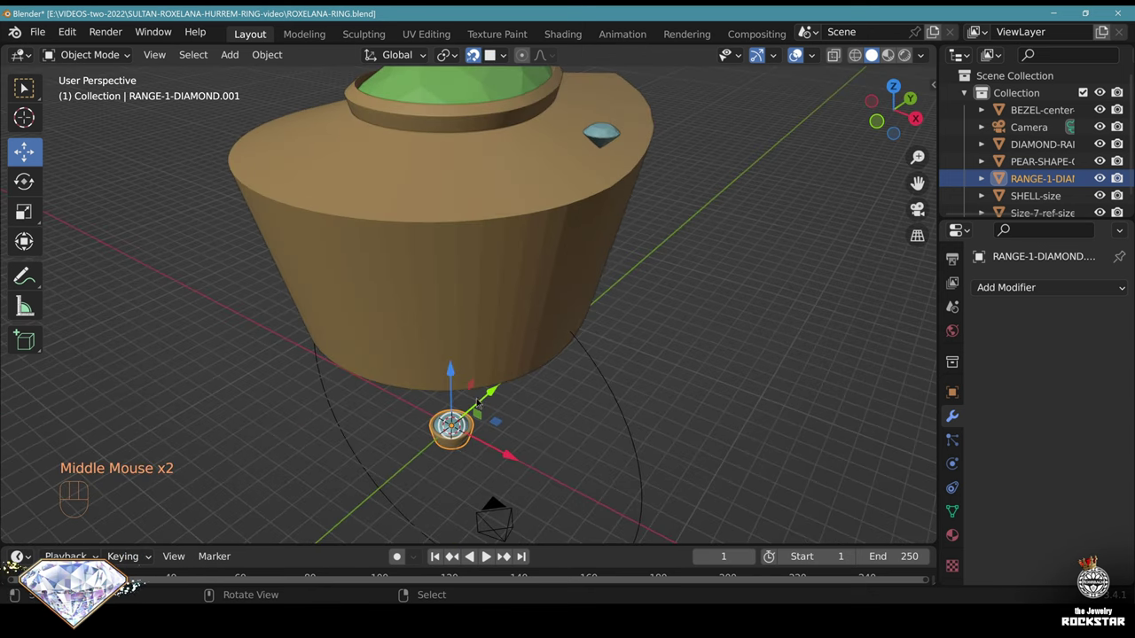
pyautogui.press('g')
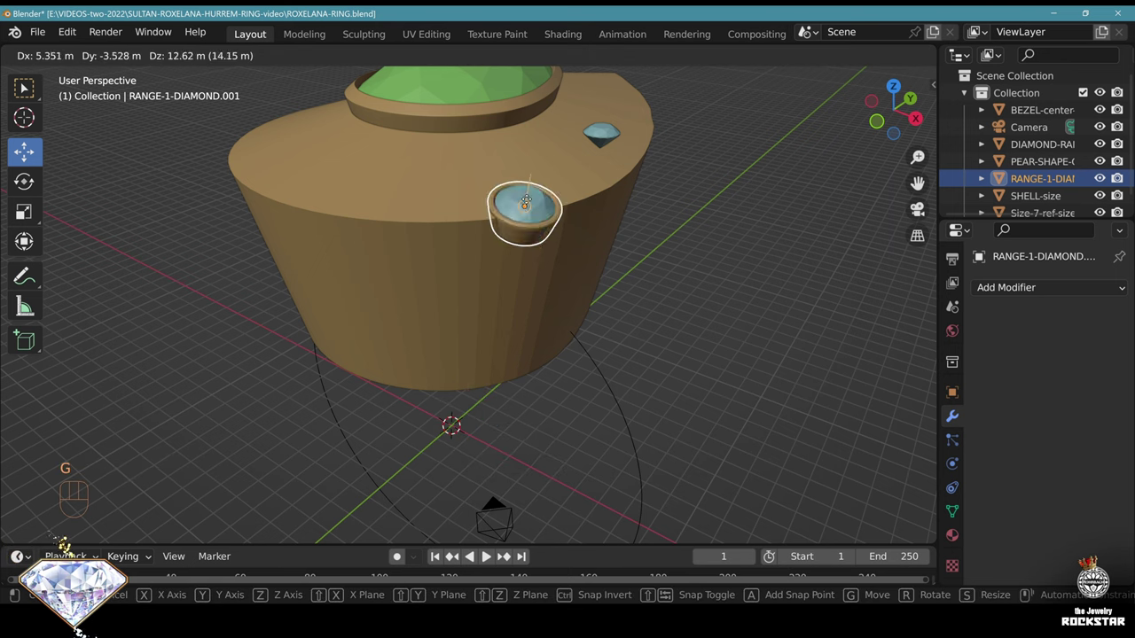
pyautogui.click(568, 142)
pyautogui.moveTo(472, 258); pyautogui.dragTo(483, 315, button='middle')
pyautogui.click(892, 87)
pyautogui.keyDown('shift'); pyautogui.moveTo(621, 299); pyautogui.dragTo(551, 286, button='middle'); pyautogui.keyUp('shift')
pyautogui.scroll(4, 532, 347)
pyautogui.scroll(2, 532, 347)
pyautogui.moveTo(532, 348); pyautogui.dragTo(498, 305, button='middle')
pyautogui.scroll(-2, 435, 278)
pyautogui.moveTo(499, 306); pyautogui.dragTo(546, 345, button='middle')
pyautogui.scroll(2, 518, 344)
pyautogui.scroll(-2, 652, 268)
pyautogui.scroll(2, 499, 354)
pyautogui.scroll(-2, 549, 347)
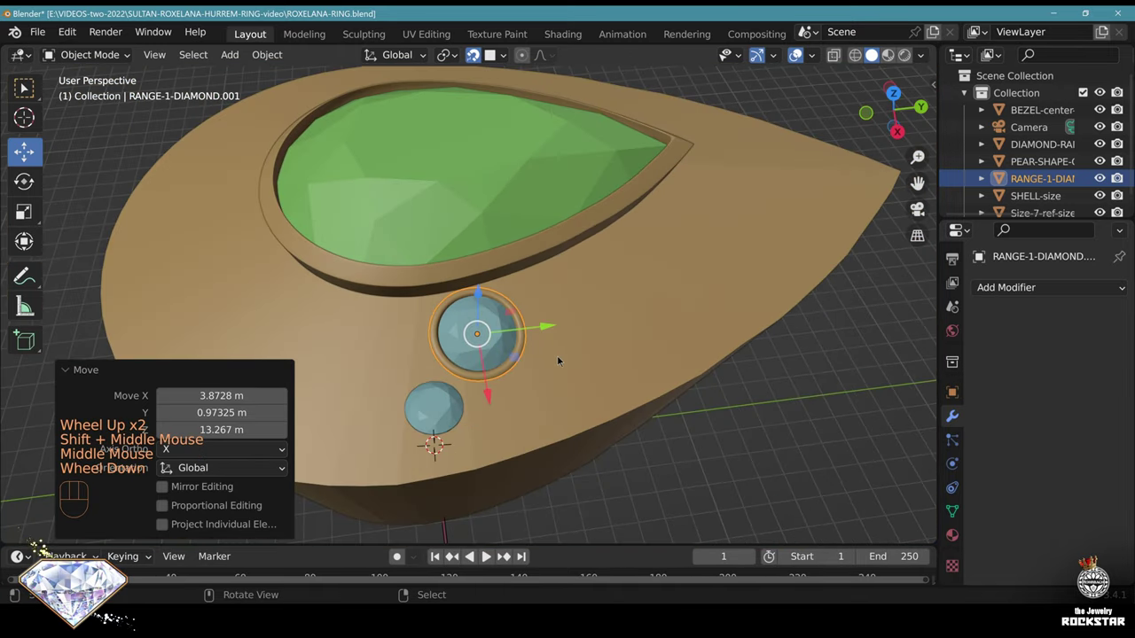
# Duplicate the bezel-set diamond and snap the copy onto the shell just beyond the emerald's pointed tip, at about Y 7.2 m
pyautogui.press('KP_7')
pyautogui.hotkey('shift', 'd')
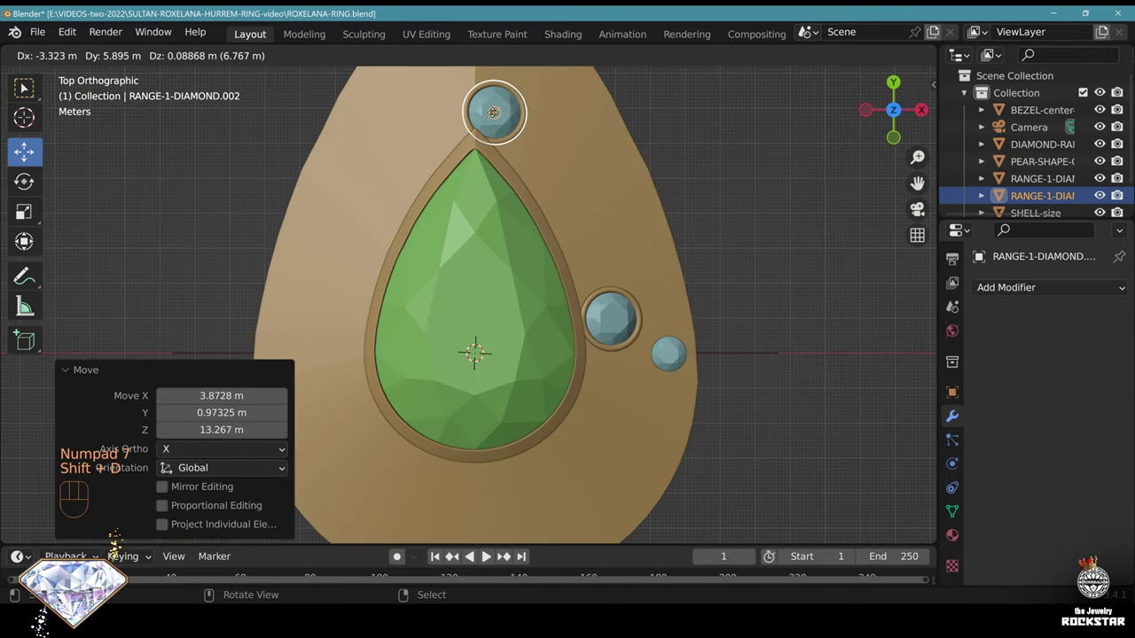
pyautogui.click(481, 111)
pyautogui.keyDown('shift'); pyautogui.moveTo(482, 112); pyautogui.dragTo(496, 266, button='middle'); pyautogui.keyUp('shift')
pyautogui.scroll(3, 497, 266)
pyautogui.keyDown('shift'); pyautogui.moveTo(497, 266); pyautogui.dragTo(519, 319, button='middle'); pyautogui.keyUp('shift')
pyautogui.scroll(3, 518, 319)
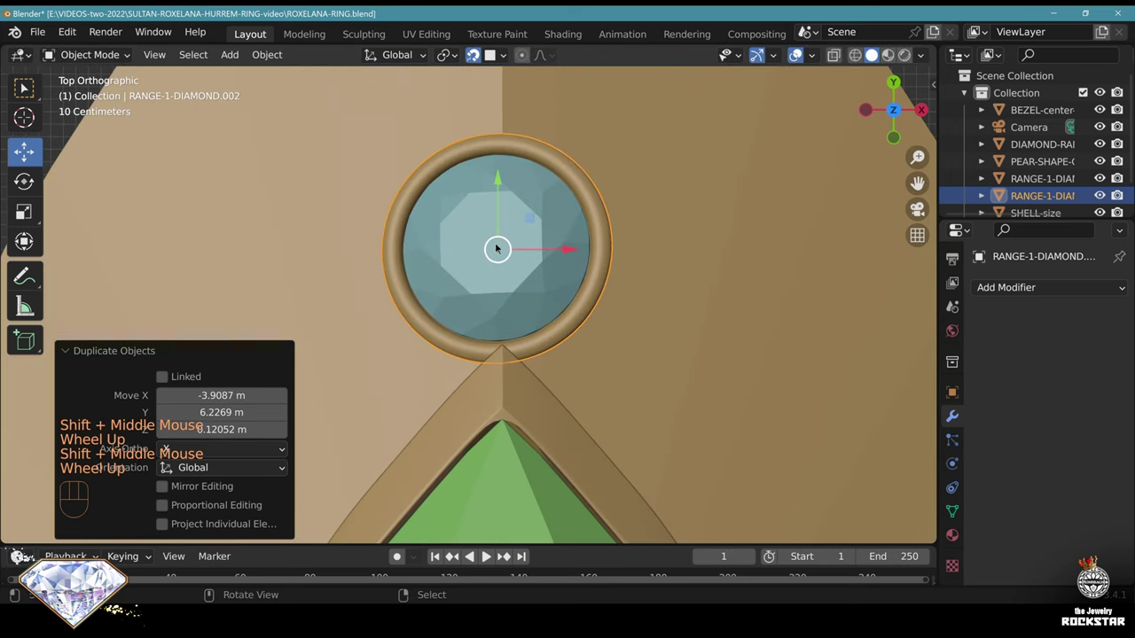
pyautogui.moveTo(499, 182); pyautogui.dragTo(499, 198)
pyautogui.moveTo(505, 213); pyautogui.dragTo(381, 160, button='middle')
pyautogui.press('g')
pyautogui.click(474, 211)
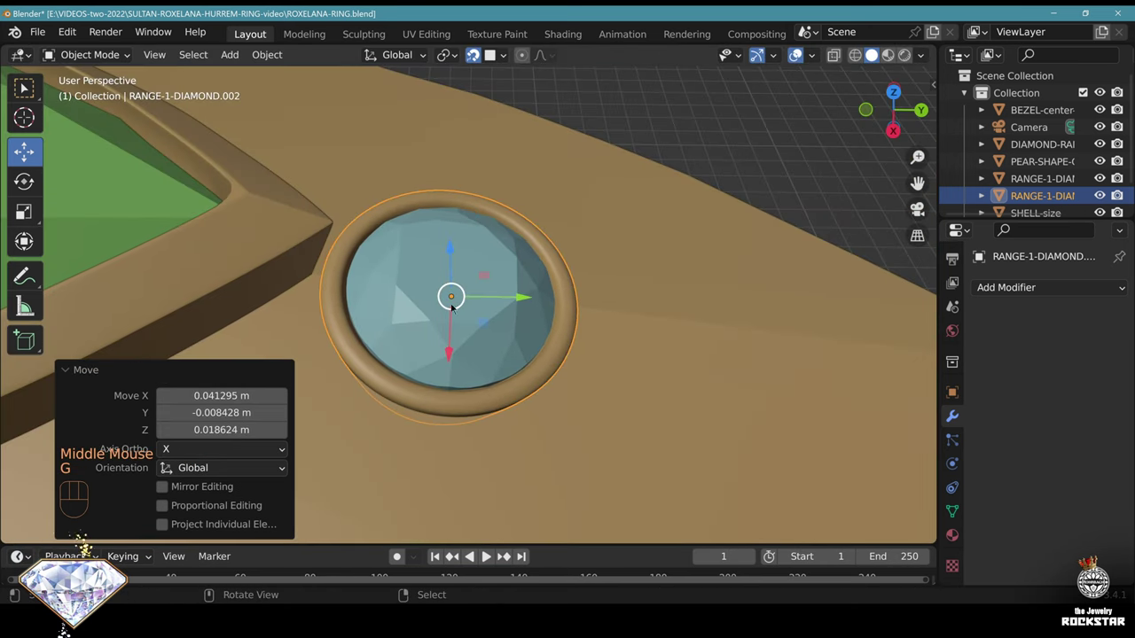
# Set the tip diamond's rotation to 0° in Y and Z and to -11.2° in X, following the shell's slope
pyautogui.press('KP_7')
pyautogui.press('n')
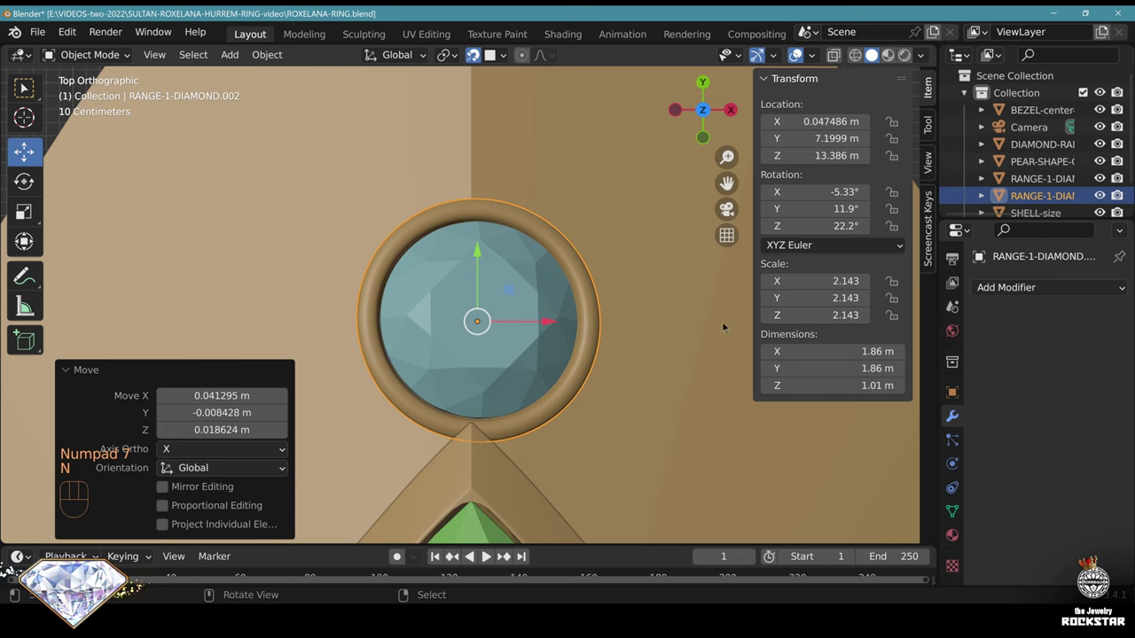
pyautogui.doubleClick(825, 208)
pyautogui.write('0')
pyautogui.press('Return')
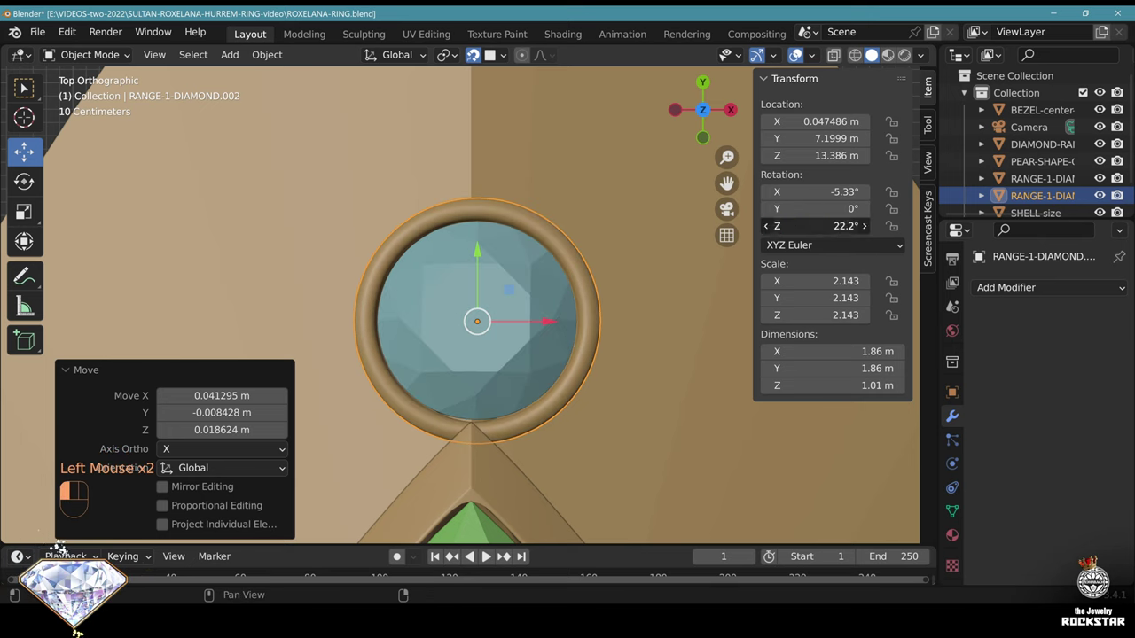
pyautogui.click(812, 226)
pyautogui.write('0')
pyautogui.press('Return')
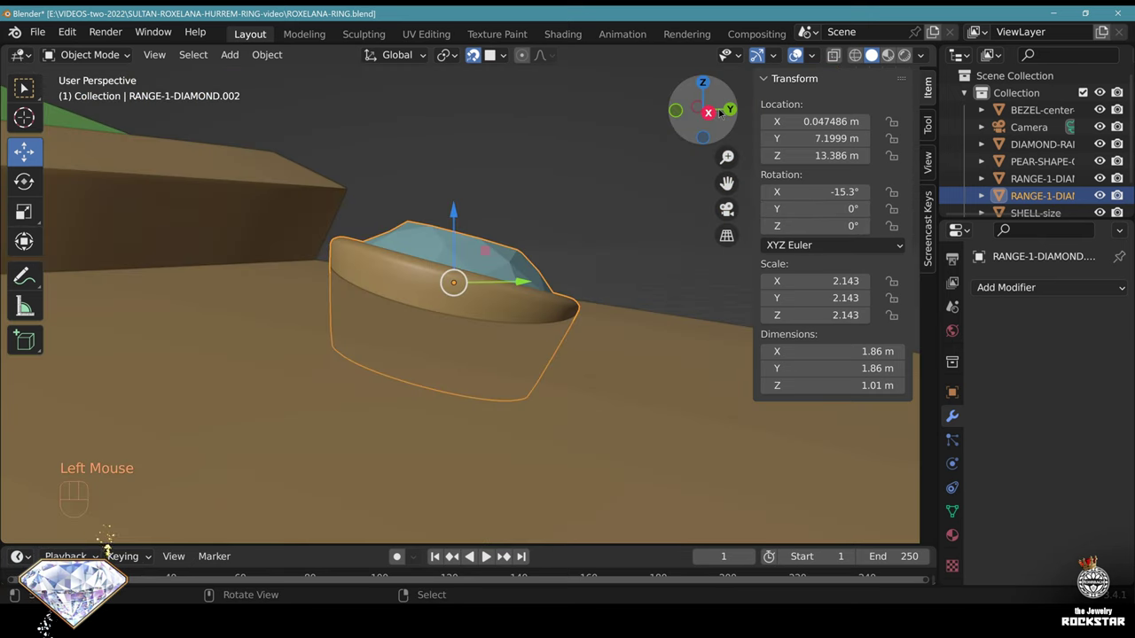
pyautogui.click(709, 113)
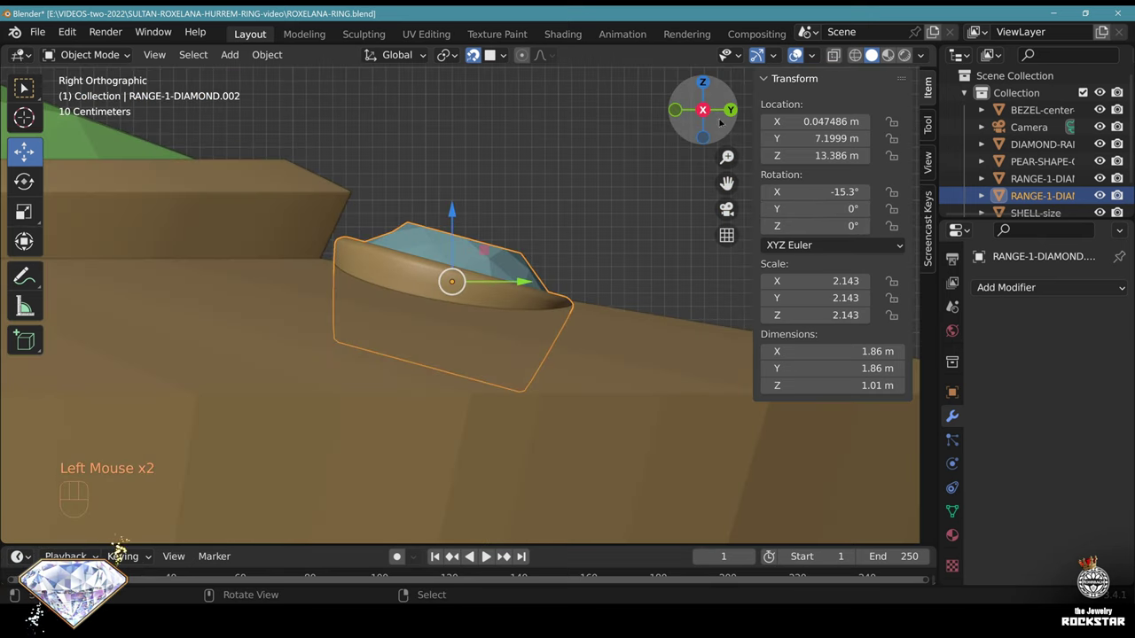
pyautogui.moveTo(825, 191); pyautogui.dragTo(847, 192)
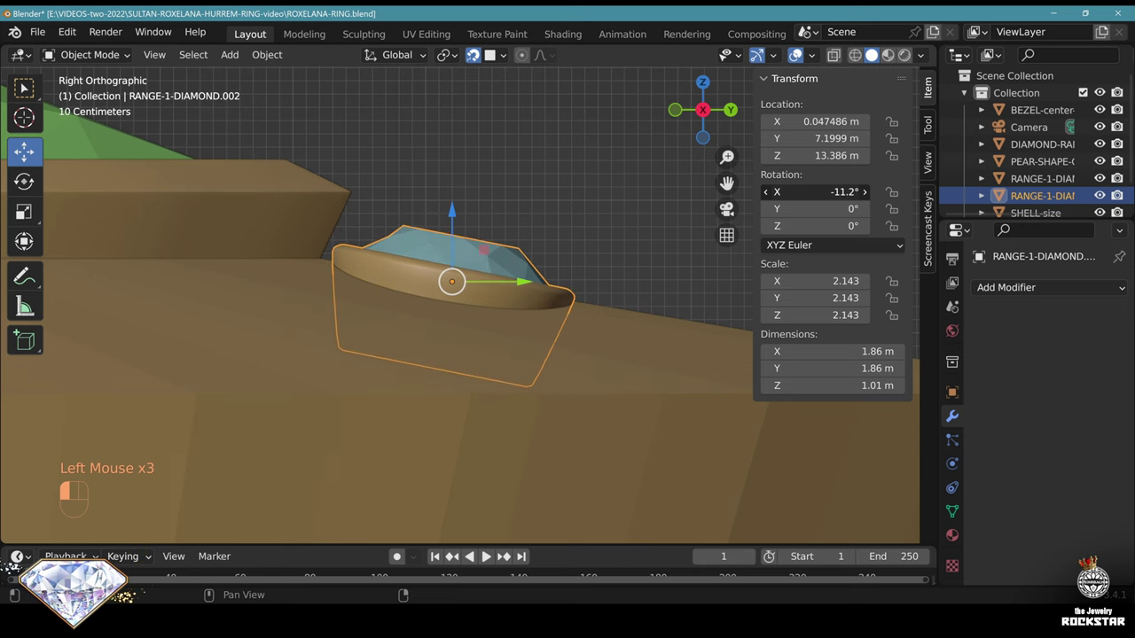
# Centre the tip diamond by setting its X location to 0 m, and save the file
pyautogui.click(824, 121)
pyautogui.write('0')
pyautogui.press('Return')
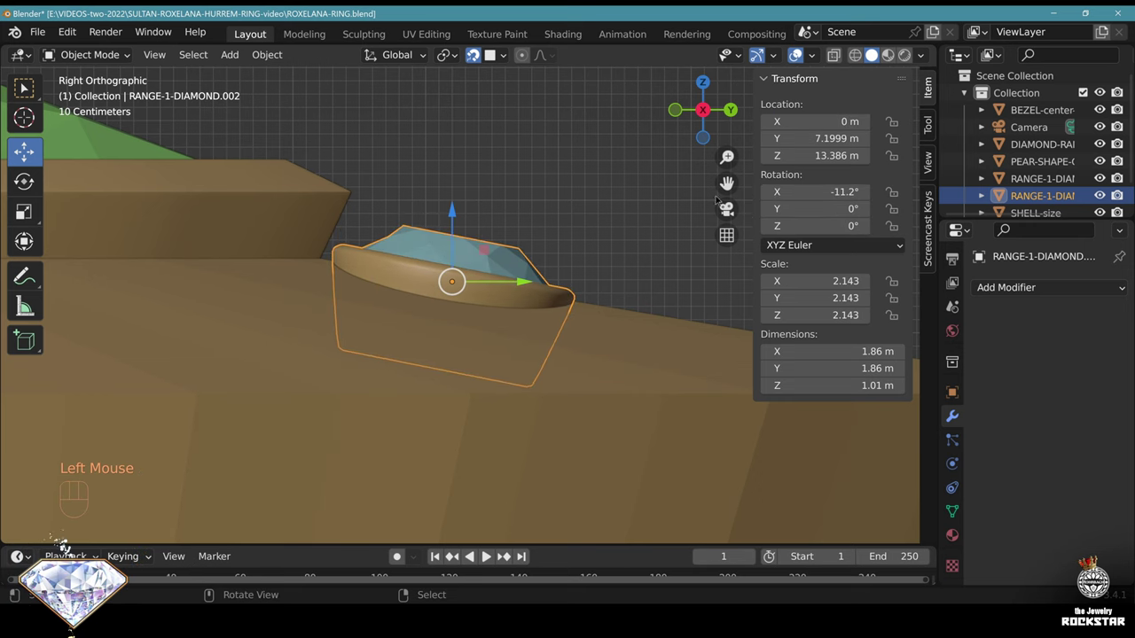
pyautogui.middleClick(630, 406)
pyautogui.scroll(-2, 630, 405)
pyautogui.press('KP_7')
pyautogui.hotkey('ctrl', 's')
# Duplicate the tip diamond and place the copy beside the emerald's tip at about X 1.38 m, Y 5.77 m
pyautogui.keyDown('shift'); pyautogui.moveTo(591, 400); pyautogui.dragTo(527, 338, button='middle'); pyautogui.keyUp('shift')
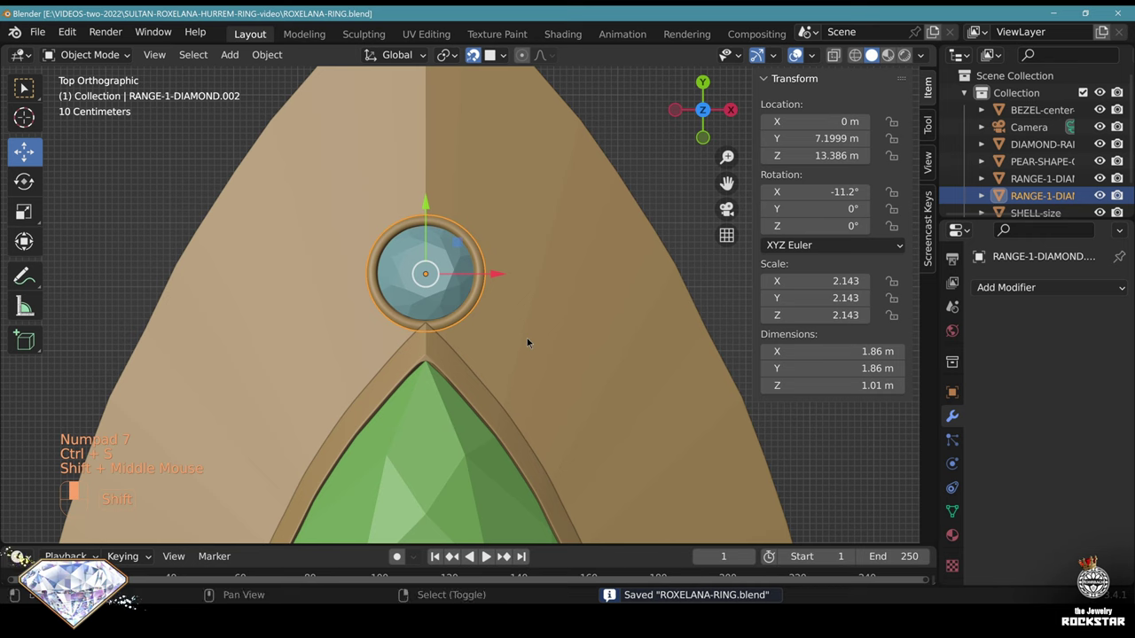
pyautogui.scroll(4, 526, 338)
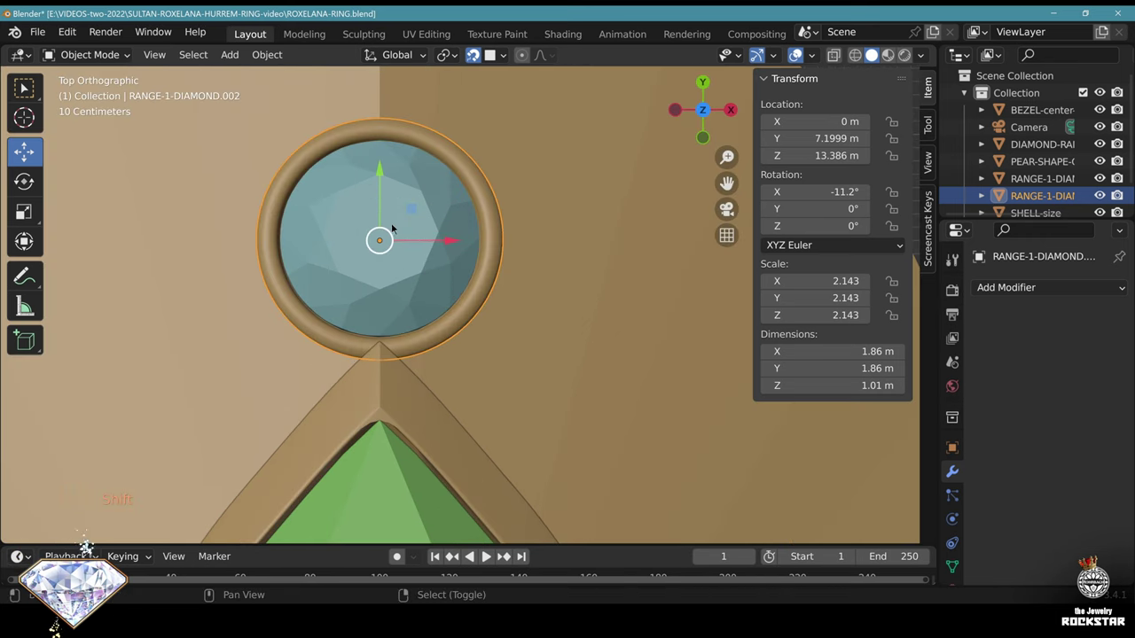
pyautogui.hotkey('shift', 'd')
pyautogui.click(572, 413)
# Add a Mirror modifier on the X axis to the duplicated diamond, using the shell as the mirror object
pyautogui.click(1039, 288)
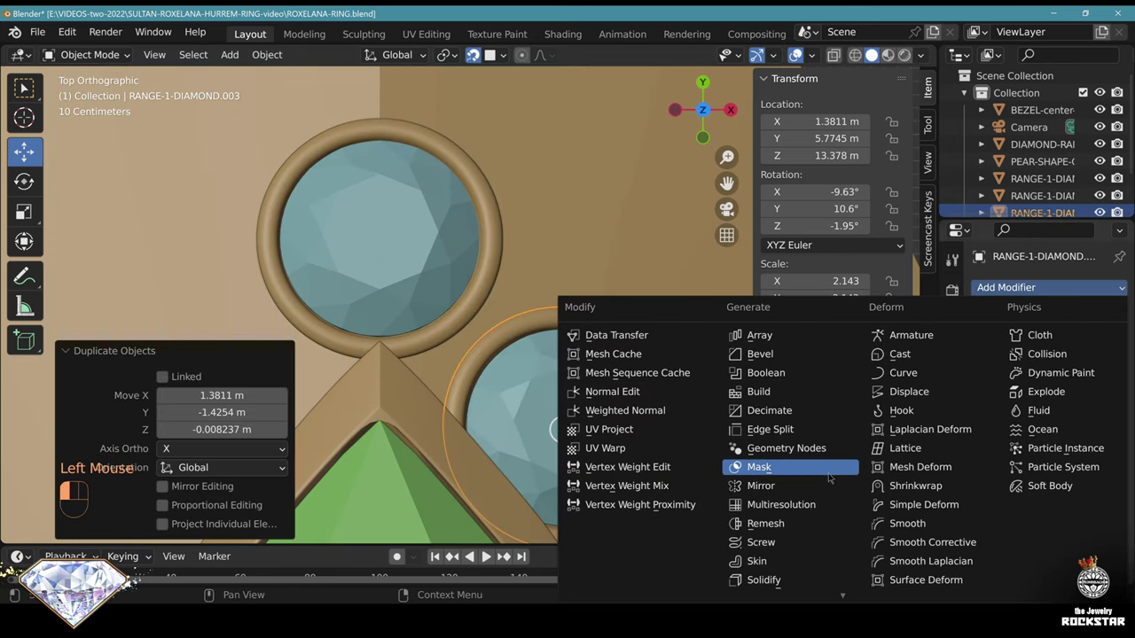
pyautogui.click(759, 486)
pyautogui.scroll(-2, 567, 399)
pyautogui.click(1094, 404)
pyautogui.click(672, 410)
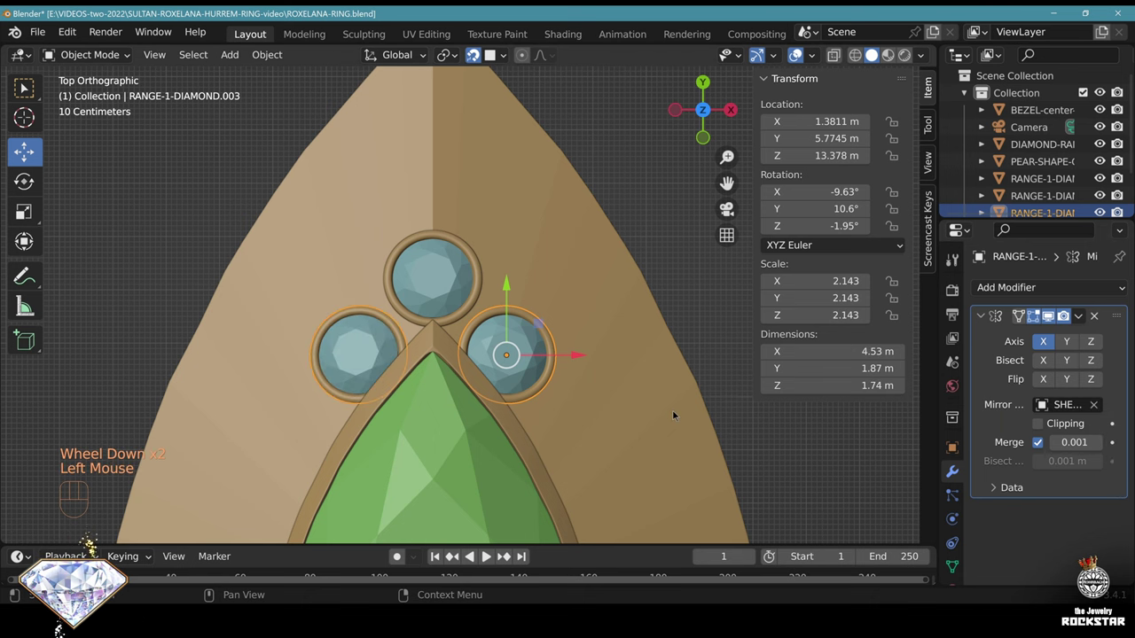
# Reposition the mirrored diamond next to the tip diamond, outside the emerald's bezel, at about X 1.5 m, Y 6.03 m
pyautogui.scroll(3, 674, 412)
pyautogui.press('g')
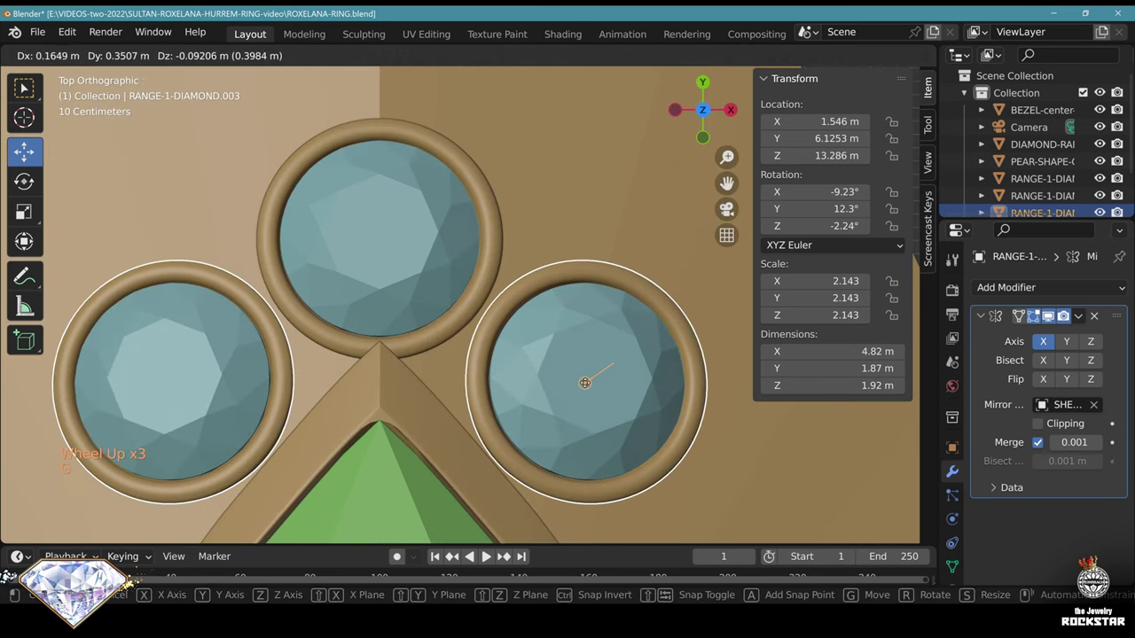
pyautogui.click(585, 403)
pyautogui.scroll(-3, 579, 475)
pyautogui.moveTo(579, 474); pyautogui.dragTo(537, 368, button='middle')
pyautogui.scroll(2, 376, 310)
pyautogui.press('g')
pyautogui.click(343, 346)
pyautogui.scroll(-2, 337, 350)
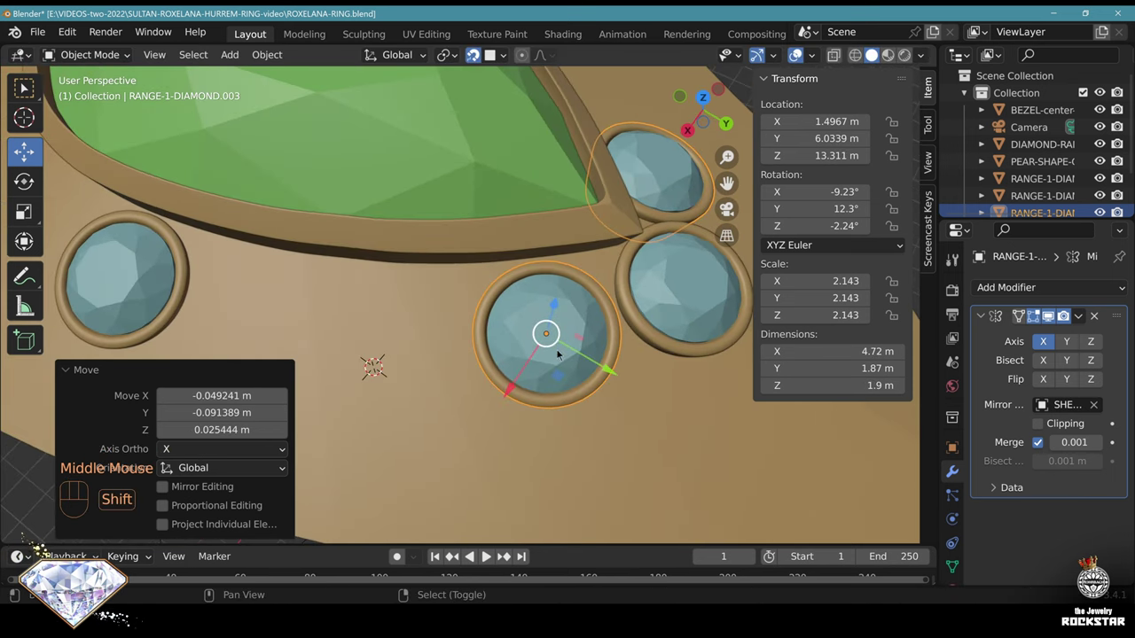
# Duplicate the mirrored diamond twice along the emerald's side, filling the gap to the first bezel-set diamond
pyautogui.hotkey('shift', 'd')
pyautogui.click(395, 342)
pyautogui.keyDown('shift'); pyautogui.moveTo(396, 341); pyautogui.dragTo(580, 326, button='middle'); pyautogui.keyUp('shift')
pyautogui.hotkey('shift', 'd')
pyautogui.click(448, 345)
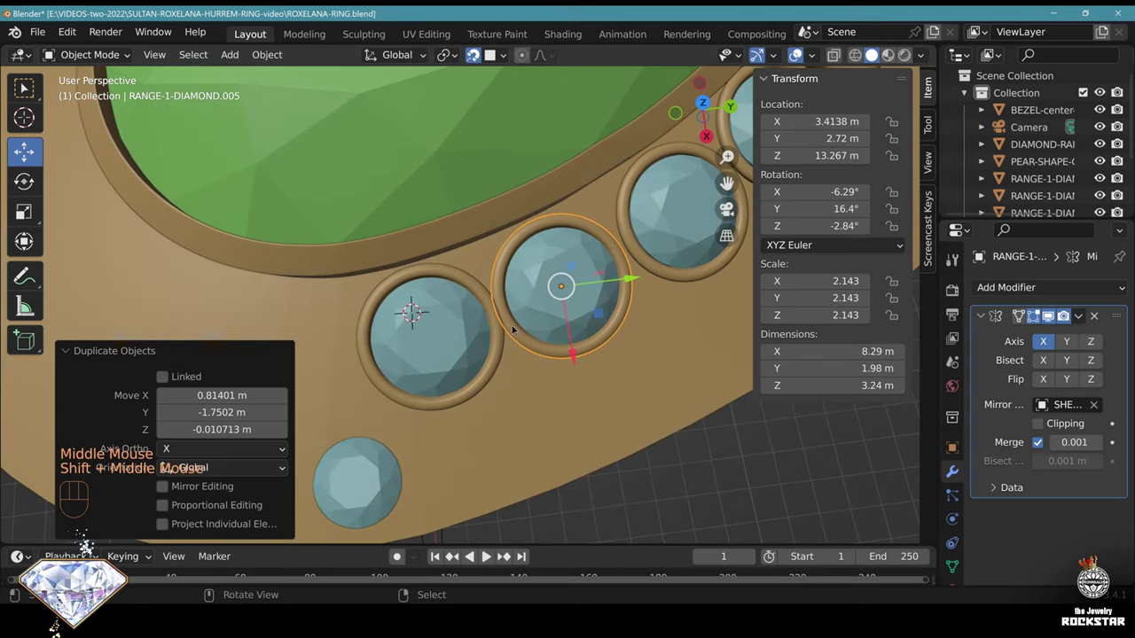
# Nudge the middle of the three mirrored side diamonds to even out the gaps, at about X 2.61 m, Y 4.47 m
pyautogui.rightClick(445, 336)
pyautogui.moveTo(446, 336); pyautogui.dragTo(424, 333, button='middle')
pyautogui.scroll(2, 425, 333)
pyautogui.press('g')
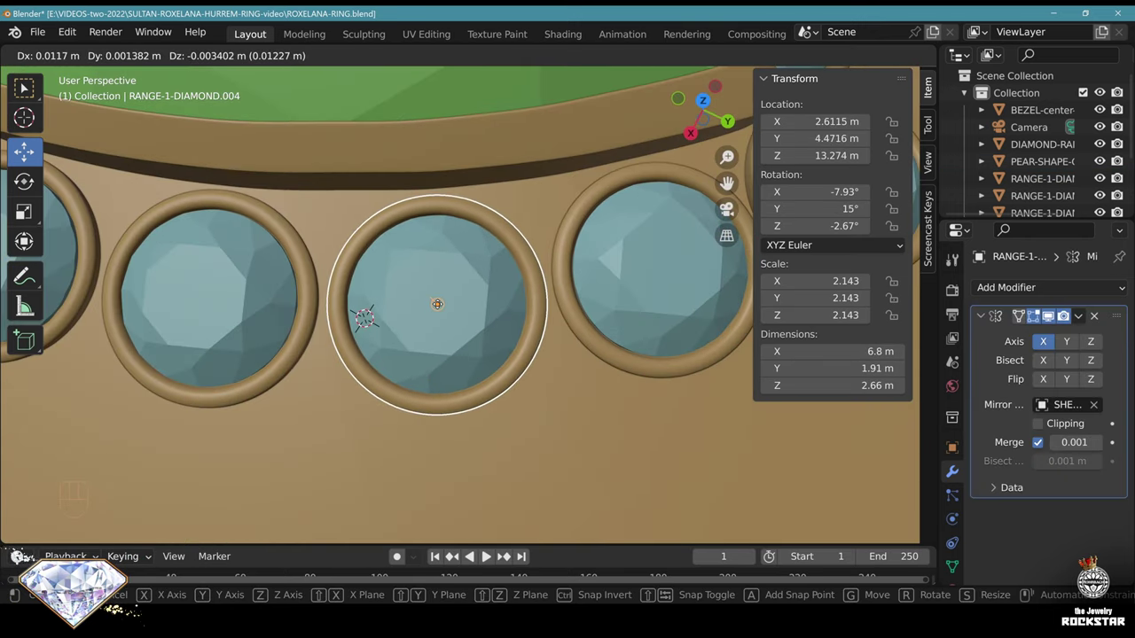
pyautogui.click(434, 330)
pyautogui.scroll(-2, 434, 330)
# Duplicate the unmirrored side diamond three times, placing the copies in a row around the emerald's rounded end
pyautogui.keyDown('shift'); pyautogui.moveTo(434, 330); pyautogui.dragTo(430, 342, button='middle'); pyautogui.keyUp('shift')
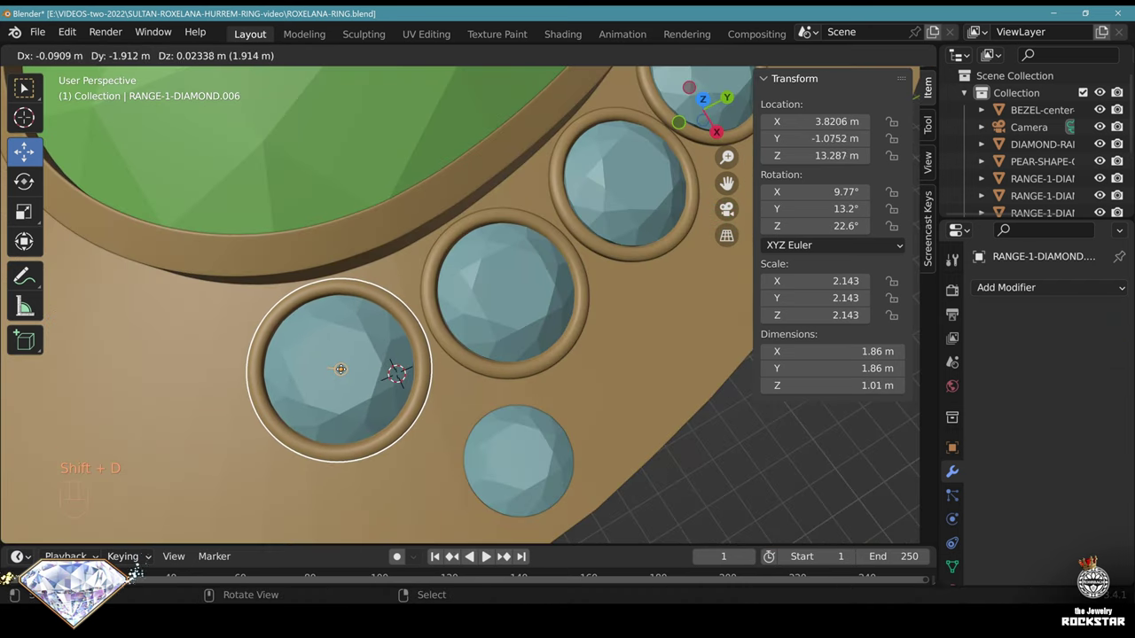
pyautogui.click(393, 374)
pyautogui.keyDown('shift'); pyautogui.moveTo(393, 373); pyautogui.dragTo(590, 388, button='middle'); pyautogui.keyUp('shift')
pyautogui.hotkey('shift', 'd')
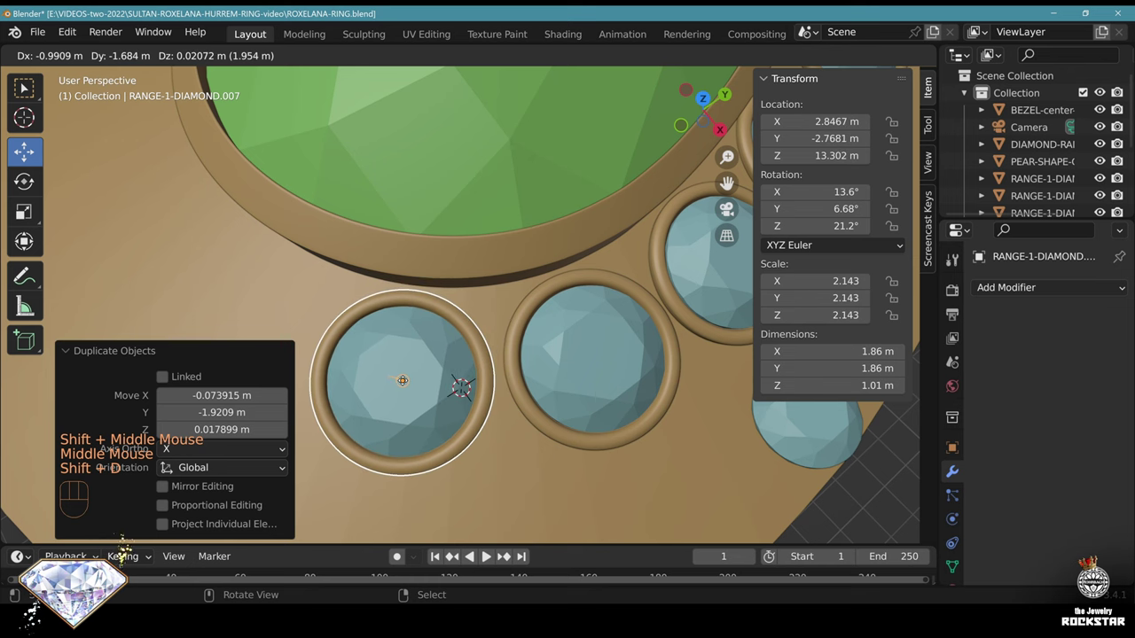
pyautogui.click(405, 381)
pyautogui.keyDown('shift'); pyautogui.moveTo(492, 403); pyautogui.dragTo(651, 390, button='middle'); pyautogui.keyUp('shift')
pyautogui.moveTo(651, 390); pyautogui.dragTo(643, 398, button='middle')
pyautogui.keyDown('shift'); pyautogui.moveTo(514, 359); pyautogui.dragTo(532, 346, button='middle'); pyautogui.keyUp('shift')
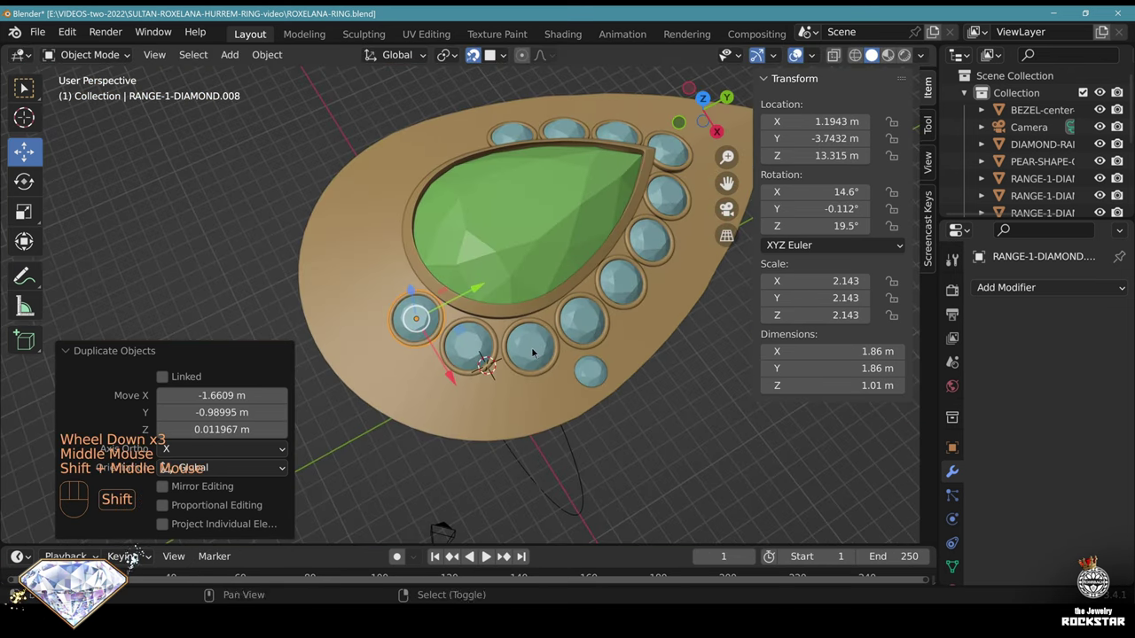
# Copy the Mirror modifier from the neighbouring side diamond to the four unmirrored diamonds around the emerald's rounded end
pyautogui.scroll(1, 561, 338)
pyautogui.scroll(1, 561, 338)
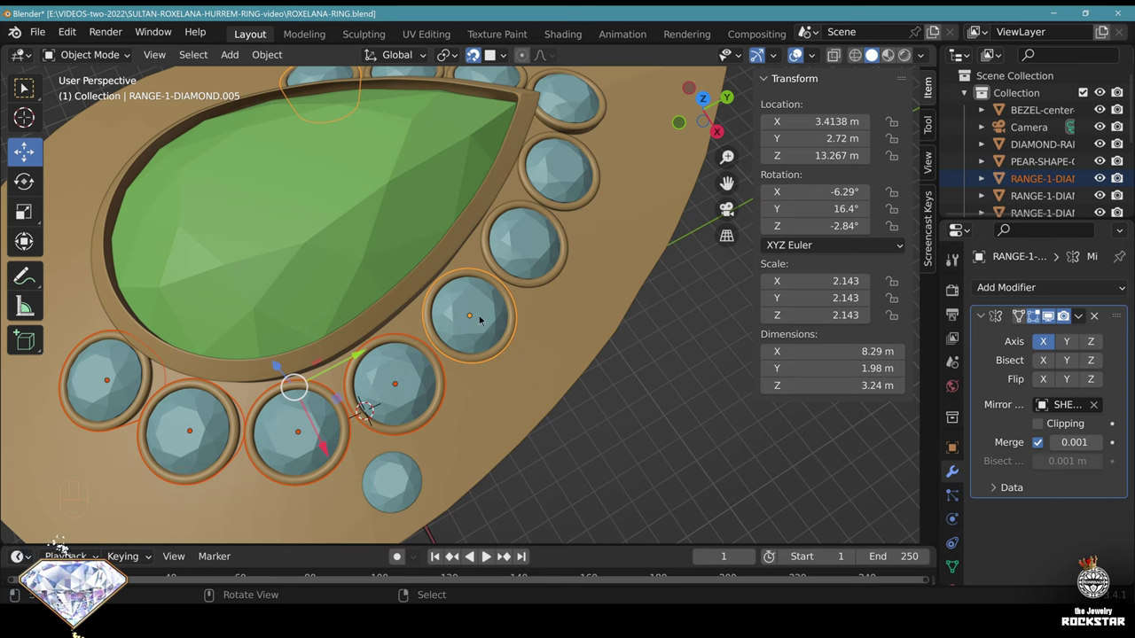
pyautogui.click(267, 54)
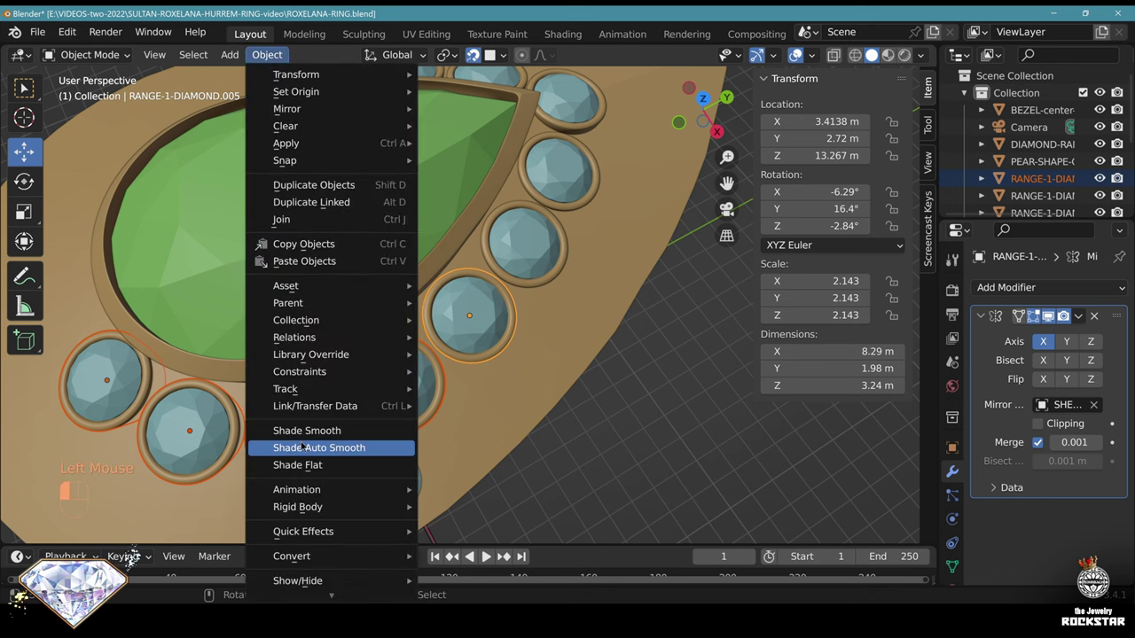
pyautogui.moveTo(360, 408)
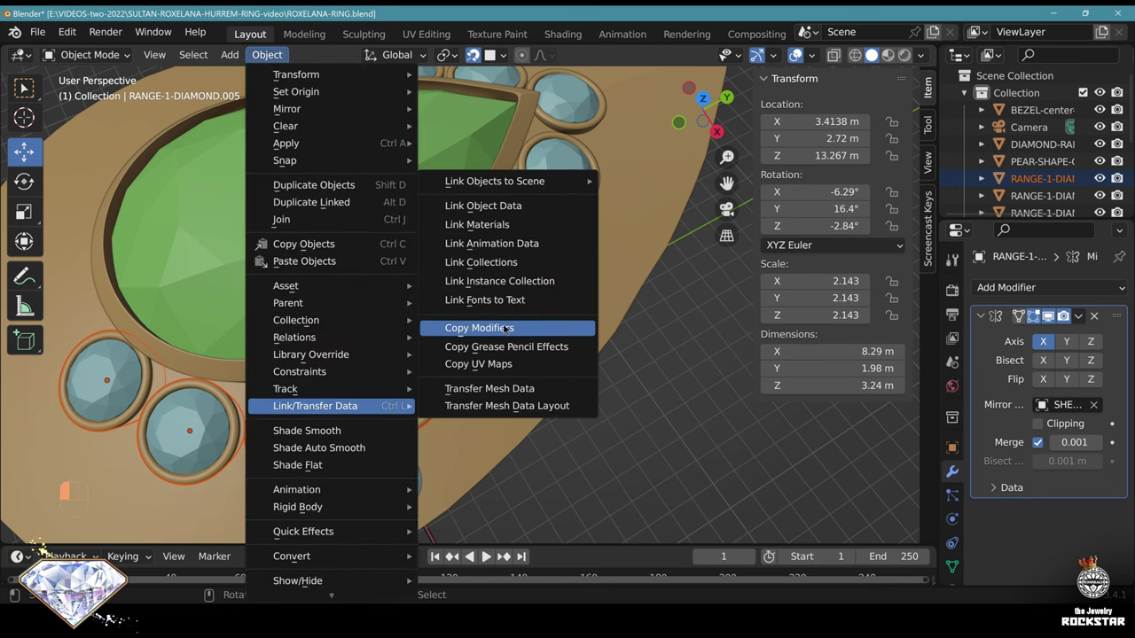
pyautogui.click(478, 327)
pyautogui.scroll(-2, 381, 355)
pyautogui.moveTo(381, 355); pyautogui.dragTo(464, 413, button='middle')
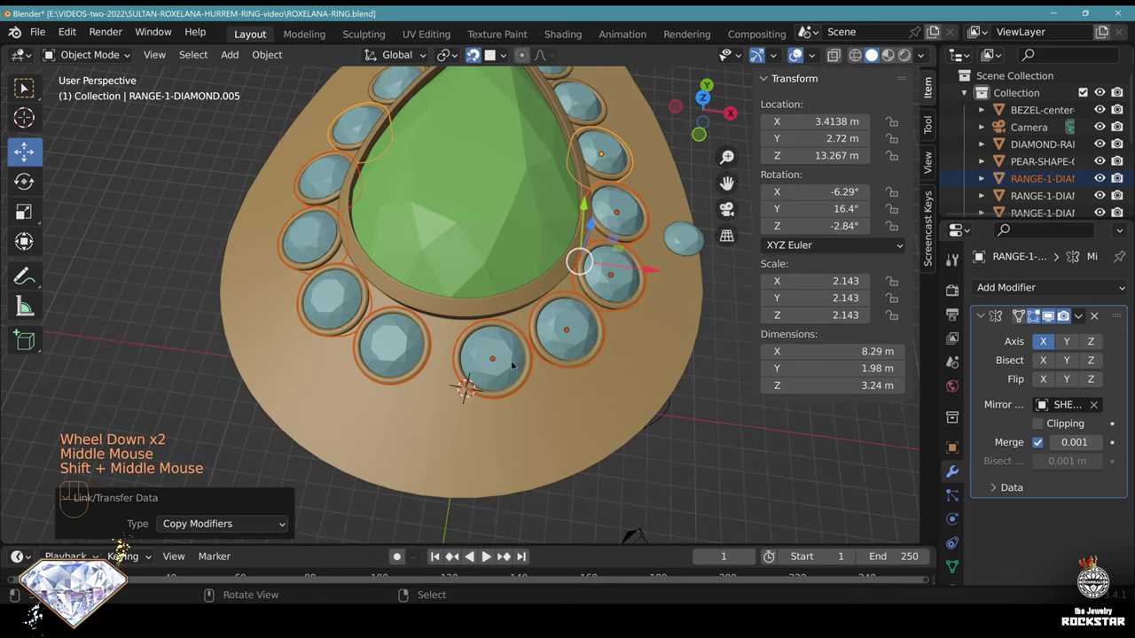
# Shift the three mirrored diamonds around the emerald's rounded end along the shell to even out their spacing
pyautogui.scroll(2, 464, 413)
pyautogui.rightClick(523, 419)
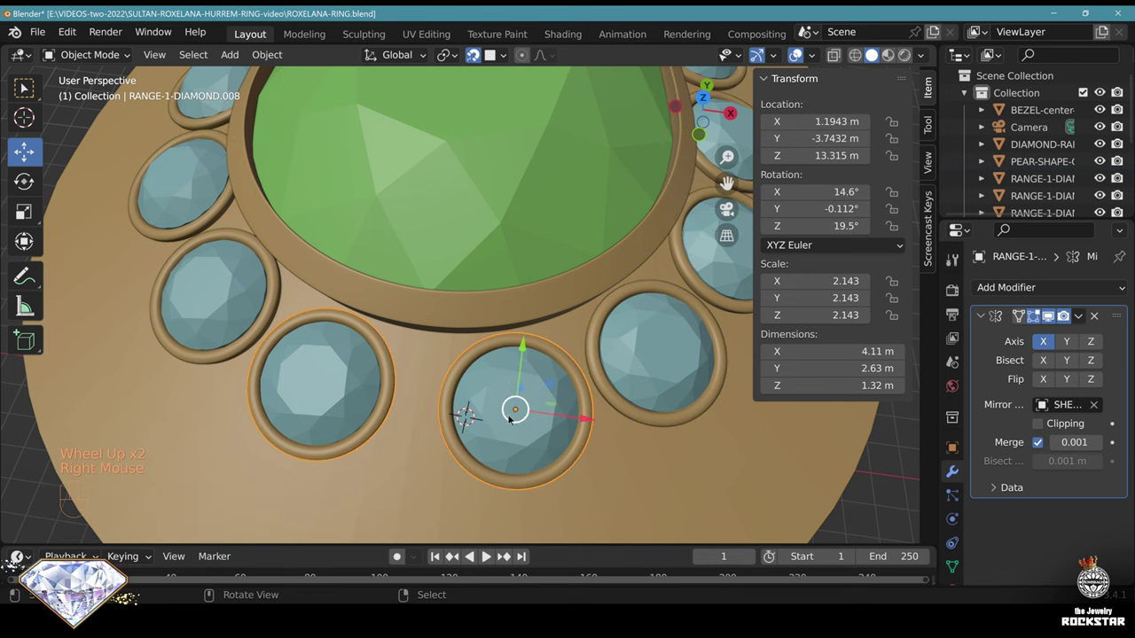
pyautogui.press('g')
pyautogui.click(492, 424)
pyautogui.keyDown('shift'); pyautogui.moveTo(491, 424); pyautogui.dragTo(490, 381, button='middle'); pyautogui.keyUp('shift')
pyautogui.moveTo(489, 381); pyautogui.dragTo(454, 367, button='middle')
pyautogui.rightClick(456, 347)
pyautogui.press('g')
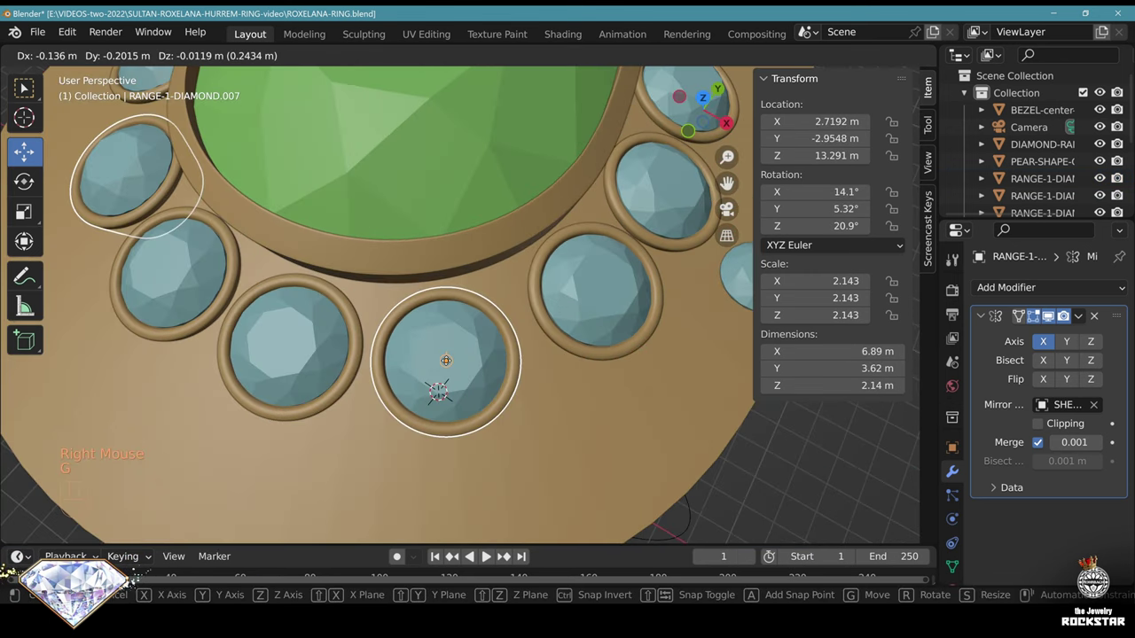
pyautogui.rightClick(572, 384)
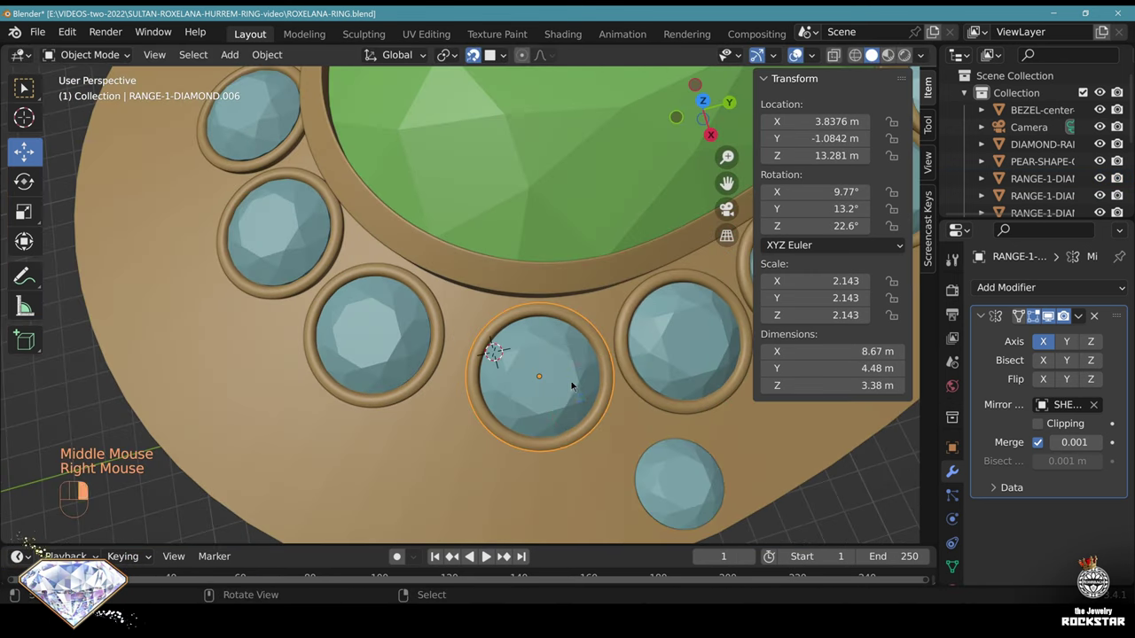
pyautogui.press('g')
pyautogui.click(528, 378)
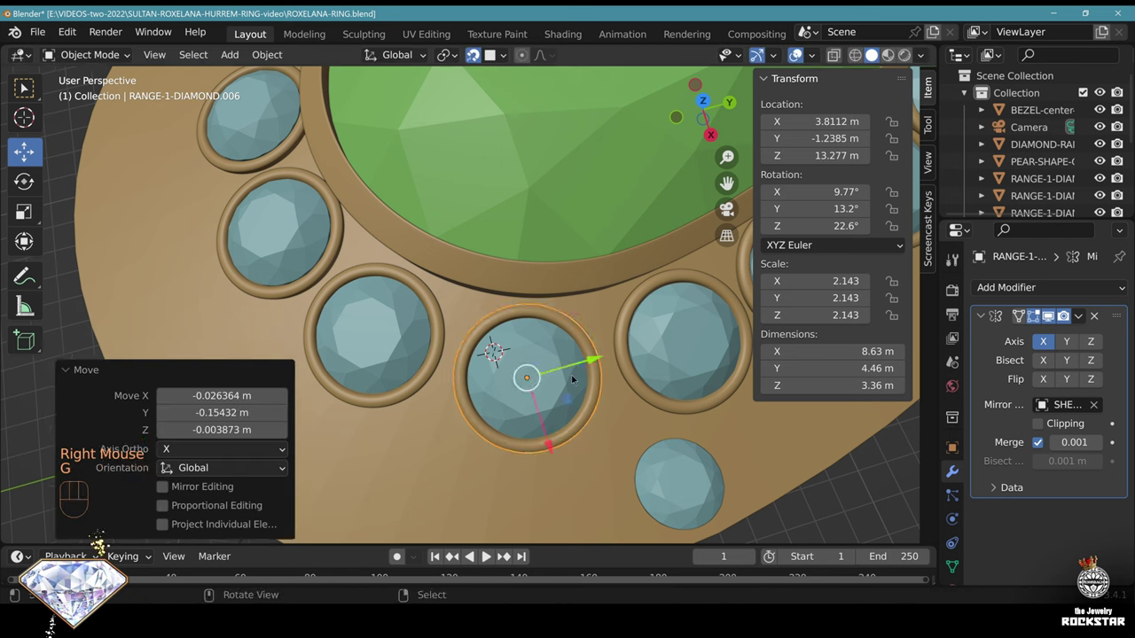
# Nudge the mirrored side diamonds along the shell to even their gaps, placing the first at about X 3.95 m, Y 0.73 m
pyautogui.moveTo(572, 380); pyautogui.dragTo(532, 355, button='middle')
pyautogui.keyDown('shift'); pyautogui.moveTo(532, 354); pyautogui.dragTo(481, 337, button='middle'); pyautogui.keyUp('shift')
pyautogui.rightClick(543, 383)
pyautogui.press('g')
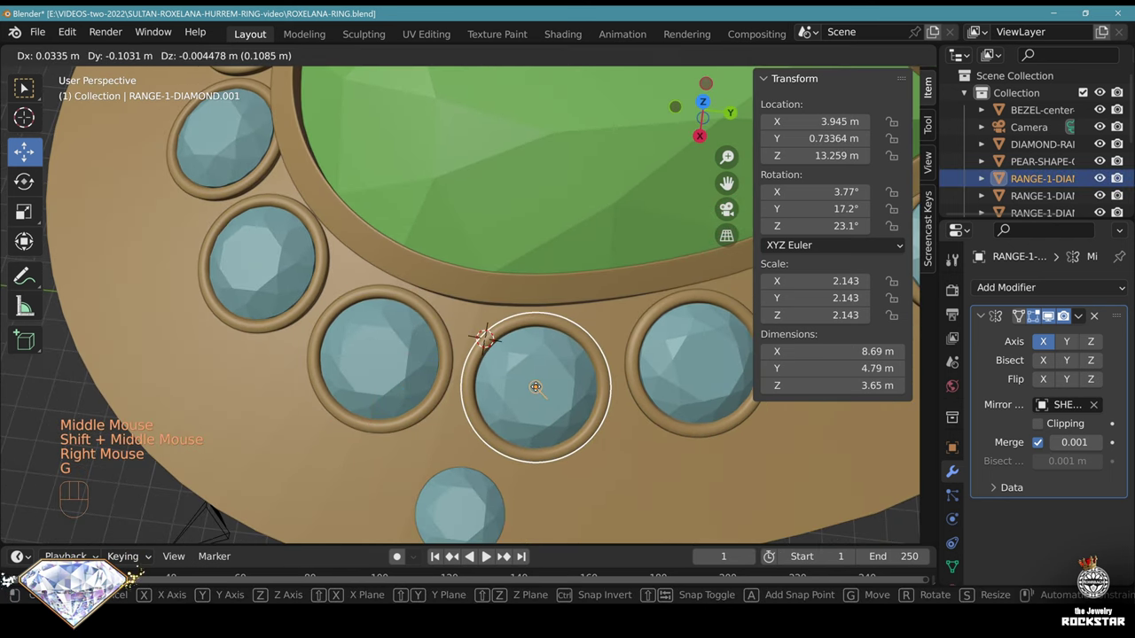
pyautogui.click(537, 388)
pyautogui.scroll(-2, 589, 394)
pyautogui.keyDown('shift'); pyautogui.moveTo(589, 394); pyautogui.dragTo(559, 315, button='middle'); pyautogui.keyUp('shift')
pyautogui.scroll(2, 453, 377)
pyautogui.scroll(2, 348, 312)
pyautogui.rightClick(478, 314)
pyautogui.press('g')
pyautogui.click(335, 312)
# Move the side diamond nearer the emerald's pointed end to about X 2.66 m, Y 4.41 m to balance its gaps
pyautogui.rightClick(395, 311)
pyautogui.press('g')
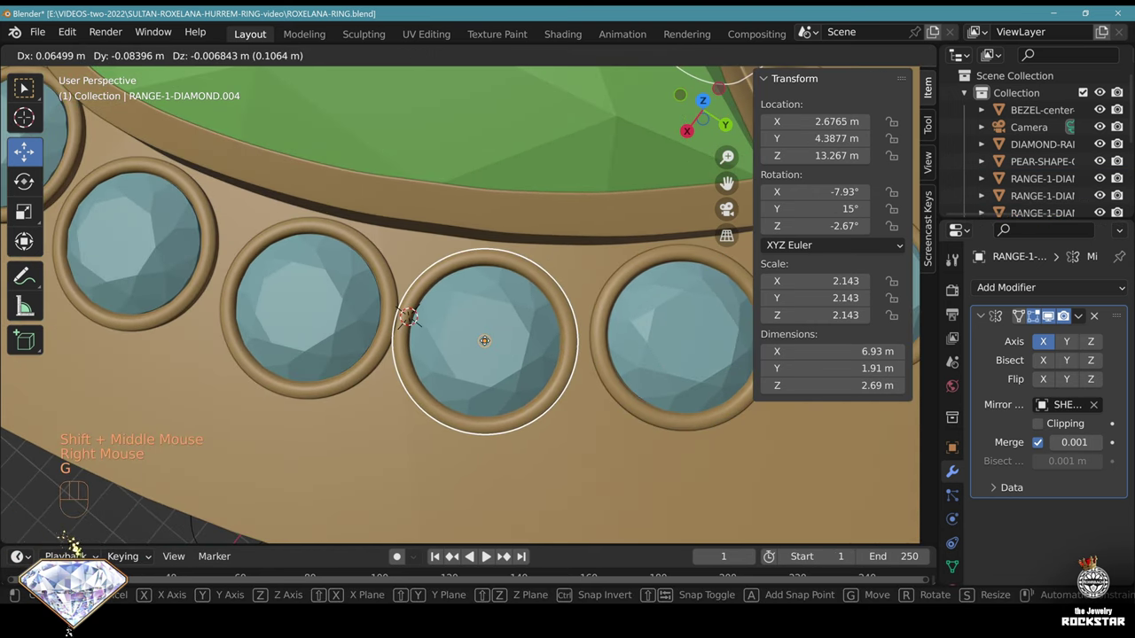
pyautogui.click(405, 317)
pyautogui.moveTo(405, 317)
pyautogui.mouseDown(button='middle')
pyautogui.moveTo(439, 365)
pyautogui.moveTo(396, 317)
pyautogui.mouseUp(button='middle')
pyautogui.press('g')
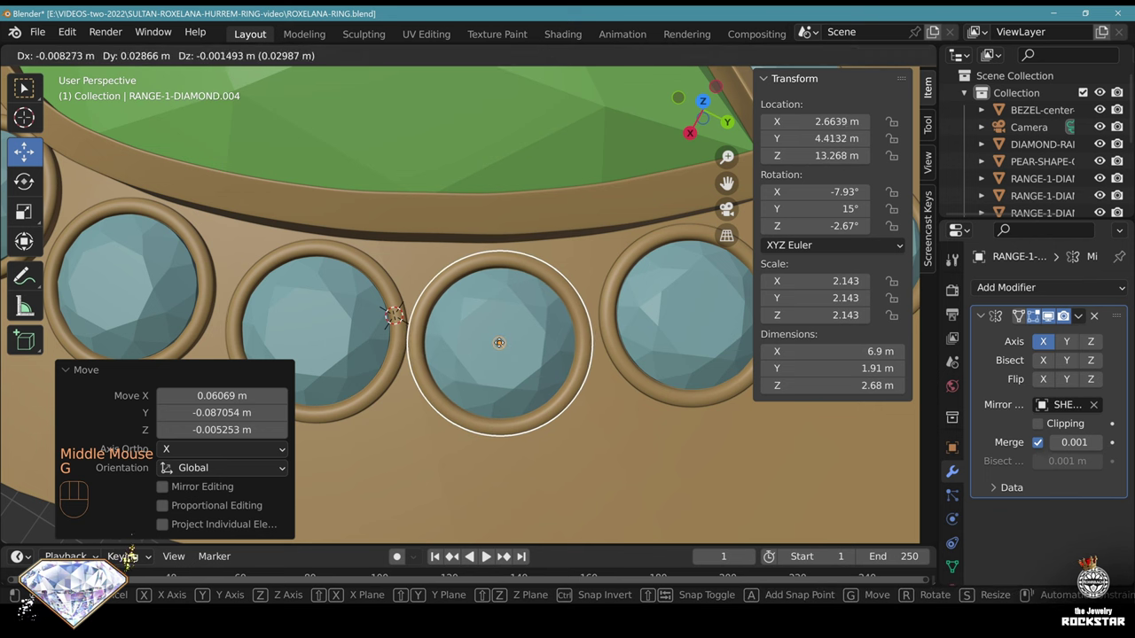
pyautogui.click(499, 342)
# Shift the remaining neighbouring mirrored diamonds slightly along the shell to finish evening out the row
pyautogui.keyDown('shift'); pyautogui.moveTo(500, 343); pyautogui.dragTo(620, 362, button='middle'); pyautogui.keyUp('shift')
pyautogui.rightClick(585, 362)
pyautogui.press('g')
pyautogui.click(563, 363)
pyautogui.rightClick(561, 348)
pyautogui.keyDown('shift'); pyautogui.moveTo(620, 362); pyautogui.dragTo(558, 355, button='middle'); pyautogui.keyUp('shift')
pyautogui.press('g')
pyautogui.click(561, 350)
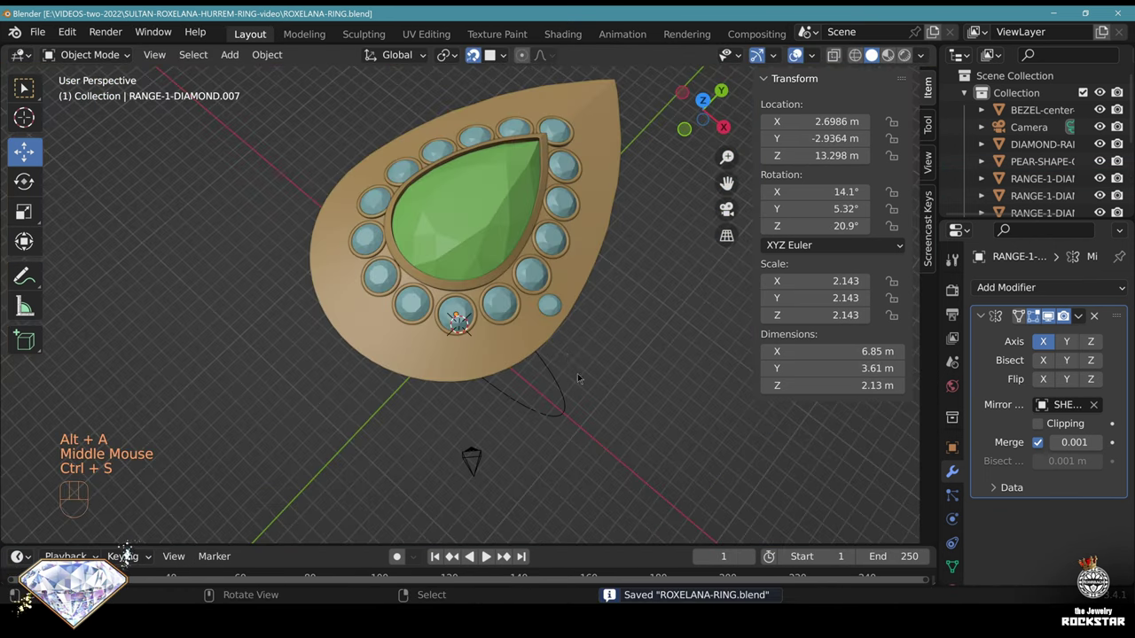
# Move the small loose diamond onto the shell's centreline, just beyond the round diamond at the emerald's pointed end
pyautogui.moveTo(577, 373); pyautogui.dragTo(550, 239, button='middle')
pyautogui.scroll(2, 592, 280)
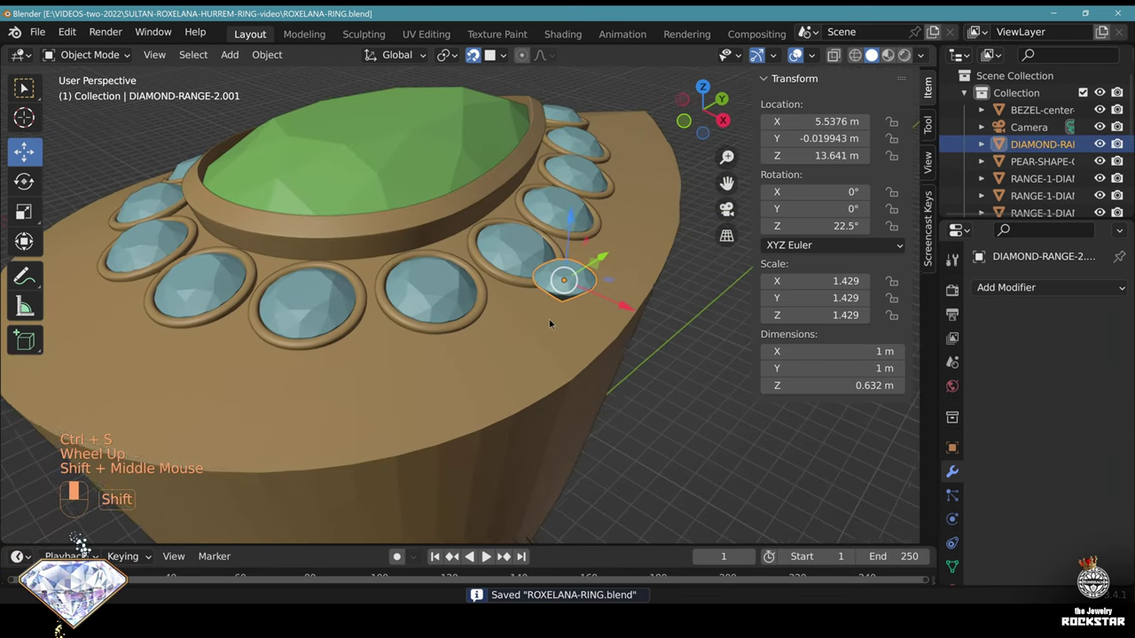
pyautogui.scroll(1, 590, 294)
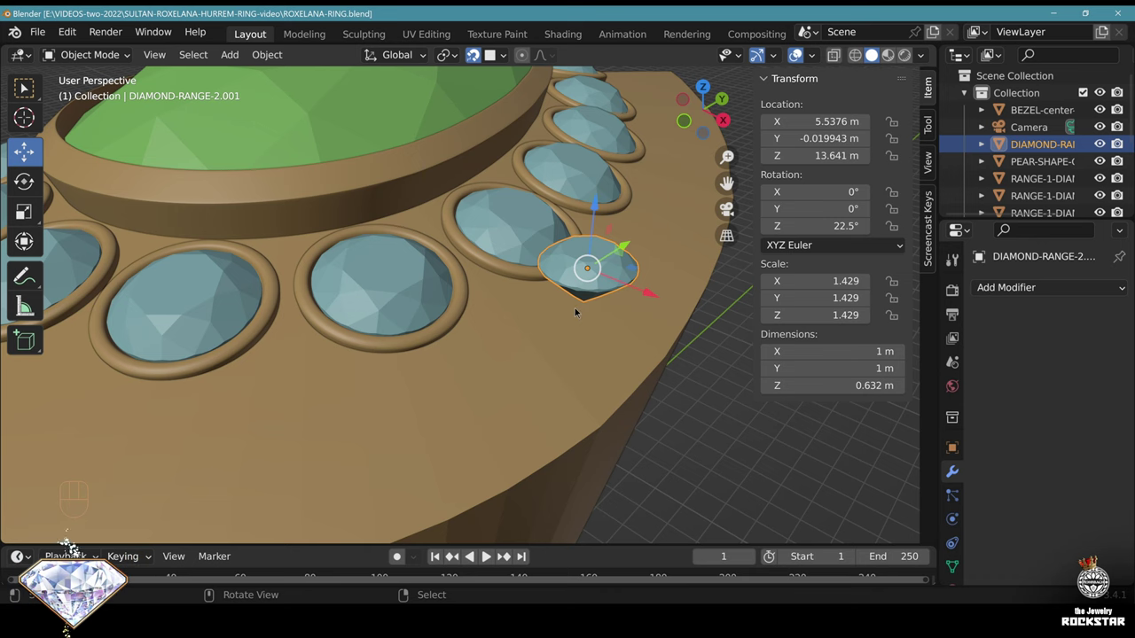
pyautogui.press('KP_7')
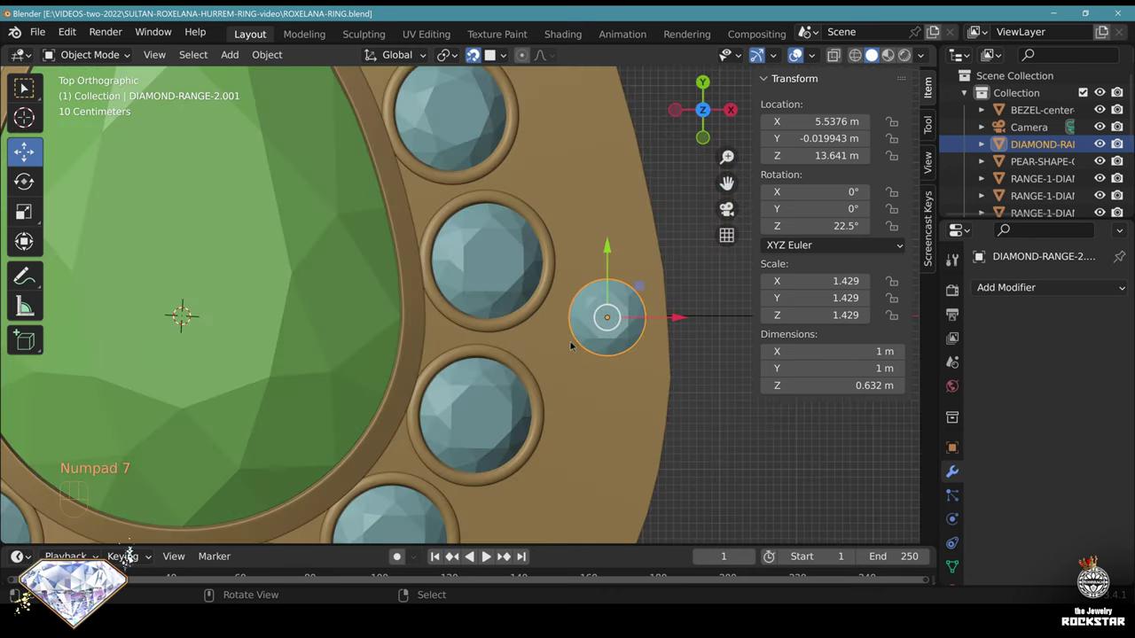
pyautogui.scroll(-2, 583, 353)
pyautogui.scroll(2, 583, 353)
pyautogui.scroll(-5, 583, 353)
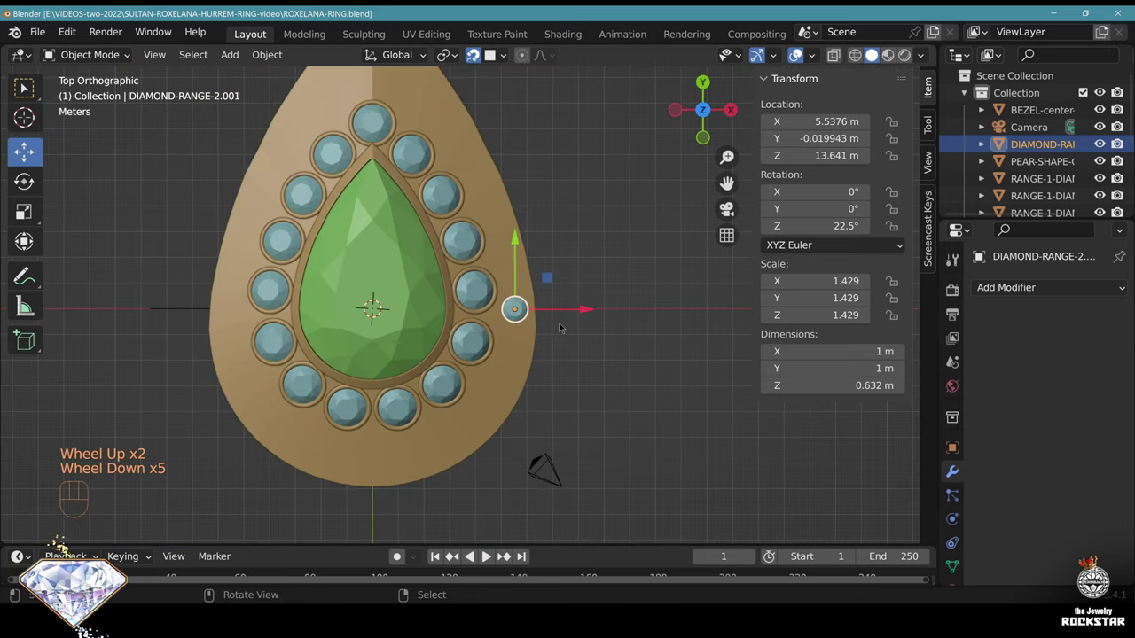
pyautogui.scroll(2, 567, 319)
pyautogui.scroll(-1, 558, 298)
pyautogui.keyDown('shift'); pyautogui.moveTo(557, 299); pyautogui.dragTo(600, 478, button='middle'); pyautogui.keyUp('shift')
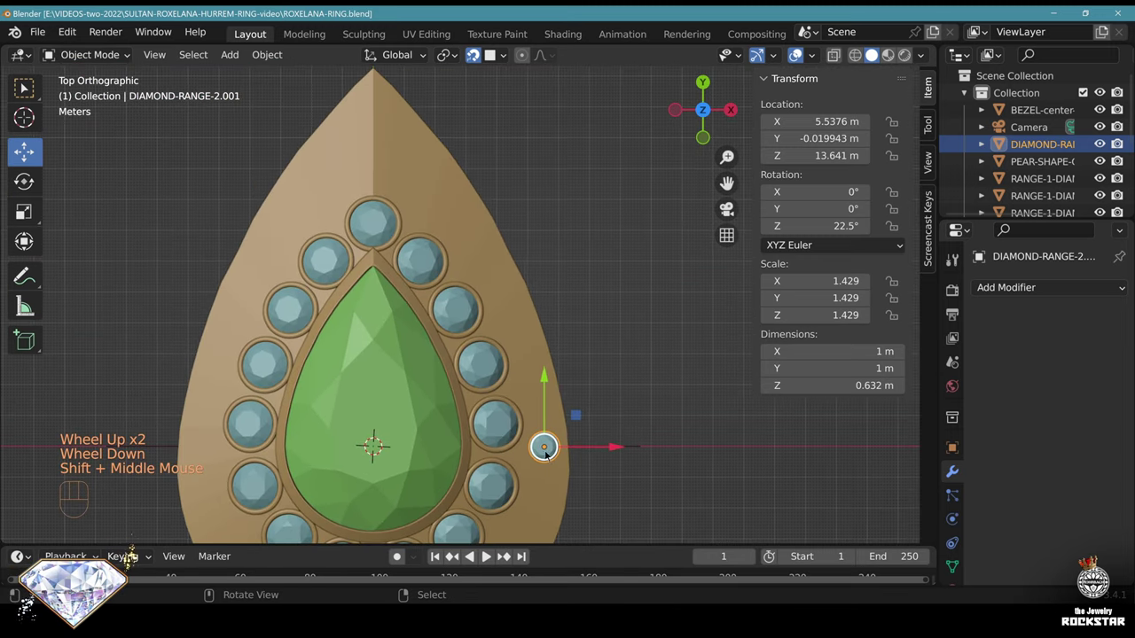
pyautogui.press('g')
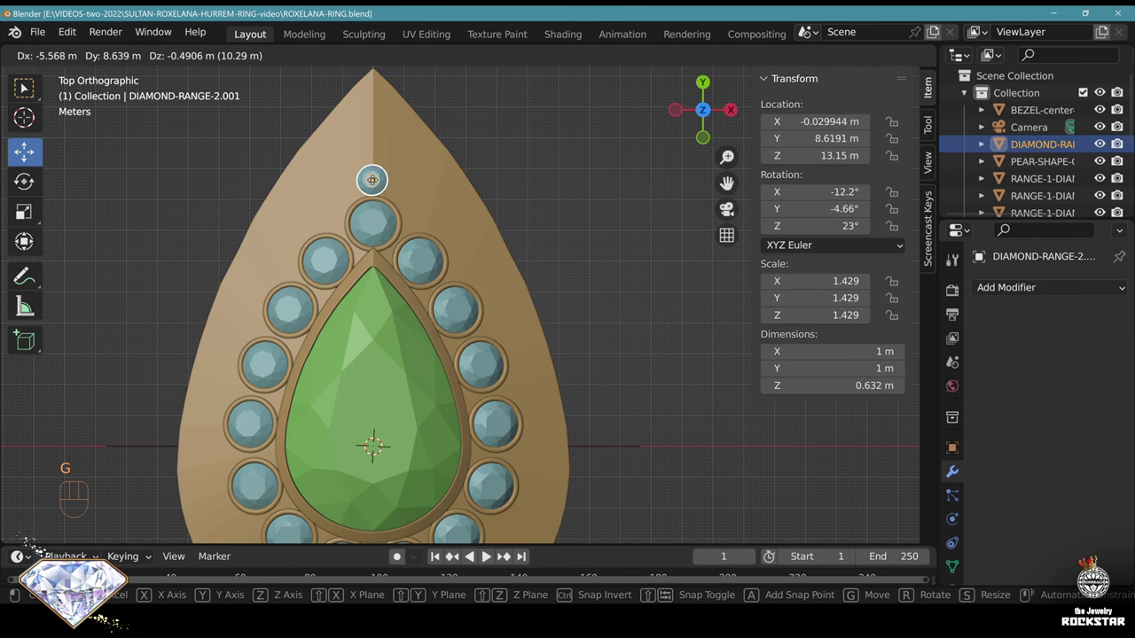
pyautogui.click(373, 172)
pyautogui.keyDown('shift'); pyautogui.moveTo(372, 172); pyautogui.dragTo(447, 279, button='middle'); pyautogui.keyUp('shift')
pyautogui.scroll(3, 445, 266)
pyautogui.scroll(2, 448, 279)
pyautogui.scroll(-4, 492, 311)
pyautogui.moveTo(492, 310); pyautogui.dragTo(535, 385, button='middle')
# Duplicate the gold shell in place and turn snapping off
pyautogui.rightClick(535, 382)
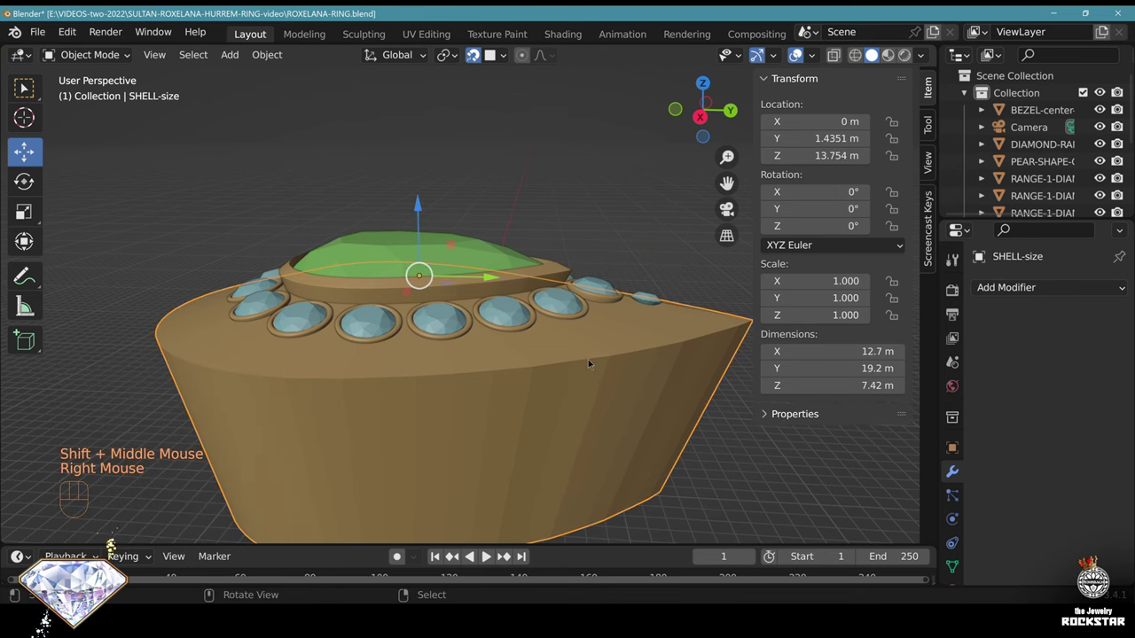
pyautogui.press('ctrl')
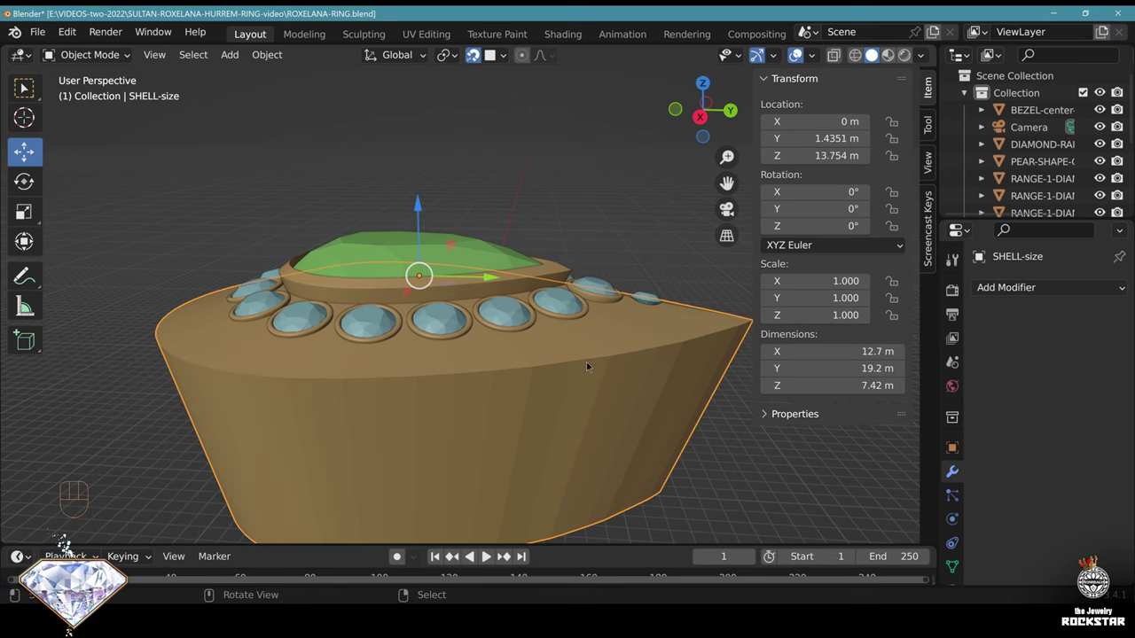
pyautogui.hotkey('shift', 'd')
pyautogui.rightClick(583, 370)
pyautogui.scroll(-2, 1033, 160)
pyautogui.moveTo(1033, 177); pyautogui.dragTo(1033, 102, button='middle')
pyautogui.click(473, 55)
pyautogui.click(435, 229)
pyautogui.hotkey('ctrl', 'z')
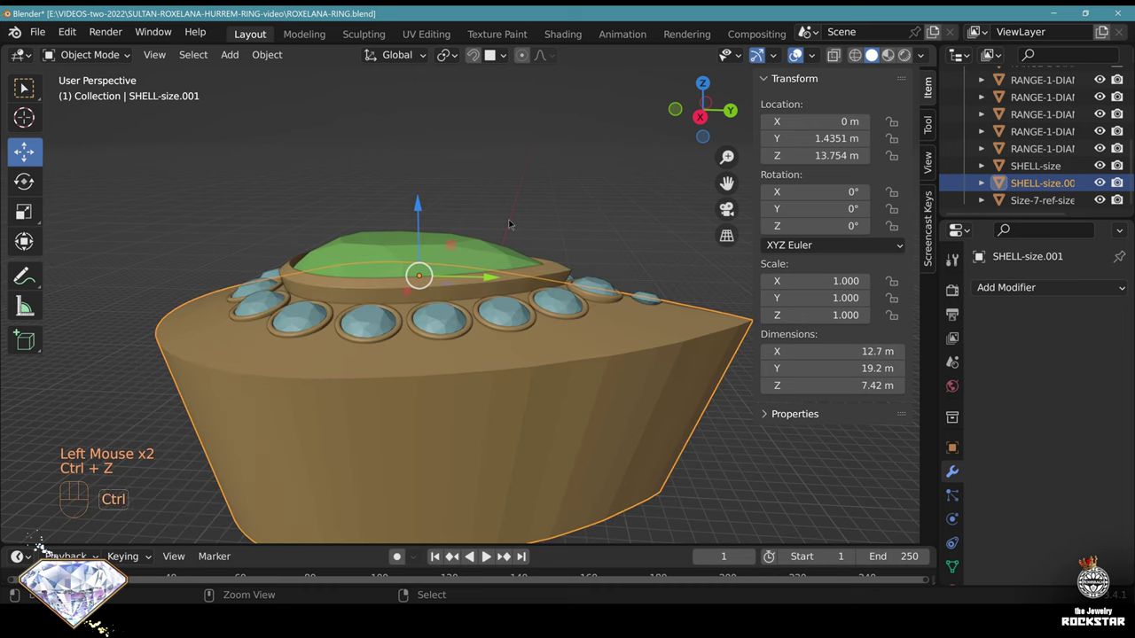
# Delete all geometry of the shell copy except its bottom edge loop
pyautogui.press('Tab')
pyautogui.hotkey('alt', 'z')
pyautogui.keyDown('shift'); pyautogui.moveTo(547, 312); pyautogui.dragTo(568, 281, button='middle'); pyautogui.keyUp('shift')
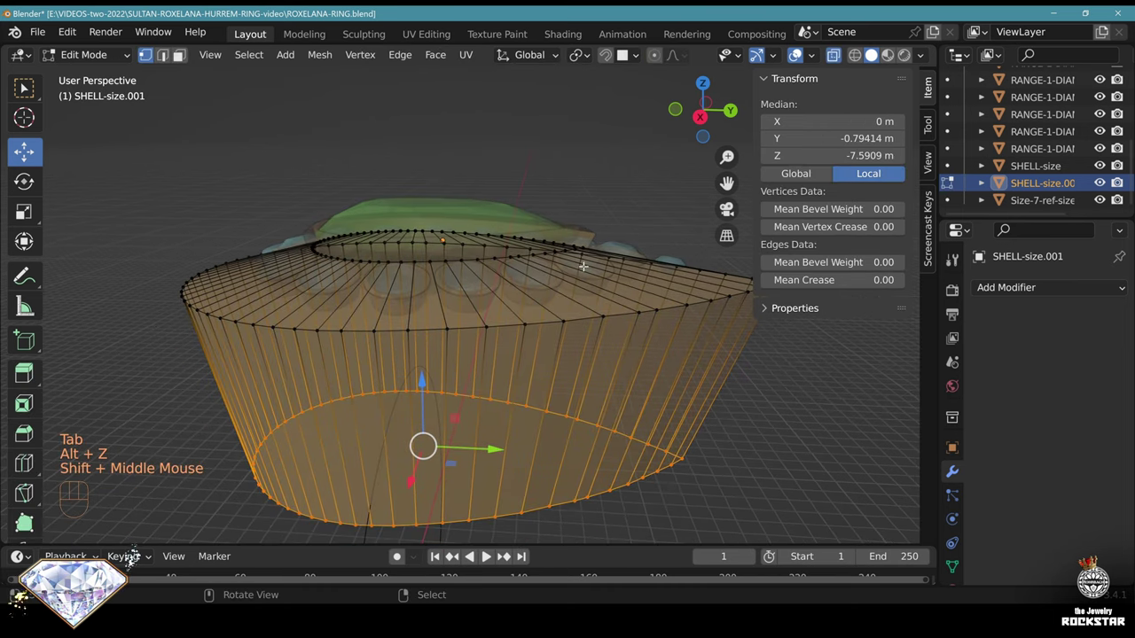
pyautogui.hotkey('ctrl', 'i')
pyautogui.press('Delete')
pyautogui.click(581, 215)
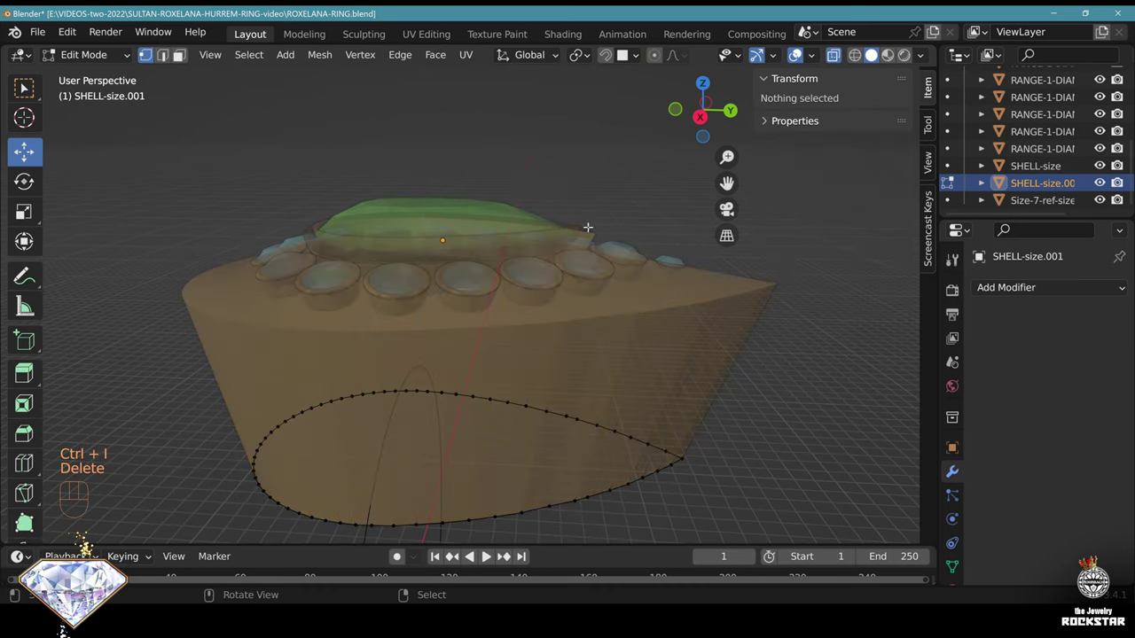
# Raise the remaining edge loop about 6.89 m along Z to the level of the diamond row
pyautogui.press('a')
pyautogui.moveTo(423, 382); pyautogui.dragTo(420, 199)
pyautogui.hotkey('alt', 'z')
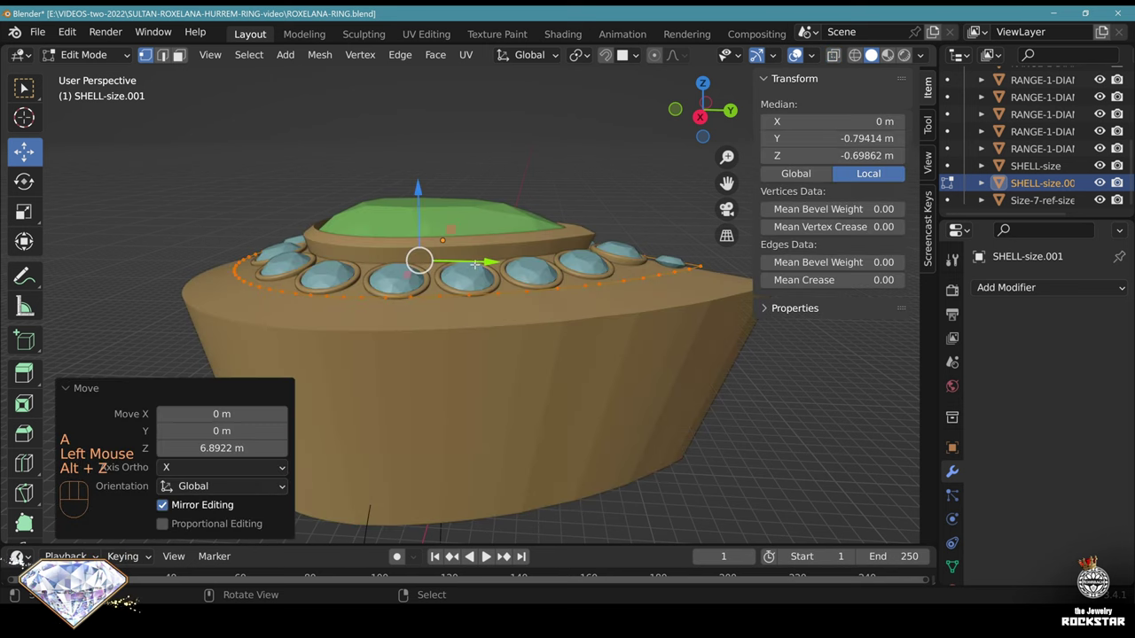
# Scale the loop to about 0.922 along Y and shift it along Y so it surrounds the diamond row
pyautogui.moveTo(496, 269); pyautogui.dragTo(595, 251, button='middle')
pyautogui.click(703, 88)
pyautogui.scroll(-1, 626, 249)
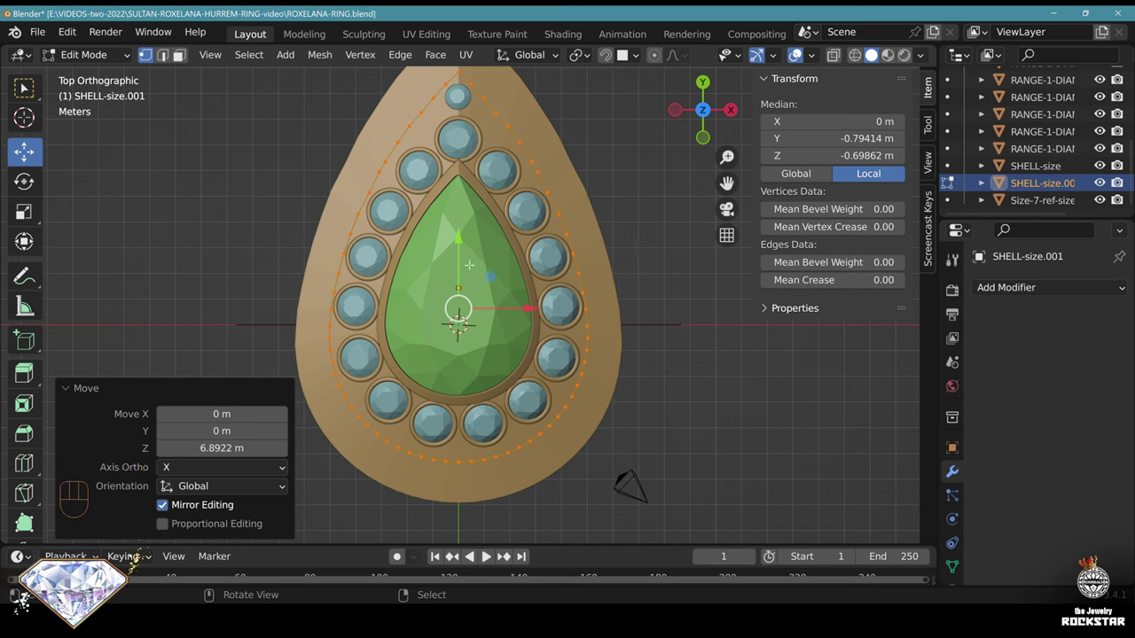
pyautogui.moveTo(458, 241); pyautogui.dragTo(463, 235)
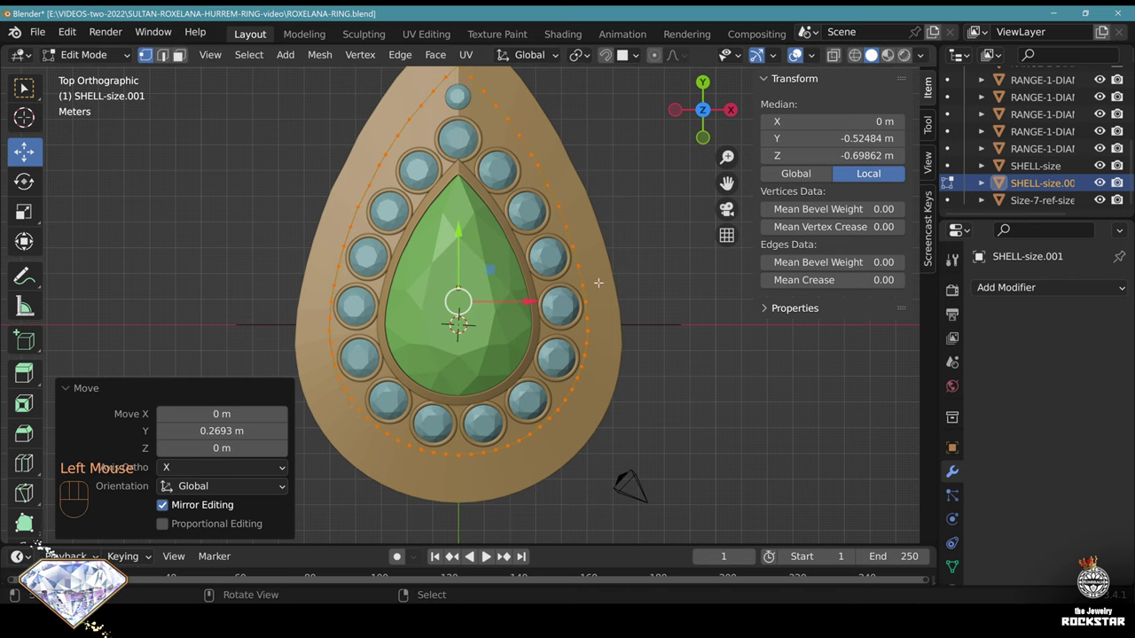
pyautogui.press('s')
pyautogui.press('y')
pyautogui.click(622, 300)
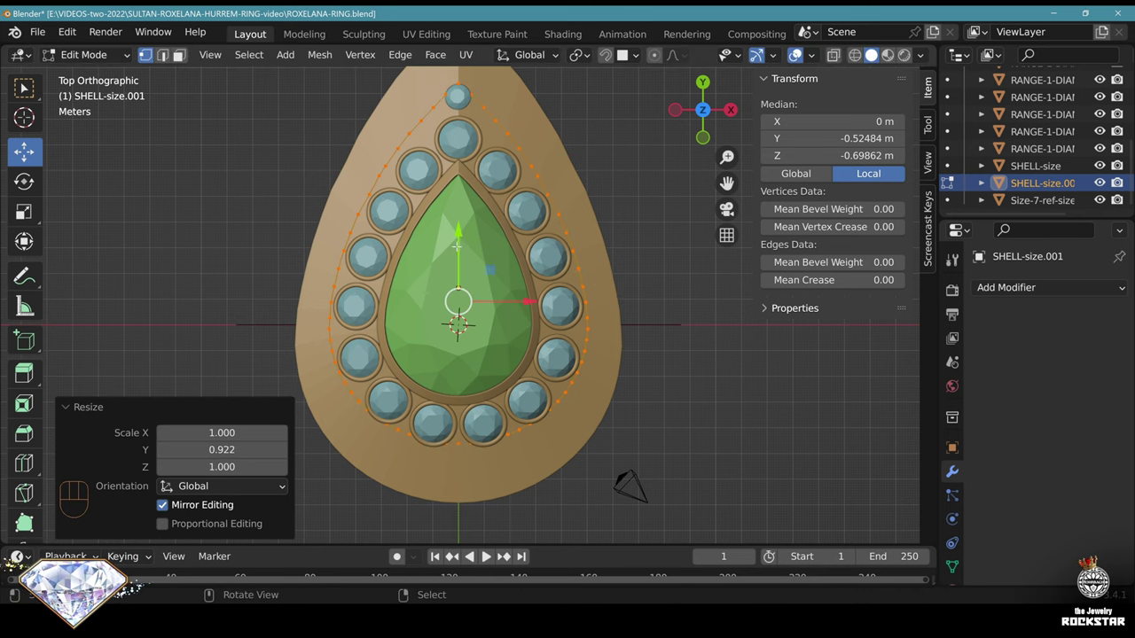
pyautogui.moveTo(460, 234); pyautogui.dragTo(460, 238)
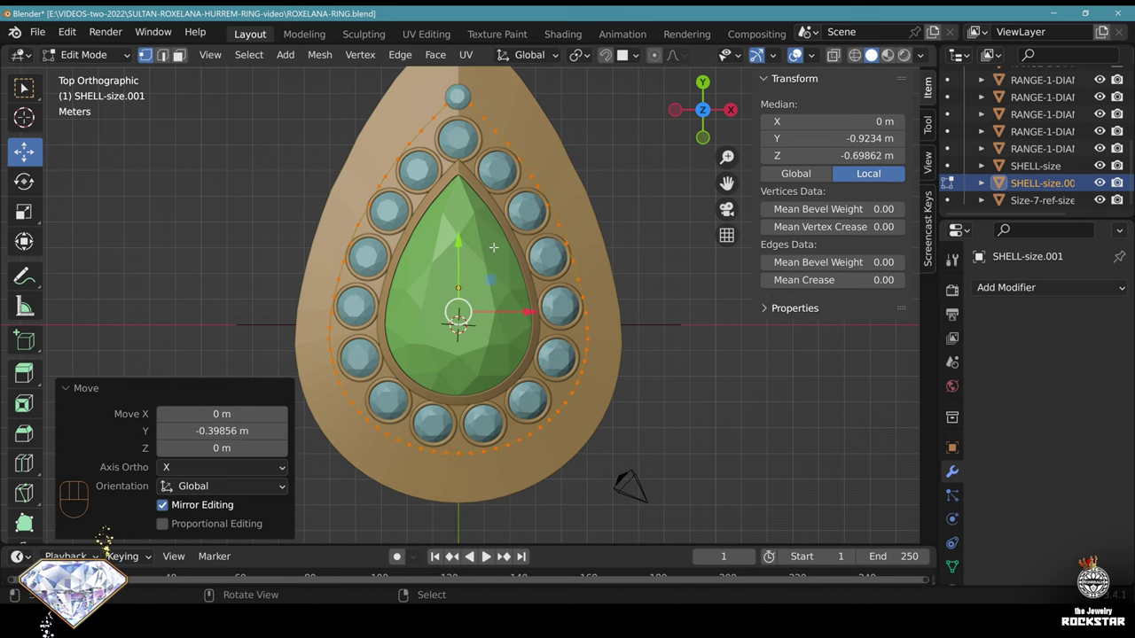
# Widen the loop to about 1.014 along X and lower it about 0.09 m onto the shell
pyautogui.press('s')
pyautogui.press('x')
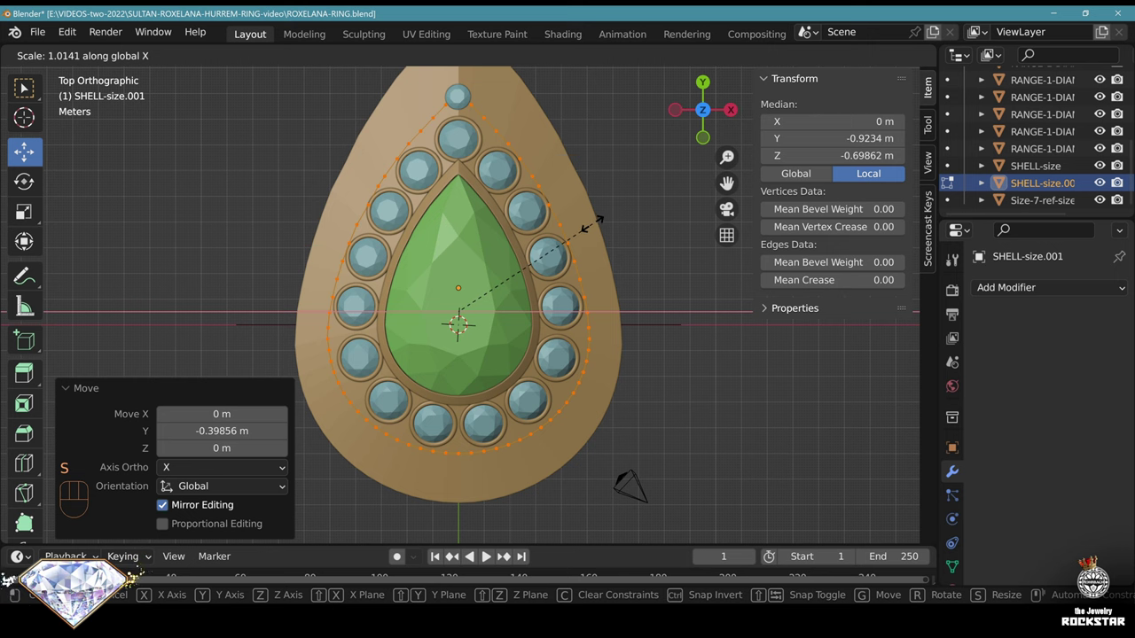
pyautogui.click(592, 223)
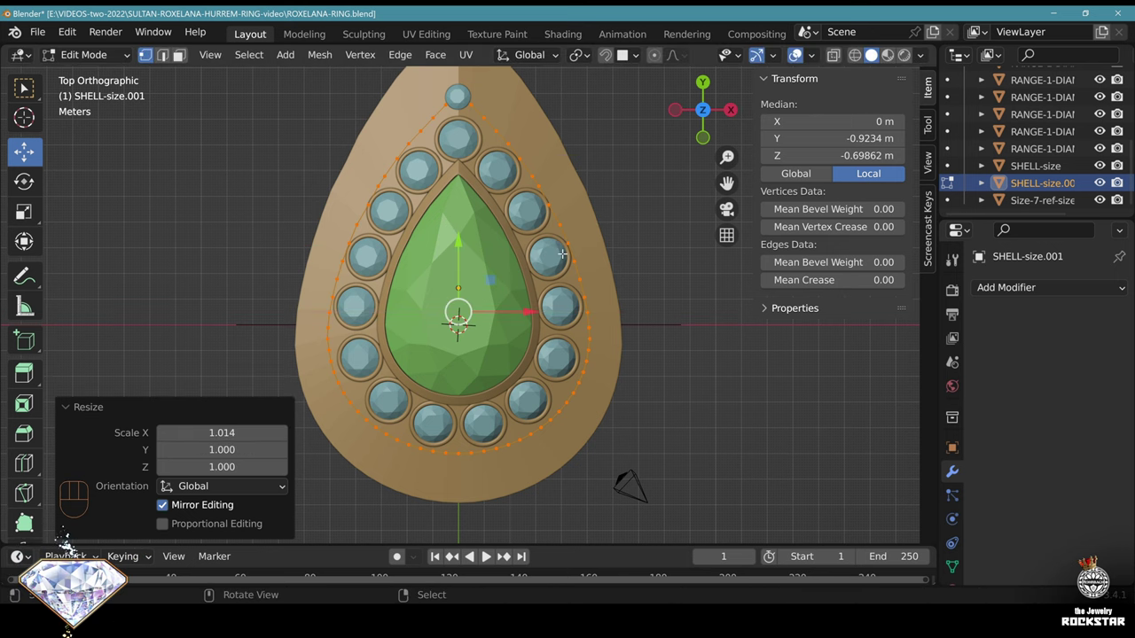
pyautogui.moveTo(561, 255); pyautogui.dragTo(471, 223, button='middle')
pyautogui.scroll(2, 471, 223)
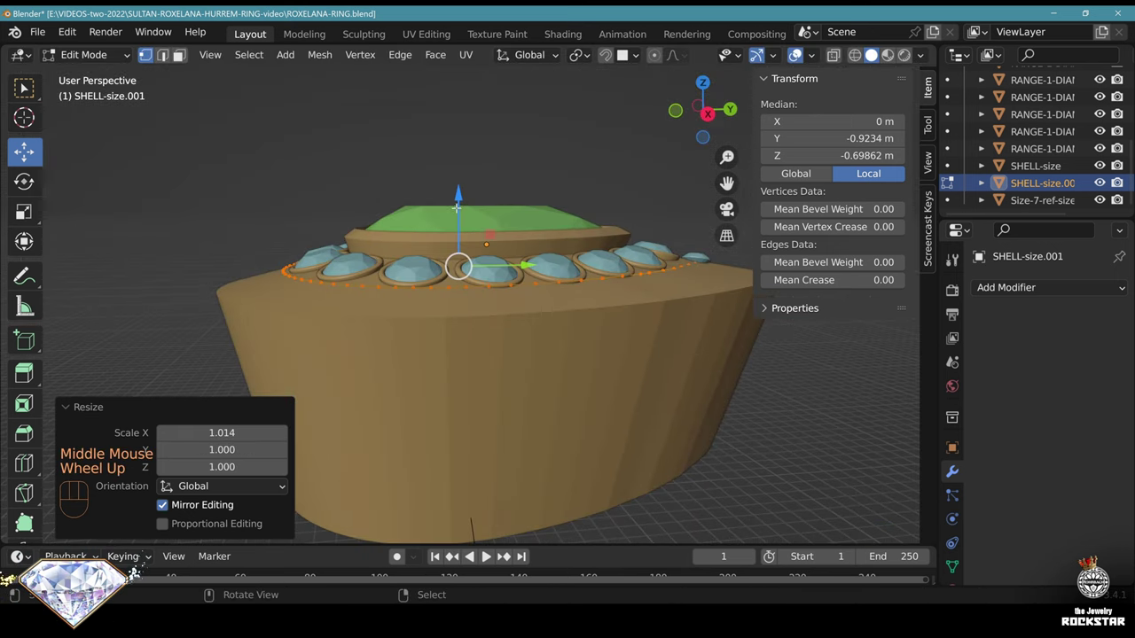
pyautogui.moveTo(457, 208); pyautogui.dragTo(456, 212)
pyautogui.moveTo(524, 232); pyautogui.dragTo(537, 280, button='middle')
pyautogui.hotkey('alt', 'z')
pyautogui.moveTo(612, 294); pyautogui.dragTo(621, 277, button='middle')
pyautogui.click(703, 85)
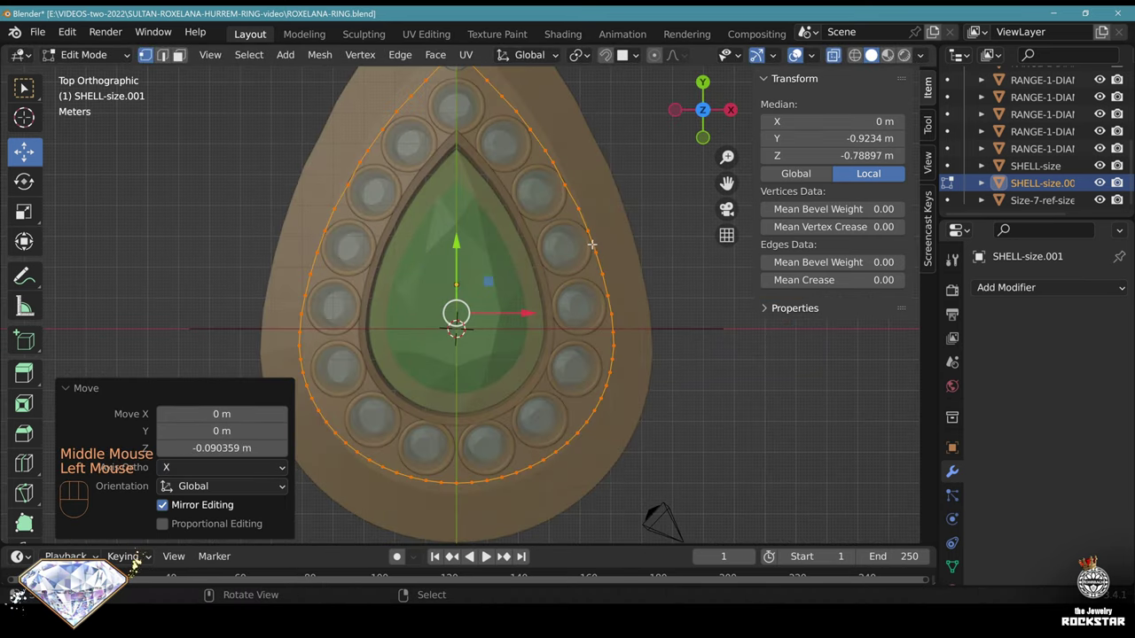
# Scale the opposite pair of loop vertices beside the upper diamonds outward by about 1.02 and save the file
pyautogui.keyDown('shift'); pyautogui.moveTo(594, 238); pyautogui.dragTo(585, 318, button='middle'); pyautogui.keyUp('shift')
pyautogui.scroll(2, 585, 317)
pyautogui.rightClick(598, 262)
pyautogui.keyDown('shift'); pyautogui.rightClick(296, 268); pyautogui.keyUp('shift')
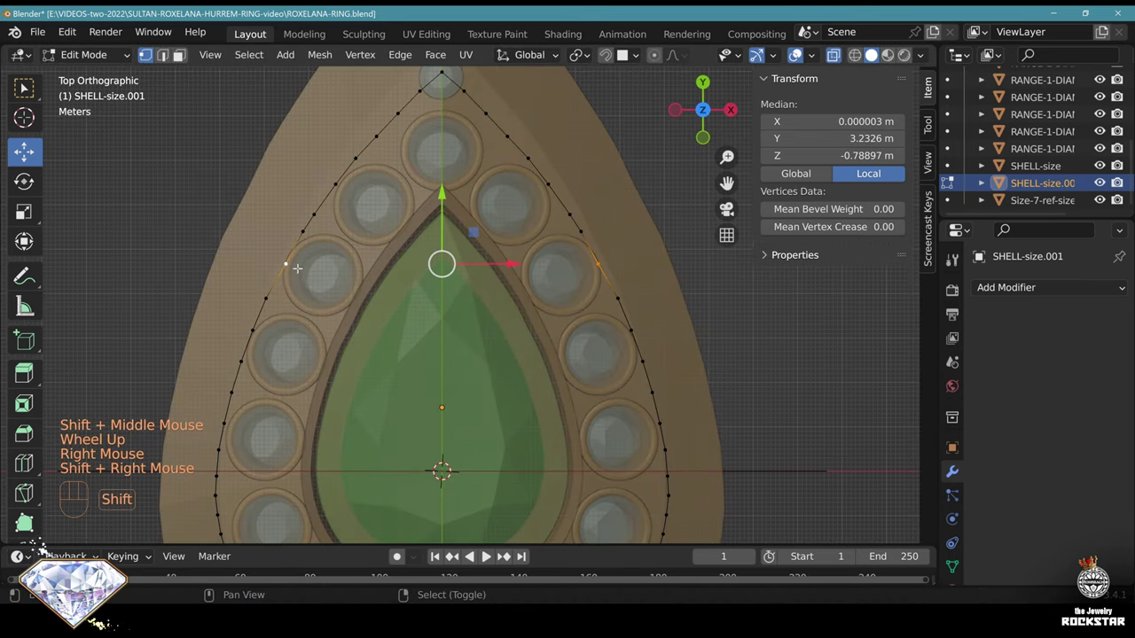
pyautogui.press('s')
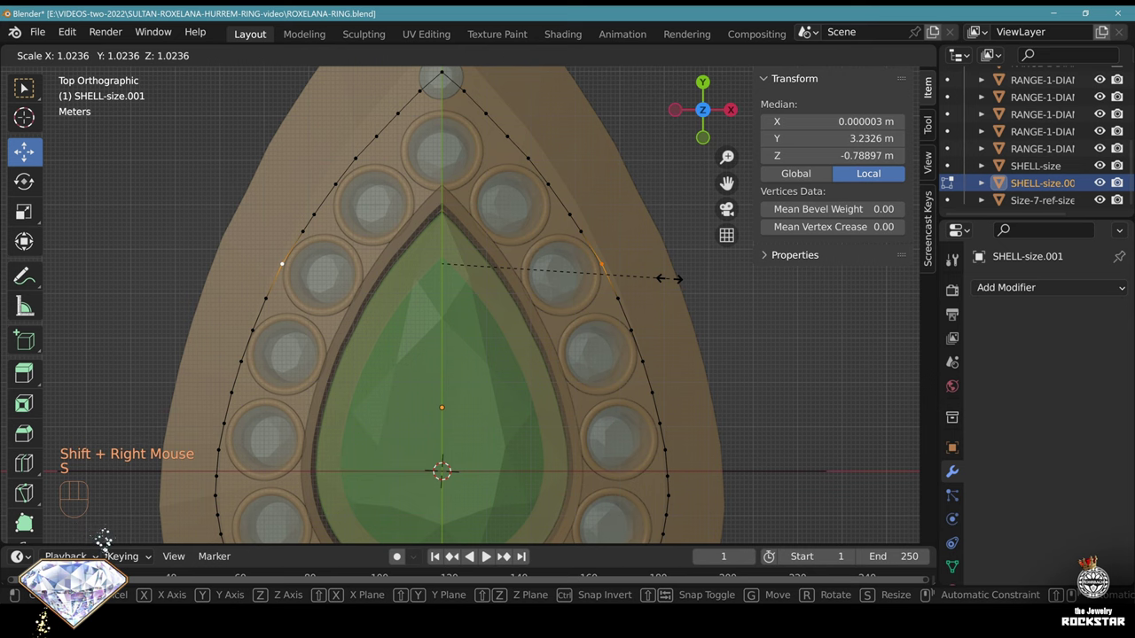
pyautogui.click(669, 278)
pyautogui.scroll(-3, 628, 309)
pyautogui.press('a')
pyautogui.hotkey('ctrl', 's')
# Extrude the whole loop outward into a thin flat band and lower its outer edge about 0.17 m
pyautogui.keyDown('shift'); pyautogui.moveTo(601, 334); pyautogui.dragTo(598, 276, button='middle'); pyautogui.keyUp('shift')
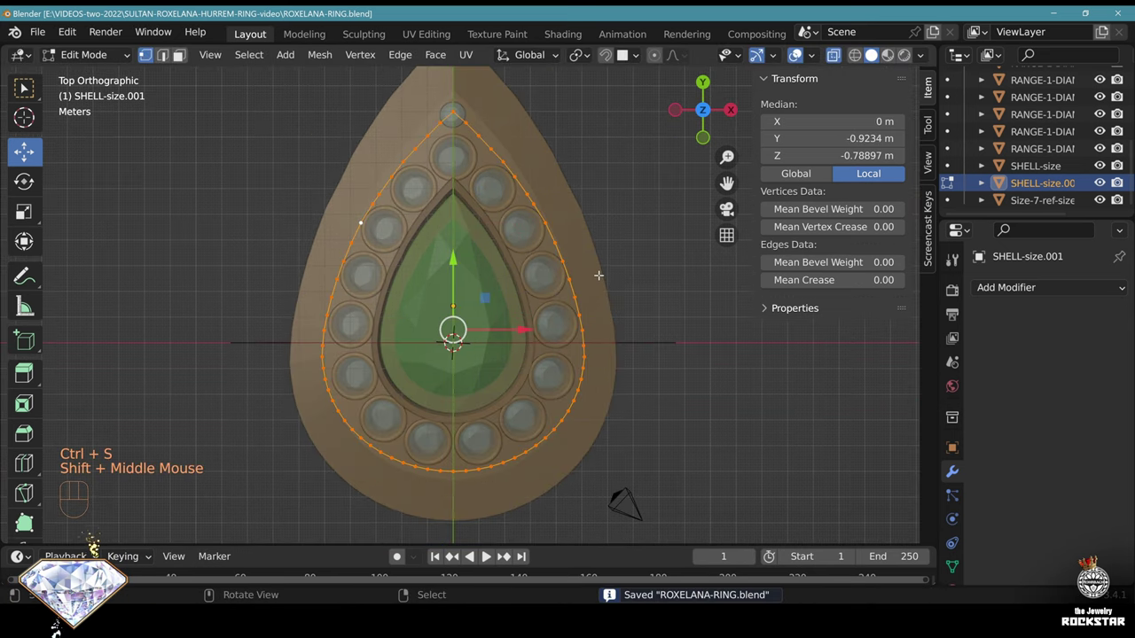
pyautogui.scroll(1, 598, 276)
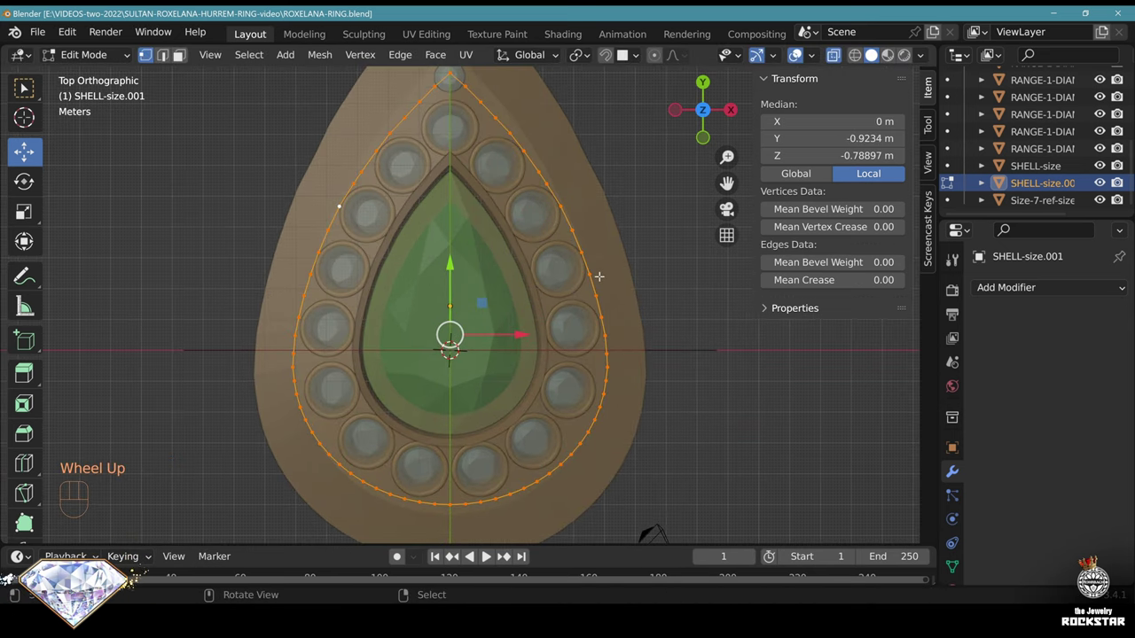
pyautogui.press('e')
pyautogui.rightClick(605, 279)
pyautogui.press('s')
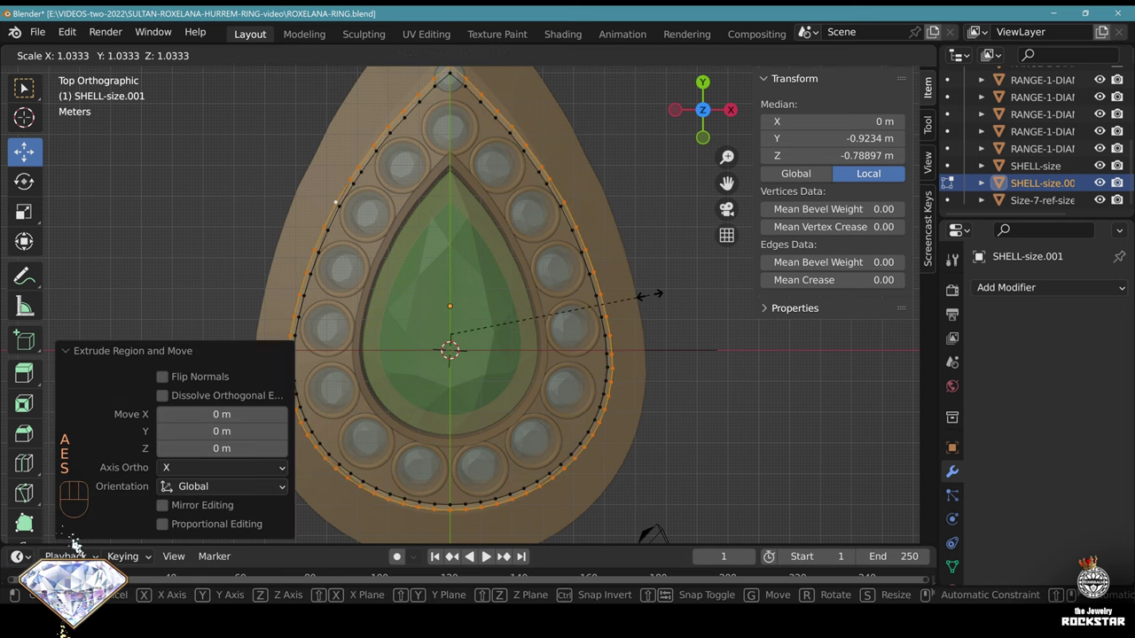
pyautogui.click(668, 289)
pyautogui.moveTo(555, 285); pyautogui.dragTo(543, 158, button='middle')
pyautogui.scroll(2, 532, 160)
pyautogui.moveTo(427, 177); pyautogui.dragTo(427, 218)
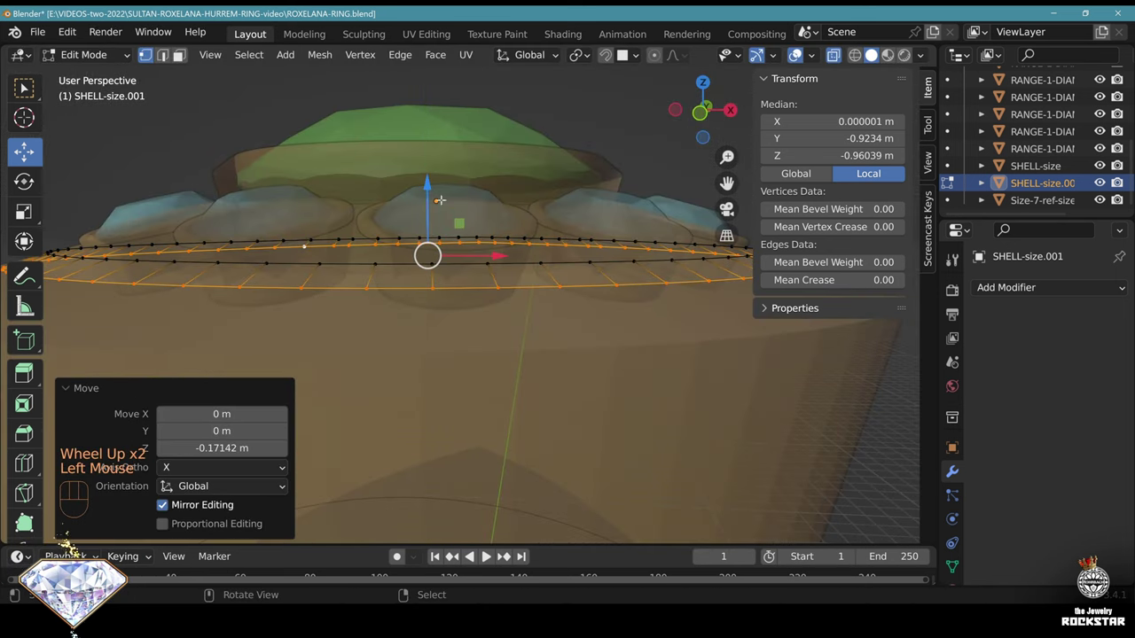
# Extrude the flat band vertically to give it thickness, then lower the whole band about 0.41 m
pyautogui.scroll(-2, 521, 241)
pyautogui.press('a')
pyautogui.click(700, 113)
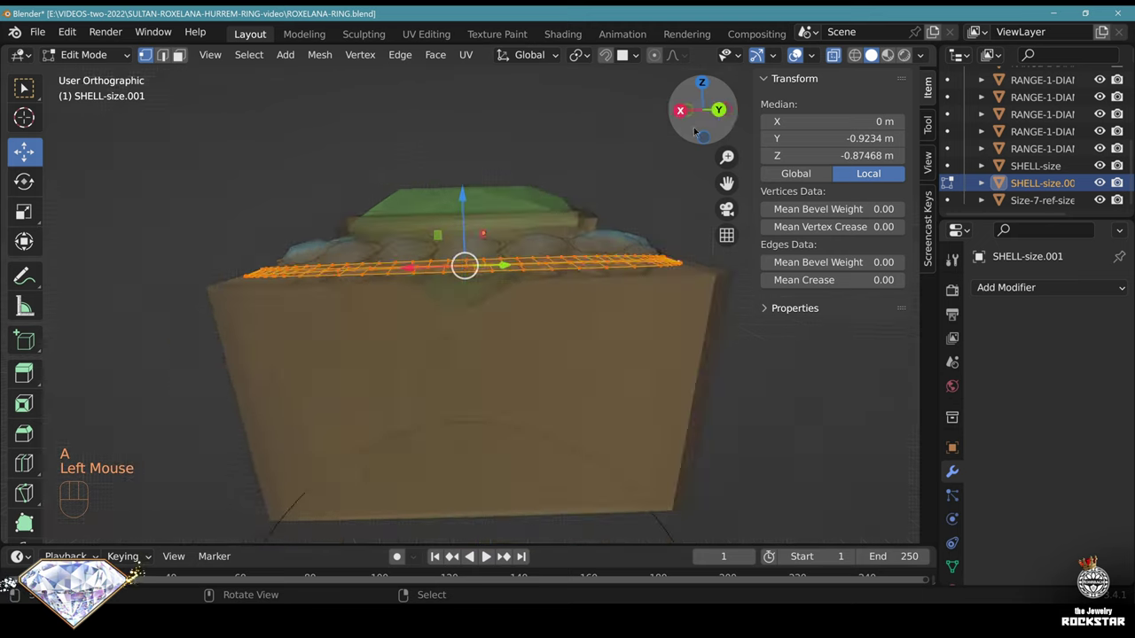
pyautogui.hotkey('alt', 'z')
pyautogui.moveTo(496, 266); pyautogui.dragTo(523, 275, button='middle')
pyautogui.scroll(1, 508, 294)
pyautogui.press('e')
pyautogui.click(540, 236)
pyautogui.press('a')
pyautogui.moveTo(479, 179); pyautogui.dragTo(480, 196)
pyautogui.hotkey('alt', 'z')
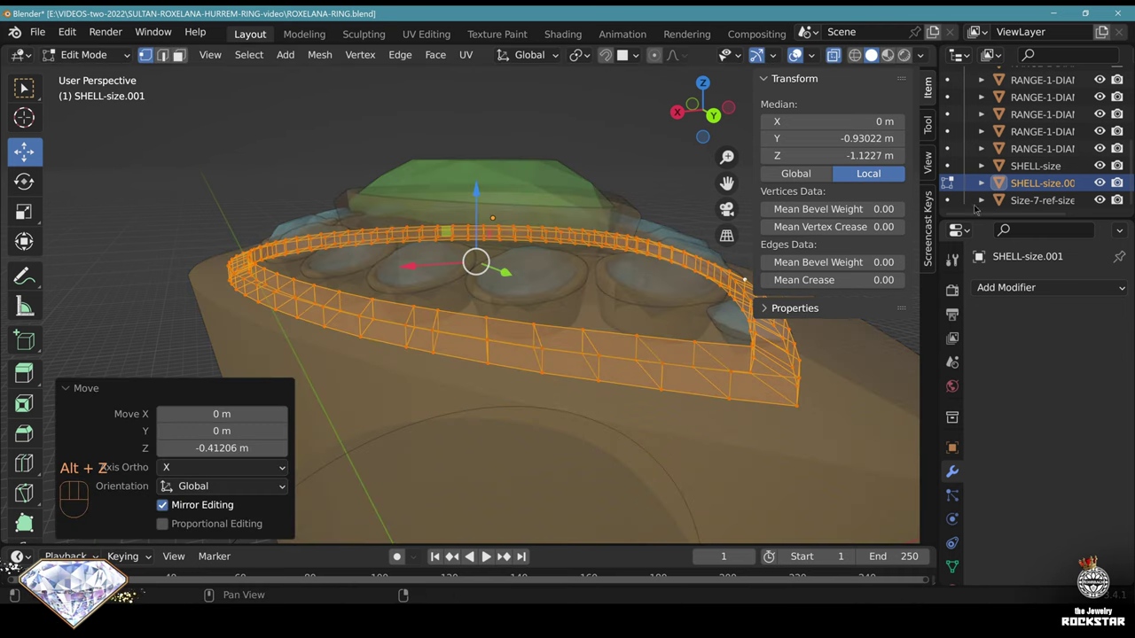
# Hide the original shell and scale the band to about 0.948 along Y to fit closer around the diamonds
pyautogui.click(1100, 165)
pyautogui.moveTo(523, 292)
pyautogui.mouseDown(button='middle')
pyautogui.moveTo(555, 301)
pyautogui.moveTo(572, 284)
pyautogui.moveTo(635, 272)
pyautogui.moveTo(576, 276)
pyautogui.mouseUp(button='middle')
pyautogui.hotkey('alt', 'z')
pyautogui.scroll(-1, 638, 280)
pyautogui.keyDown('shift'); pyautogui.moveTo(745, 280); pyautogui.dragTo(646, 285, button='middle'); pyautogui.keyUp('shift')
pyautogui.scroll(1, 646, 284)
pyautogui.press('s')
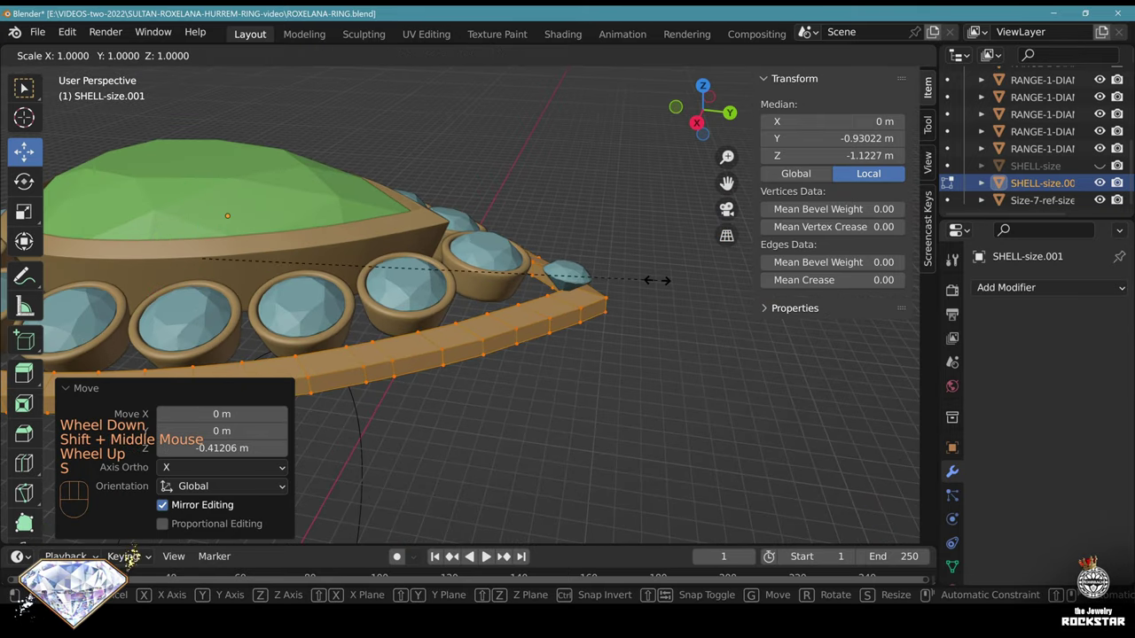
pyautogui.press('y')
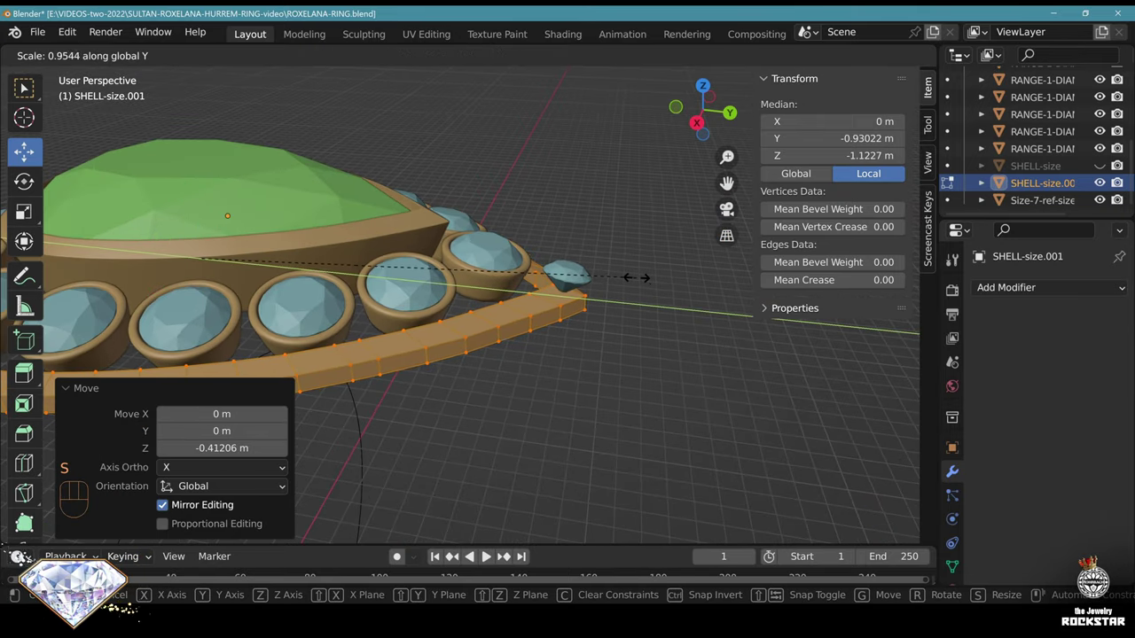
pyautogui.moveTo(457, 217); pyautogui.dragTo(439, 202, button='middle')
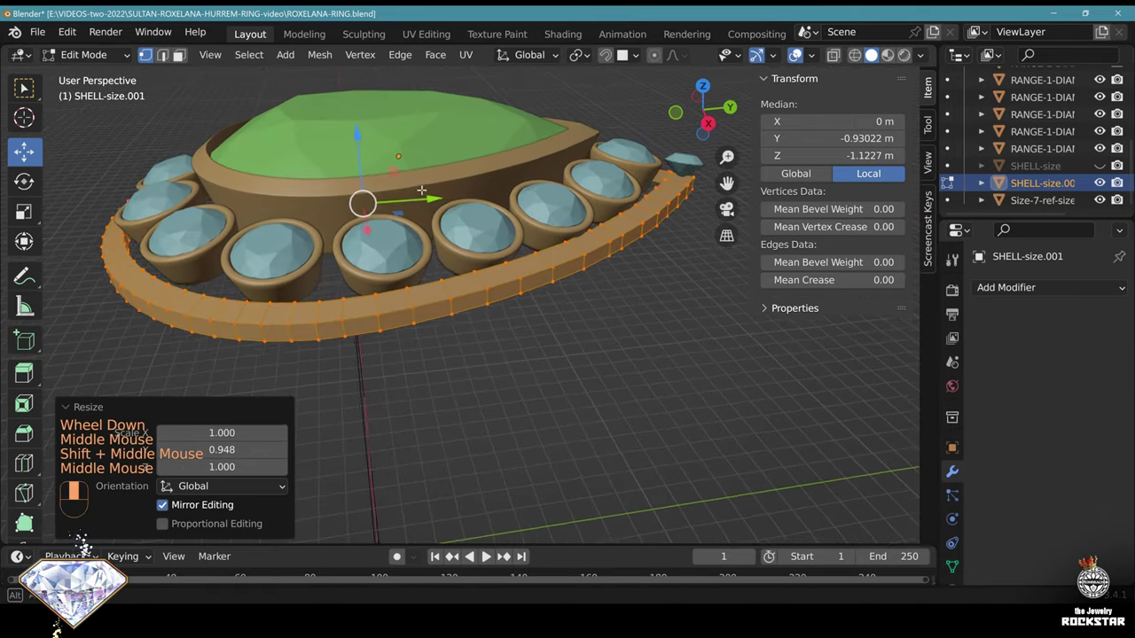
# Nudge the gold band about 0.02 m toward negative Y, scale it to 1.001 along X, and save the file
pyautogui.moveTo(438, 201); pyautogui.dragTo(430, 203)
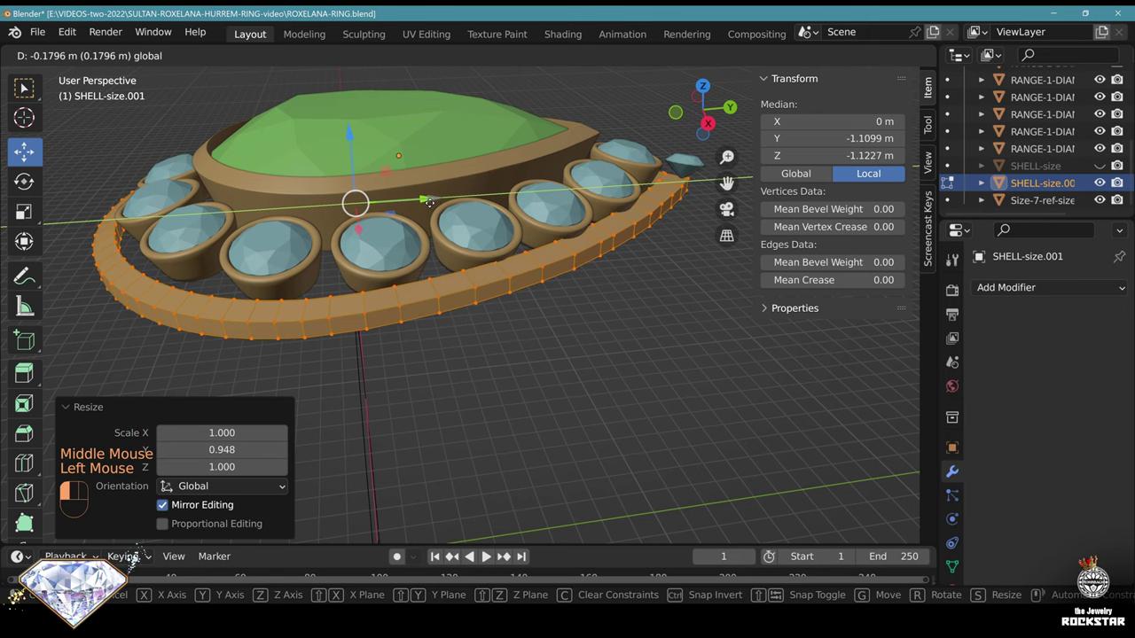
pyautogui.moveTo(430, 203); pyautogui.dragTo(434, 203)
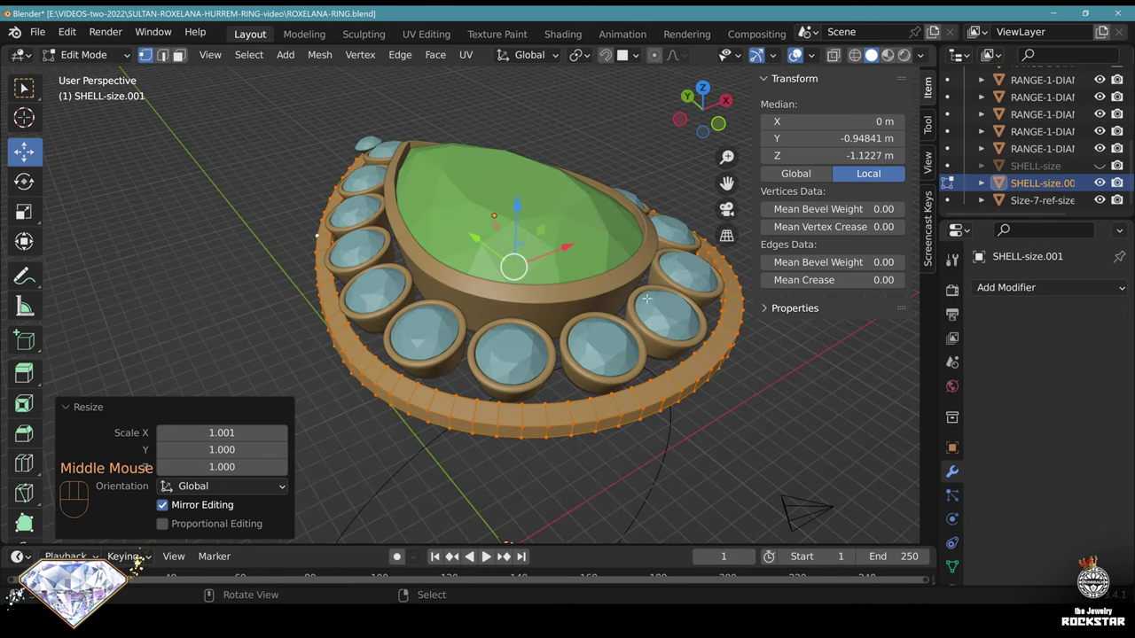
pyautogui.moveTo(647, 298); pyautogui.dragTo(553, 310, button='middle')
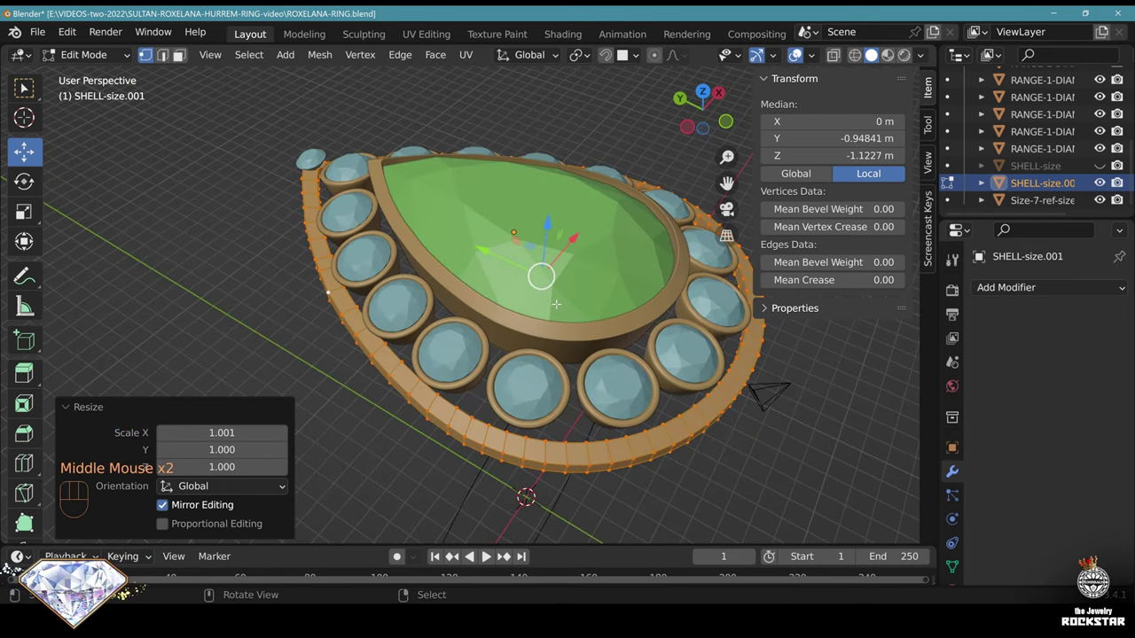
pyautogui.press('Tab')
pyautogui.hotkey('ctrl', 's')
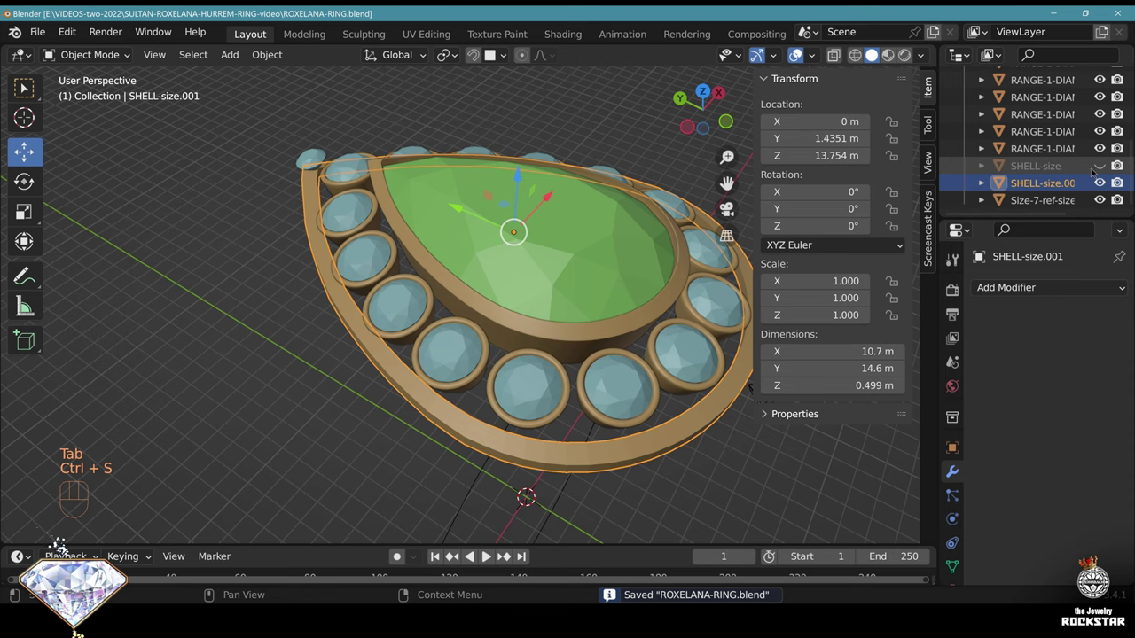
# Unhide the original shell and lower it along Z so the band and diamond bezels stand above its surface
pyautogui.click(1100, 166)
pyautogui.rightClick(523, 370)
pyautogui.moveTo(523, 370); pyautogui.dragTo(525, 217, button='middle')
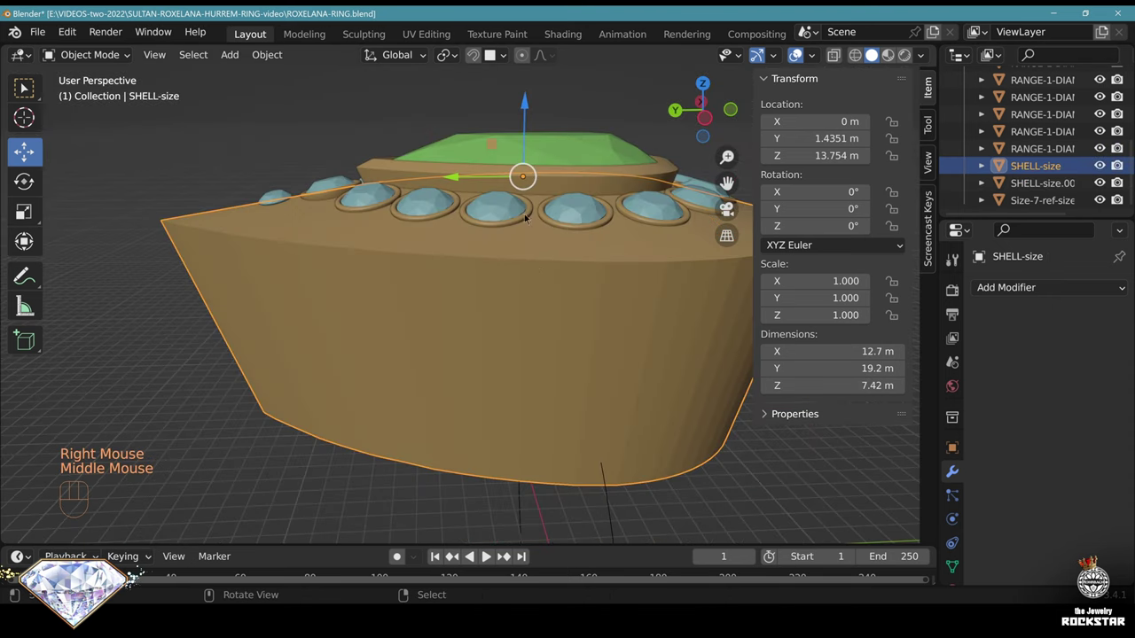
pyautogui.moveTo(529, 106); pyautogui.dragTo(500, 119)
pyautogui.moveTo(497, 153); pyautogui.dragTo(460, 142, button='middle')
# Move the small second-row diamond about 1.05 m along Y toward the shell's pointed tip
pyautogui.rightClick(325, 145)
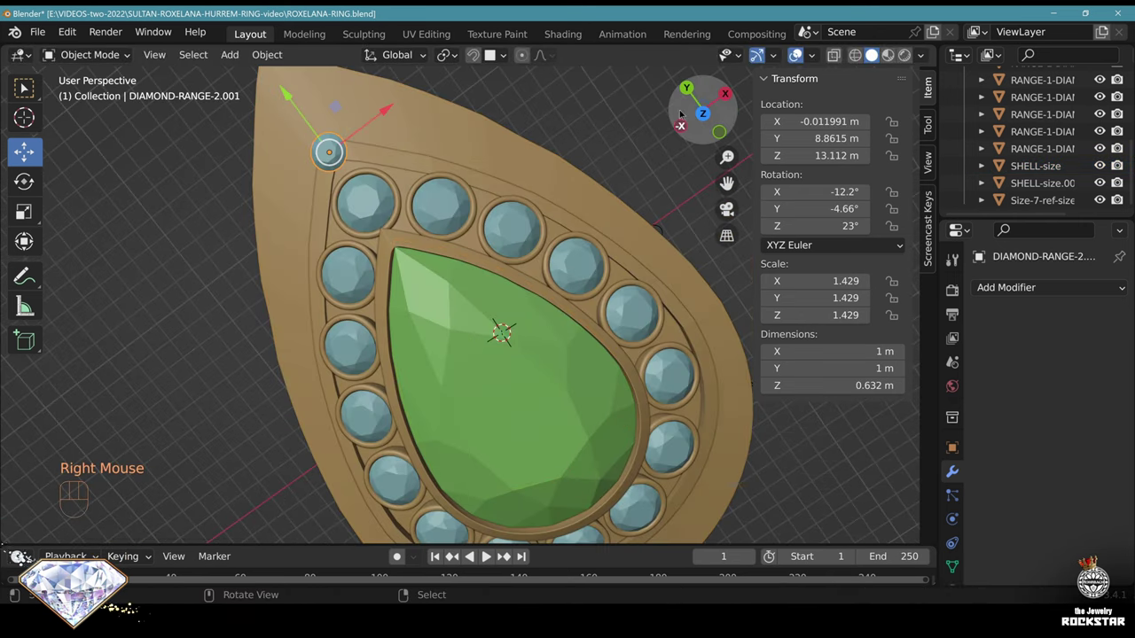
pyautogui.click(700, 99)
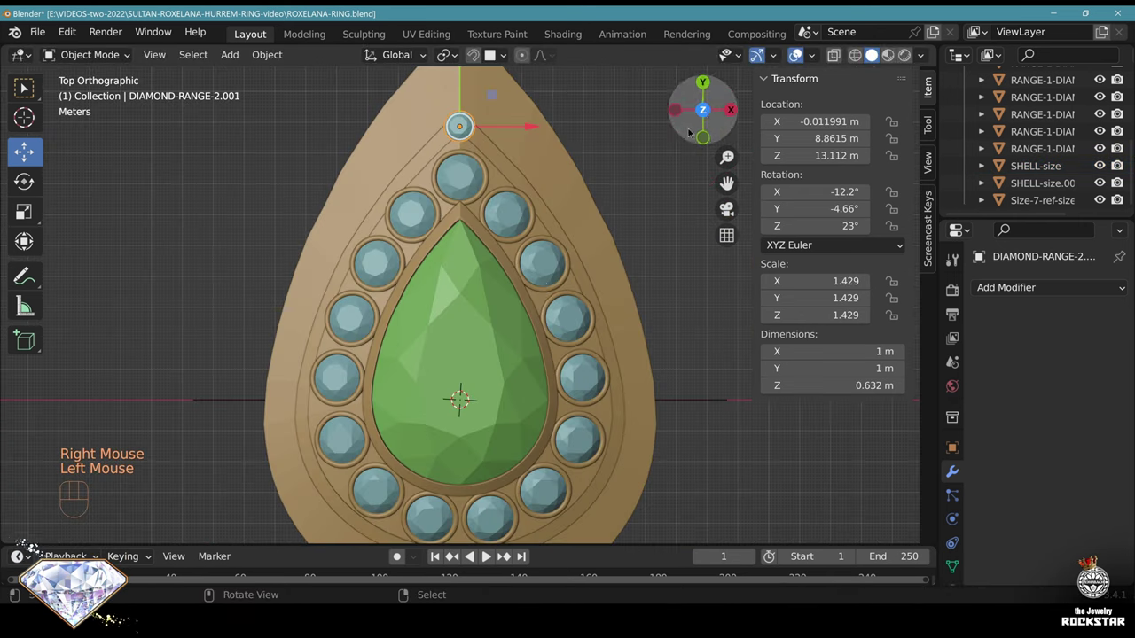
pyautogui.keyDown('shift'); pyautogui.moveTo(436, 222); pyautogui.dragTo(429, 314, button='middle'); pyautogui.keyUp('shift')
pyautogui.scroll(2, 449, 244)
pyautogui.moveTo(395, 246); pyautogui.dragTo(398, 166)
# Centre the small diamond by setting its X location to 0 m and its Y and Z rotations to 0°
pyautogui.doubleClick(815, 122)
pyautogui.write('0')
pyautogui.press('Return')
pyautogui.moveTo(807, 209); pyautogui.dragTo(807, 225)
pyautogui.write('0')
pyautogui.press('Return')
# Lower the small diamond about 0.66 m along Z onto the shell surface
pyautogui.press('KP_3')
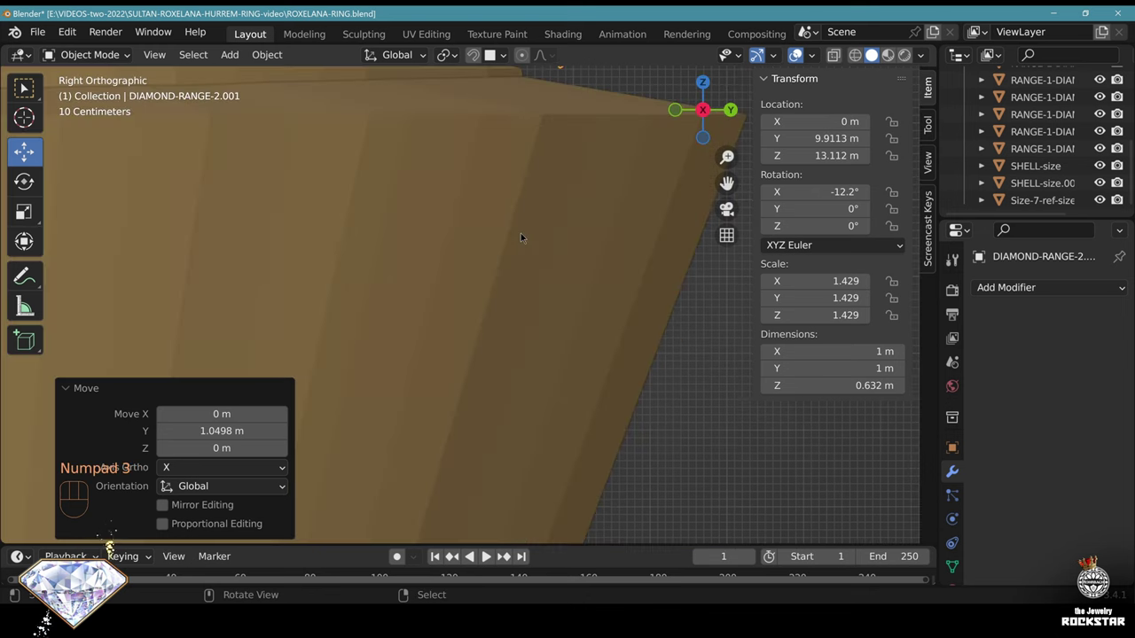
pyautogui.press('KP_Decimal')
pyautogui.scroll(-2, 504, 291)
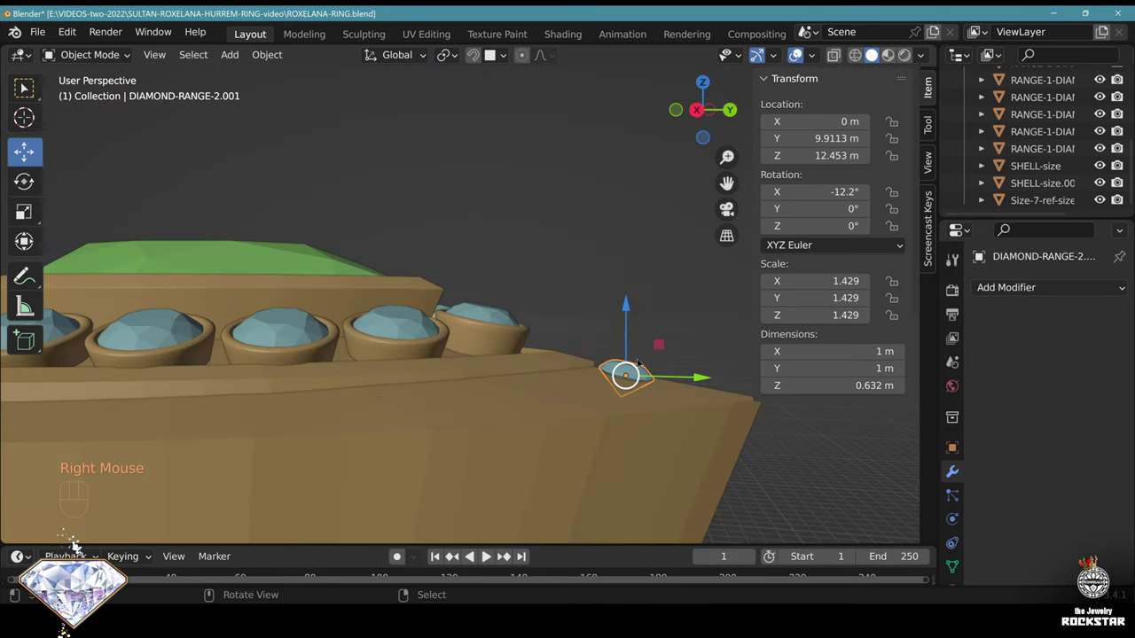
pyautogui.press('KP_Decimal')
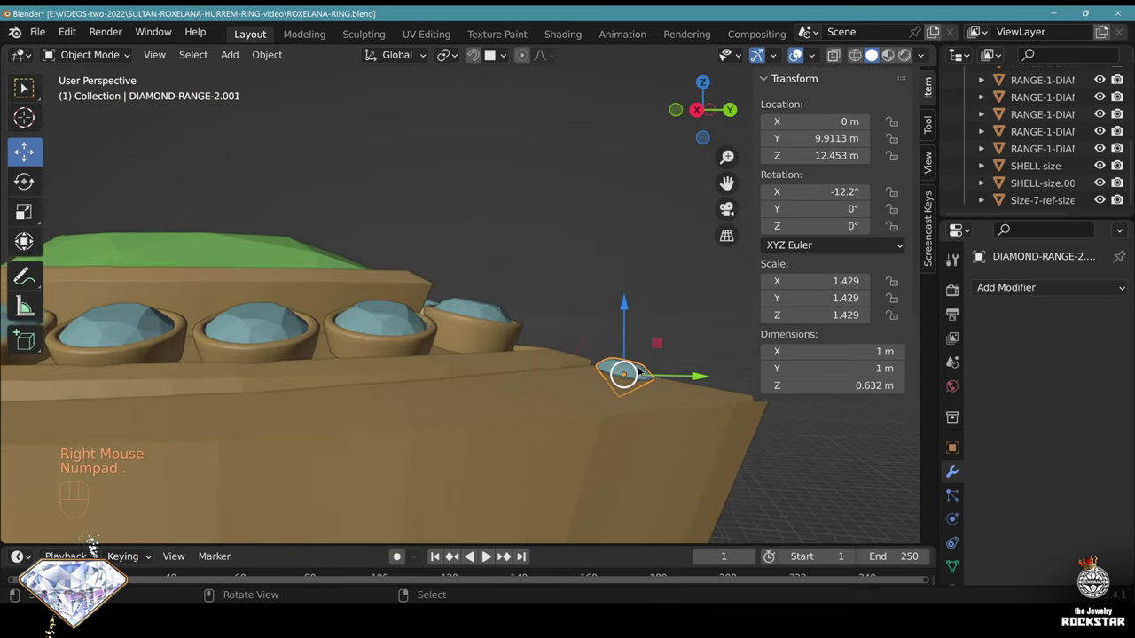
# Tilt the small diamond to a -10° X rotation, nudge it flush with the shell's slope, and save the file
pyautogui.moveTo(552, 345); pyautogui.dragTo(630, 242, button='middle')
pyautogui.click(700, 113)
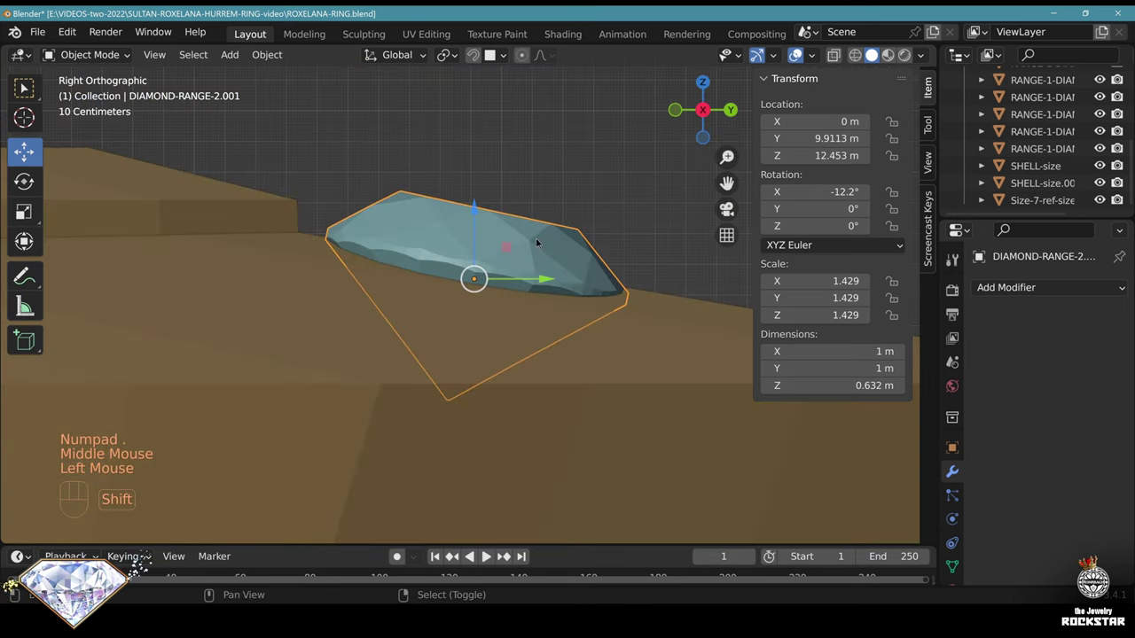
pyautogui.keyDown('shift'); pyautogui.moveTo(532, 266); pyautogui.dragTo(497, 293, button='middle'); pyautogui.keyUp('shift')
pyautogui.scroll(2, 497, 292)
pyautogui.press('r')
pyautogui.click(597, 226)
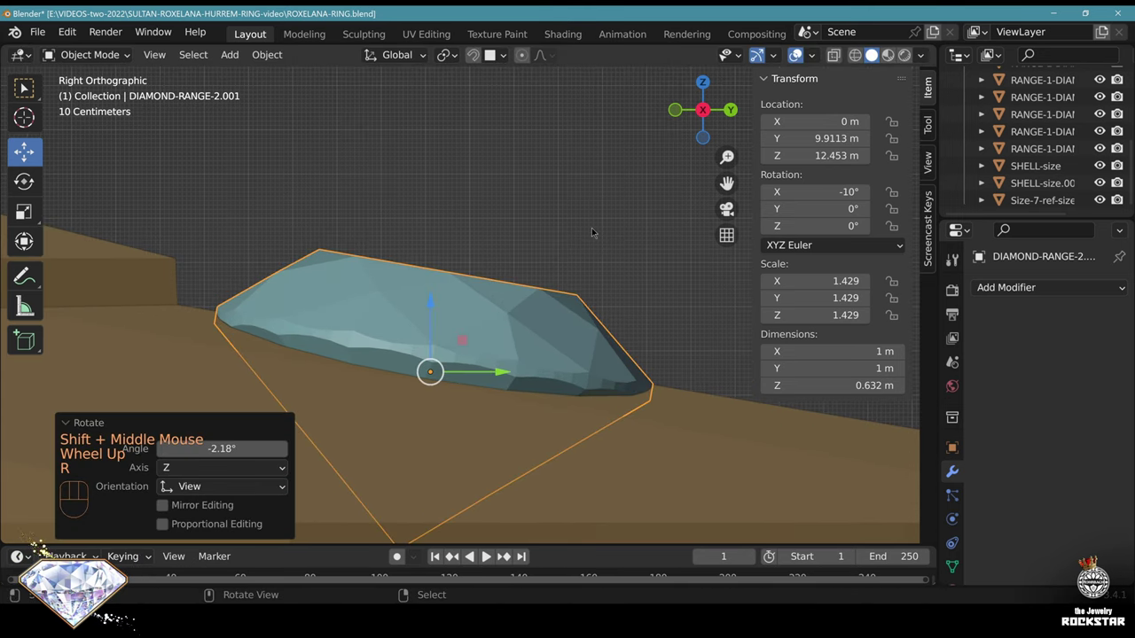
pyautogui.press('g')
pyautogui.click(592, 240)
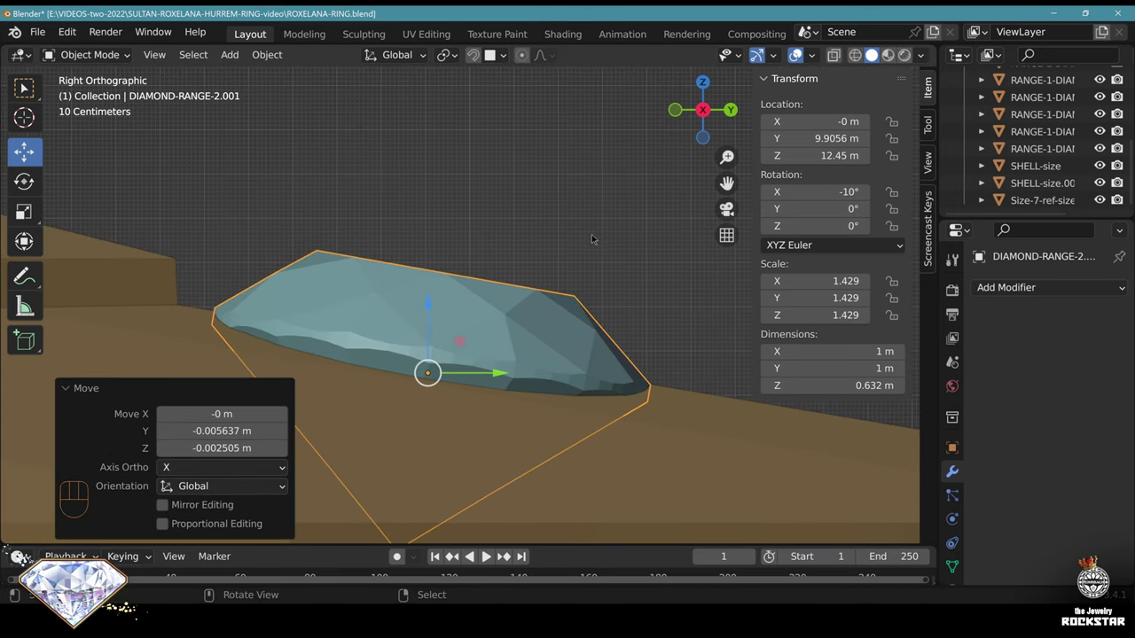
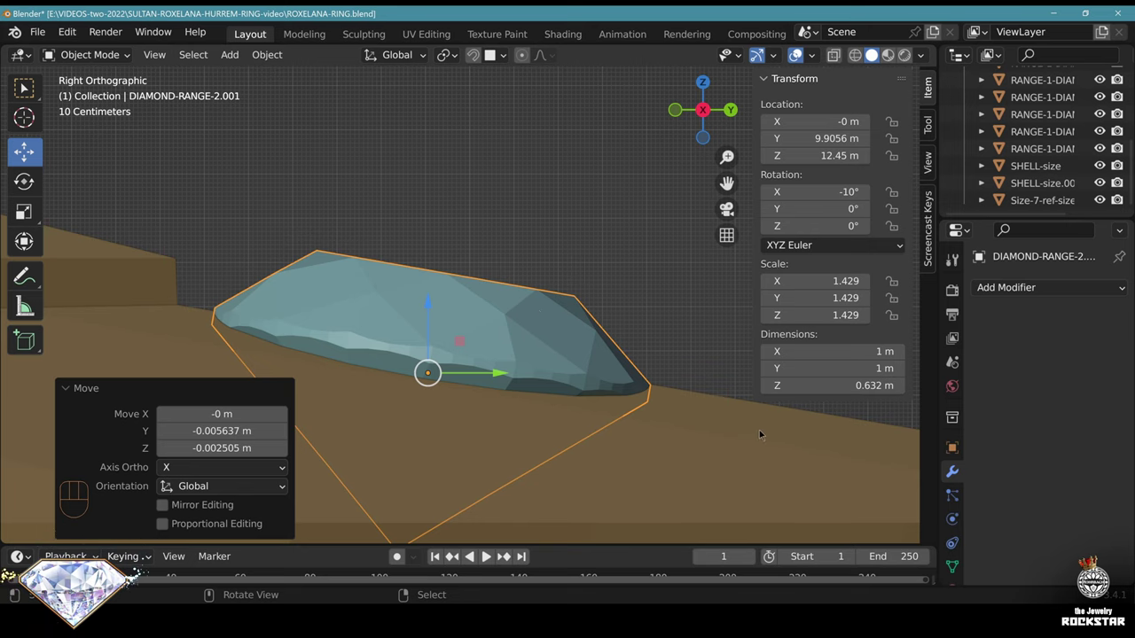
pyautogui.press('KP_7')
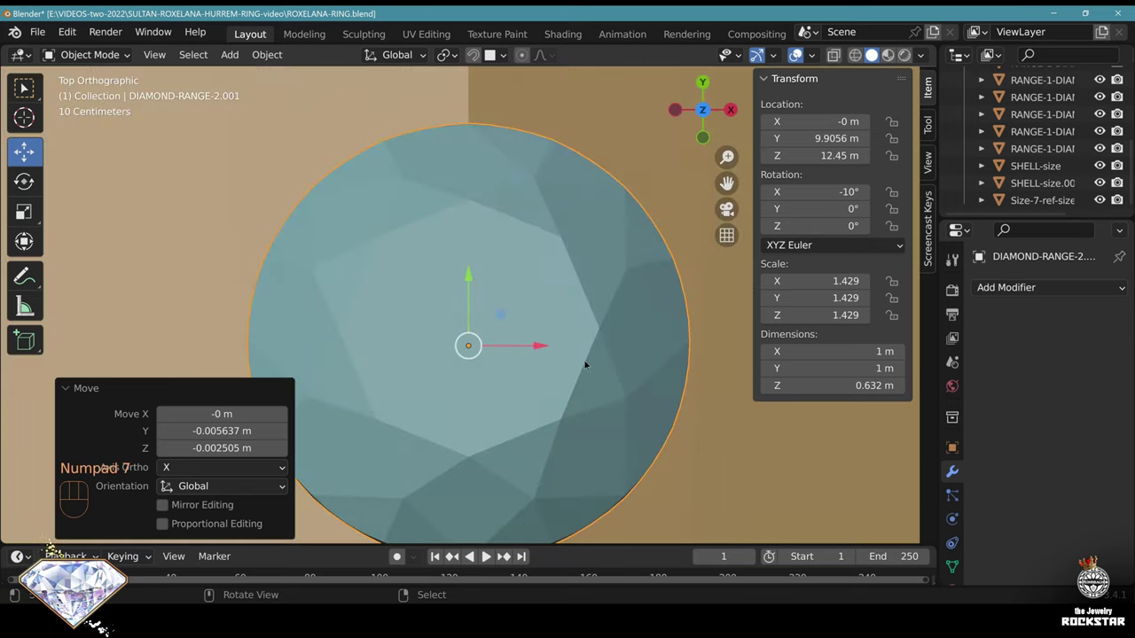
pyautogui.scroll(-4, 587, 365)
pyautogui.hotkey('ctrl', 's')
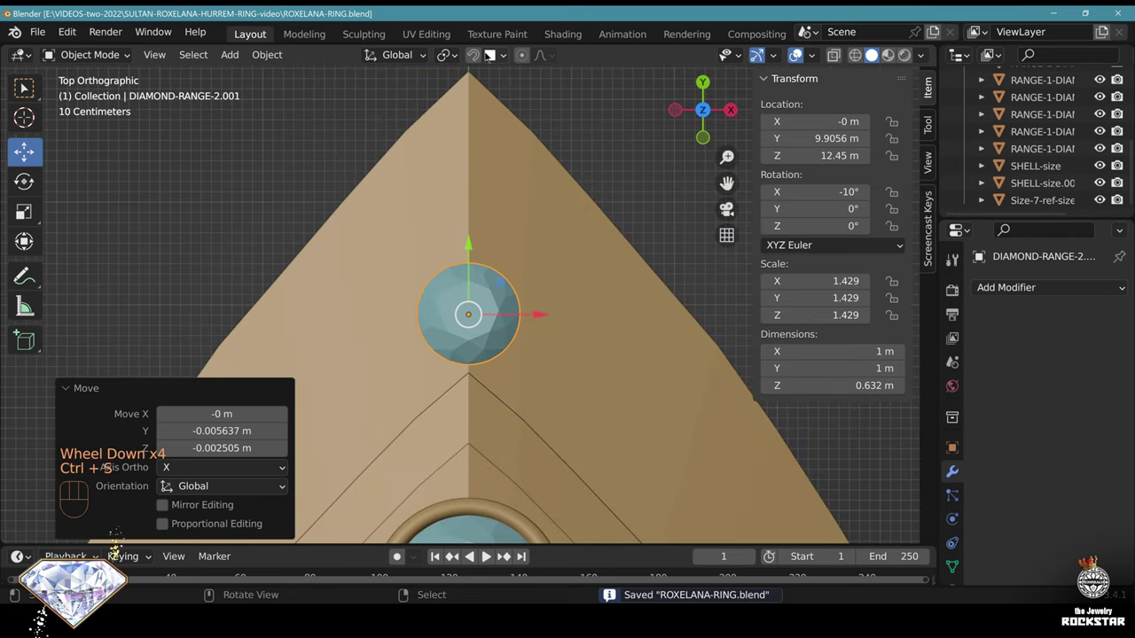
# Turn on snapping and duplicate the tip diamond onto the shell about 0.88 m in X and -0.62 m in Y
pyautogui.keyDown('shift'); pyautogui.moveTo(532, 337); pyautogui.dragTo(469, 244, button='middle'); pyautogui.keyUp('shift')
pyautogui.hotkey('shift', 'd')
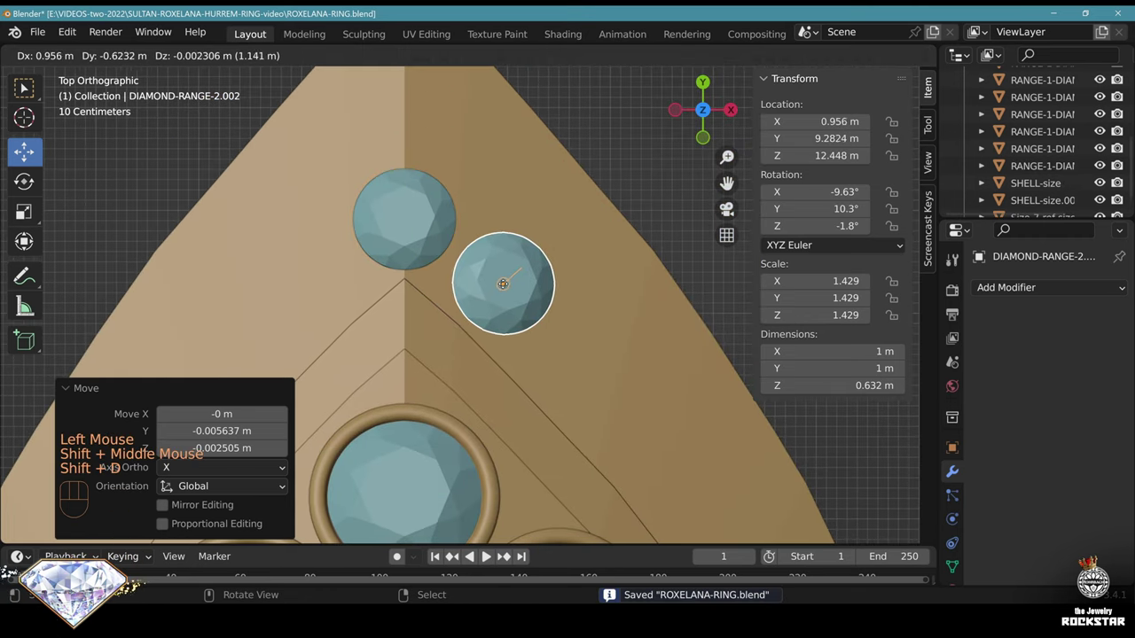
pyautogui.click(513, 267)
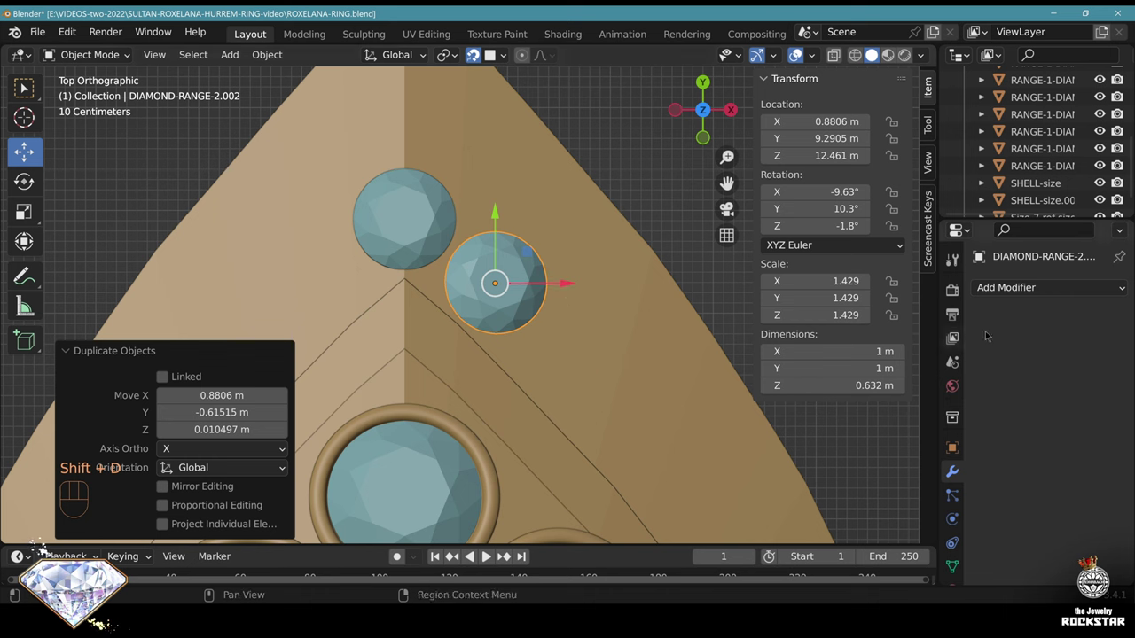
# Add a Mirror modifier on X to the duplicated diamond, using PEAR-SHAPE-CENTRAL-STONE as the mirror object
pyautogui.click(1036, 287)
pyautogui.click(800, 486)
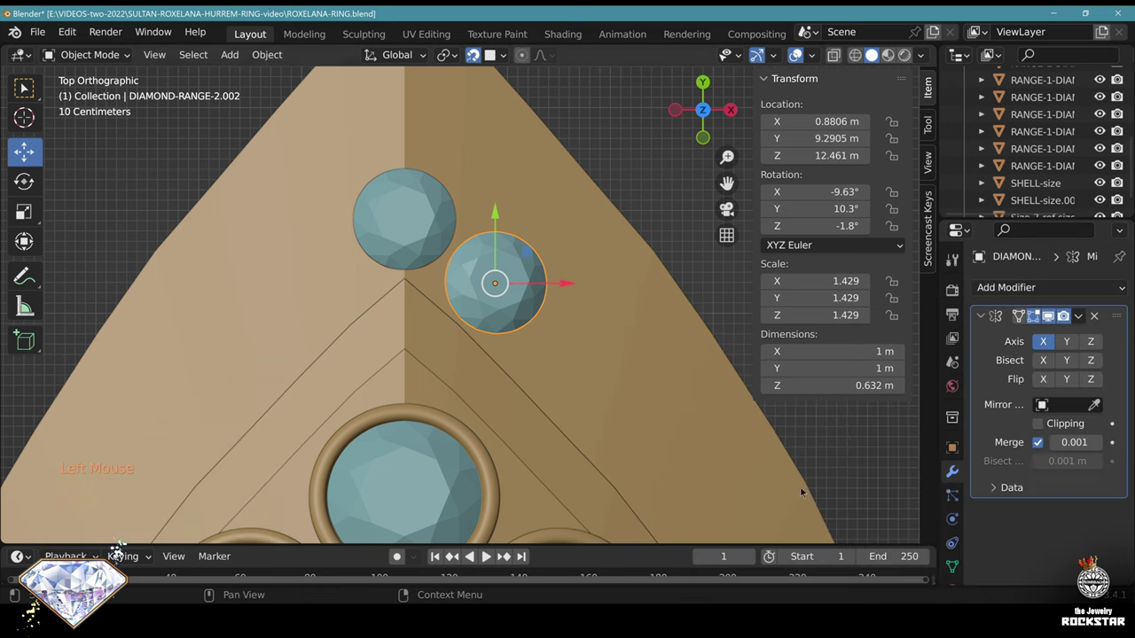
pyautogui.click(1064, 406)
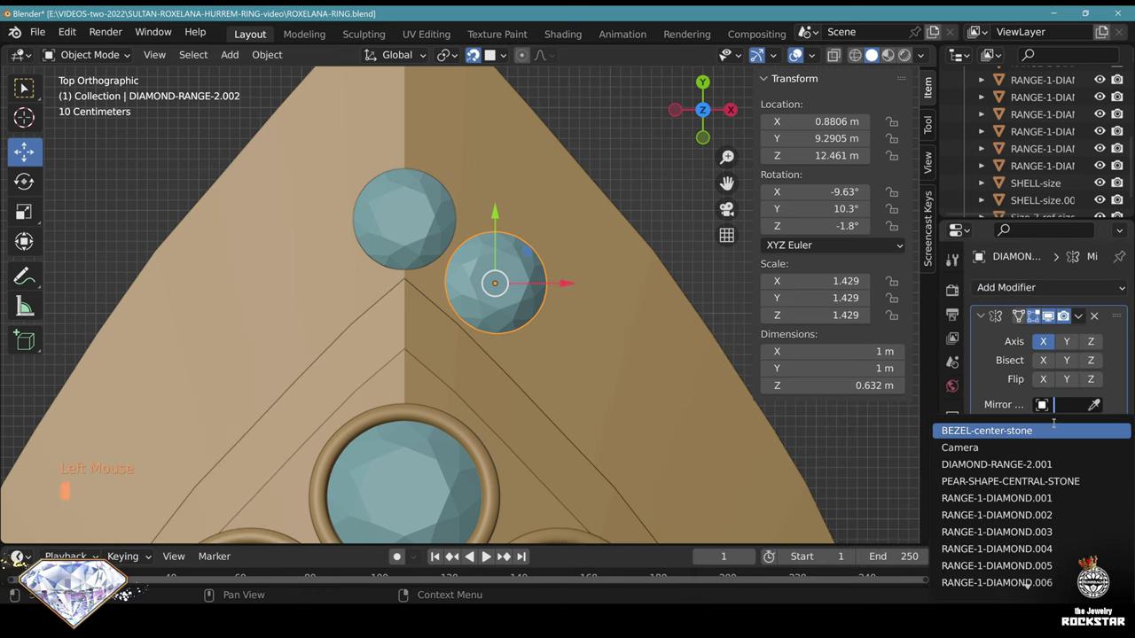
pyautogui.click(1055, 481)
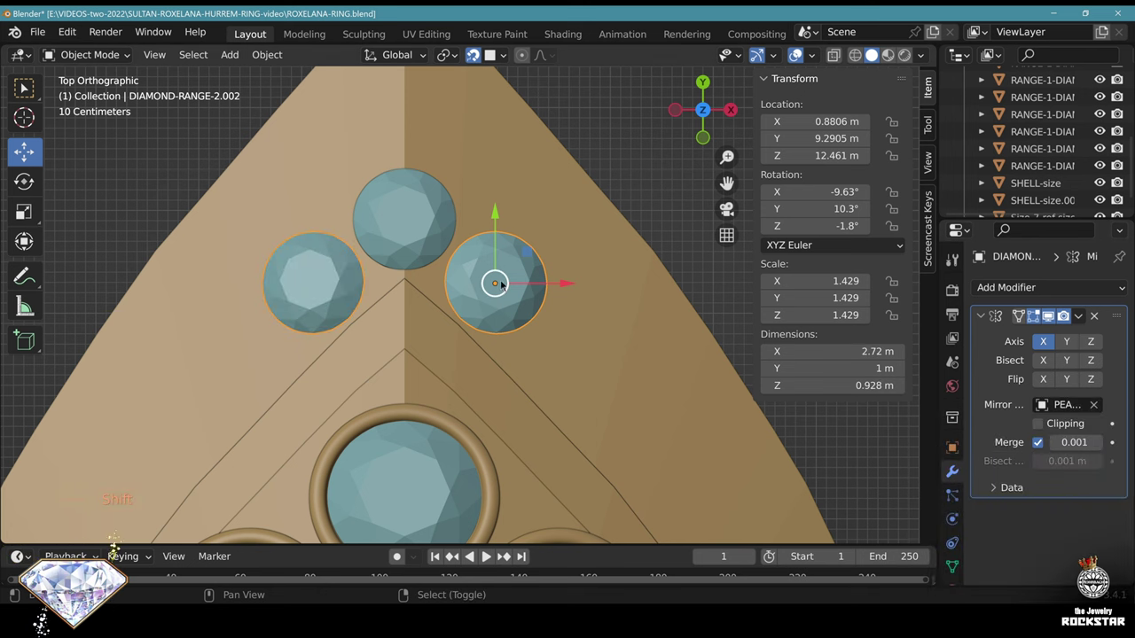
# Duplicate the mirrored diamond farther down the shell, then nudge both mirrored diamonds closer to the tip stone for even spacing
pyautogui.hotkey('shift', 'd')
pyautogui.click(576, 361)
pyautogui.rightClick(497, 298)
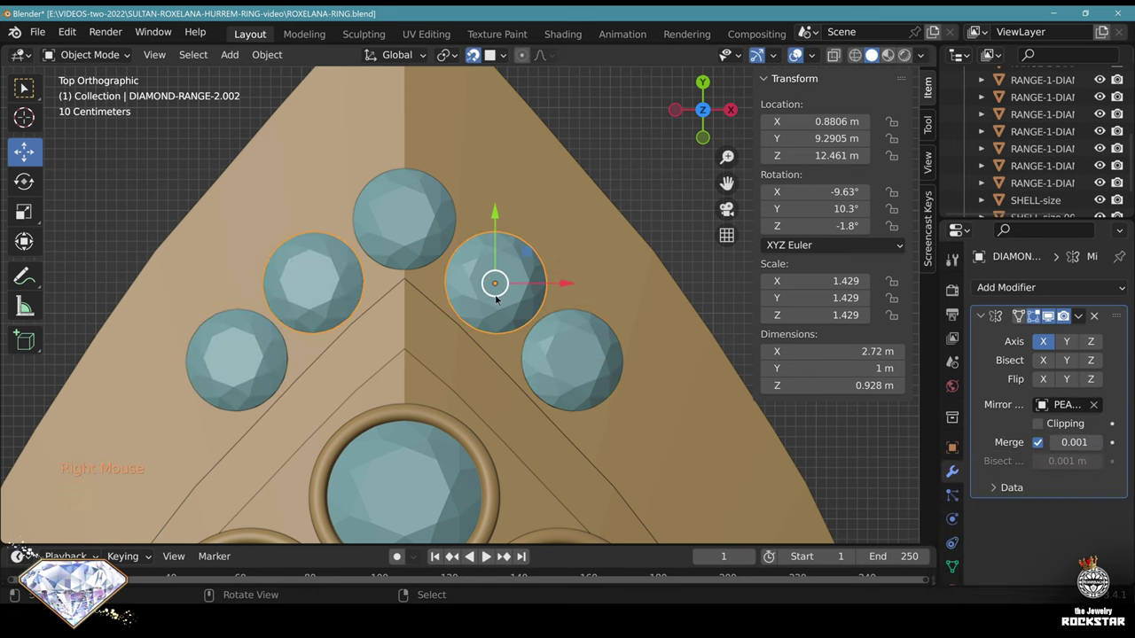
pyautogui.press('g')
pyautogui.click(571, 359)
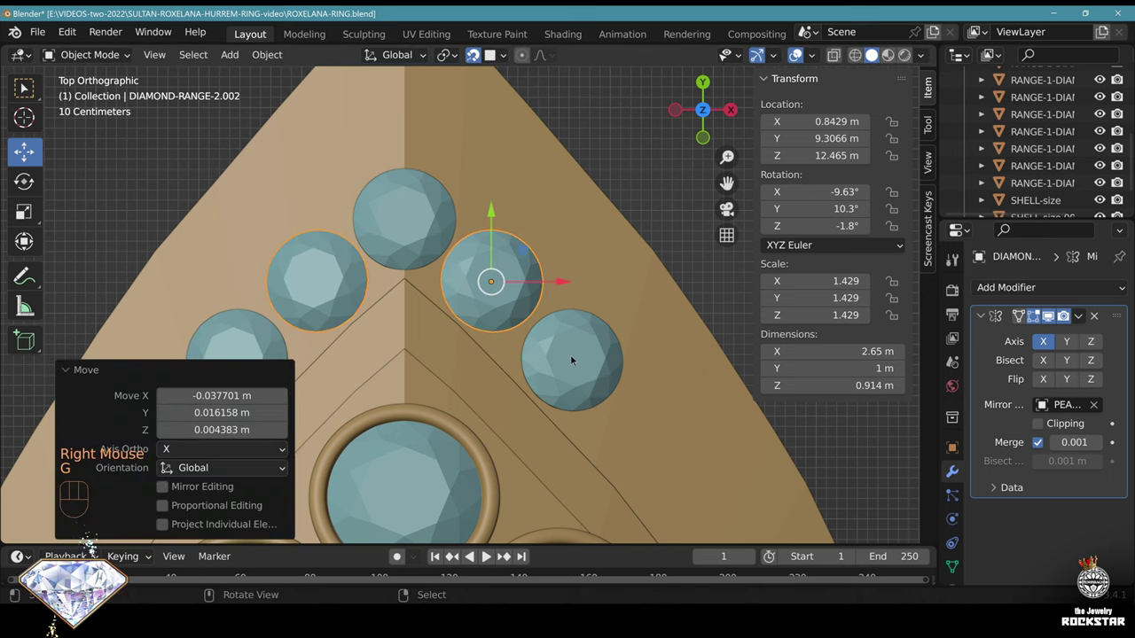
pyautogui.click(571, 360)
pyautogui.press('g')
pyautogui.click(572, 358)
# Duplicate the mirrored diamond repeatedly down the shell's upper flank, placing each copy just outside the gold band
pyautogui.keyDown('shift'); pyautogui.moveTo(573, 358); pyautogui.dragTo(416, 308, button='middle'); pyautogui.keyUp('shift')
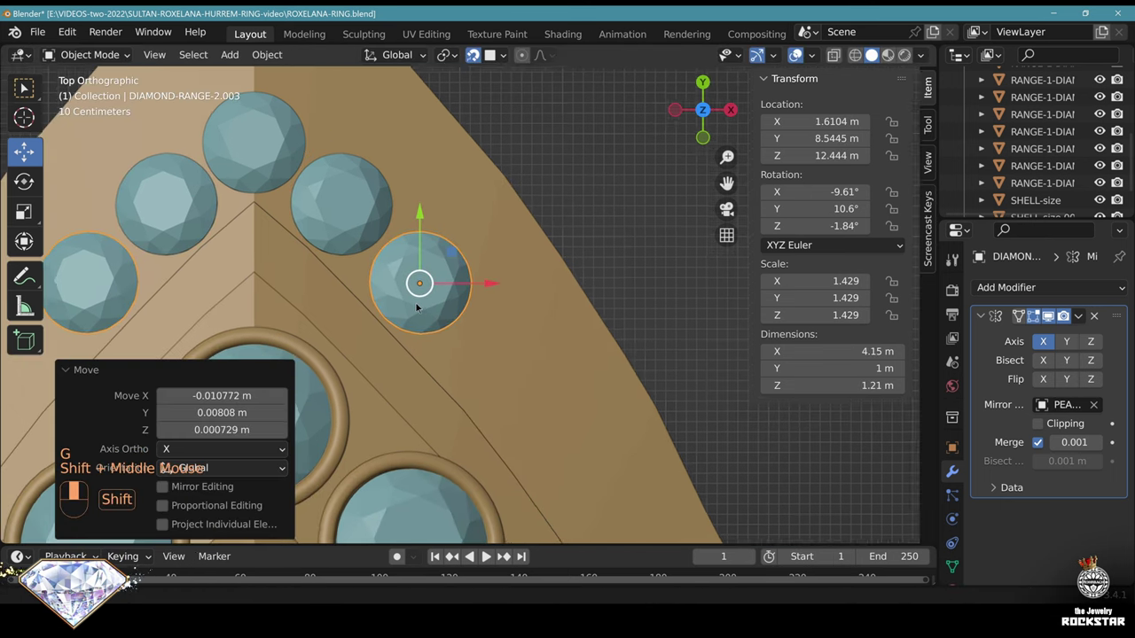
pyautogui.hotkey('shift', 'd')
pyautogui.click(490, 353)
pyautogui.keyDown('shift'); pyautogui.moveTo(490, 353); pyautogui.dragTo(446, 257, button='middle'); pyautogui.keyUp('shift')
pyautogui.hotkey('shift', 'd')
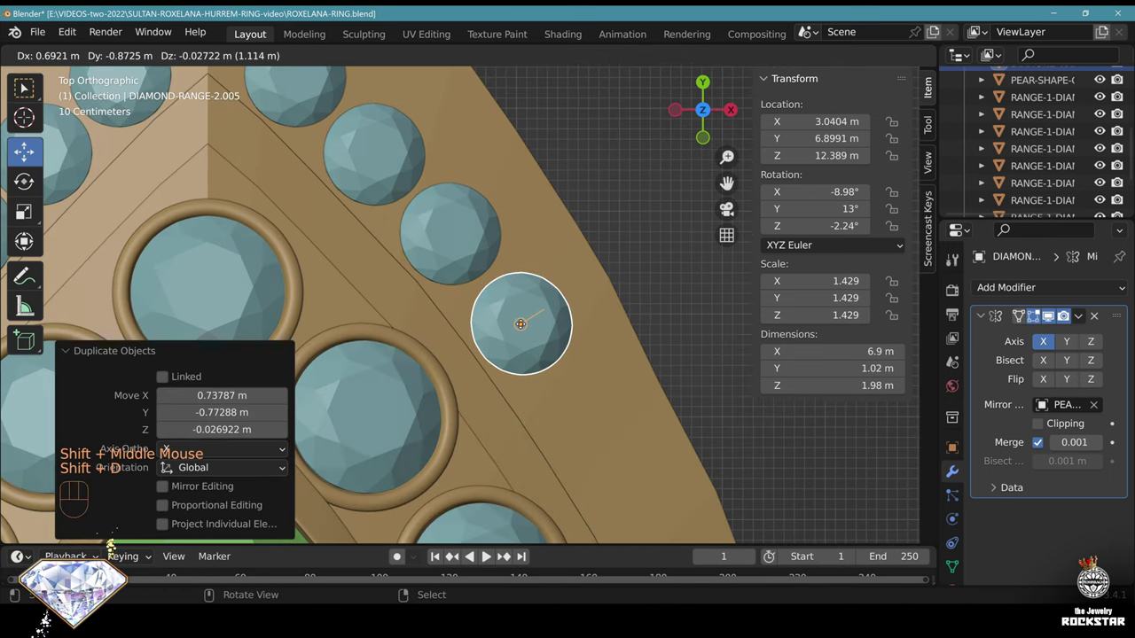
pyautogui.click(570, 405)
pyautogui.keyDown('shift'); pyautogui.moveTo(570, 405); pyautogui.dragTo(456, 144, button='middle'); pyautogui.keyUp('shift')
pyautogui.hotkey('shift', 'd')
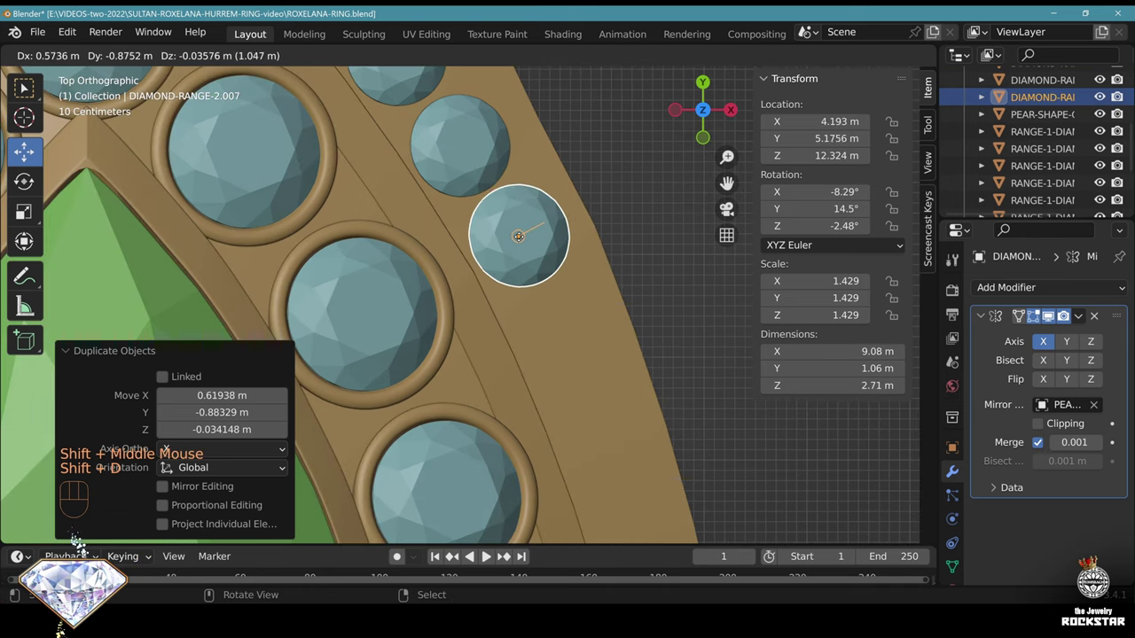
pyautogui.click(519, 238)
pyautogui.hotkey('shift', 'd')
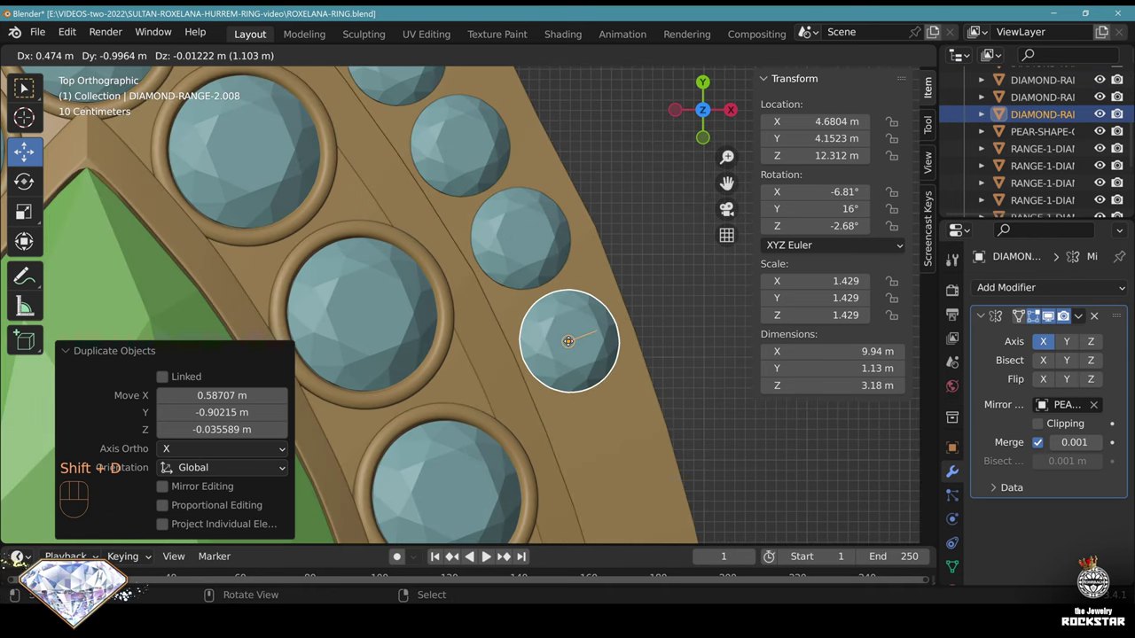
pyautogui.click(570, 338)
pyautogui.hotkey('shift', 'd')
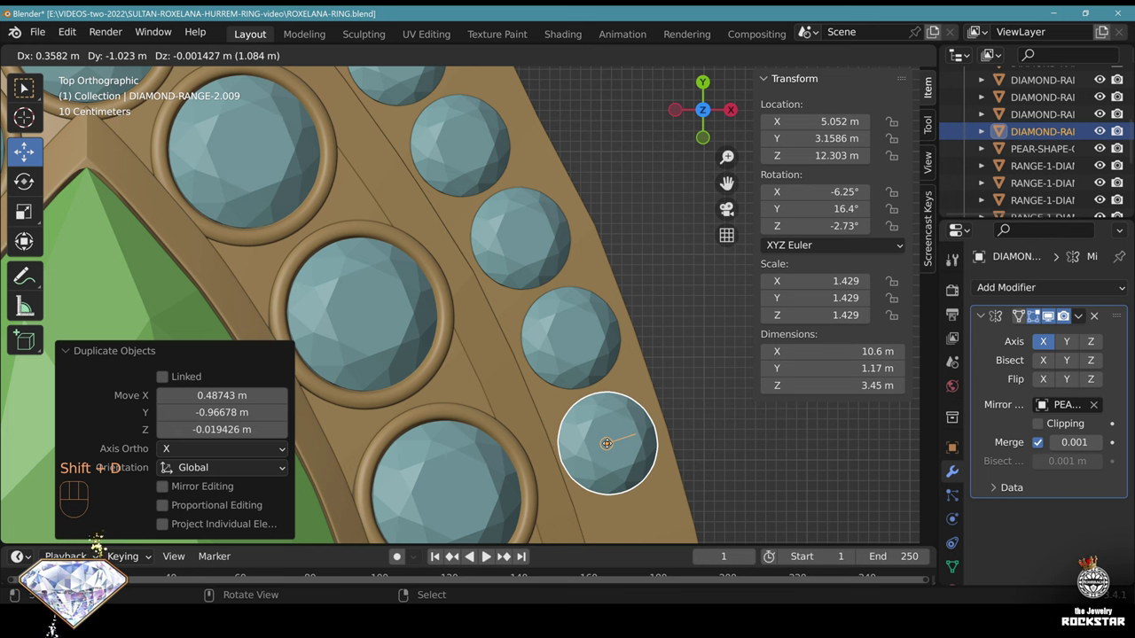
pyautogui.click(612, 447)
# Continue duplicating the mirrored diamond along the shell's widest side and around its rounded end to the centre line
pyautogui.keyDown('shift'); pyautogui.moveTo(611, 447); pyautogui.dragTo(552, 250, button='middle'); pyautogui.keyUp('shift')
pyautogui.hotkey('shift', 'd')
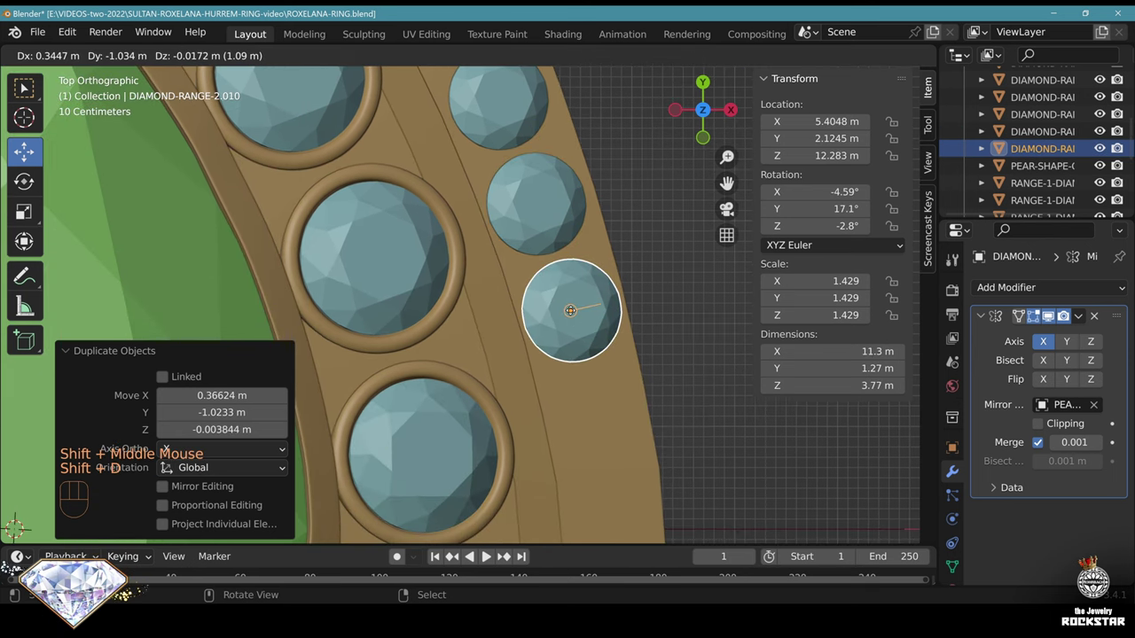
pyautogui.click(572, 311)
pyautogui.hotkey('shift', 'd')
pyautogui.click(602, 421)
pyautogui.keyDown('shift'); pyautogui.moveTo(601, 421); pyautogui.dragTo(560, 267, button='middle'); pyautogui.keyUp('shift')
pyautogui.hotkey('shift', 'd')
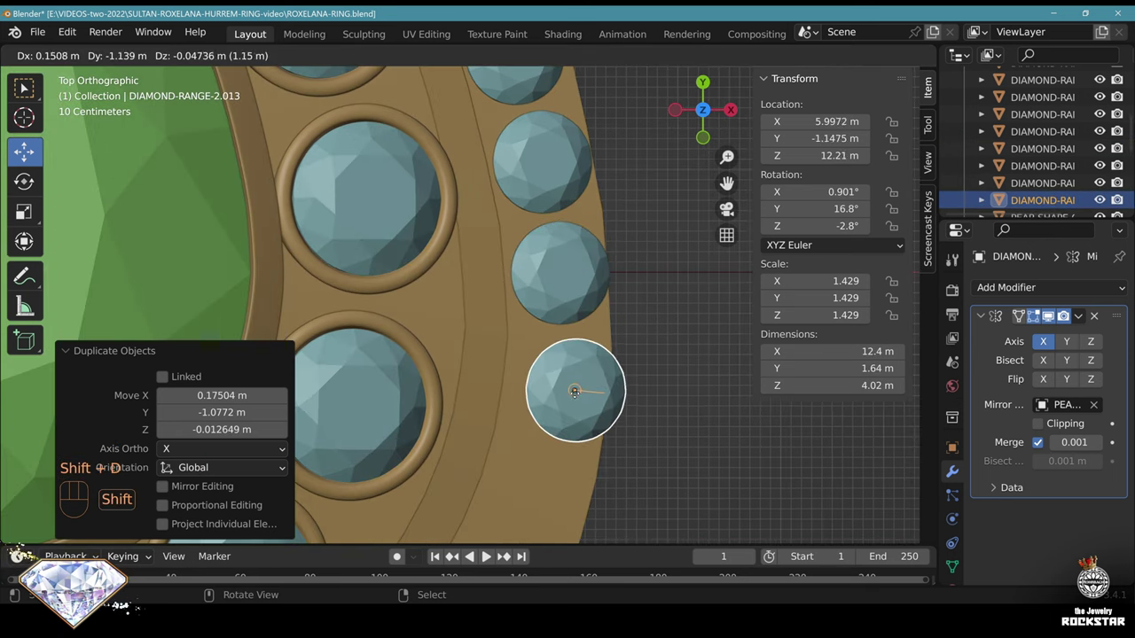
pyautogui.click(562, 380)
pyautogui.keyDown('shift'); pyautogui.moveTo(562, 381); pyautogui.dragTo(578, 221, button='middle'); pyautogui.keyUp('shift')
pyautogui.hotkey('shift', 'd')
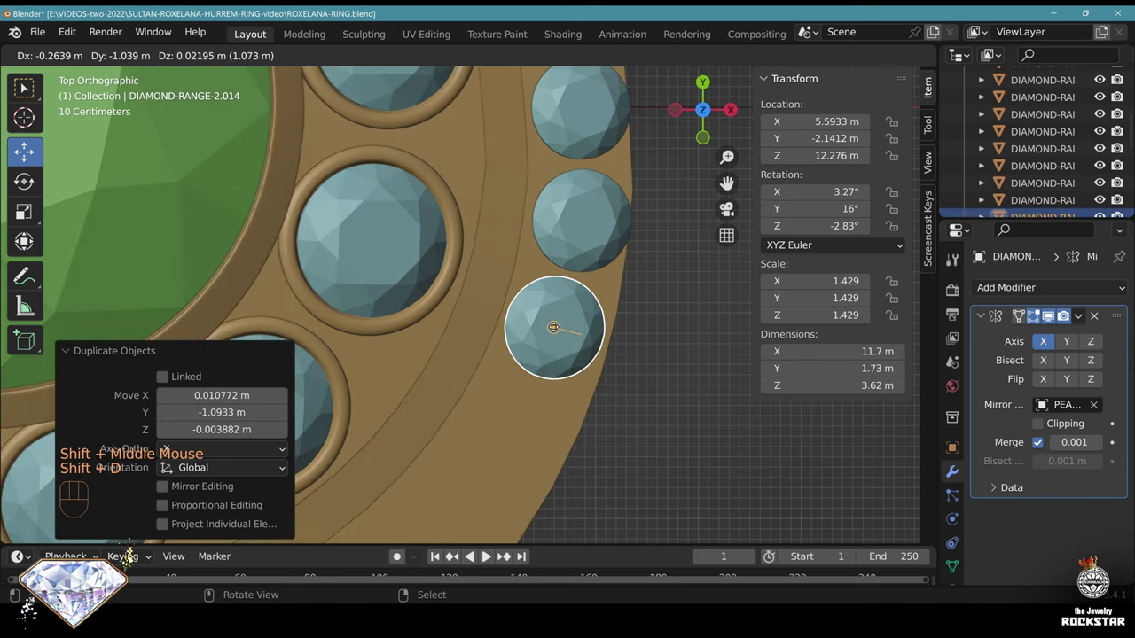
pyautogui.click(555, 325)
pyautogui.keyDown('shift'); pyautogui.moveTo(555, 325); pyautogui.dragTo(612, 167, button='middle'); pyautogui.keyUp('shift')
pyautogui.hotkey('shift', 'd')
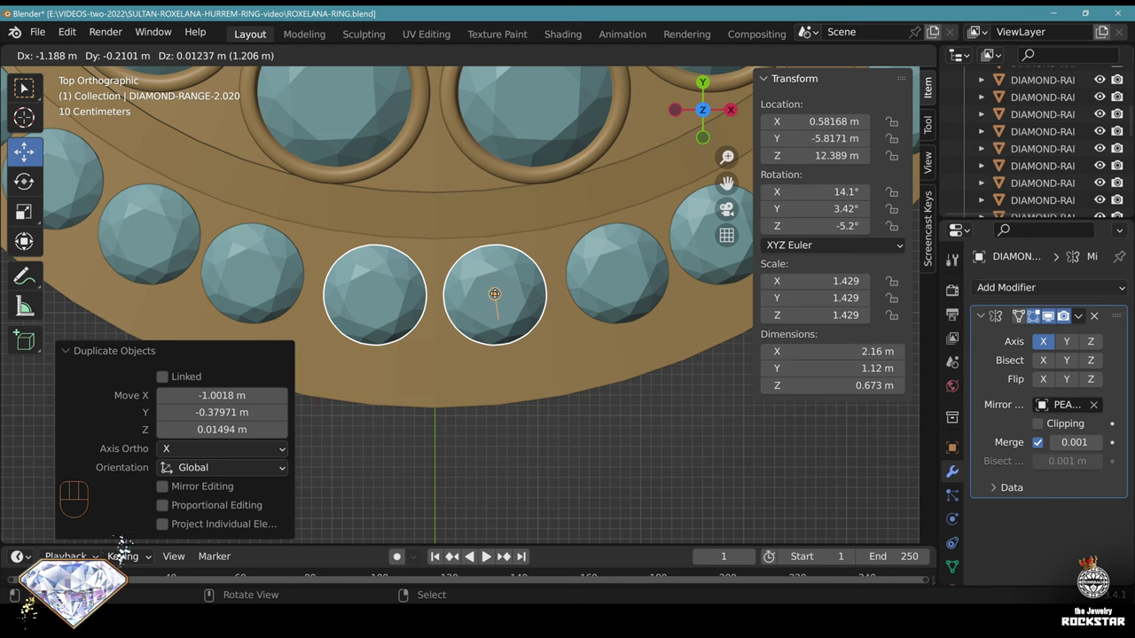
pyautogui.click(496, 294)
# Nudge the mirrored diamonds around the shell's rounded end to even out their spacing along the gold band
pyautogui.keyDown('shift'); pyautogui.moveTo(617, 292); pyautogui.dragTo(416, 327, button='middle'); pyautogui.keyUp('shift')
pyautogui.rightClick(426, 328)
pyautogui.press('g')
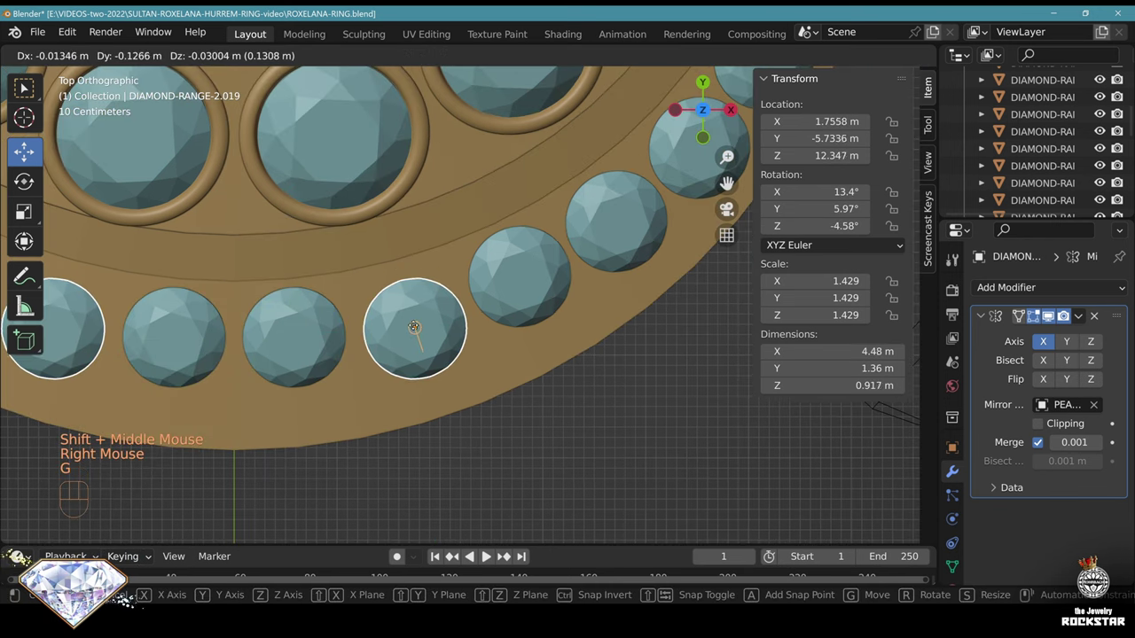
pyautogui.click(409, 317)
pyautogui.rightClick(518, 281)
pyautogui.press('g')
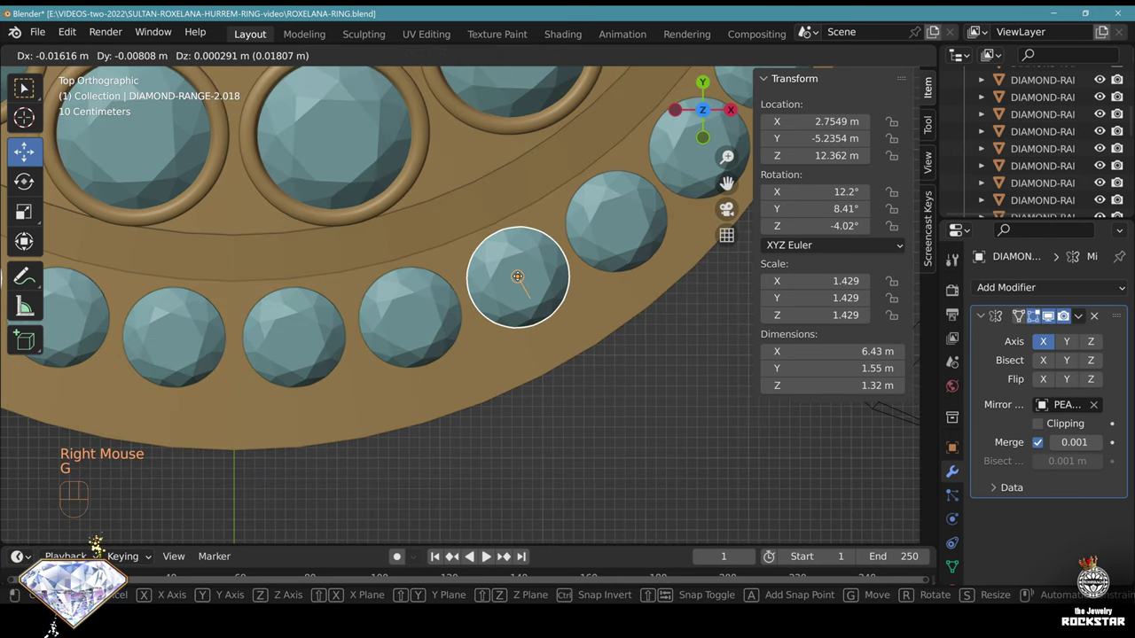
pyautogui.click(517, 277)
pyautogui.rightClick(619, 218)
pyautogui.press('g')
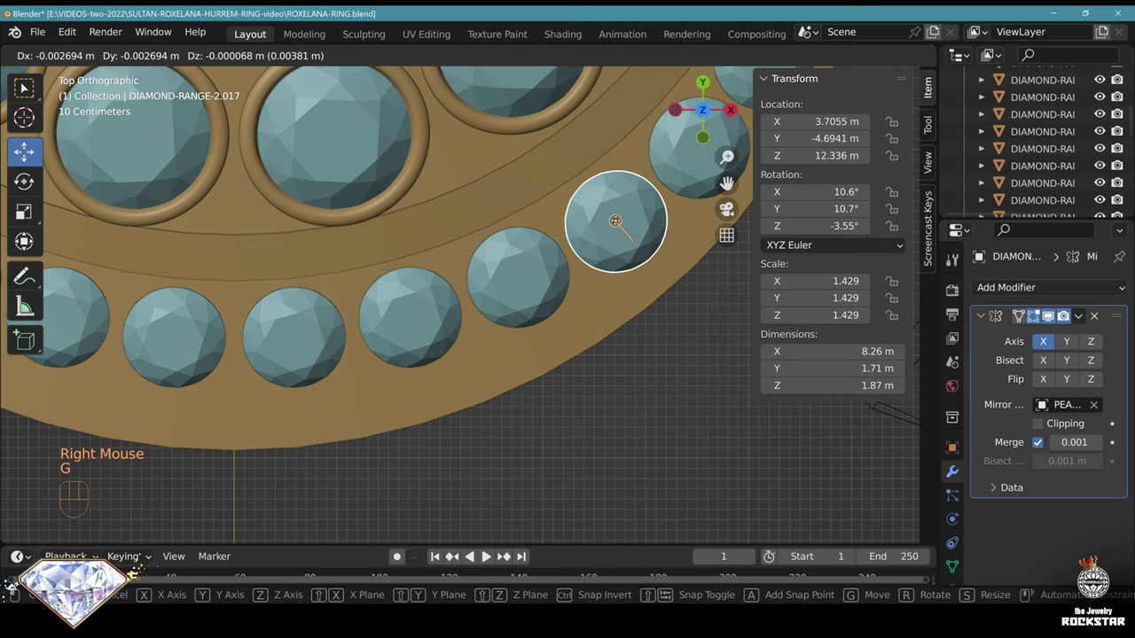
pyautogui.click(615, 220)
# Deselect everything, save the file, and inspect the finished diamond row around the shell
pyautogui.scroll(-2, 614, 228)
pyautogui.scroll(-2, 610, 237)
pyautogui.keyDown('shift'); pyautogui.moveTo(612, 239); pyautogui.dragTo(672, 410, button='middle'); pyautogui.keyUp('shift')
pyautogui.moveTo(672, 410); pyautogui.dragTo(504, 227, button='middle')
pyautogui.hotkey('alt', 'a')
pyautogui.hotkey('ctrl', 's')
pyautogui.scroll(3, 567, 376)
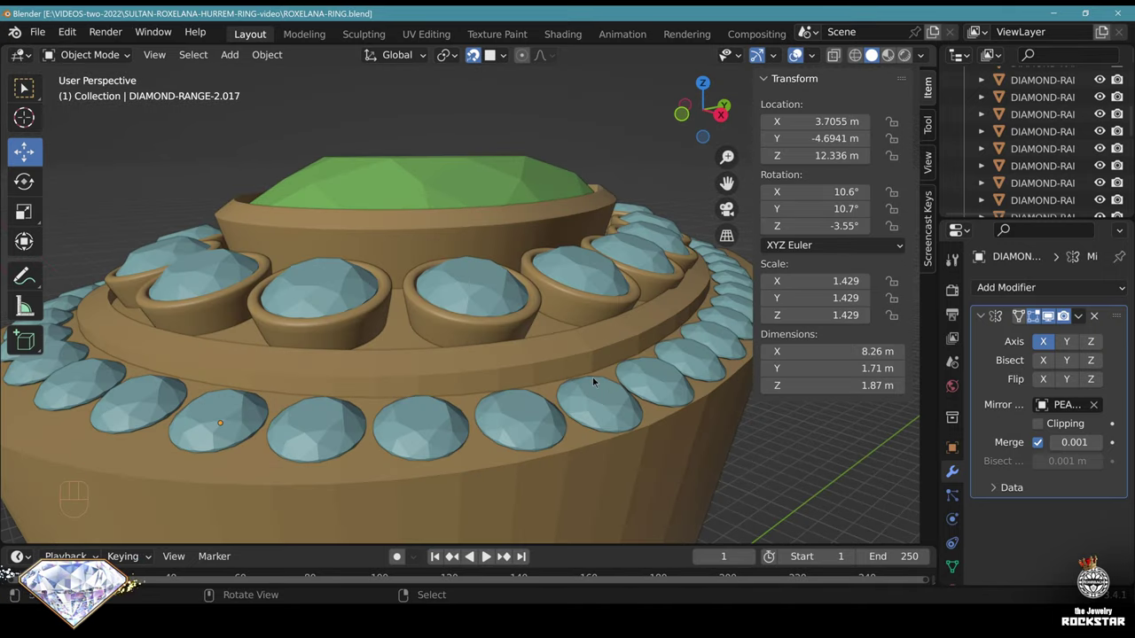
pyautogui.scroll(-2, 592, 381)
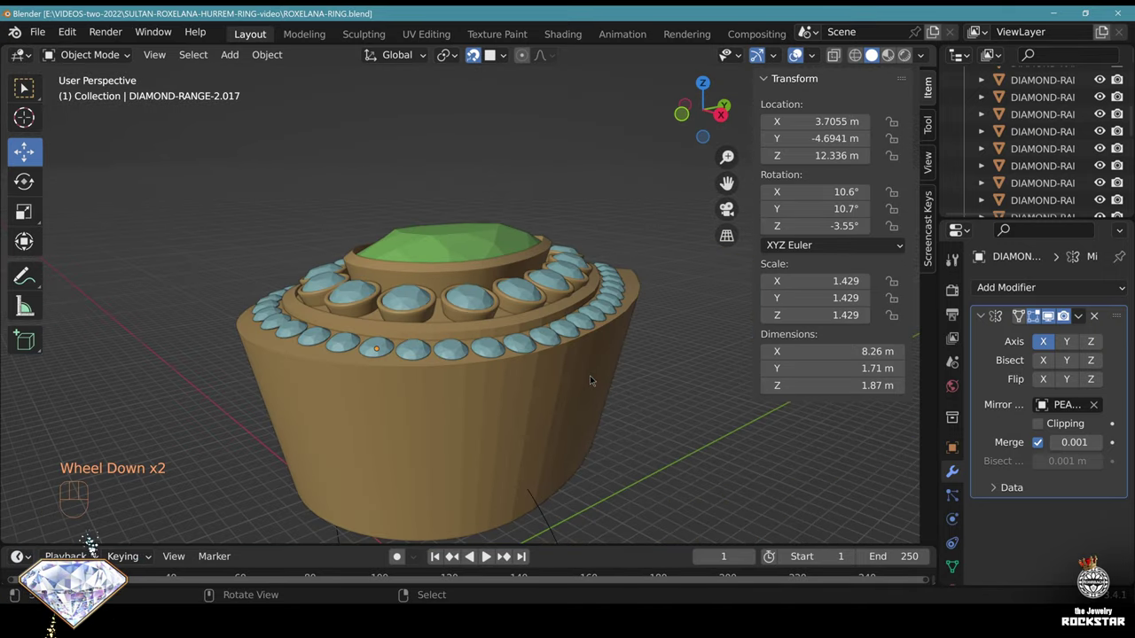
# Save the file and duplicate the SHELL-size object in place
pyautogui.rightClick(589, 375)
pyautogui.moveTo(590, 375); pyautogui.dragTo(324, 324, button='middle')
pyautogui.hotkey('ctrl', 's')
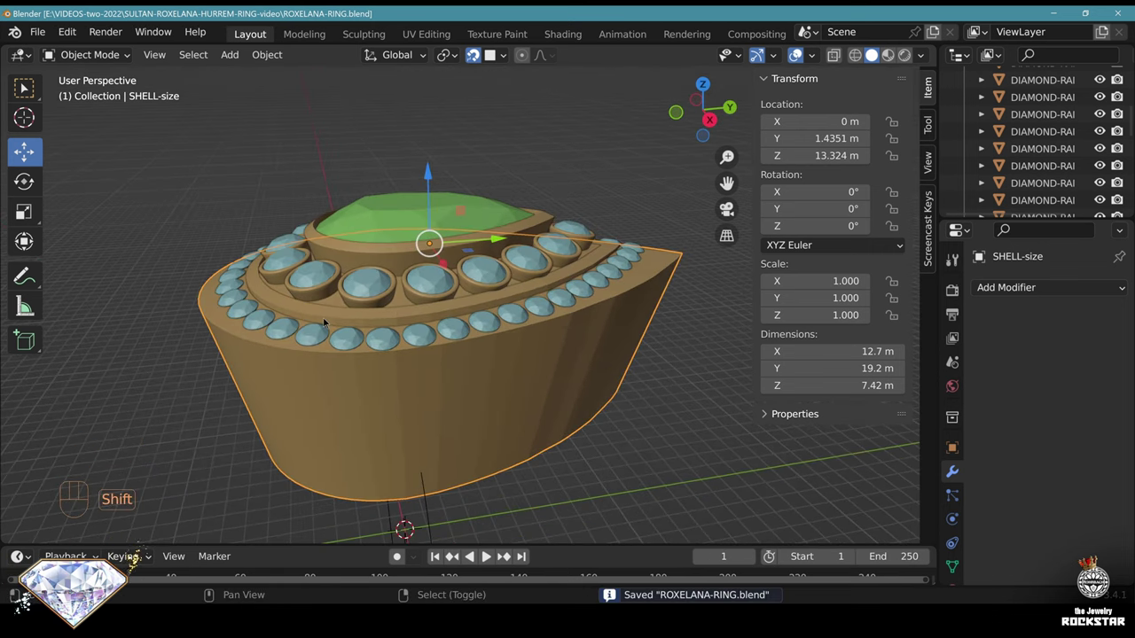
pyautogui.hotkey('shift', 'd')
pyautogui.rightClick(476, 62)
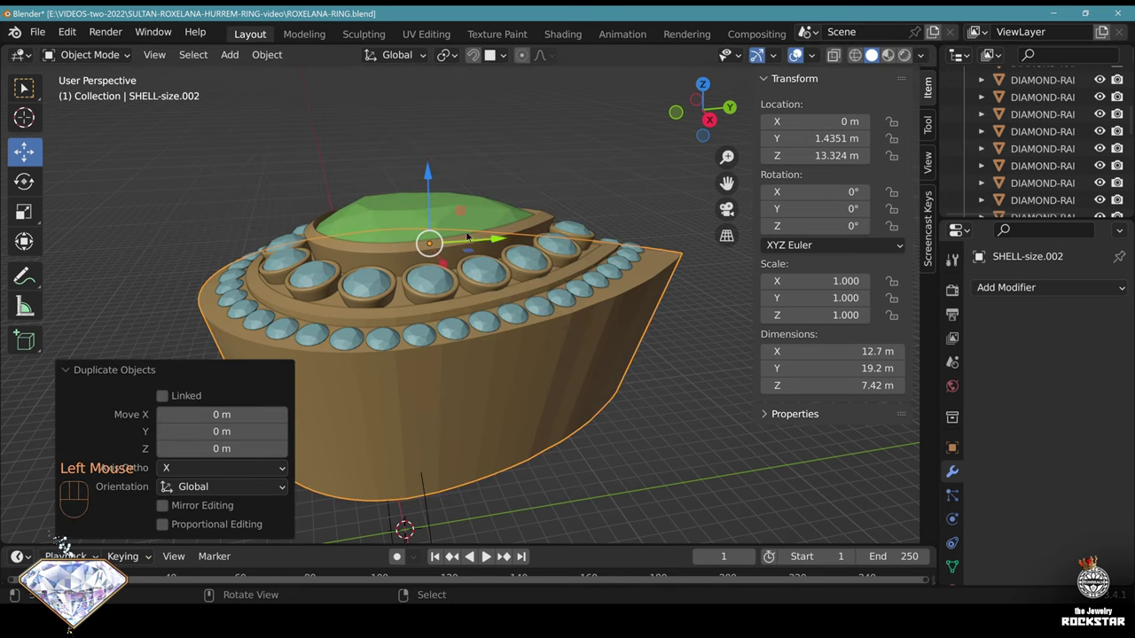
pyautogui.moveTo(489, 380); pyautogui.dragTo(589, 419, button='middle')
pyautogui.moveTo(1119, 201); pyautogui.dragTo(1126, 169, button='middle')
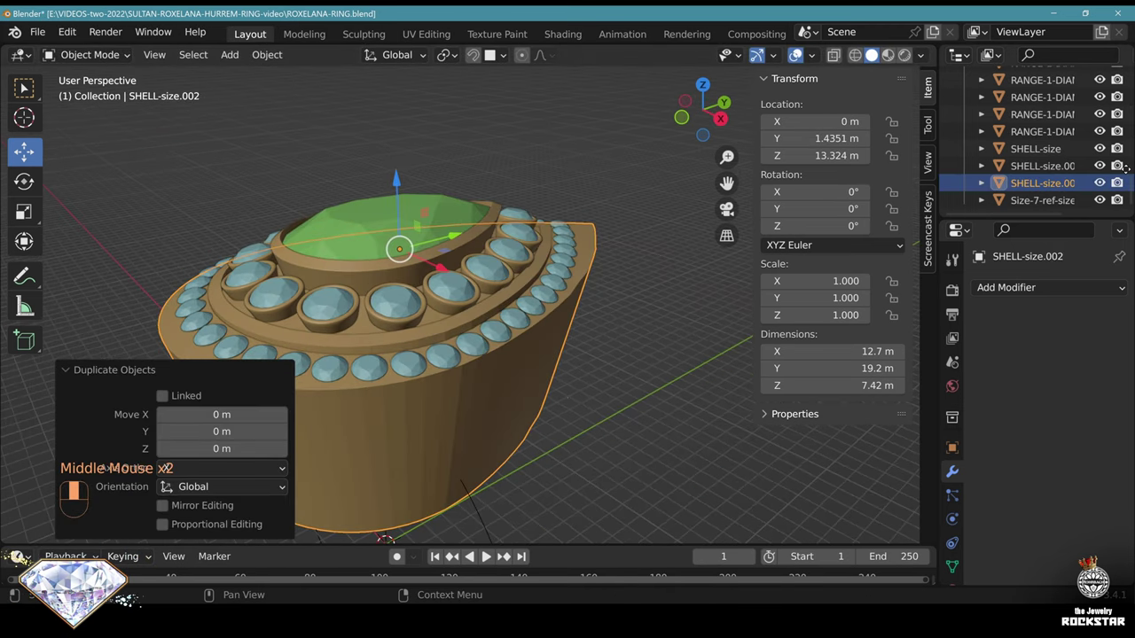
# Rename the gold band object SHELL-size.001 as RANGE-1-BORDER and save the file
pyautogui.click(1038, 165)
pyautogui.press('F2')
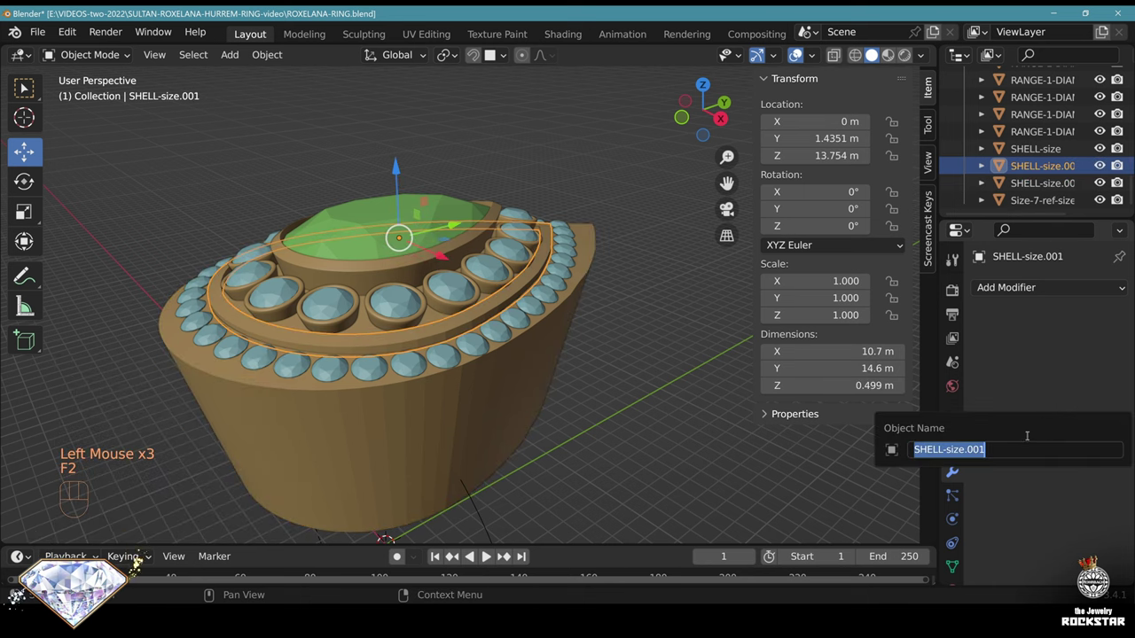
pyautogui.write('RANG')
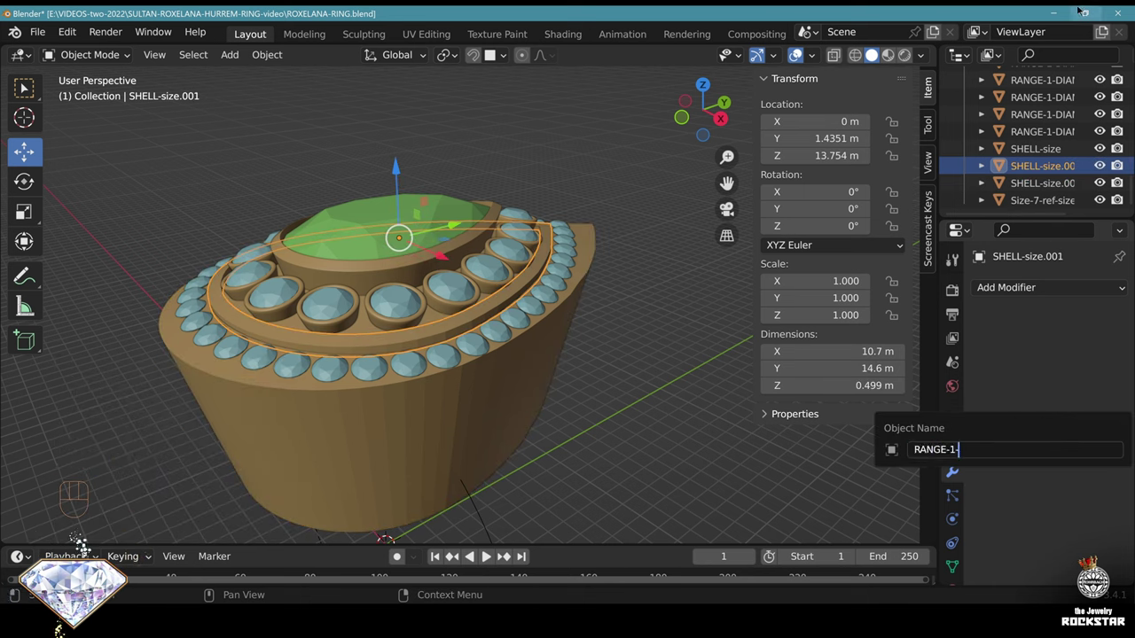
pyautogui.write('E-1-BORDER')
pyautogui.press('Return')
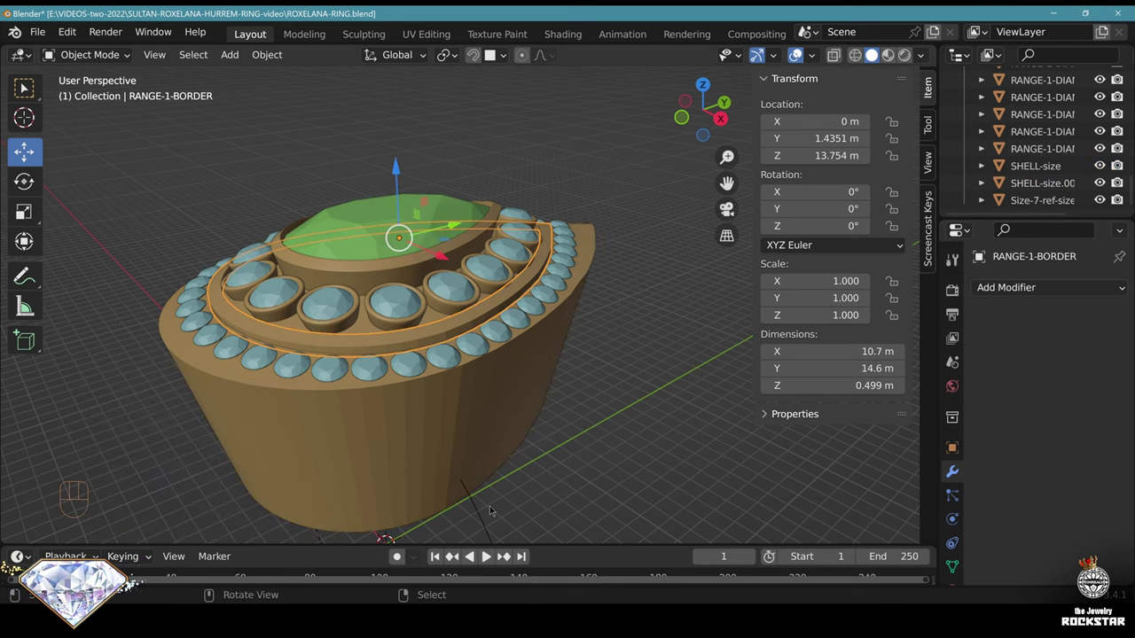
pyautogui.scroll(2, 490, 512)
pyautogui.moveTo(559, 273); pyautogui.dragTo(536, 297, button='middle')
pyautogui.scroll(-2, 531, 304)
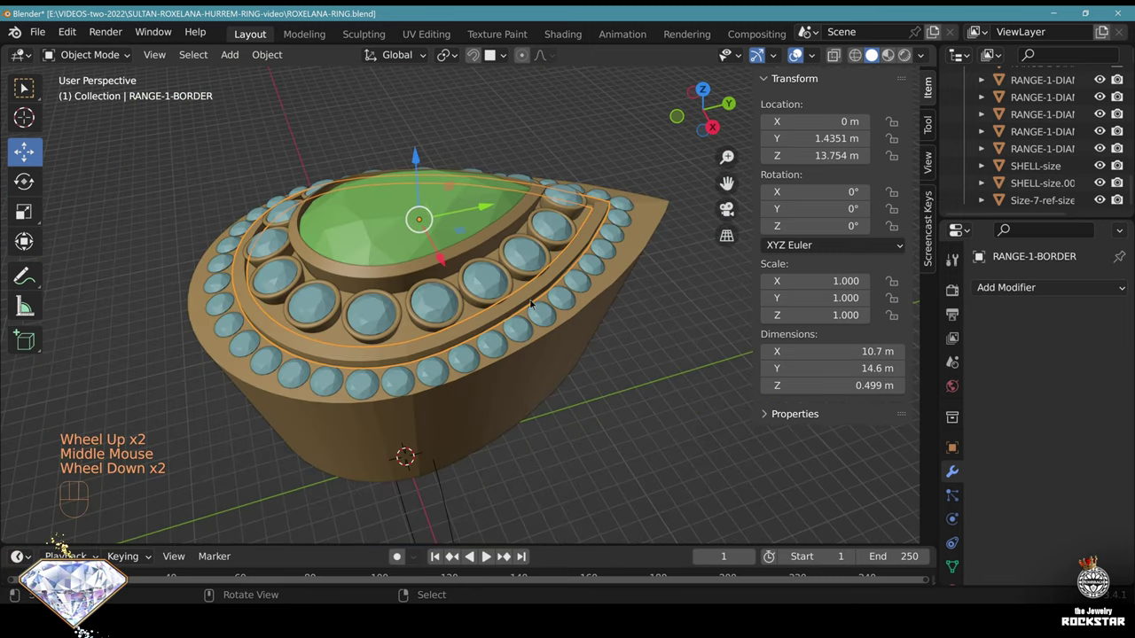
pyautogui.hotkey('ctrl', 's')
# Hide the original SHELL-size, rename its duplicate SHELL-size.002 as RANGE-2-ground, and save the file
pyautogui.rightClick(622, 272)
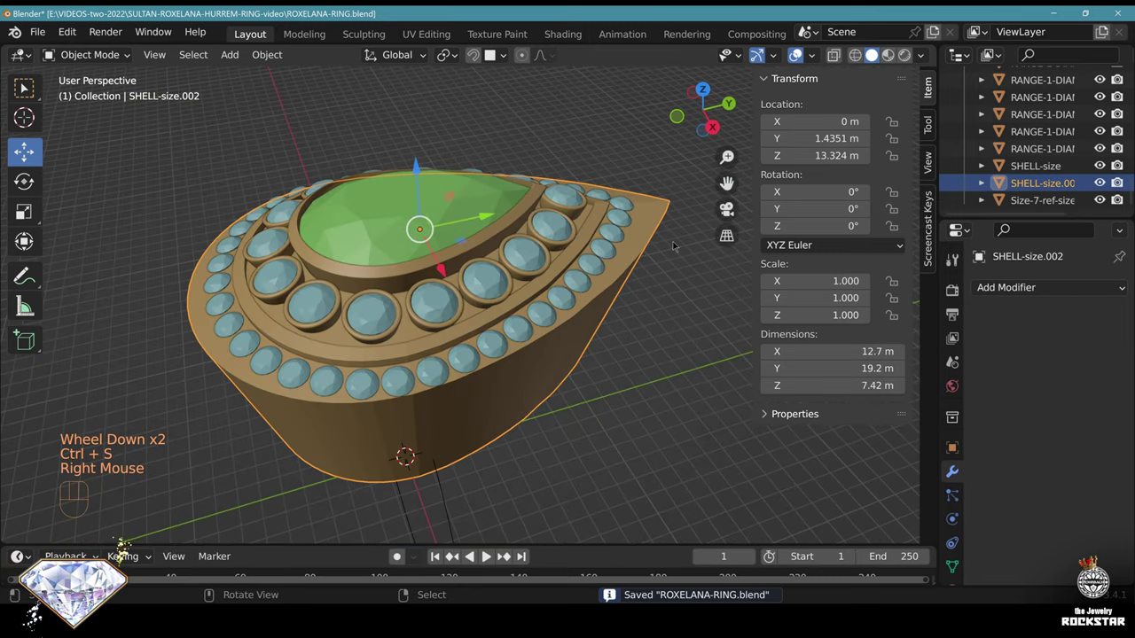
pyautogui.click(1099, 166)
pyautogui.moveTo(408, 373); pyautogui.dragTo(584, 386, button='middle')
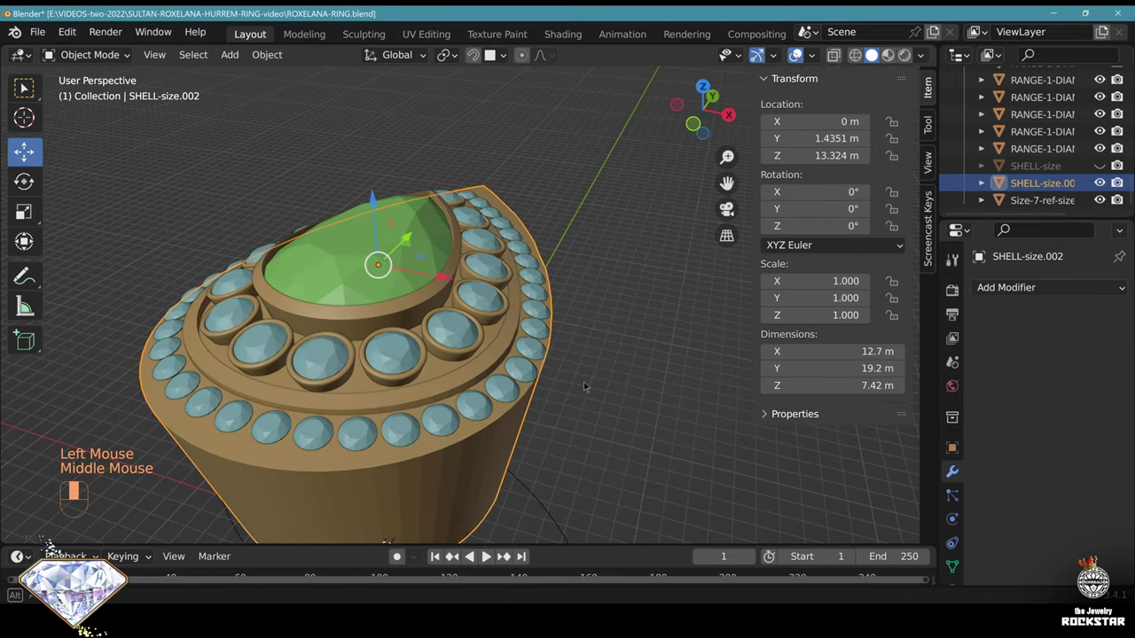
pyautogui.press('F2')
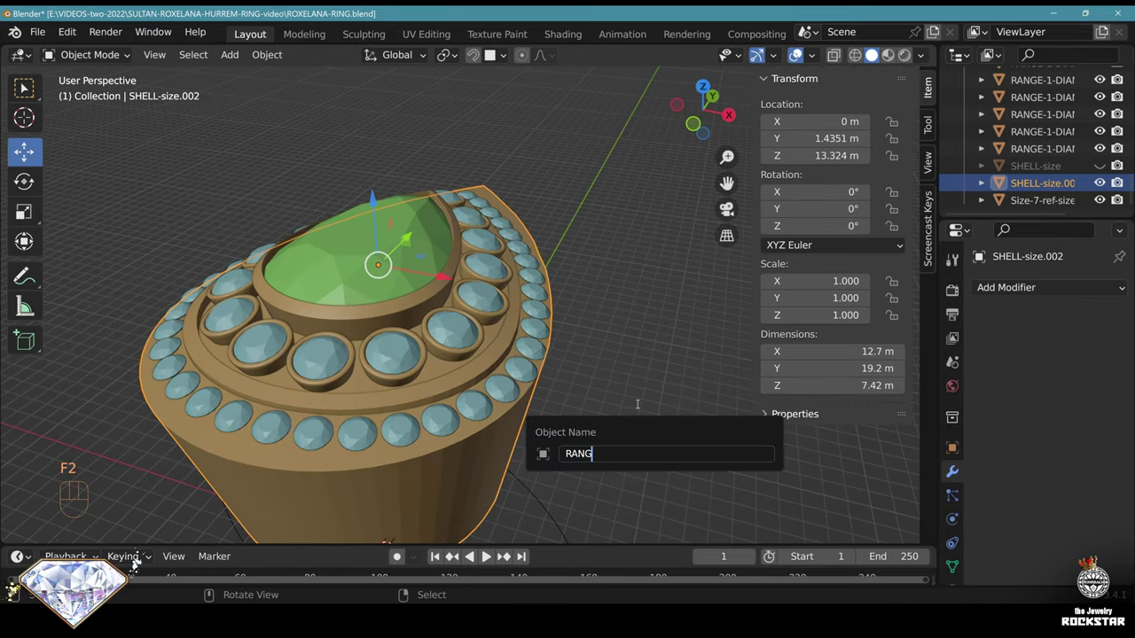
pyautogui.press('Return')
pyautogui.hotkey('ctrl', 's')
pyautogui.moveTo(636, 405); pyautogui.dragTo(503, 358, button='middle')
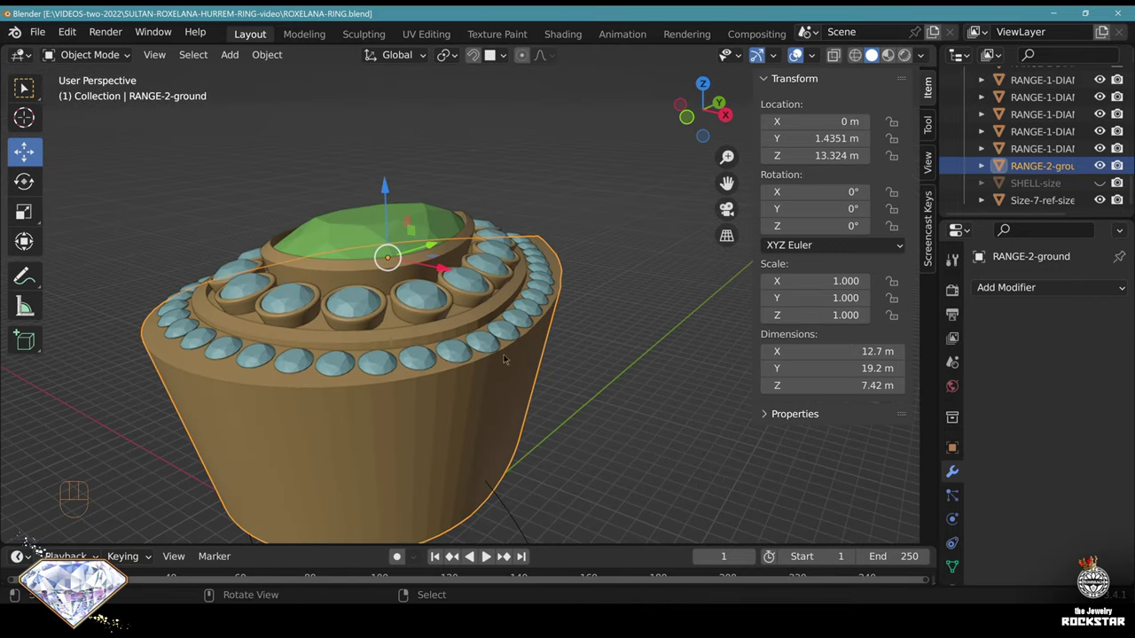
# Delete the lower and upper vertices of RANGE-2-ground, leaving only its widest pear-shaped outline
pyautogui.press('Tab')
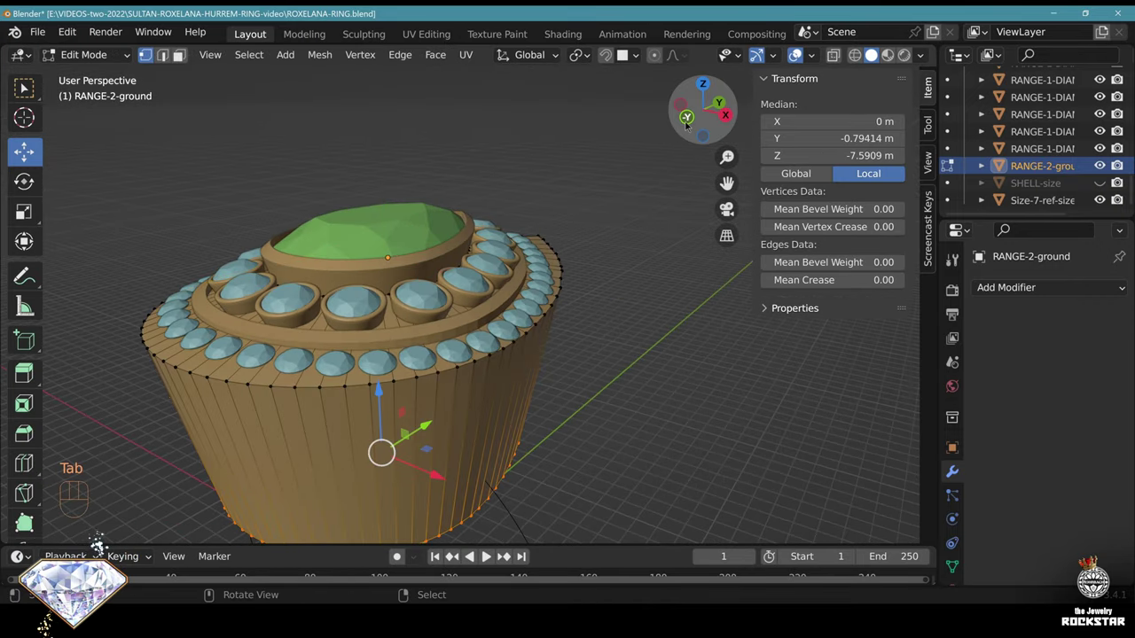
pyautogui.click(686, 116)
pyautogui.hotkey('alt', 'z')
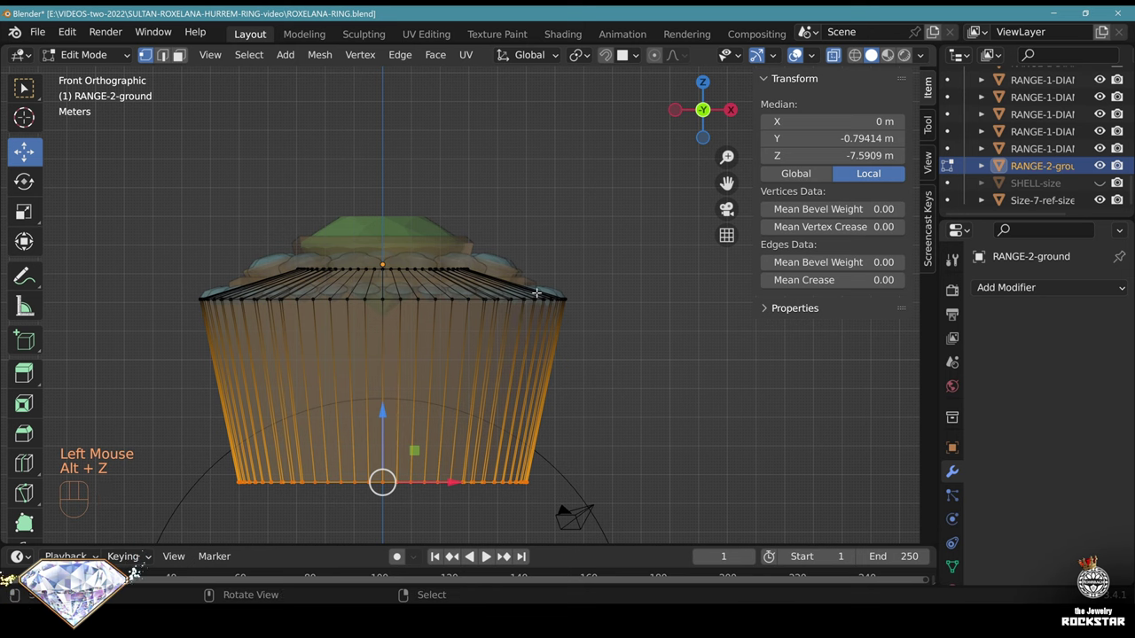
pyautogui.press('Delete')
pyautogui.click(537, 289)
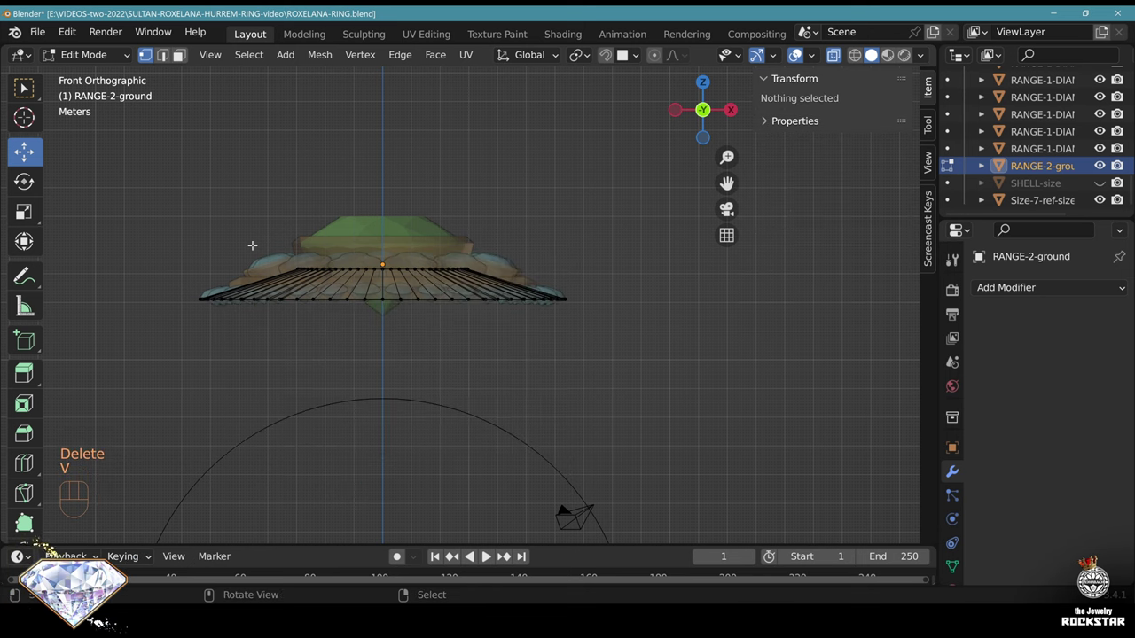
pyautogui.moveTo(252, 245); pyautogui.dragTo(527, 283)
pyautogui.press('Delete')
pyautogui.click(540, 231)
pyautogui.moveTo(454, 247); pyautogui.dragTo(461, 293, button='middle')
# Scale the whole RANGE-2-ground outline about 1.03 along X and 0.902 along Y to fit closely around the small diamonds
pyautogui.press('a')
pyautogui.hotkey('alt', 'z')
pyautogui.click(699, 105)
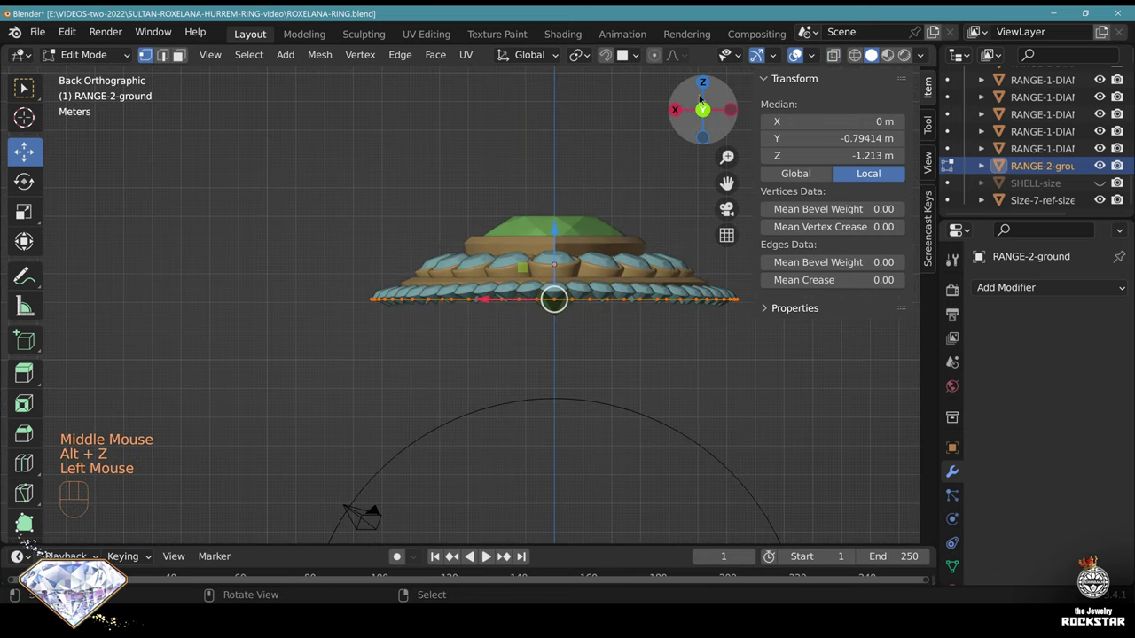
pyautogui.click(702, 83)
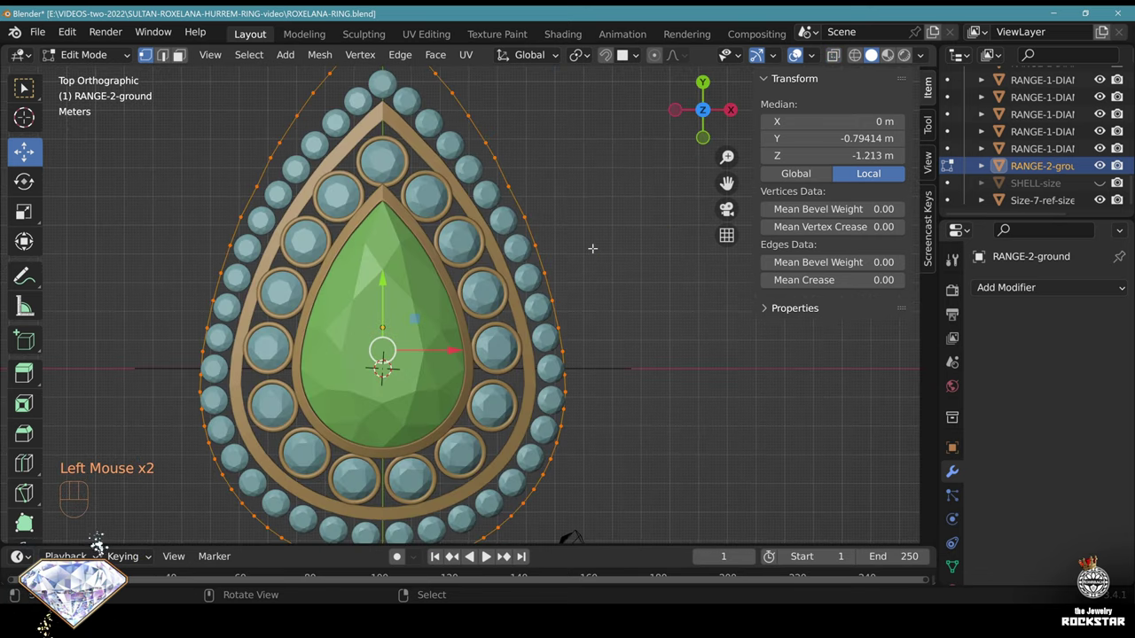
pyautogui.scroll(-1, 592, 248)
pyautogui.press('s')
pyautogui.press('x')
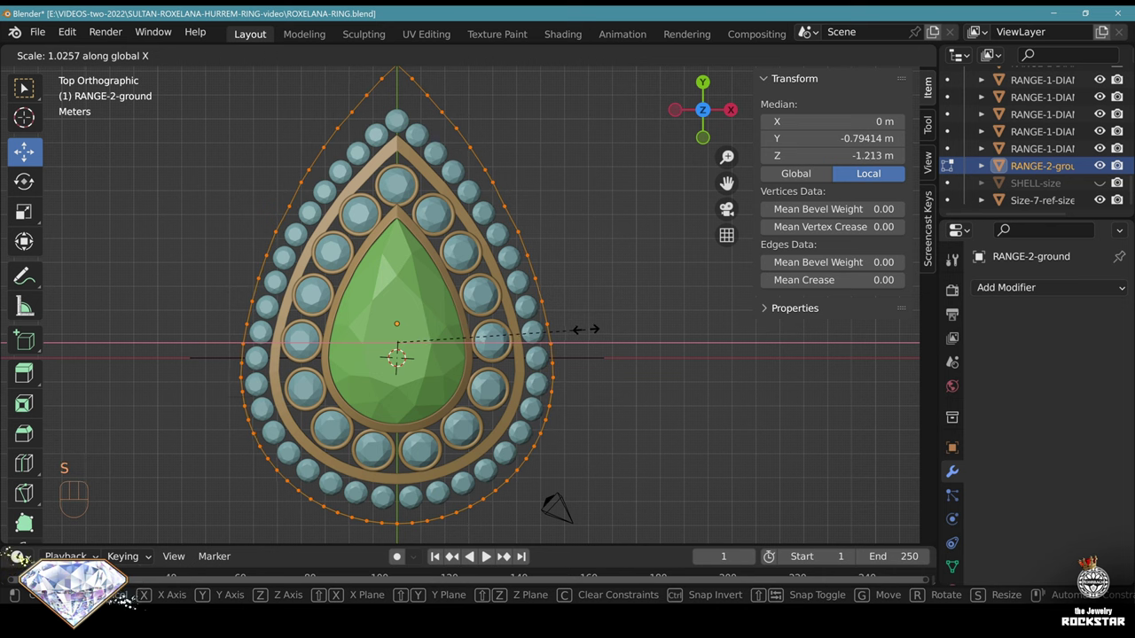
pyautogui.click(586, 329)
pyautogui.press('s')
pyautogui.press('y')
pyautogui.click(597, 329)
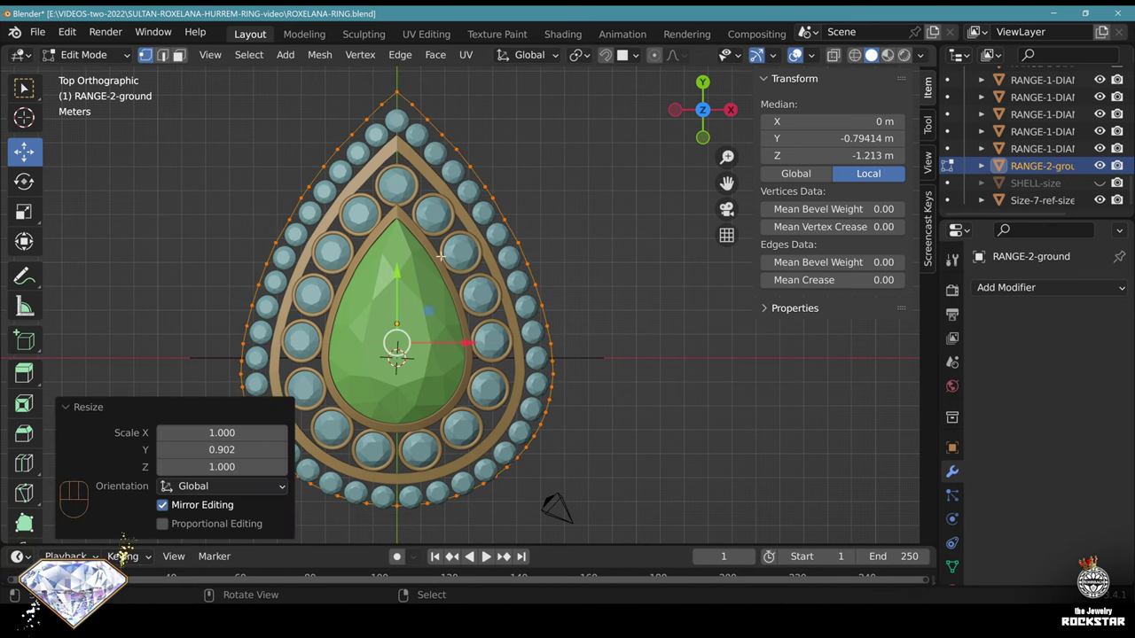
# Move the outline about -0.243 m along Y so it surrounds the small diamond row evenly
pyautogui.press('g')
pyautogui.press('y')
pyautogui.click(491, 292)
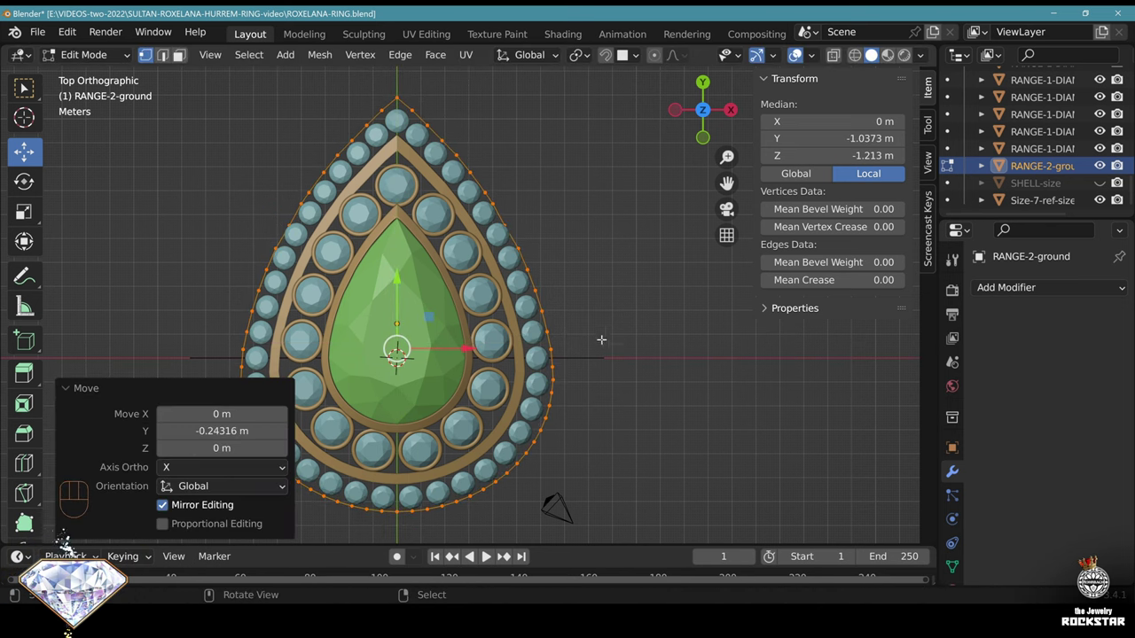
pyautogui.moveTo(604, 346); pyautogui.dragTo(532, 213, button='middle')
pyautogui.scroll(2, 532, 213)
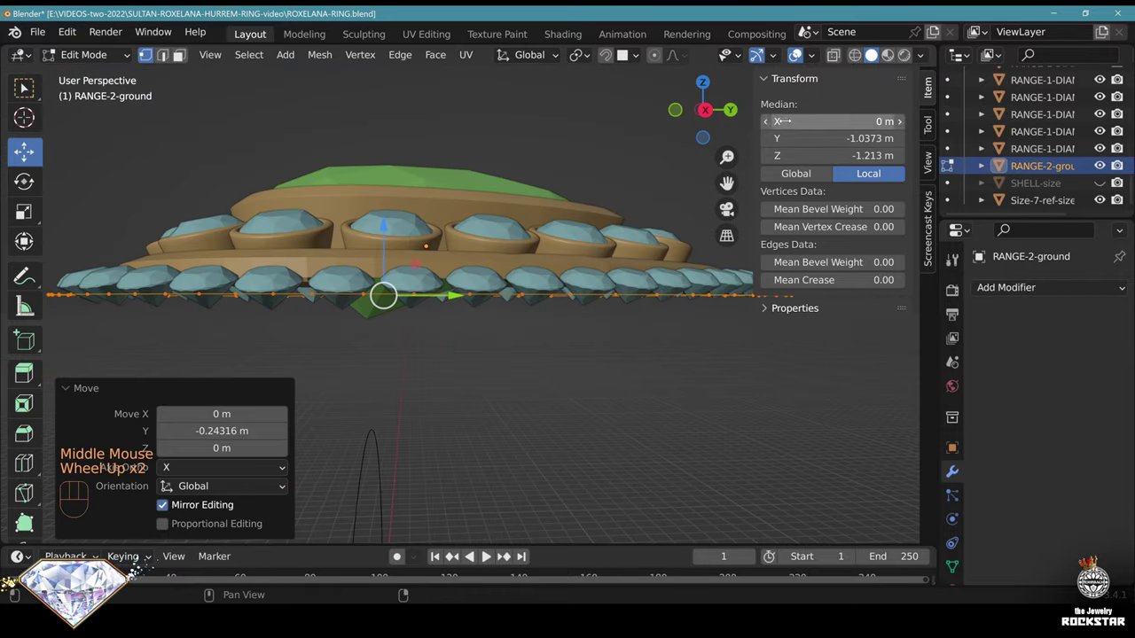
# Extrude the outline inward at scale 0.795, then stretch the inner loop about 1.02 along Y to follow the gold band
pyautogui.click(702, 83)
pyautogui.press('e')
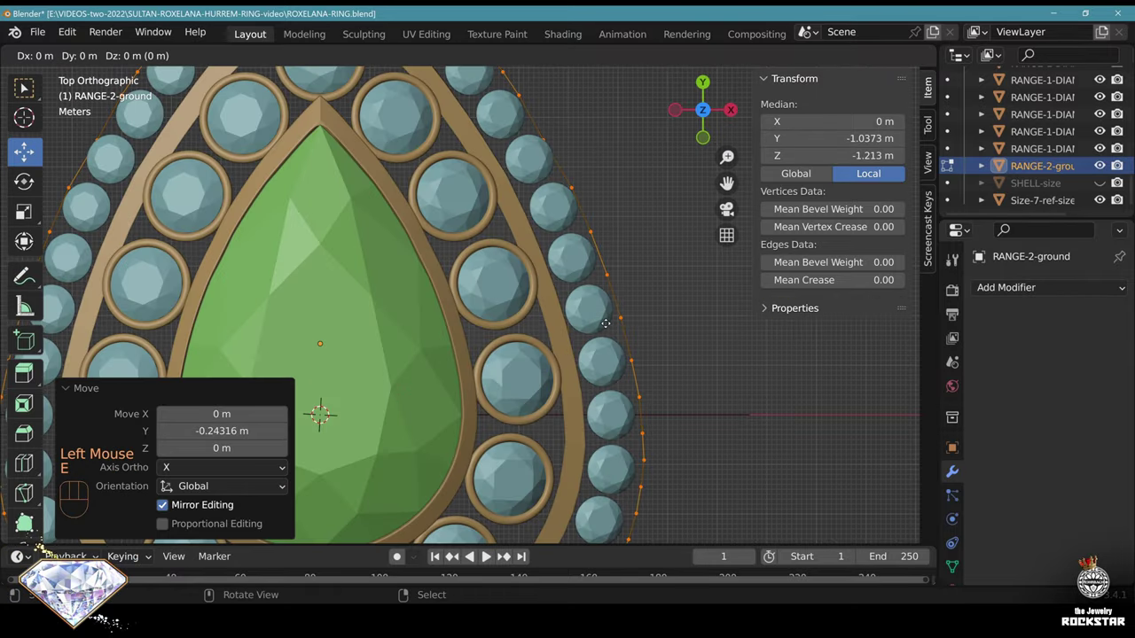
pyautogui.scroll(-2, 319, 411)
pyautogui.press('s')
pyautogui.click(594, 327)
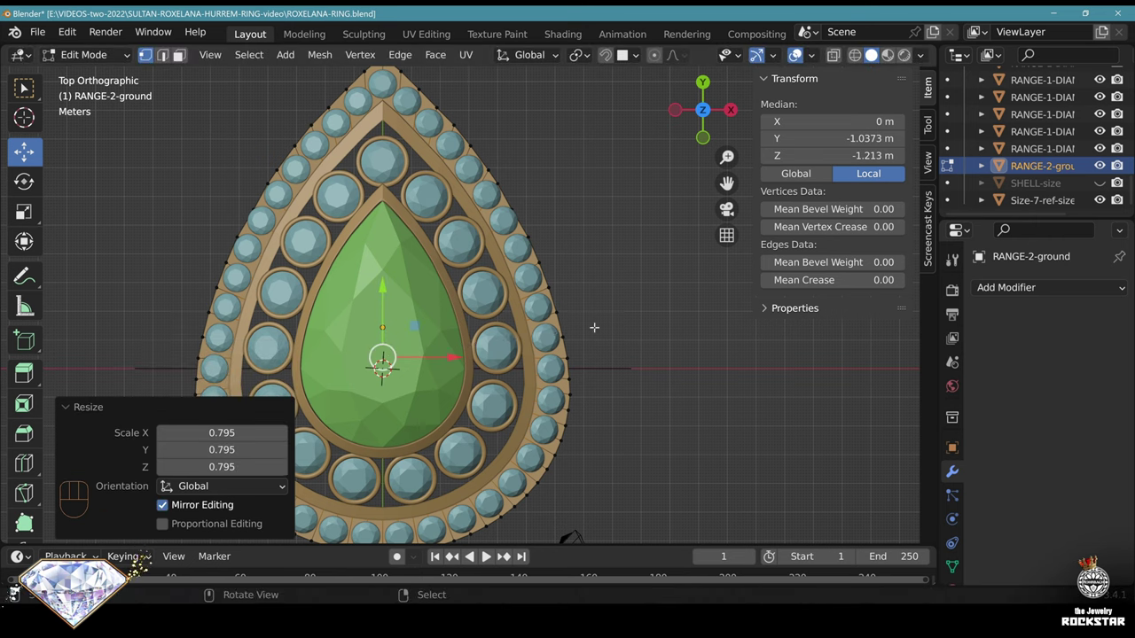
pyautogui.hotkey('alt', 'z')
pyautogui.press('s')
pyautogui.press('y')
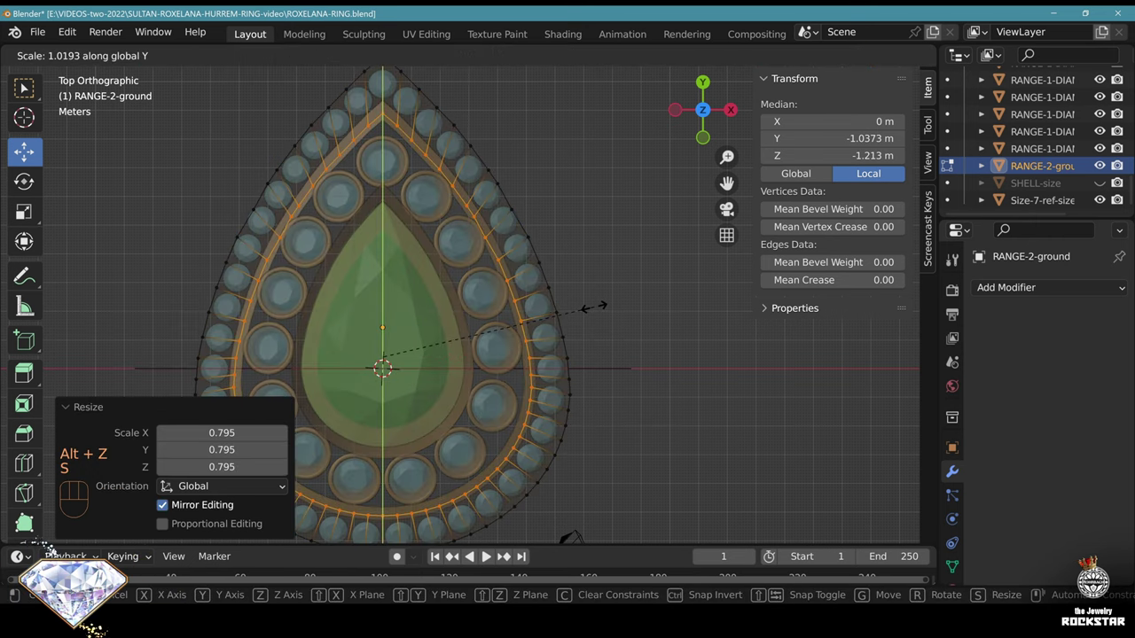
pyautogui.click(594, 307)
# Raise the inner loop of RANGE-2-ground about 0.484 m along Z so the strip slopes under the diamonds
pyautogui.moveTo(613, 324); pyautogui.dragTo(368, 267, button='middle')
pyautogui.hotkey('alt', 'z')
pyautogui.scroll(1, 368, 267)
pyautogui.scroll(1, 368, 267)
pyautogui.moveTo(332, 217); pyautogui.dragTo(324, 191)
pyautogui.scroll(-2, 372, 263)
pyautogui.moveTo(373, 263); pyautogui.dragTo(438, 279, button='middle')
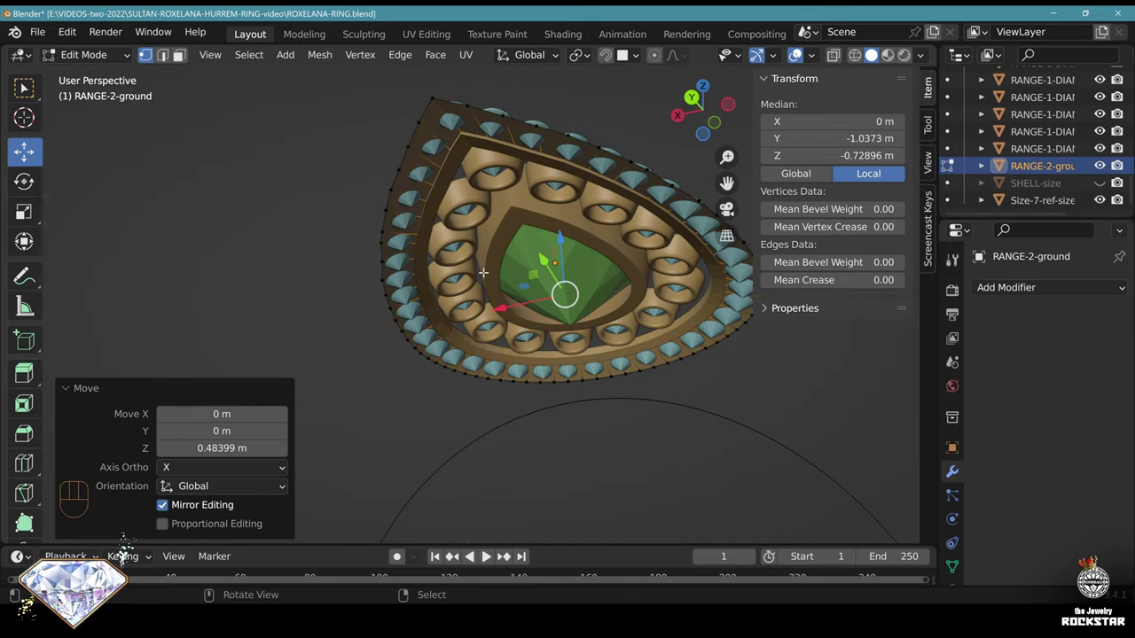
# Extrude the whole sloped strip downward by 0.9 m along its normal to give it thickness
pyautogui.press('a')
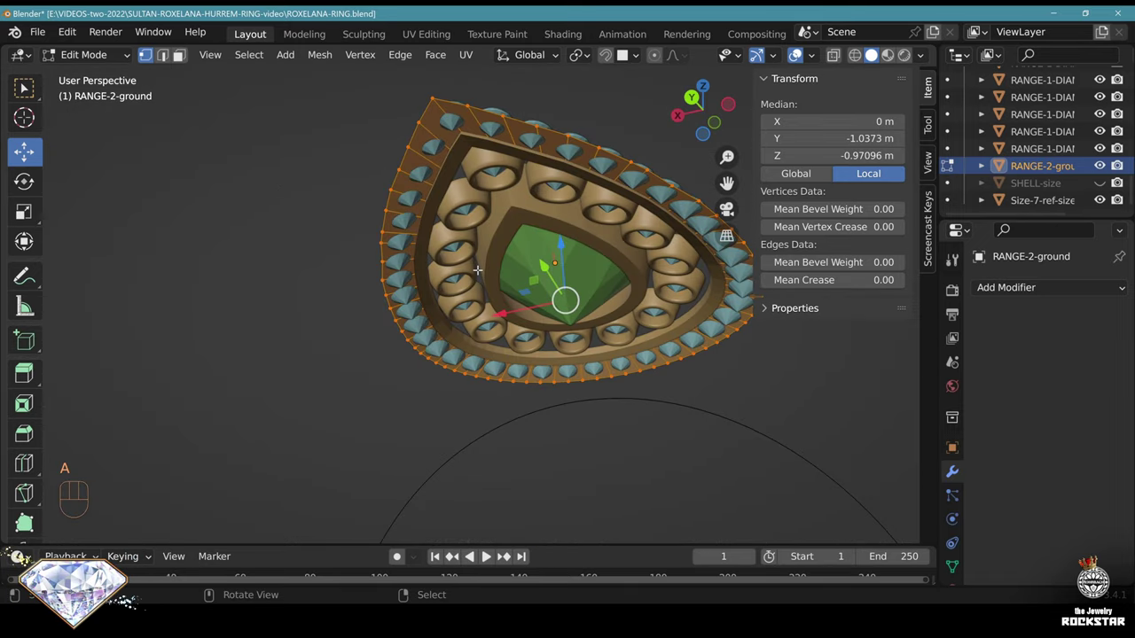
pyautogui.press('e')
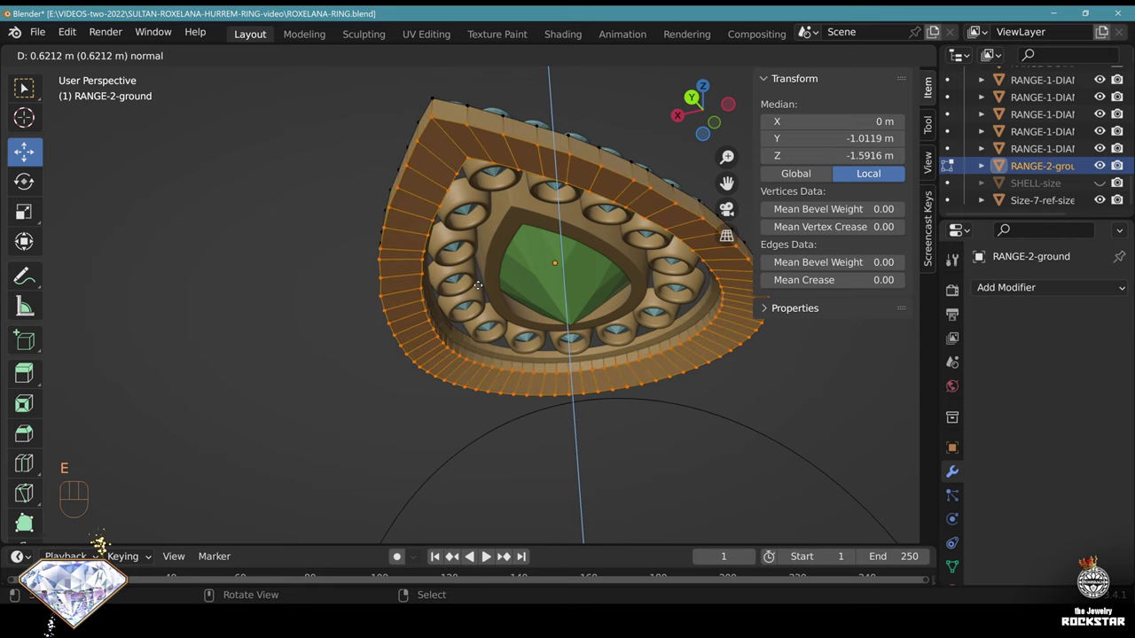
pyautogui.click(250, 475)
pyautogui.click(222, 448)
pyautogui.press('Return')
pyautogui.moveTo(426, 461); pyautogui.dragTo(633, 408, button='middle')
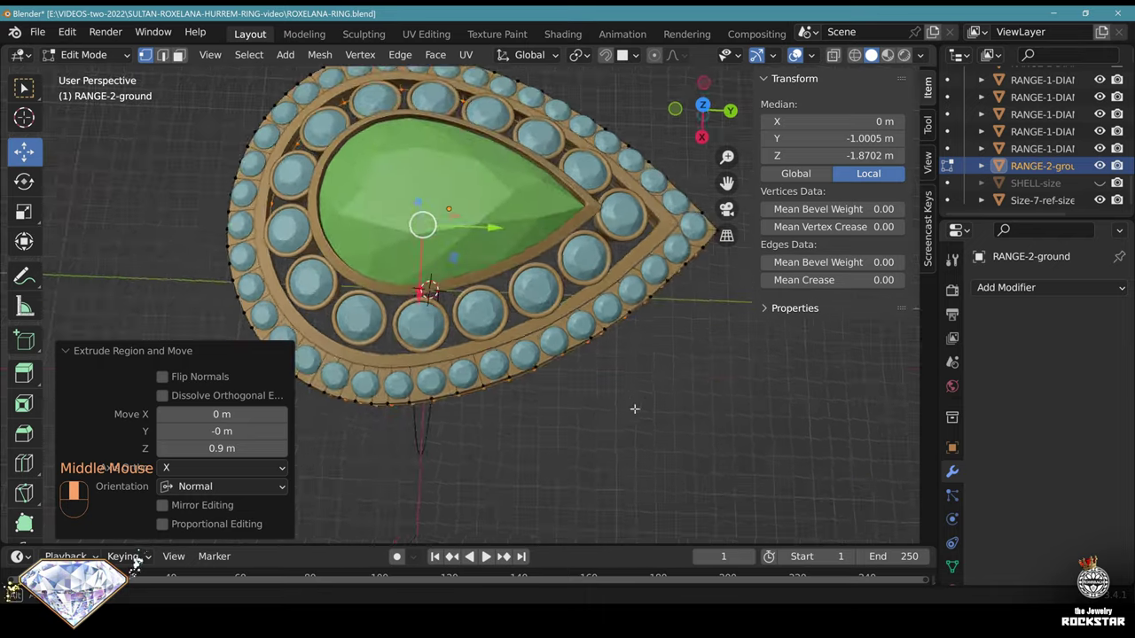
# Scale the matching outer vertices on both upper flanks outward by about 1.008, then return to Object Mode with X-ray off
pyautogui.click(702, 107)
pyautogui.hotkey('alt', 'z')
pyautogui.keyDown('shift'); pyautogui.moveTo(488, 203); pyautogui.dragTo(566, 263, button='middle'); pyautogui.keyUp('shift')
pyautogui.scroll(2, 566, 264)
pyautogui.hotkey('alt', 'a')
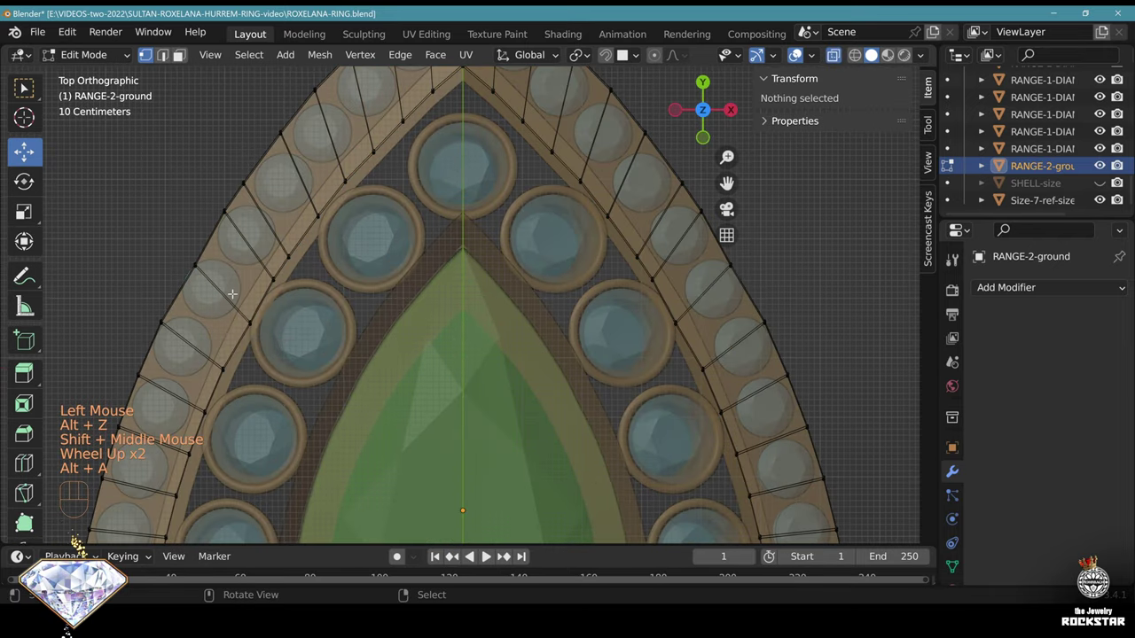
pyautogui.press('c')
pyautogui.click(190, 271)
pyautogui.click(720, 270)
pyautogui.press('s')
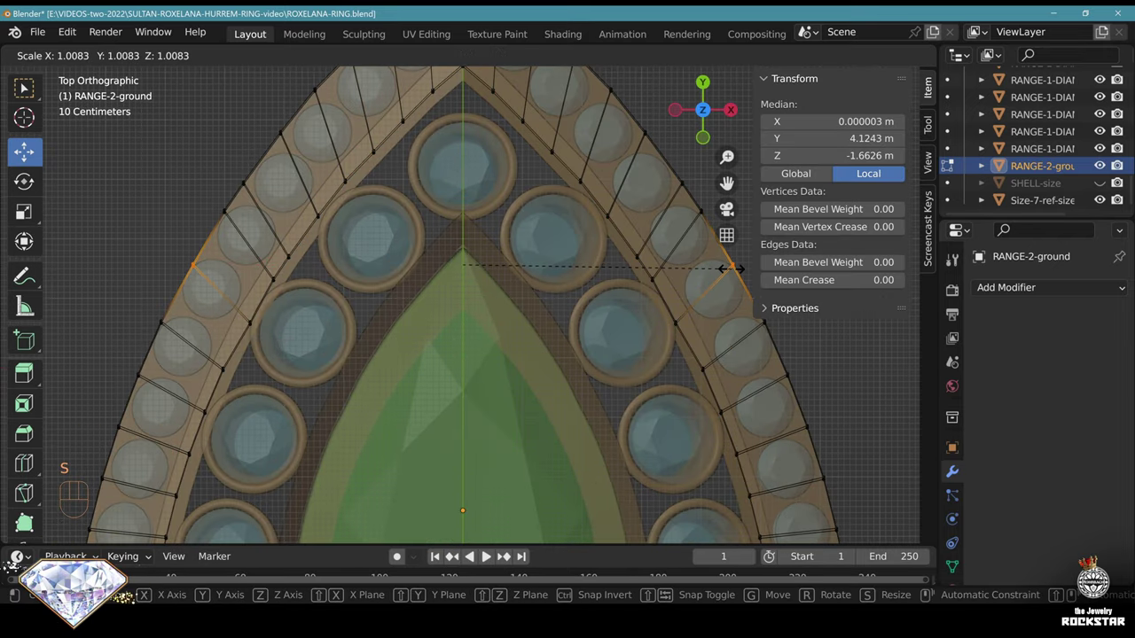
pyautogui.click(725, 268)
pyautogui.scroll(-7, 532, 274)
pyautogui.press('Tab')
pyautogui.hotkey('alt', 'z')
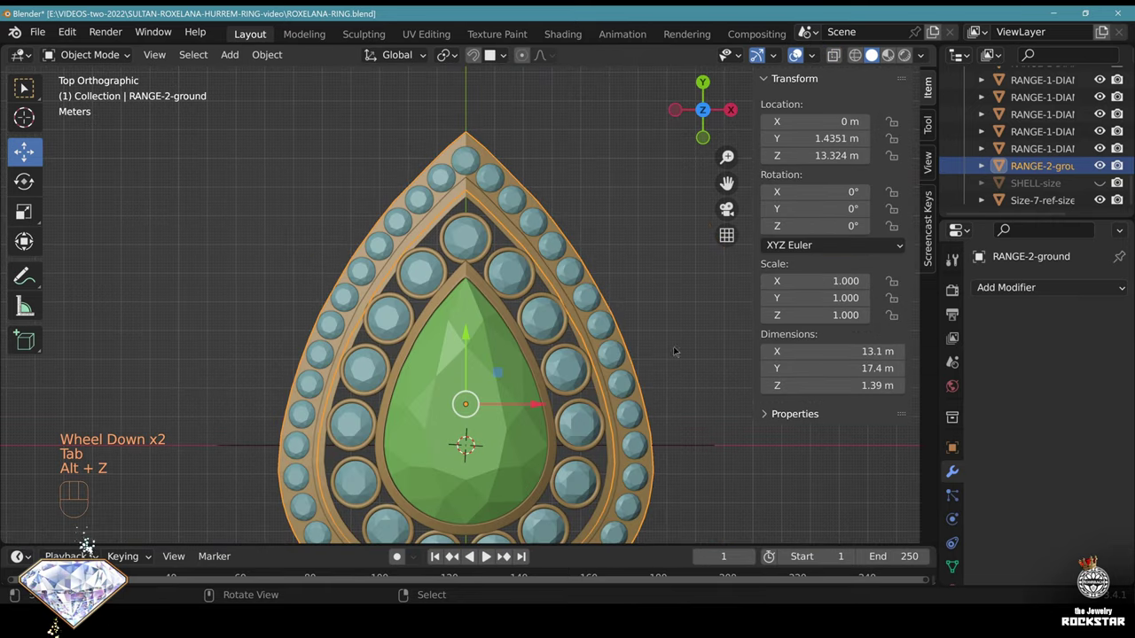
# Raise the lower vertices of RANGE-2-ground by 0.2 m along Z to make the base thinner
pyautogui.moveTo(524, 283); pyautogui.dragTo(502, 275, button='middle')
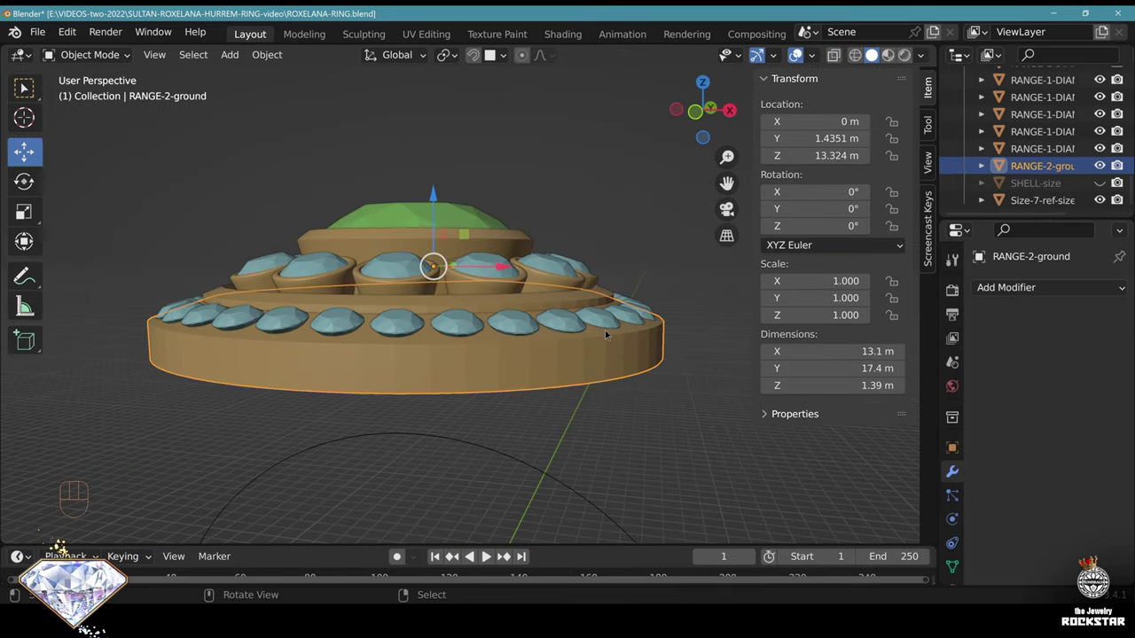
pyautogui.press('Tab')
pyautogui.hotkey('alt', 'z')
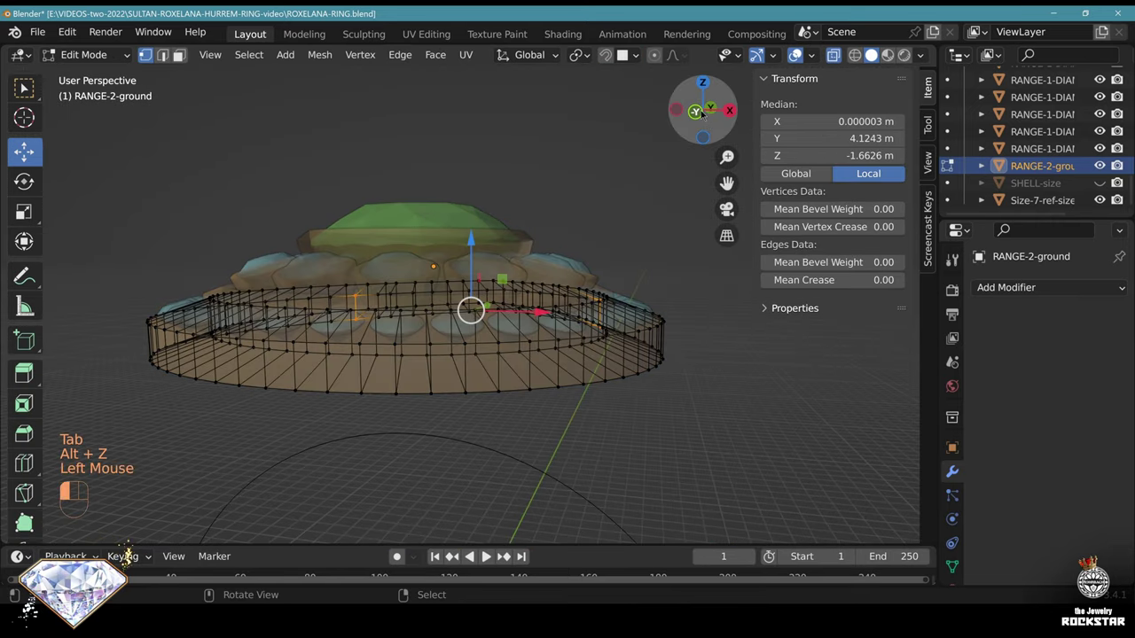
pyautogui.scroll(2, 133, 321)
pyautogui.hotkey('alt', 'a')
pyautogui.moveTo(146, 323); pyautogui.dragTo(798, 350)
pyautogui.moveTo(464, 325); pyautogui.dragTo(463, 242)
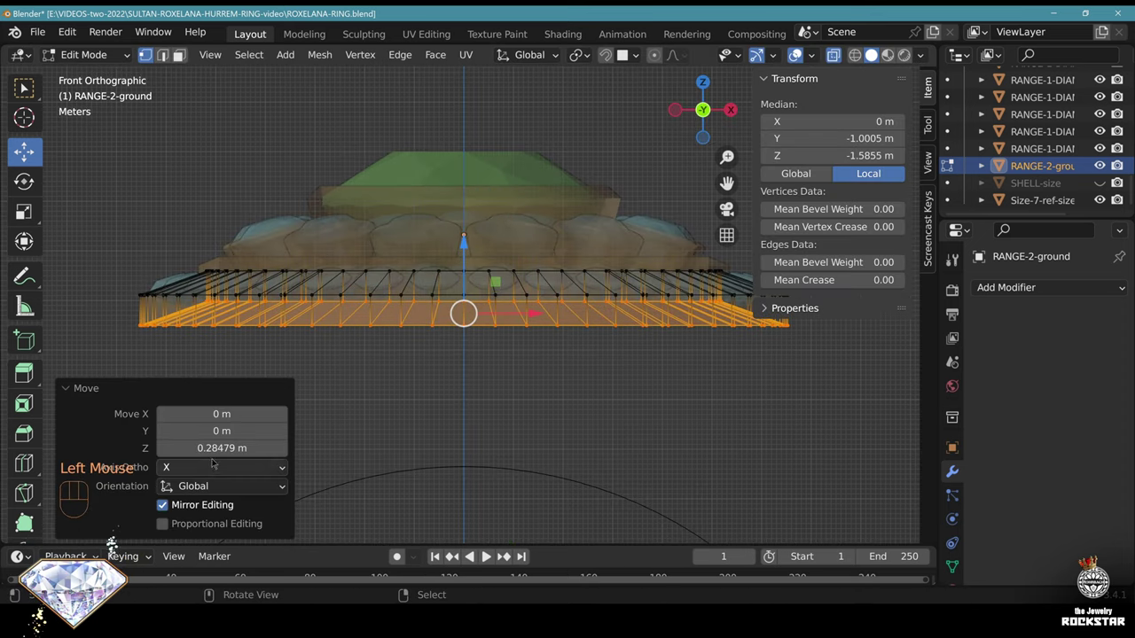
pyautogui.write('0.1')
pyautogui.press('Return')
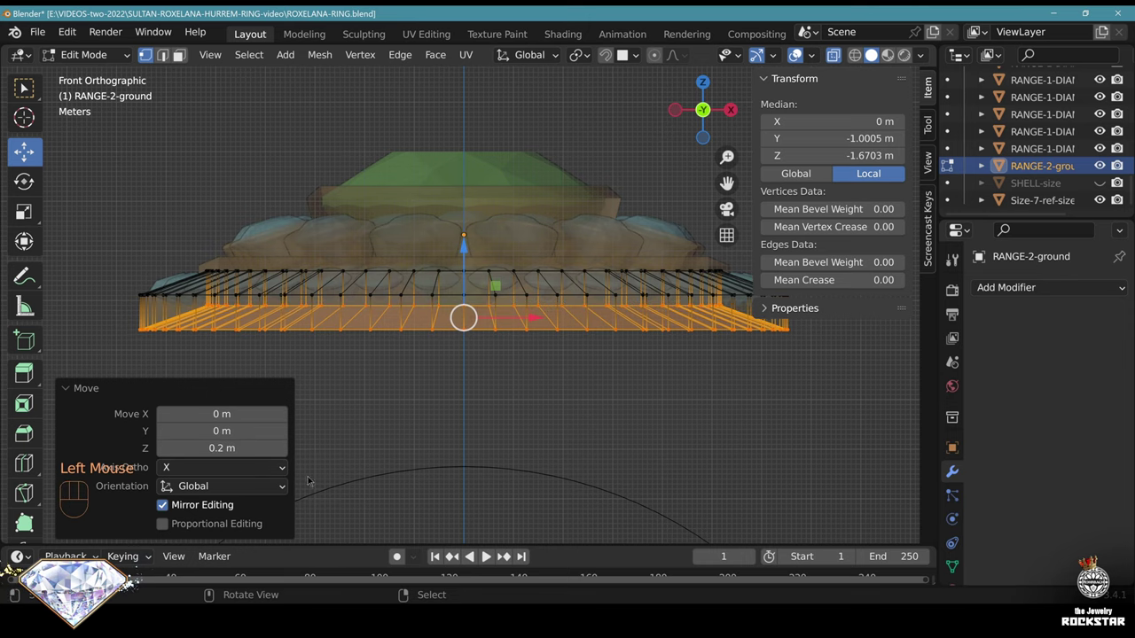
# Return RANGE-2-ground to Object Mode with X-ray off and save the ring file
pyautogui.press('Tab')
pyautogui.hotkey('alt', 'z')
pyautogui.scroll(-2, 515, 348)
pyautogui.moveTo(516, 348); pyautogui.dragTo(426, 324, button='middle')
pyautogui.scroll(-2, 426, 324)
pyautogui.moveTo(426, 323); pyautogui.dragTo(480, 317, button='middle')
pyautogui.hotkey('alt', 'a')
pyautogui.scroll(2, 399, 302)
pyautogui.hotkey('ctrl', 's')
pyautogui.scroll(1, 474, 337)
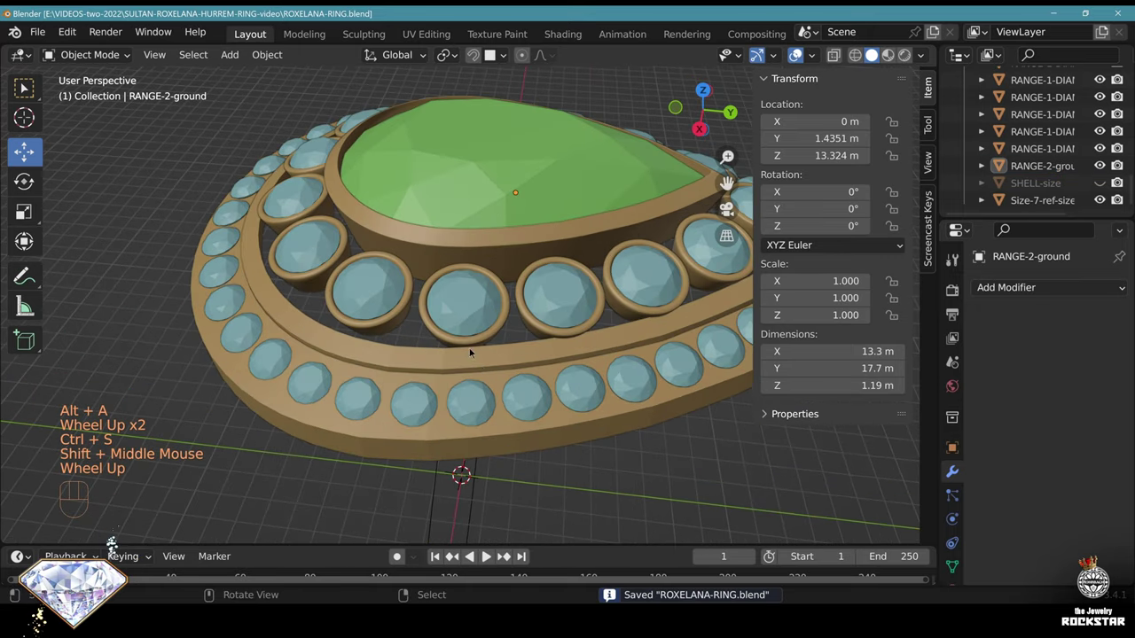
# Shift the lower vertices of RANGE-1-BORDER vertically so the border's underside fits the sloped base
pyautogui.rightClick(492, 359)
pyautogui.moveTo(492, 359); pyautogui.dragTo(314, 235, button='middle')
pyautogui.press('Tab')
pyautogui.hotkey('alt', 'z')
pyautogui.click(698, 107)
pyautogui.hotkey('alt', 'a')
pyautogui.keyDown('shift'); pyautogui.moveTo(531, 221); pyautogui.dragTo(400, 228, button='middle'); pyautogui.keyUp('shift')
pyautogui.scroll(2, 400, 228)
pyautogui.press('b')
pyautogui.moveTo(811, 309); pyautogui.dragTo(46, 240)
pyautogui.hotkey('alt', 'z')
pyautogui.moveTo(403, 275); pyautogui.dragTo(413, 201, button='middle')
pyautogui.moveTo(416, 199); pyautogui.dragTo(385, 229)
# Leave Edit Mode on RANGE-1-BORDER, deselect everything and save the file
pyautogui.scroll(-2, 609, 309)
pyautogui.moveTo(609, 308); pyautogui.dragTo(520, 368, button='middle')
pyautogui.scroll(2, 541, 232)
pyautogui.press('Tab')
pyautogui.scroll(-2, 571, 234)
pyautogui.hotkey('alt', 'a')
pyautogui.hotkey('ctrl', 's')
pyautogui.scroll(-1, 528, 403)
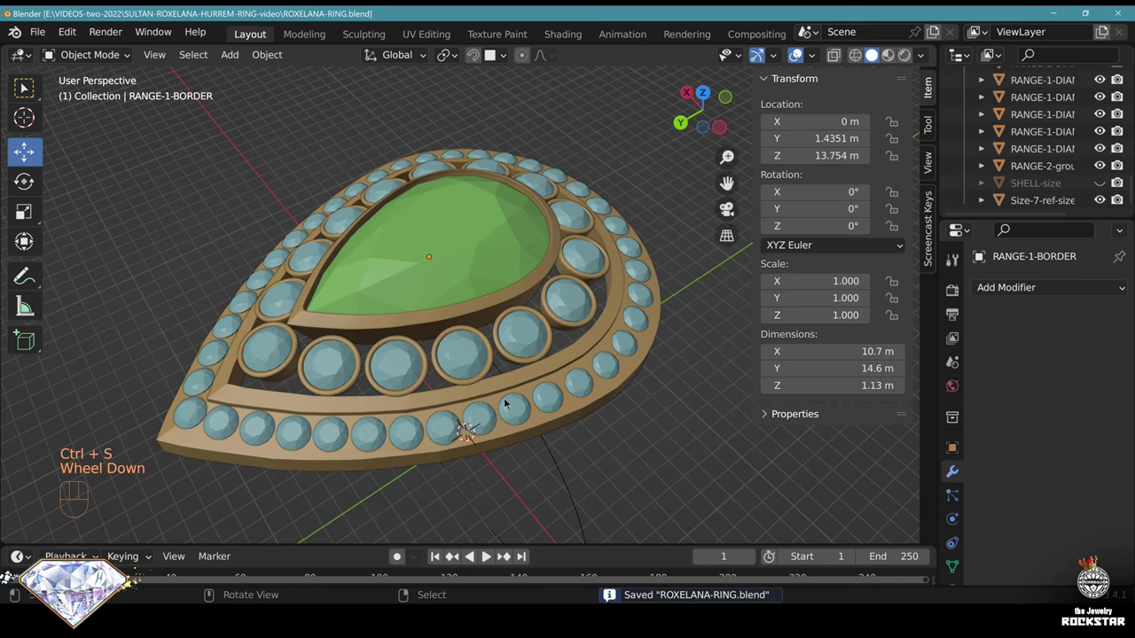
# Add a UV sphere with 60 segments and 30 rings on RANGE-2-ground near the ring's pointed tip
pyautogui.rightClick(510, 450)
pyautogui.middleClick(539, 230)
pyautogui.press('KP_7')
pyautogui.keyDown('shift'); pyautogui.moveTo(539, 230); pyautogui.dragTo(509, 311, button='middle'); pyautogui.keyUp('shift')
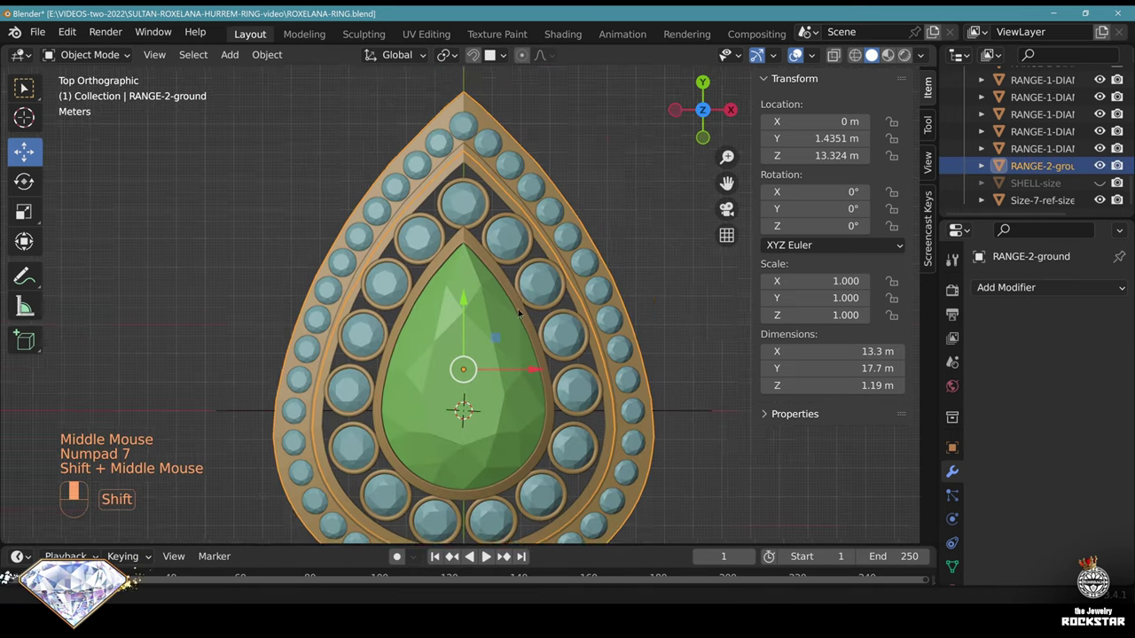
pyautogui.scroll(2, 477, 254)
pyautogui.click(229, 54)
pyautogui.moveTo(257, 73)
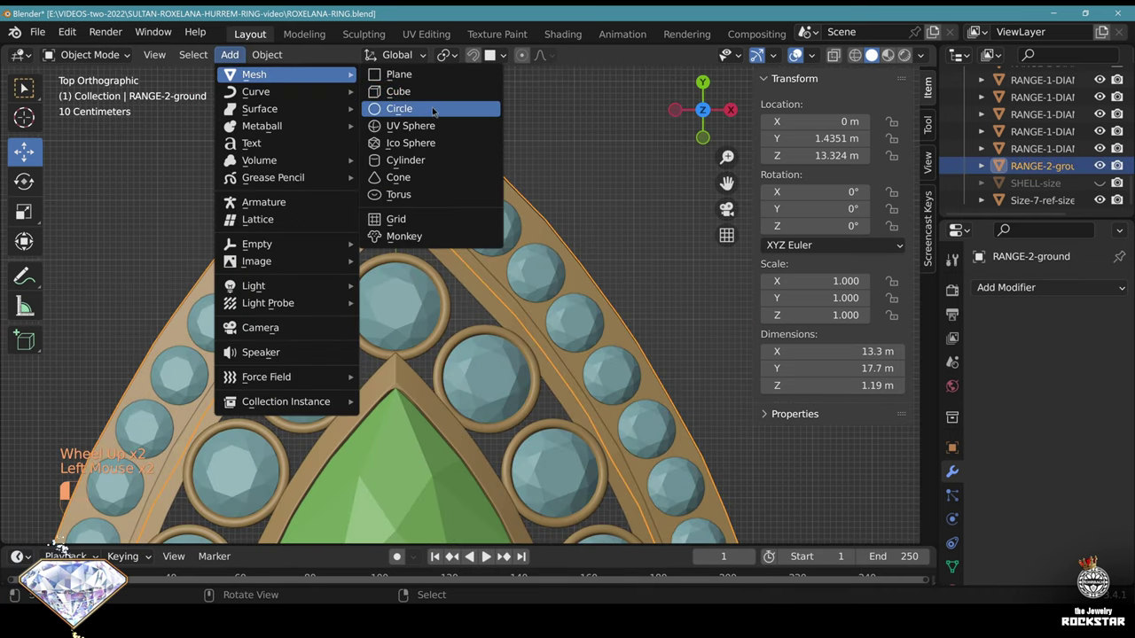
pyautogui.click(415, 110)
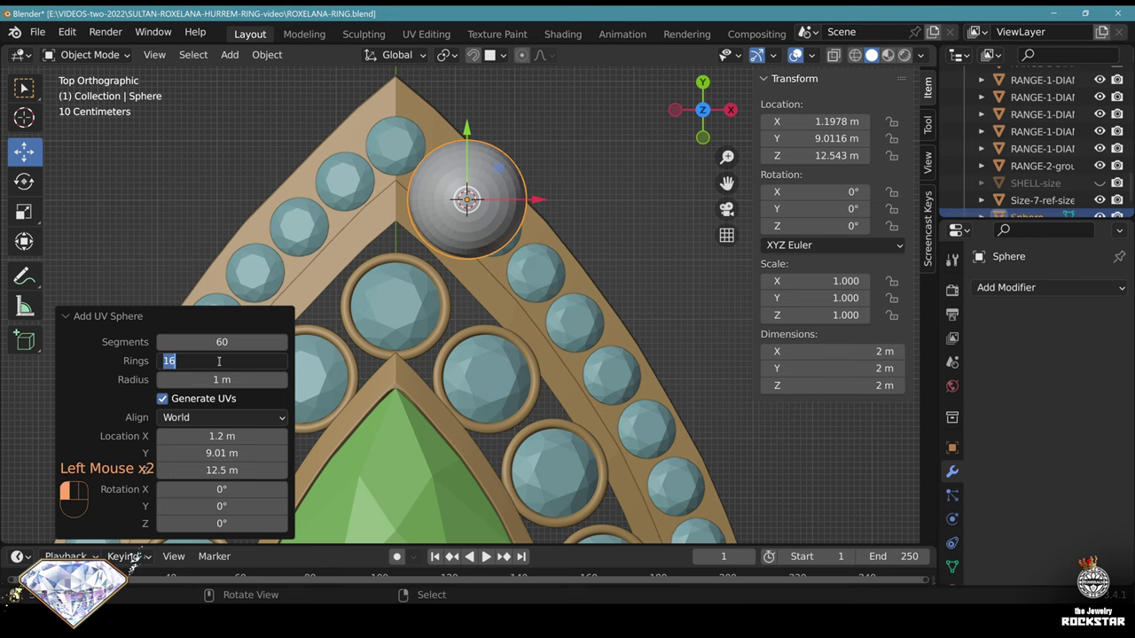
# Resize the sphere to 0.5 m in every dimension and place it between the tip diamond and its neighbour on the right flank
pyautogui.moveTo(832, 352); pyautogui.dragTo(823, 386)
pyautogui.write('0.7')
pyautogui.press('Return')
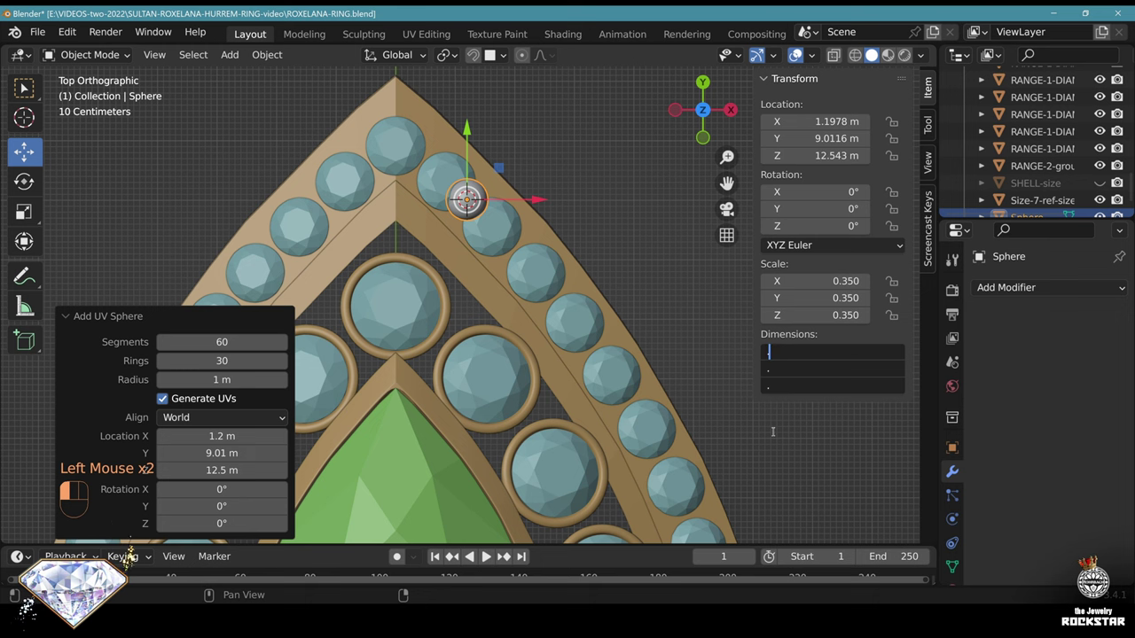
pyautogui.write('0.5')
pyautogui.press('Return')
pyautogui.keyDown('shift'); pyautogui.moveTo(621, 266); pyautogui.dragTo(665, 408, button='middle'); pyautogui.keyUp('shift')
pyautogui.scroll(2, 665, 407)
pyautogui.press('g')
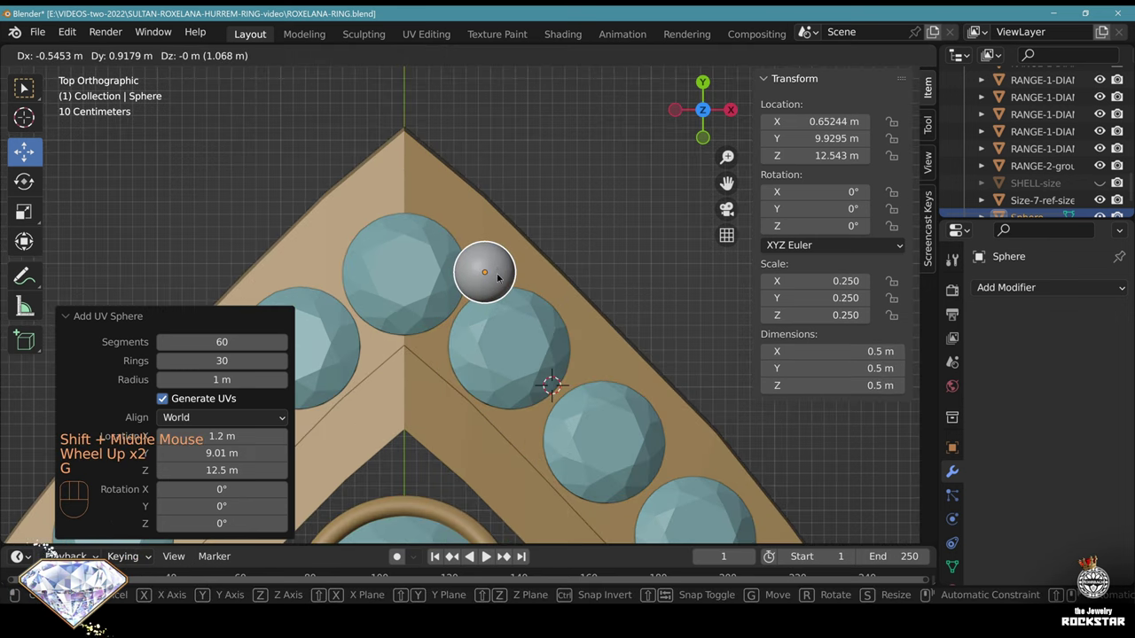
pyautogui.click(498, 277)
# Move the sphere's lower-half vertices down about 0.244 m along Z to stretch it into a capsule-shaped prong
pyautogui.moveTo(531, 306); pyautogui.dragTo(435, 209, button='middle')
pyautogui.press('Tab')
pyautogui.click(703, 111)
pyautogui.hotkey('alt', 'z')
pyautogui.hotkey('alt', 'a')
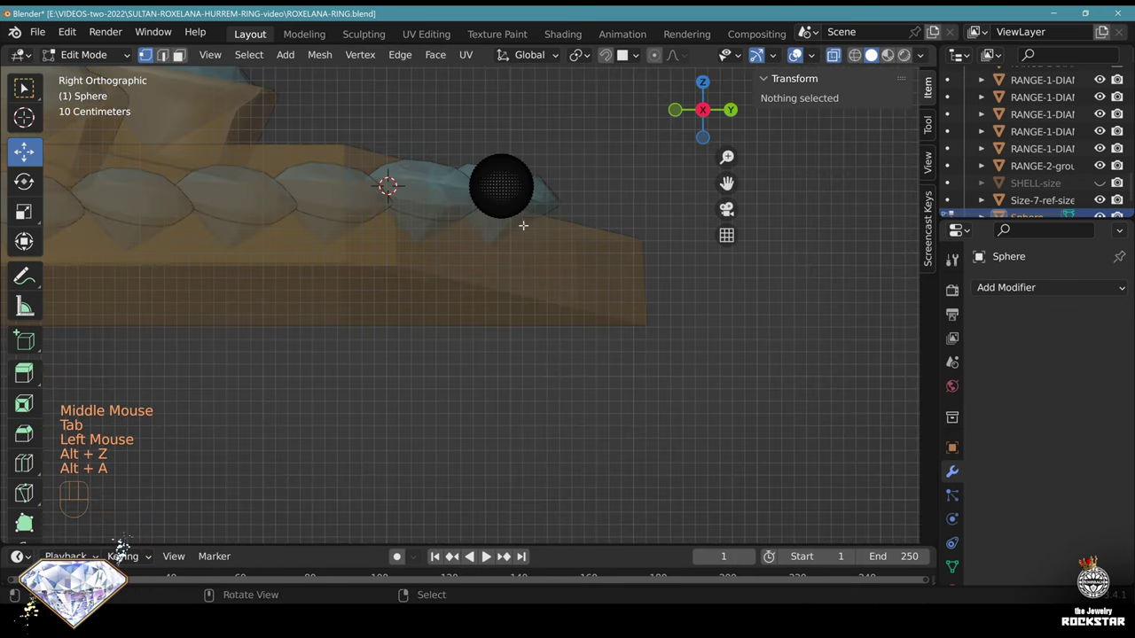
pyautogui.keyDown('shift'); pyautogui.moveTo(523, 225); pyautogui.dragTo(496, 293, button='middle'); pyautogui.keyUp('shift')
pyautogui.scroll(3, 497, 293)
pyautogui.press('b')
pyautogui.moveTo(652, 437); pyautogui.dragTo(277, 298)
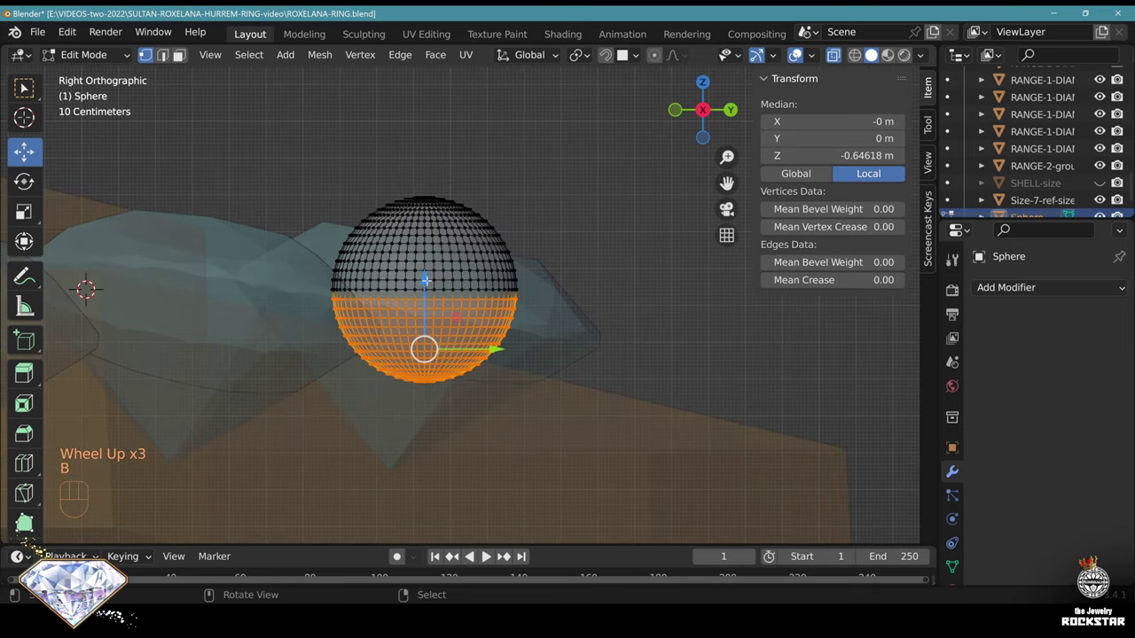
pyautogui.moveTo(426, 280); pyautogui.dragTo(429, 372)
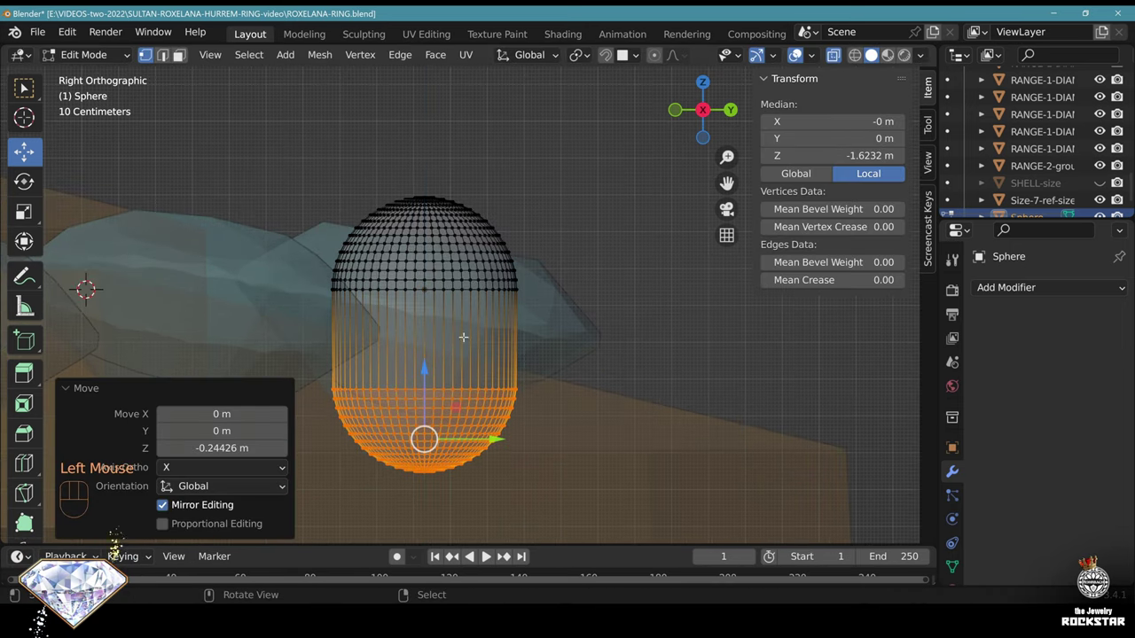
# Raise the whole capsule mesh slightly along Z in Edit Mode, leaving its origin in place
pyautogui.hotkey('alt', 'a')
pyautogui.press('Tab')
pyautogui.press('Tab')
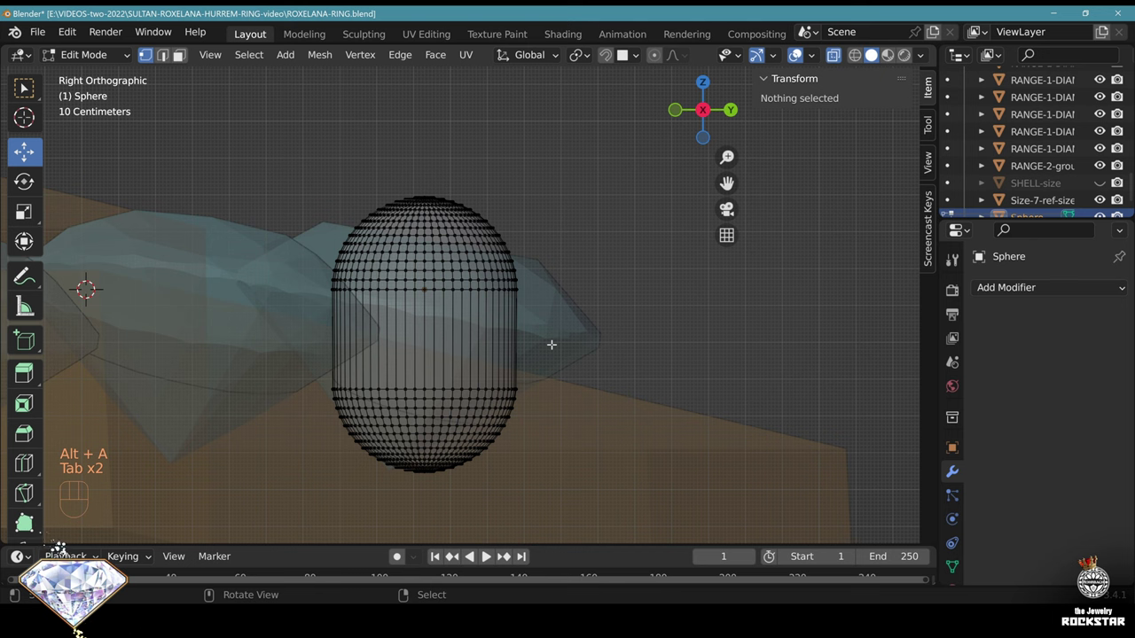
pyautogui.press('a')
pyautogui.moveTo(426, 270); pyautogui.dragTo(425, 302)
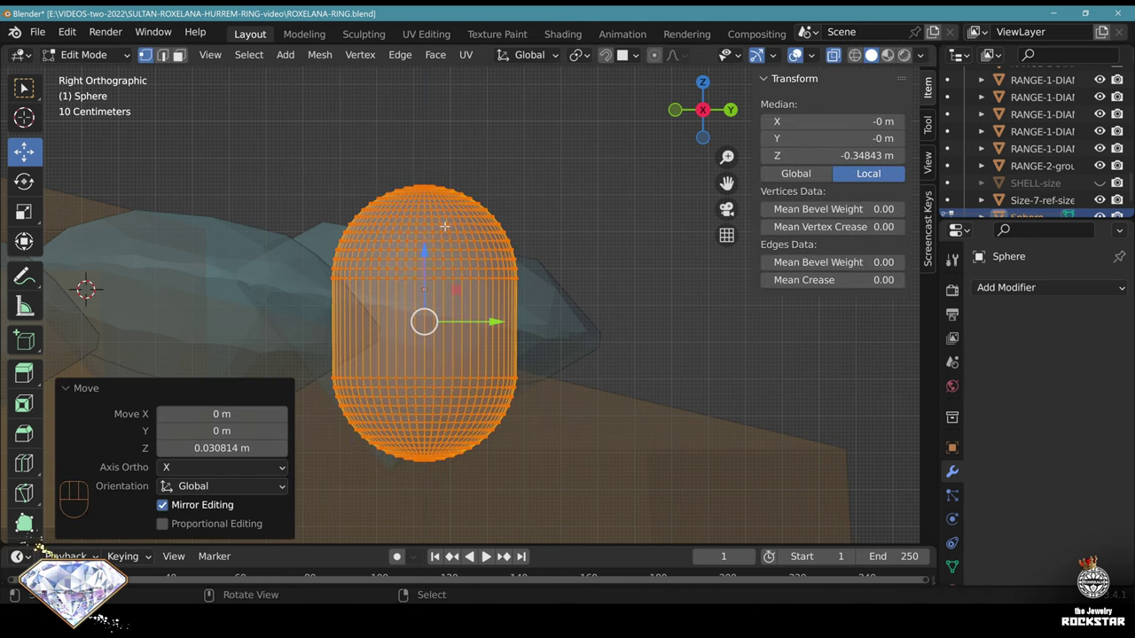
pyautogui.moveTo(426, 265); pyautogui.dragTo(425, 258)
pyautogui.press('Tab')
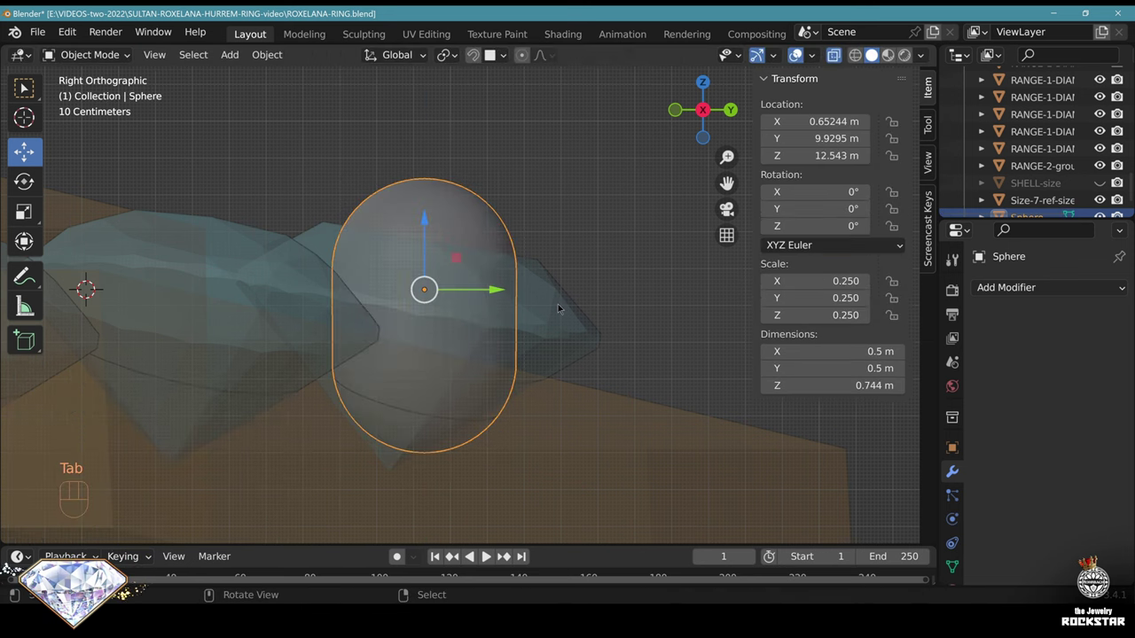
pyautogui.press('Tab')
pyautogui.press('Tab')
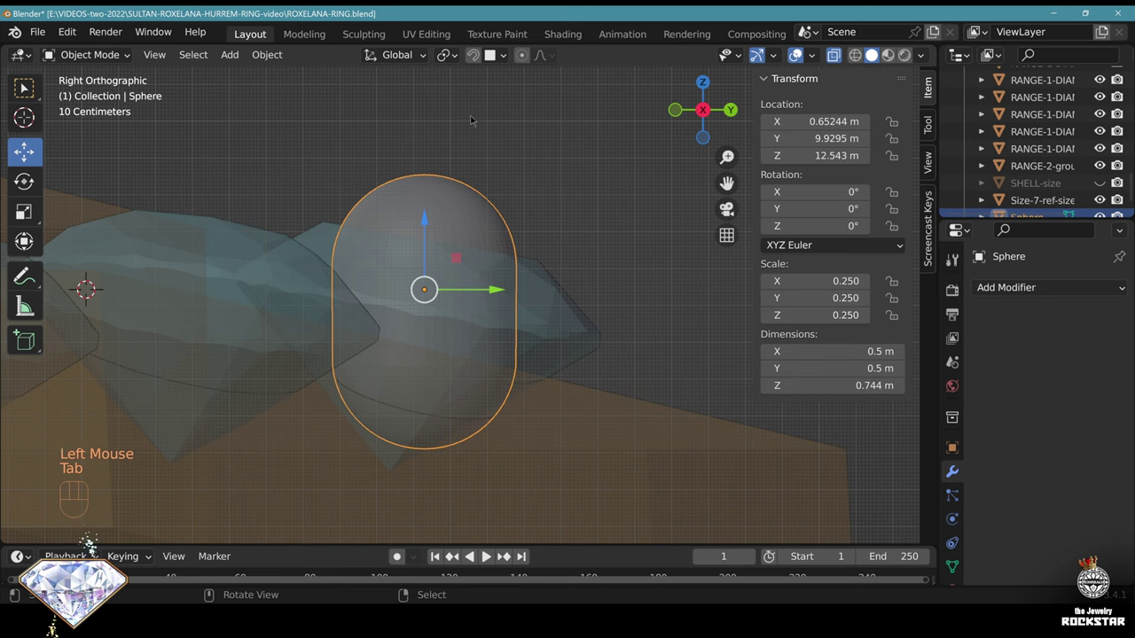
# Assign the YELLOW GOLD material to the prong and apply Shade Auto Smooth at 30°
pyautogui.hotkey('alt', 'z')
pyautogui.scroll(-3, 952, 461)
pyautogui.click(952, 535)
pyautogui.click(981, 360)
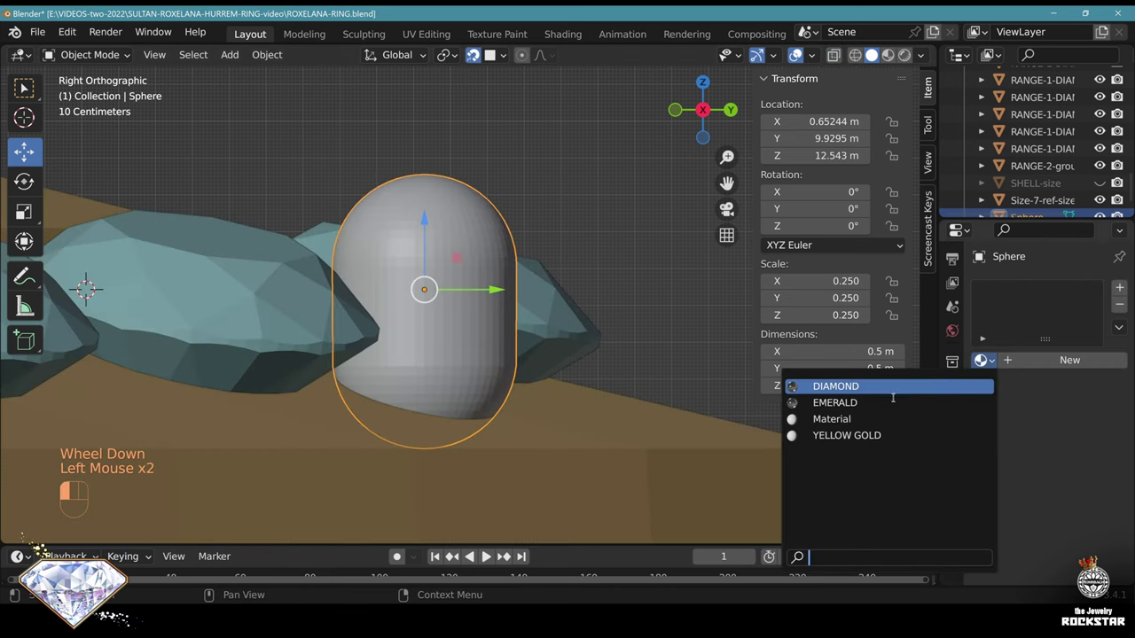
pyautogui.click(856, 434)
pyautogui.click(278, 55)
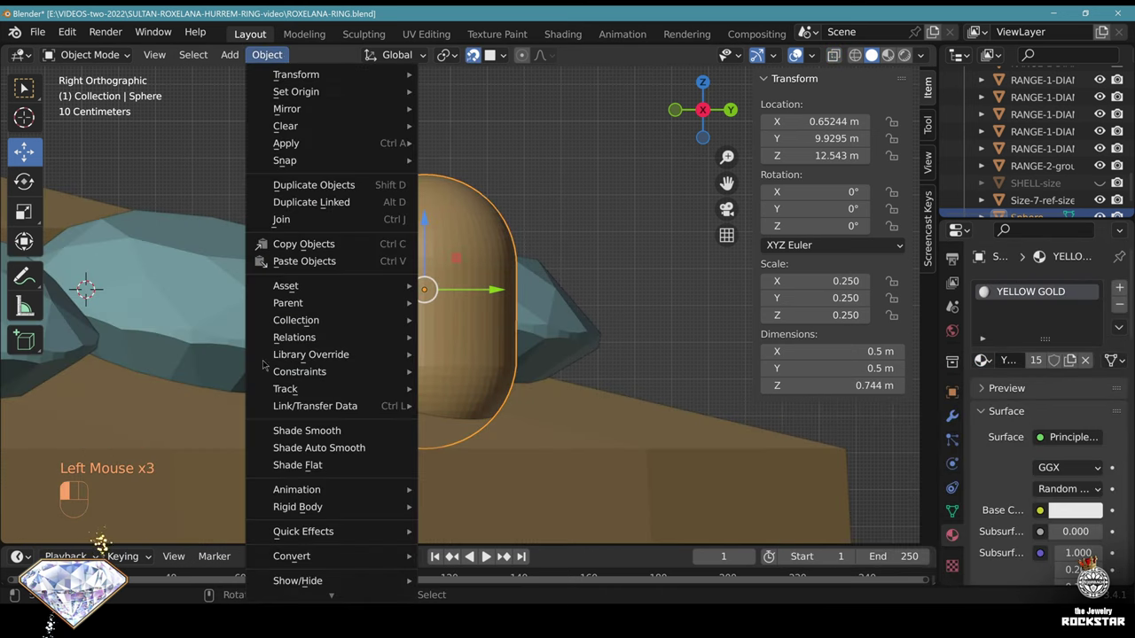
pyautogui.click(359, 446)
pyautogui.moveTo(441, 324); pyautogui.dragTo(501, 430, button='middle')
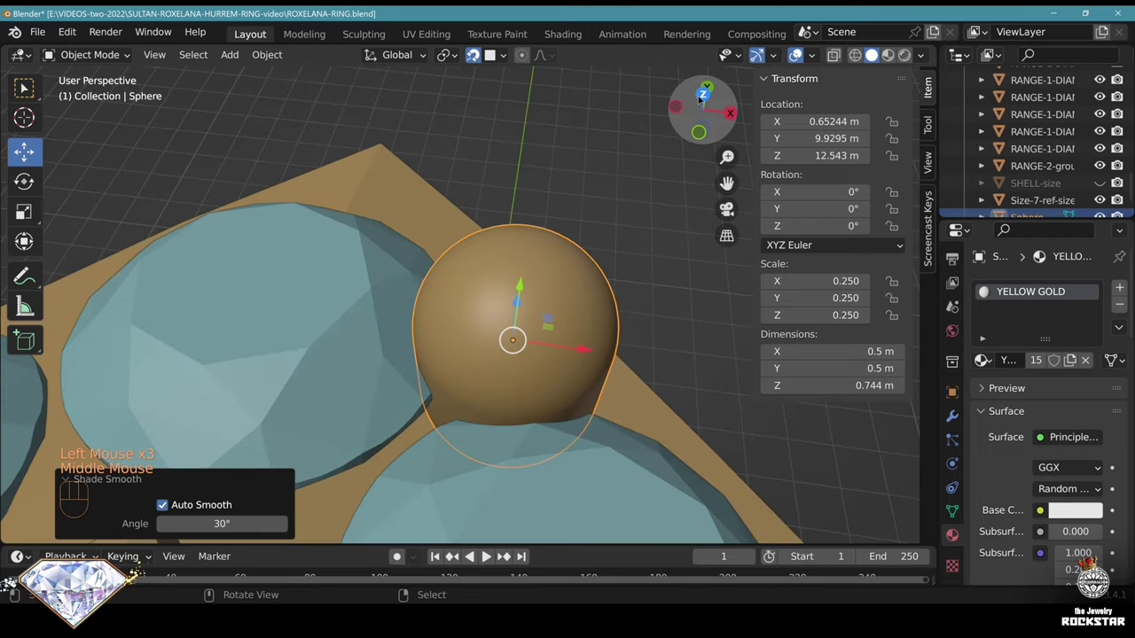
# Add an X-axis Mirror modifier to the prong with BEZEL-center-stone as the mirror object
pyautogui.click(701, 96)
pyautogui.scroll(-2, 628, 316)
pyautogui.click(952, 415)
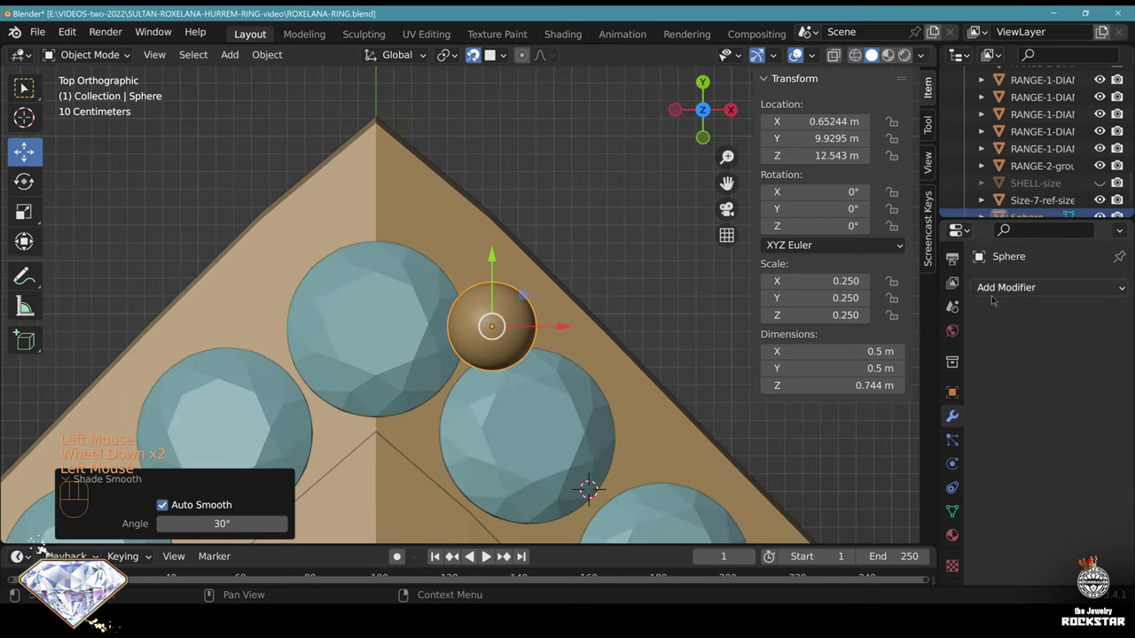
pyautogui.click(1050, 287)
pyautogui.click(769, 445)
pyautogui.click(1066, 404)
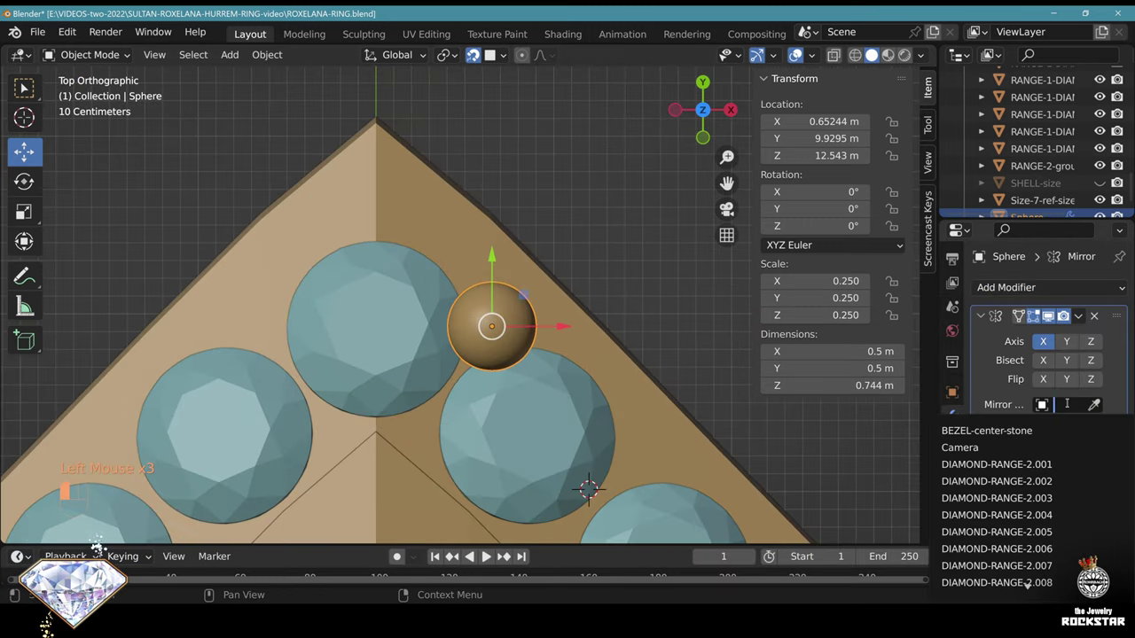
pyautogui.click(1013, 433)
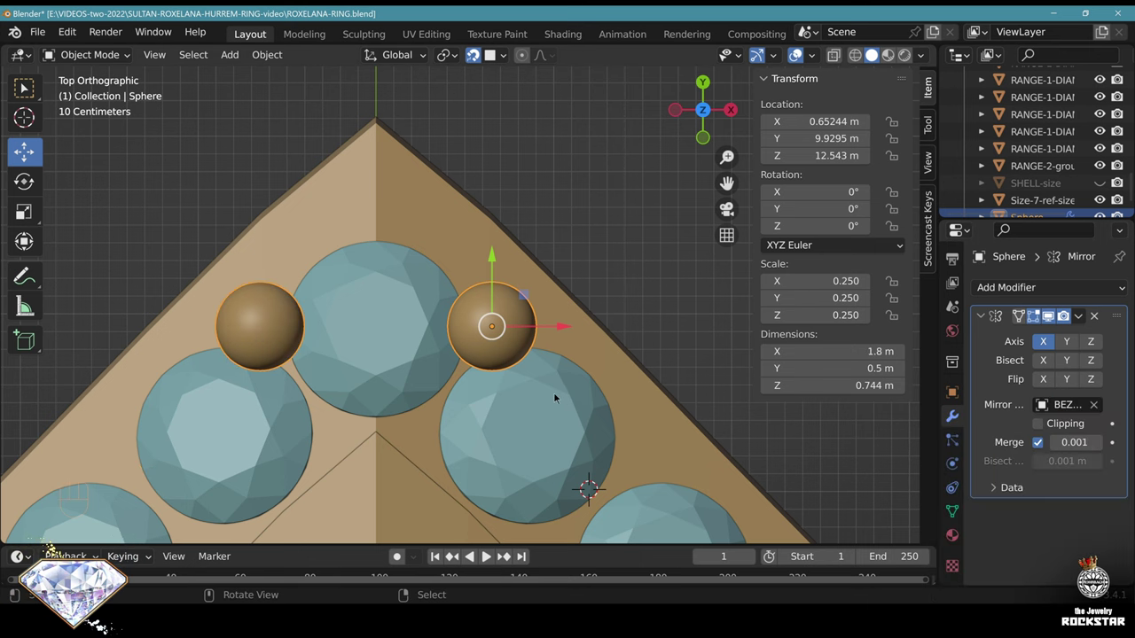
# Snap the prong onto the base in the inner gap beside the tip diamond and duplicate it into the matching outer gap
pyautogui.scroll(3, 554, 397)
pyautogui.keyDown('shift'); pyautogui.moveTo(559, 383); pyautogui.dragTo(601, 294, button='middle'); pyautogui.keyUp('shift')
pyautogui.press('g')
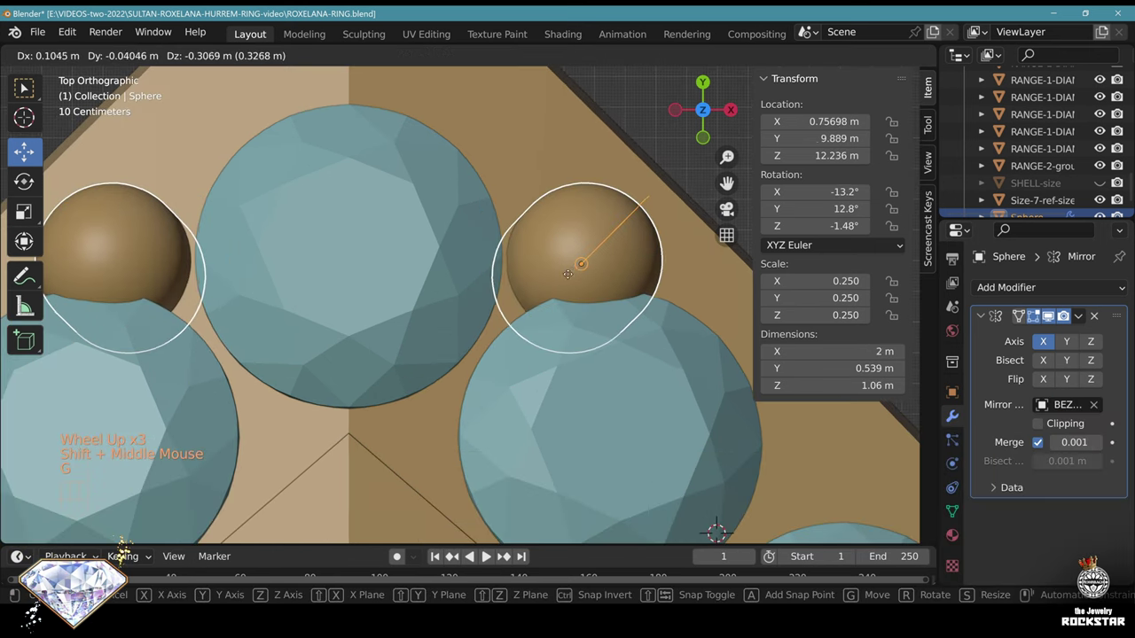
pyautogui.click(437, 435)
pyautogui.scroll(-2, 437, 435)
pyautogui.moveTo(437, 436); pyautogui.dragTo(353, 380, button='middle')
pyautogui.click(703, 97)
pyautogui.hotkey('shift', 'd')
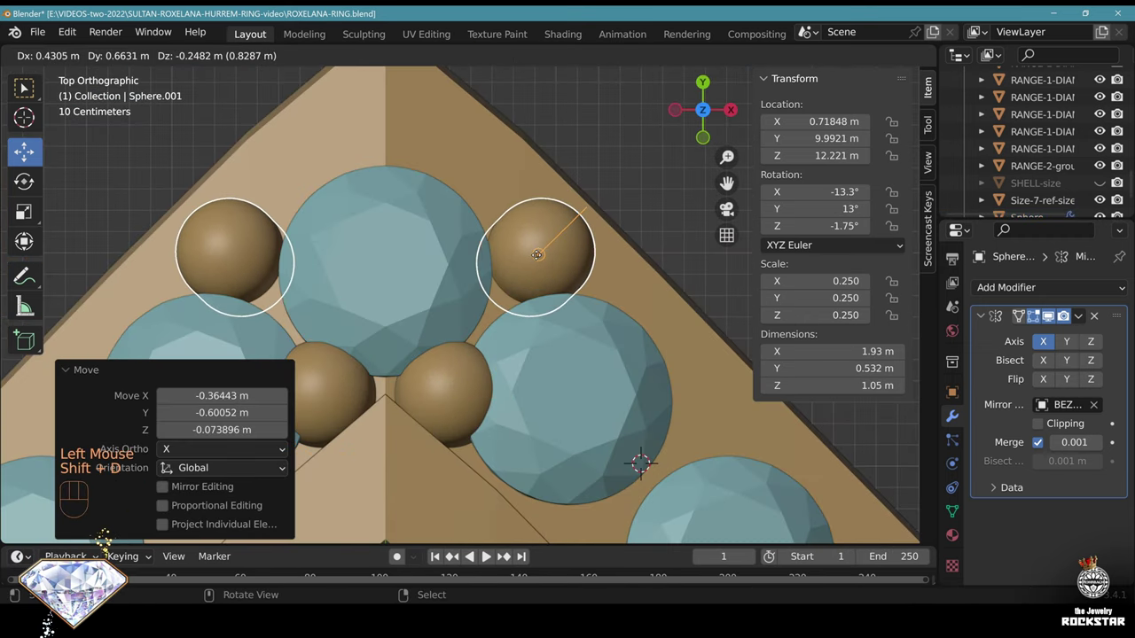
pyautogui.click(514, 281)
# Duplicate the prong into the inner and outer gaps between the second and third diamonds on the right flank
pyautogui.hotkey('shift', 'd')
pyautogui.click(586, 521)
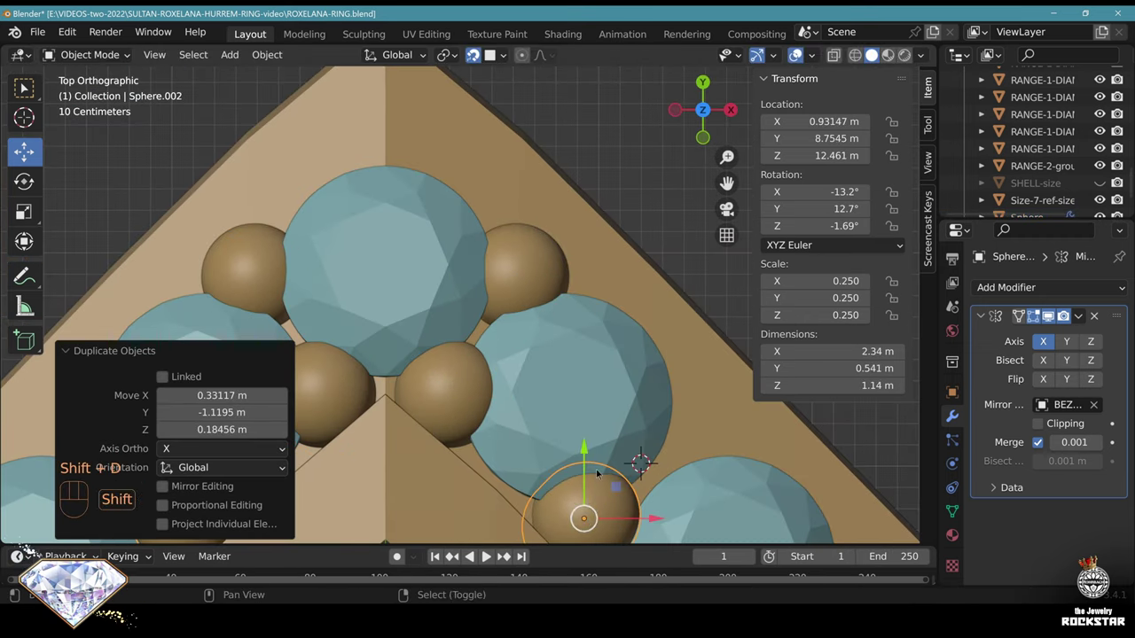
pyautogui.press('g')
pyautogui.click(579, 345)
pyautogui.keyDown('shift'); pyautogui.moveTo(586, 521); pyautogui.dragTo(468, 400, button='middle'); pyautogui.keyUp('shift')
pyautogui.hotkey('shift', 'd')
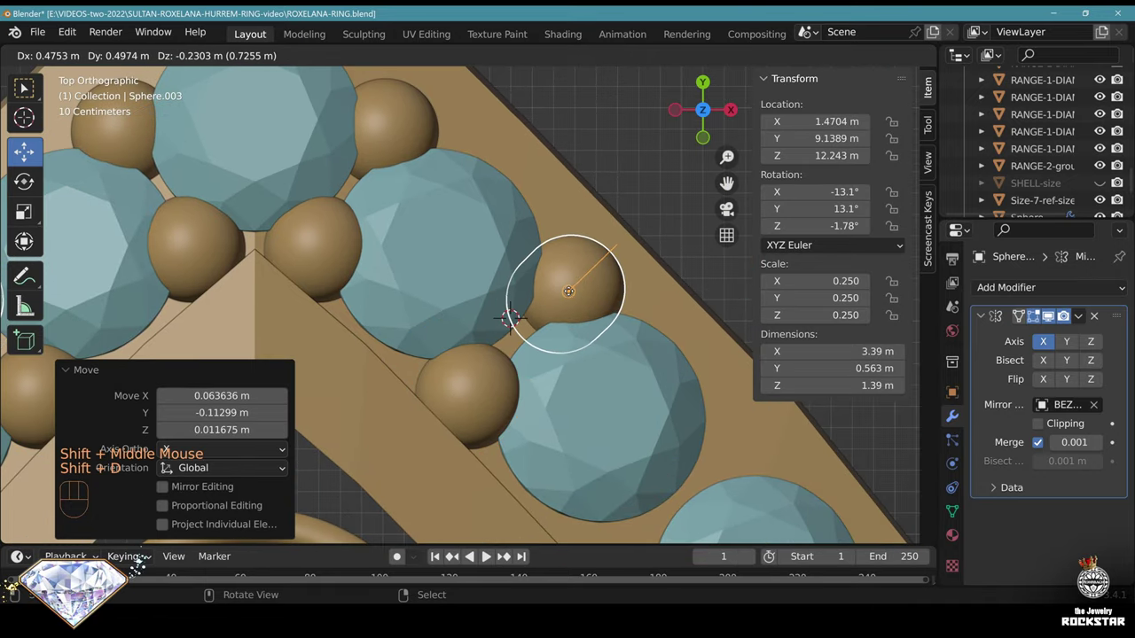
pyautogui.click(564, 289)
# Duplicate the prong into the inner and outer gaps between the third and fourth diamonds on the right flank
pyautogui.keyDown('shift'); pyautogui.moveTo(565, 289); pyautogui.dragTo(474, 125, button='middle'); pyautogui.keyUp('shift')
pyautogui.hotkey('shift', 'd')
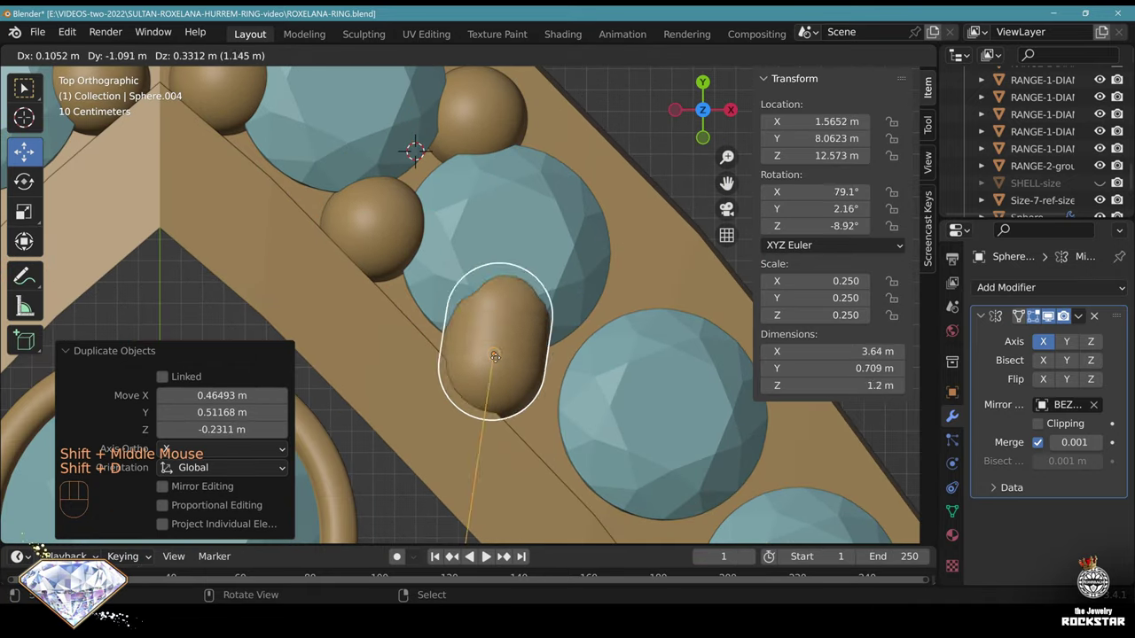
pyautogui.click(576, 347)
pyautogui.hotkey('shift', 'd')
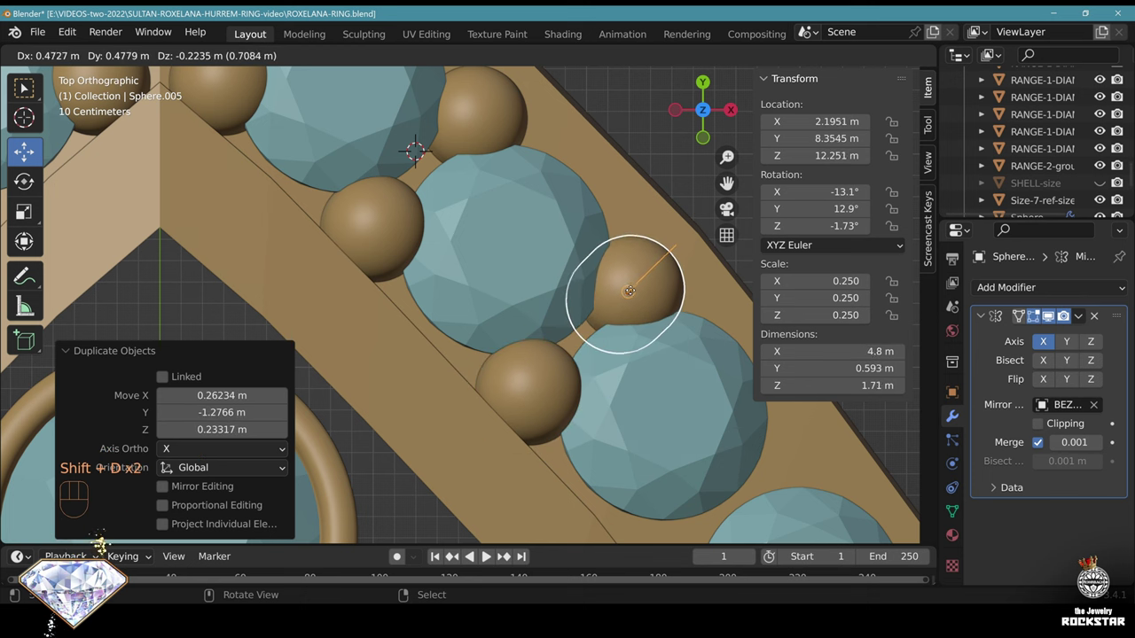
pyautogui.click(637, 324)
# Duplicate the prong into the inner and outer gaps between the fourth and fifth diamonds on the right flank
pyautogui.scroll(-2, 637, 324)
pyautogui.keyDown('shift'); pyautogui.moveTo(637, 325); pyautogui.dragTo(574, 233, button='middle'); pyautogui.keyUp('shift')
pyautogui.scroll(2, 573, 233)
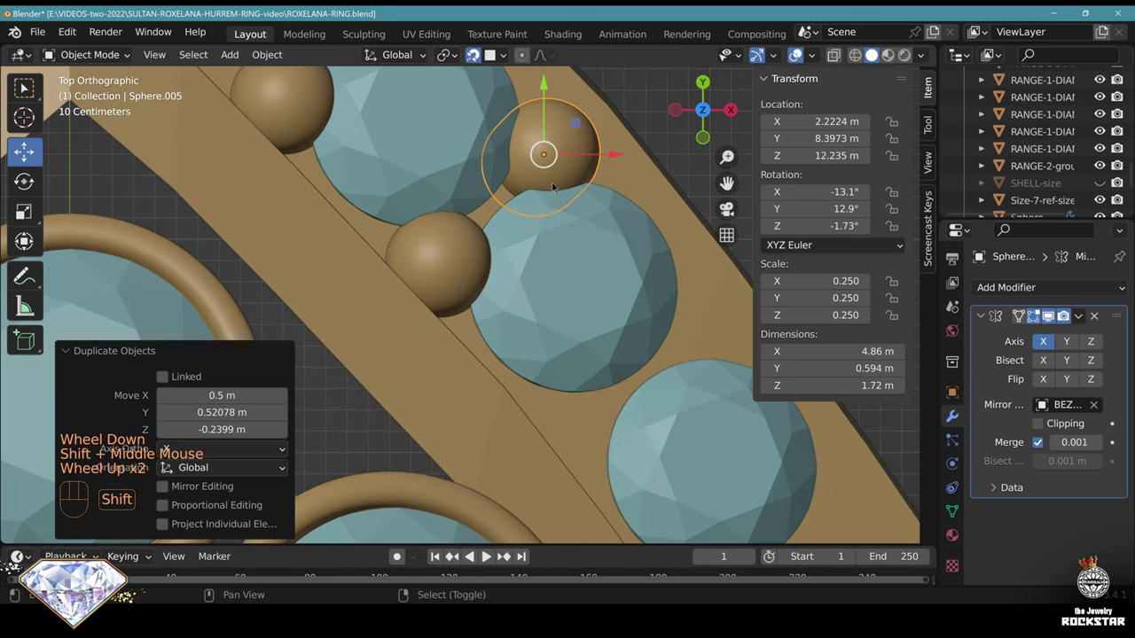
pyautogui.hotkey('shift', 'd')
pyautogui.click(587, 423)
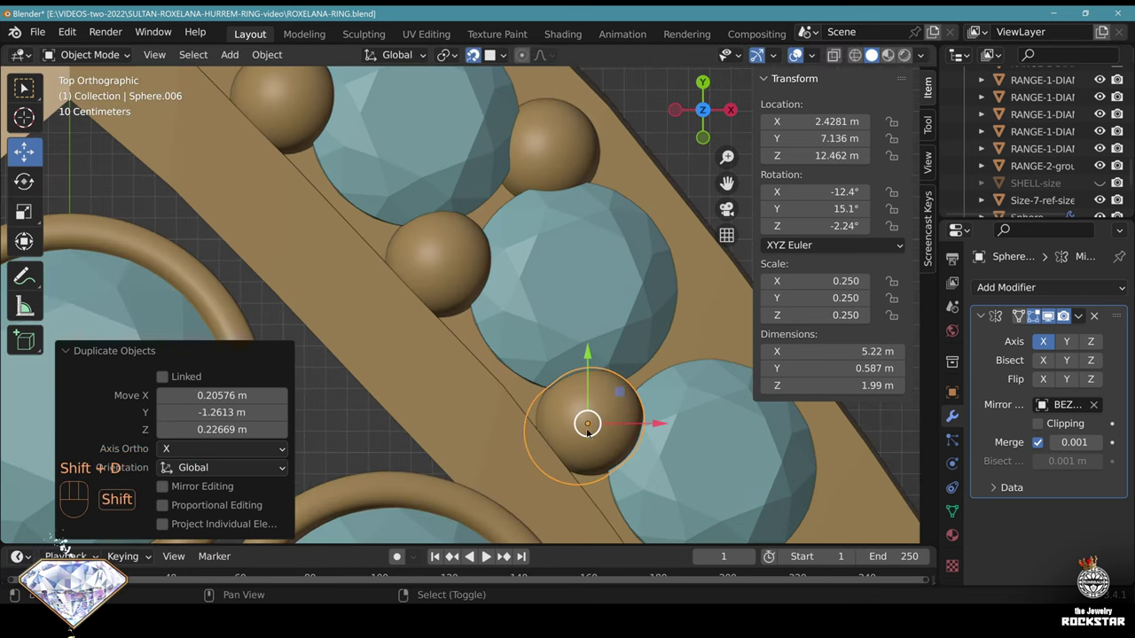
pyautogui.hotkey('shift', 'd')
pyautogui.click(697, 335)
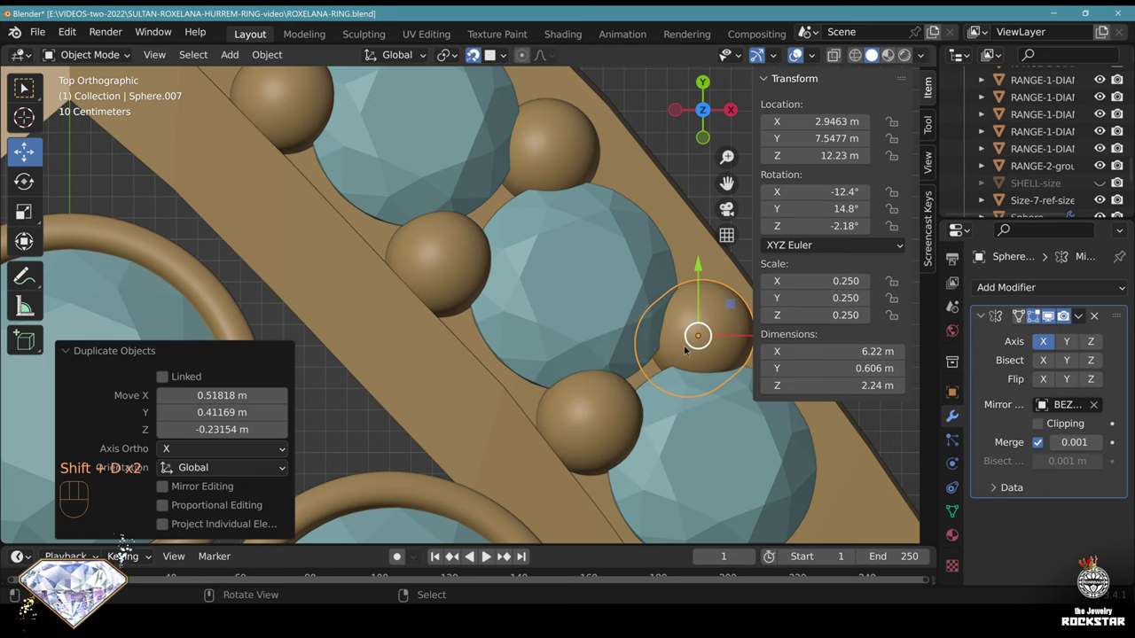
# Duplicate the prong into the inner and outer gaps between the fifth and sixth diamonds on the right flank
pyautogui.scroll(-1, 698, 336)
pyautogui.keyDown('shift'); pyautogui.moveTo(698, 335); pyautogui.dragTo(532, 211, button='middle'); pyautogui.keyUp('shift')
pyautogui.scroll(1, 529, 204)
pyautogui.hotkey('shift', 'd')
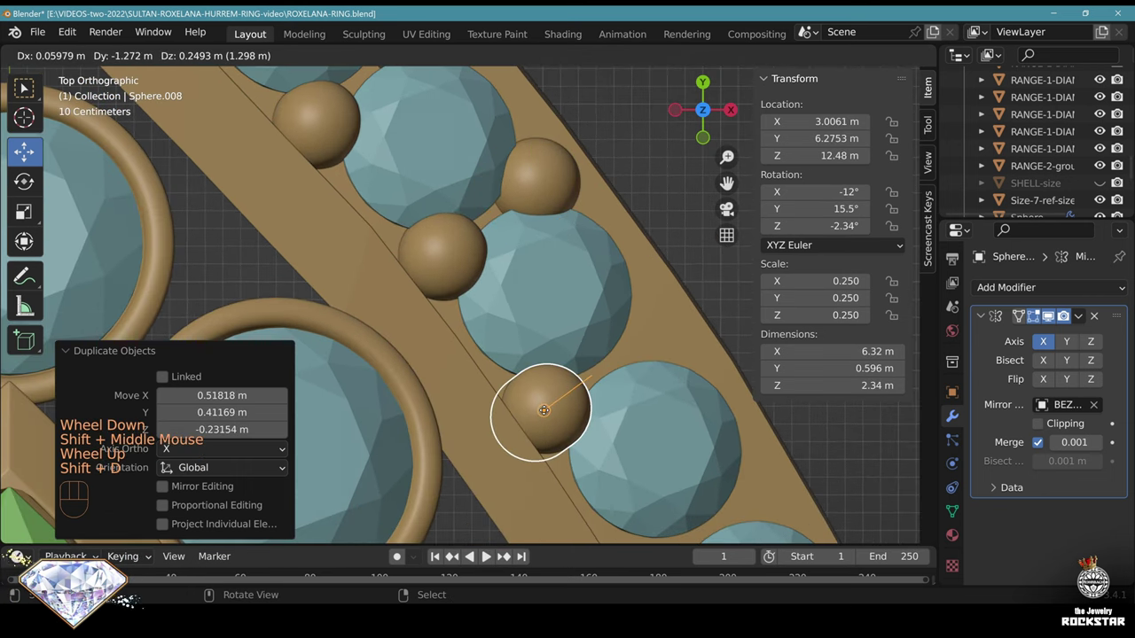
pyautogui.click(646, 330)
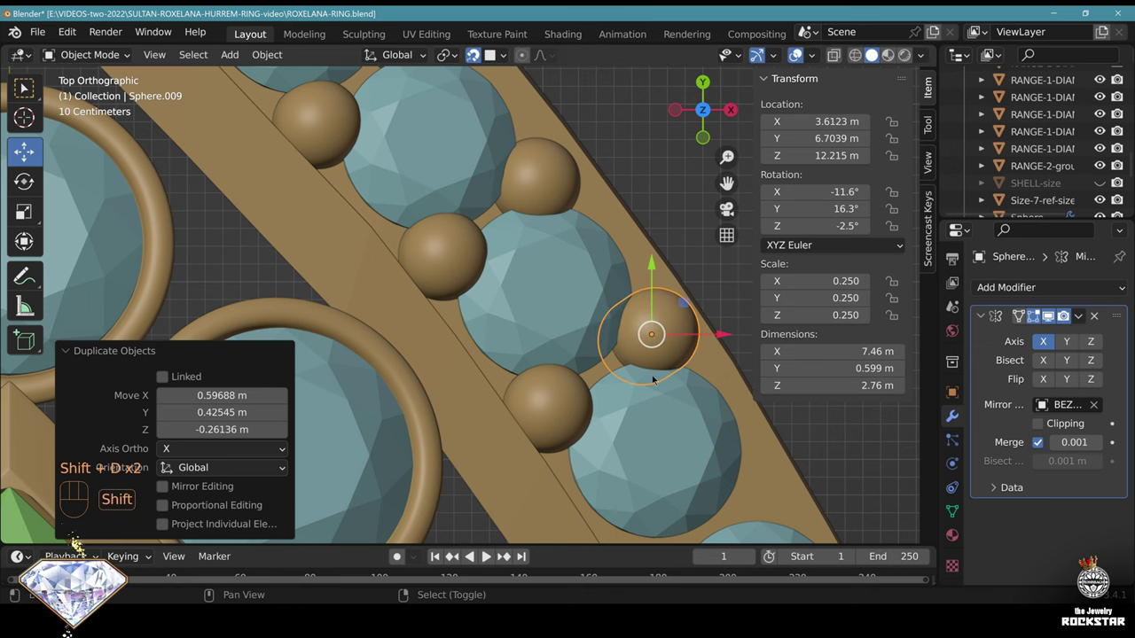
# Duplicate the prong into the inner and outer gaps between the sixth and seventh diamonds on the right flank
pyautogui.keyDown('shift'); pyautogui.moveTo(630, 357); pyautogui.dragTo(457, 216, button='middle'); pyautogui.keyUp('shift')
pyautogui.hotkey('shift', 'd')
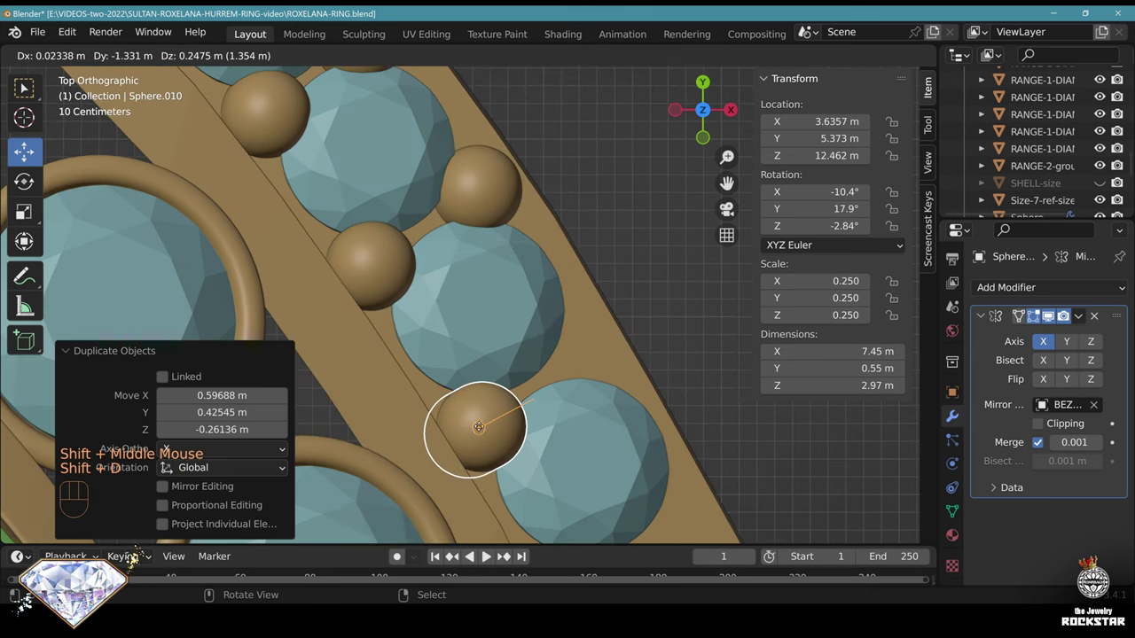
pyautogui.click(477, 424)
pyautogui.hotkey('shift', 'd')
pyautogui.click(576, 361)
# Duplicate the prong into the inner and outer gaps between the seventh and eighth diamonds on the right flank
pyautogui.keyDown('shift'); pyautogui.moveTo(576, 361); pyautogui.dragTo(488, 182, button='middle'); pyautogui.keyUp('shift')
pyautogui.hotkey('shift', 'd')
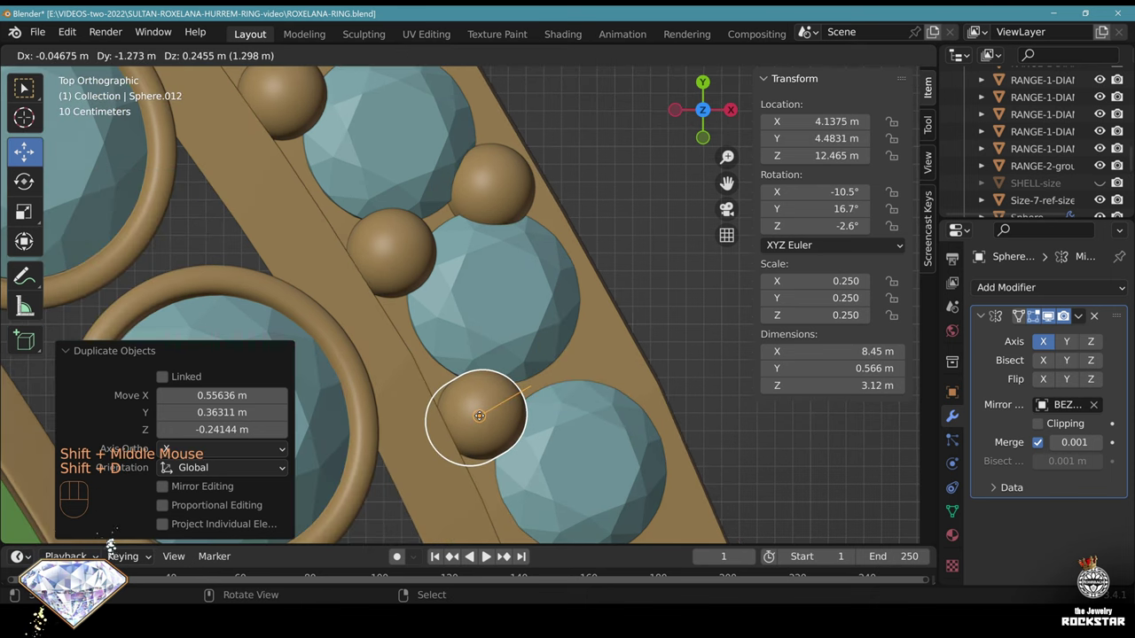
pyautogui.click(478, 416)
pyautogui.hotkey('shift', 'd')
pyautogui.click(582, 354)
# Duplicate the prong into the inner and outer gaps between the eighth and ninth diamonds on the right flank
pyautogui.keyDown('shift'); pyautogui.moveTo(582, 354); pyautogui.dragTo(519, 157, button='middle'); pyautogui.keyUp('shift')
pyautogui.hotkey('shift', 'd')
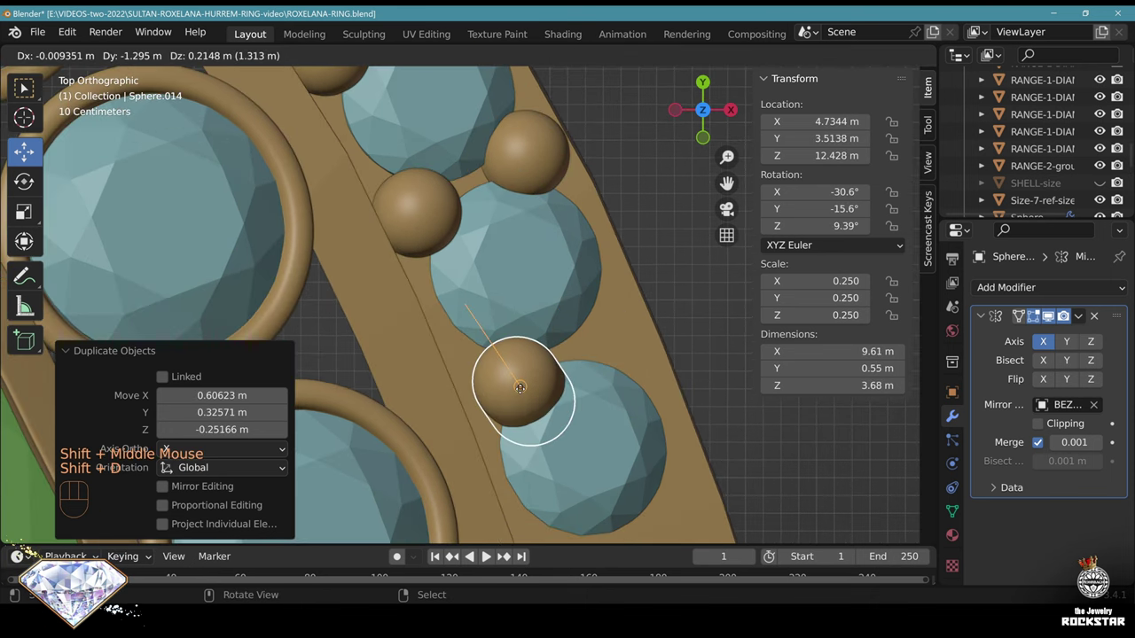
pyautogui.click(491, 379)
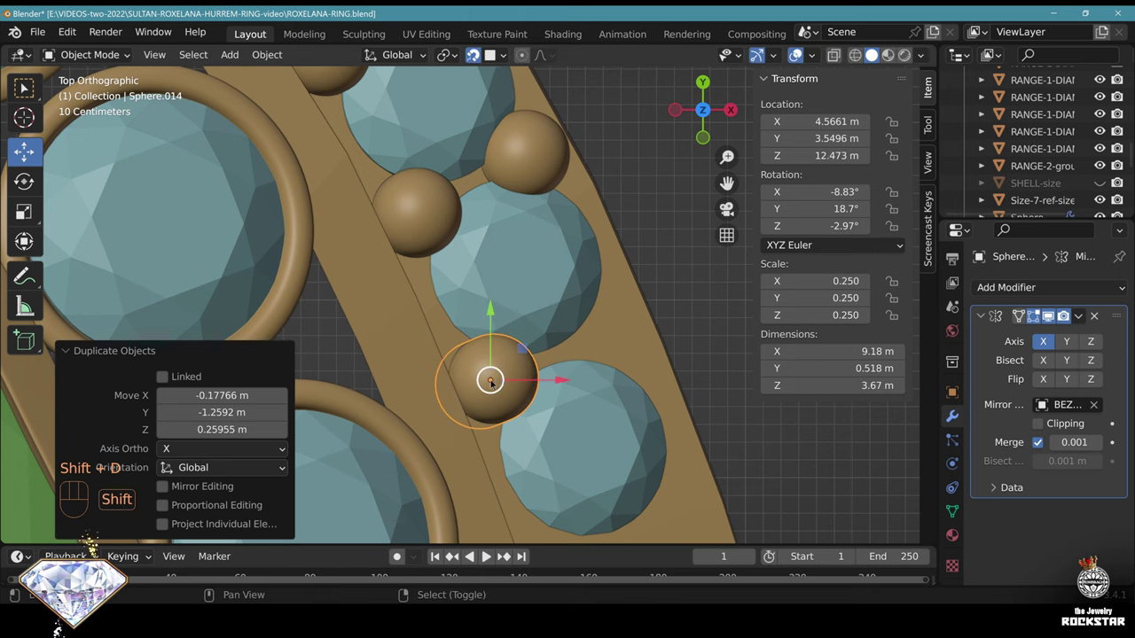
pyautogui.hotkey('shift', 'd')
pyautogui.click(609, 340)
# Duplicate the prong into the inner and outer gaps between the ninth and tenth diamonds on the right flank
pyautogui.keyDown('shift'); pyautogui.moveTo(610, 339); pyautogui.dragTo(566, 162, button='middle'); pyautogui.keyUp('shift')
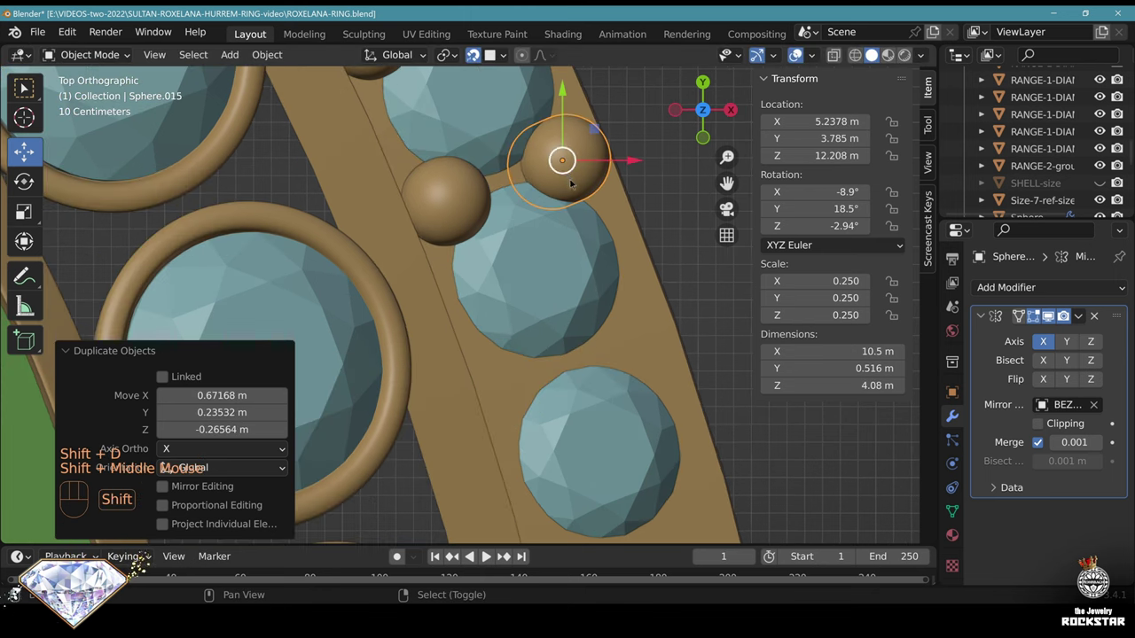
pyautogui.hotkey('shift', 'd')
pyautogui.click(512, 379)
pyautogui.hotkey('shift', 'd')
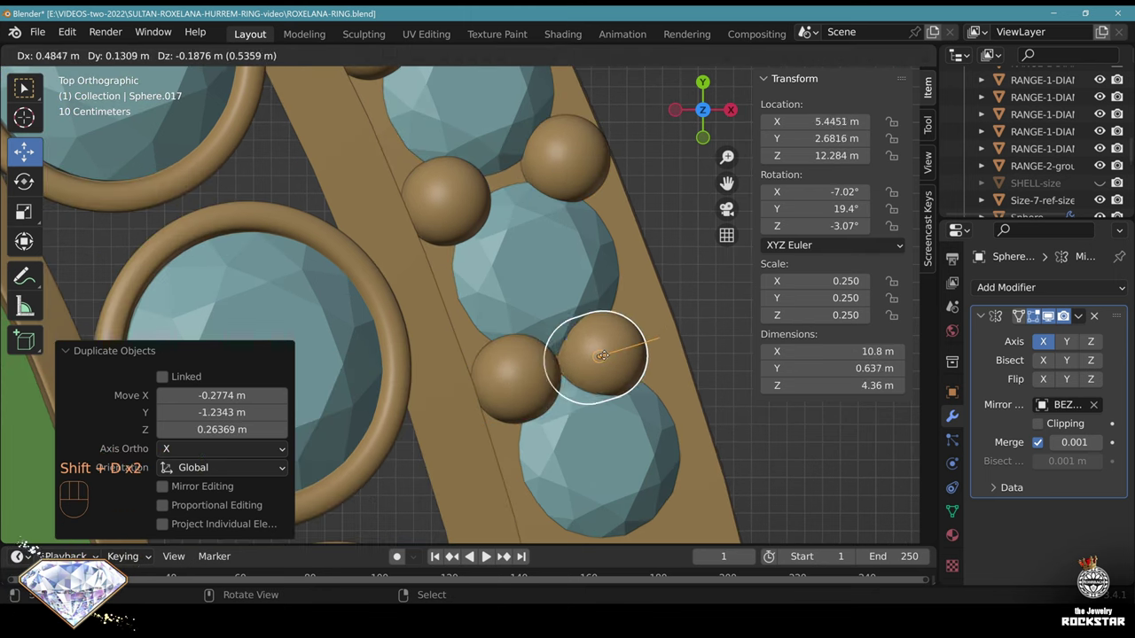
pyautogui.click(622, 349)
# Continue duplicating prongs around the rounded end and position a single unmirrored prong in the inner gap on the centre line
pyautogui.keyDown('shift'); pyautogui.moveTo(623, 350); pyautogui.dragTo(555, 157, button='middle'); pyautogui.keyUp('shift')
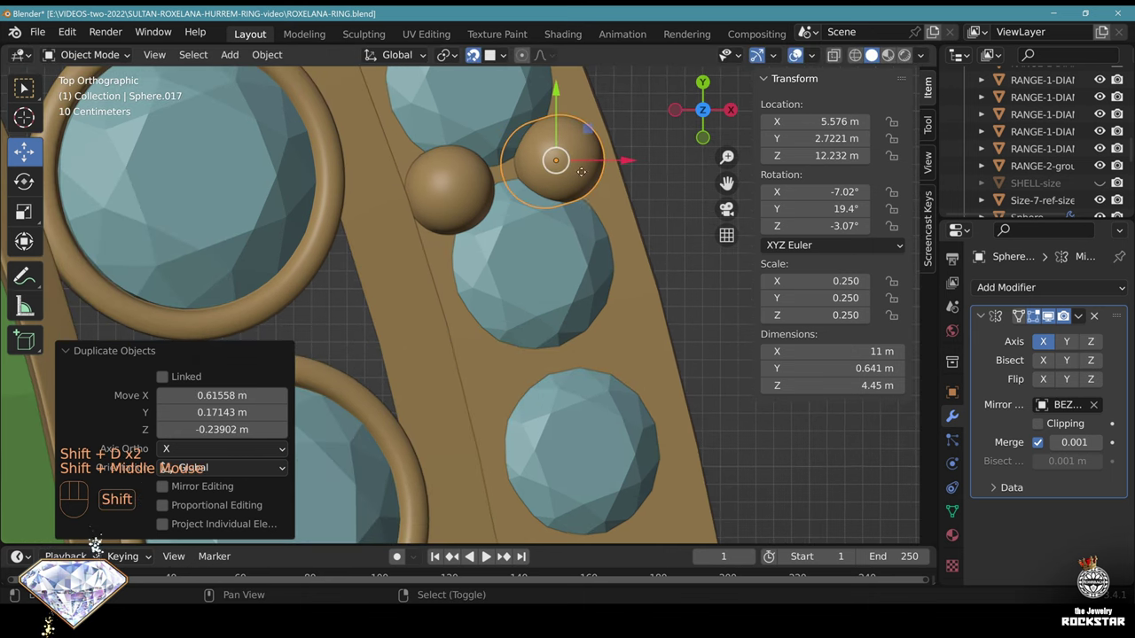
pyautogui.hotkey('shift', 'd')
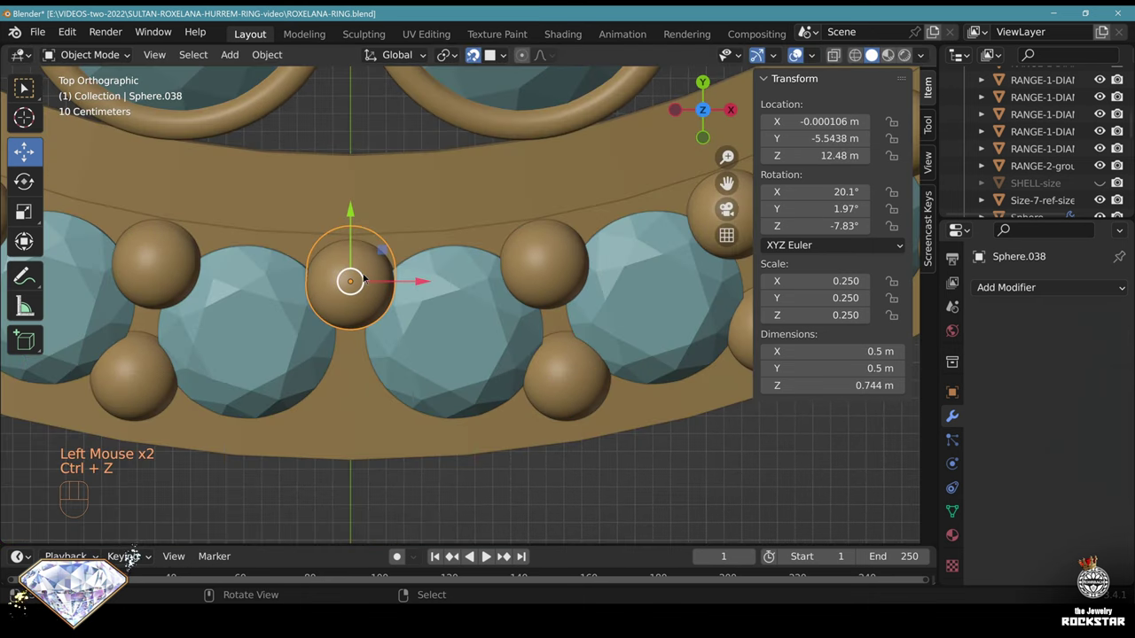
pyautogui.press('g')
pyautogui.click(352, 269)
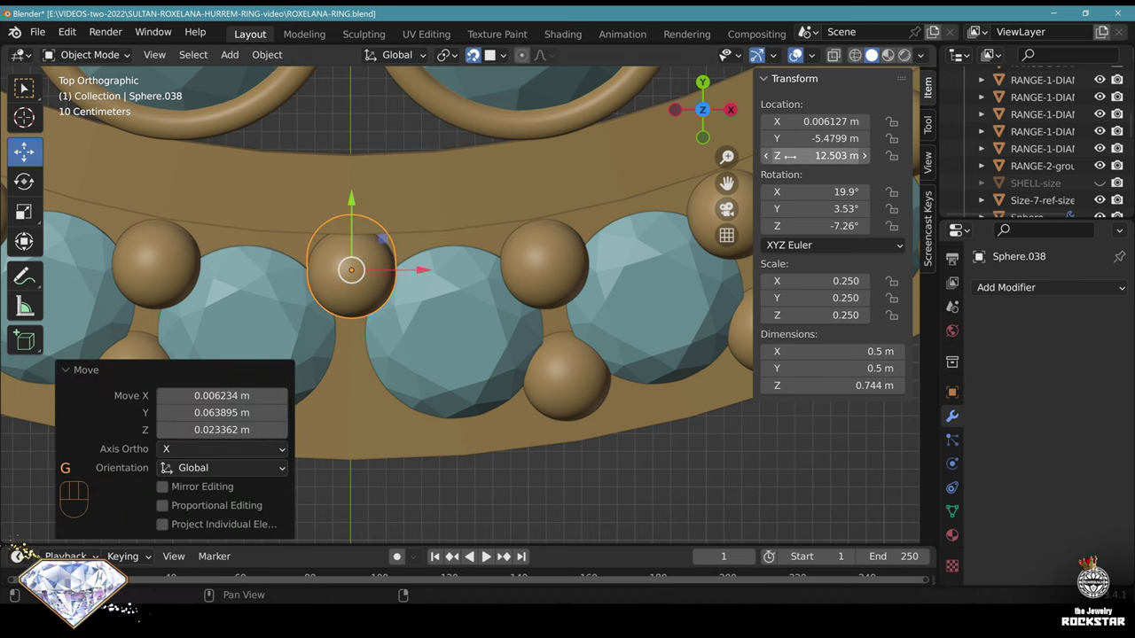
# Duplicate the centre-line prong into the outer gap and set the copy's X location and its Y and Z rotation to 0
pyautogui.hotkey('shift', 'd')
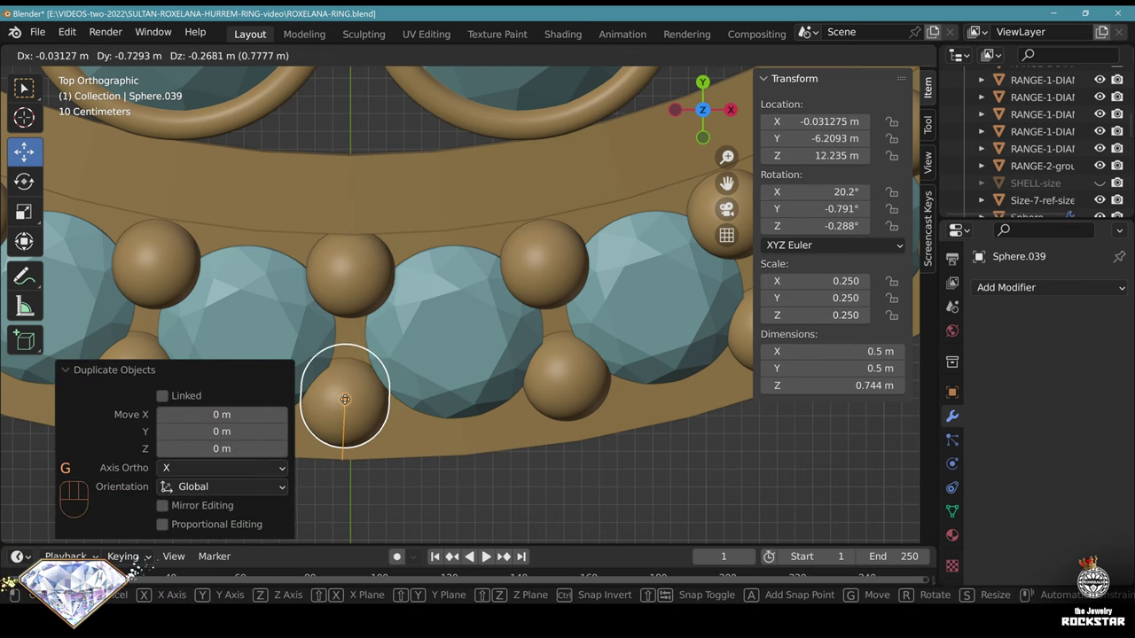
pyautogui.click(350, 388)
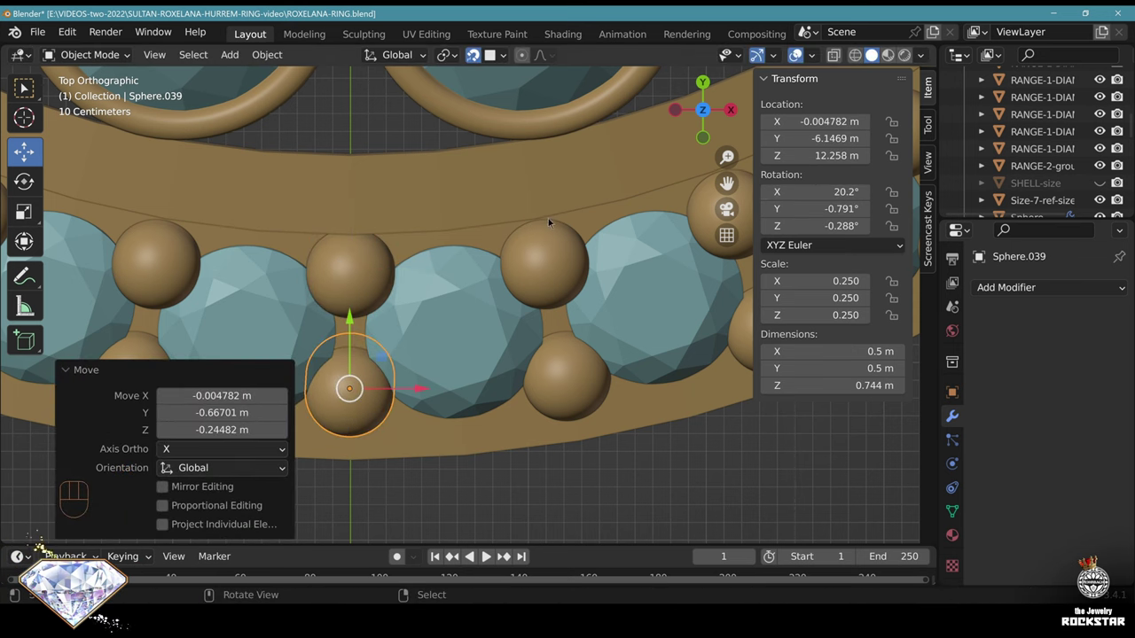
pyautogui.click(821, 121)
pyautogui.write('0')
pyautogui.press('Return')
pyautogui.scroll(-2, 443, 302)
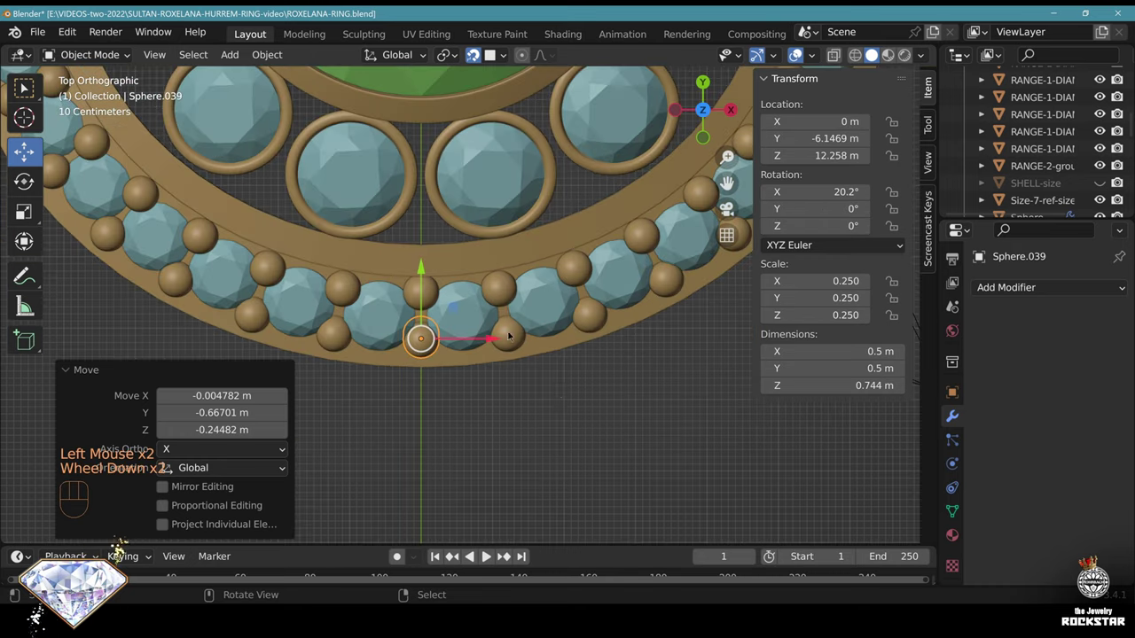
pyautogui.moveTo(444, 302); pyautogui.dragTo(532, 319, button='middle')
pyautogui.hotkey('alt', 'a')
# Duplicate the outer prong beside the tip diamond to the centre line above that diamond, at the base's pointed tip
pyautogui.scroll(-1, 620, 337)
pyautogui.keyDown('shift'); pyautogui.moveTo(719, 347); pyautogui.dragTo(416, 292, button='middle'); pyautogui.keyUp('shift')
pyautogui.keyDown('shift'); pyautogui.moveTo(417, 292); pyautogui.dragTo(364, 304, button='middle'); pyautogui.keyUp('shift')
pyautogui.scroll(2, 364, 304)
pyautogui.rightClick(330, 275)
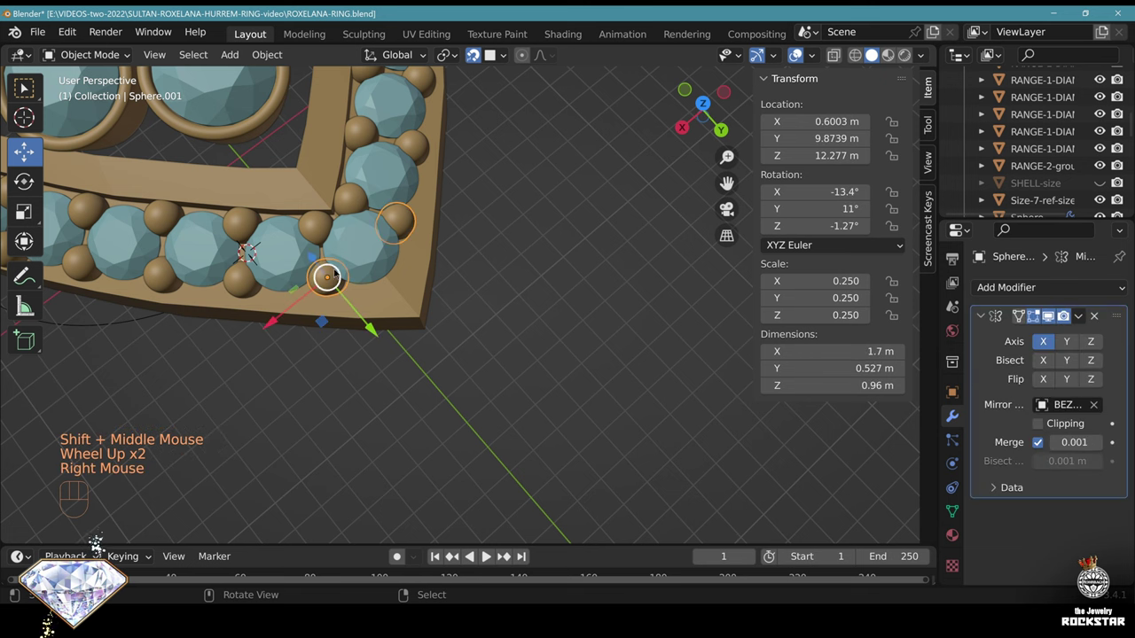
pyautogui.click(703, 103)
pyautogui.scroll(1, 531, 337)
pyautogui.scroll(1, 532, 337)
pyautogui.keyDown('shift'); pyautogui.moveTo(532, 337); pyautogui.dragTo(567, 355, button='middle'); pyautogui.keyUp('shift')
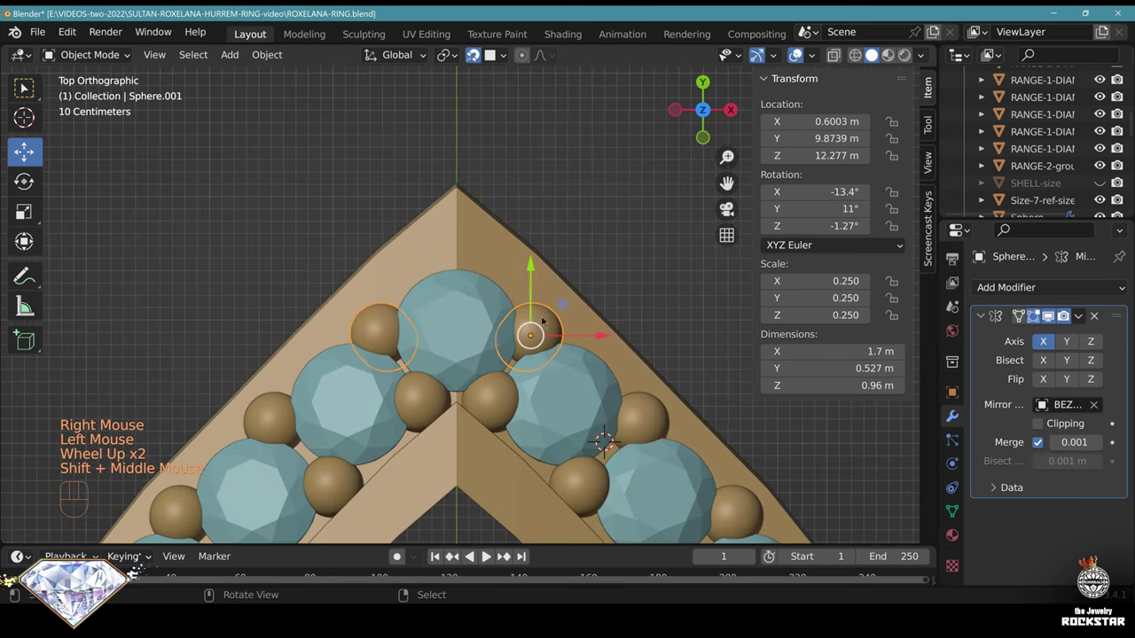
pyautogui.scroll(1, 576, 364)
pyautogui.hotkey('shift', 'd')
pyautogui.click(463, 241)
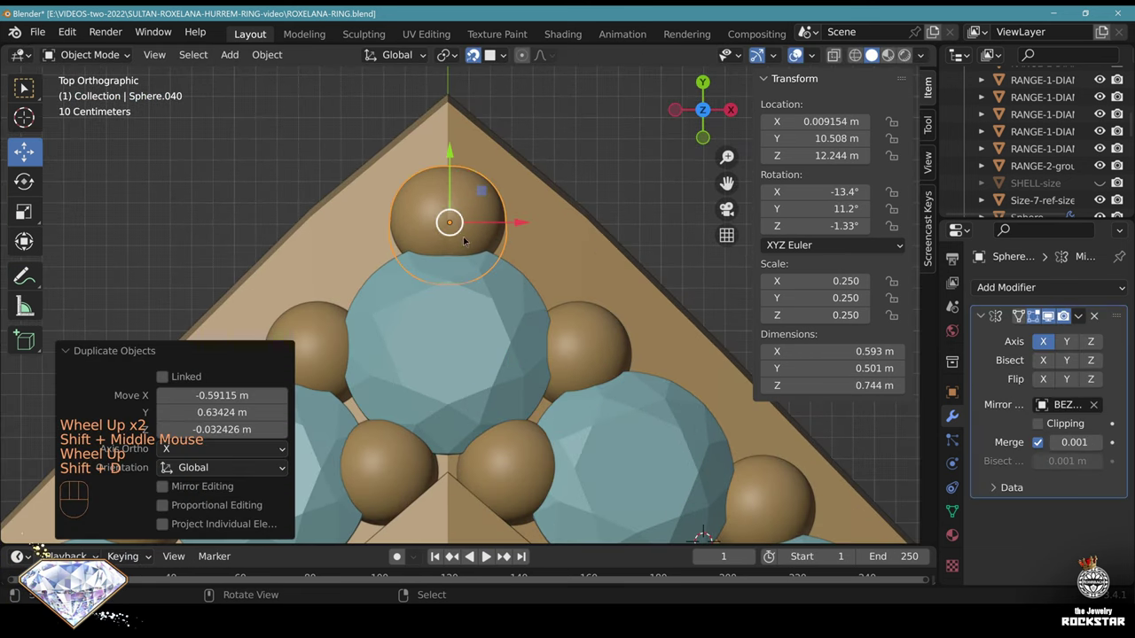
# Remove the tip prong's Mirror modifier and centre it with X location 0 and Y and Z rotation 0
pyautogui.click(1094, 316)
pyautogui.press('g')
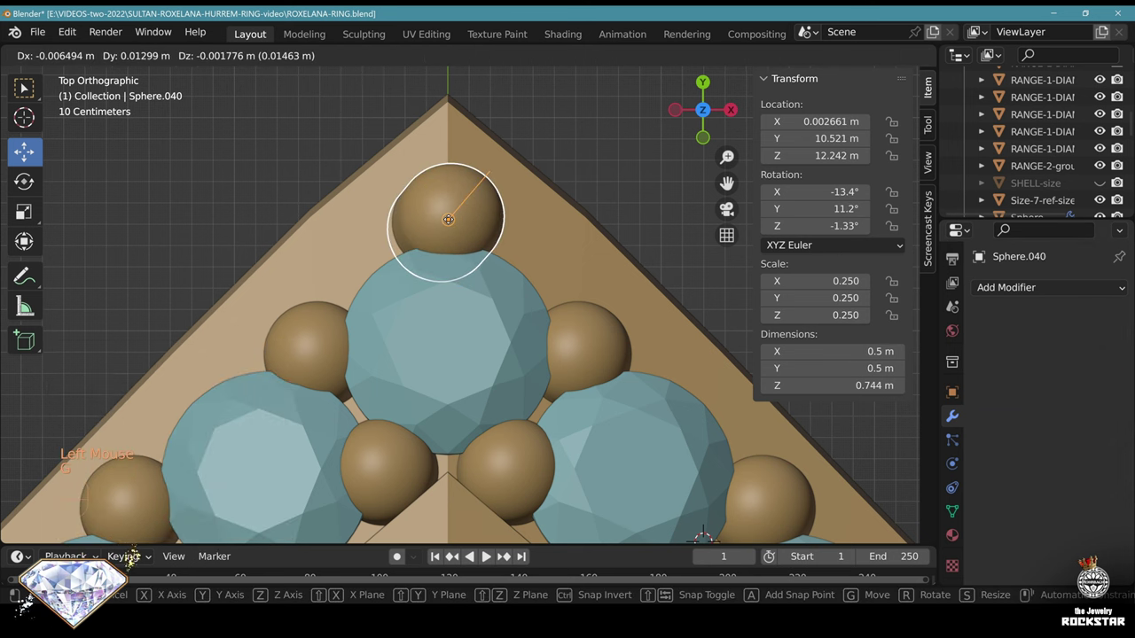
pyautogui.click(447, 220)
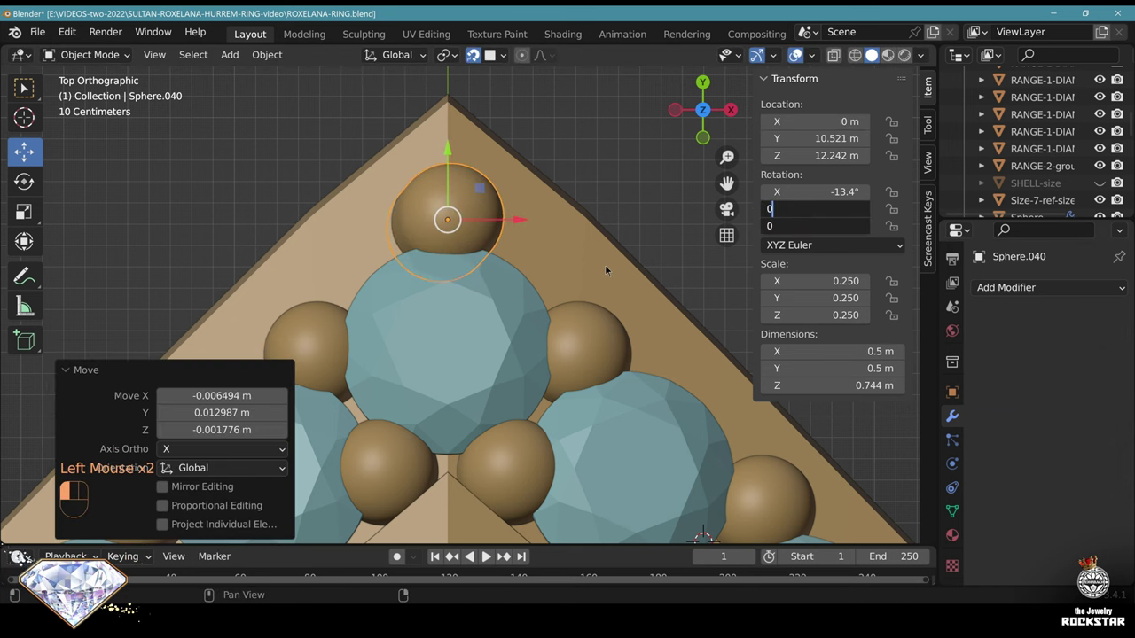
pyautogui.press('KP_Decimal')
# Save the ring file with the completed row of second-range prongs
pyautogui.moveTo(604, 265); pyautogui.dragTo(523, 293, button='middle')
pyautogui.scroll(-2, 427, 317)
pyautogui.moveTo(426, 317); pyautogui.dragTo(528, 371, button='middle')
pyautogui.scroll(-2, 306, 355)
pyautogui.scroll(-1, 486, 354)
pyautogui.hotkey('ctrl', 's')
pyautogui.scroll(-2, 486, 354)
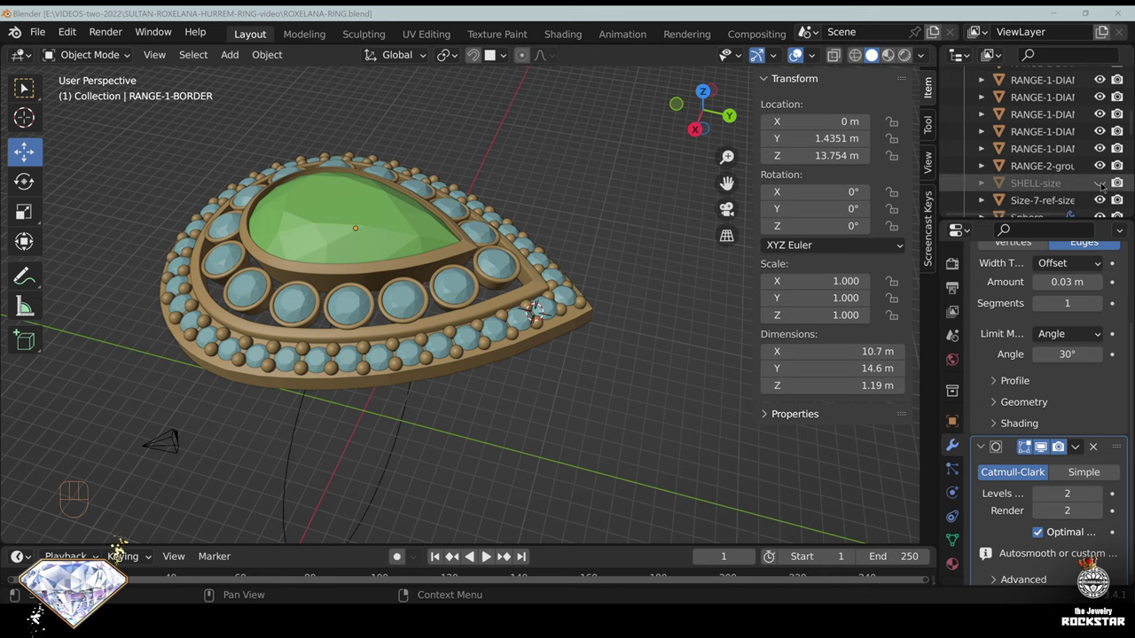
# Unhide SHELL-size and raise it about 0.478 m along Z
pyautogui.click(1099, 183)
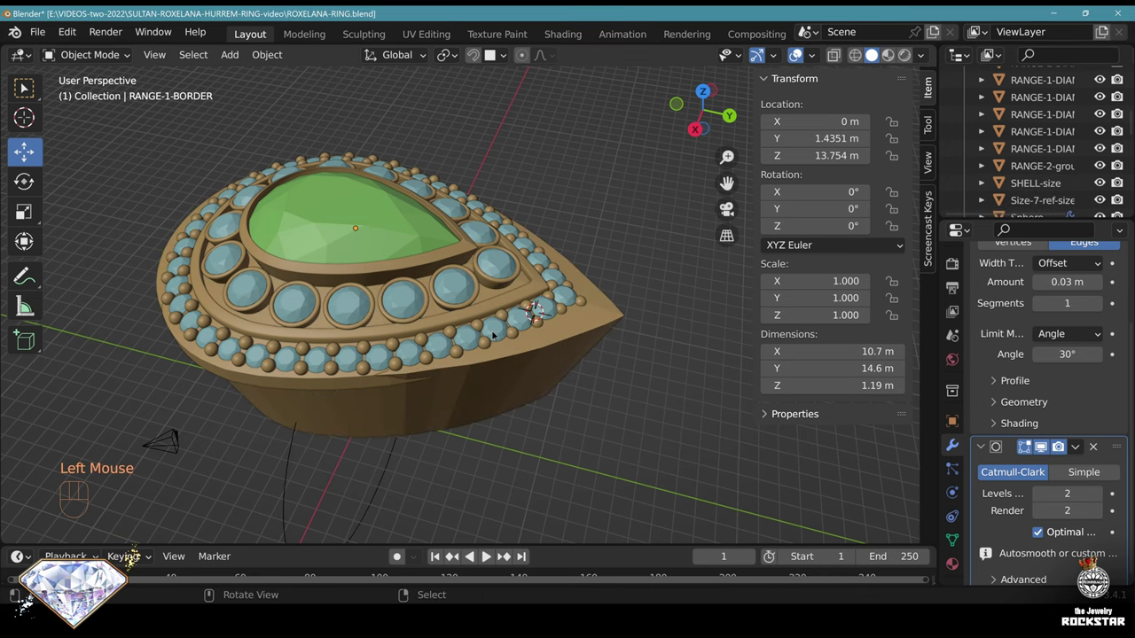
pyautogui.moveTo(532, 319); pyautogui.dragTo(545, 305, button='middle')
pyautogui.scroll(2, 545, 305)
pyautogui.rightClick(512, 395)
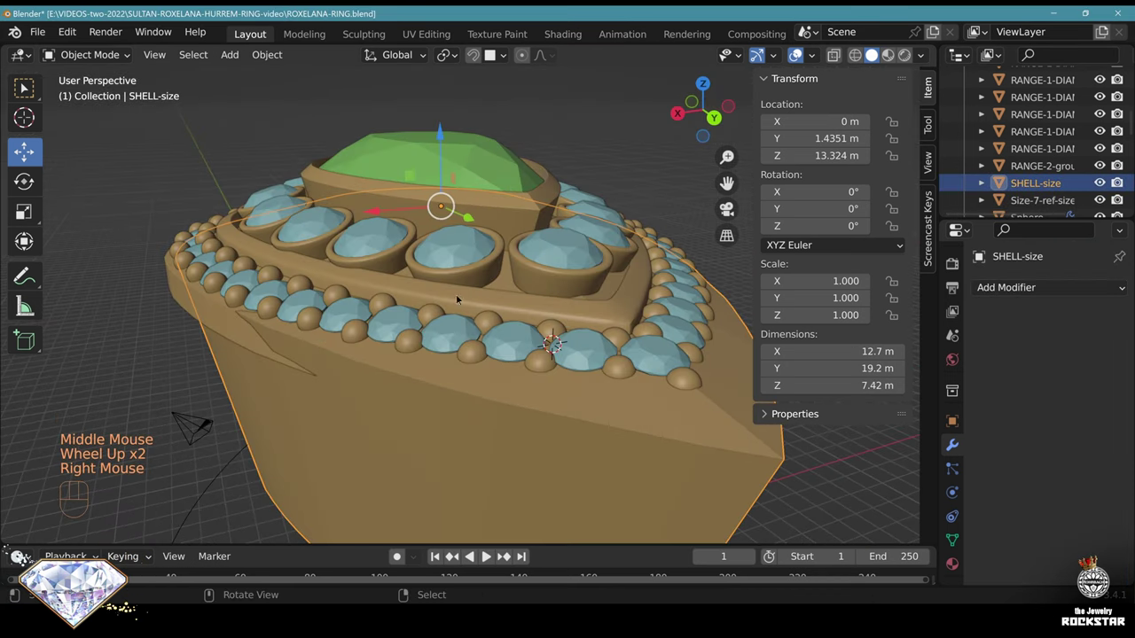
pyautogui.moveTo(441, 131); pyautogui.dragTo(440, 115)
pyautogui.scroll(-1, 350, 232)
pyautogui.moveTo(350, 233); pyautogui.dragTo(427, 267, button='middle')
# Select the mirrored outer prong beside the tip diamond through the shell with X-ray shading, and save the file
pyautogui.hotkey('alt', 'z')
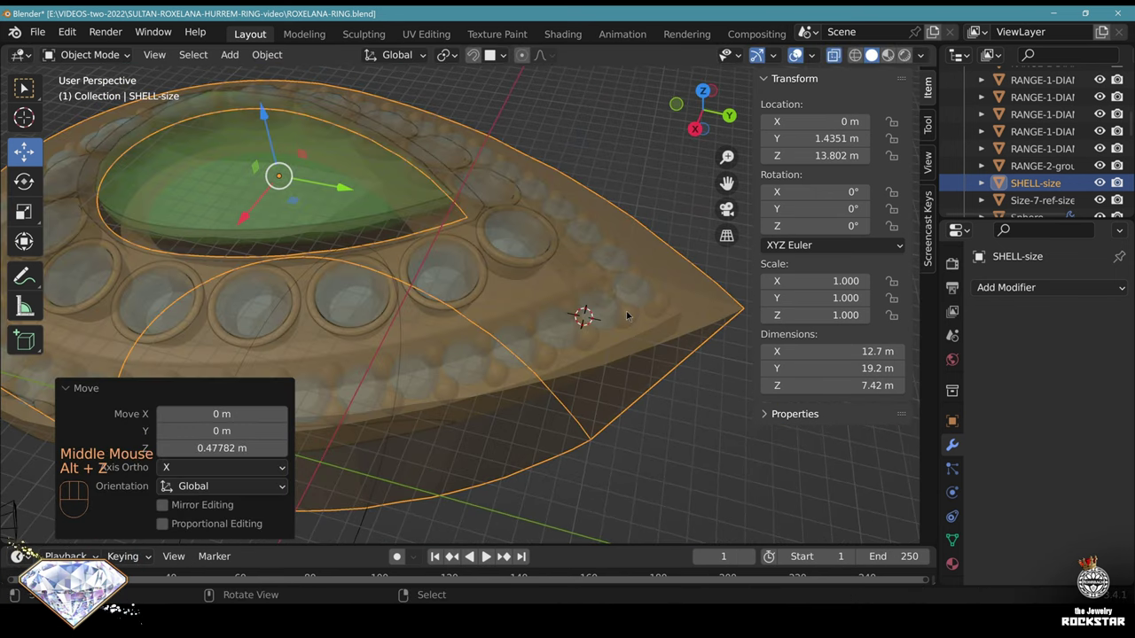
pyautogui.rightClick(624, 319)
pyautogui.rightClick(625, 321)
pyautogui.rightClick(626, 321)
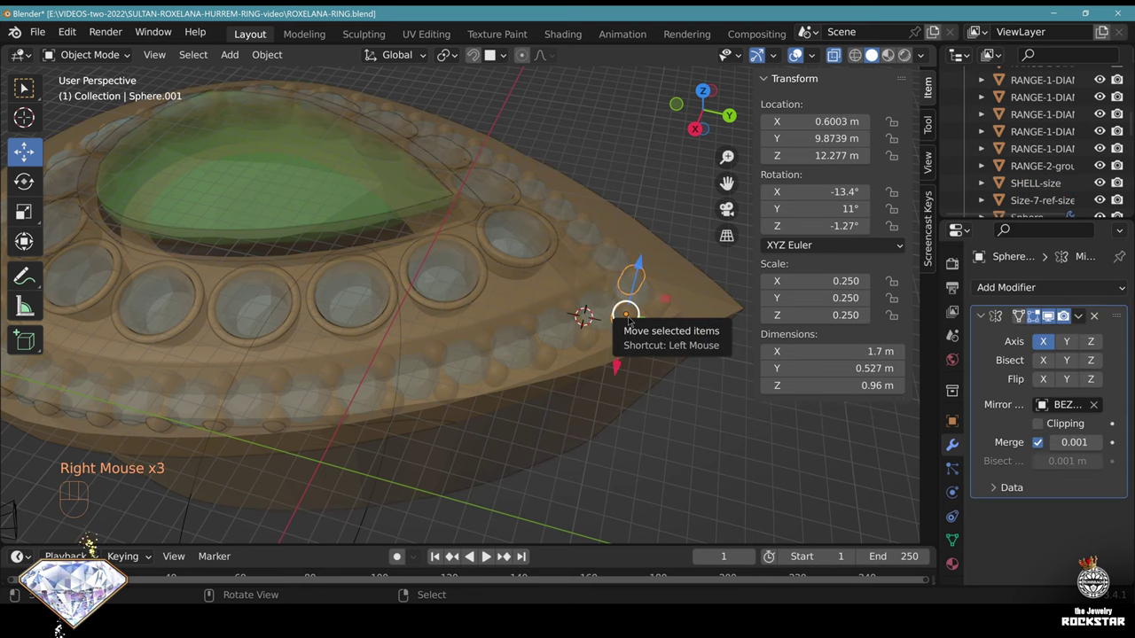
pyautogui.hotkey('ctrl', 's')
pyautogui.hotkey('alt', 'z')
# Turn on snapping and duplicate the prong onto the shell between the tip bezel and its neighbouring bezel
pyautogui.moveTo(626, 321); pyautogui.dragTo(563, 220, button='middle')
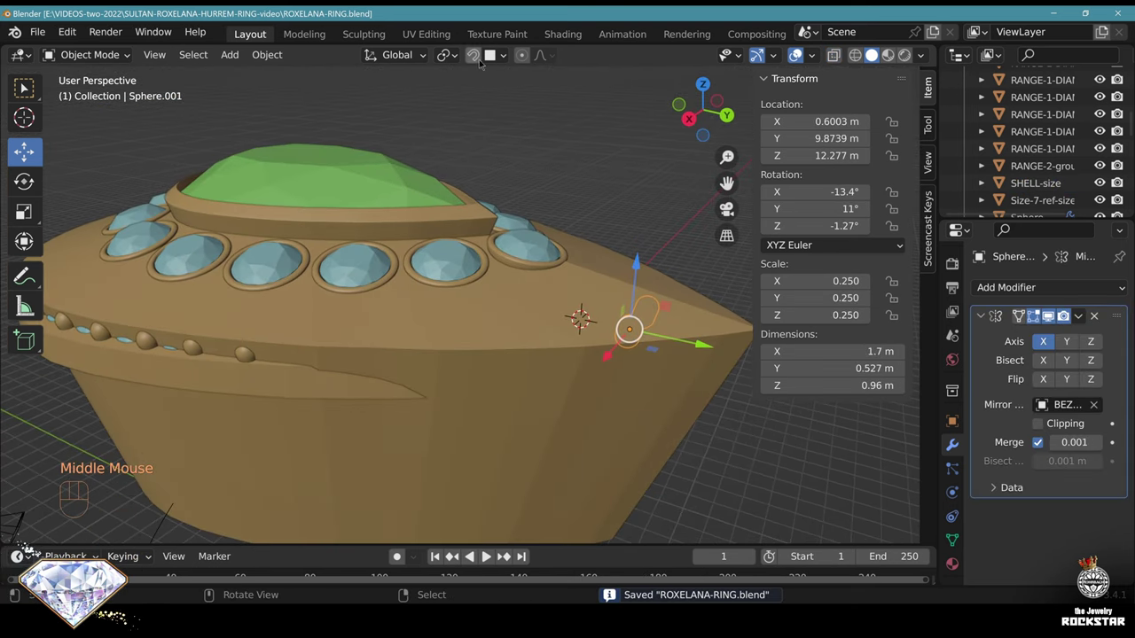
pyautogui.hotkey('shift', 'd')
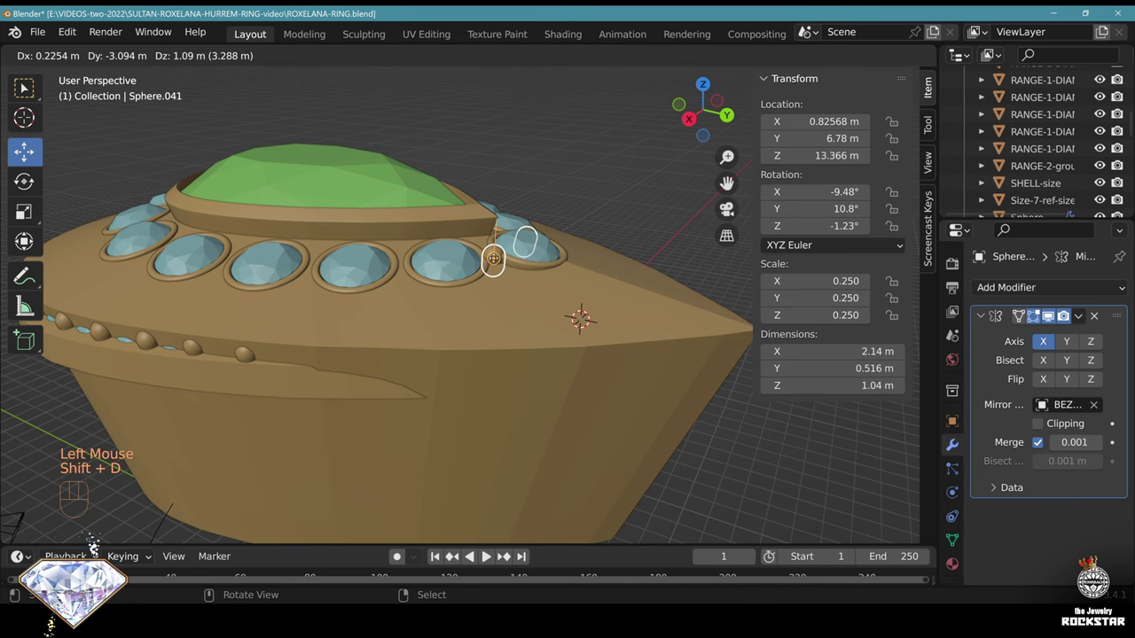
pyautogui.click(539, 265)
pyautogui.scroll(2, 539, 265)
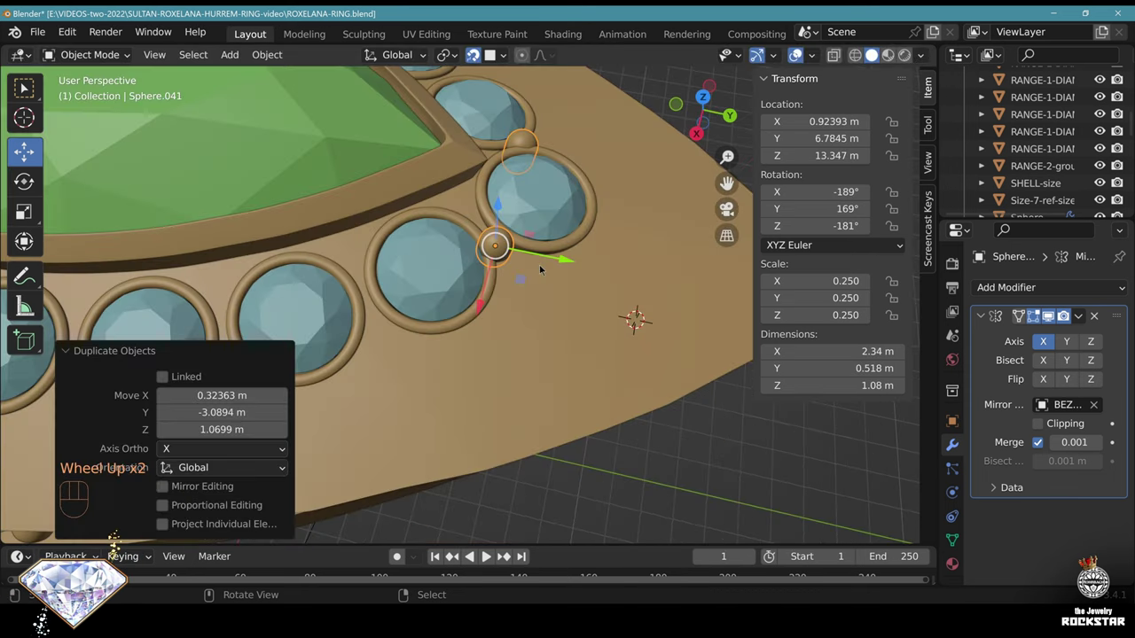
# Scale the copied prong by about 1.539 and fit it into the gap between the two bezels
pyautogui.press('KP_7')
pyautogui.press('s')
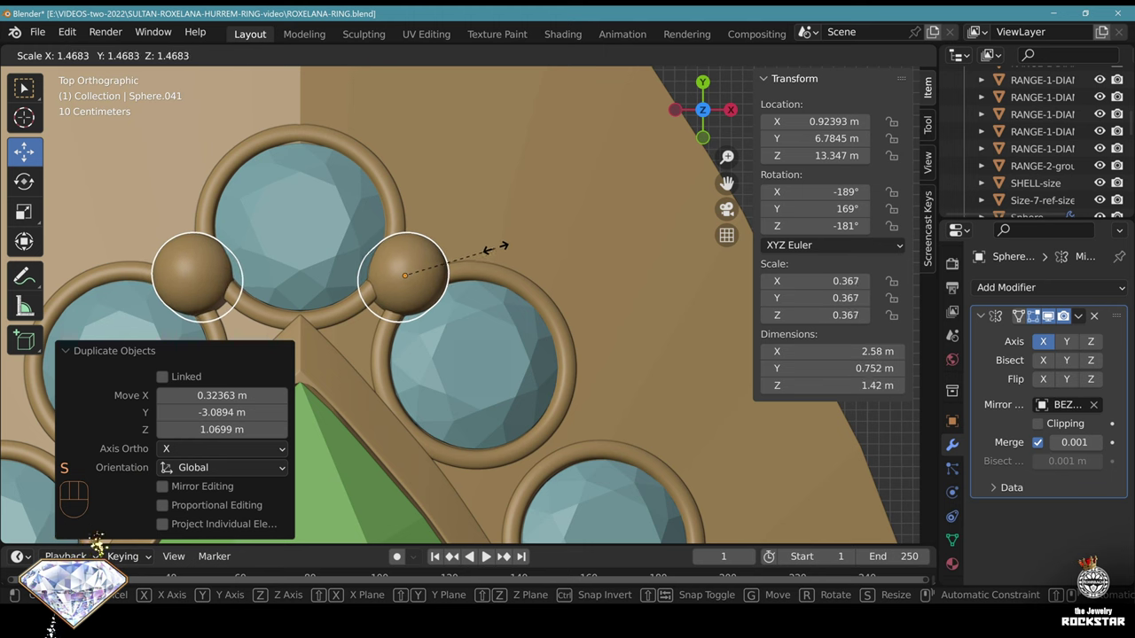
pyautogui.click(510, 246)
pyautogui.press('g')
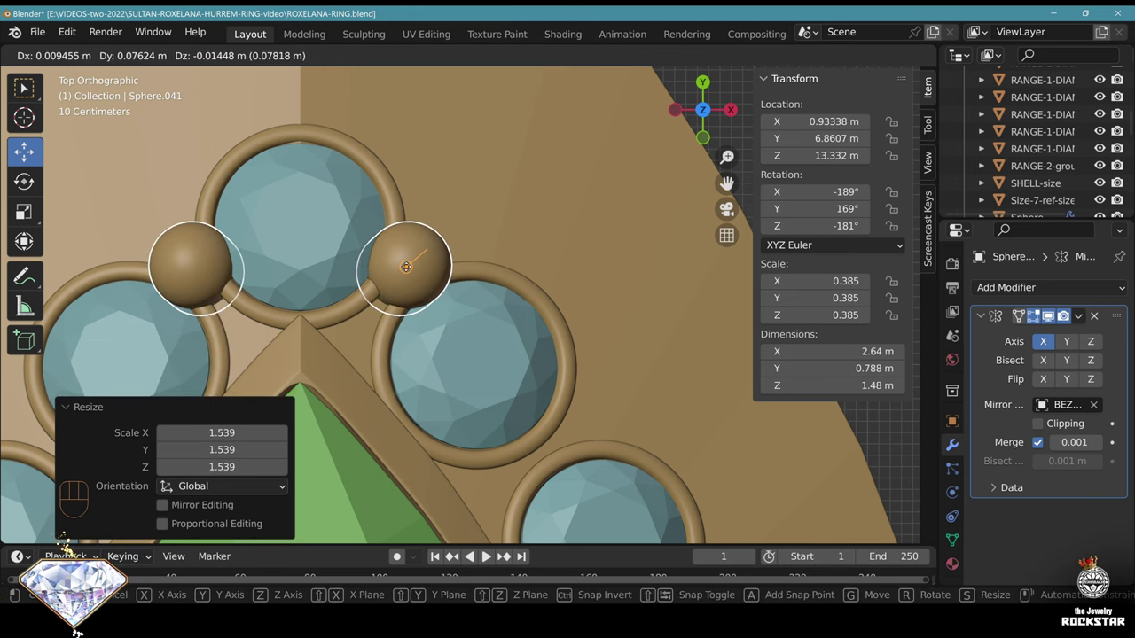
pyautogui.click(407, 267)
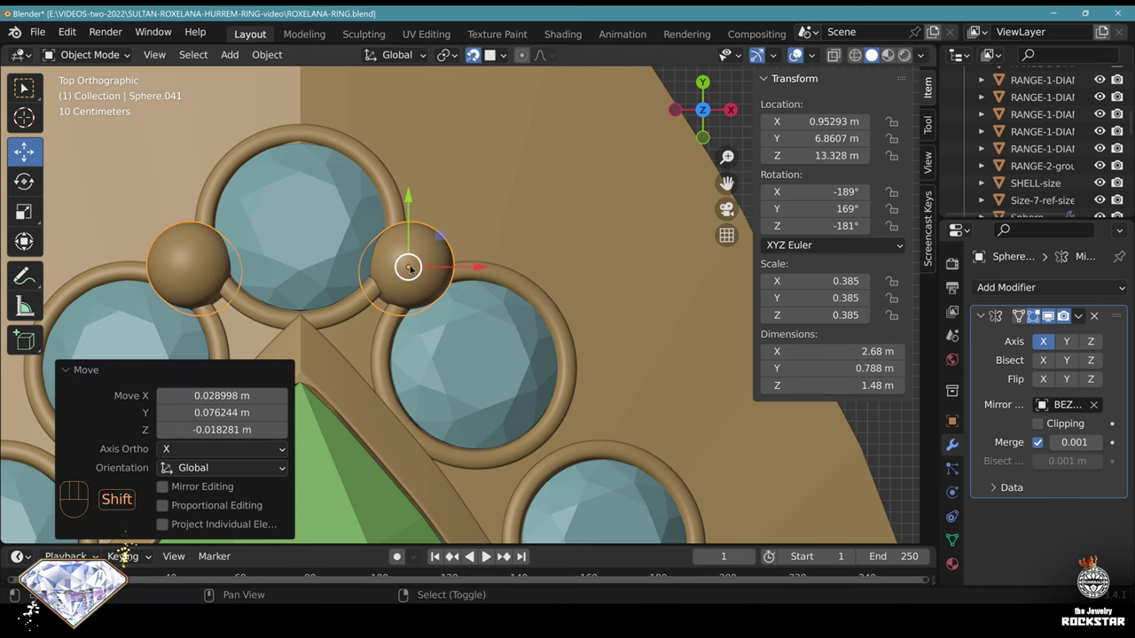
# Duplicate the enlarged prong into the successive gaps between the large bezels down the right flank
pyautogui.hotkey('shift', 'd')
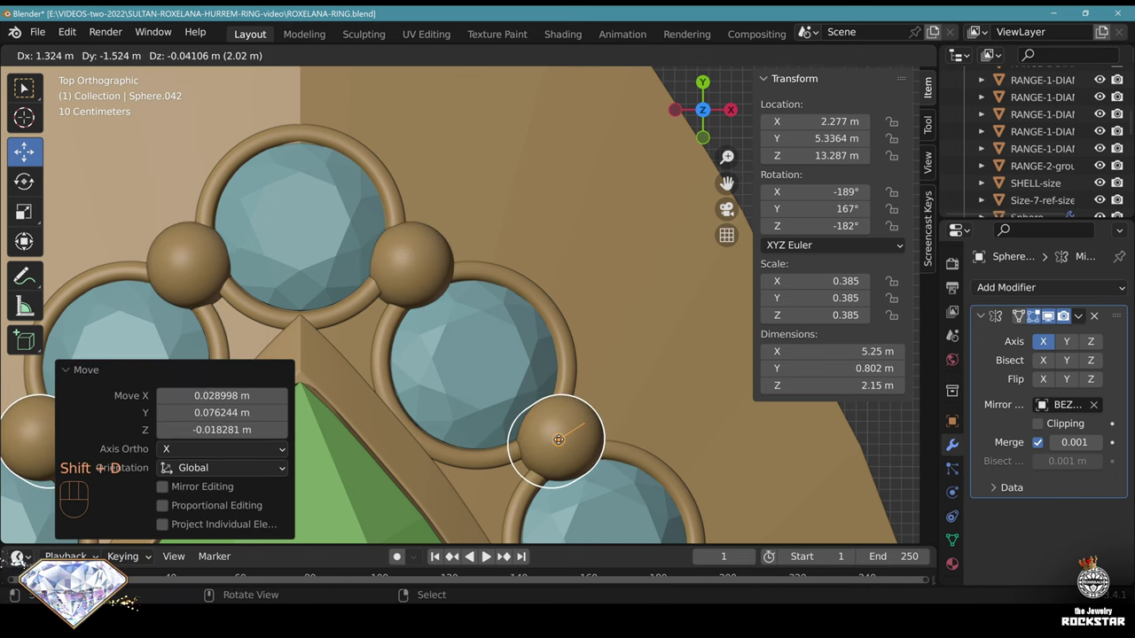
pyautogui.click(558, 439)
pyautogui.hotkey('shift', 'd')
pyautogui.keyDown('shift'); pyautogui.moveTo(558, 439); pyautogui.dragTo(535, 162, button='middle'); pyautogui.keyUp('shift')
pyautogui.click(602, 393)
pyautogui.hotkey('shift', 'd')
pyautogui.click(597, 377)
# Duplicate the enlarged prong into the centre-line gap between the two bezels at the rounded end
pyautogui.keyDown('shift'); pyautogui.moveTo(597, 376); pyautogui.dragTo(488, 124, button='middle'); pyautogui.keyUp('shift')
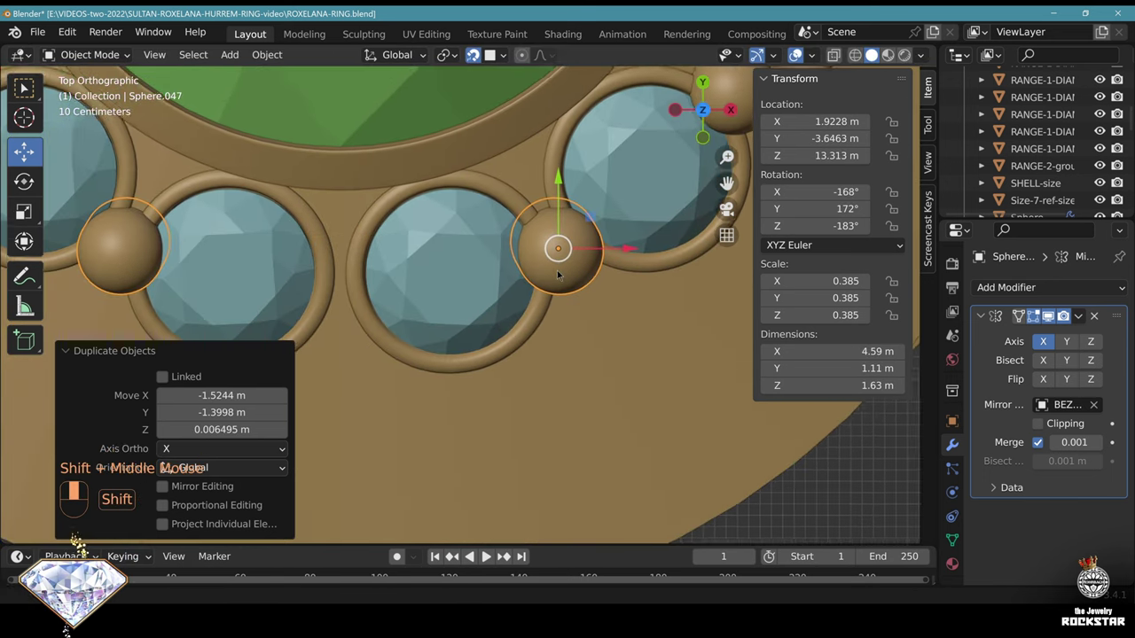
pyautogui.hotkey('shift', 'd')
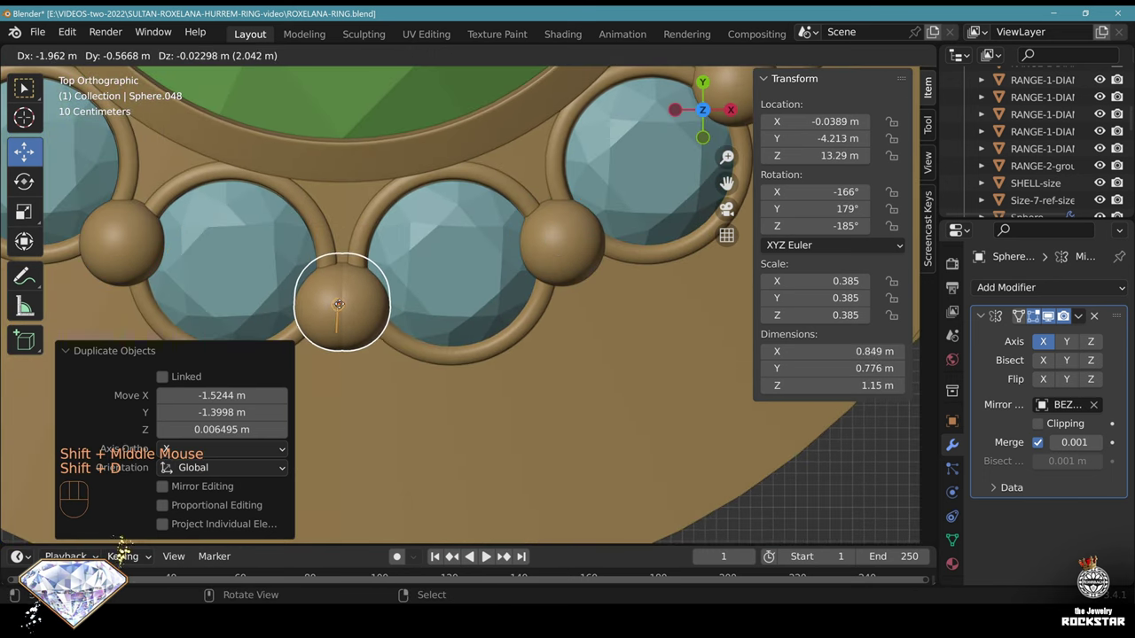
pyautogui.click(340, 332)
# Remove the centre-line prong's Mirror modifier and set its X location and its Y and Z rotation to 0
pyautogui.click(1094, 316)
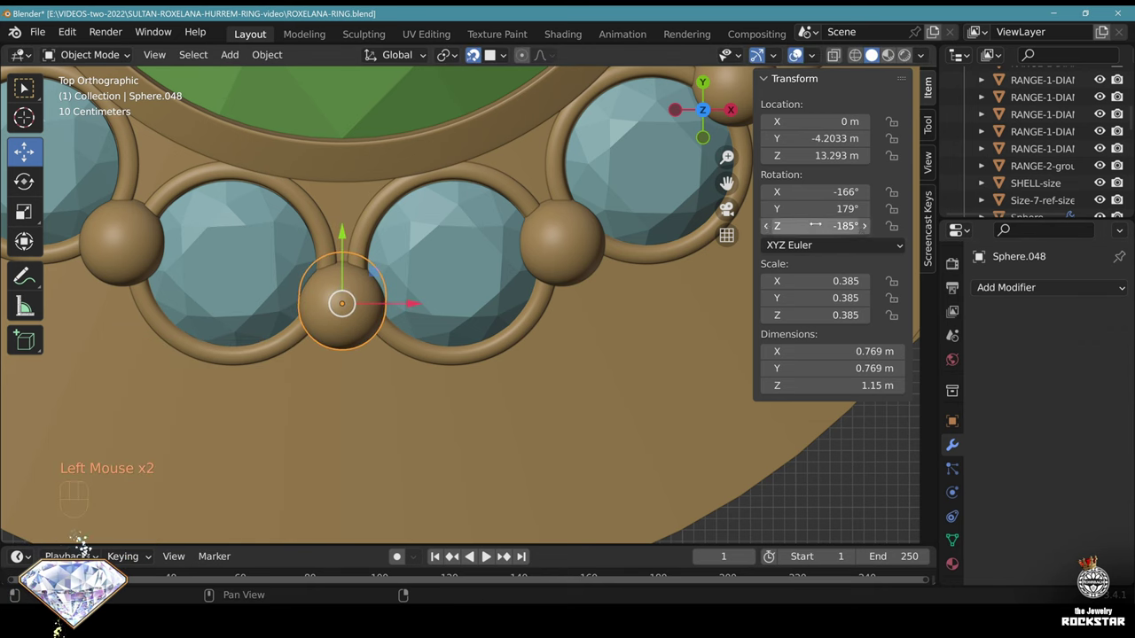
pyautogui.moveTo(816, 209); pyautogui.dragTo(816, 221)
pyautogui.write('0')
pyautogui.press('Return')
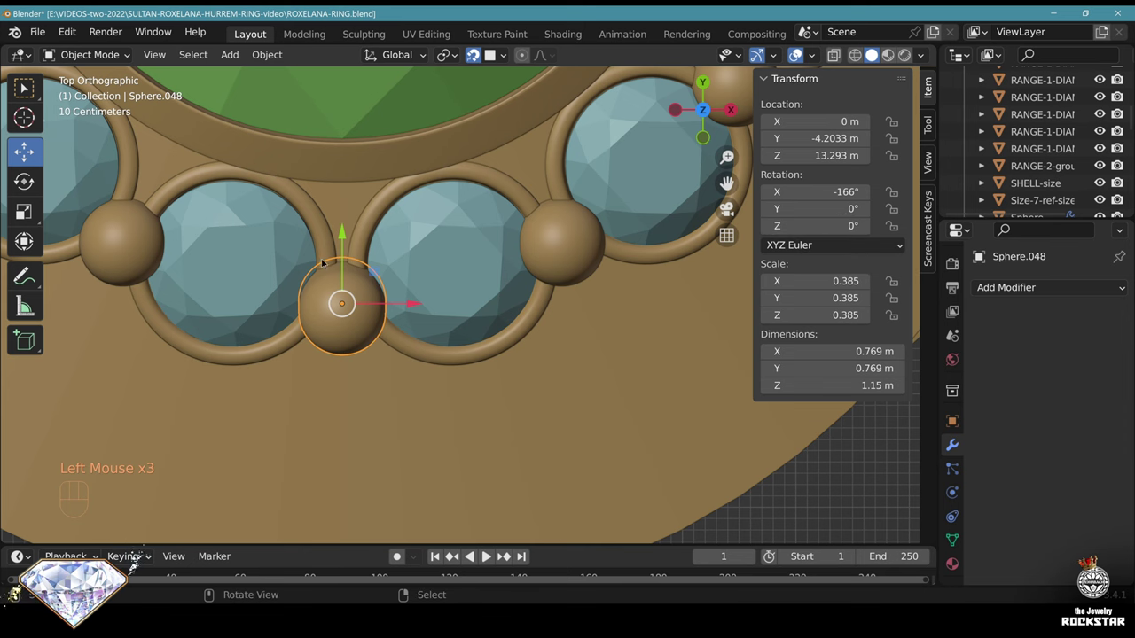
# Shift the centre-line prong between the bezels along Y to about -4.09 m and lower it to about 13.11 m in Z
pyautogui.moveTo(344, 236); pyautogui.dragTo(344, 224)
pyautogui.moveTo(344, 223); pyautogui.dragTo(382, 208, button='middle')
pyautogui.keyDown('shift'); pyautogui.moveTo(382, 209); pyautogui.dragTo(370, 241, button='middle'); pyautogui.keyUp('shift')
pyautogui.scroll(2, 370, 241)
pyautogui.moveTo(371, 242); pyautogui.dragTo(371, 282)
pyautogui.scroll(-1, 370, 282)
pyautogui.moveTo(371, 282); pyautogui.dragTo(418, 261, button='middle')
pyautogui.scroll(2, 466, 309)
pyautogui.keyDown('shift'); pyautogui.moveTo(443, 284); pyautogui.dragTo(505, 283, button='middle'); pyautogui.keyUp('shift')
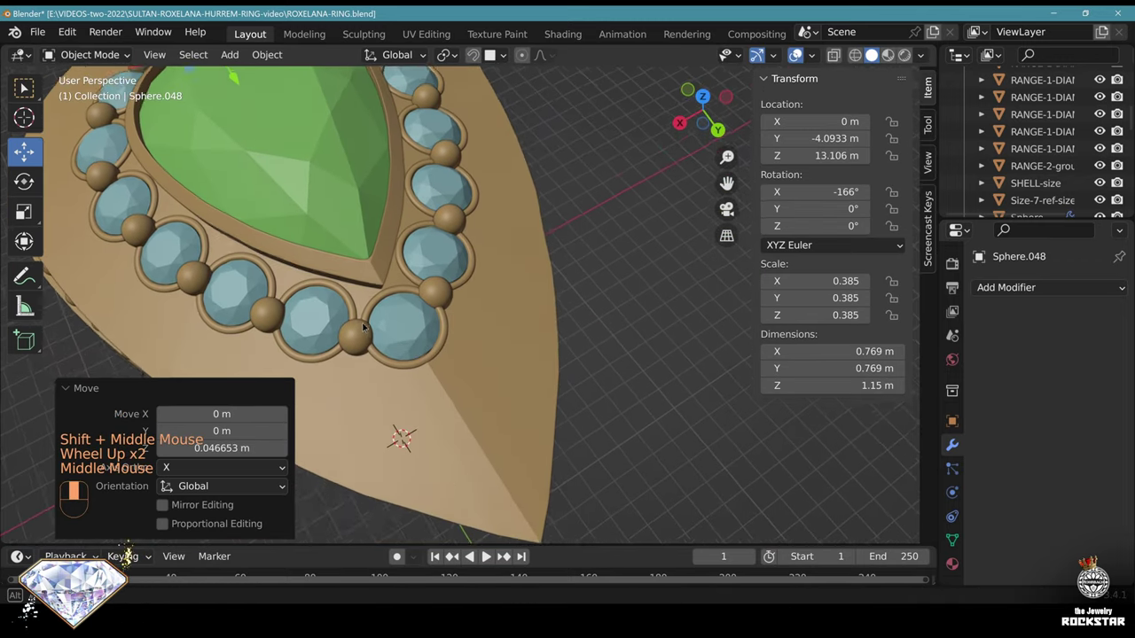
# Hide SHELL-size and save the file
pyautogui.rightClick(553, 323)
pyautogui.press('h')
pyautogui.hotkey('ctrl', 's')
# Examine the prongs and the gaps around the bezels near the pointed tip from above
pyautogui.scroll(-2, 479, 292)
pyautogui.keyDown('shift'); pyautogui.moveTo(505, 284); pyautogui.dragTo(518, 284, button='middle'); pyautogui.keyUp('shift')
pyautogui.moveTo(519, 284); pyautogui.dragTo(467, 384, button='middle')
pyautogui.scroll(2, 488, 289)
pyautogui.scroll(-1, 541, 193)
pyautogui.press('KP_7')
pyautogui.scroll(1, 492, 384)
pyautogui.scroll(3, 504, 381)
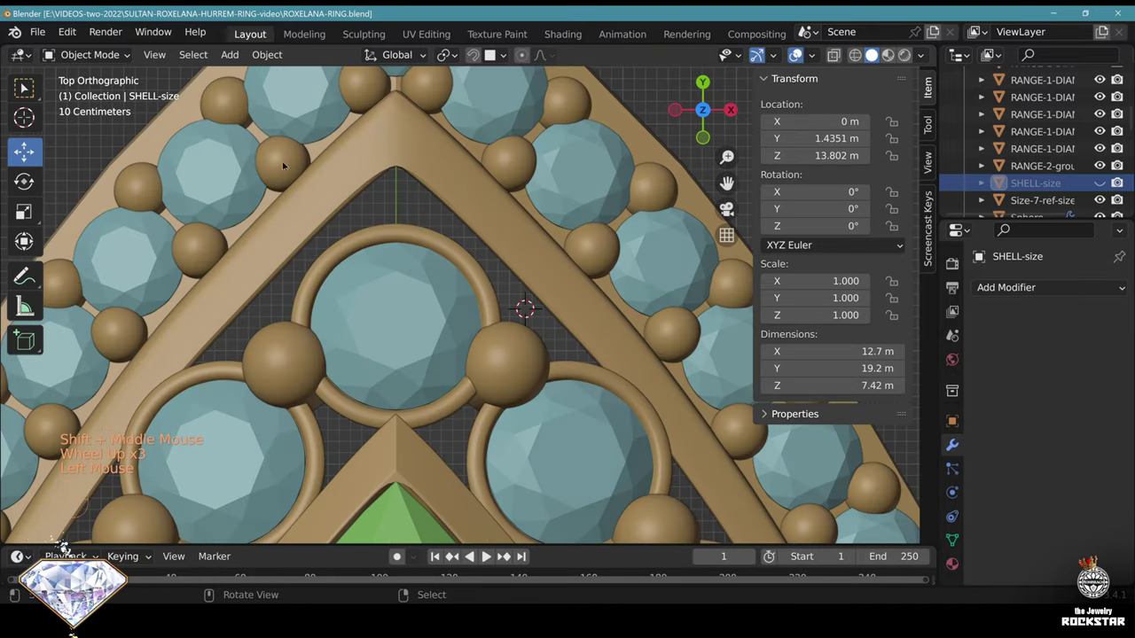
# Add a Bezier curve beside the tip bezel and place its end points at the outer rim's inner tip and the emerald setting's tip
pyautogui.click(230, 54)
pyautogui.moveTo(251, 99)
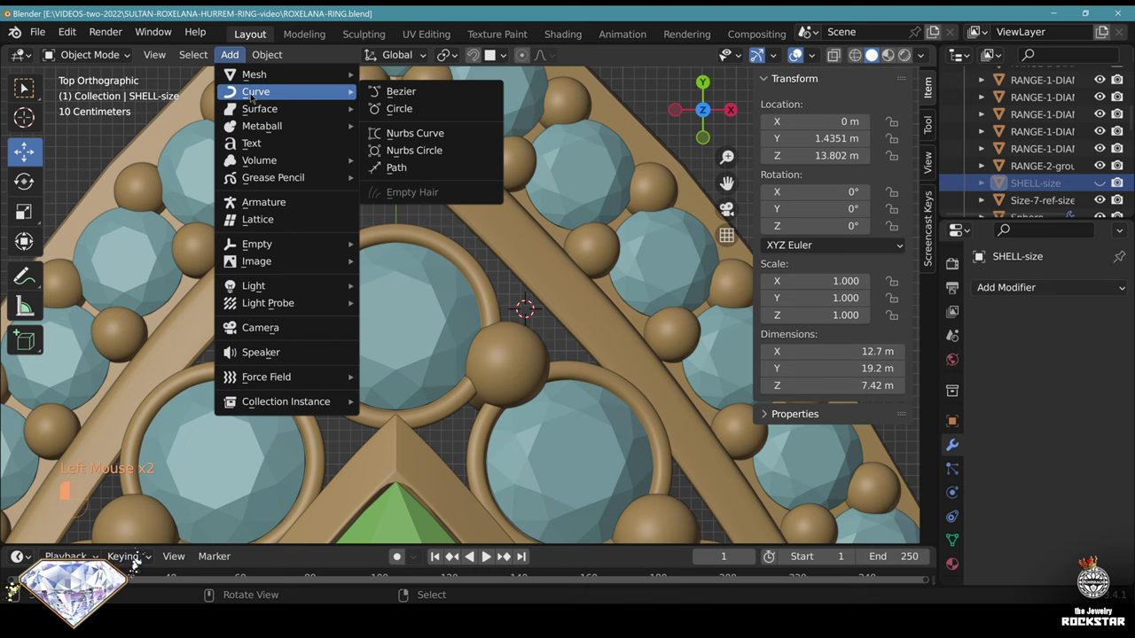
pyautogui.click(424, 99)
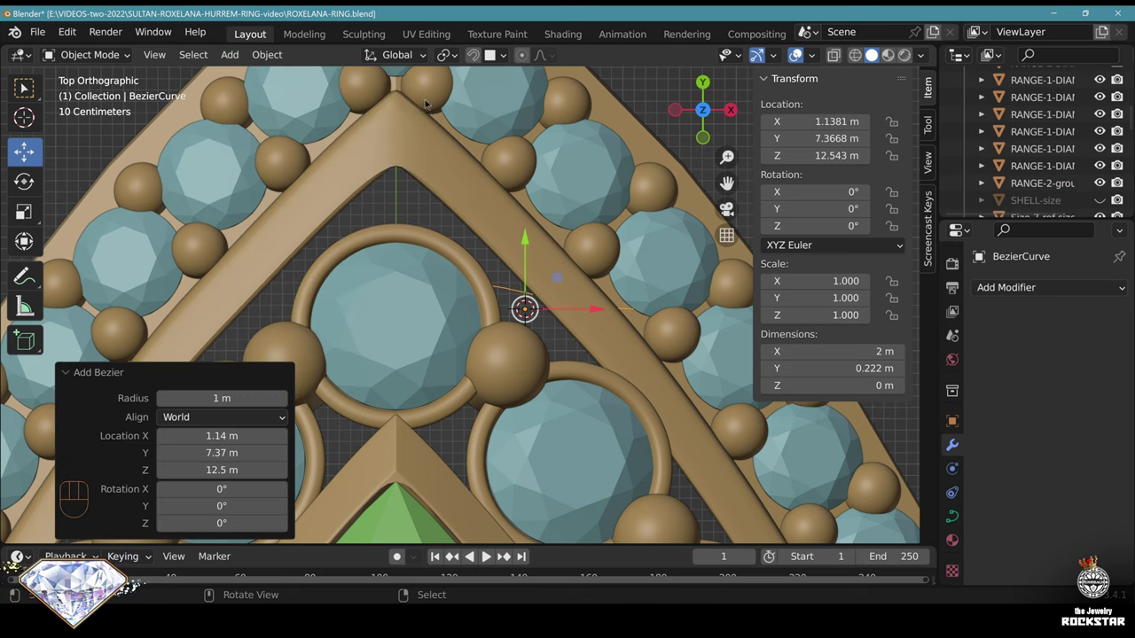
pyautogui.rightClick(433, 317)
pyautogui.press('g')
pyautogui.click(480, 157)
pyautogui.rightClick(640, 310)
pyautogui.press('g')
pyautogui.click(500, 202)
pyautogui.rightClick(457, 168)
pyautogui.rightClick(452, 169)
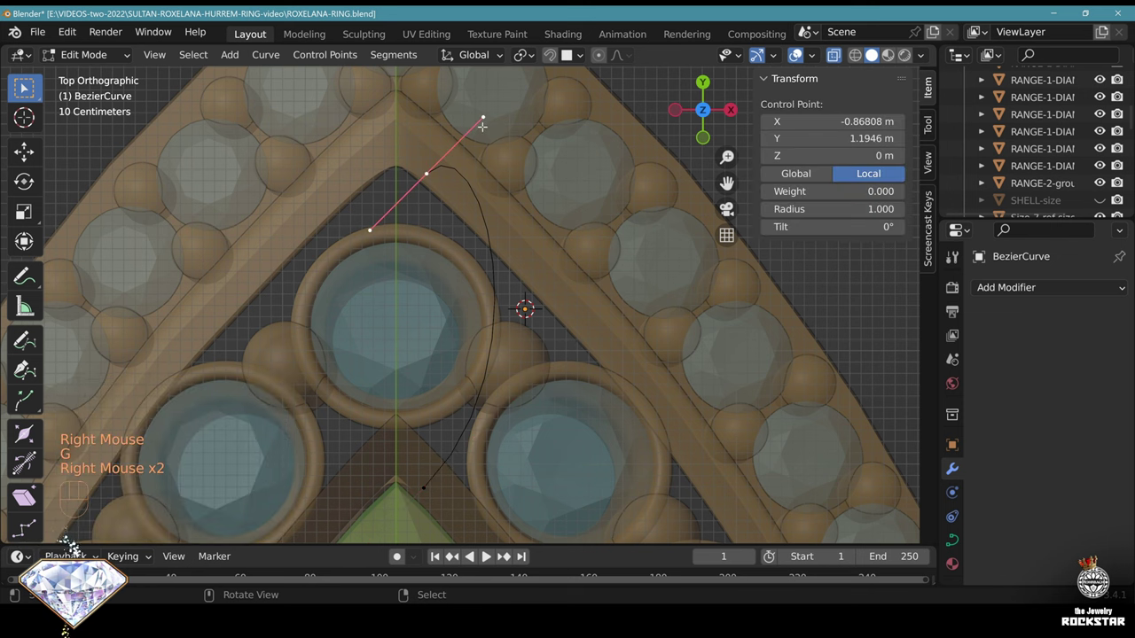
# Swing the handles at both ends of the Bezier curve so it bends around the side of the tip bezel
pyautogui.rightClick(482, 121)
pyautogui.press('g')
pyautogui.rightClick(448, 200)
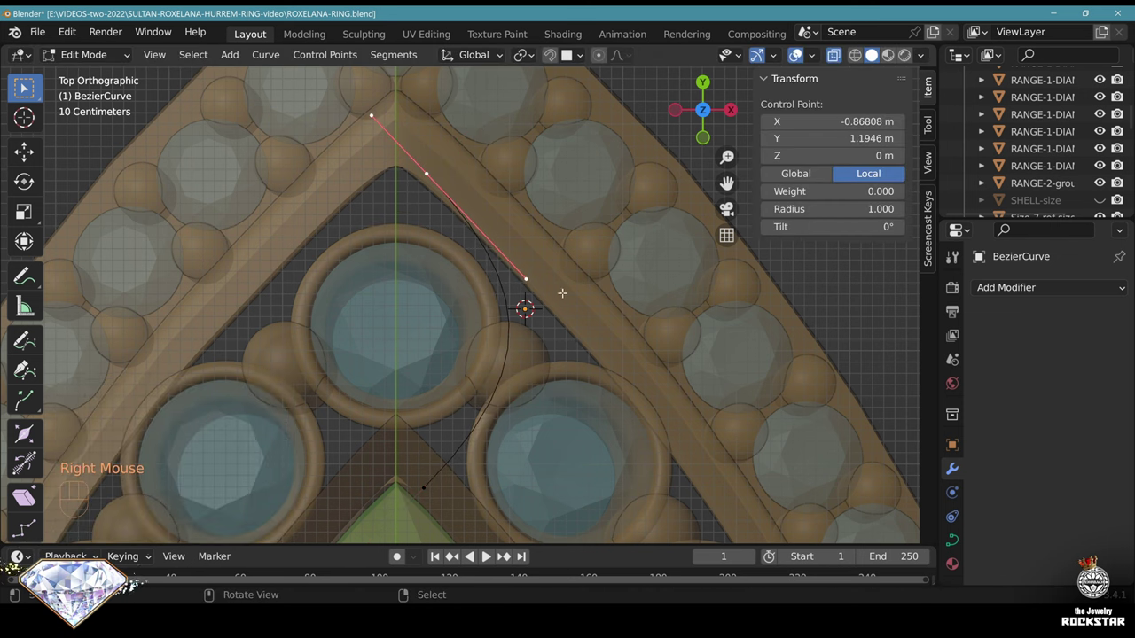
pyautogui.rightClick(438, 493)
pyautogui.press('g')
pyautogui.click(436, 482)
pyautogui.rightClick(562, 345)
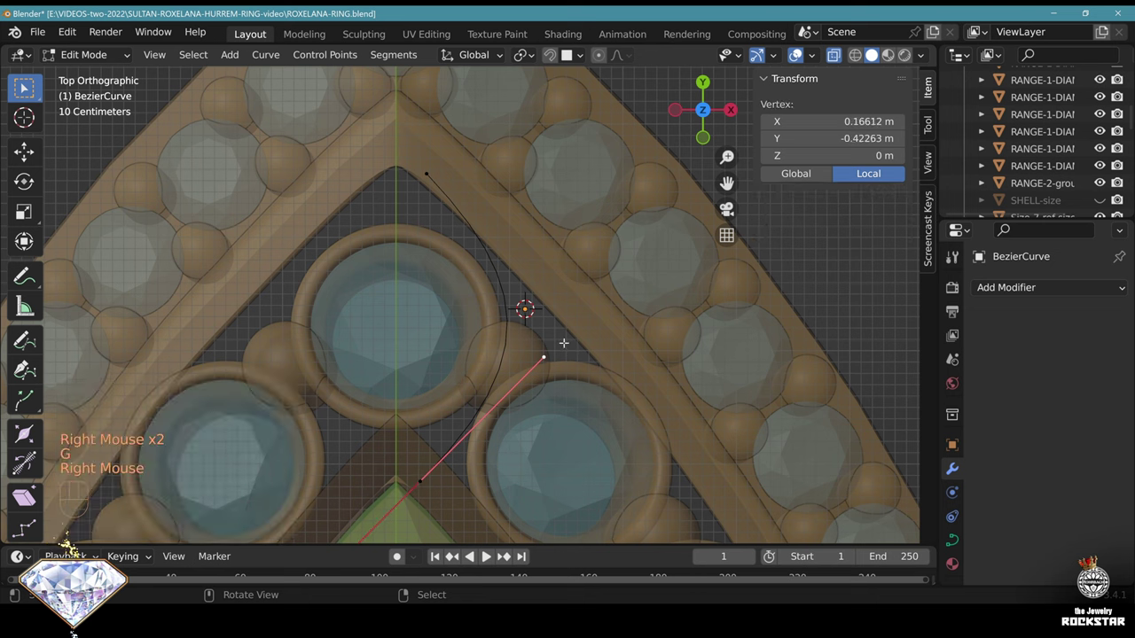
pyautogui.press('g')
pyautogui.click(552, 350)
# Raise the curve's emerald-side end point in Z and adjust the handle heights so the curve slopes down to the outer rim
pyautogui.moveTo(552, 350); pyautogui.dragTo(350, 238, button='middle')
pyautogui.rightClick(292, 377)
pyautogui.click(24, 152)
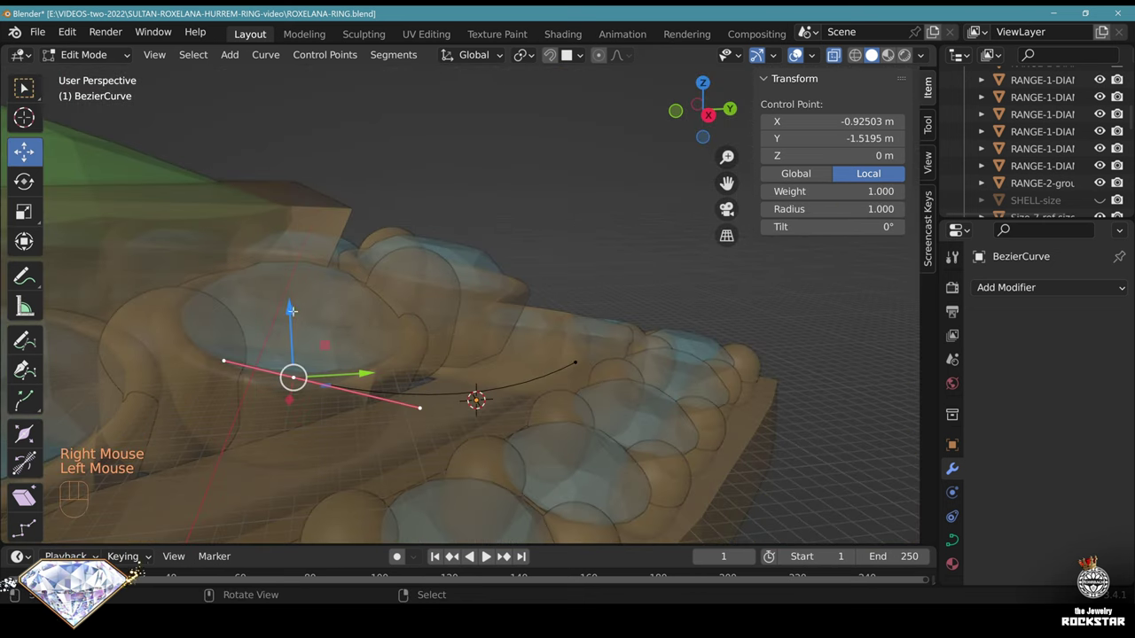
pyautogui.moveTo(289, 307); pyautogui.dragTo(273, 203)
pyautogui.rightClick(575, 362)
pyautogui.rightClick(508, 398)
pyautogui.moveTo(509, 331); pyautogui.dragTo(509, 289)
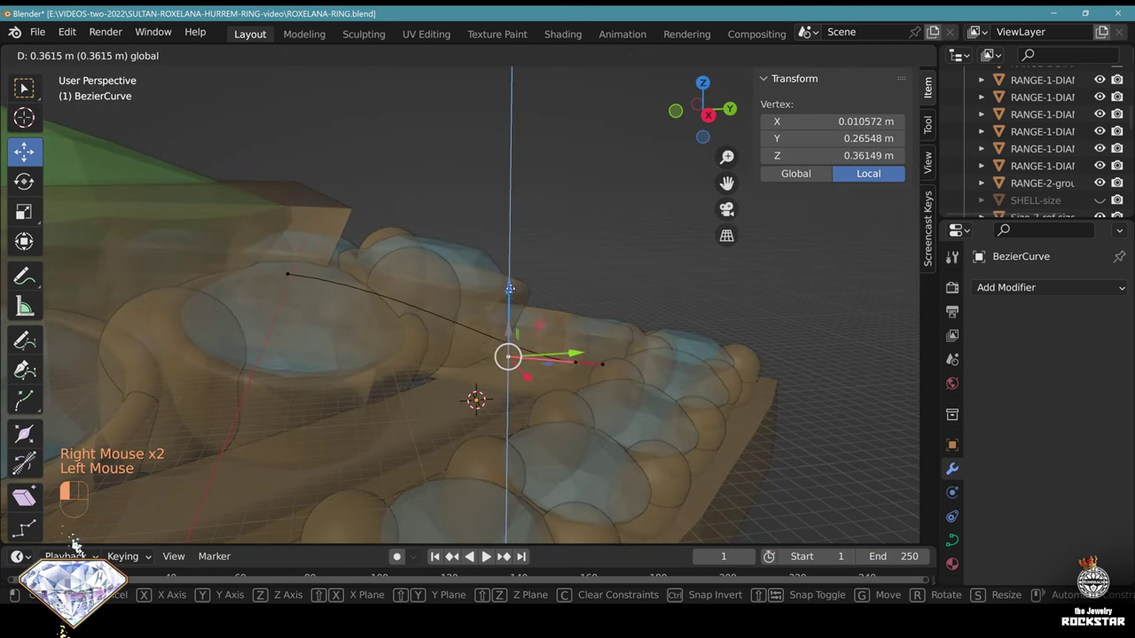
pyautogui.moveTo(515, 244); pyautogui.dragTo(512, 258)
pyautogui.moveTo(513, 257); pyautogui.dragTo(388, 280, button='middle')
pyautogui.rightClick(360, 282)
pyautogui.rightClick(381, 275)
pyautogui.moveTo(380, 208); pyautogui.dragTo(381, 220)
# Leave curve editing, turn off the see-through display and save the file
pyautogui.moveTo(361, 225); pyautogui.dragTo(595, 333, button='middle')
pyautogui.press('a')
pyautogui.press('Tab')
pyautogui.scroll(-2, 506, 320)
pyautogui.hotkey('alt', 'z')
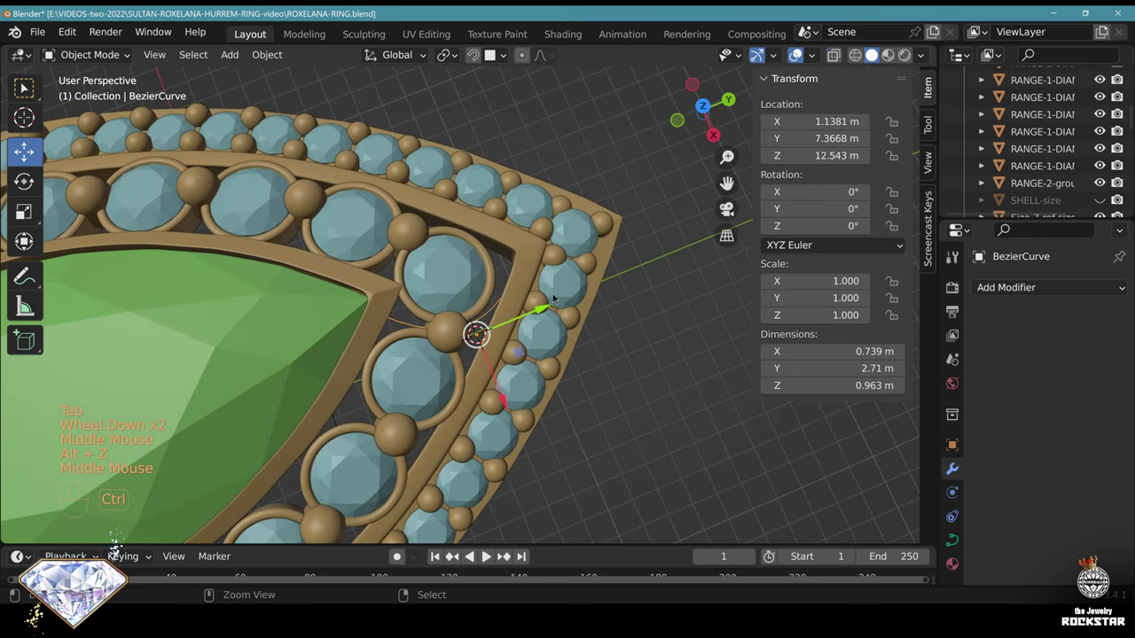
pyautogui.hotkey('ctrl', 's')
# Thicken the curve with a round bevel of 0.3 m depth and a resolution of 24
pyautogui.click(952, 539)
pyautogui.moveTo(1019, 549); pyautogui.dragTo(1035, 403, button='middle')
pyautogui.click(1013, 380)
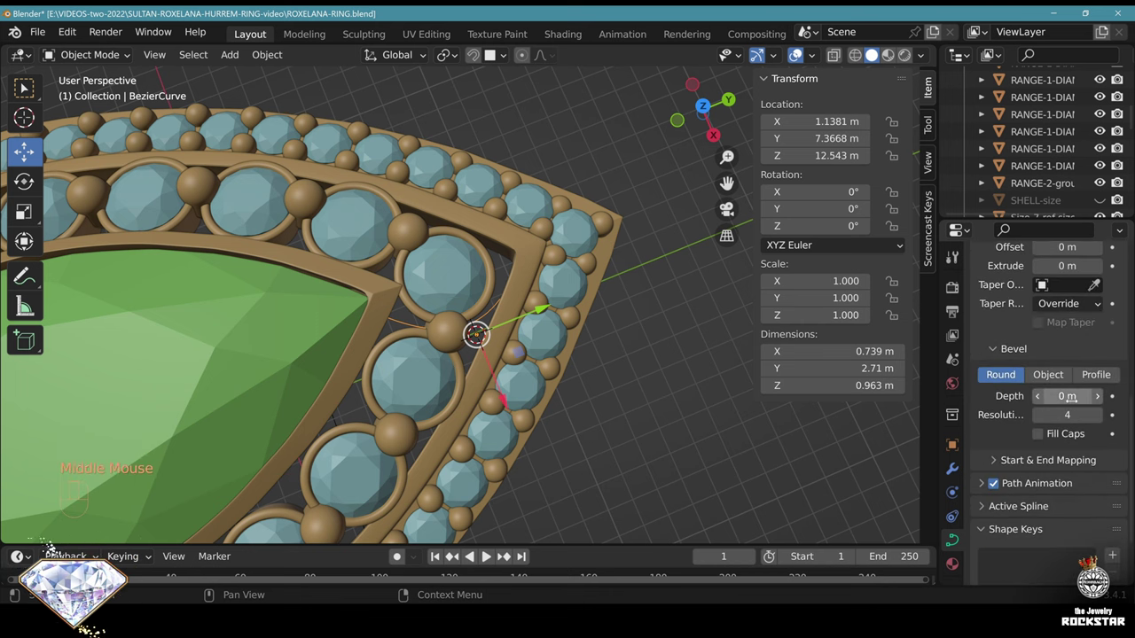
pyautogui.click(1072, 402)
pyautogui.write('.35')
pyautogui.press('Return')
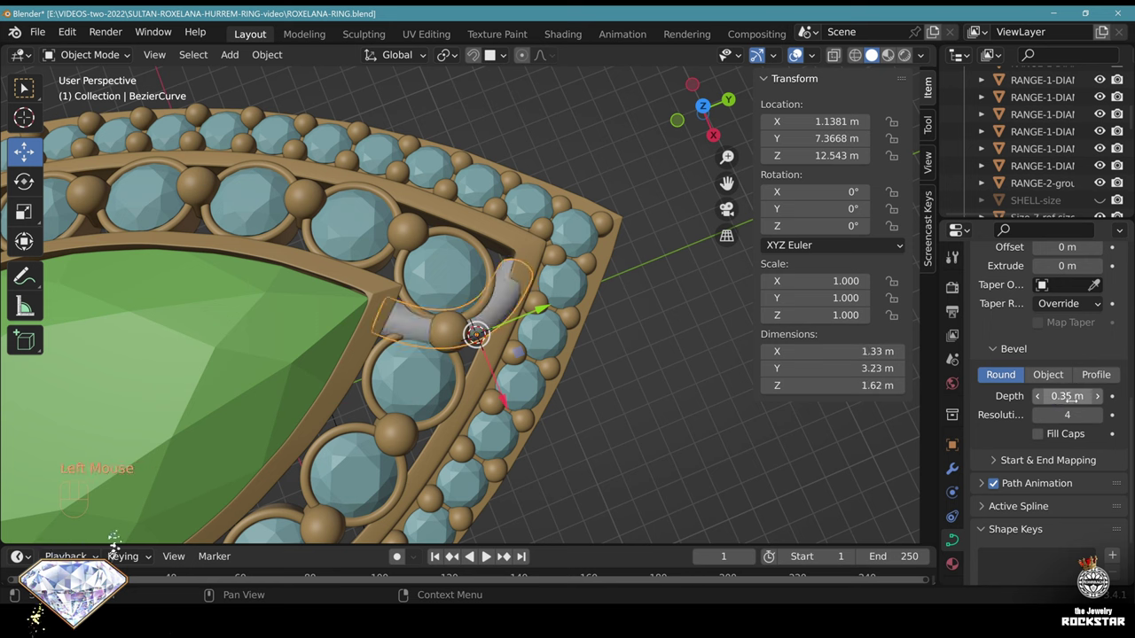
pyautogui.click(1071, 400)
pyautogui.write('.3')
pyautogui.press('Return')
pyautogui.click(1069, 419)
pyautogui.write('2')
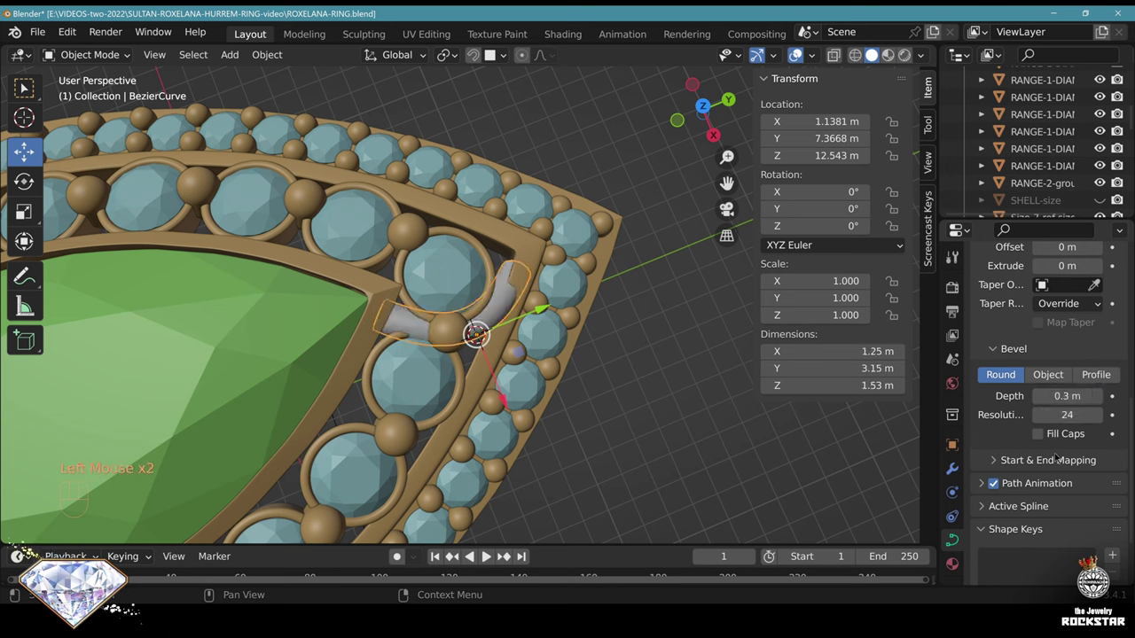
# Assign the YELLOW GOLD material to the thickened curve
pyautogui.click(952, 533)
pyautogui.click(975, 360)
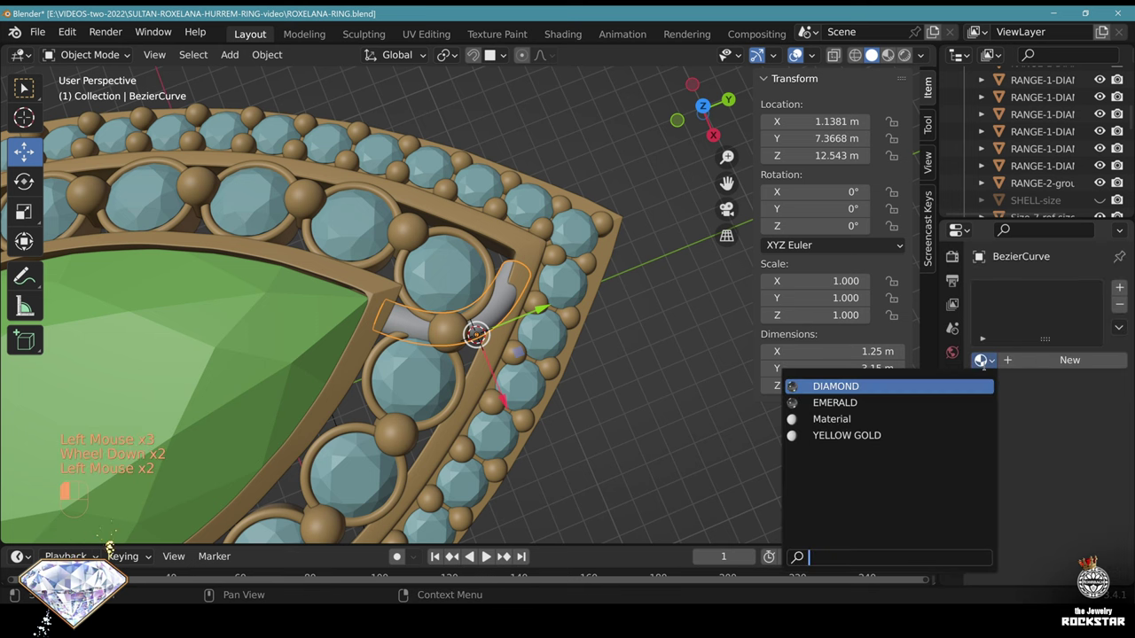
pyautogui.click(861, 435)
# Lower all points of the curve together by about 0.25 m in Z
pyautogui.moveTo(568, 337); pyautogui.dragTo(482, 282, button='middle')
pyautogui.scroll(1, 482, 282)
pyautogui.press('Tab')
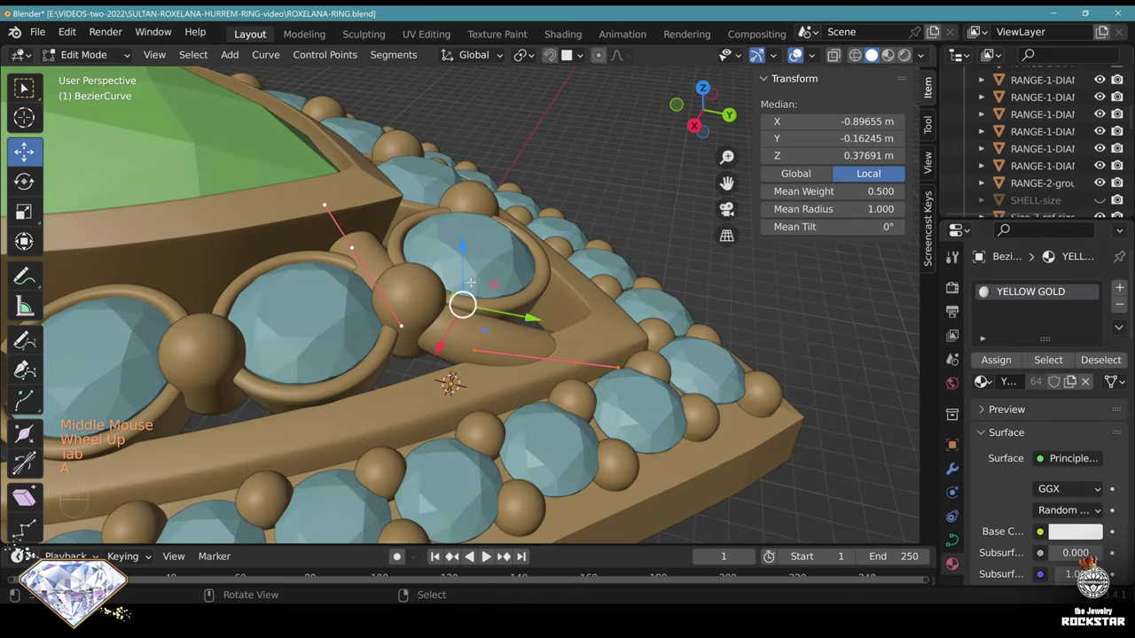
pyautogui.moveTo(463, 252); pyautogui.dragTo(461, 272)
pyautogui.moveTo(497, 266); pyautogui.dragTo(629, 364, button='middle')
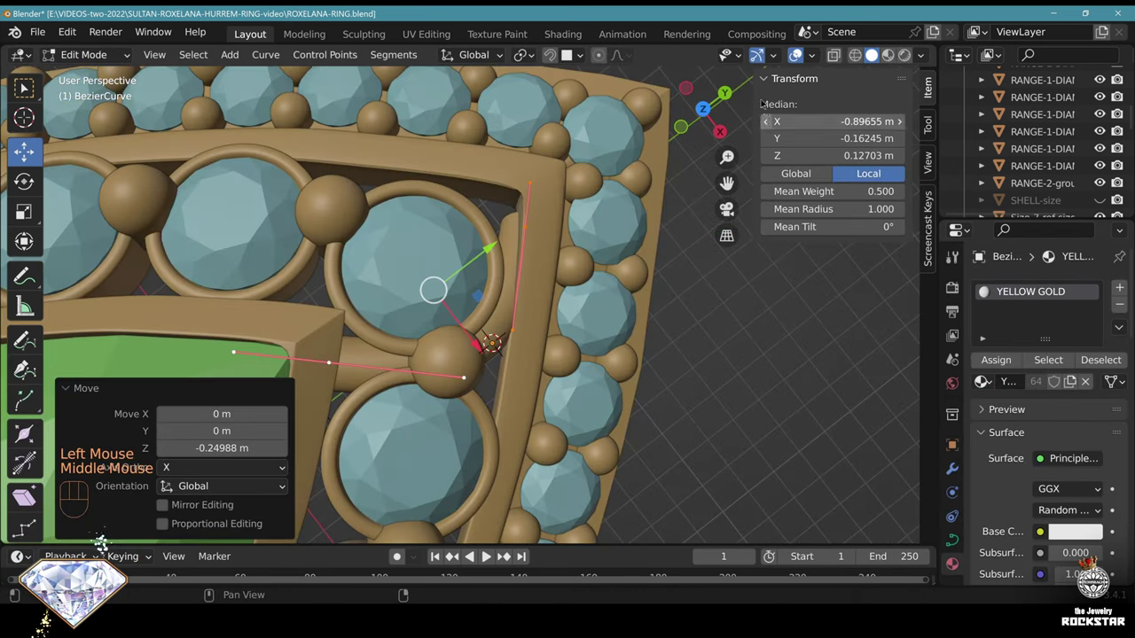
# From above, adjust the curve's rim-side end and shift its handle by about -0.2 m in X and 0.16 m in Y
pyautogui.click(699, 107)
pyautogui.rightClick(418, 175)
pyautogui.press('g')
pyautogui.rightClick(521, 262)
pyautogui.press('g')
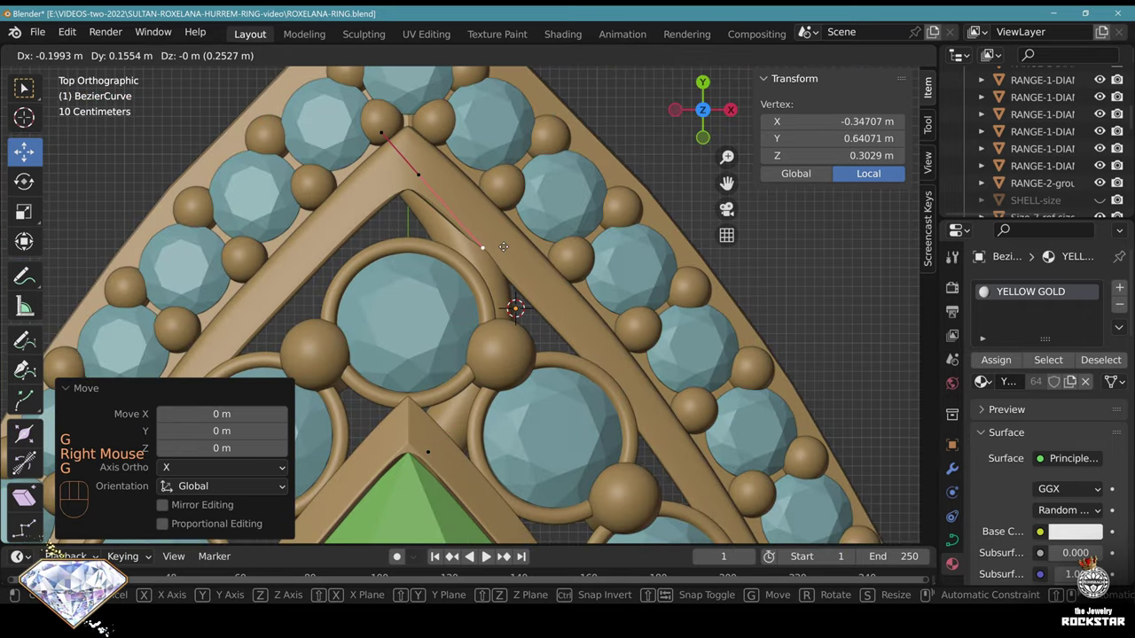
pyautogui.click(504, 246)
# Working from beneath the bezels, shift the handle of the curve's emerald-side end by about 0.116 m along X
pyautogui.moveTo(503, 245); pyautogui.dragTo(458, 192, button='middle')
pyautogui.scroll(4, 520, 322)
pyautogui.moveTo(520, 322); pyautogui.dragTo(506, 204, button='middle')
pyautogui.keyDown('shift'); pyautogui.moveTo(532, 310); pyautogui.dragTo(577, 284, button='middle'); pyautogui.keyUp('shift')
pyautogui.moveTo(576, 284); pyautogui.dragTo(459, 240, button='middle')
pyautogui.scroll(-1, 568, 266)
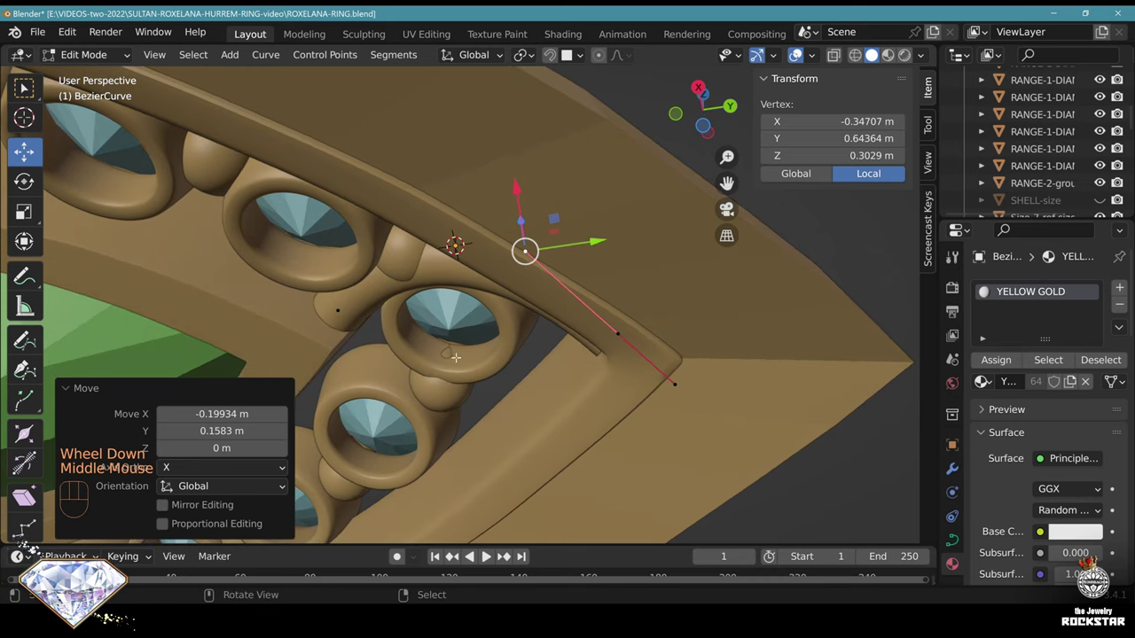
pyautogui.moveTo(456, 357); pyautogui.dragTo(390, 275, button='middle')
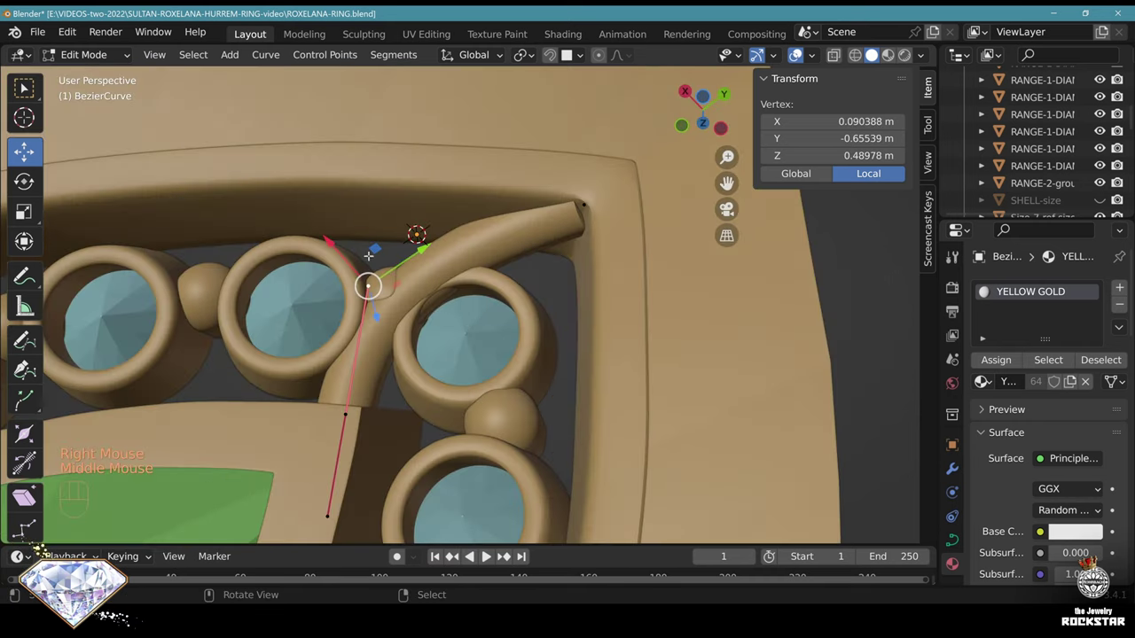
pyautogui.moveTo(328, 242); pyautogui.dragTo(323, 235)
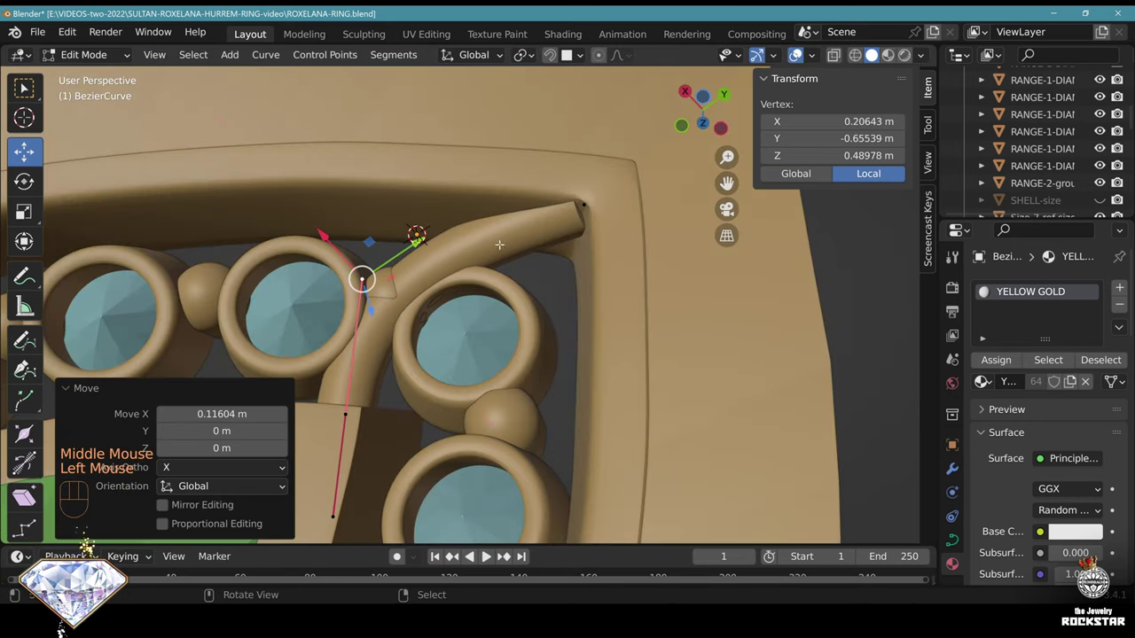
# Lower the handle on the inner end of the tip strut by about 0.69 m along Z and save the file
pyautogui.rightClick(583, 205)
pyautogui.moveTo(532, 253); pyautogui.dragTo(537, 191, button='middle')
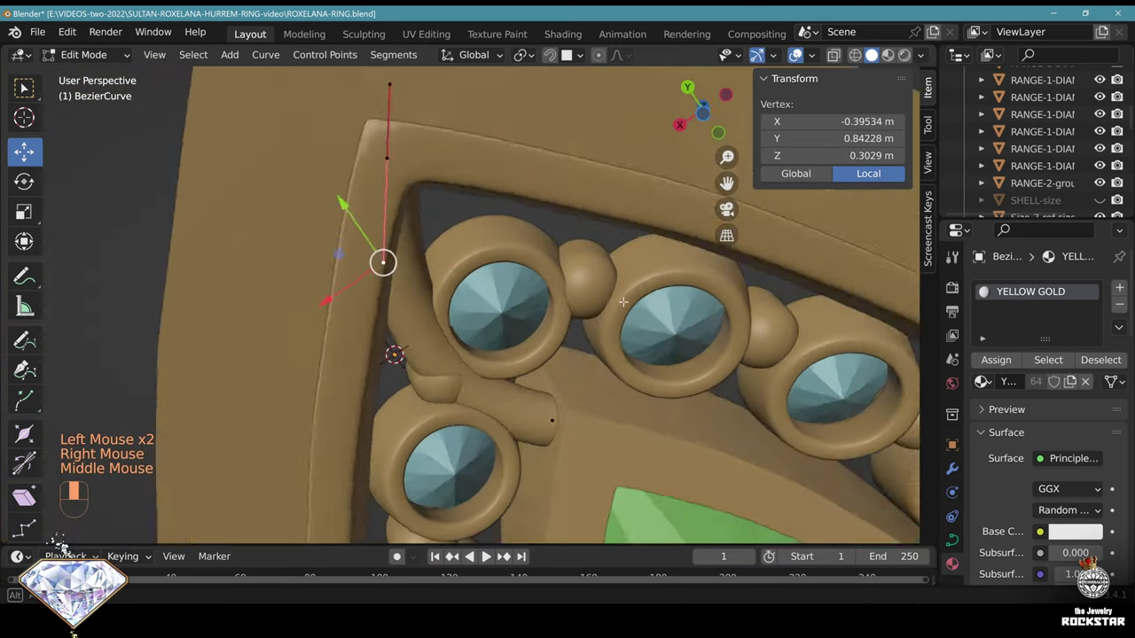
pyautogui.moveTo(623, 302); pyautogui.dragTo(639, 380, button='middle')
pyautogui.moveTo(484, 317); pyautogui.dragTo(486, 366)
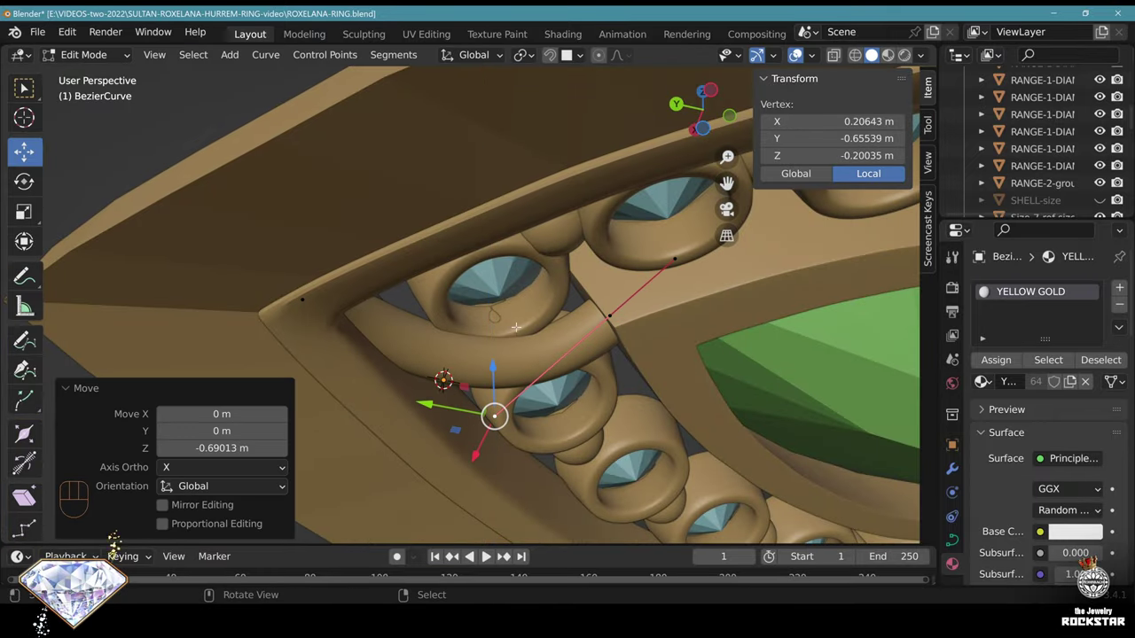
pyautogui.moveTo(486, 365); pyautogui.dragTo(547, 312, button='middle')
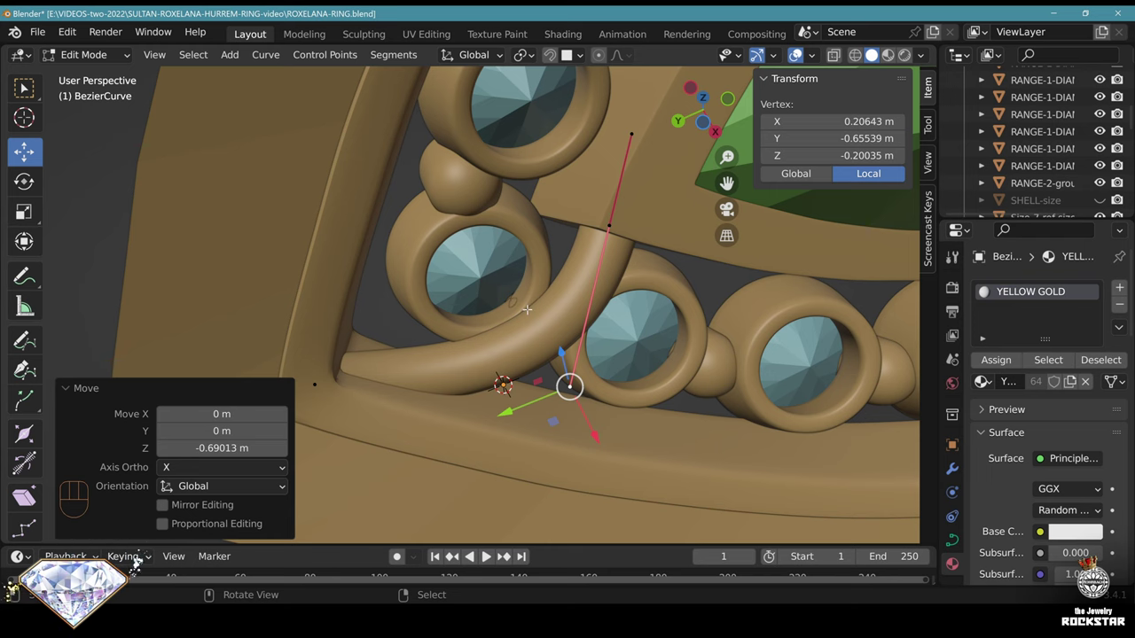
pyautogui.press('Tab')
pyautogui.moveTo(526, 310); pyautogui.dragTo(589, 472, button='middle')
pyautogui.moveTo(368, 364); pyautogui.dragTo(567, 346, button='middle')
pyautogui.scroll(2, 532, 390)
pyautogui.hotkey('ctrl', 's')
# Add an X-axis Mirror modifier to the strut curve with BEZEL-center-stone as the mirror object, and save the file
pyautogui.click(952, 470)
pyautogui.click(1006, 288)
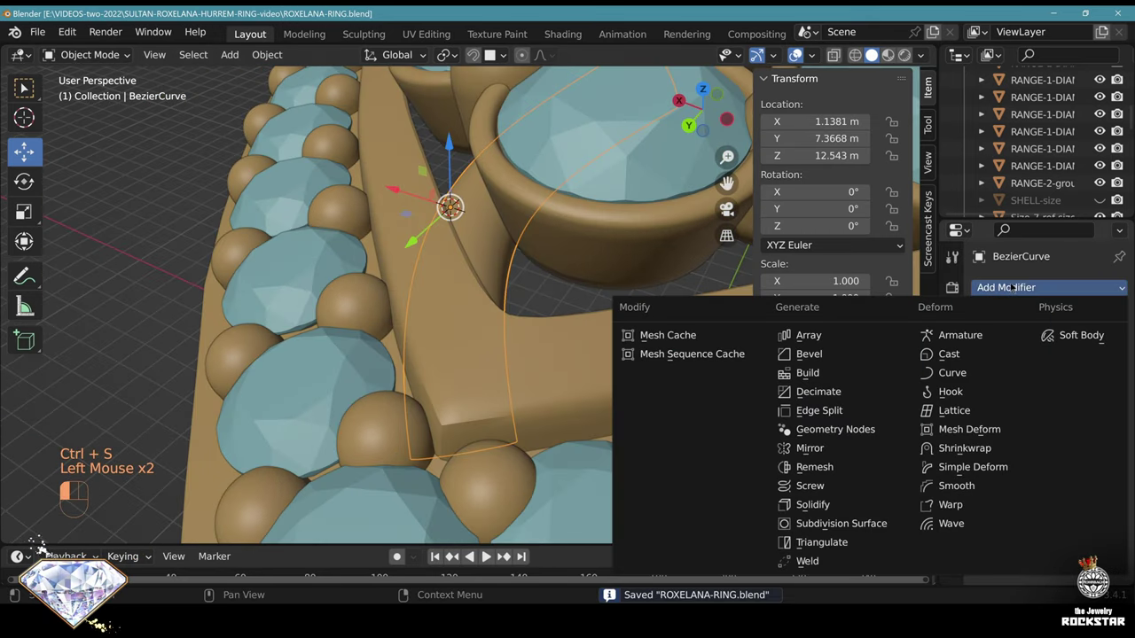
pyautogui.click(816, 463)
pyautogui.click(1070, 407)
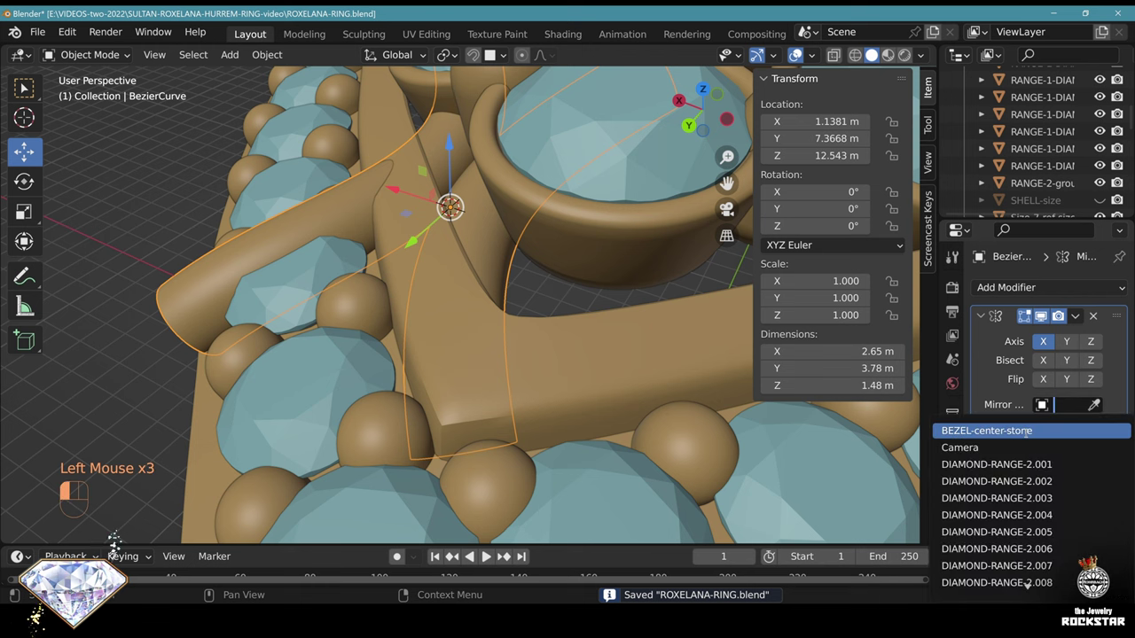
pyautogui.click(861, 466)
pyautogui.scroll(-2, 605, 371)
pyautogui.moveTo(606, 370); pyautogui.dragTo(550, 427, button='middle')
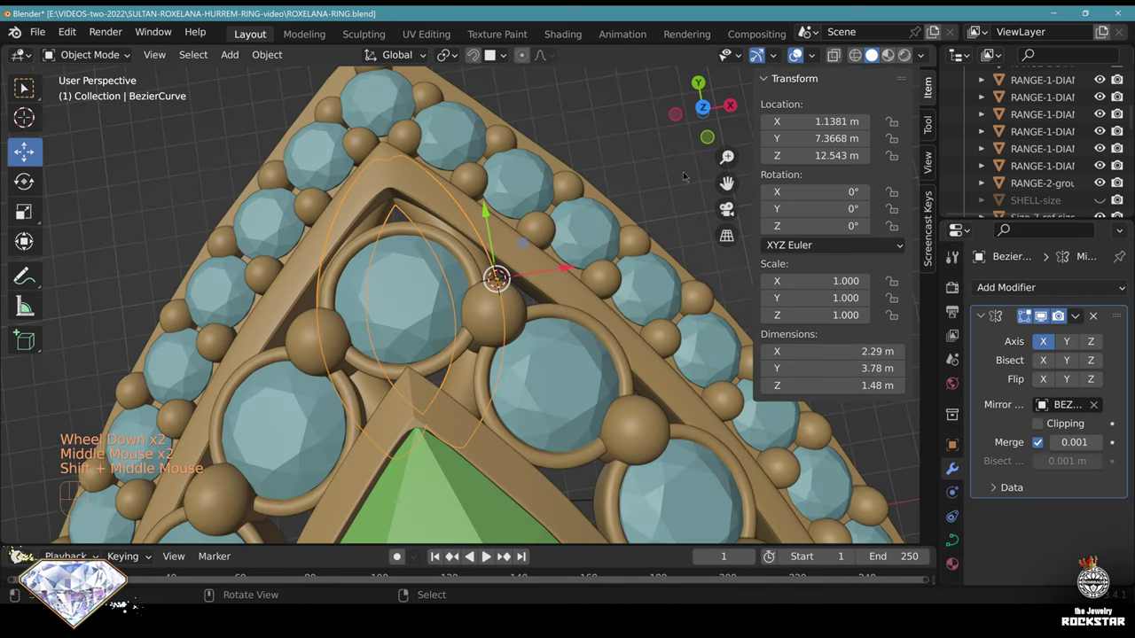
pyautogui.click(702, 108)
pyautogui.scroll(1, 556, 394)
pyautogui.hotkey('alt', 'a')
pyautogui.hotkey('ctrl', 's')
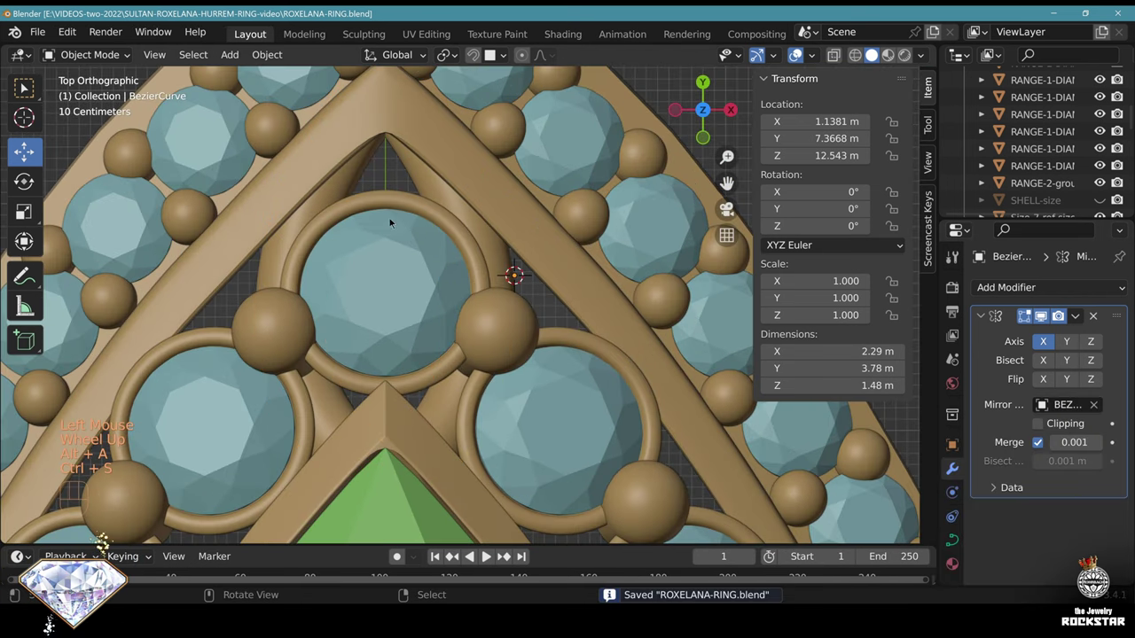
# Duplicate the whole tip strut within its curve to the neighbouring gap, offset about 1.16 m in X and -1.14 m in Y
pyautogui.rightClick(516, 234)
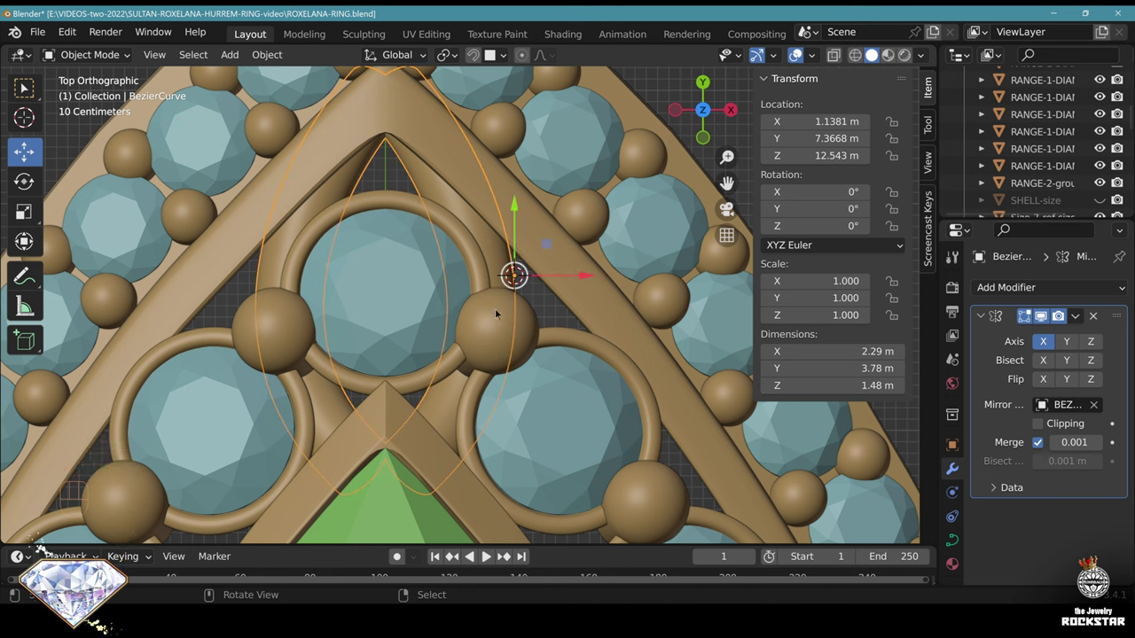
pyautogui.press('Tab')
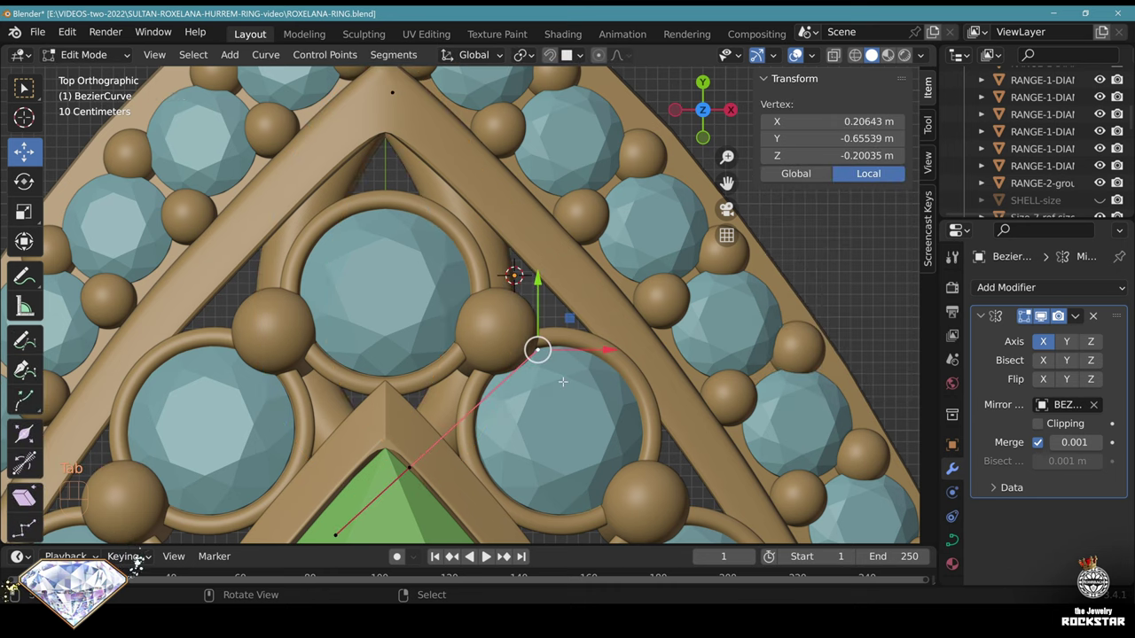
pyautogui.scroll(-2, 562, 381)
pyautogui.hotkey('ctrl', 's')
pyautogui.keyDown('shift'); pyautogui.moveTo(562, 382); pyautogui.dragTo(546, 347, button='middle'); pyautogui.keyUp('shift')
pyautogui.press('a')
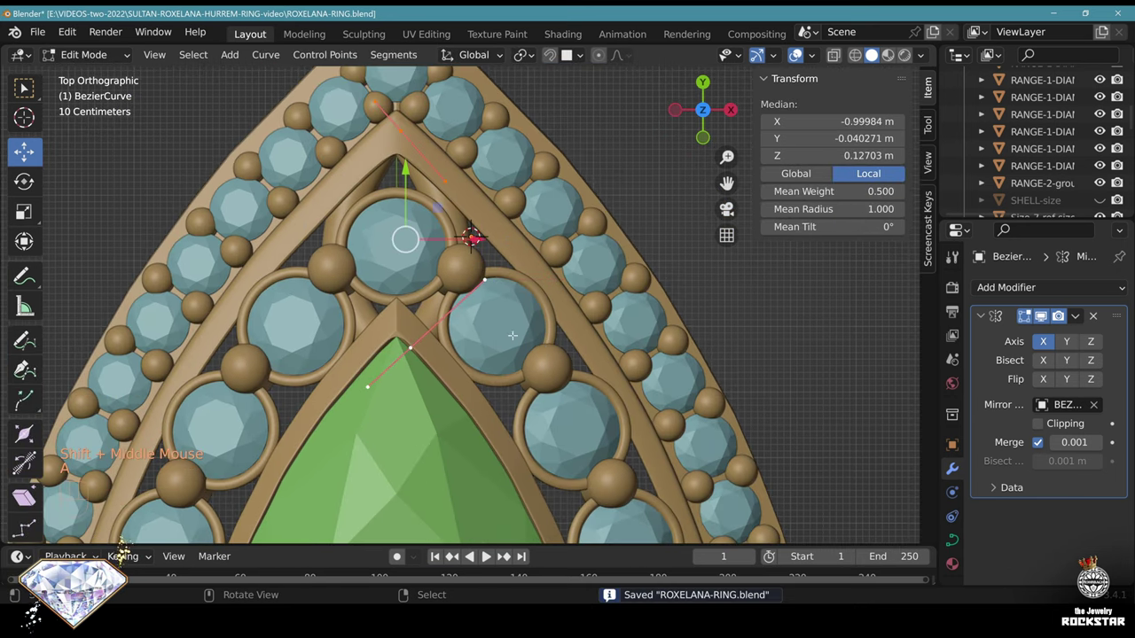
pyautogui.hotkey('shift', 'd')
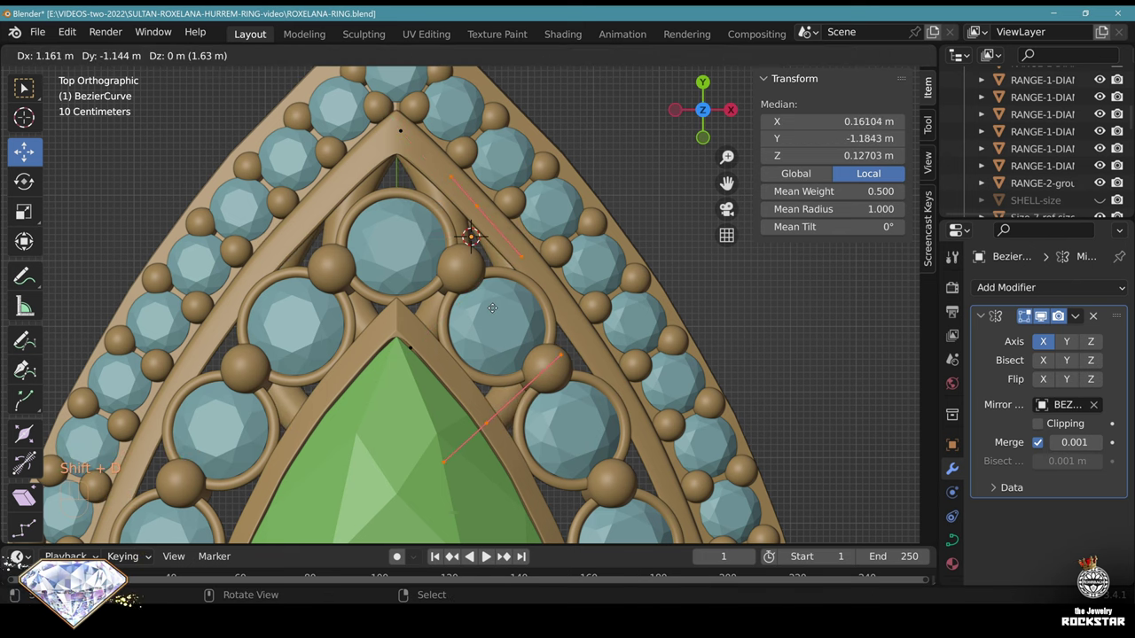
pyautogui.click(493, 309)
# Reposition the outer end of the duplicated strut further down along the outer rail
pyautogui.rightClick(476, 206)
pyautogui.press('g')
pyautogui.click(587, 309)
pyautogui.rightClick(523, 259)
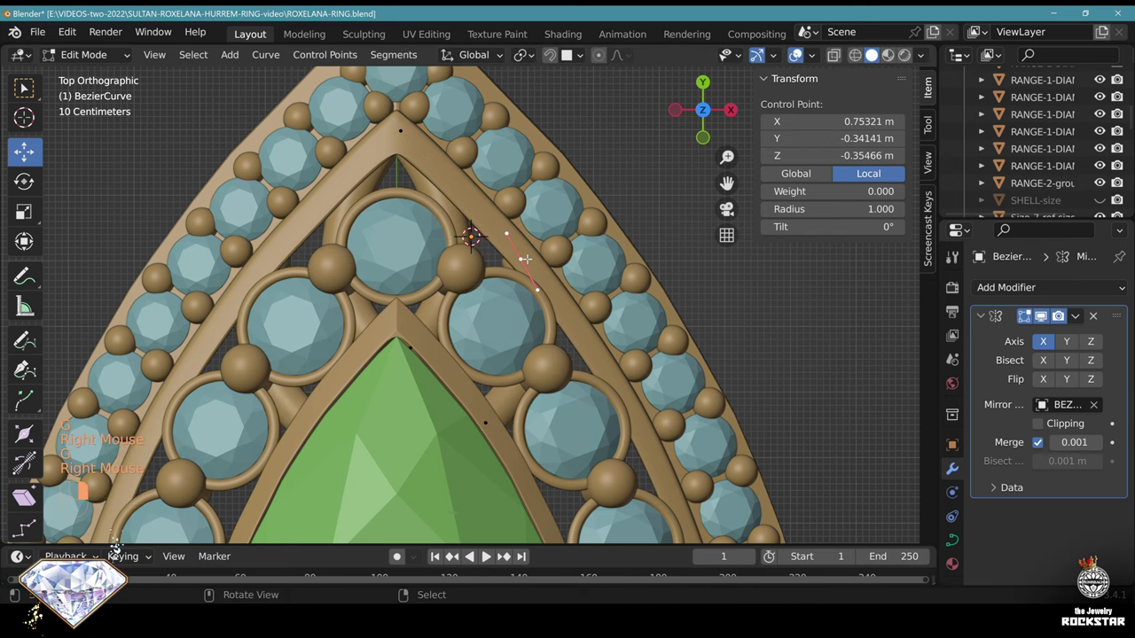
pyautogui.press('g')
pyautogui.click(555, 294)
# Adjust the handle on the second strut's outer end along X and Y, and lower it about 0.34 m along Z
pyautogui.moveTo(555, 295); pyautogui.dragTo(496, 133, button='middle')
pyautogui.scroll(3, 541, 168)
pyautogui.rightClick(551, 171)
pyautogui.moveTo(600, 120); pyautogui.dragTo(556, 163)
pyautogui.moveTo(496, 196); pyautogui.dragTo(498, 207)
pyautogui.moveTo(499, 207); pyautogui.dragTo(494, 163, button='middle')
pyautogui.keyDown('shift'); pyautogui.moveTo(494, 163); pyautogui.dragTo(486, 281, button='middle'); pyautogui.keyUp('shift')
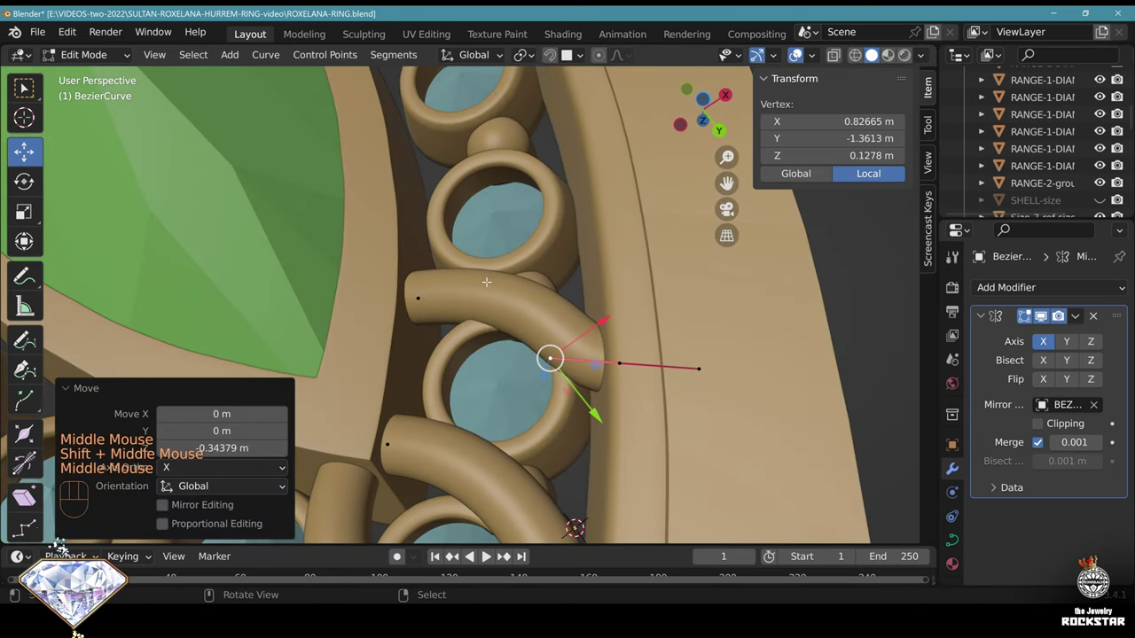
pyautogui.moveTo(581, 405); pyautogui.dragTo(559, 205, button='middle')
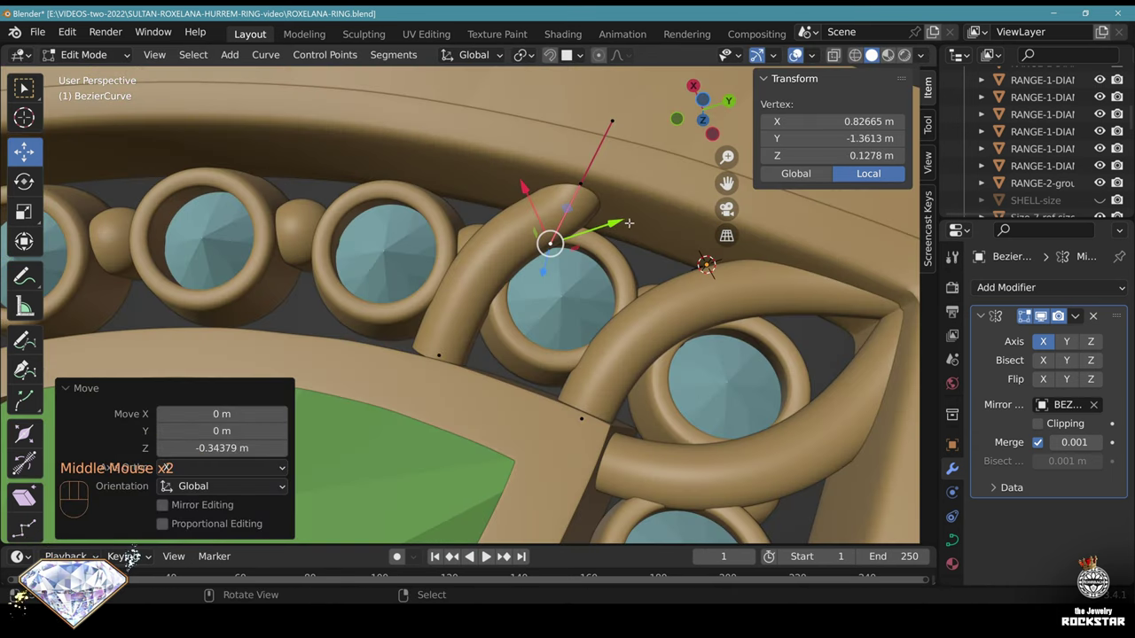
pyautogui.moveTo(627, 224); pyautogui.dragTo(614, 228)
# Shift the second strut's outer end point along Y and X to fit it against the outer rail
pyautogui.rightClick(580, 184)
pyautogui.moveTo(643, 164); pyautogui.dragTo(589, 185)
pyautogui.moveTo(505, 148); pyautogui.dragTo(492, 108)
# Reposition the handle on the second strut's inner end to reshape its bend between the two stone settings
pyautogui.moveTo(498, 133); pyautogui.dragTo(367, 317, button='middle')
pyautogui.scroll(1, 369, 312)
pyautogui.rightClick(391, 276)
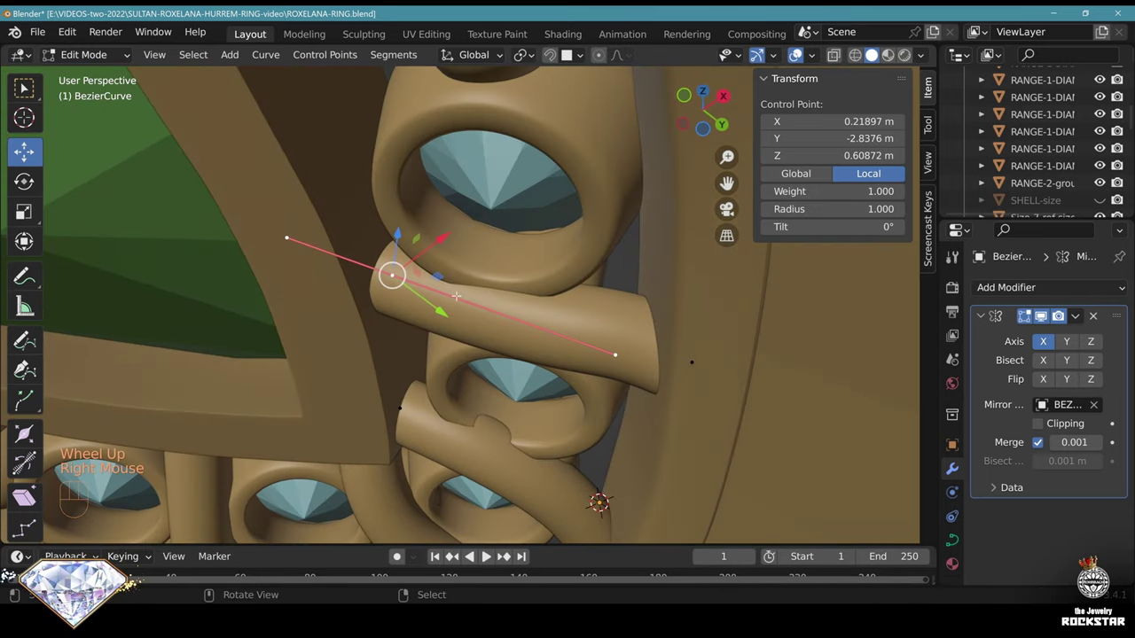
pyautogui.moveTo(615, 355); pyautogui.dragTo(594, 327, button='right')
pyautogui.moveTo(601, 293); pyautogui.dragTo(593, 274, button='middle')
pyautogui.moveTo(603, 300); pyautogui.dragTo(595, 252)
pyautogui.moveTo(596, 253); pyautogui.dragTo(527, 270, button='middle')
# Move the second strut's inner end point against the center bezel, adjust its handle, and save the file
pyautogui.rightClick(413, 366)
pyautogui.press('g')
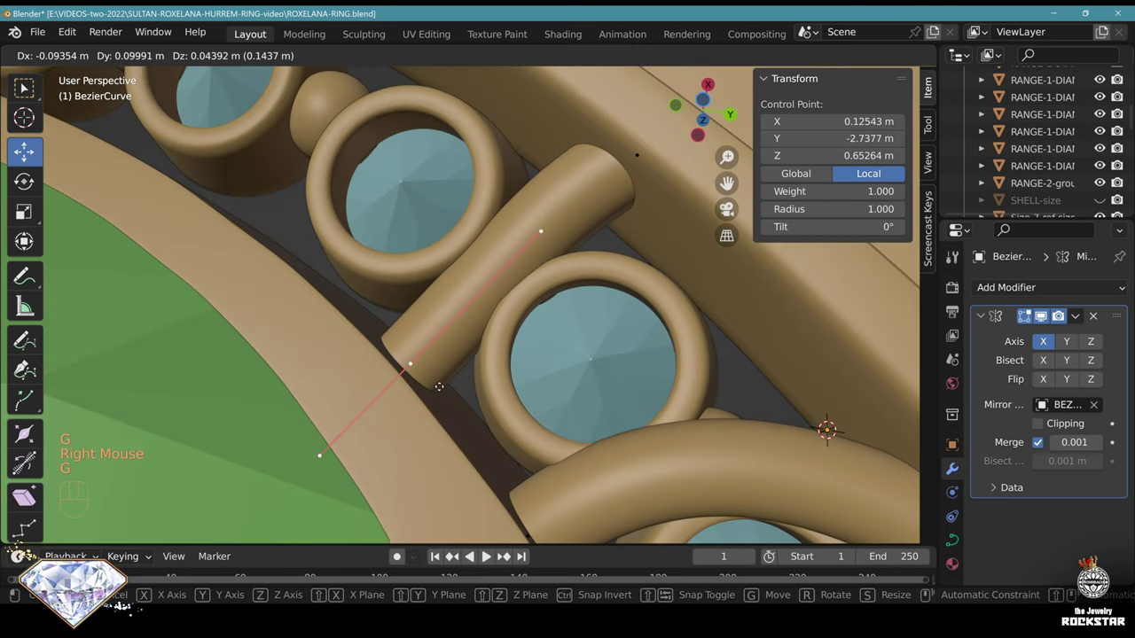
pyautogui.click(418, 383)
pyautogui.rightClick(417, 384)
pyautogui.press('g')
pyautogui.click(420, 389)
pyautogui.rightClick(620, 341)
pyautogui.press('g')
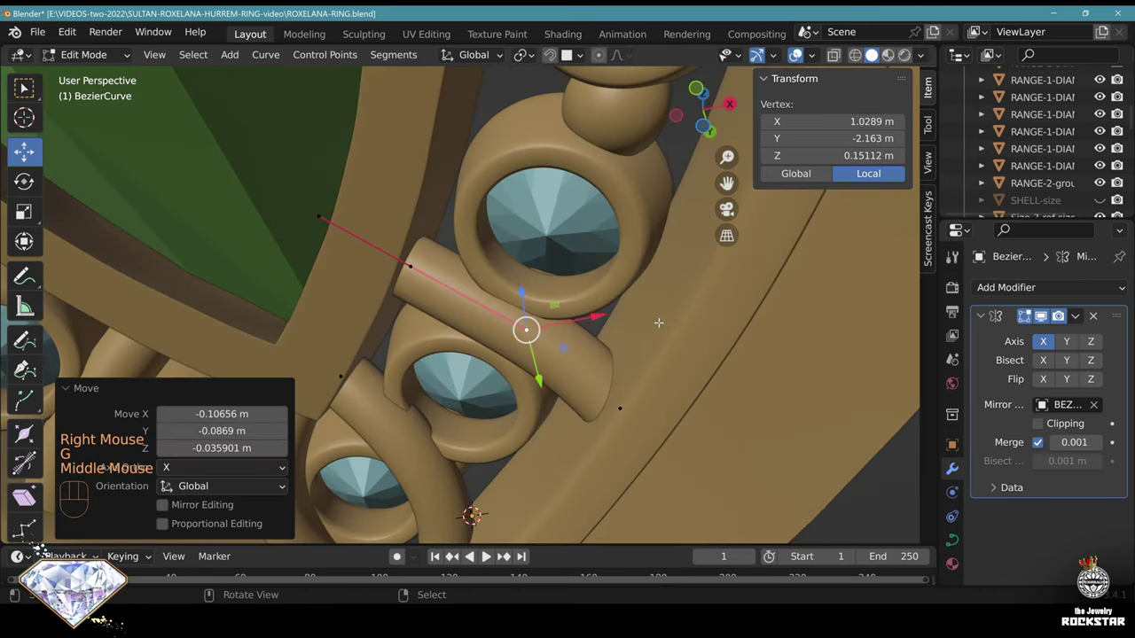
pyautogui.scroll(-2, 605, 301)
pyautogui.moveTo(658, 322); pyautogui.dragTo(605, 301, button='middle')
pyautogui.hotkey('ctrl', 's')
# From the bottom view, move the handle on the second strut's inner end about -0.41 m in X and -0.29 m in Y
pyautogui.scroll(1, 606, 302)
pyautogui.press('a')
pyautogui.click(702, 123)
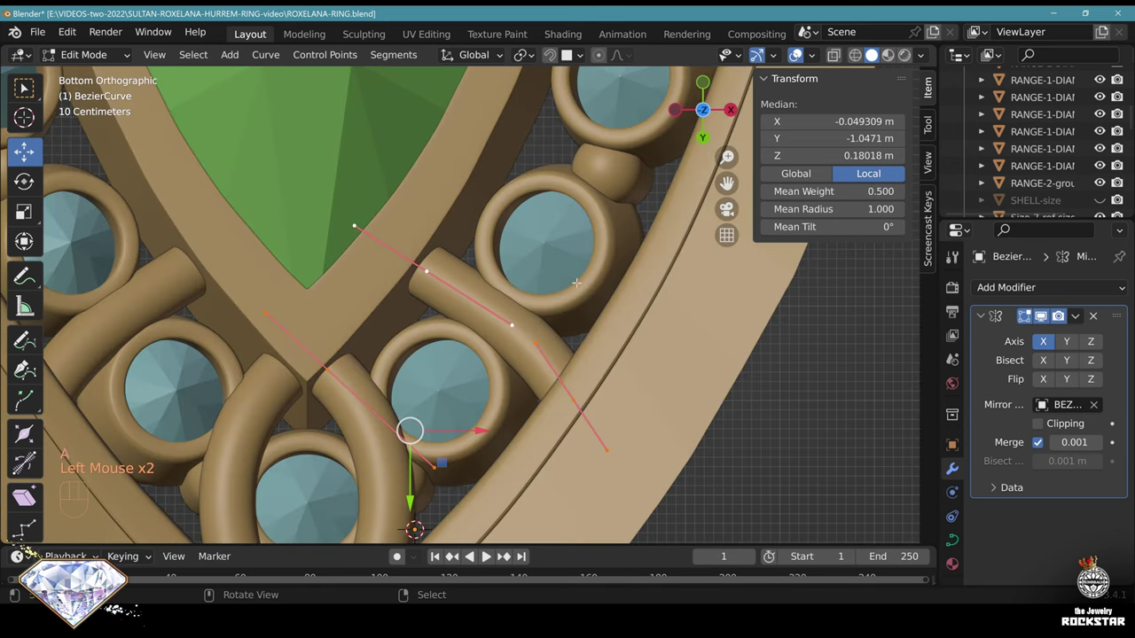
pyautogui.keyDown('shift'); pyautogui.moveTo(505, 275); pyautogui.dragTo(488, 311, button='middle'); pyautogui.keyUp('shift')
pyautogui.rightClick(412, 307)
pyautogui.rightClick(507, 354)
pyautogui.press('g')
pyautogui.click(474, 329)
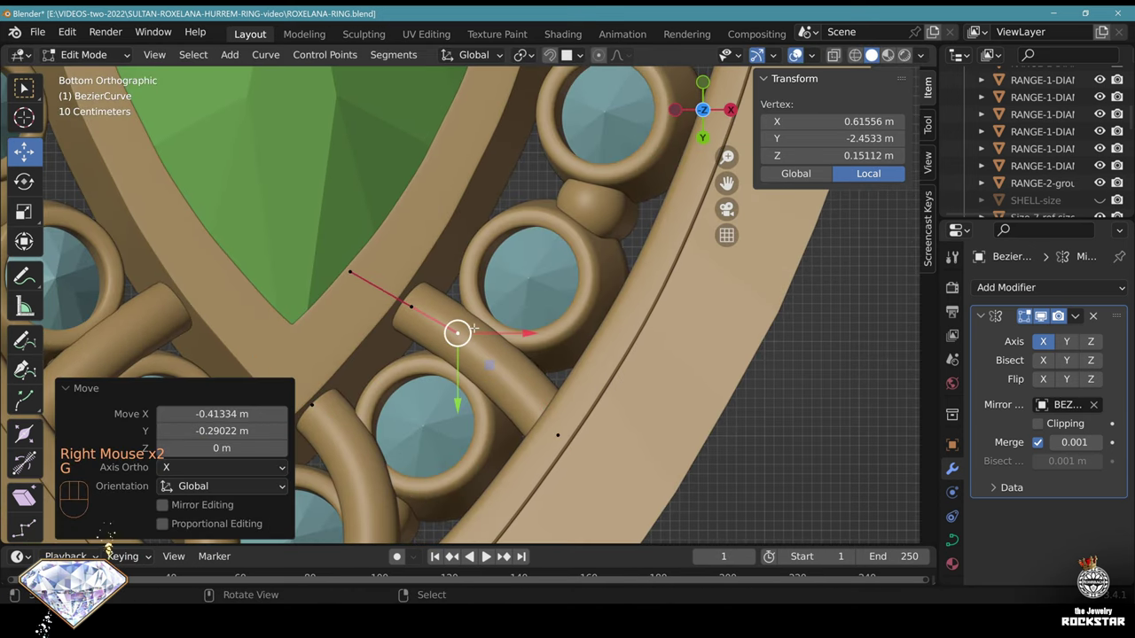
# Save the file and duplicate the second strut into the next gap, offset about 0.99 m in X and -1.58 m in Y
pyautogui.rightClick(410, 307)
pyautogui.keyDown('shift'); pyautogui.moveTo(535, 347); pyautogui.dragTo(555, 329, button='middle'); pyautogui.keyUp('shift')
pyautogui.hotkey('ctrl', 's')
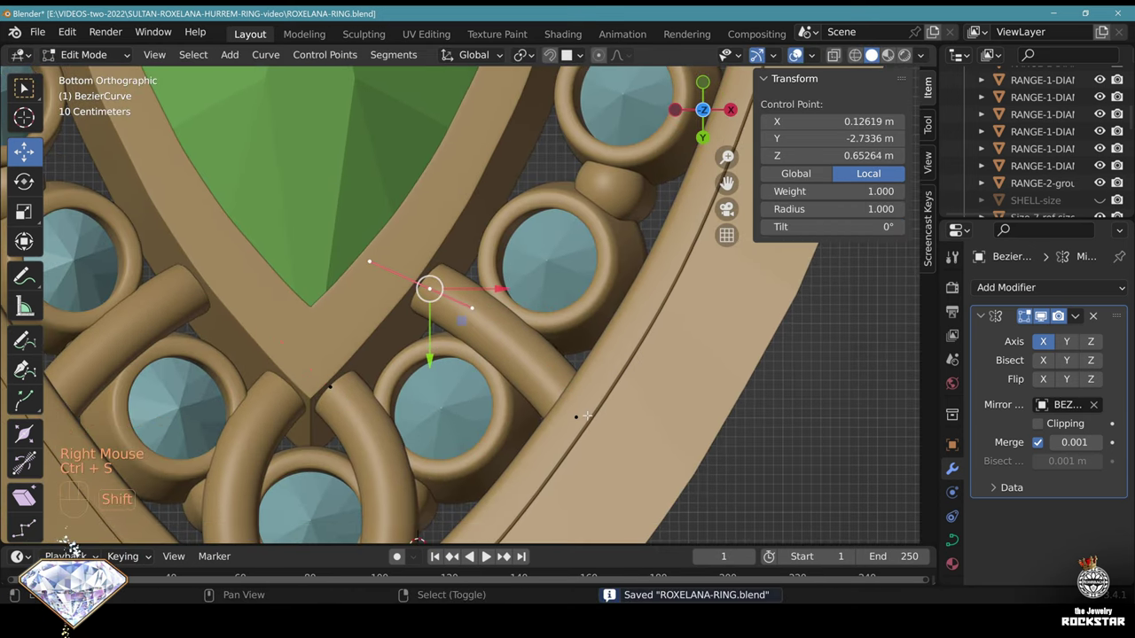
pyautogui.keyDown('shift'); pyautogui.rightClick(556, 435); pyautogui.keyUp('shift')
pyautogui.hotkey('shift', 'd')
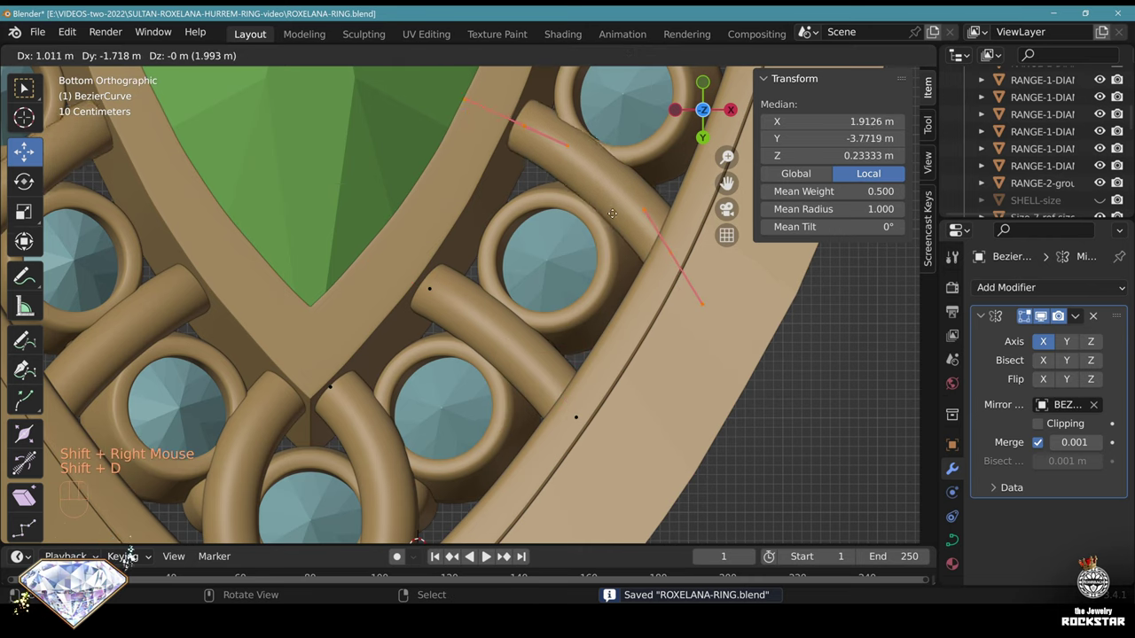
pyautogui.click(621, 209)
pyautogui.keyDown('shift'); pyautogui.moveTo(621, 213); pyautogui.dragTo(475, 346, button='middle'); pyautogui.keyUp('shift')
pyautogui.moveTo(475, 346); pyautogui.dragTo(511, 229, button='middle')
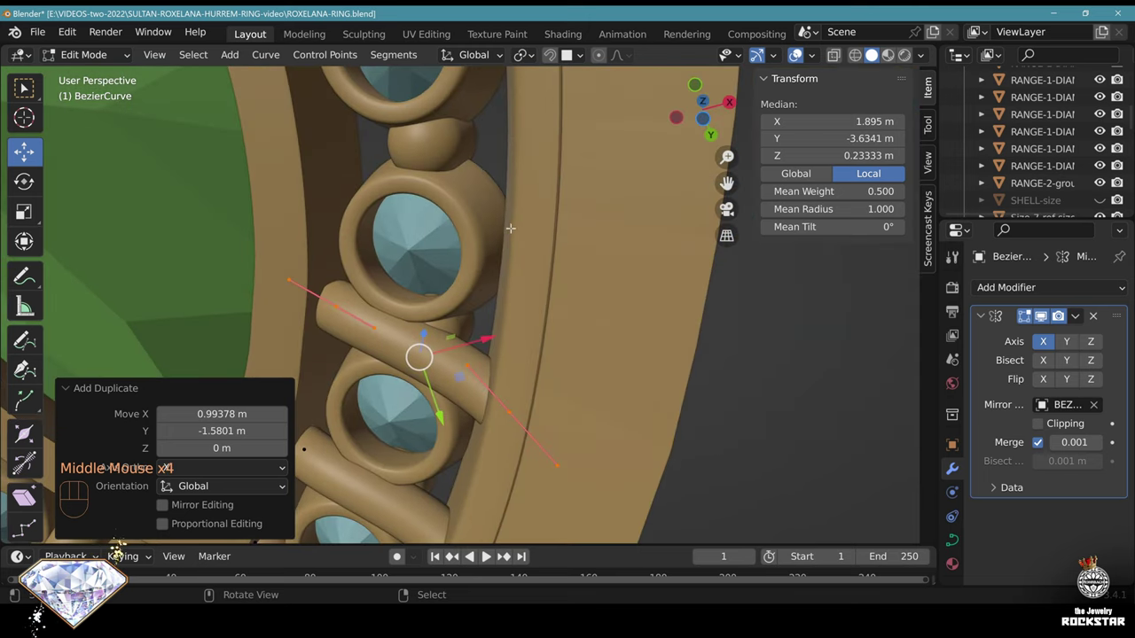
# Duplicate the third strut into the following gap, offset about 0.56 m in X and -1.84 m in Y
pyautogui.click(703, 118)
pyautogui.rightClick(334, 274)
pyautogui.keyDown('shift'); pyautogui.rightClick(479, 401); pyautogui.keyUp('shift')
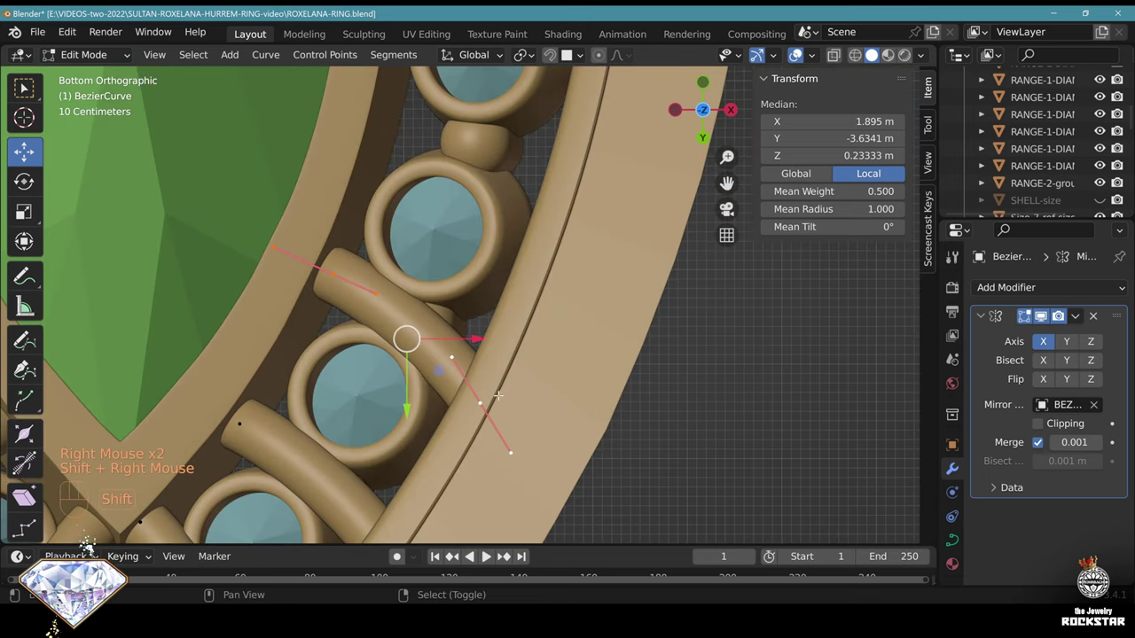
pyautogui.keyDown('shift'); pyautogui.moveTo(475, 314); pyautogui.dragTo(493, 345, button='middle'); pyautogui.keyUp('shift')
pyautogui.hotkey('shift', 's')
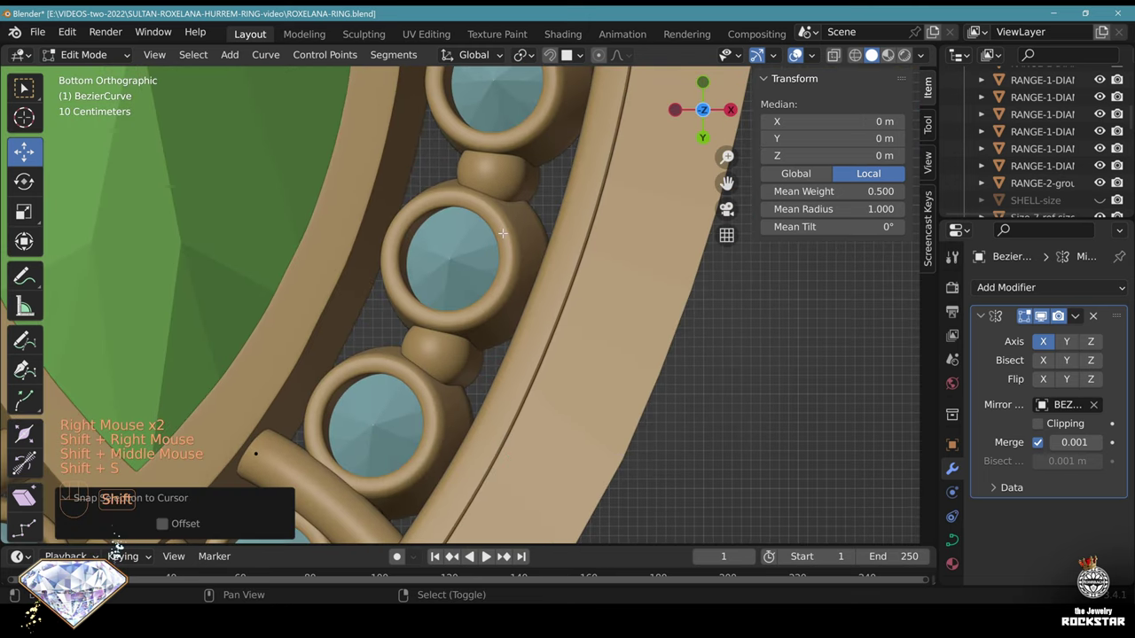
pyautogui.hotkey('ctrl', 'z')
pyautogui.hotkey('shift', 'd')
pyautogui.click(500, 208)
pyautogui.keyDown('shift'); pyautogui.moveTo(500, 208); pyautogui.dragTo(497, 319, button='middle'); pyautogui.keyUp('shift')
# Rotate the fourth strut about -15° and nudge it about 0.08 m in X and -0.11 m in Y
pyautogui.press('r')
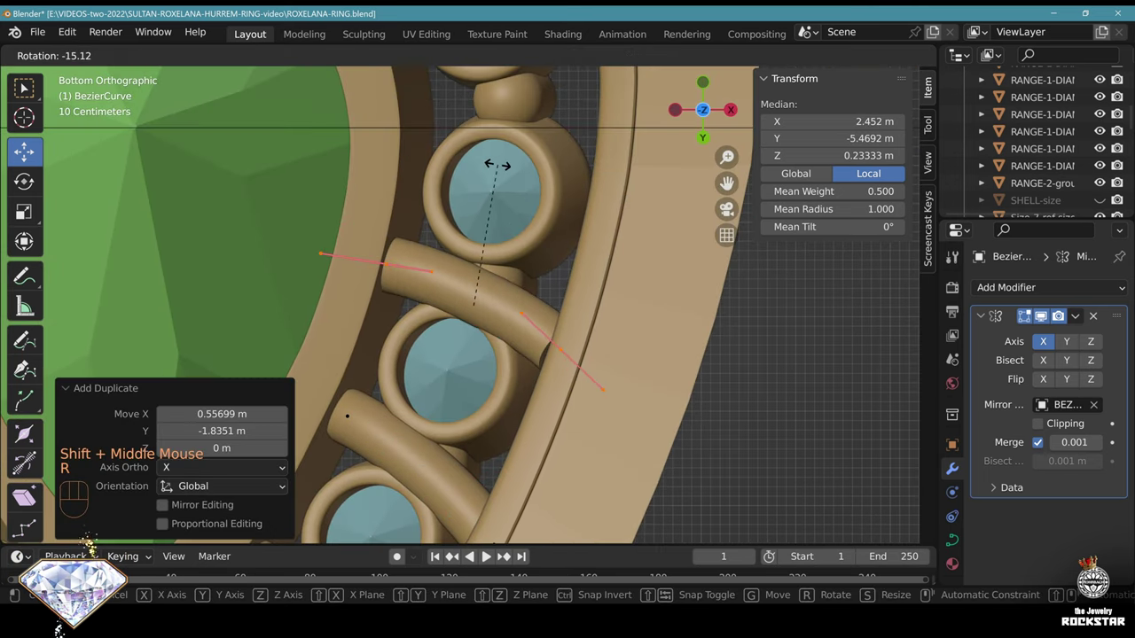
pyautogui.click(497, 165)
pyautogui.press('g')
pyautogui.click(524, 174)
pyautogui.scroll(-2, 473, 297)
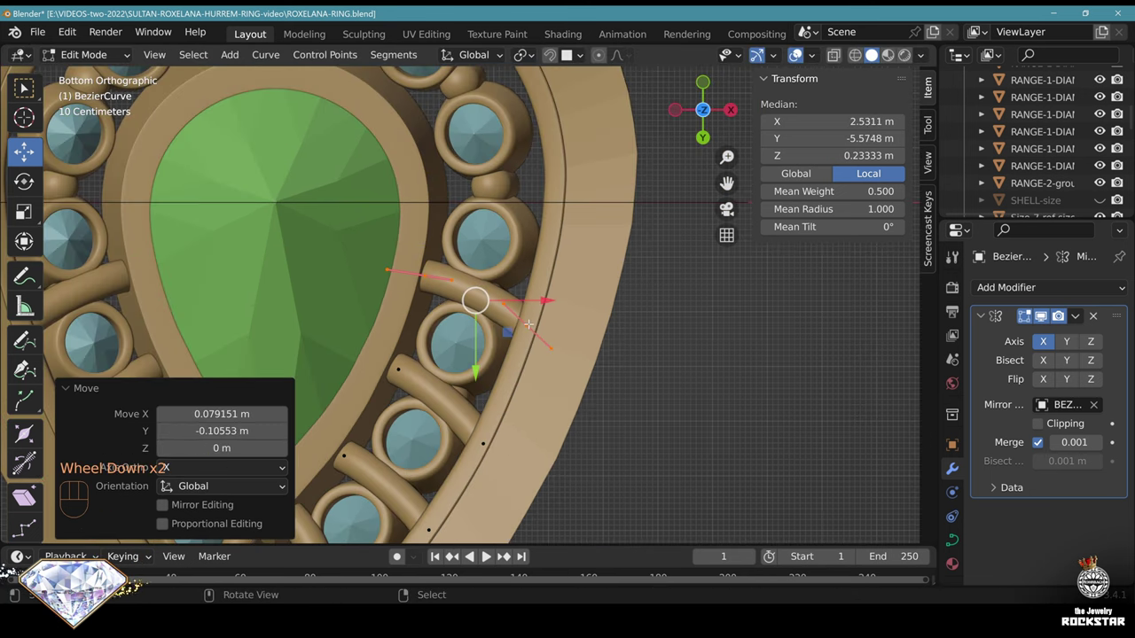
# Duplicate the fourth strut about 0.31 m in X and -1.76 m in Y, then rotate and move the copy between the settings
pyautogui.keyDown('shift'); pyautogui.moveTo(474, 296); pyautogui.dragTo(520, 481, button='middle'); pyautogui.keyUp('shift')
pyautogui.scroll(1, 519, 482)
pyautogui.hotkey('shift', 'd')
pyautogui.press('r')
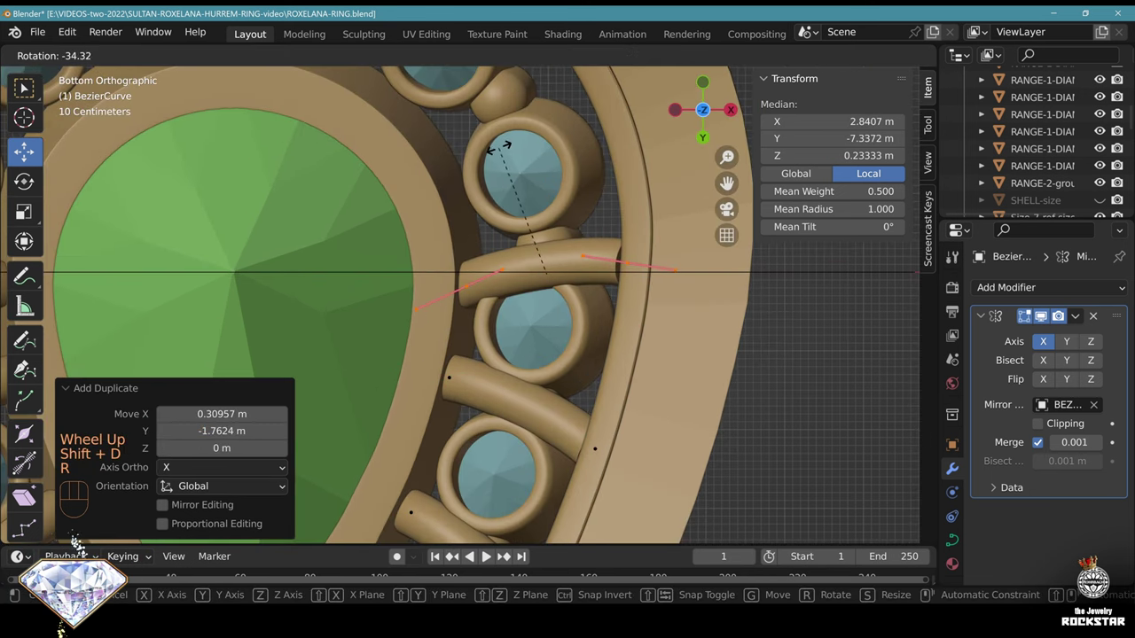
pyautogui.click(612, 244)
pyautogui.press('g')
pyautogui.click(622, 238)
# Reposition the outer end point of the newest strut and its handle to fit the outer rail
pyautogui.rightClick(622, 239)
pyautogui.press('g')
pyautogui.click(691, 215)
pyautogui.rightClick(602, 219)
pyautogui.press('g')
pyautogui.click(607, 240)
# Adjust the inner end point of the strut and its handle to fit the edge of the center bezel
pyautogui.rightClick(467, 265)
pyautogui.rightClick(508, 252)
pyautogui.press('g')
pyautogui.click(518, 256)
pyautogui.rightClick(467, 265)
pyautogui.press('g')
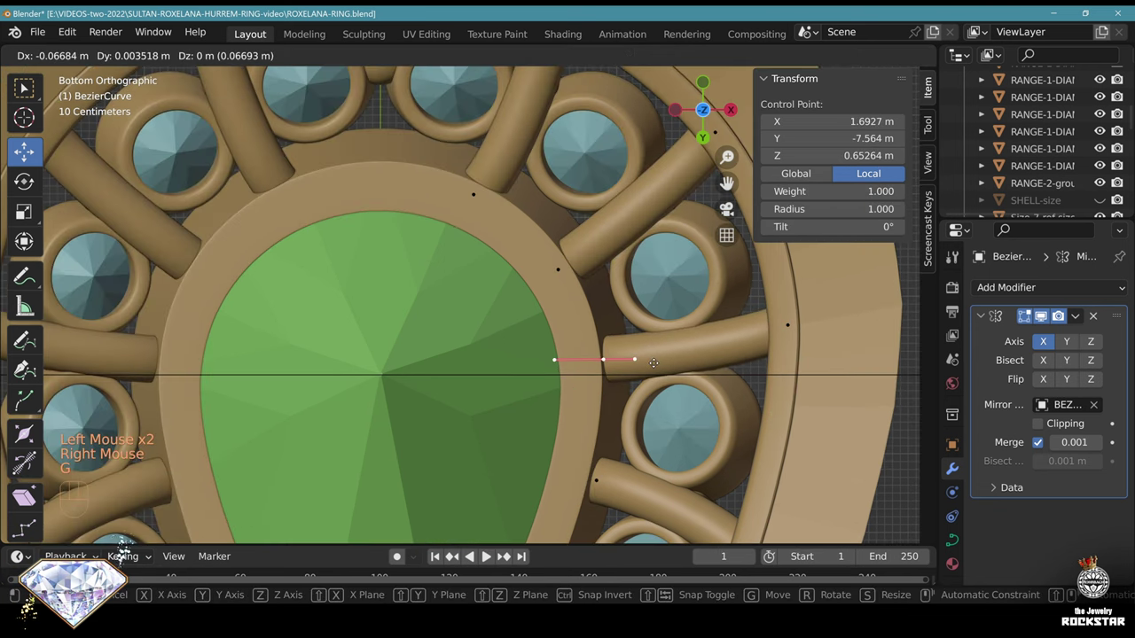
pyautogui.keyDown('shift'); pyautogui.moveTo(653, 362); pyautogui.dragTo(656, 241, button='middle'); pyautogui.keyUp('shift')
pyautogui.rightClick(598, 359)
pyautogui.press('g')
# Straighten the strut at the middle of the rounded end by scaling both of its end points to 0 along X
pyautogui.keyDown('shift'); pyautogui.rightClick(485, 417); pyautogui.keyUp('shift')
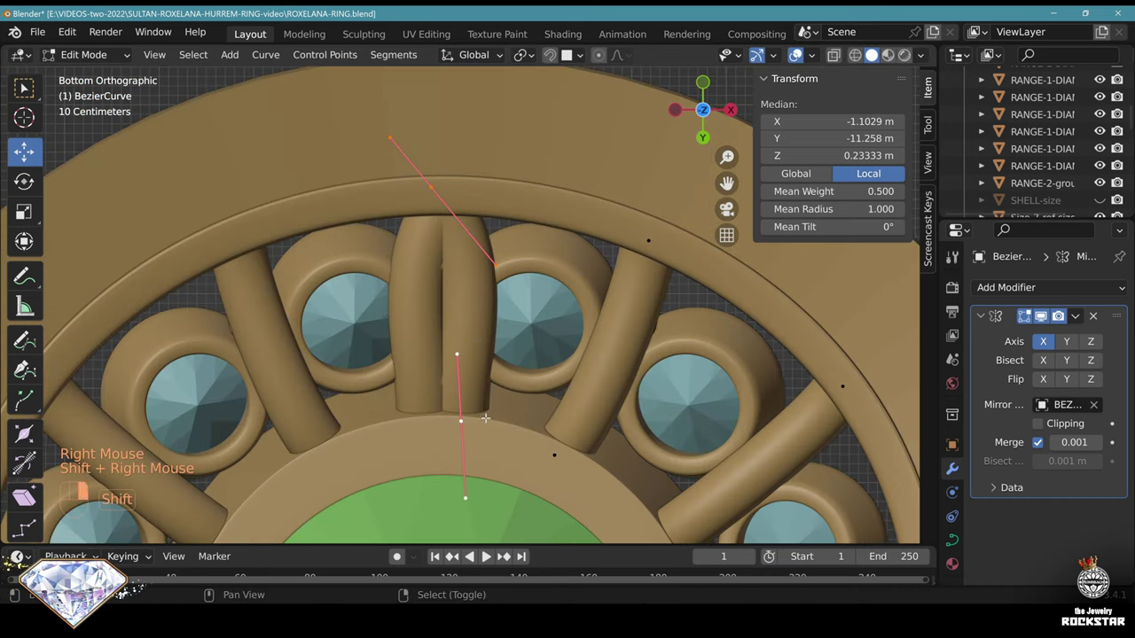
pyautogui.write('sx0')
pyautogui.press('Return')
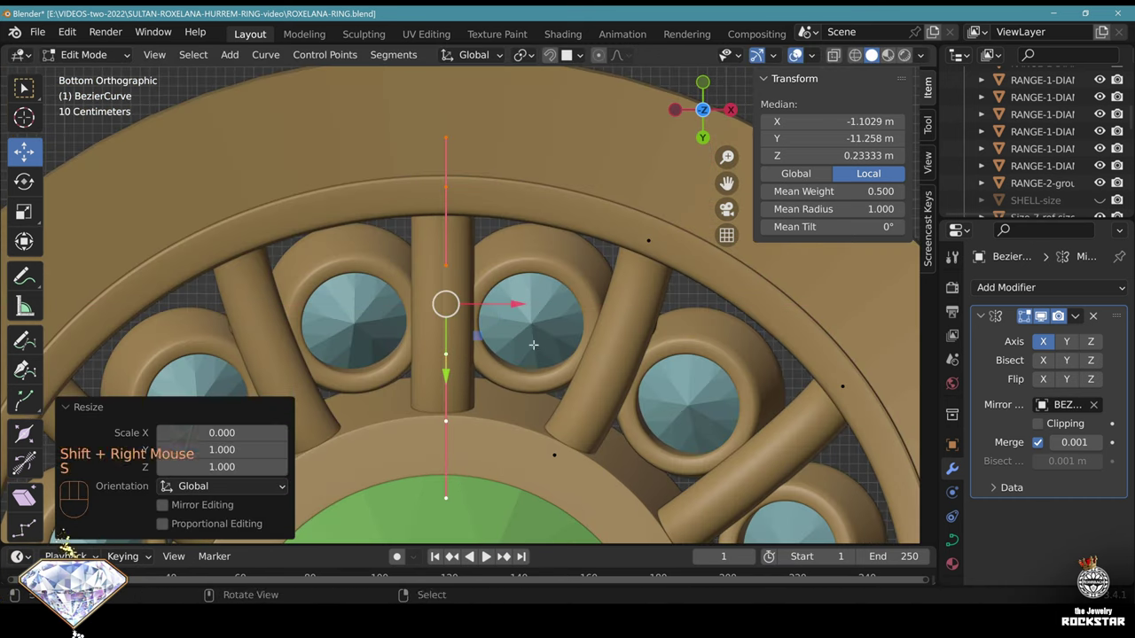
pyautogui.press('Return')
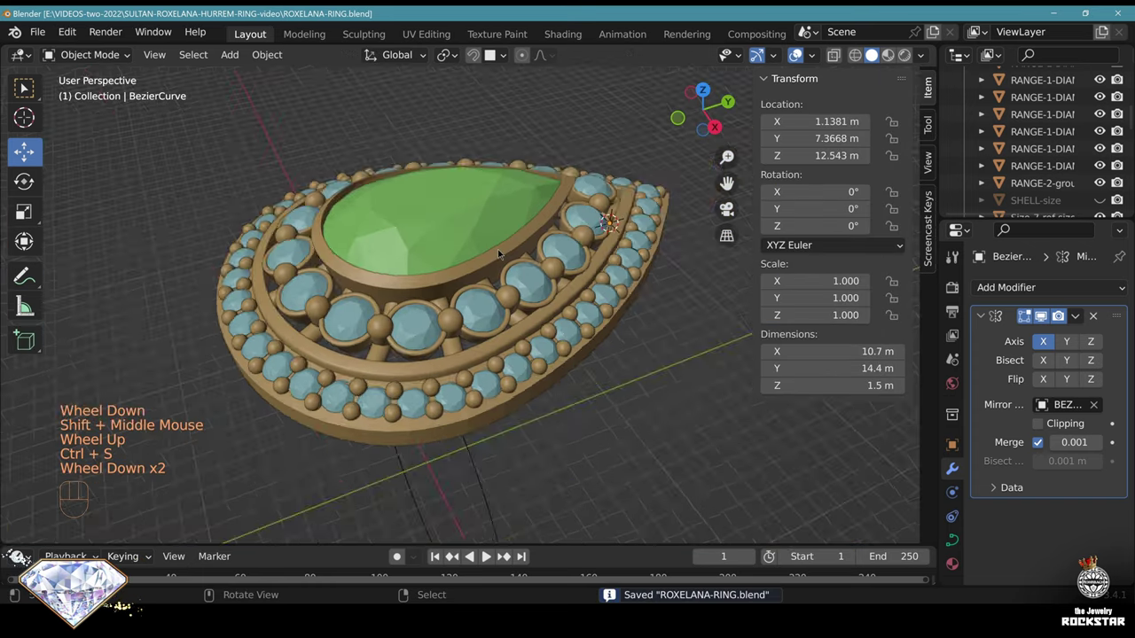
# Switch to orthographic projection, inspect the struts around the ring head, and save the file
pyautogui.press('KP_5')
pyautogui.scroll(-1, 497, 249)
pyautogui.moveTo(498, 249); pyautogui.dragTo(301, 285, button='middle')
pyautogui.scroll(1, 531, 297)
pyautogui.moveTo(382, 284); pyautogui.dragTo(554, 295, button='middle')
pyautogui.keyDown('shift'); pyautogui.moveTo(486, 399); pyautogui.dragTo(549, 444, button='middle'); pyautogui.keyUp('shift')
pyautogui.hotkey('ctrl', 's')
pyautogui.scroll(3, 452, 311)
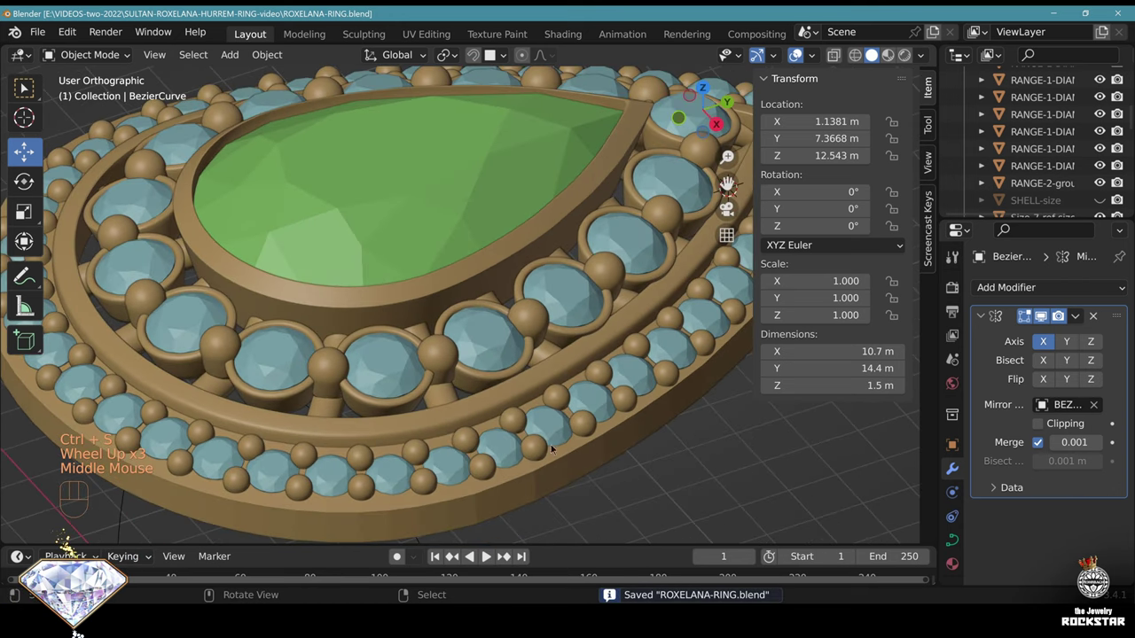
# Duplicate the RANGE-2-ground object in place and rename the copy RANGE-2-BORDER
pyautogui.rightClick(494, 411)
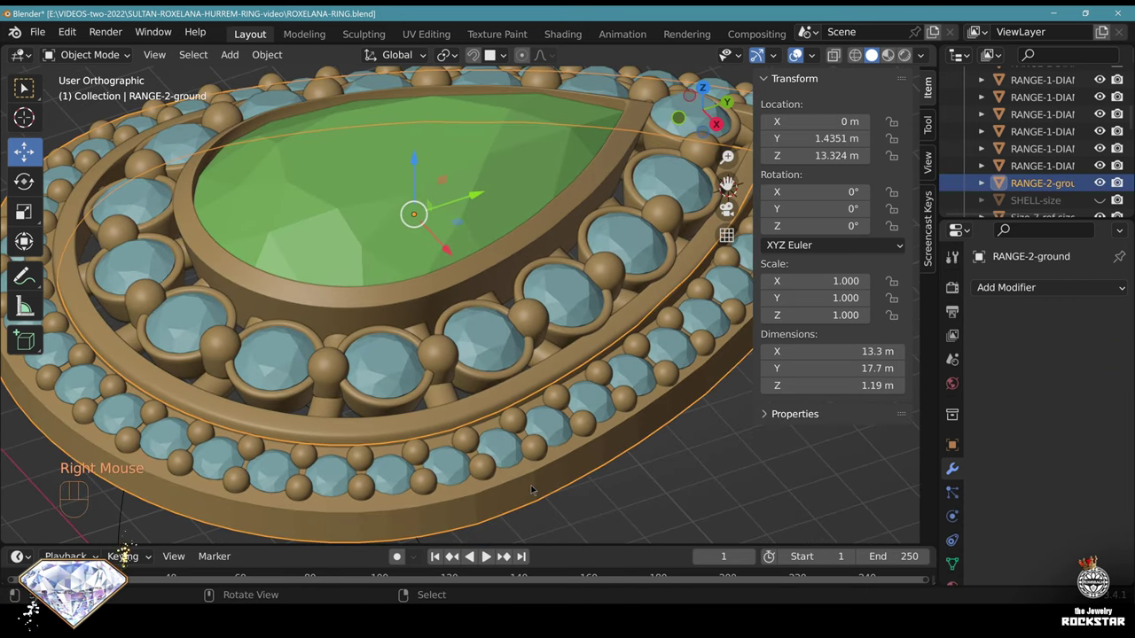
pyautogui.scroll(-2, 530, 317)
pyautogui.hotkey('shift', 'd')
pyautogui.rightClick(549, 266)
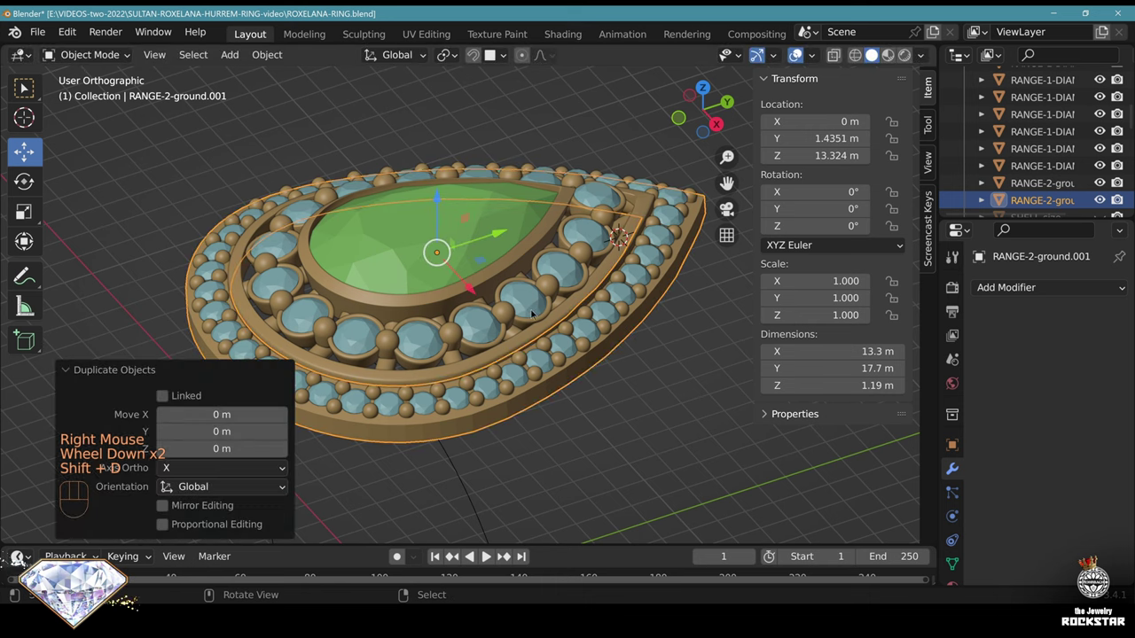
pyautogui.press('F2')
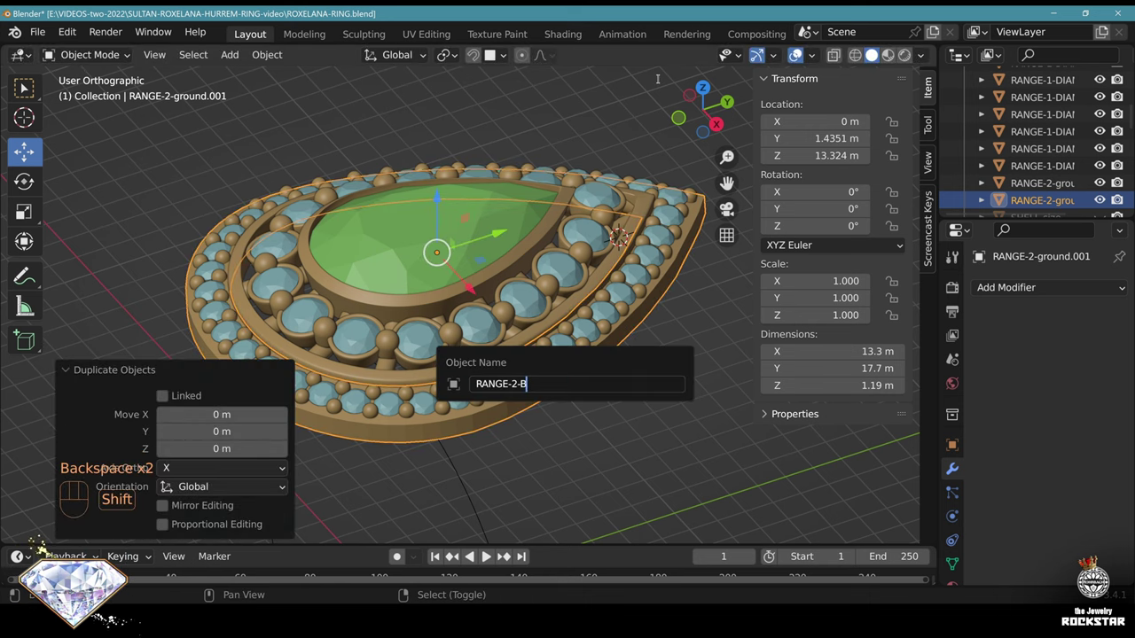
pyautogui.press('Return')
# Select the inner ring of vertices of RANGE-2-BORDER in top view with X-ray and delete them, keeping only the outer wall
pyautogui.press('Tab')
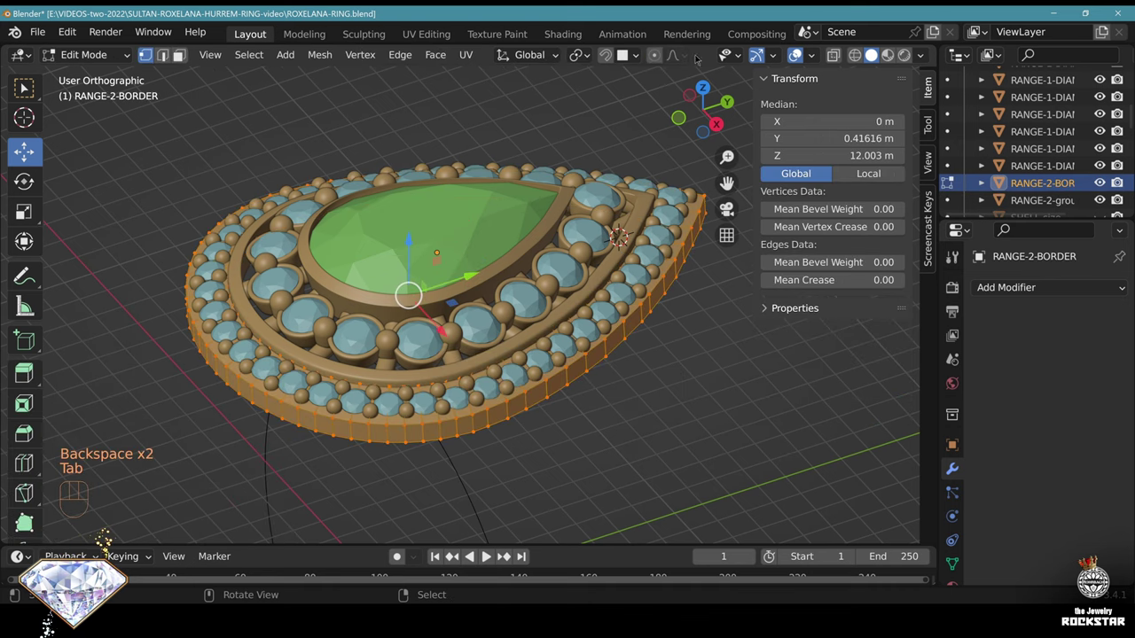
pyautogui.click(702, 88)
pyautogui.hotkey('alt', 'z')
pyautogui.scroll(-2, 443, 335)
pyautogui.hotkey('alt', 'a')
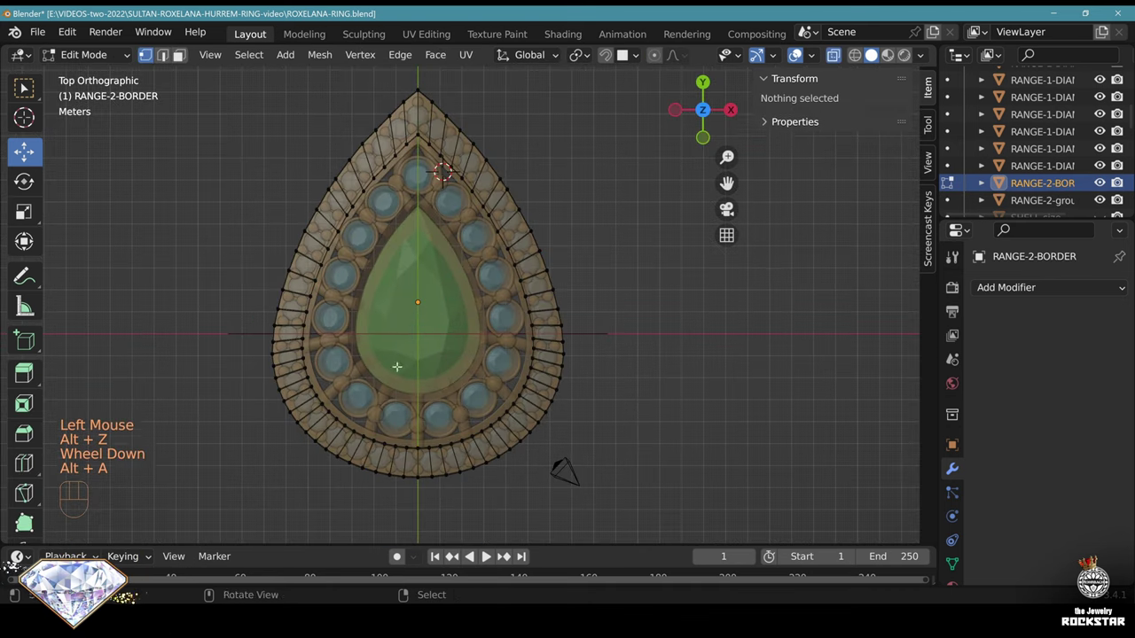
pyautogui.press('c')
pyautogui.scroll(-5, 411, 372)
pyautogui.moveTo(411, 373)
pyautogui.mouseDown()
pyautogui.moveTo(380, 346)
pyautogui.moveTo(388, 305)
pyautogui.mouseUp()
pyautogui.scroll(7, 384, 267)
pyautogui.moveTo(363, 262); pyautogui.dragTo(377, 224)
pyautogui.moveTo(377, 224); pyautogui.dragTo(397, 145)
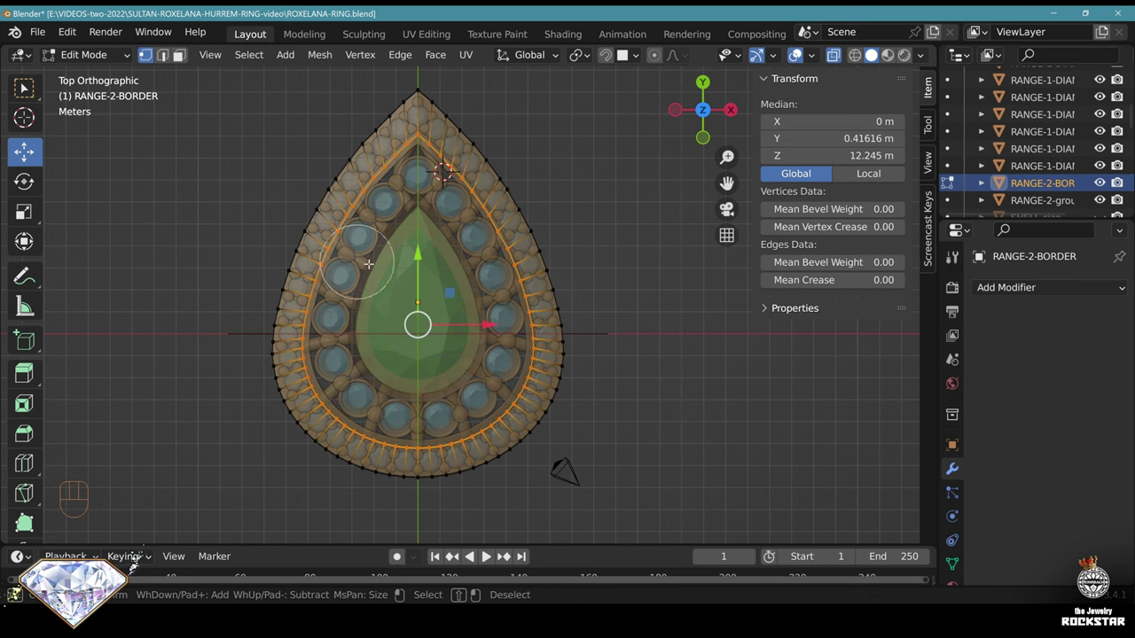
pyautogui.press('Escape')
pyautogui.press('Delete')
pyautogui.click(413, 274)
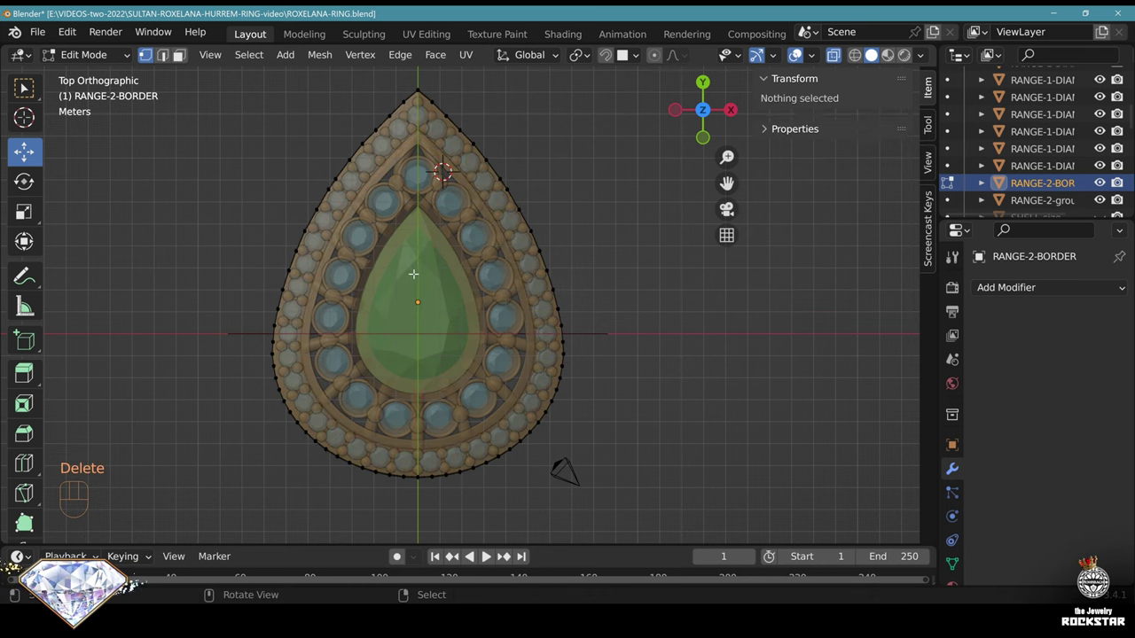
# Scale the entire remaining outer wall of the border by 0.973
pyautogui.press('a')
pyautogui.press('s')
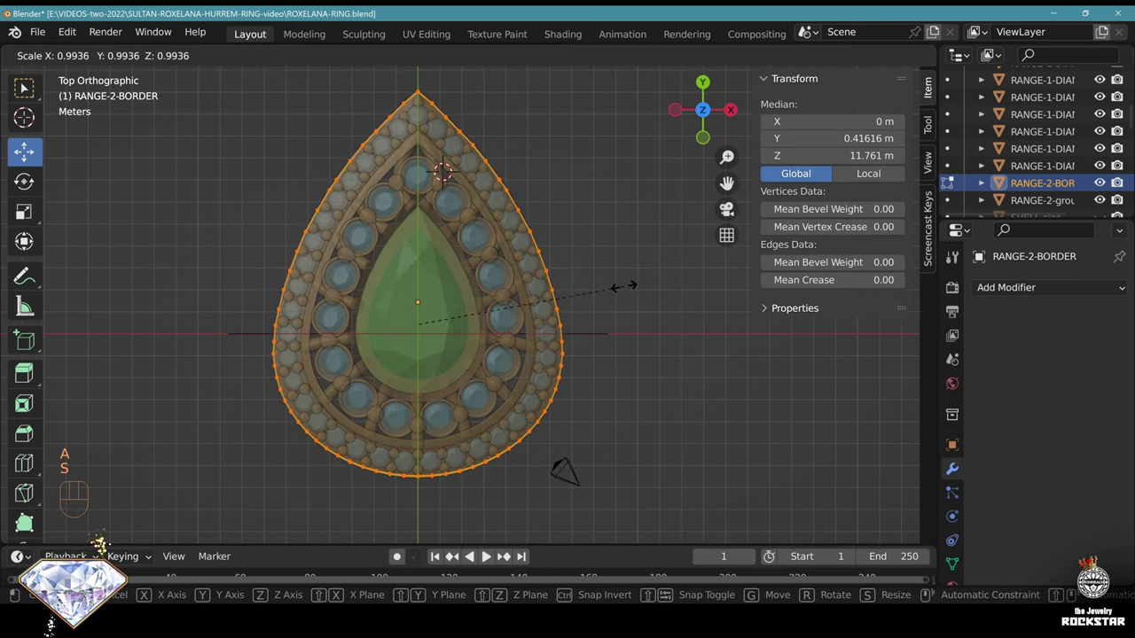
pyautogui.click(620, 285)
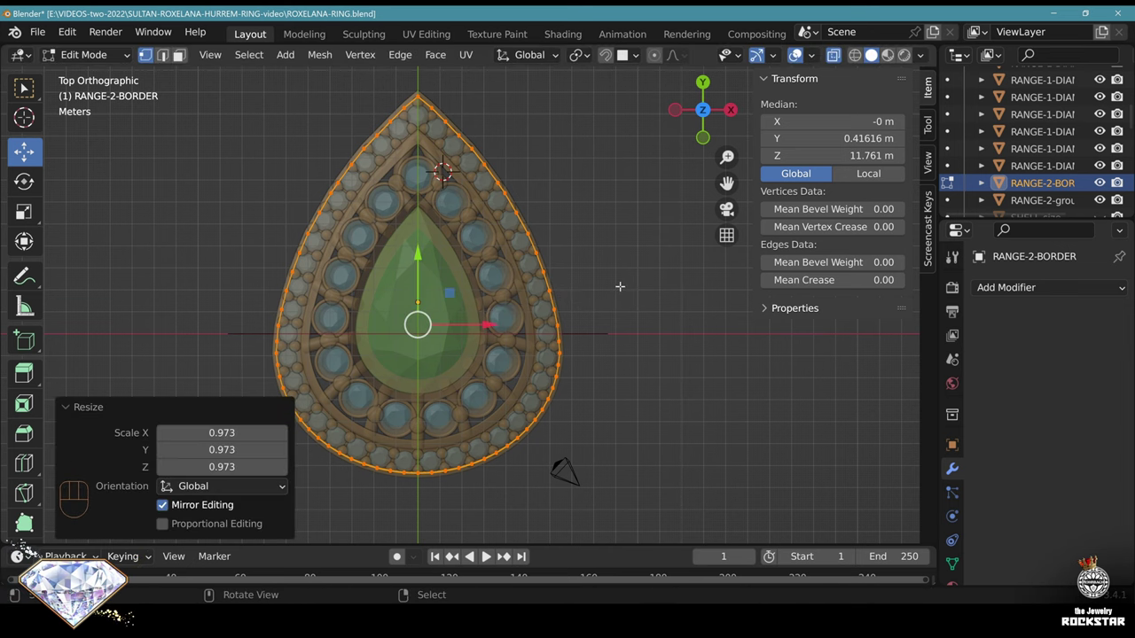
# Extrude the border wall in place and scale the extrusion outward by 1.070 to give it thickness
pyautogui.moveTo(620, 286); pyautogui.dragTo(615, 329, button='middle')
pyautogui.press('e')
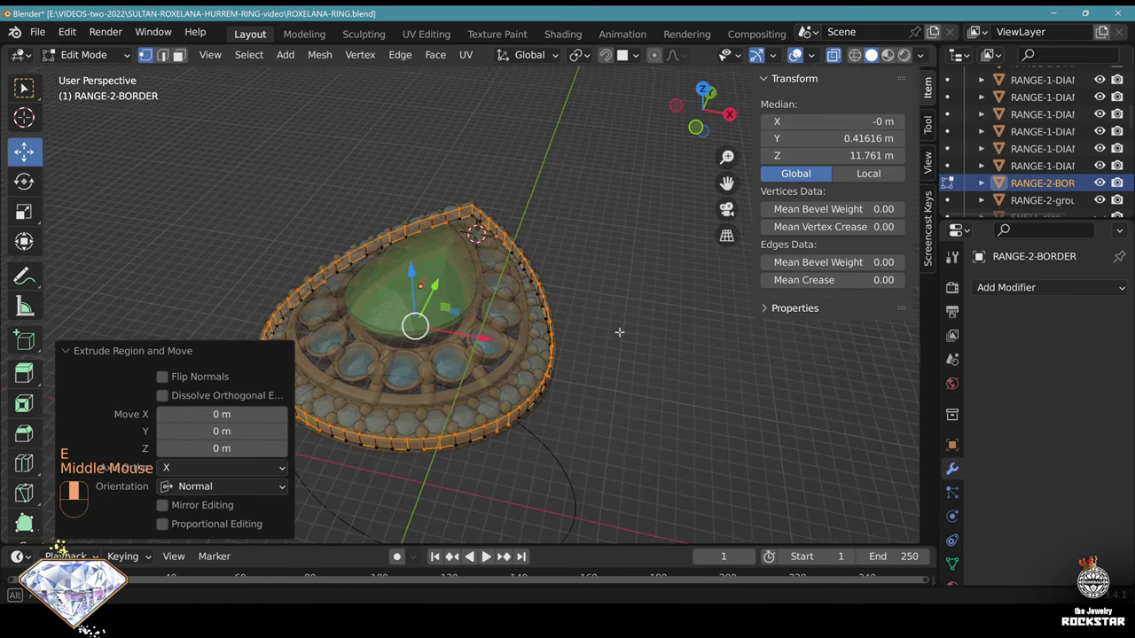
pyautogui.press('s')
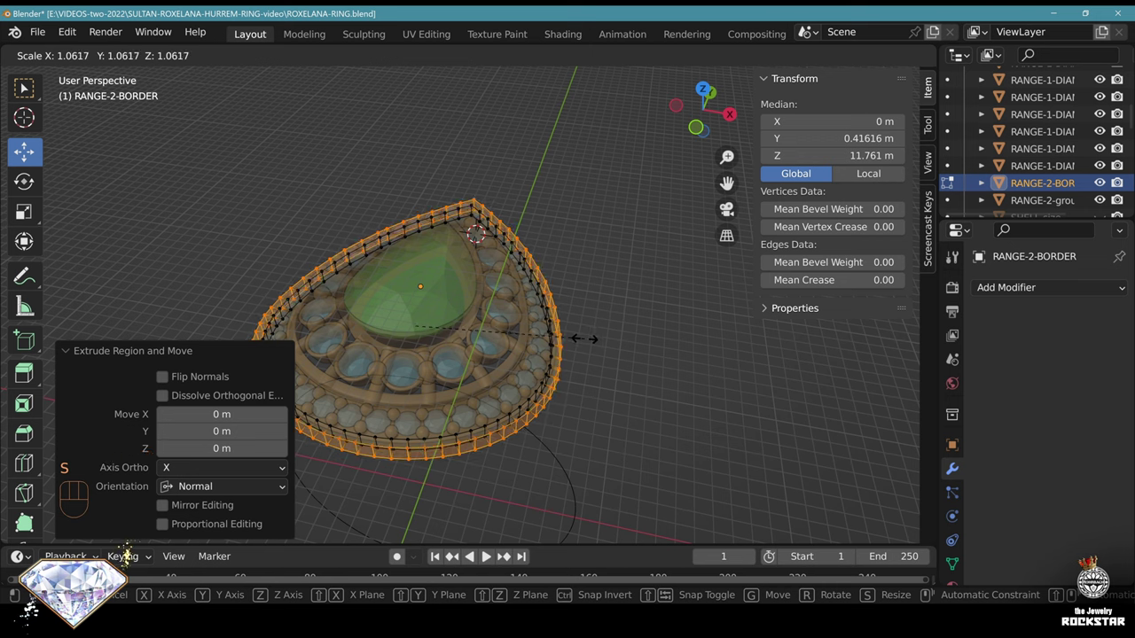
pyautogui.click(585, 338)
pyautogui.hotkey('alt', 'z')
pyautogui.moveTo(586, 338); pyautogui.dragTo(529, 309, button='middle')
pyautogui.scroll(1, 528, 309)
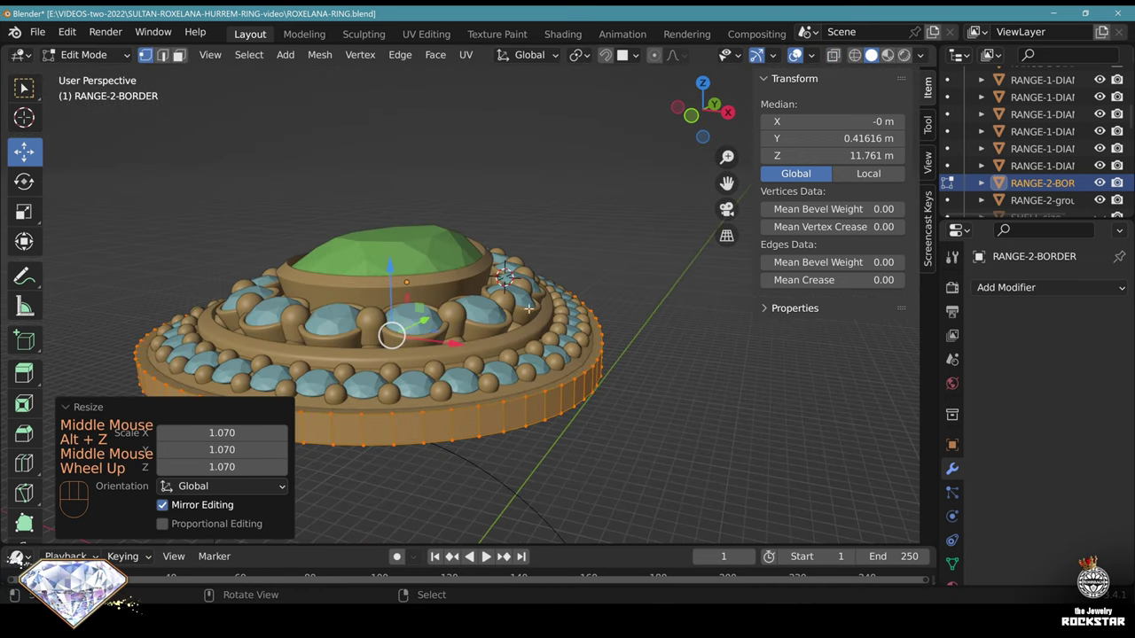
# Select the upper row of the border's vertices in side view and raise it slightly along Z
pyautogui.click(728, 112)
pyautogui.hotkey('alt', 'z')
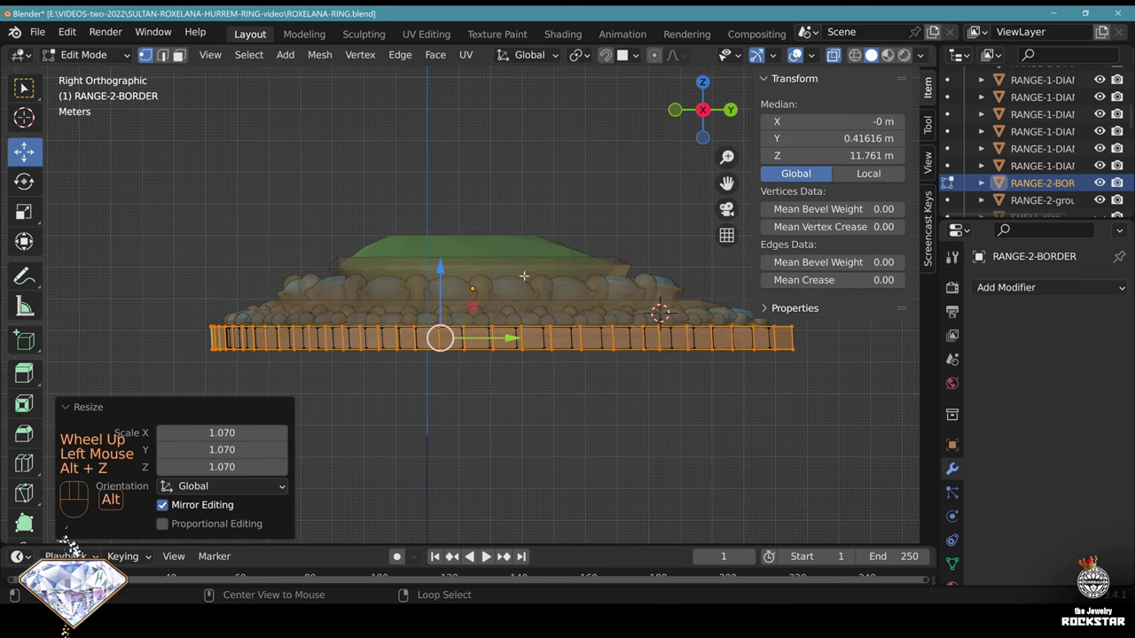
pyautogui.hotkey('alt', 'a')
pyautogui.press('b')
pyautogui.moveTo(188, 301); pyautogui.dragTo(814, 337)
pyautogui.moveTo(435, 261); pyautogui.dragTo(435, 250)
pyautogui.hotkey('alt', 'z')
pyautogui.moveTo(435, 266); pyautogui.dragTo(603, 270, button='middle')
pyautogui.moveTo(602, 270); pyautogui.dragTo(616, 244, button='middle')
# Select the lower row of the border's vertices in side view and scale it slightly outward to flare the wall
pyautogui.click(703, 110)
pyautogui.keyDown('shift'); pyautogui.moveTo(619, 194); pyautogui.dragTo(392, 292, button='middle'); pyautogui.keyUp('shift')
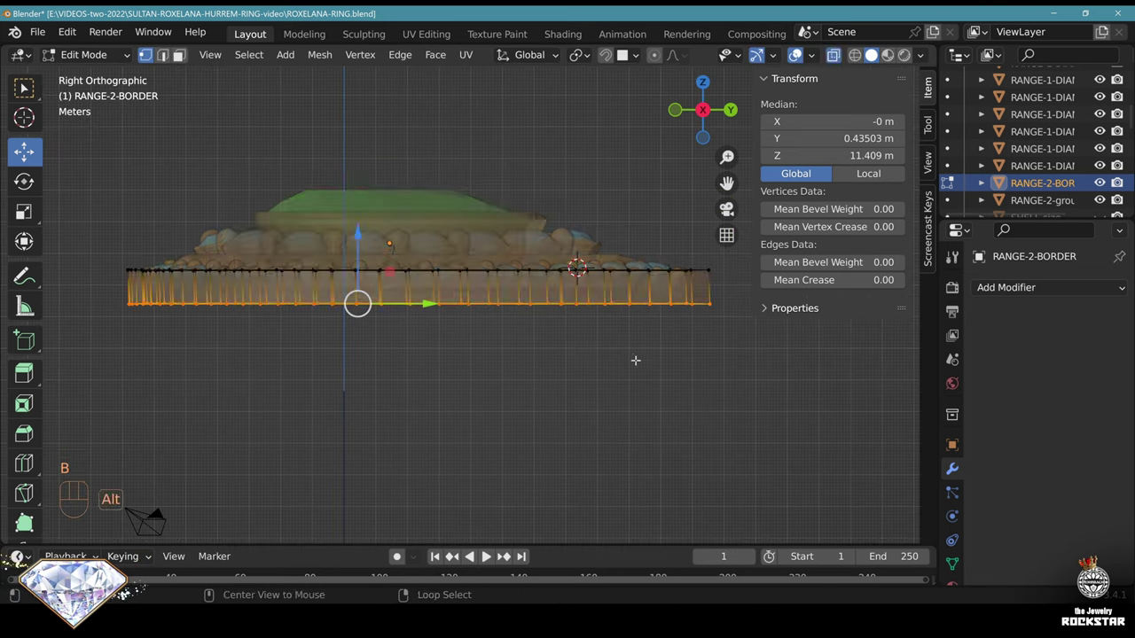
pyautogui.hotkey('alt', 'z')
pyautogui.press('s')
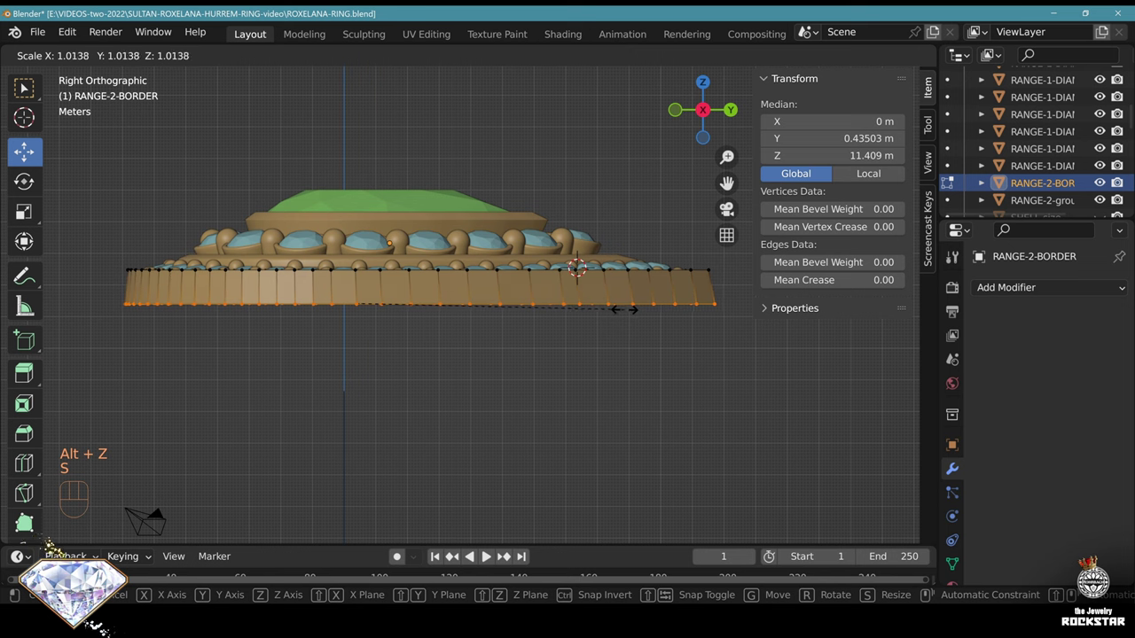
pyautogui.click(632, 310)
pyautogui.moveTo(523, 299); pyautogui.dragTo(435, 257, button='middle')
pyautogui.scroll(2, 434, 262)
# Lower the border's bottom vertices slightly along Z and scale them by 1.003
pyautogui.moveTo(406, 299); pyautogui.dragTo(405, 309)
pyautogui.moveTo(405, 310); pyautogui.dragTo(599, 356, button='middle')
pyautogui.scroll(-1, 589, 343)
pyautogui.press('s')
pyautogui.click(590, 343)
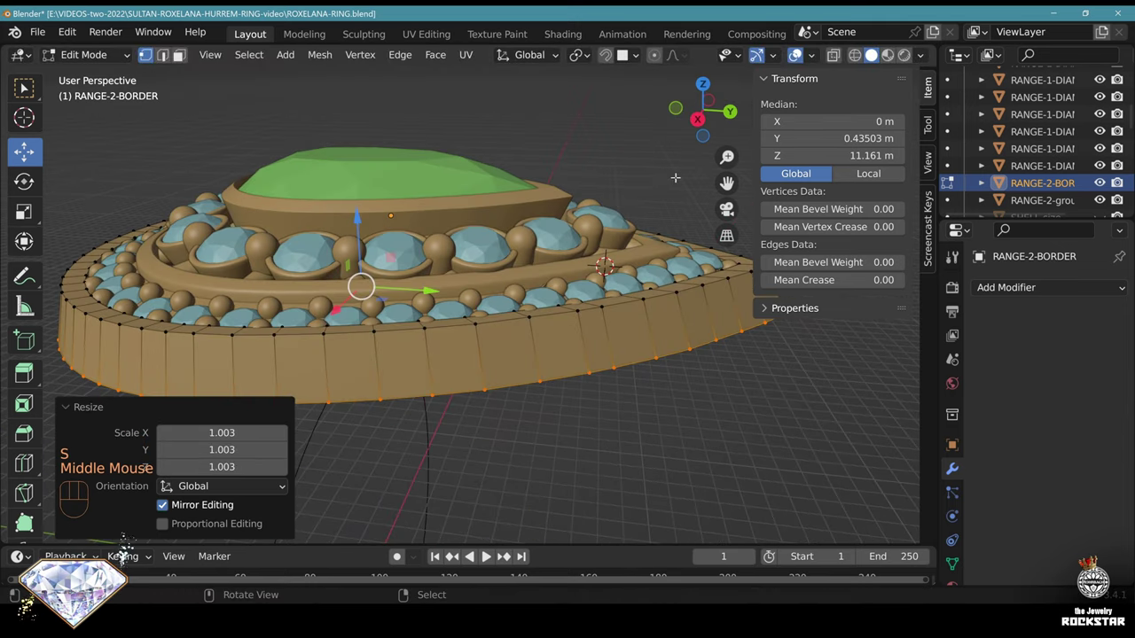
# Add one horizontal loop cut around the middle of the border wall and scale it outward by 1.009
pyautogui.click(690, 116)
pyautogui.hotkey('alt', 'z')
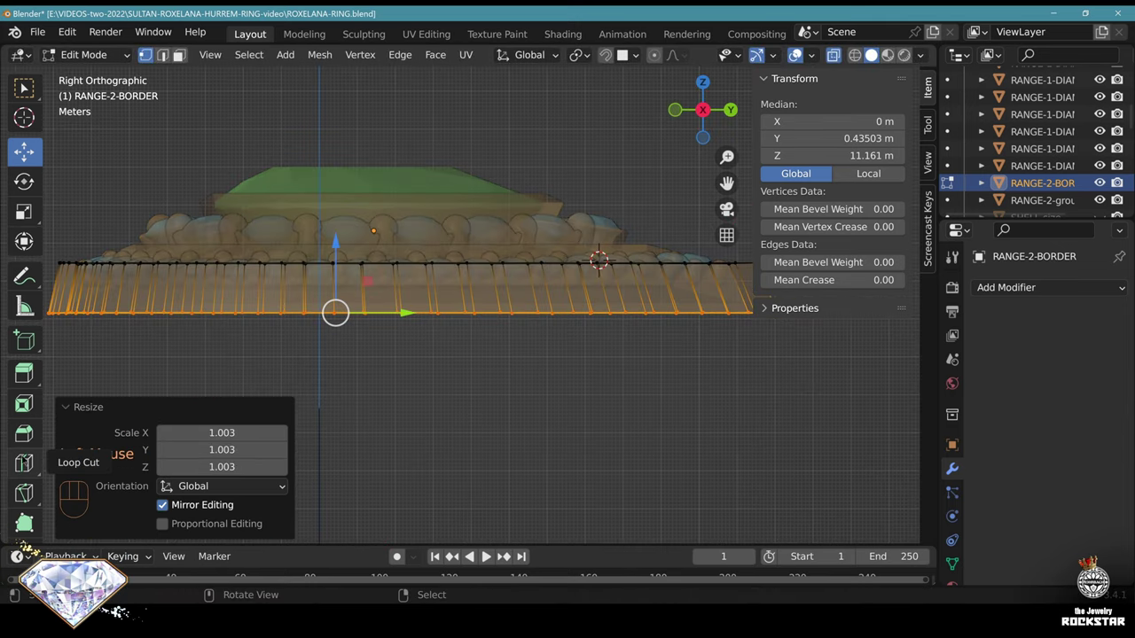
pyautogui.click(24, 462)
pyautogui.doubleClick(234, 291)
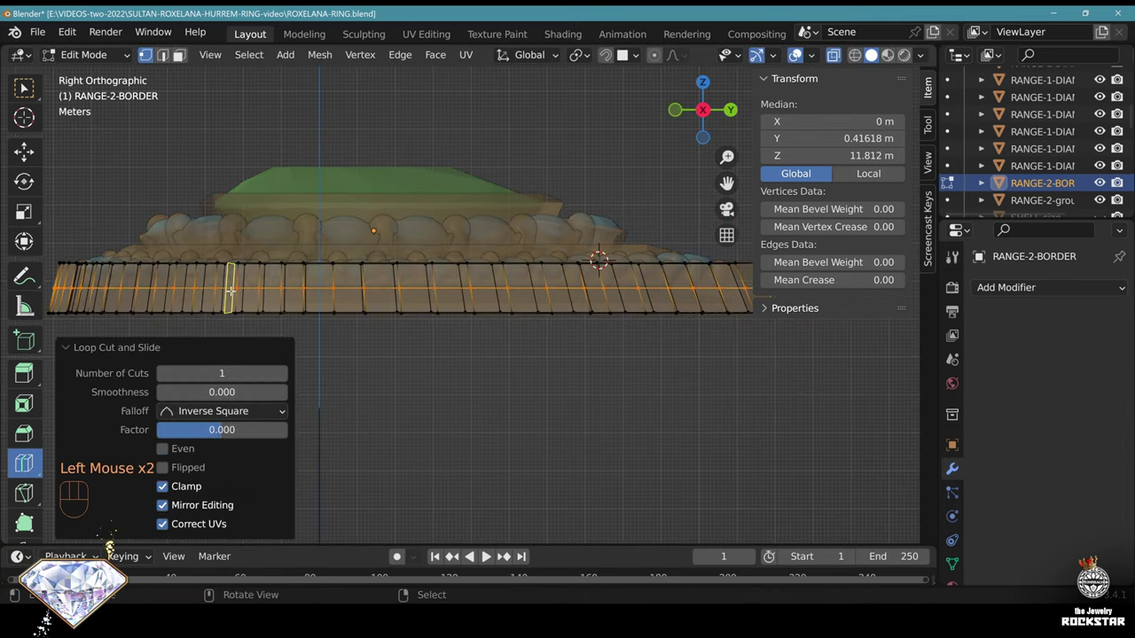
pyautogui.press('s')
pyautogui.click(606, 324)
pyautogui.keyDown('shift'); pyautogui.moveTo(606, 323); pyautogui.dragTo(532, 364, button='middle'); pyautogui.keyUp('shift')
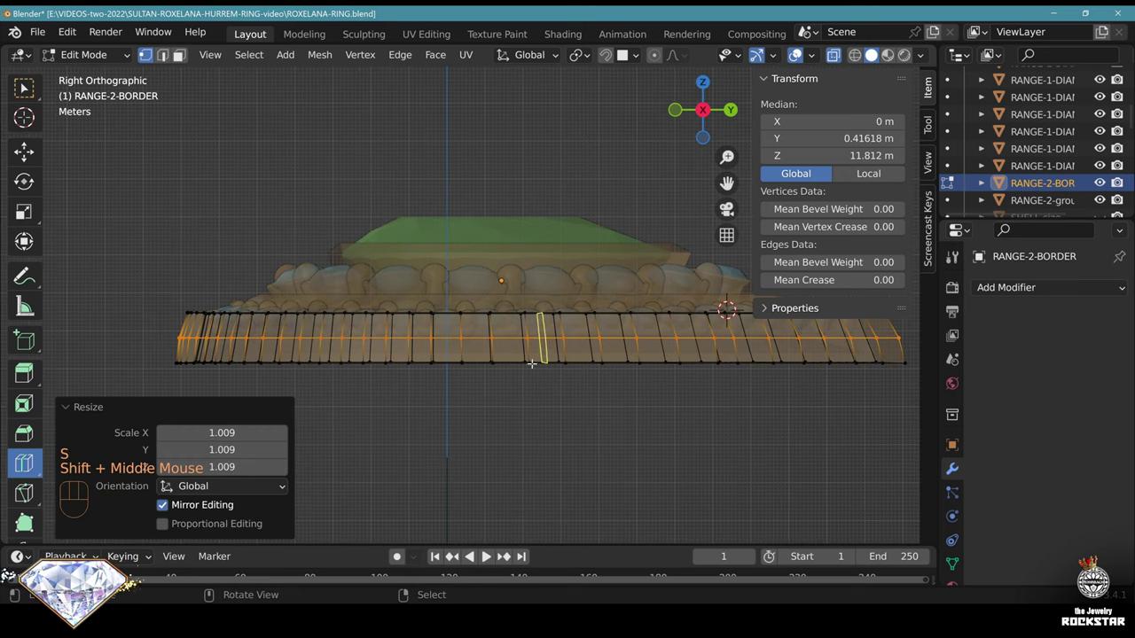
# Raise the new middle loop very slightly along Z and return to Object Mode
pyautogui.click(26, 152)
pyautogui.moveTo(461, 271); pyautogui.dragTo(461, 268)
pyautogui.scroll(-1, 461, 275)
pyautogui.moveTo(452, 292); pyautogui.dragTo(621, 346, button='middle')
pyautogui.hotkey('alt', 'z')
pyautogui.press('Tab')
# Add a Bevel modifier and a Subdivision Surface modifier with viewport level 2 to RANGE-2-BORDER
pyautogui.click(1006, 288)
pyautogui.click(615, 281)
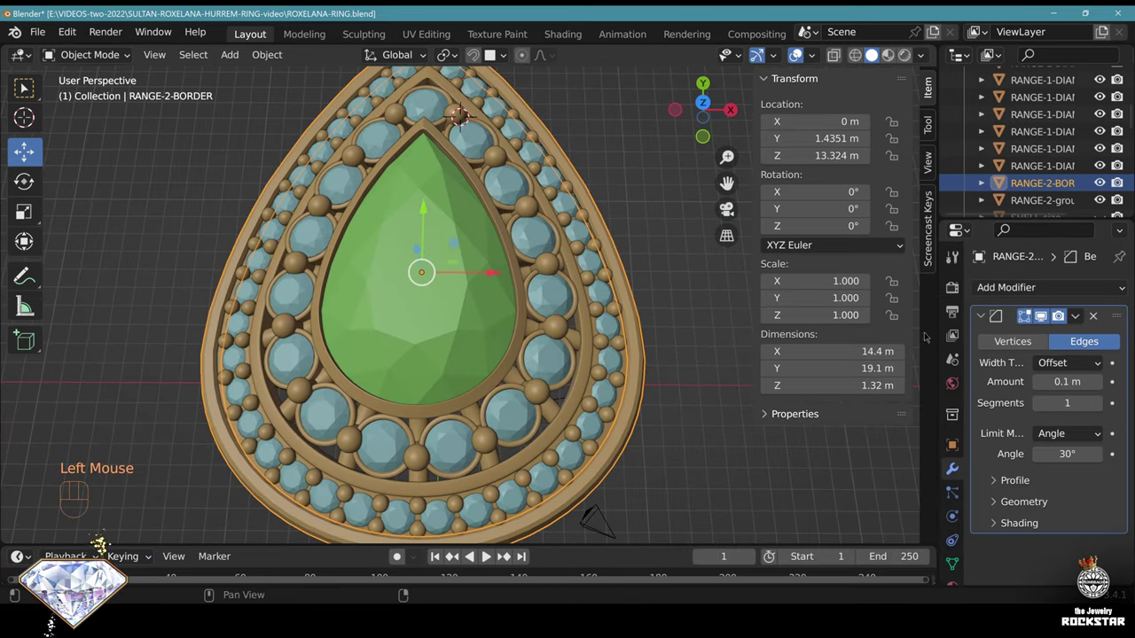
pyautogui.moveTo(925, 336); pyautogui.dragTo(1000, 329, button='middle')
pyautogui.click(982, 315)
pyautogui.click(1005, 287)
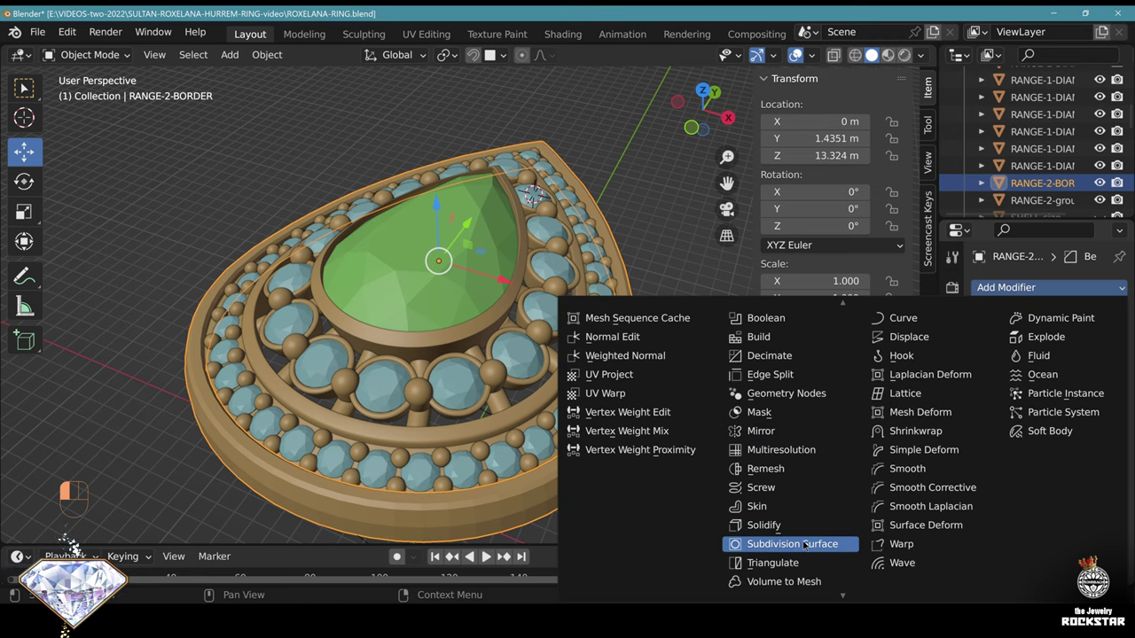
pyautogui.click(803, 543)
pyautogui.write('2')
pyautogui.press('Return')
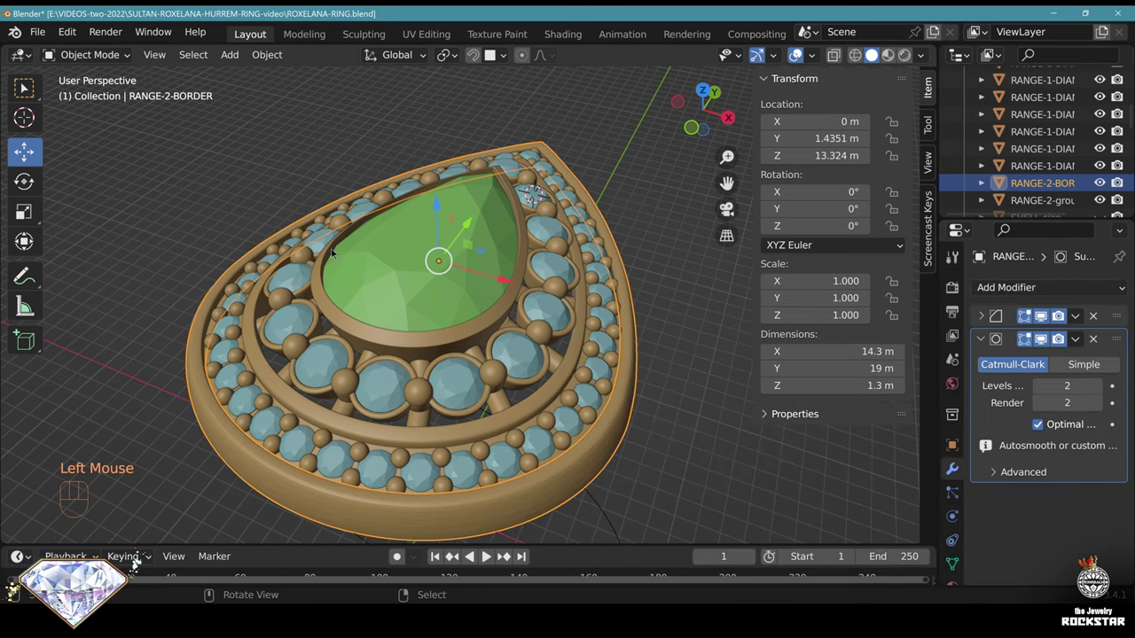
# Apply Shade Auto Smooth to RANGE-2-BORDER, save the file and inspect the border from the side
pyautogui.click(269, 54)
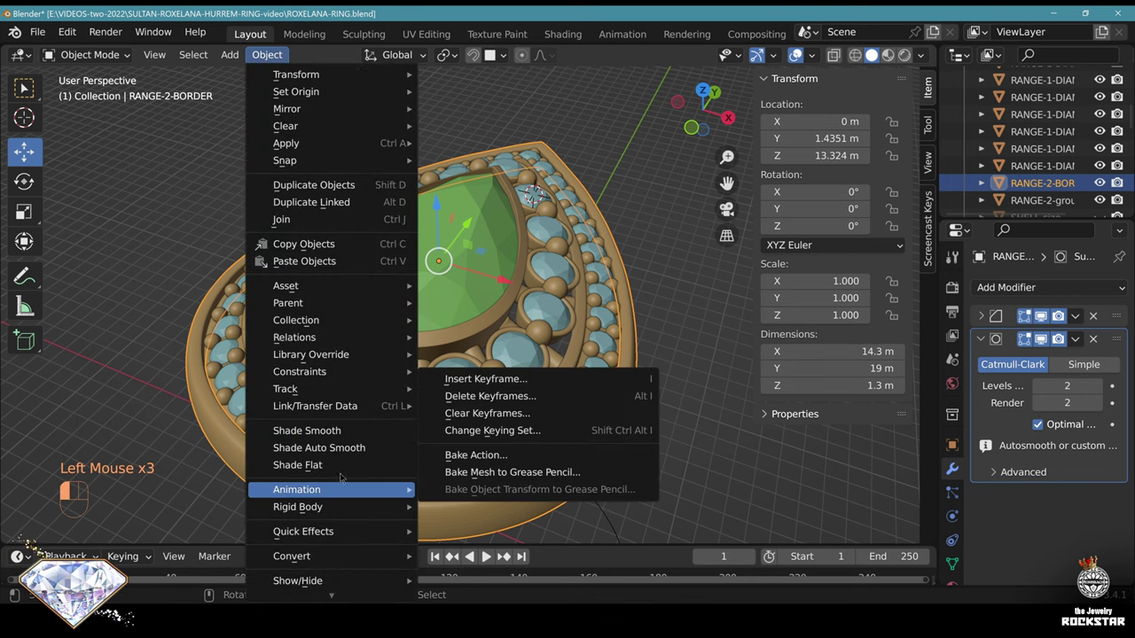
pyautogui.click(326, 446)
pyautogui.moveTo(355, 416); pyautogui.dragTo(532, 477, button='middle')
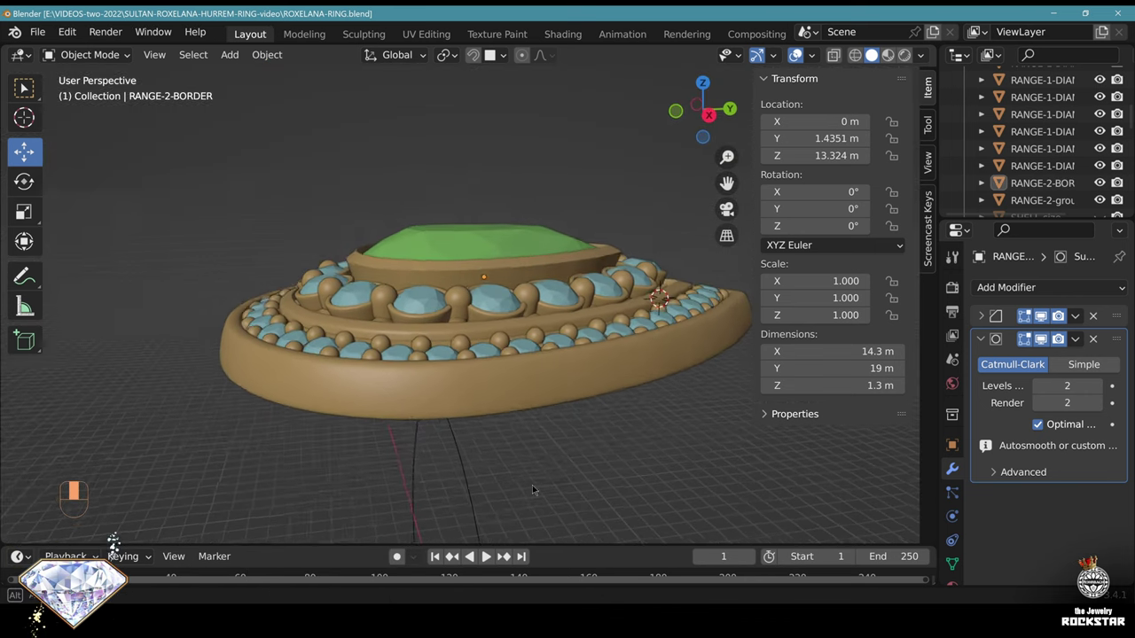
pyautogui.scroll(2, 532, 477)
pyautogui.scroll(-2, 457, 466)
pyautogui.moveTo(457, 466); pyautogui.dragTo(532, 525, button='middle')
# Select all the DIAMOND-RANGE-2 stones from .001 to .020, duplicate them in place and convert the copies to mesh
pyautogui.keyDown('shift'); pyautogui.moveTo(519, 346); pyautogui.dragTo(476, 417, button='middle'); pyautogui.keyUp('shift')
pyautogui.scroll(1, 476, 417)
pyautogui.rightClick(510, 231)
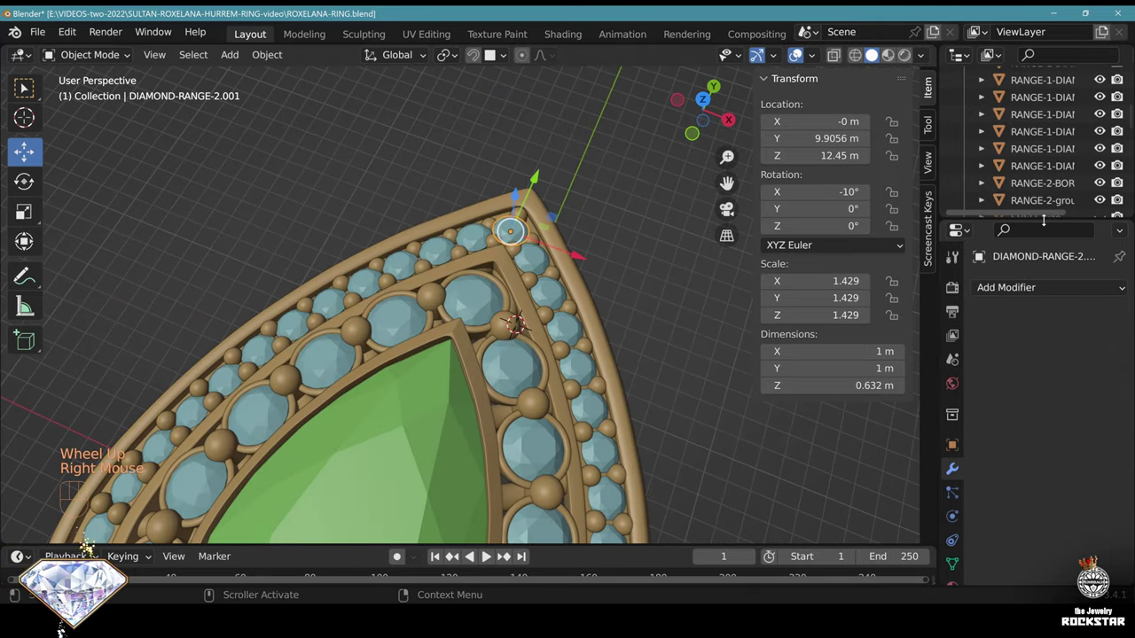
pyautogui.moveTo(1042, 219); pyautogui.dragTo(1042, 436)
pyautogui.moveTo(1057, 275); pyautogui.dragTo(1016, 129, button='middle')
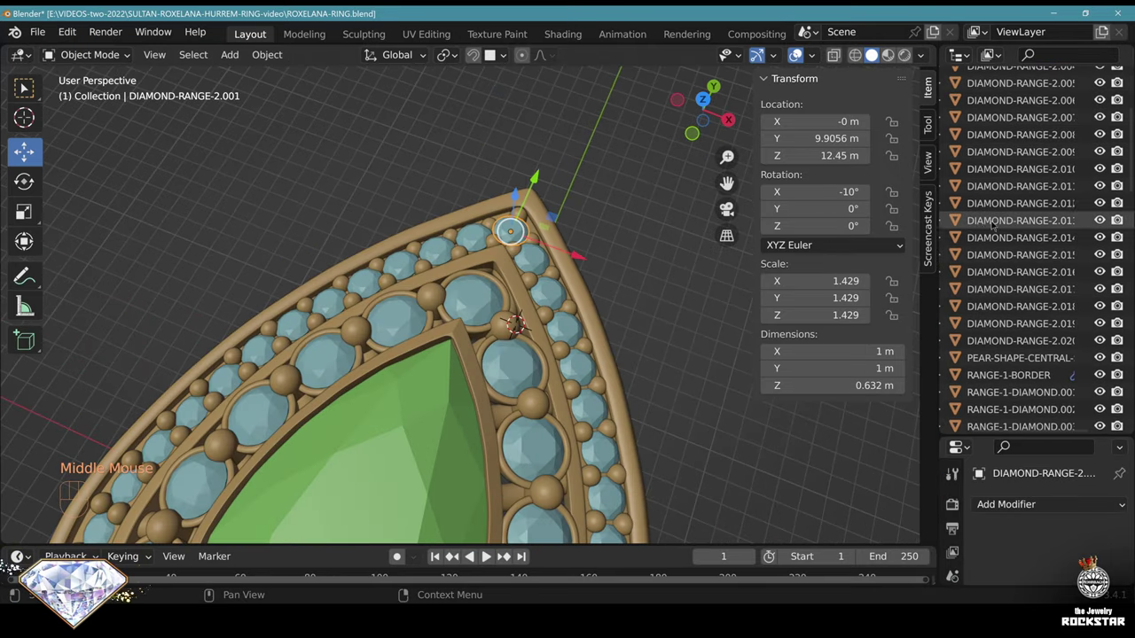
pyautogui.keyDown('shift'); pyautogui.click(1019, 341); pyautogui.keyUp('shift')
pyautogui.scroll(-2, 620, 221)
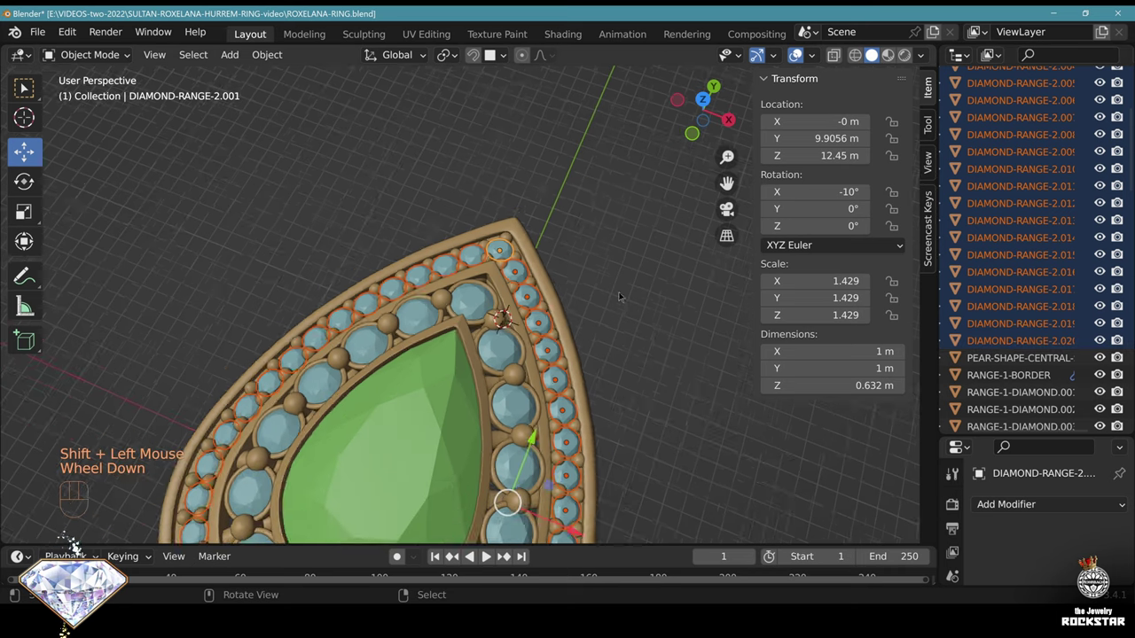
pyautogui.keyDown('shift'); pyautogui.moveTo(603, 204); pyautogui.dragTo(629, 162, button='middle'); pyautogui.keyUp('shift')
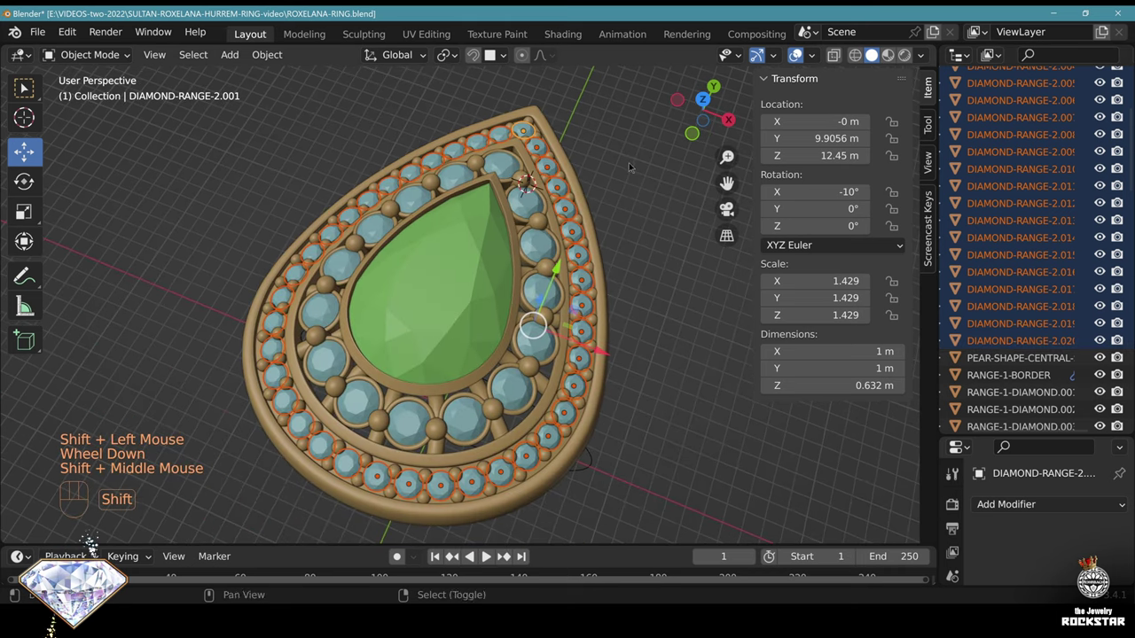
pyautogui.hotkey('shift', 'd')
pyautogui.rightClick(652, 331)
pyautogui.hotkey('alt', 'c')
pyautogui.click(652, 331)
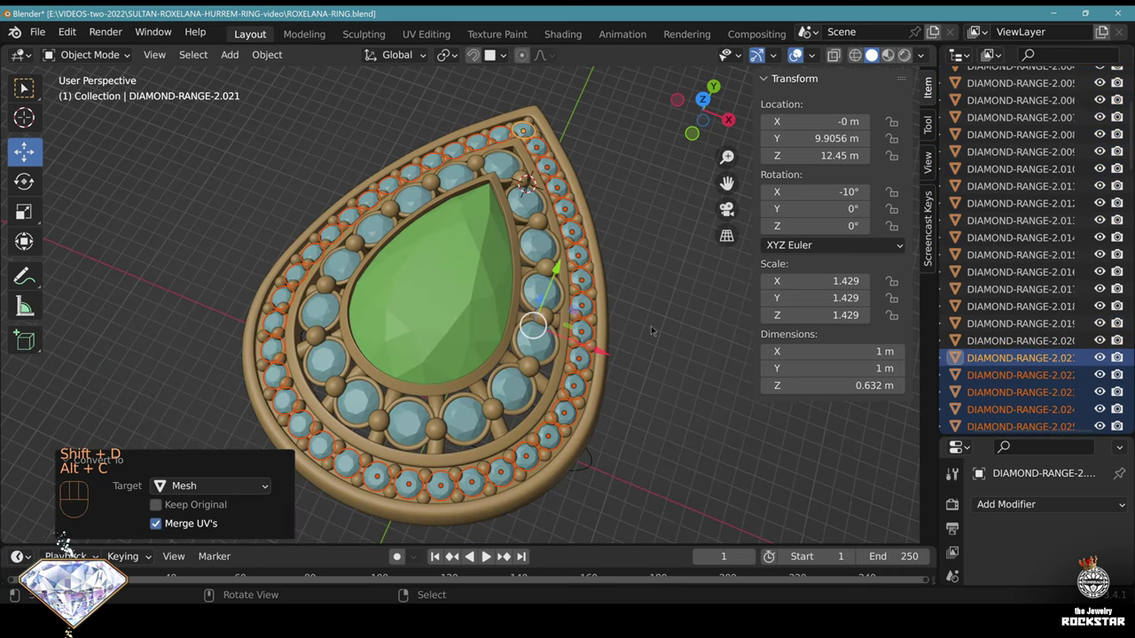
# Join the duplicated diamonds into one object and rename it CUTTERS-DIAMOND-RANGE-2.021
pyautogui.press('ctrl')
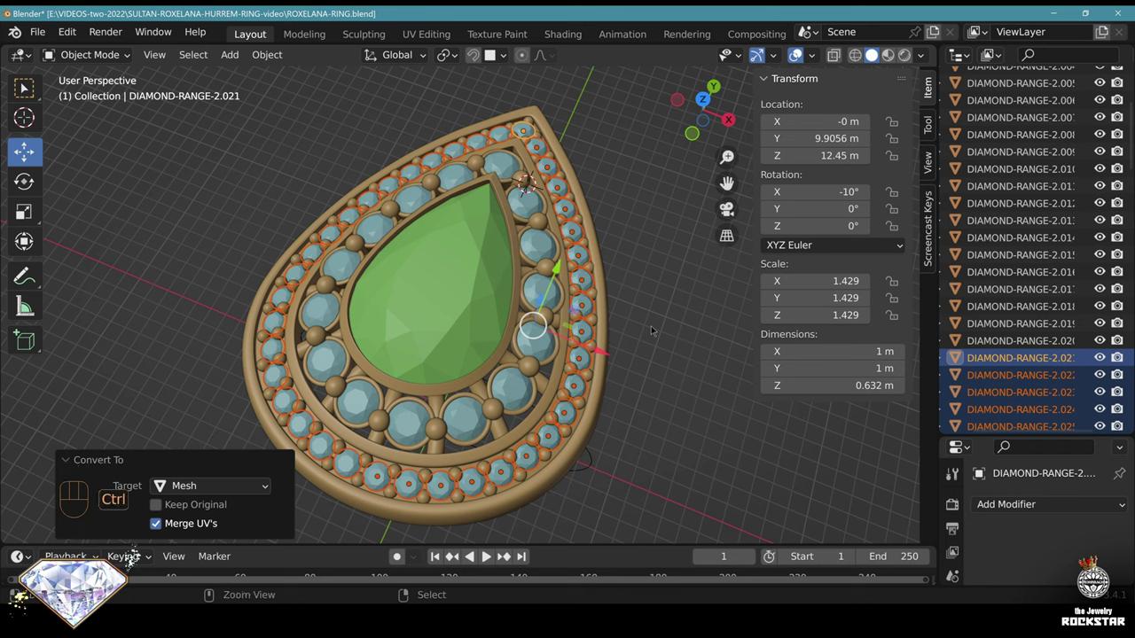
pyautogui.hotkey('ctrl', 'j')
pyautogui.press('F2')
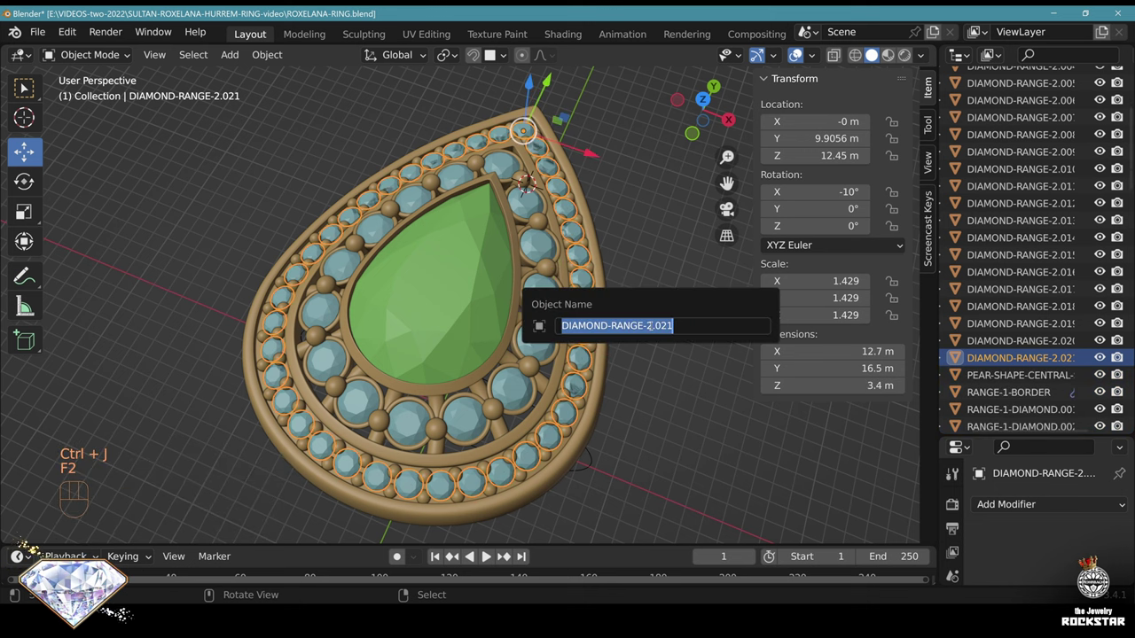
pyautogui.press('Home')
pyautogui.write('CUTTERS-')
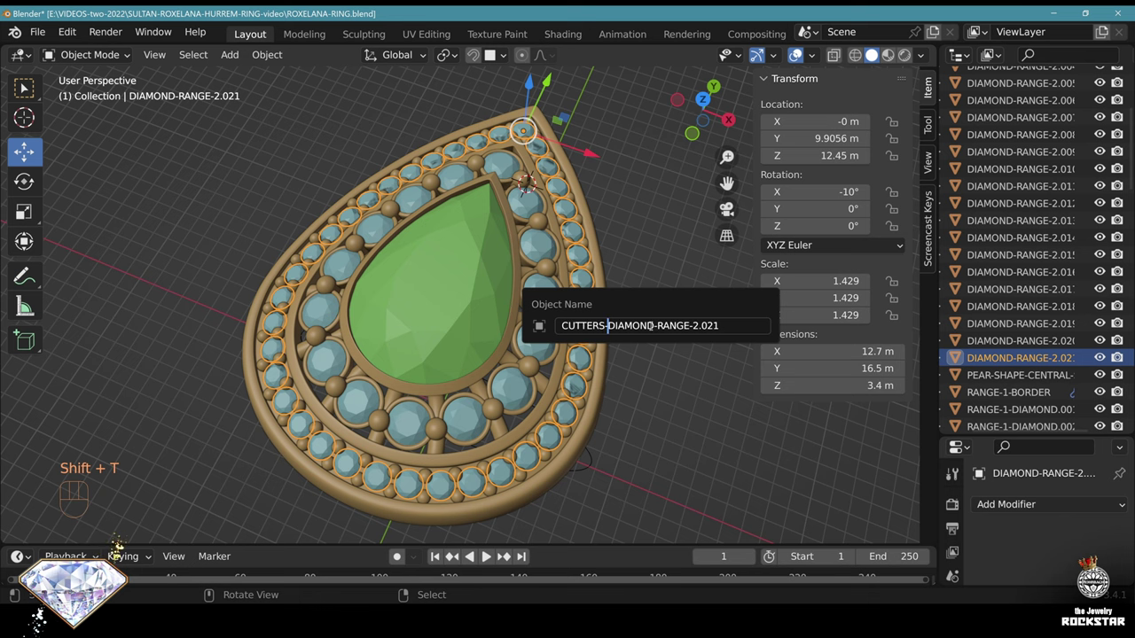
pyautogui.press('Return')
# Select the lower pavilion tips of all the cutter diamonds in Edit Mode, working along the row in X-ray side view
pyautogui.moveTo(525, 184); pyautogui.dragTo(496, 337, button='middle')
pyautogui.press('Tab')
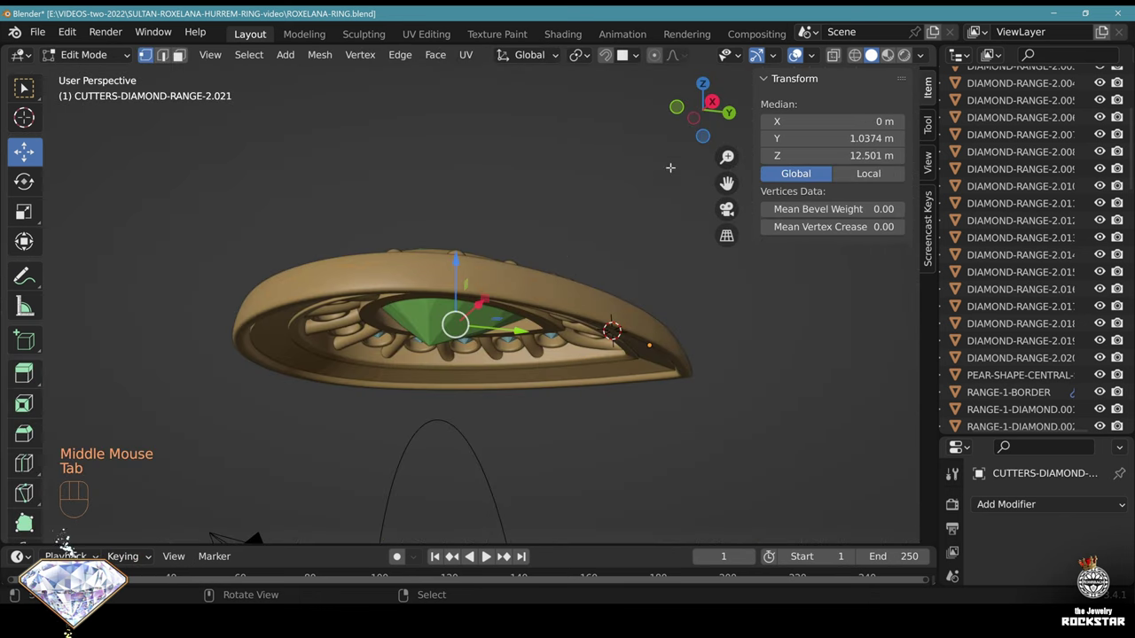
pyautogui.scroll(2, 467, 441)
pyautogui.hotkey('alt', 'z')
pyautogui.hotkey('alt', 'a')
pyautogui.keyDown('shift'); pyautogui.moveTo(463, 443); pyautogui.dragTo(449, 388, button='middle'); pyautogui.keyUp('shift')
pyautogui.scroll(2, 440, 461)
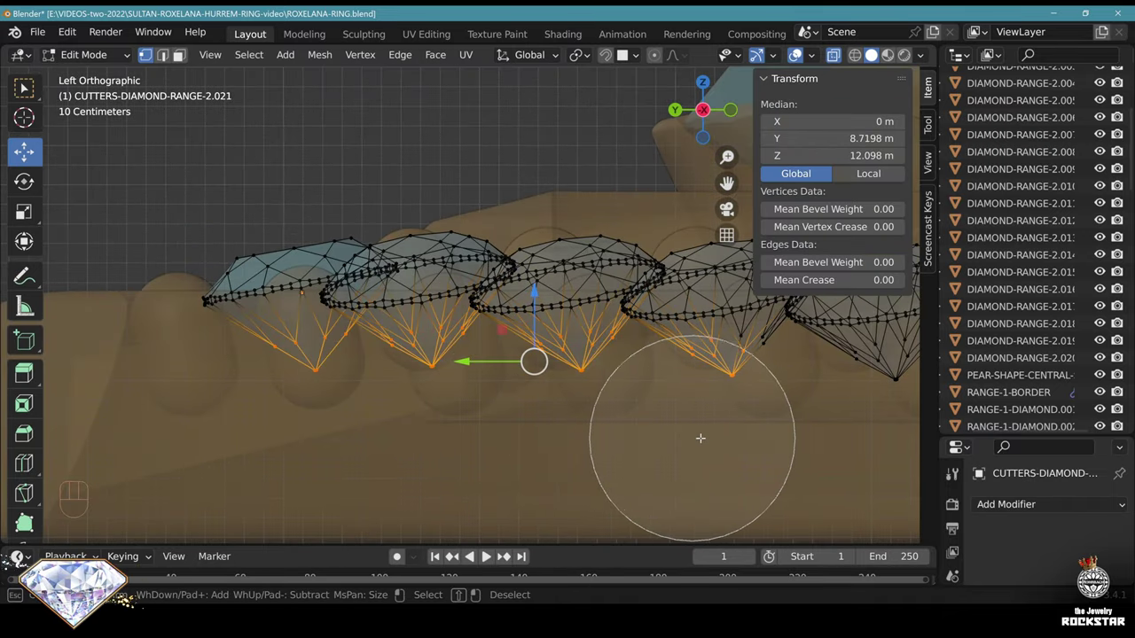
pyautogui.keyDown('shift'); pyautogui.moveTo(698, 435); pyautogui.dragTo(415, 424, button='middle'); pyautogui.keyUp('shift')
pyautogui.press('c')
pyautogui.moveTo(416, 424)
pyautogui.mouseDown()
pyautogui.moveTo(662, 431)
pyautogui.moveTo(641, 431)
pyautogui.moveTo(653, 428)
pyautogui.mouseUp()
pyautogui.rightClick(653, 428)
pyautogui.keyDown('shift'); pyautogui.moveTo(733, 401); pyautogui.dragTo(397, 386, button='middle'); pyautogui.keyUp('shift')
pyautogui.press('c')
pyautogui.click(491, 415)
pyautogui.rightClick(621, 427)
pyautogui.press('c')
pyautogui.click(665, 423)
pyautogui.keyDown('shift'); pyautogui.moveTo(788, 413); pyautogui.dragTo(664, 397, button='middle'); pyautogui.keyUp('shift')
pyautogui.press('c')
pyautogui.moveTo(337, 398)
pyautogui.mouseDown()
pyautogui.moveTo(489, 418)
pyautogui.moveTo(531, 402)
pyautogui.mouseUp()
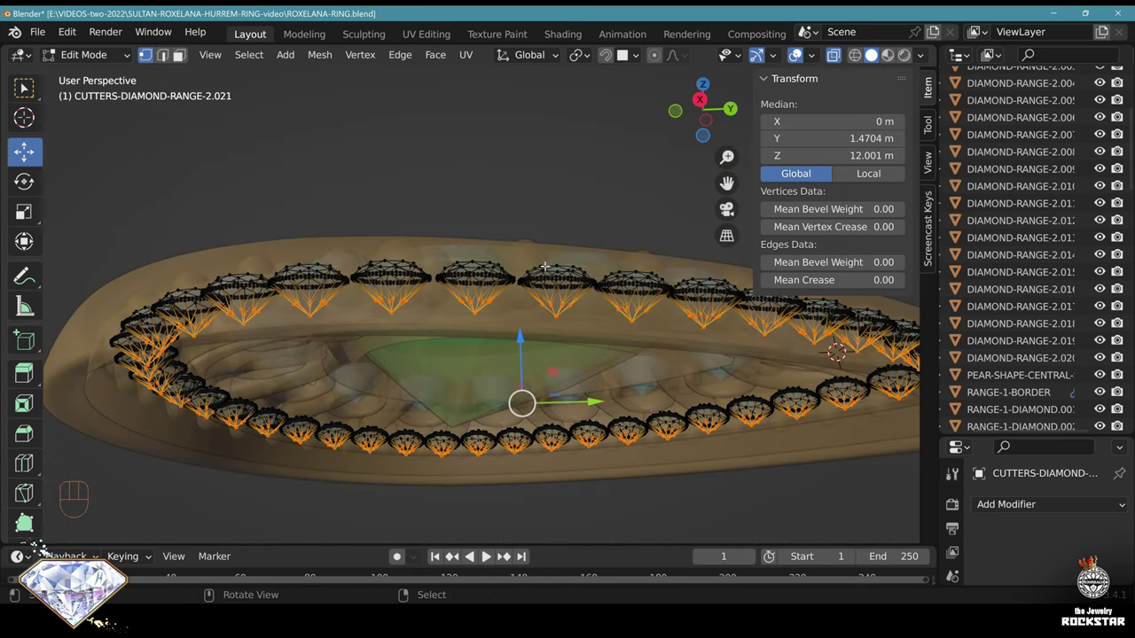
# Extrude the selected cutter tips about 1.64 m downward into long drill shafts and return to Object Mode
pyautogui.press('e')
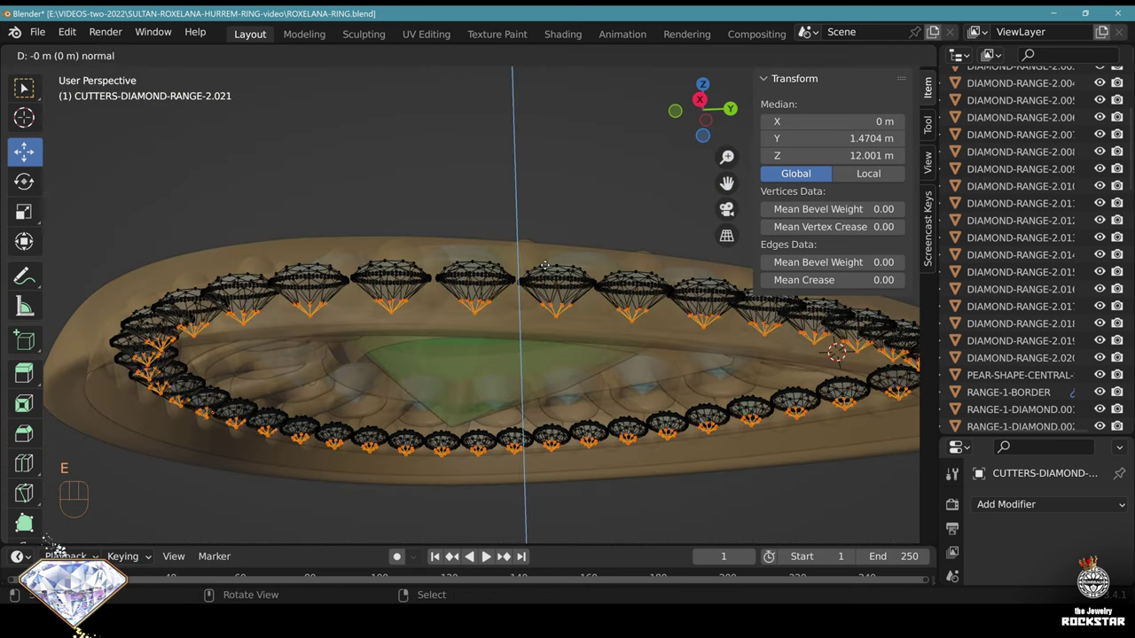
pyautogui.click(567, 373)
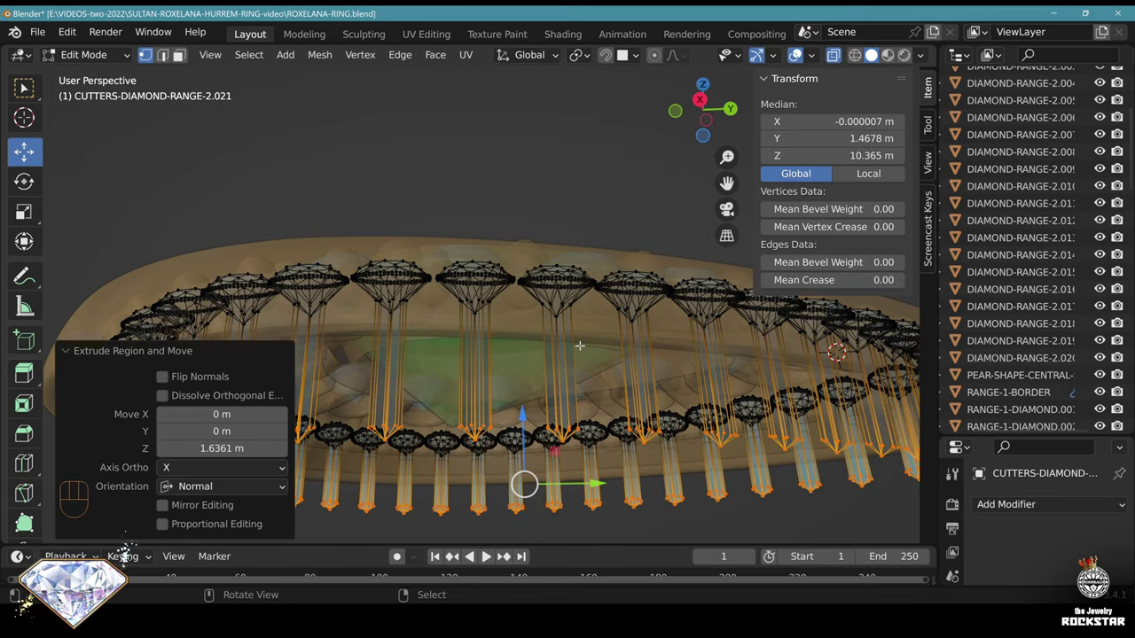
pyautogui.hotkey('alt', 'z')
pyautogui.moveTo(567, 372); pyautogui.dragTo(513, 334, button='middle')
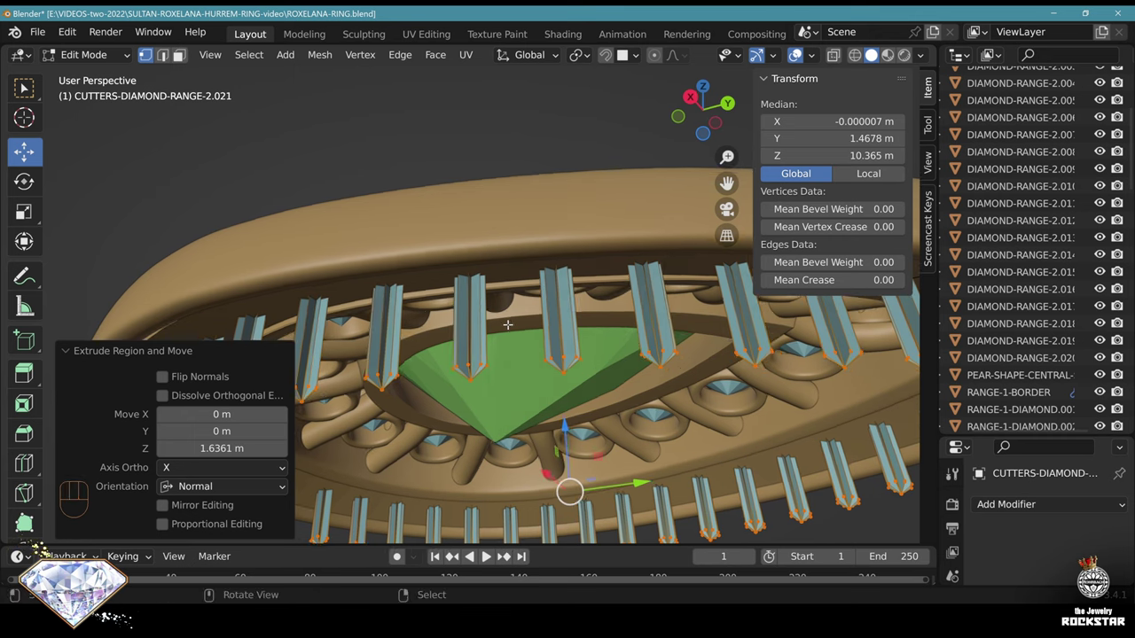
pyautogui.press('Tab')
pyautogui.hotkey('alt', 'z')
# Add a Remesh modifier to the cutters with 0.06 m voxels and smooth shading, and save the file
pyautogui.press('KP_Divide')
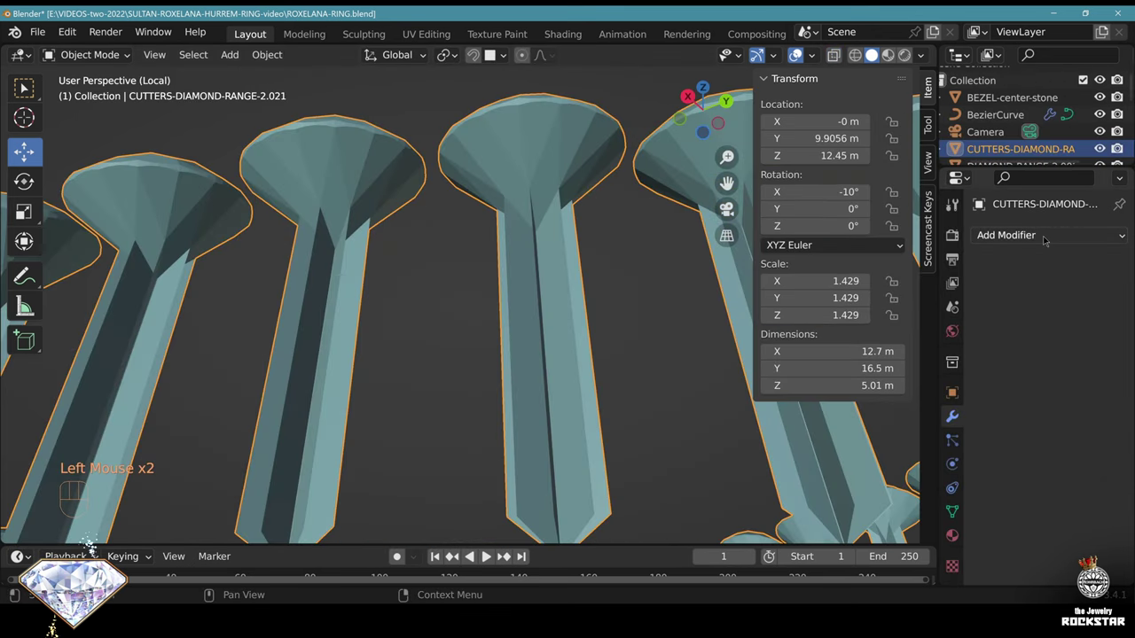
pyautogui.click(1044, 237)
pyautogui.click(771, 469)
pyautogui.scroll(-2, 623, 366)
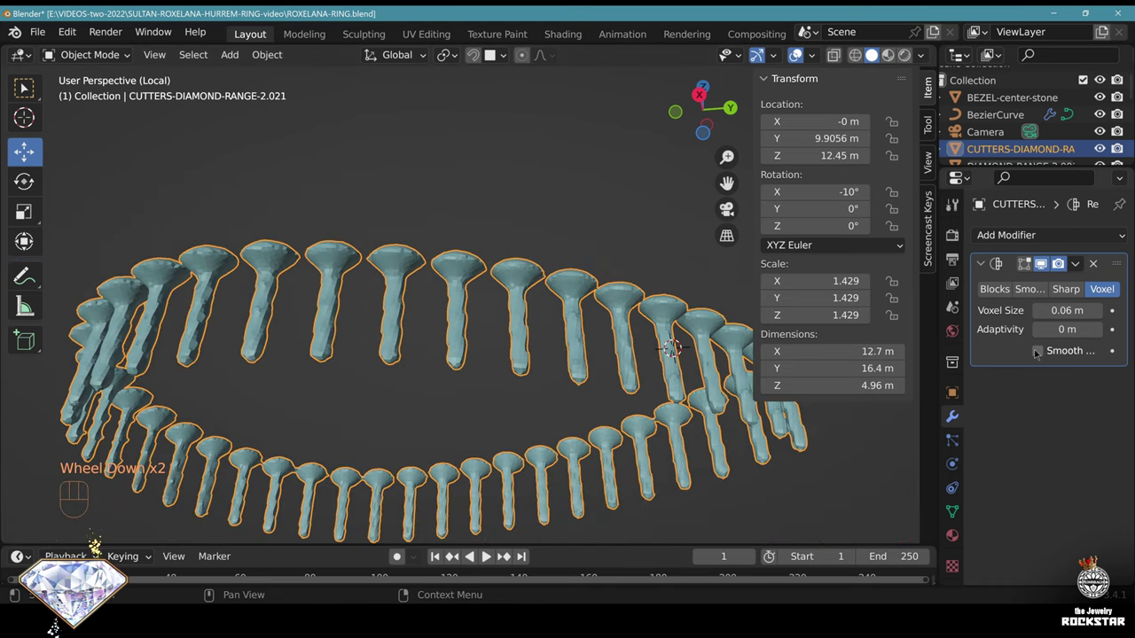
pyautogui.click(1039, 352)
pyautogui.press('KP_Divide')
pyautogui.moveTo(532, 372); pyautogui.dragTo(524, 400, button='middle')
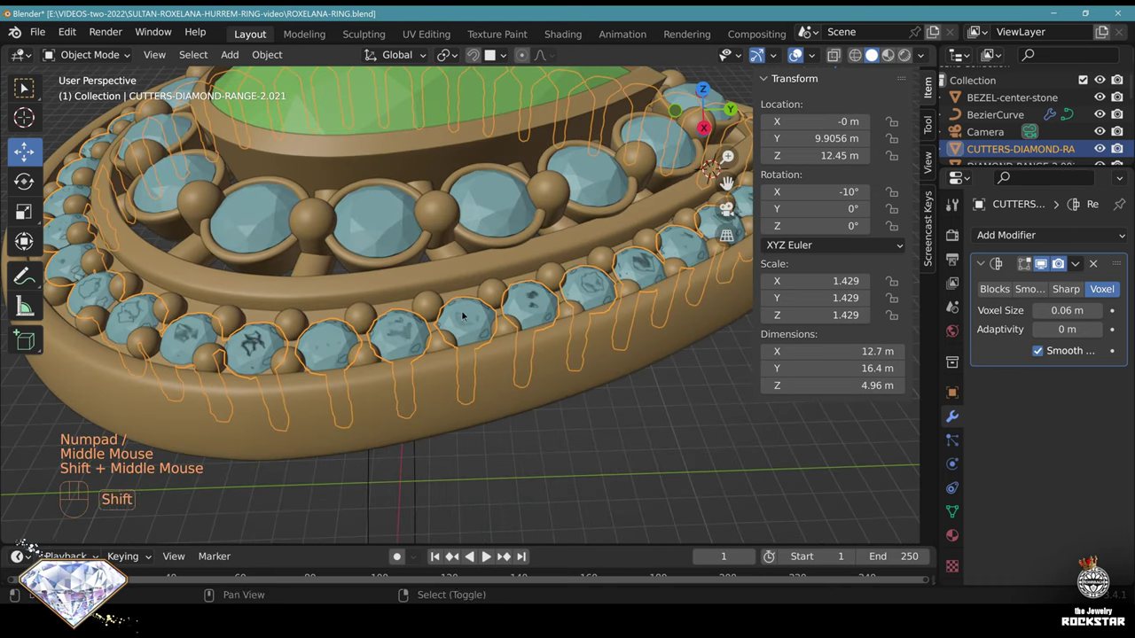
pyautogui.scroll(2, 523, 401)
pyautogui.hotkey('ctrl', 's')
# Add a Solidify modifier to the cutters with a thickness of 0.01 m and an offset of 1
pyautogui.click(1006, 236)
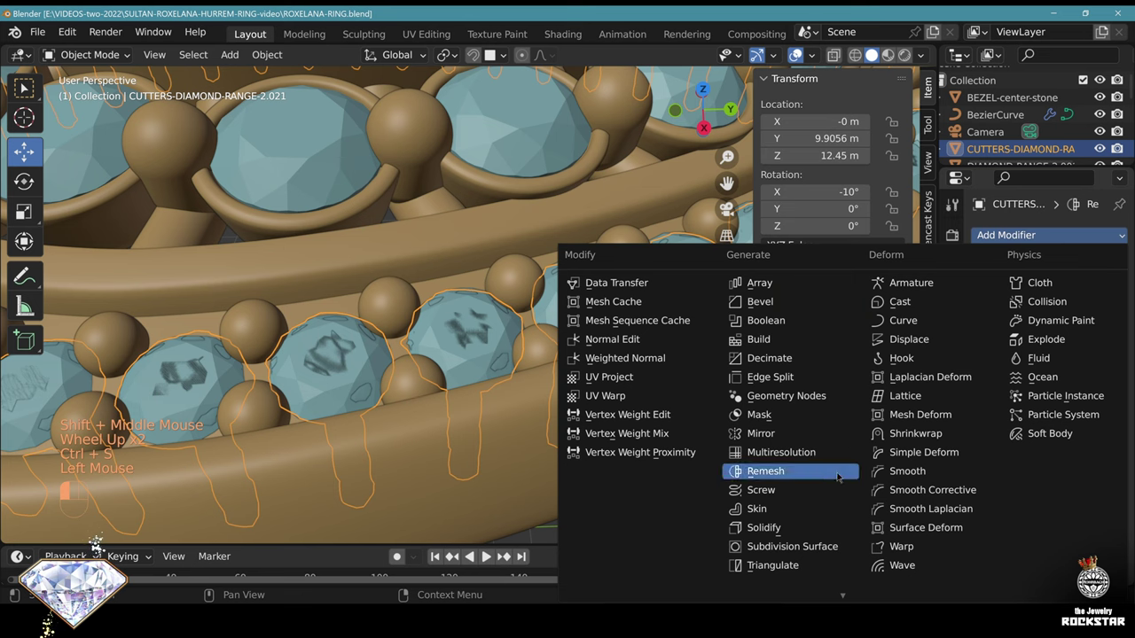
pyautogui.click(827, 529)
pyautogui.click(980, 263)
pyautogui.doubleClick(1066, 355)
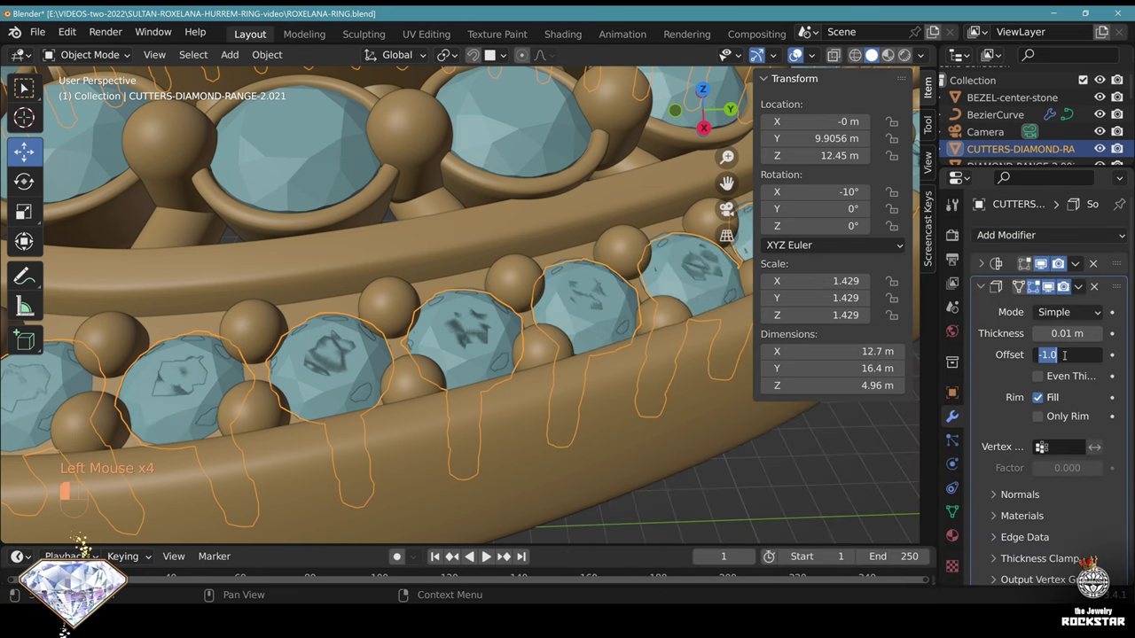
pyautogui.write('1')
pyautogui.press('Return')
pyautogui.moveTo(1064, 334)
pyautogui.mouseDown()
pyautogui.moveTo(1108, 333)
pyautogui.moveTo(1056, 333)
pyautogui.mouseUp()
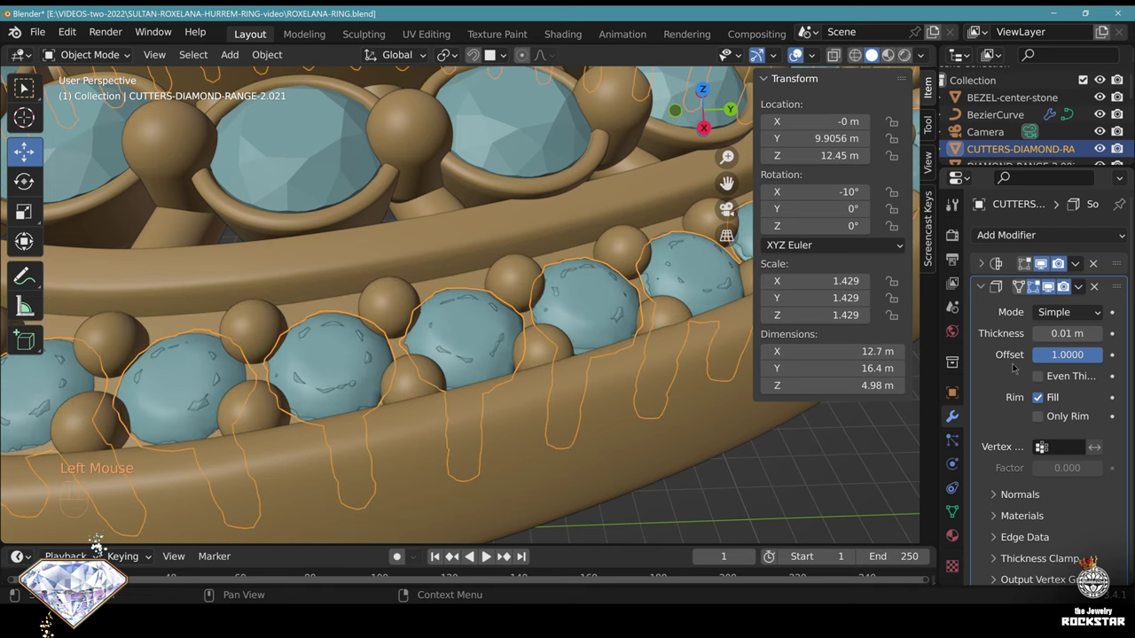
pyautogui.moveTo(395, 399); pyautogui.dragTo(407, 426, button='middle')
pyautogui.scroll(2, 360, 456)
pyautogui.scroll(2, 566, 369)
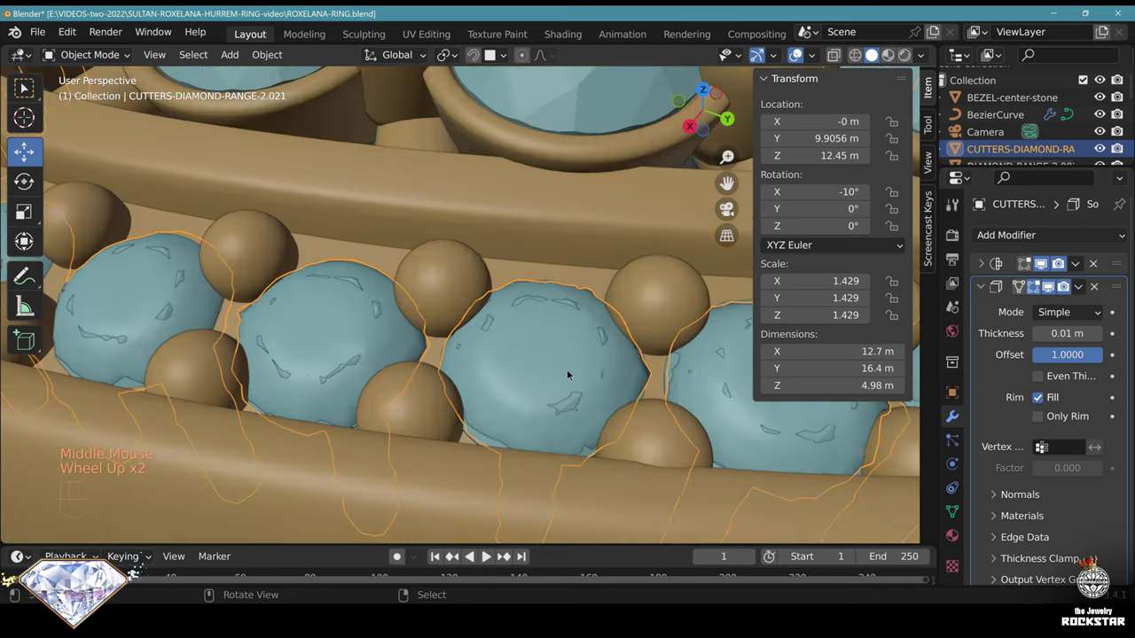
# Isolate the cutters and add a second Remesh modifier with a voxel size of 0.06 m
pyautogui.click(980, 287)
pyautogui.click(1008, 235)
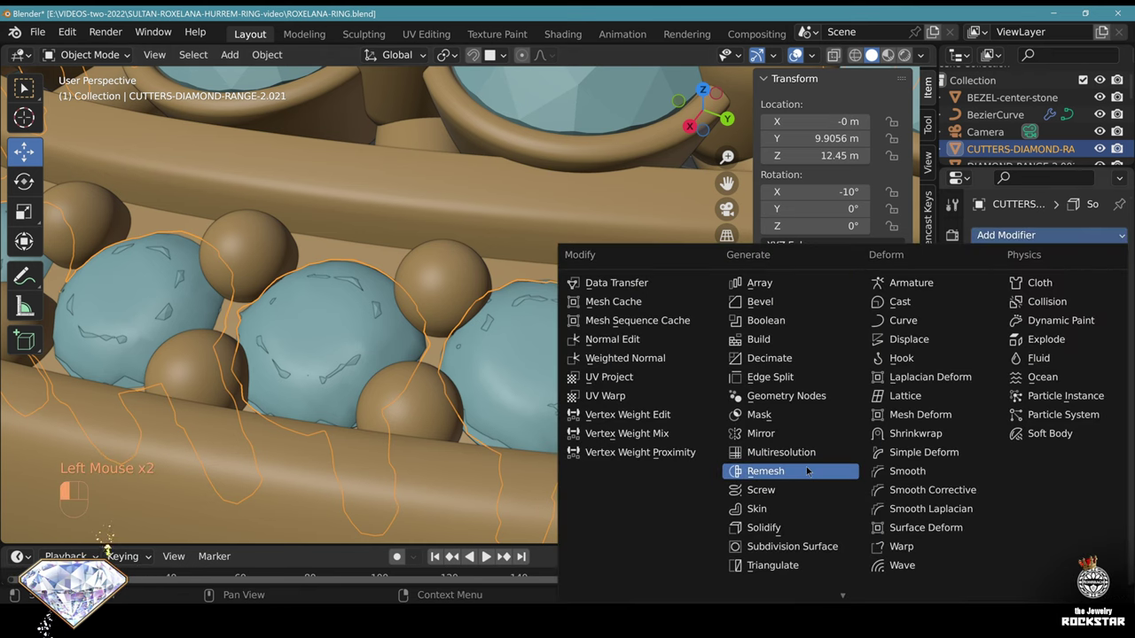
pyautogui.click(820, 540)
pyautogui.press('KP_Divide')
pyautogui.scroll(2, 532, 394)
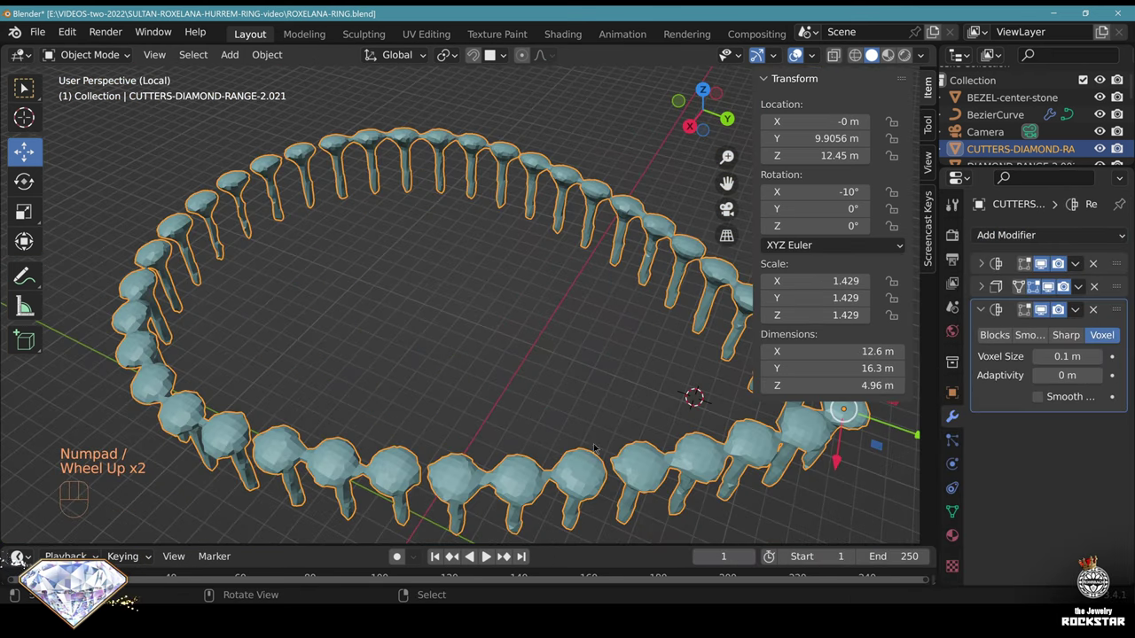
pyautogui.keyDown('shift'); pyautogui.moveTo(595, 448); pyautogui.dragTo(387, 285, button='middle'); pyautogui.keyUp('shift')
pyautogui.scroll(2, 387, 285)
pyautogui.click(1067, 357)
pyautogui.write('0.06')
pyautogui.press('Return')
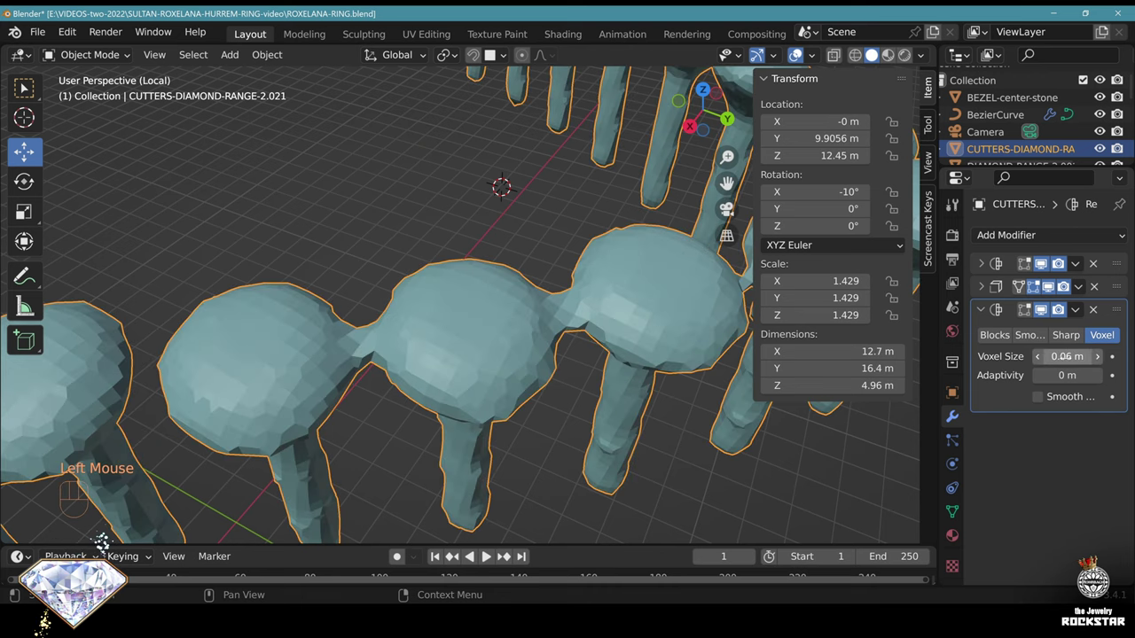
# Refine the second Remesh modifier to a 0.03 m voxel size with smooth shading and return to the full scene
pyautogui.click(1066, 356)
pyautogui.write('.03')
pyautogui.press('Return')
pyautogui.scroll(-3, 657, 398)
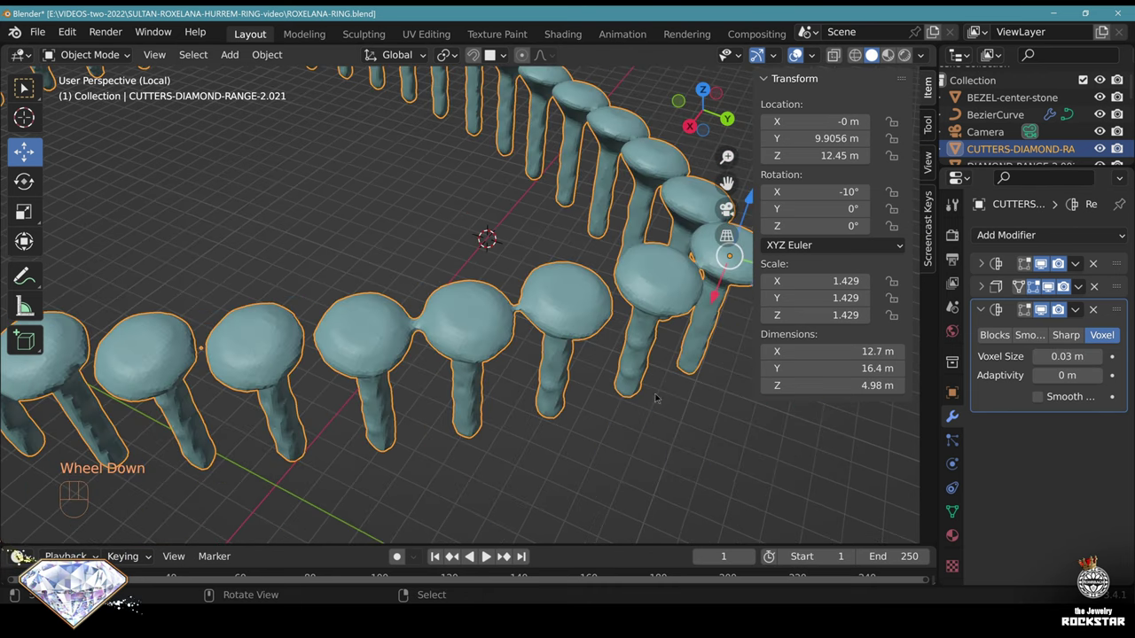
pyautogui.click(1037, 397)
pyautogui.scroll(1, 514, 349)
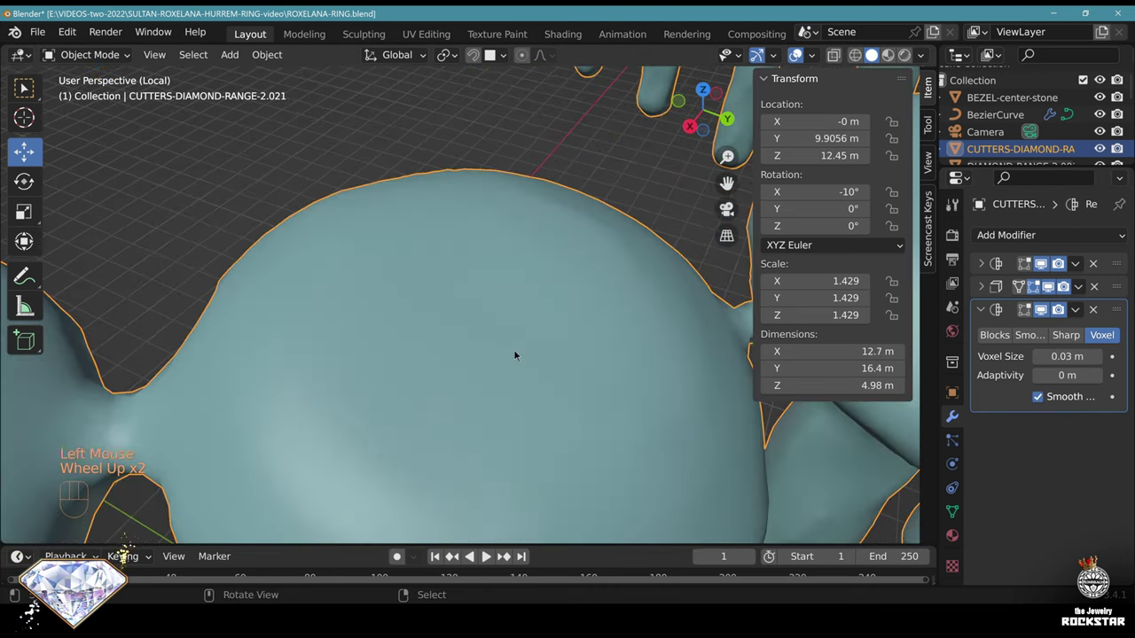
pyautogui.scroll(1, 513, 349)
pyautogui.scroll(-1, 338, 385)
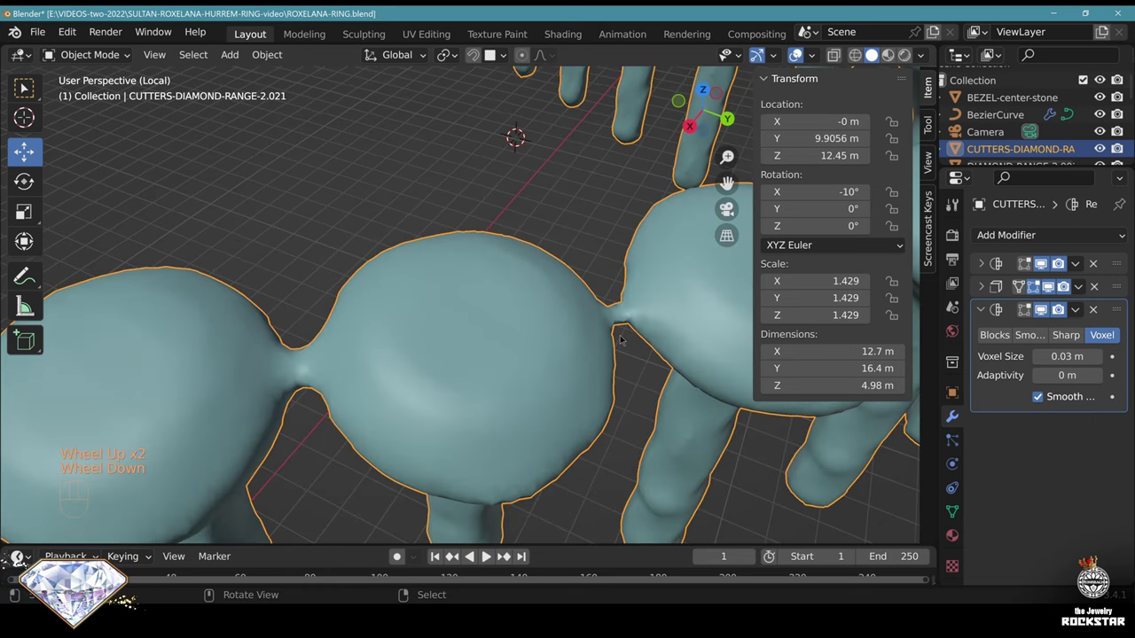
pyautogui.scroll(-4, 621, 339)
pyautogui.press('KP_Divide')
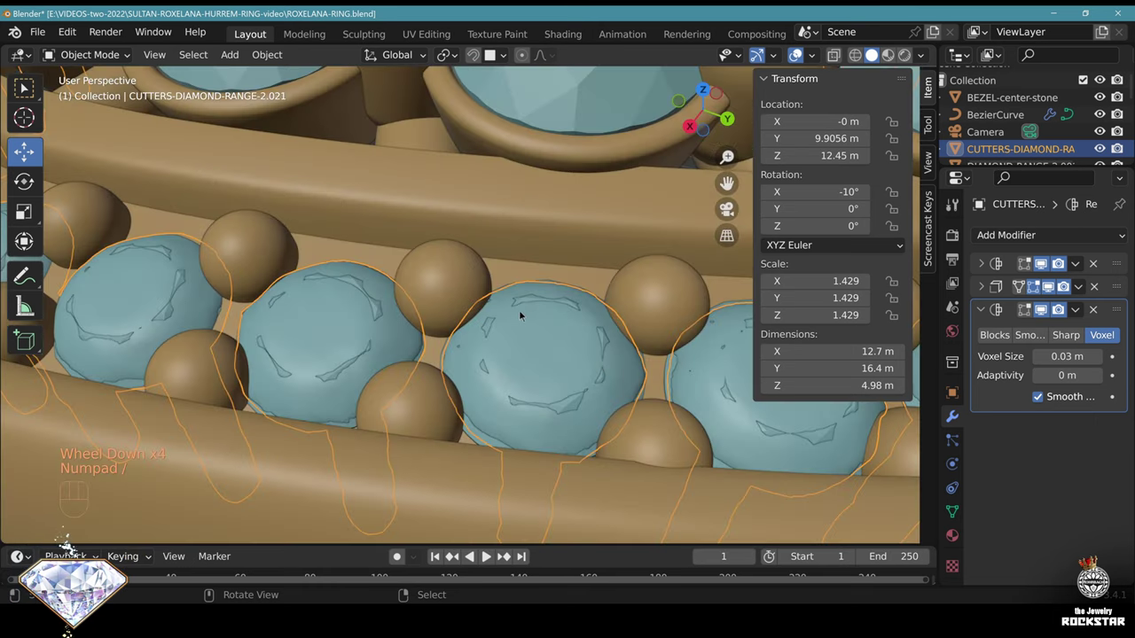
# Add a Boolean Difference modifier to RANGE-2-ground using CUTTERS-DIAMOND-RANGE-2.021 as the cutting object
pyautogui.rightClick(534, 268)
pyautogui.scroll(-2, 749, 204)
pyautogui.keyDown('shift'); pyautogui.moveTo(749, 204); pyautogui.dragTo(766, 250, button='middle'); pyautogui.keyUp('shift')
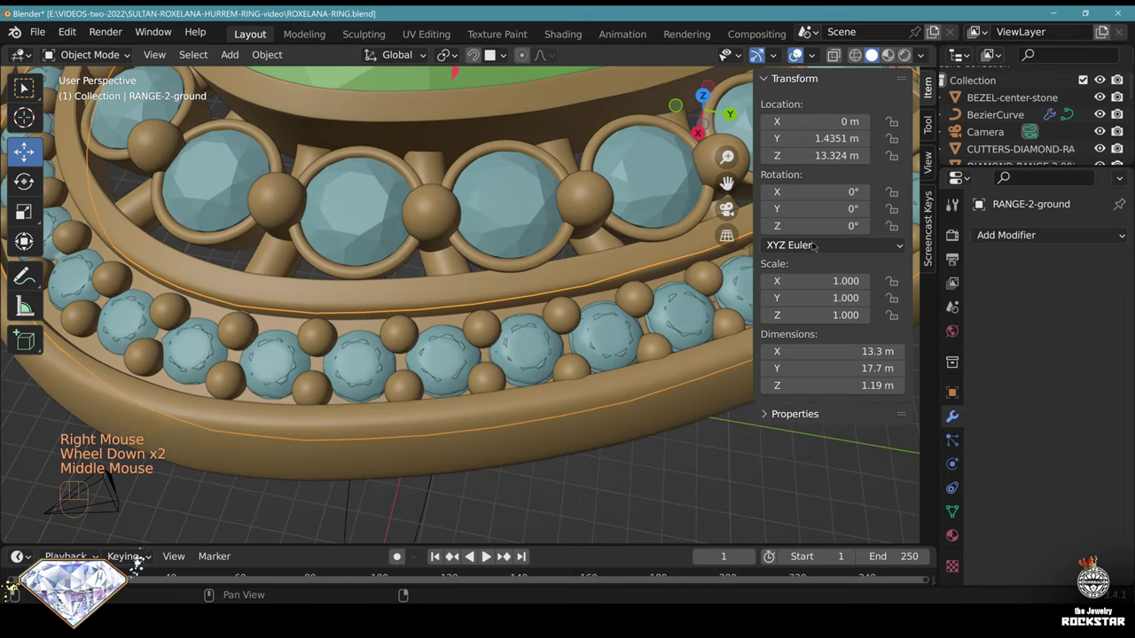
pyautogui.click(1005, 235)
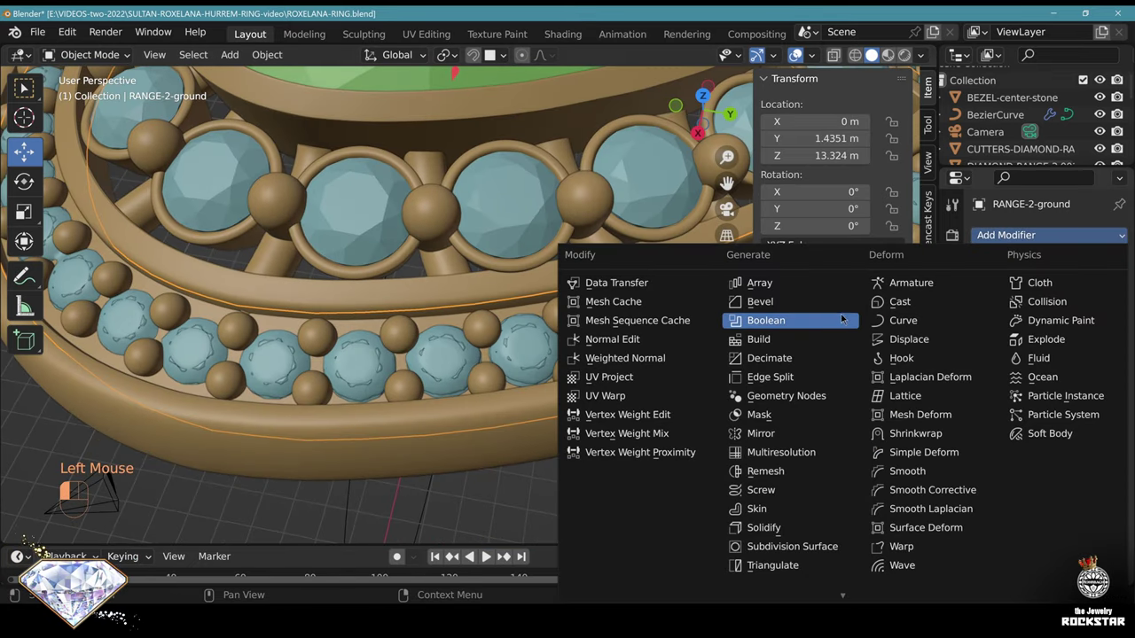
pyautogui.click(842, 320)
pyautogui.click(1056, 332)
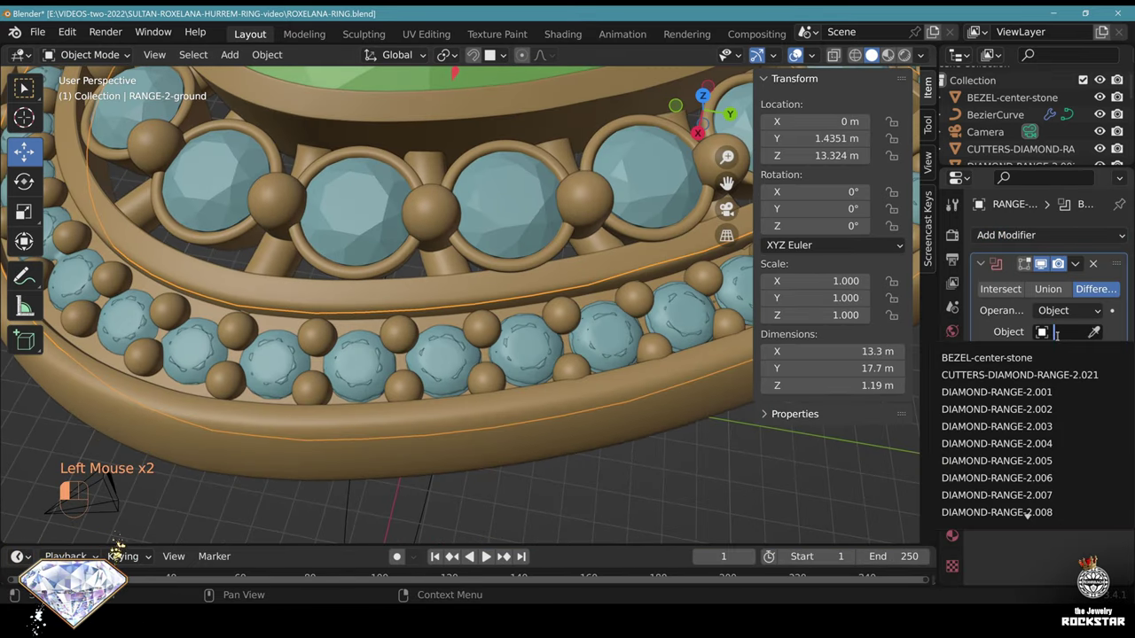
pyautogui.click(1019, 375)
# Isolate RANGE-2-ground and examine the seats cut for the diamonds around the whole row
pyautogui.scroll(2, 559, 420)
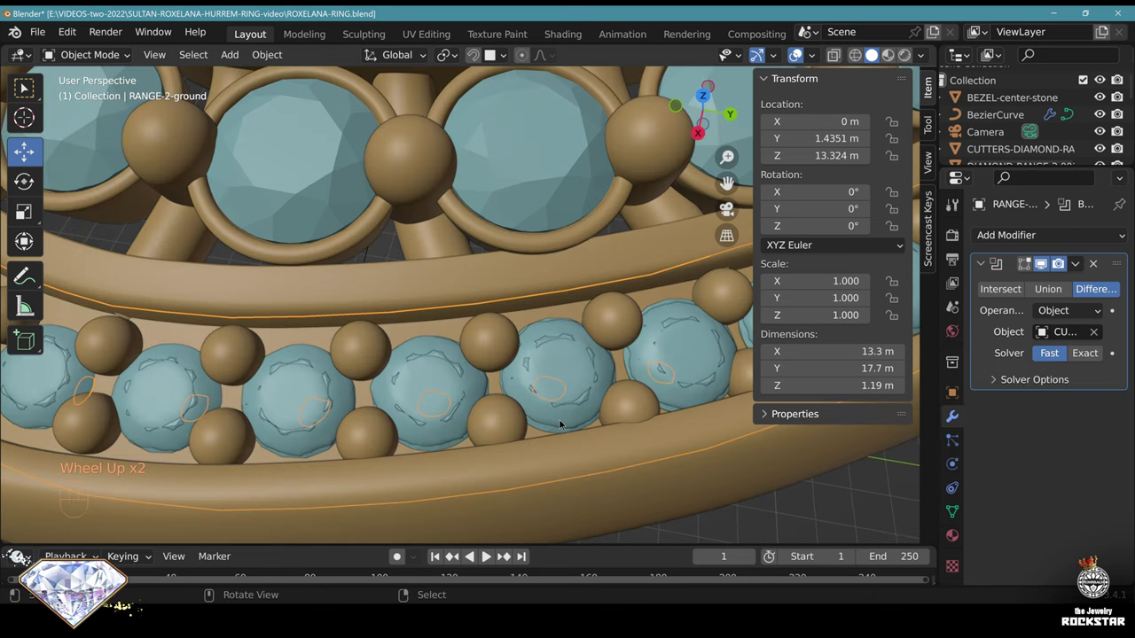
pyautogui.press('KP_Divide')
pyautogui.scroll(2, 525, 434)
pyautogui.moveTo(525, 435); pyautogui.dragTo(495, 388, button='middle')
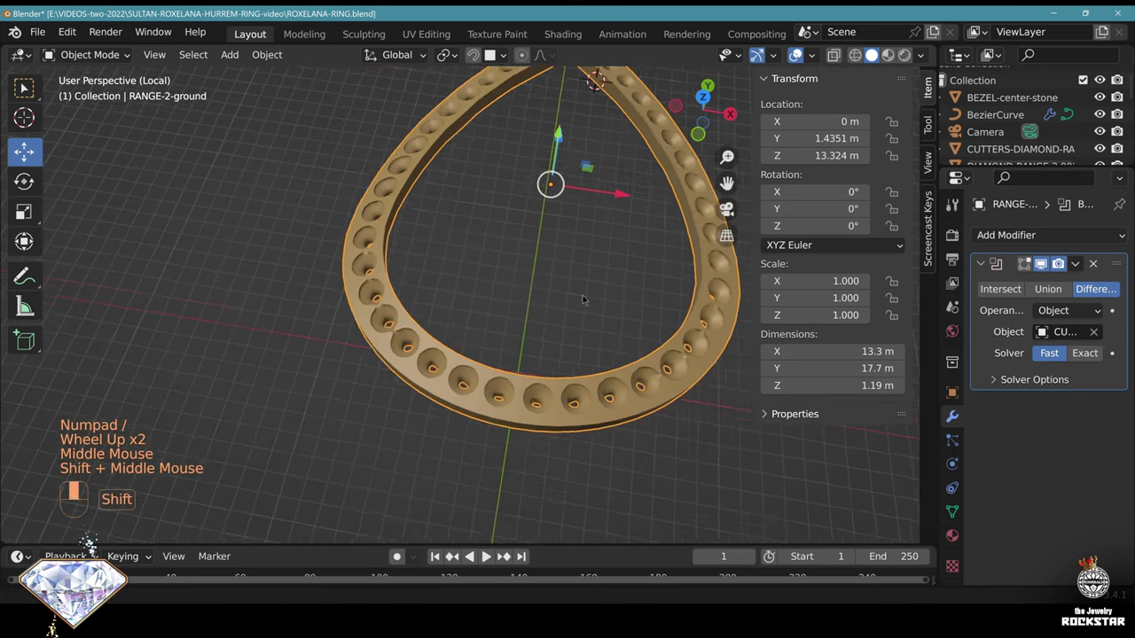
pyautogui.scroll(2, 495, 388)
pyautogui.scroll(-2, 495, 387)
pyautogui.keyDown('shift'); pyautogui.moveTo(580, 264); pyautogui.dragTo(532, 425, button='middle'); pyautogui.keyUp('shift')
pyautogui.moveTo(532, 426); pyautogui.dragTo(372, 421, button='middle')
pyautogui.scroll(2, 372, 421)
pyautogui.moveTo(372, 421)
pyautogui.keyDown('shift'); pyautogui.mouseDown(button='middle')
pyautogui.moveTo(405, 407)
pyautogui.moveTo(372, 404)
pyautogui.mouseUp(button='middle'); pyautogui.keyUp('shift')
pyautogui.scroll(4, 537, 347)
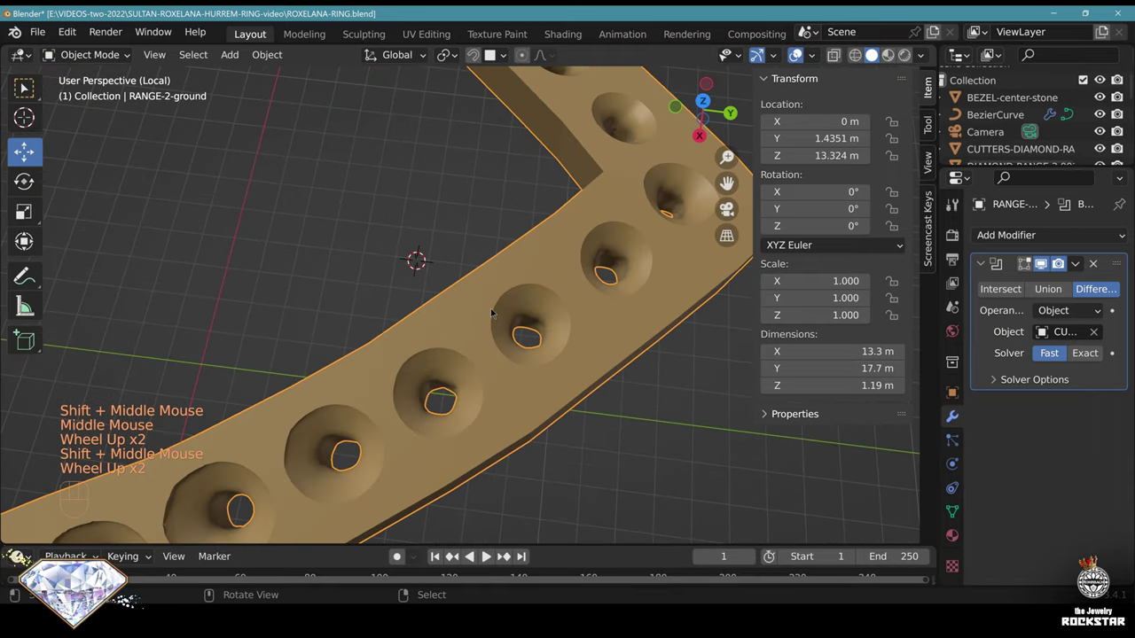
# Restore the full scene, hide the cutters object from the viewport and renders, and save the file
pyautogui.hotkey('ctrl', 's')
pyautogui.press('KP_Divide')
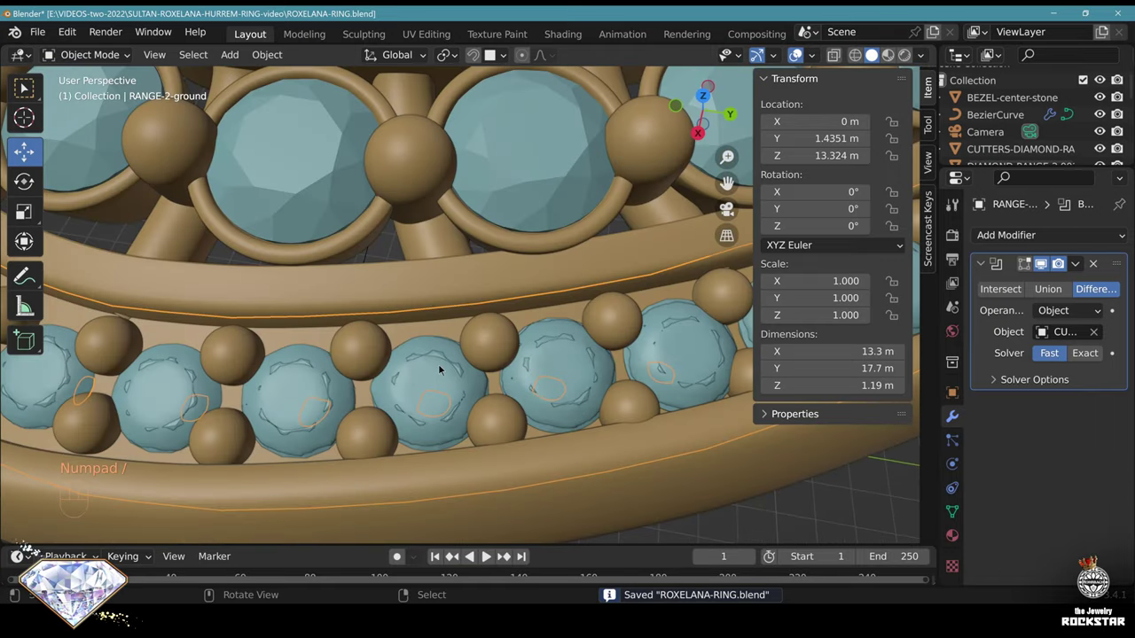
pyautogui.rightClick(439, 364)
pyautogui.press('h')
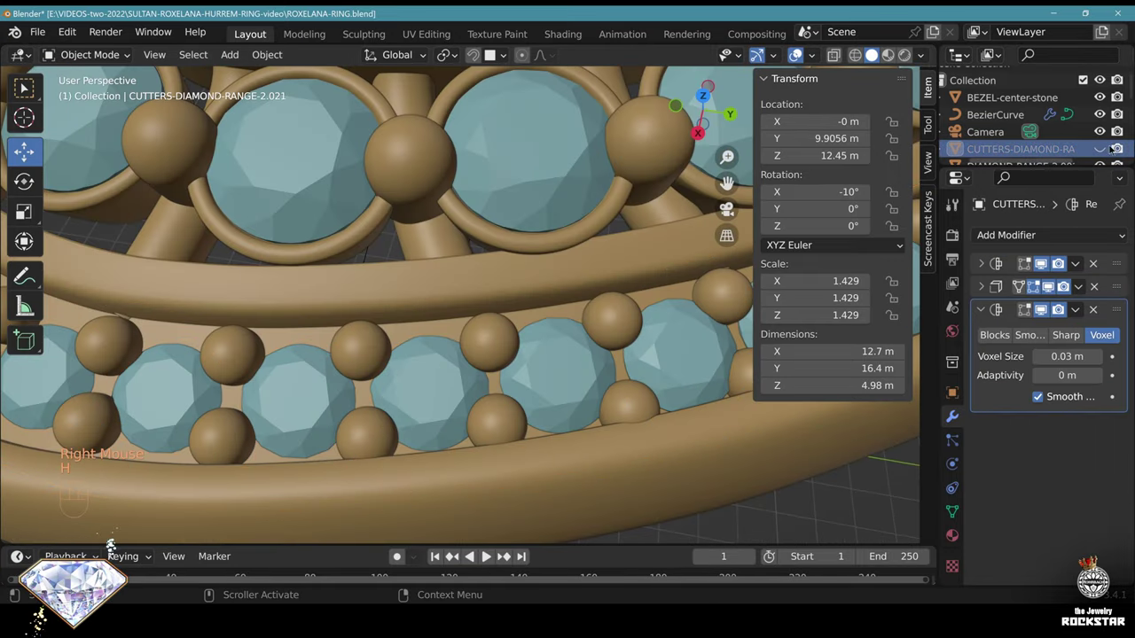
pyautogui.click(1119, 149)
pyautogui.moveTo(1058, 167); pyautogui.dragTo(1055, 283)
pyautogui.scroll(-2, 512, 355)
pyautogui.hotkey('ctrl', 's')
# Make the hidden SHELL-size object visible in the viewport, exclude it from renders and select it
pyautogui.moveTo(511, 355); pyautogui.dragTo(647, 390, button='middle')
pyautogui.scroll(-2, 647, 390)
pyautogui.keyDown('shift'); pyautogui.moveTo(647, 390); pyautogui.dragTo(621, 355, button='middle'); pyautogui.keyUp('shift')
pyautogui.moveTo(621, 354); pyautogui.dragTo(591, 329, button='middle')
pyautogui.scroll(1, 590, 329)
pyautogui.moveTo(1035, 275); pyautogui.dragTo(1034, 226, button='middle')
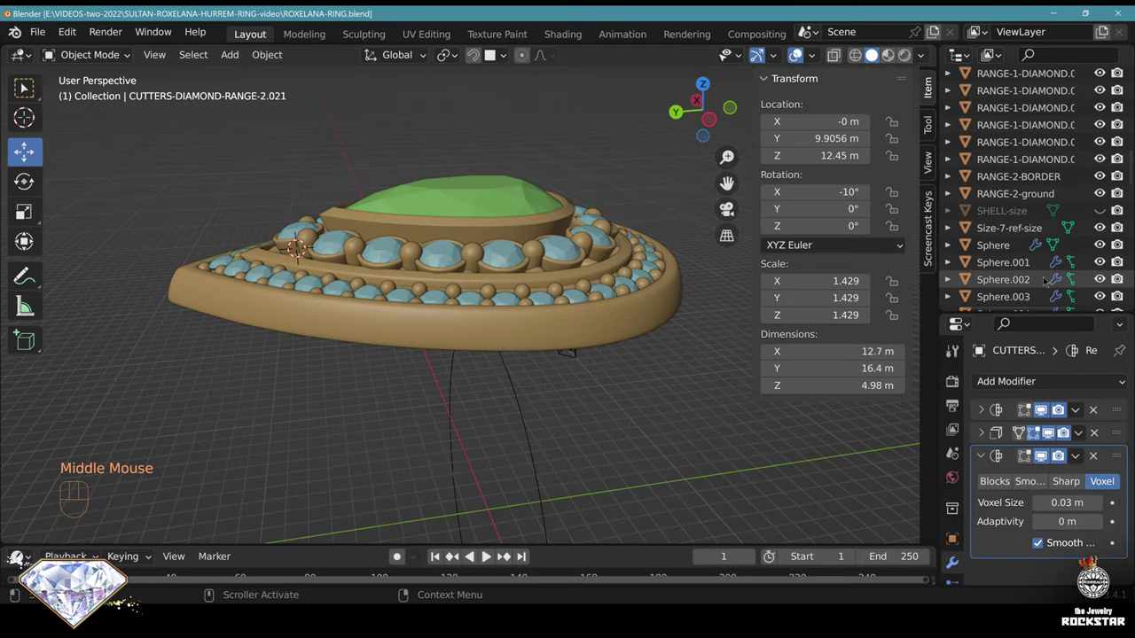
pyautogui.click(1099, 211)
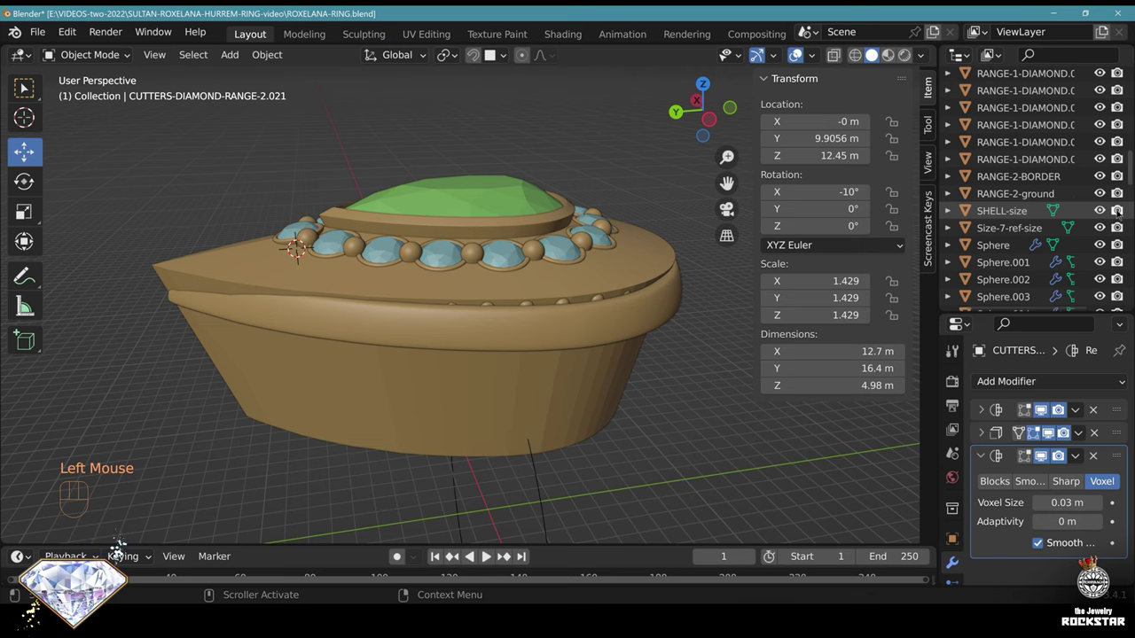
pyautogui.click(1117, 211)
pyautogui.rightClick(388, 282)
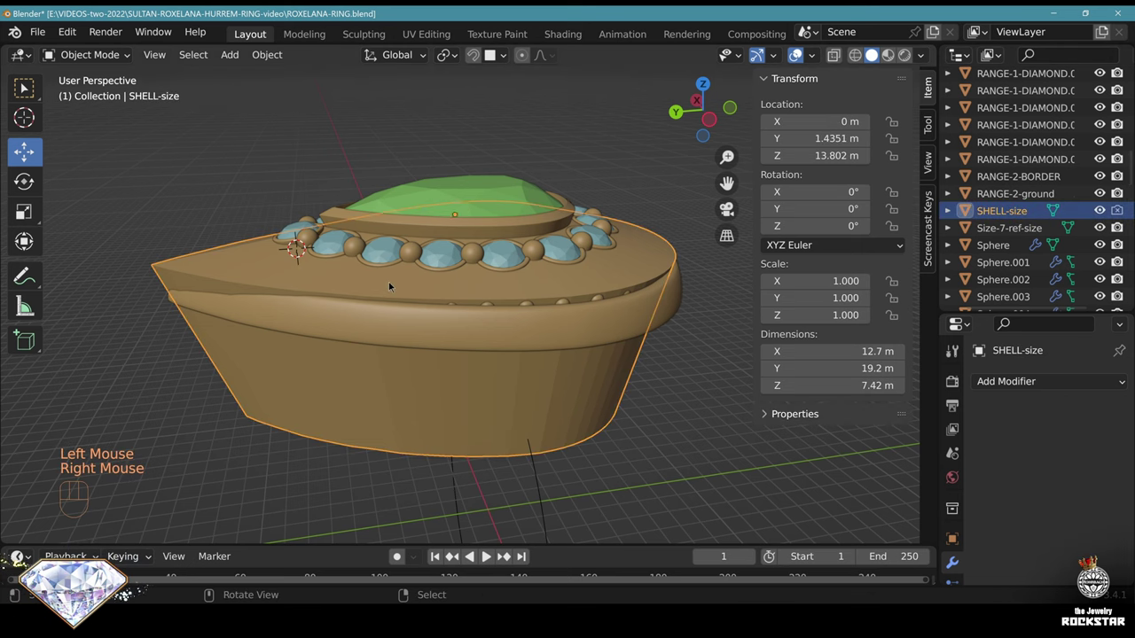
# Widen the SHELL-size object along X by a factor of about 1.136
pyautogui.moveTo(388, 282); pyautogui.dragTo(555, 170, button='middle')
pyautogui.press('s')
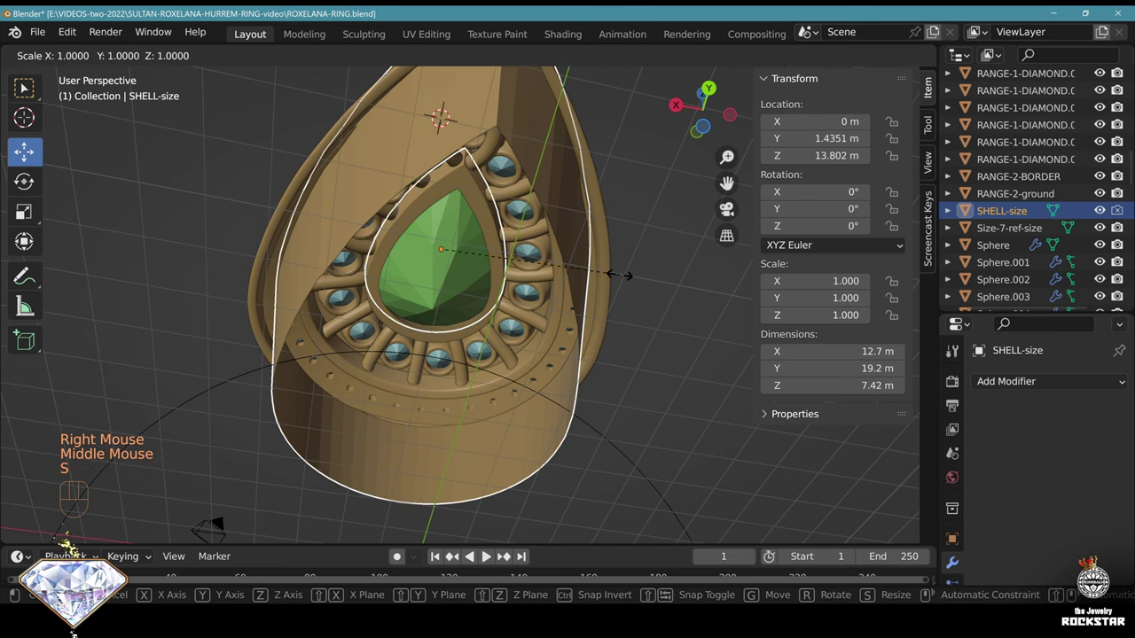
pyautogui.press('x')
pyautogui.click(645, 277)
# Scale SHELL-size along Y by about 1.043 and shift it about -0.19 m along Y
pyautogui.moveTo(594, 239); pyautogui.dragTo(350, 266, button='middle')
pyautogui.press('s')
pyautogui.press('y')
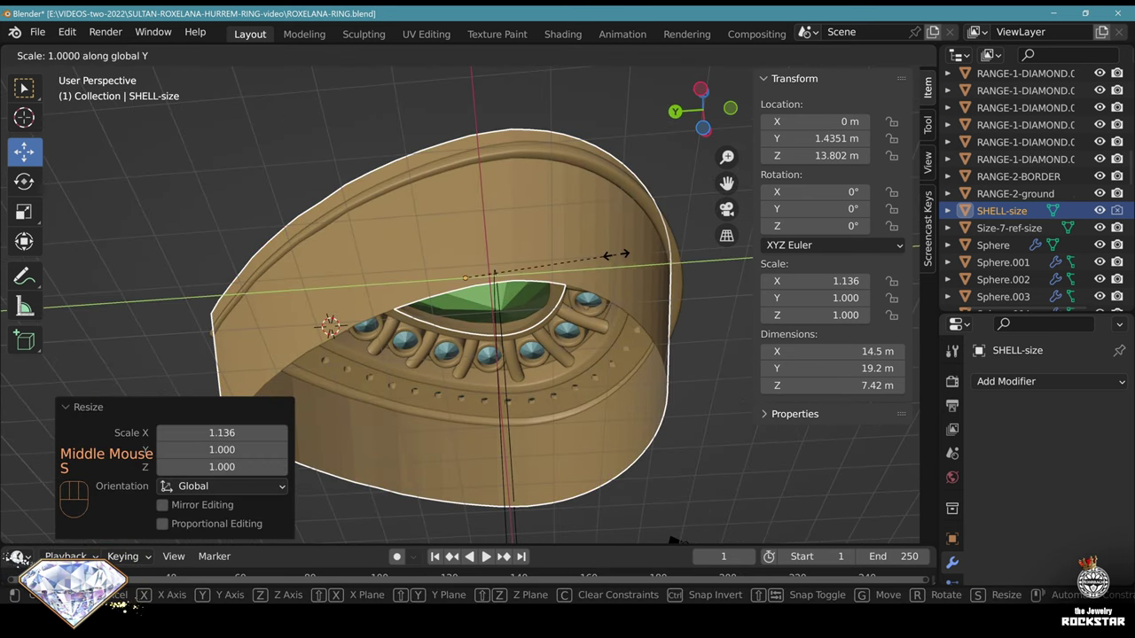
pyautogui.click(395, 284)
pyautogui.moveTo(394, 284); pyautogui.dragTo(408, 281)
# Fine-tune SHELL-size by scaling it about 0.987 along Y and 1.022 along X, and save the file
pyautogui.press('s')
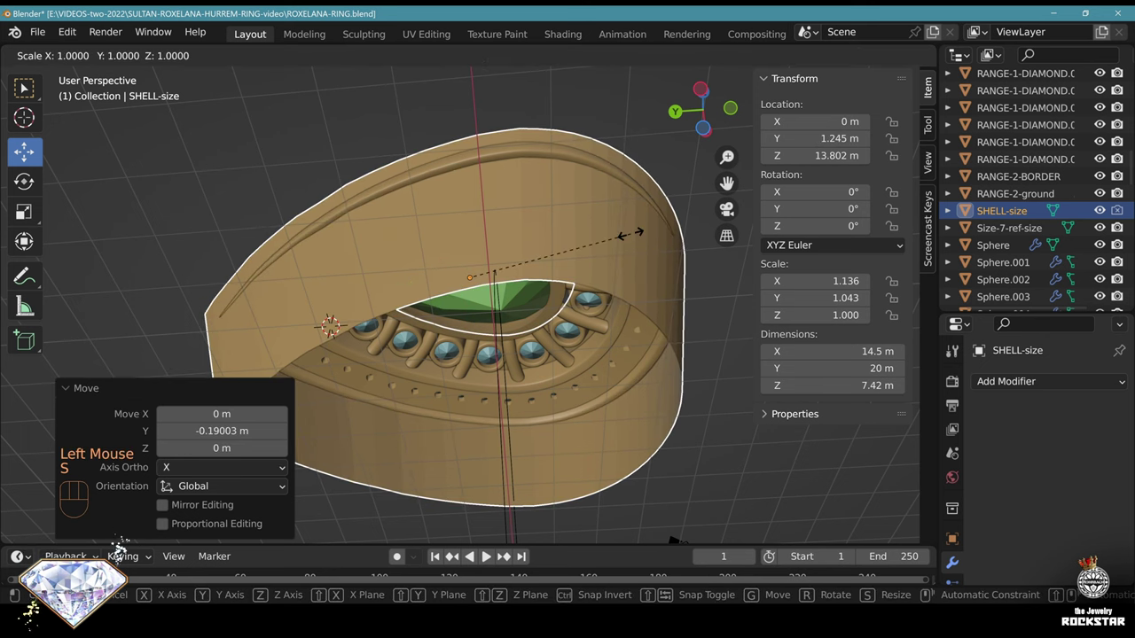
pyautogui.press('y')
pyautogui.click(630, 237)
pyautogui.press('s')
pyautogui.press('x')
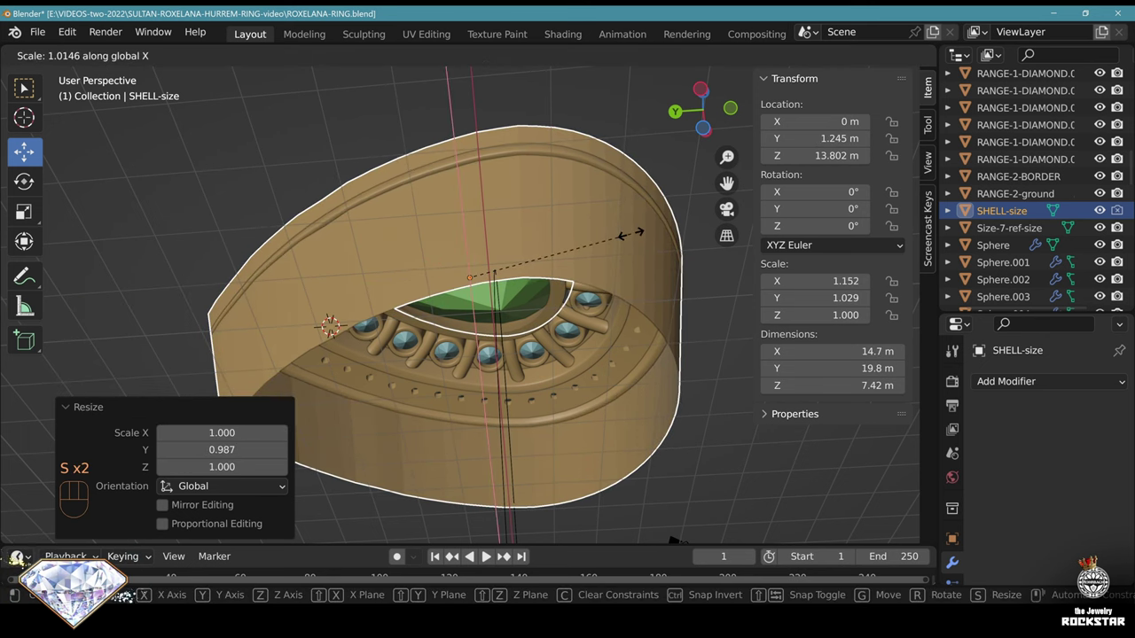
pyautogui.click(631, 232)
pyautogui.scroll(-2, 559, 240)
pyautogui.moveTo(560, 240); pyautogui.dragTo(513, 353, button='middle')
pyautogui.click(706, 110)
pyautogui.hotkey('ctrl', 's')
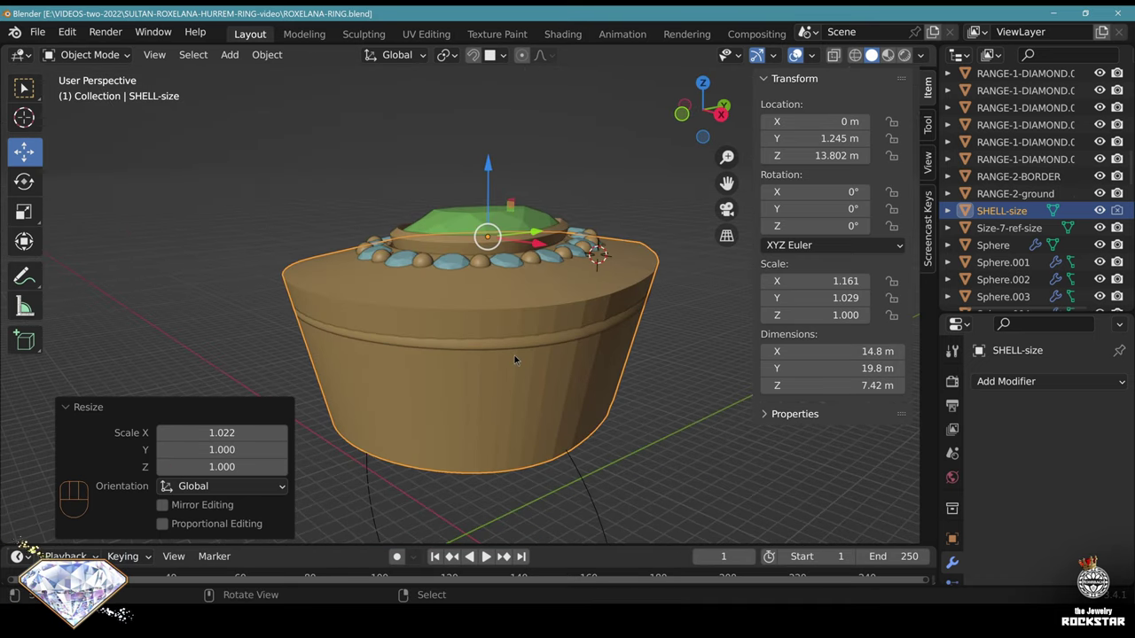
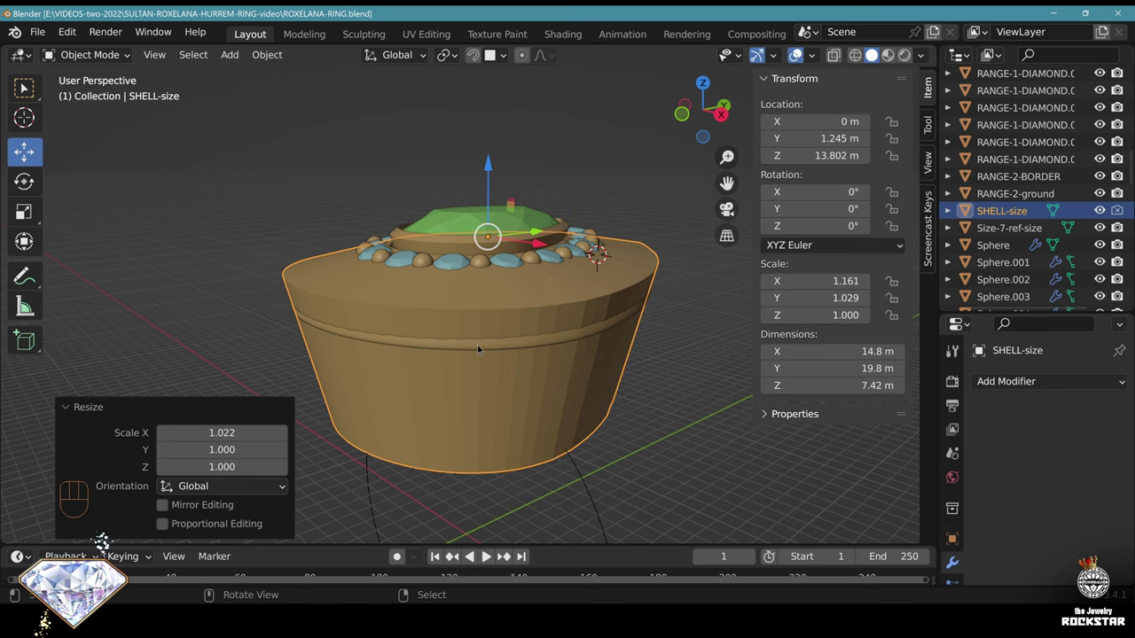
pyautogui.keyDown('shift'); pyautogui.moveTo(477, 345); pyautogui.dragTo(559, 241, button='middle'); pyautogui.keyUp('shift')
pyautogui.keyDown('shift'); pyautogui.scroll(-2, 558, 241); pyautogui.keyUp('shift')
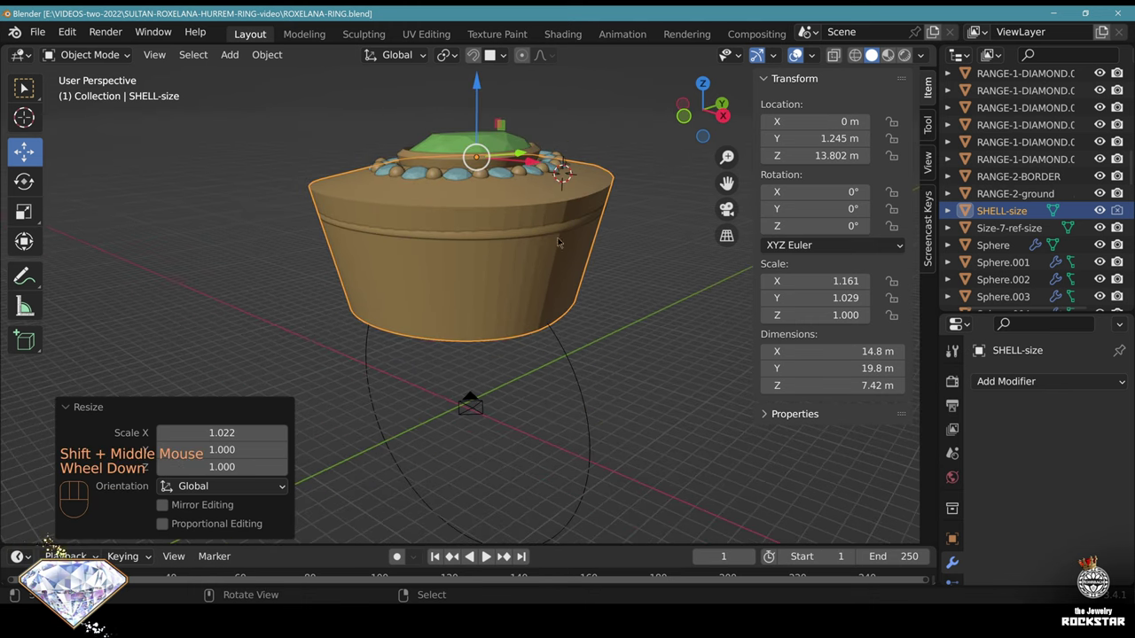
# In the front view, add a Bezier curve aligned to the view
pyautogui.click(683, 116)
pyautogui.click(230, 55)
pyautogui.moveTo(193, 89)
pyautogui.click(406, 88)
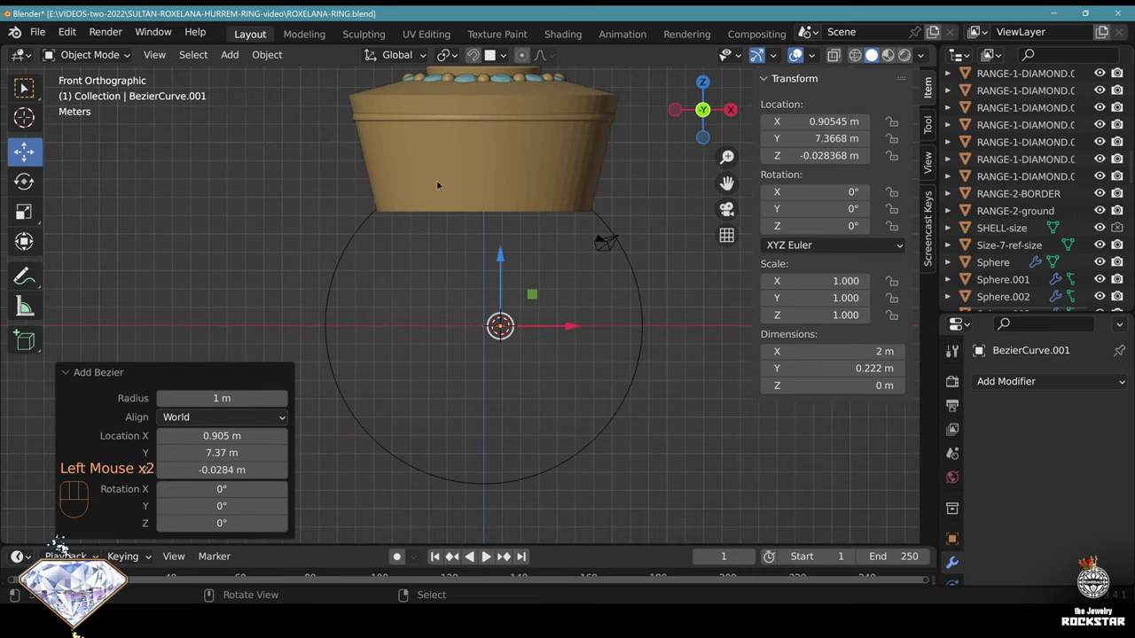
pyautogui.click(222, 417)
pyautogui.click(191, 456)
# Scale the new curve's points by about 9.08 and place one end inside the lower side of the SHELL-size body
pyautogui.press('Tab')
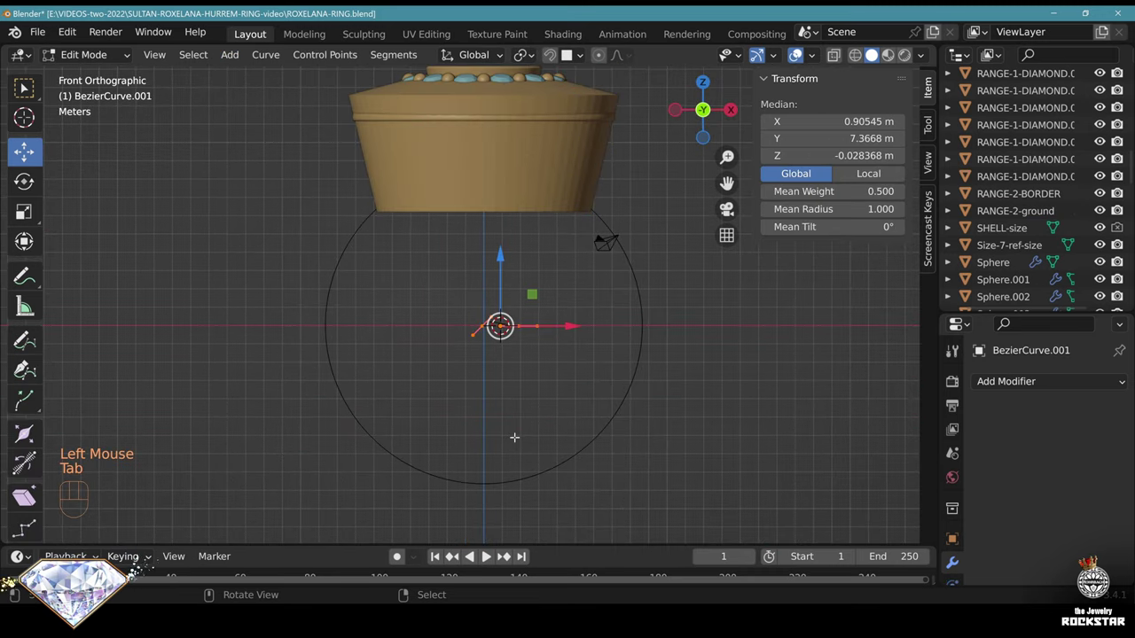
pyautogui.press('s')
pyautogui.click(36, 356)
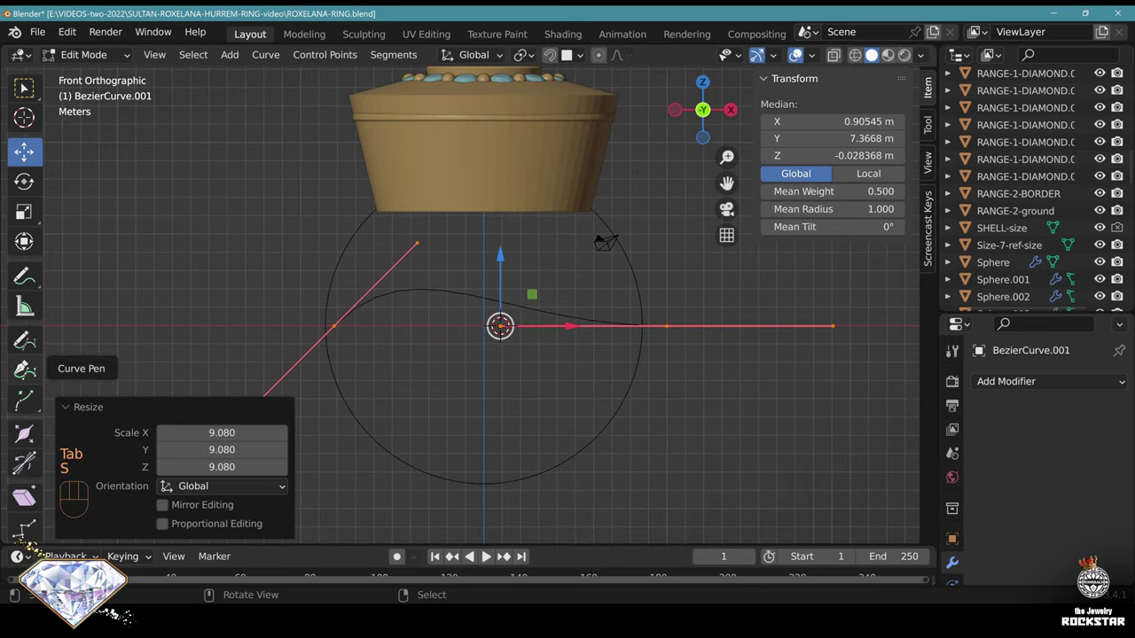
pyautogui.rightClick(334, 327)
pyautogui.press('g')
pyautogui.click(589, 201)
# Move the curve's other end point just below the ring-size circle and adjust its handle so the curve follows the circle
pyautogui.rightClick(659, 109)
pyautogui.press('g')
pyautogui.rightClick(350, 500)
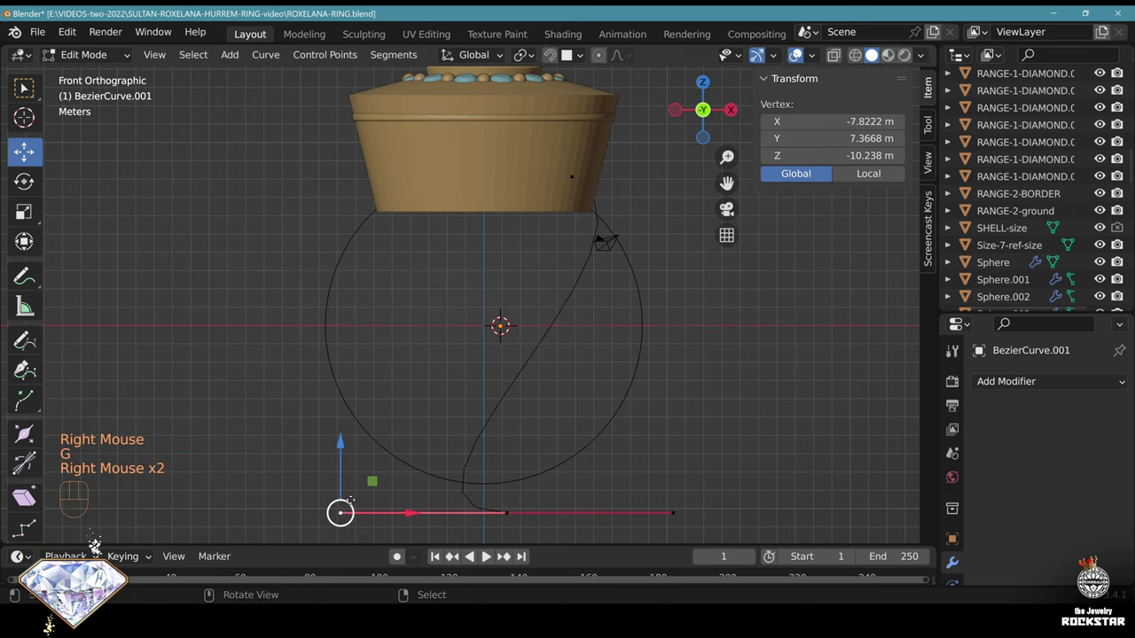
pyautogui.press('g')
pyautogui.click(664, 461)
pyautogui.rightClick(505, 509)
pyautogui.press('g')
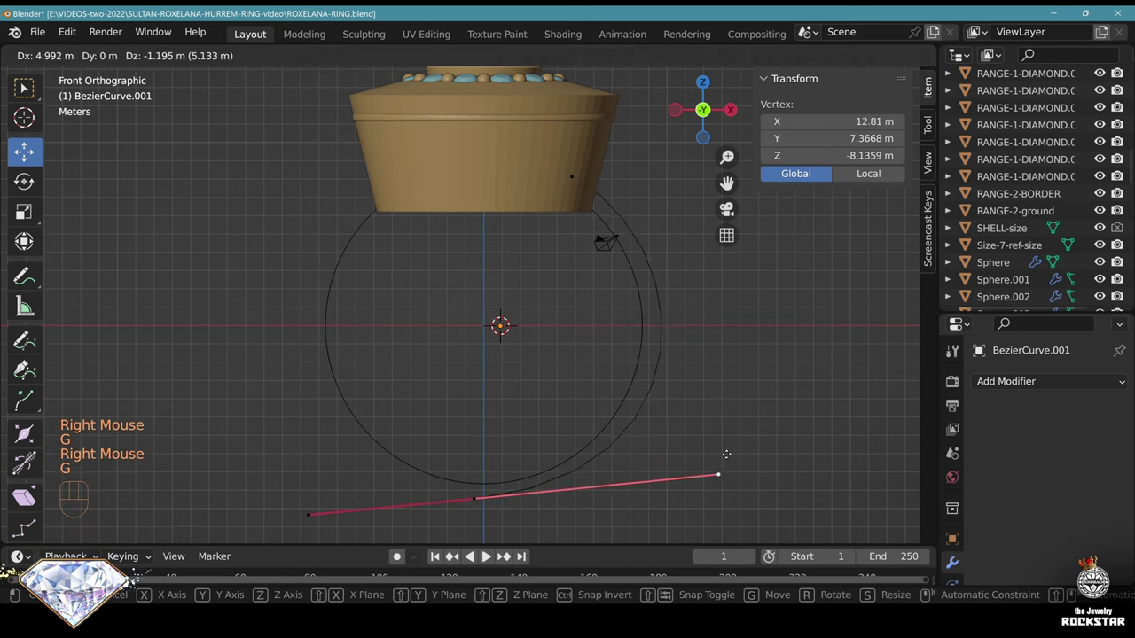
pyautogui.click(714, 479)
# Move the upper end point's outer handle about 1.66 m along X and -1.03 m along Z to round the curve
pyautogui.rightClick(570, 168)
pyautogui.rightClick(694, 223)
pyautogui.press('g')
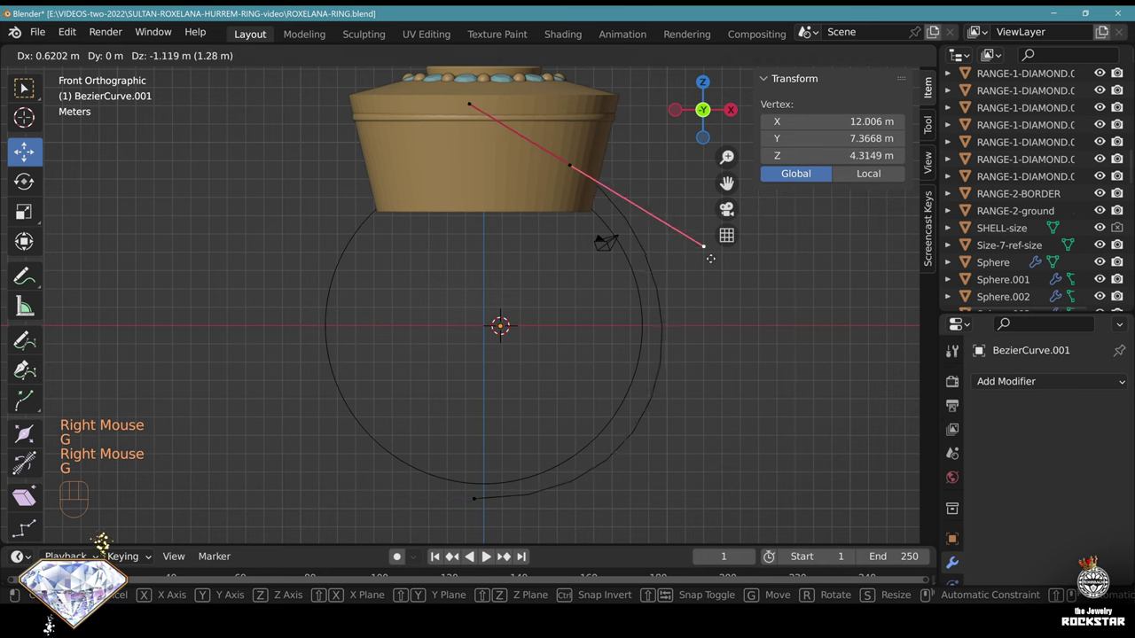
pyautogui.click(726, 256)
# Set the curve's preview resolution to 45 and save the file
pyautogui.scroll(-6, 953, 496)
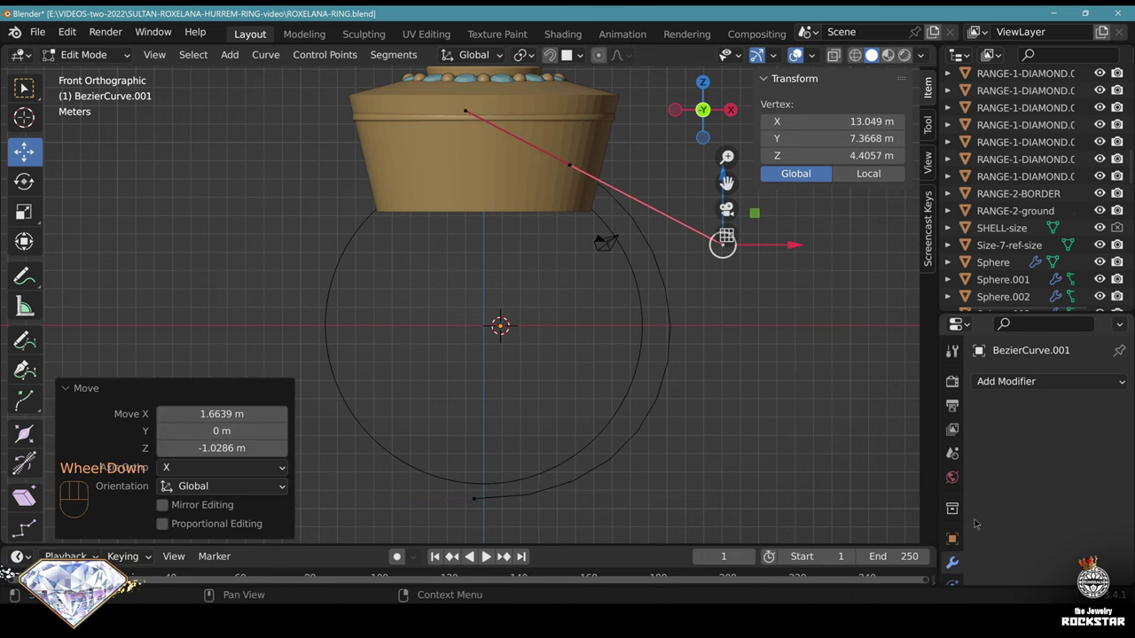
pyautogui.click(952, 539)
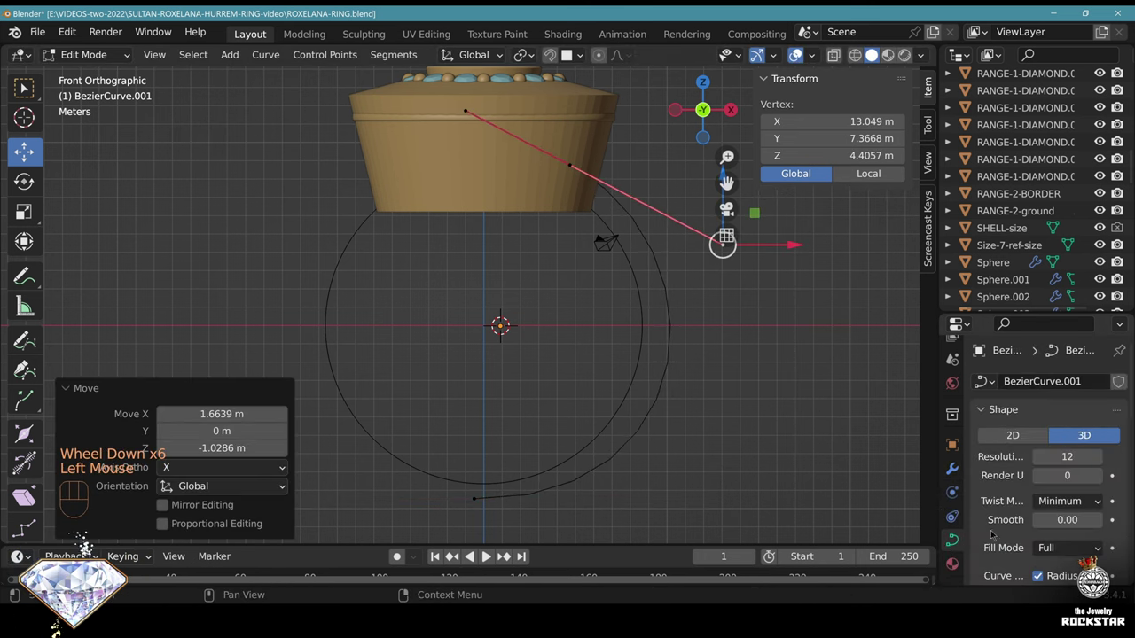
pyautogui.click(1083, 456)
pyautogui.write('45')
pyautogui.press('Return')
pyautogui.press('Tab')
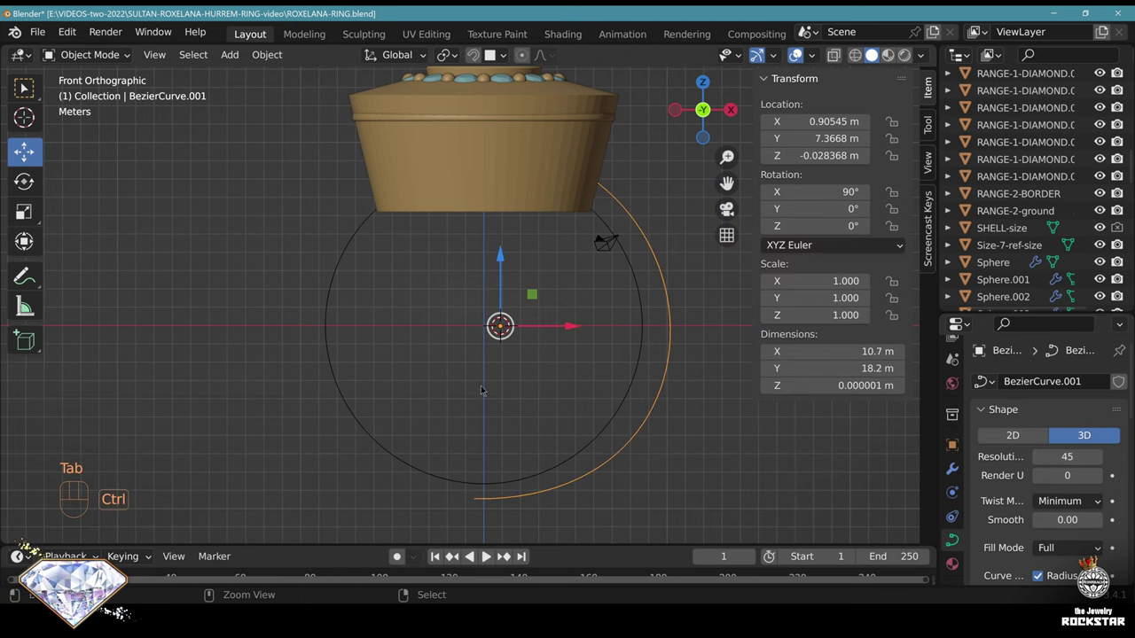
pyautogui.hotkey('ctrl', 's')
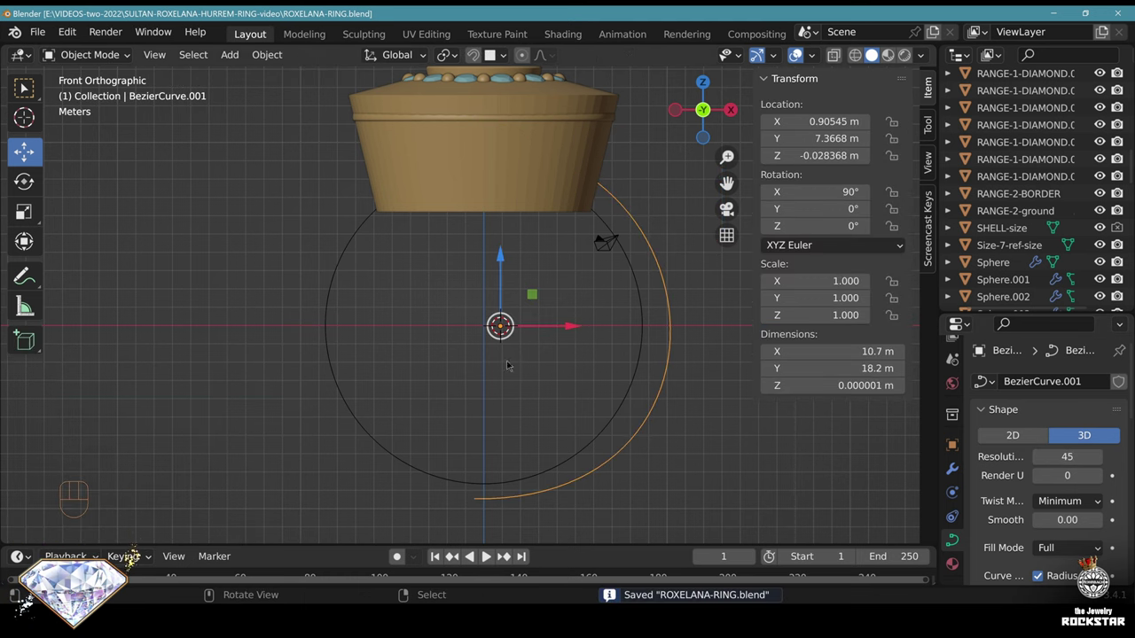
# In the top view, add a Bezier circle beyond the pear tip and set its X location to 0 m
pyautogui.click(703, 82)
pyautogui.scroll(2, 428, 133)
pyautogui.keyDown('shift'); pyautogui.moveTo(426, 133); pyautogui.dragTo(444, 417, button='middle'); pyautogui.keyUp('shift')
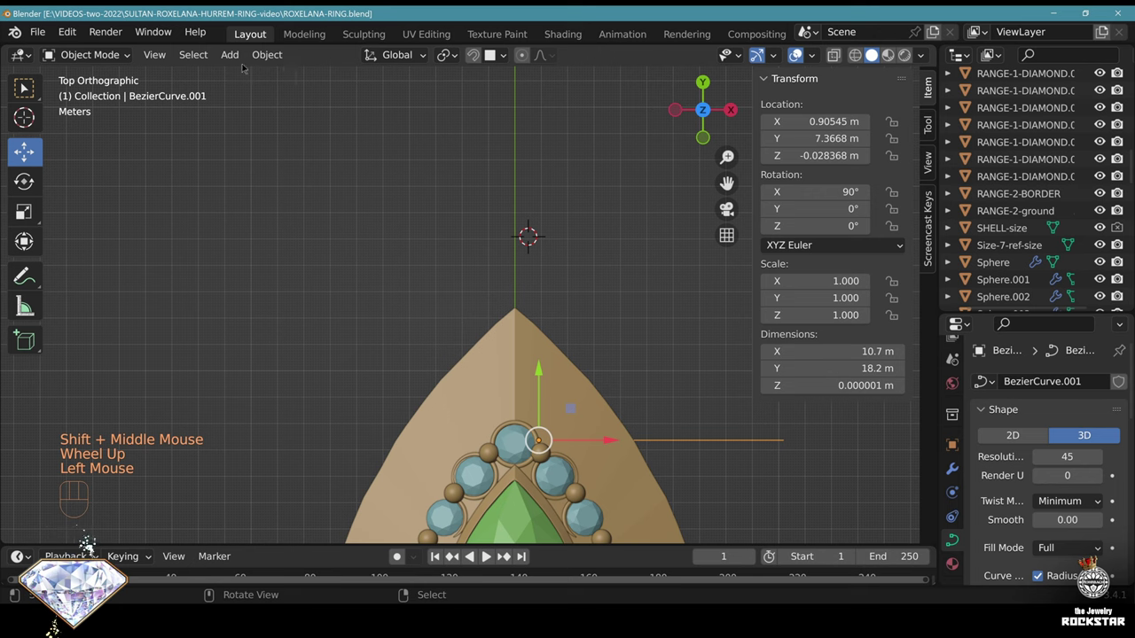
pyautogui.click(230, 54)
pyautogui.moveTo(257, 91)
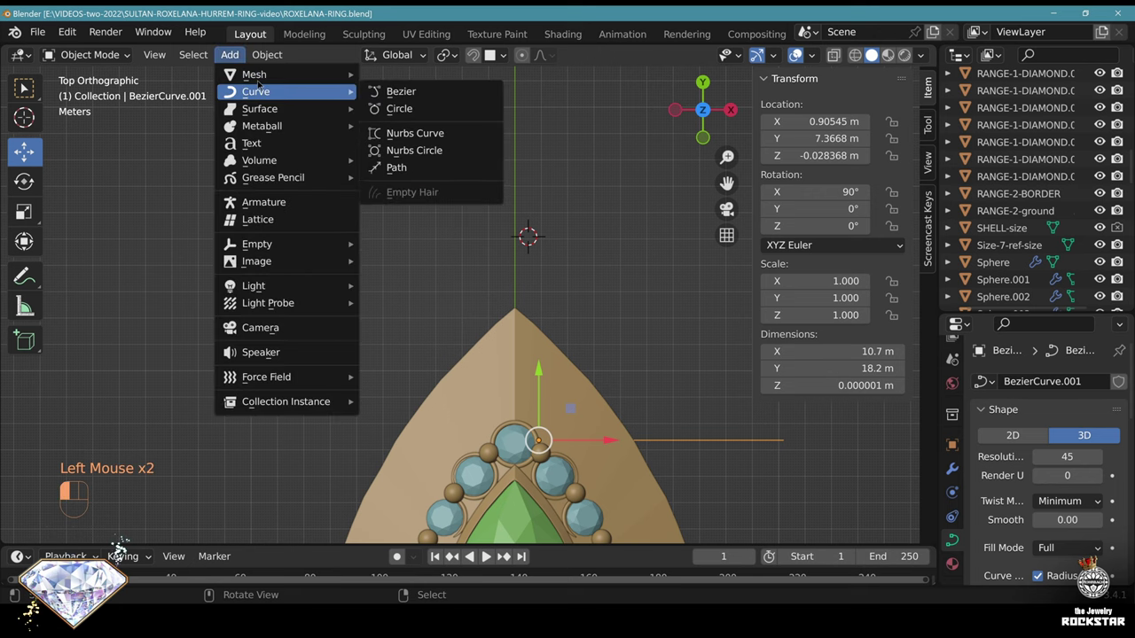
pyautogui.click(401, 109)
pyautogui.click(824, 121)
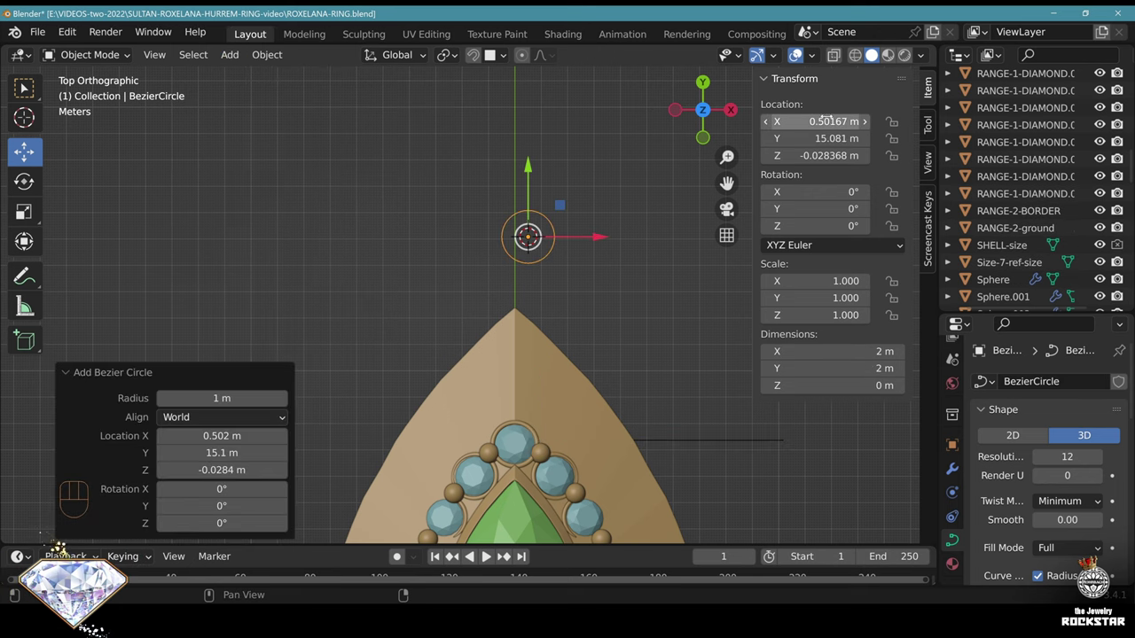
pyautogui.write('0')
pyautogui.press('Return')
# Move the Bezier circle's lowest control point up along Y past the centre to form a concave underside
pyautogui.scroll(2, 606, 235)
pyautogui.press('Tab')
pyautogui.keyDown('shift'); pyautogui.moveTo(606, 235); pyautogui.dragTo(514, 327, button='middle'); pyautogui.keyUp('shift')
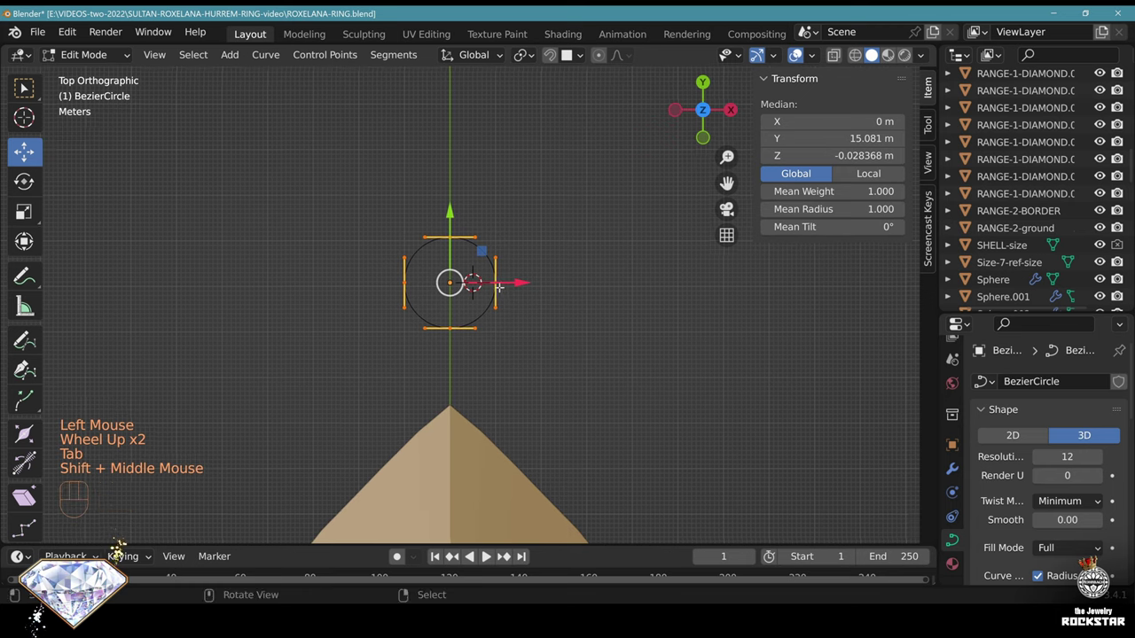
pyautogui.scroll(1, 474, 328)
pyautogui.rightClick(443, 333)
pyautogui.moveTo(443, 259); pyautogui.dragTo(444, 263)
pyautogui.moveTo(457, 210); pyautogui.dragTo(459, 184)
pyautogui.scroll(2, 466, 265)
pyautogui.keyDown('shift'); pyautogui.moveTo(465, 265); pyautogui.dragTo(512, 294, button='middle'); pyautogui.keyUp('shift')
pyautogui.scroll(1, 515, 292)
pyautogui.moveTo(462, 206); pyautogui.dragTo(463, 197)
# Spread the profile's two side points apart along X, and subdivide the segments joining them to the inner centre point
pyautogui.rightClick(329, 317)
pyautogui.keyDown('shift'); pyautogui.rightClick(600, 314); pyautogui.keyUp('shift')
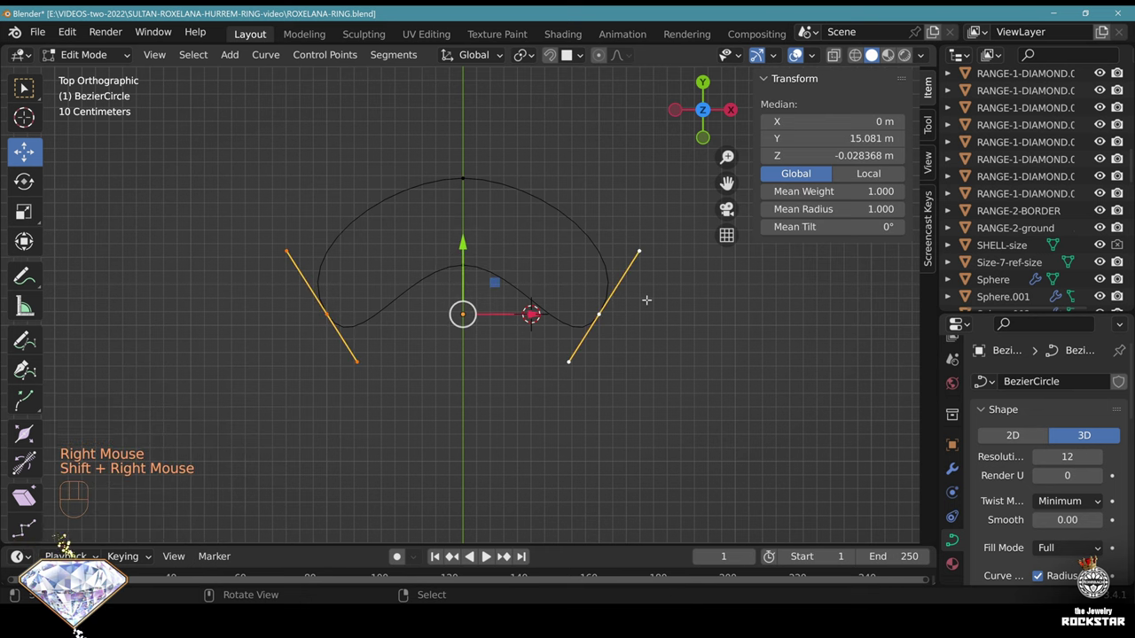
pyautogui.press('s')
pyautogui.press('x')
pyautogui.click(723, 299)
pyautogui.keyDown('shift'); pyautogui.rightClick(446, 262); pyautogui.keyUp('shift')
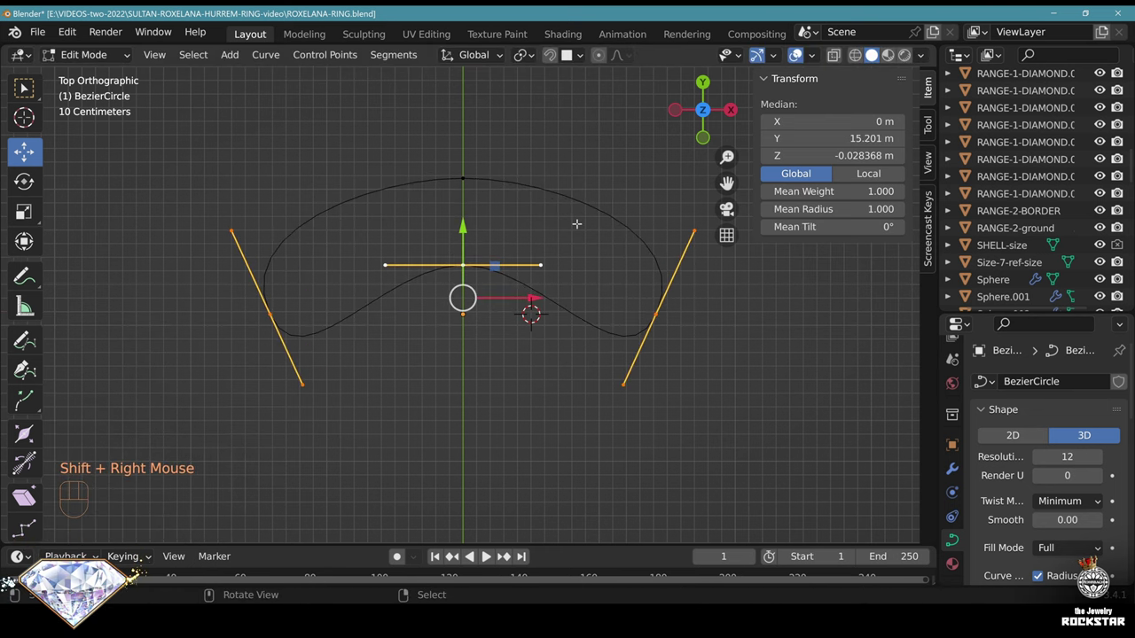
pyautogui.press('w')
pyautogui.click(514, 137)
# Rotate the control point on the inner arch's negative X side by -70°
pyautogui.rightClick(349, 315)
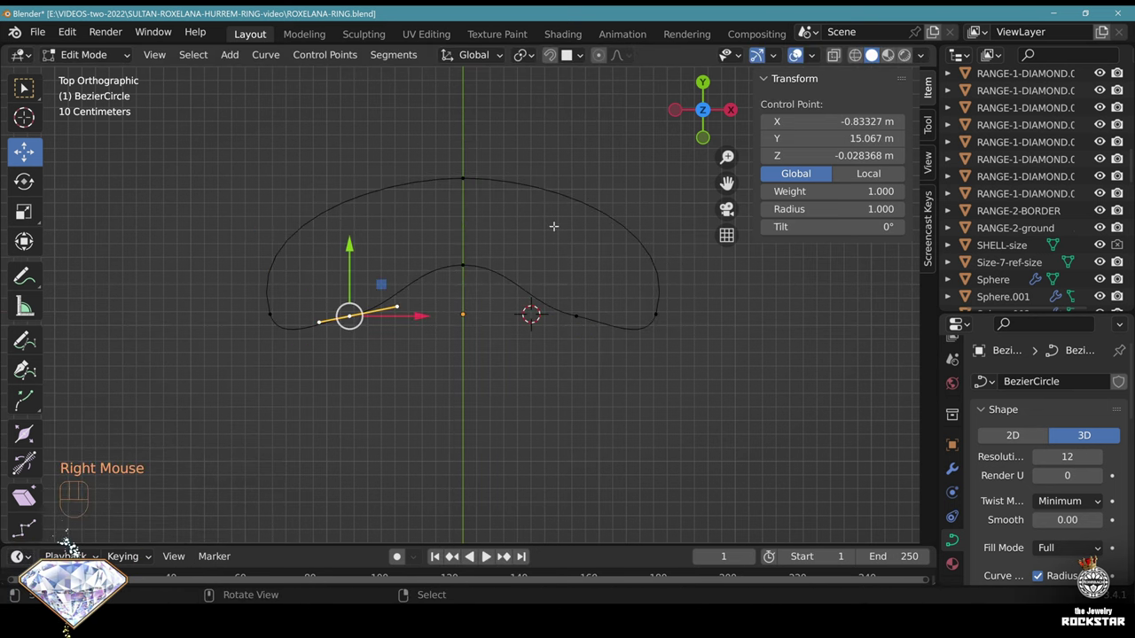
pyautogui.press('r')
pyautogui.click(328, 219)
pyautogui.click(225, 450)
pyautogui.write('--70')
pyautogui.press('Return')
# Rotate the control point on the inner arch's positive X side by 70°
pyautogui.rightClick(577, 316)
pyautogui.press('r')
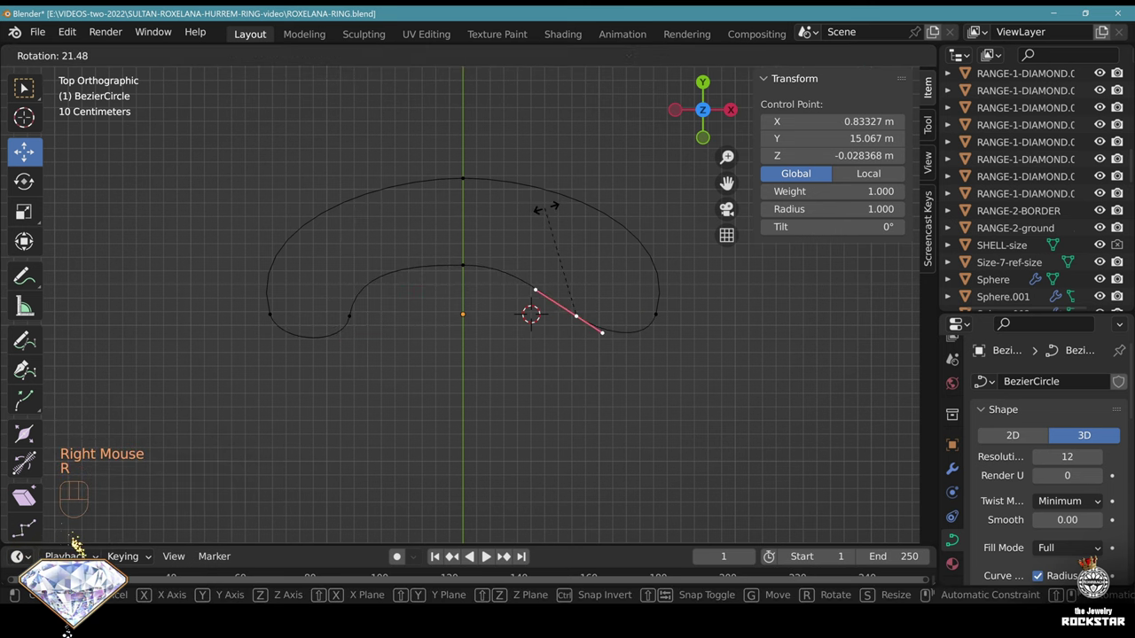
pyautogui.click(614, 237)
pyautogui.click(198, 449)
pyautogui.write('70')
pyautogui.press('Return')
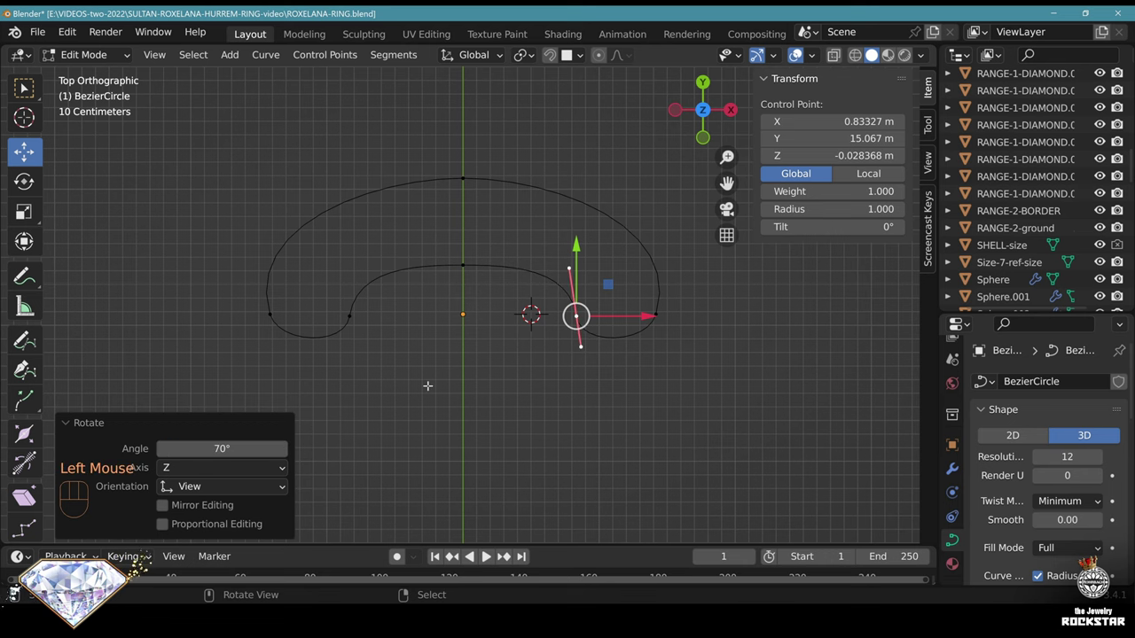
# Scale the inner arch's three control points together to about three quarters of their size
pyautogui.rightClick(350, 317)
pyautogui.keyDown('shift'); pyautogui.rightClick(463, 265); pyautogui.keyUp('shift')
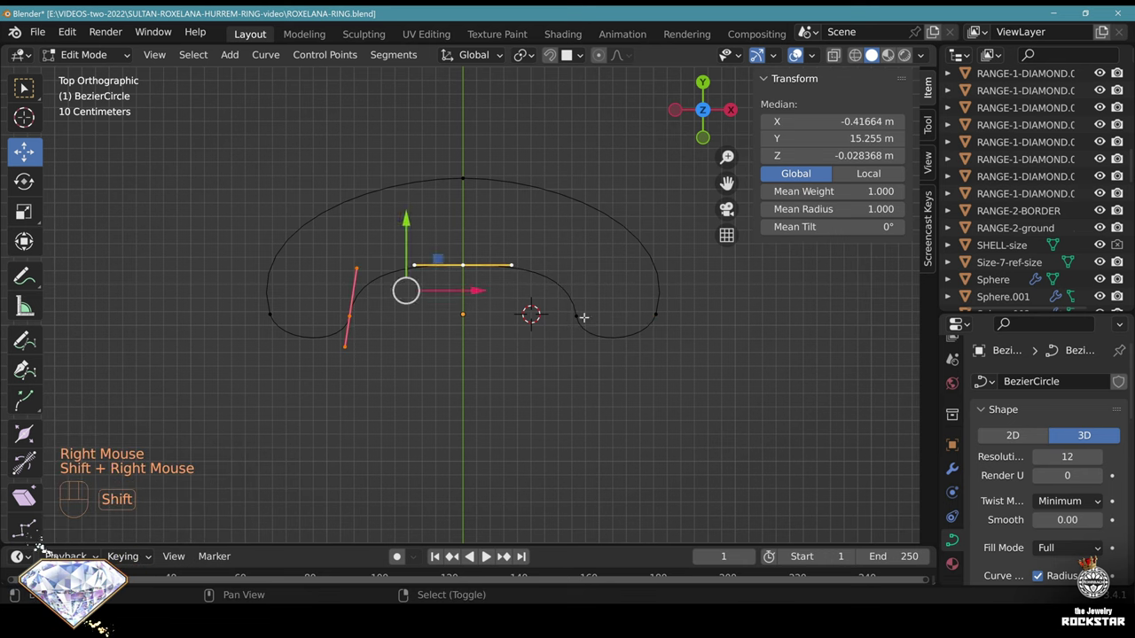
pyautogui.keyDown('shift'); pyautogui.rightClick(576, 315); pyautogui.keyUp('shift')
pyautogui.press('s')
pyautogui.click(670, 337)
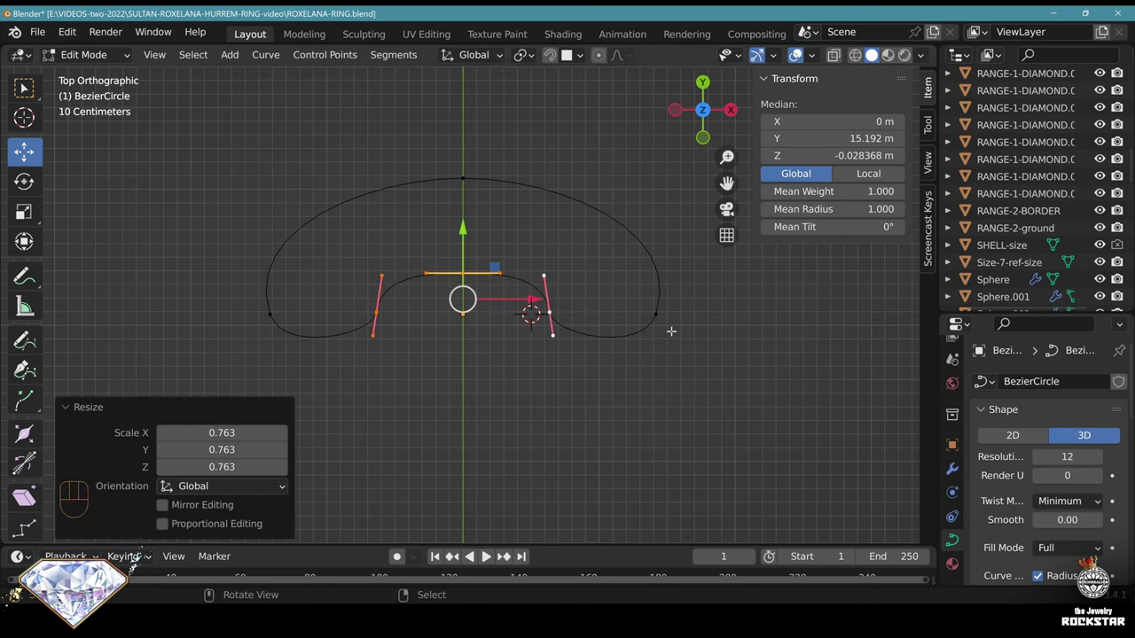
pyautogui.press('Tab')
pyautogui.press('Tab')
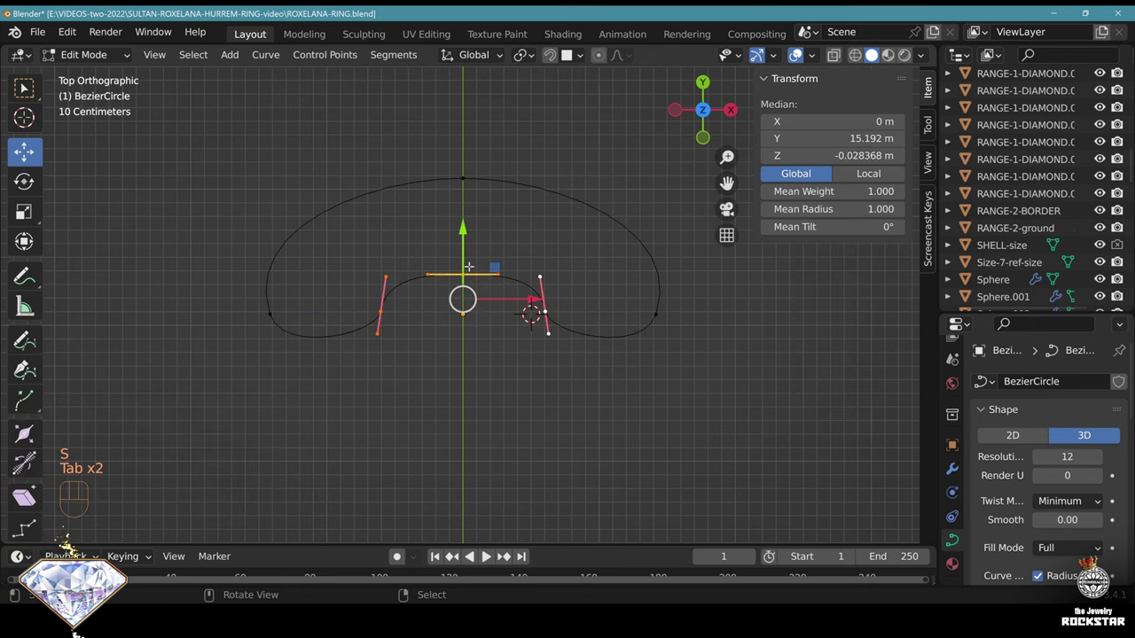
# Move the profile's inner centre point and outermost point together about 0.2 m up along Y
pyautogui.rightClick(462, 274)
pyautogui.keyDown('shift'); pyautogui.rightClick(463, 178); pyautogui.keyUp('shift')
pyautogui.moveTo(478, 167); pyautogui.dragTo(477, 140)
pyautogui.press('Tab')
pyautogui.press('Tab')
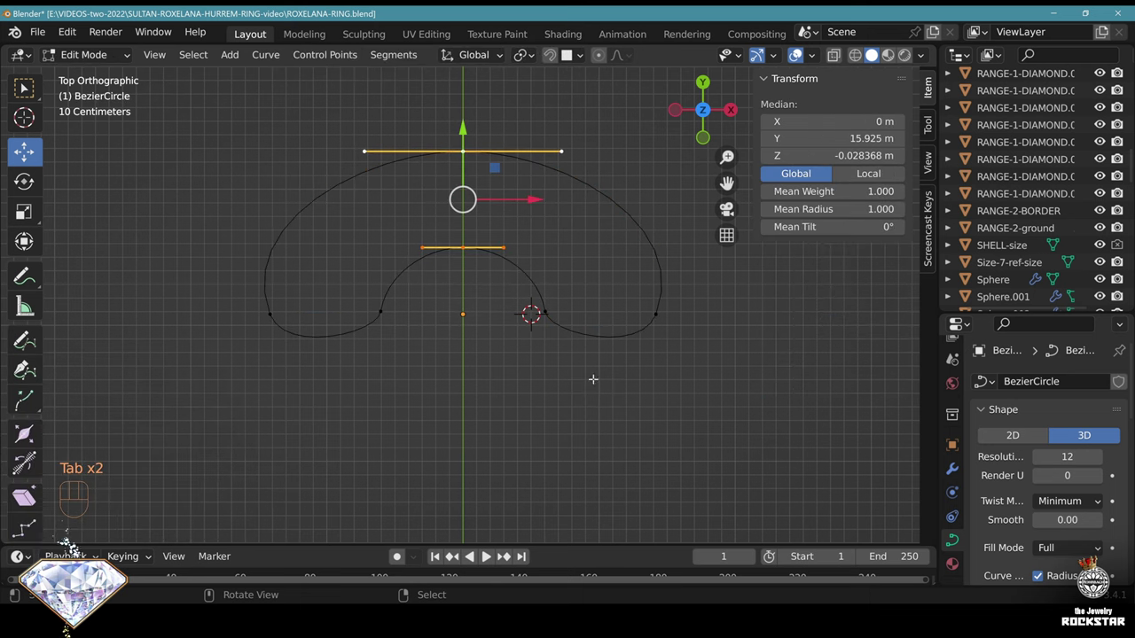
# Scale the handles of the profile's outermost point by about 1.16 and save the file
pyautogui.rightClick(463, 164)
pyautogui.press('s')
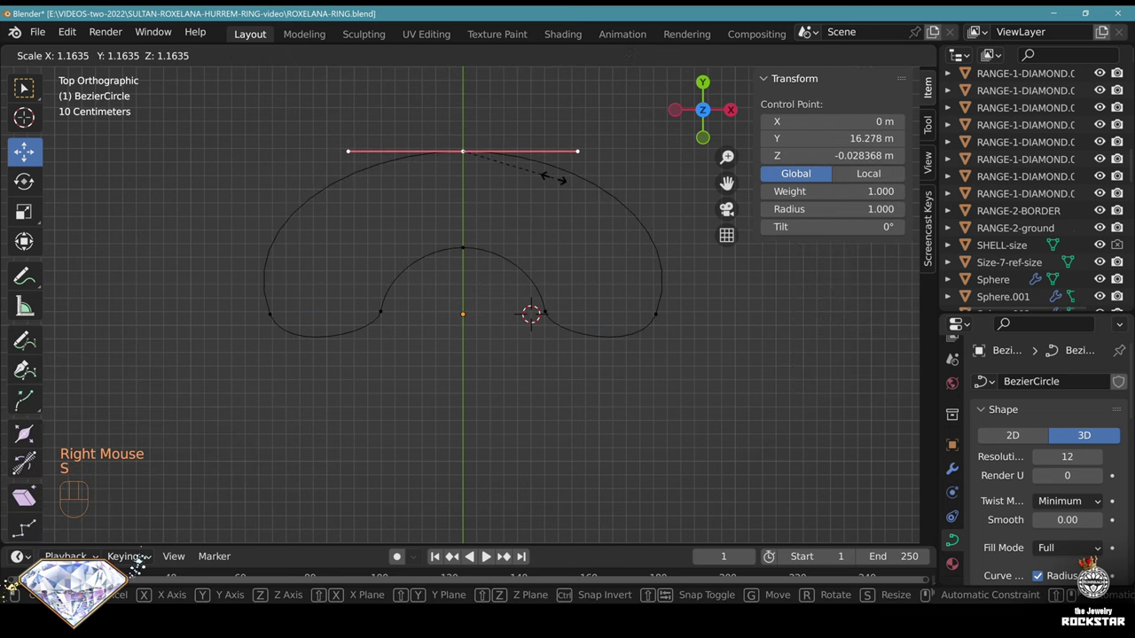
pyautogui.click(557, 178)
pyautogui.press('Tab')
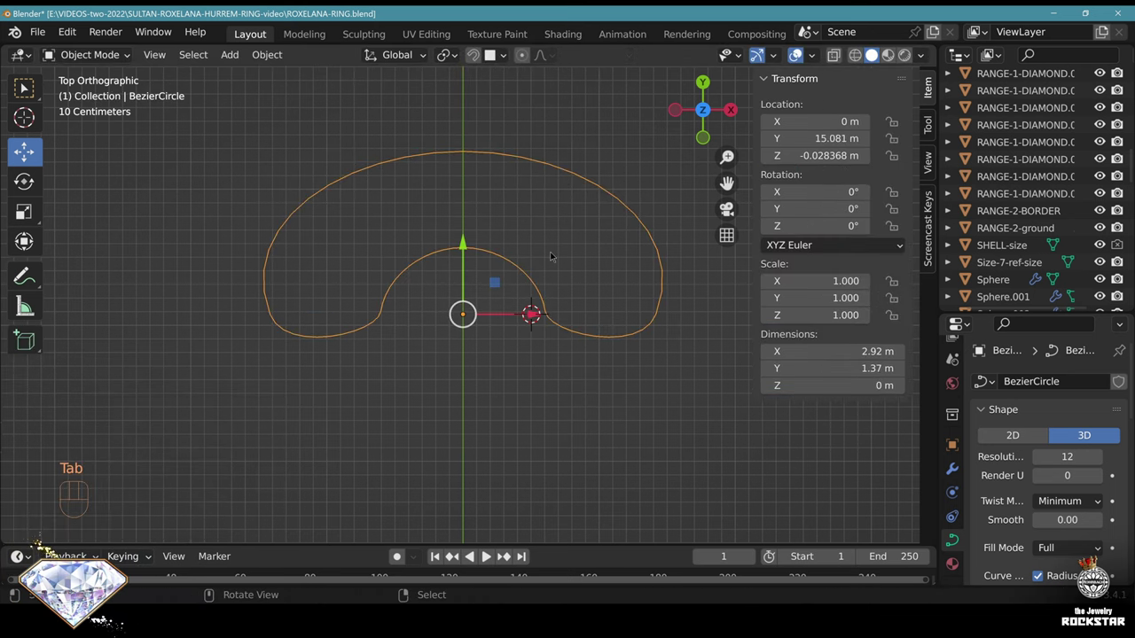
pyautogui.hotkey('ctrl', 's')
# Rename the profile curve as RINGbody-PROFILE-shape and save the file
pyautogui.press('F2')
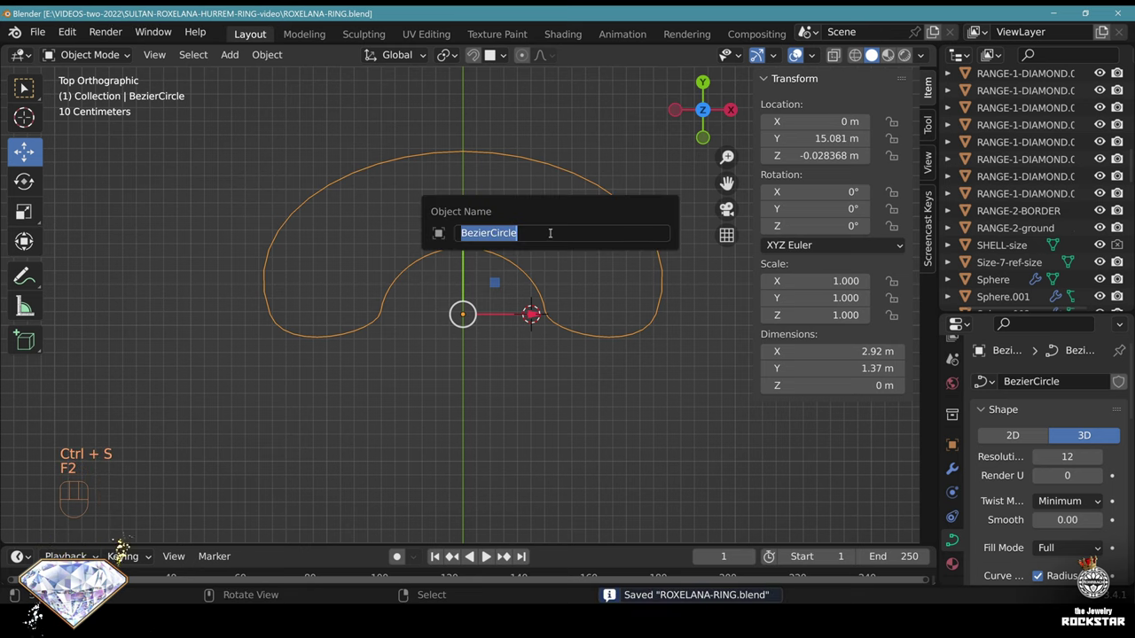
pyautogui.write('RINGbody-PR')
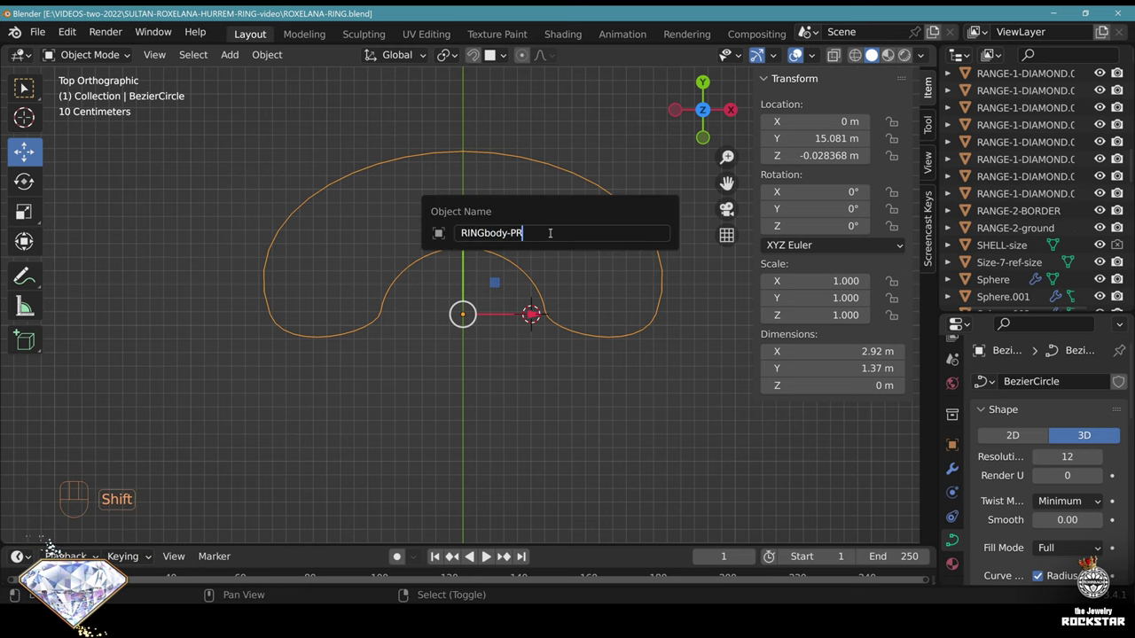
pyautogui.write('OFILE-shape')
pyautogui.press('Return')
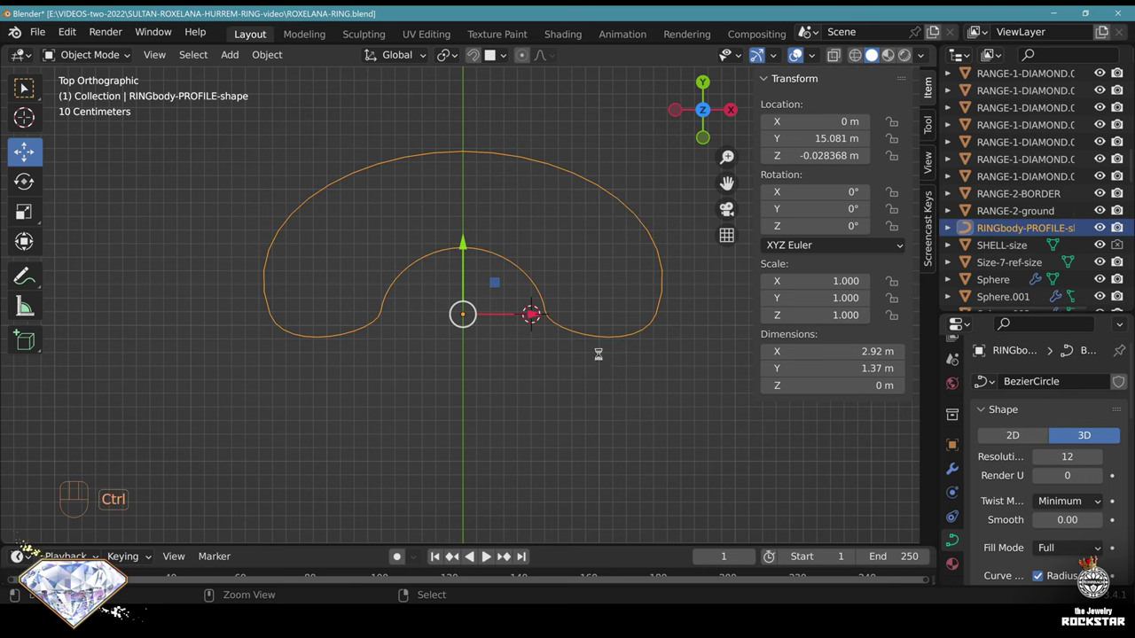
pyautogui.hotkey('ctrl', 's')
# Bevel the ring band curve with the RINGbody-PROFILE-shape object as its cross-section
pyautogui.scroll(-6, 619, 382)
pyautogui.moveTo(619, 382); pyautogui.dragTo(576, 337, button='middle')
pyautogui.keyDown('shift'); pyautogui.moveTo(577, 337); pyautogui.dragTo(549, 293, button='middle'); pyautogui.keyUp('shift')
pyautogui.moveTo(550, 293); pyautogui.dragTo(509, 320, button='middle')
pyautogui.scroll(1, 550, 312)
pyautogui.rightClick(596, 310)
pyautogui.keyDown('shift'); pyautogui.moveTo(595, 312); pyautogui.dragTo(528, 349, button='middle'); pyautogui.keyUp('shift')
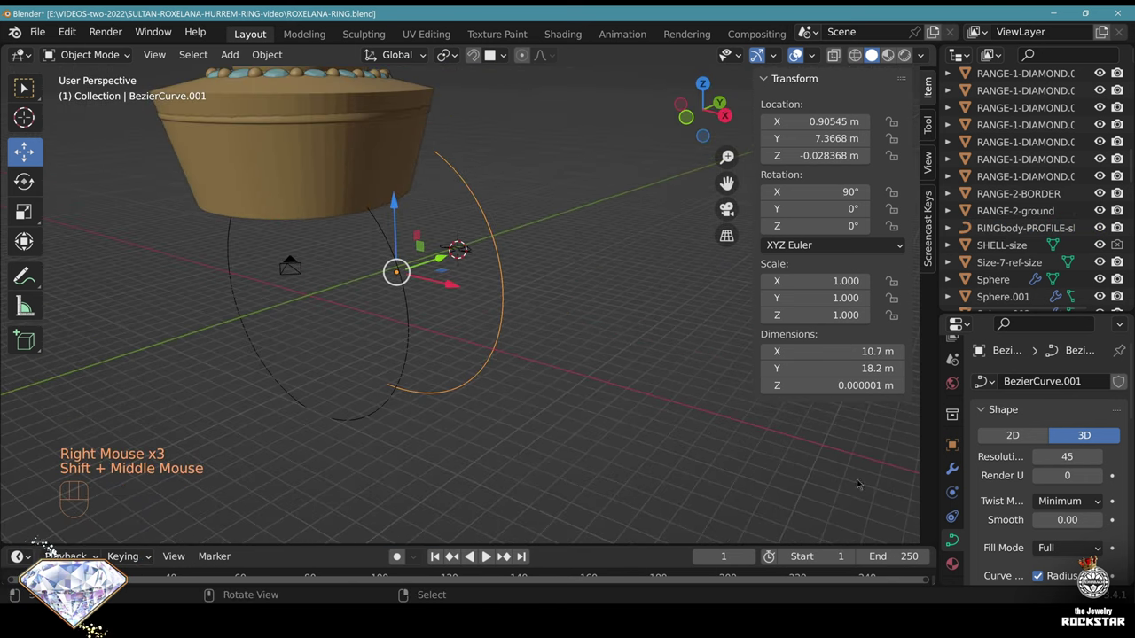
pyautogui.scroll(-5, 1024, 508)
pyautogui.click(1048, 469)
pyautogui.click(1095, 491)
pyautogui.click(470, 253)
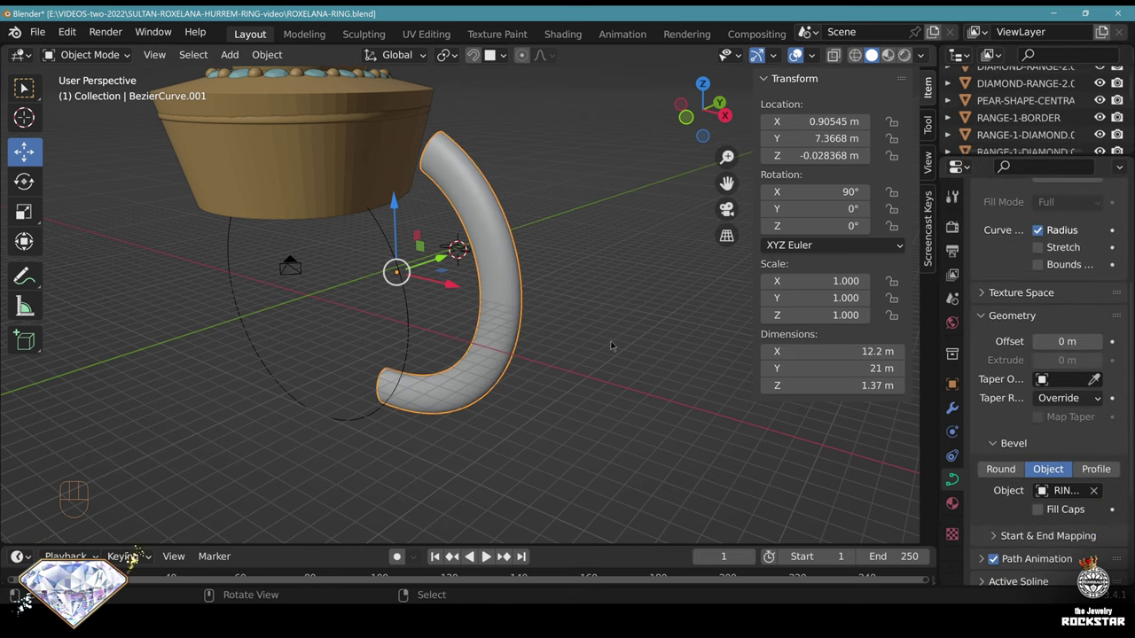
# Apply the rotation of the beveled ring band curve
pyautogui.moveTo(587, 328); pyautogui.dragTo(572, 257, button='middle')
pyautogui.hotkey('ctrl', 'a')
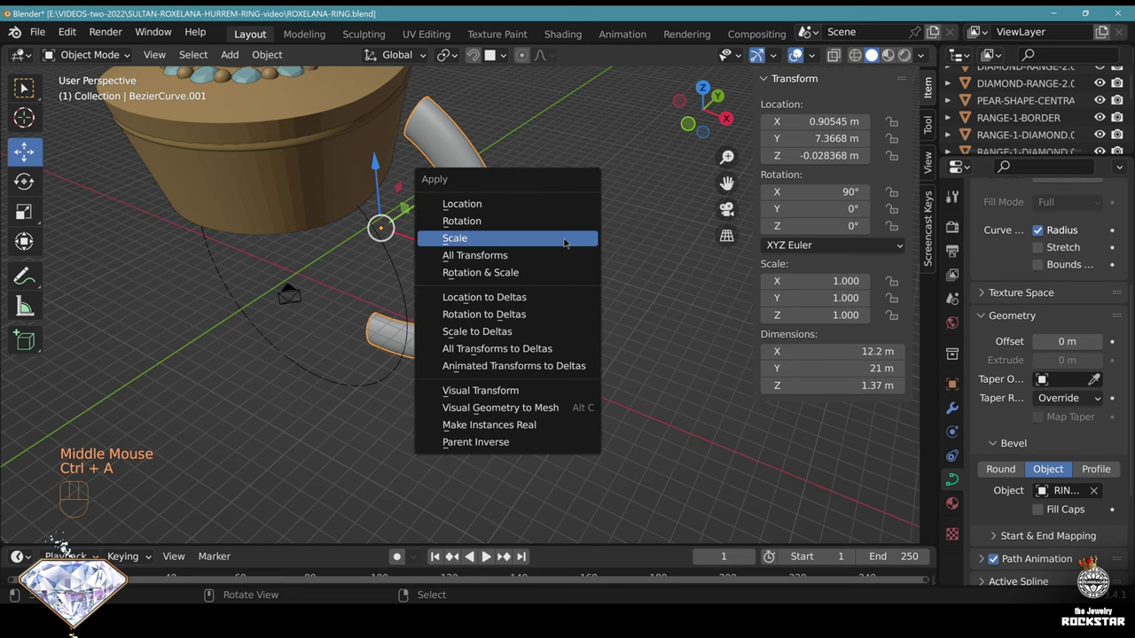
pyautogui.click(532, 221)
# Set the ring band's Y location to 0 m and save the file
pyautogui.moveTo(532, 221); pyautogui.dragTo(457, 300, button='middle')
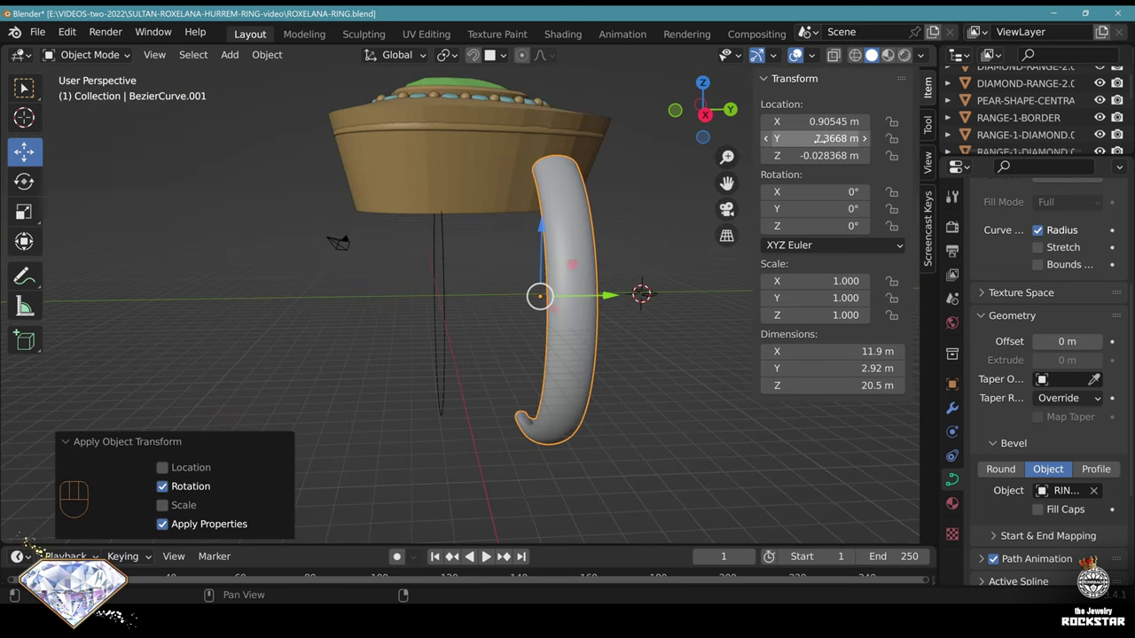
pyautogui.click(823, 138)
pyautogui.write('0')
pyautogui.press('Return')
pyautogui.moveTo(569, 287); pyautogui.dragTo(804, 98, button='middle')
pyautogui.hotkey('ctrl', 's')
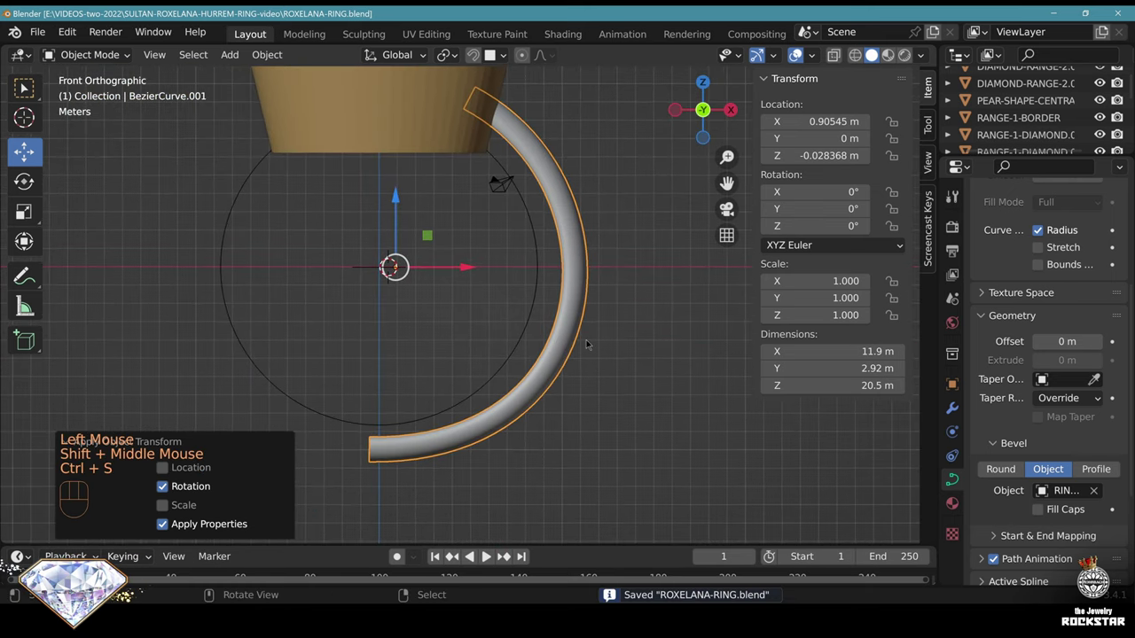
# Adjust the band curve's bottom control point and its outer handle so the lower band follows the ring-size circle
pyautogui.press('Tab')
pyautogui.scroll(2, 378, 456)
pyautogui.rightClick(372, 450)
pyautogui.press('g')
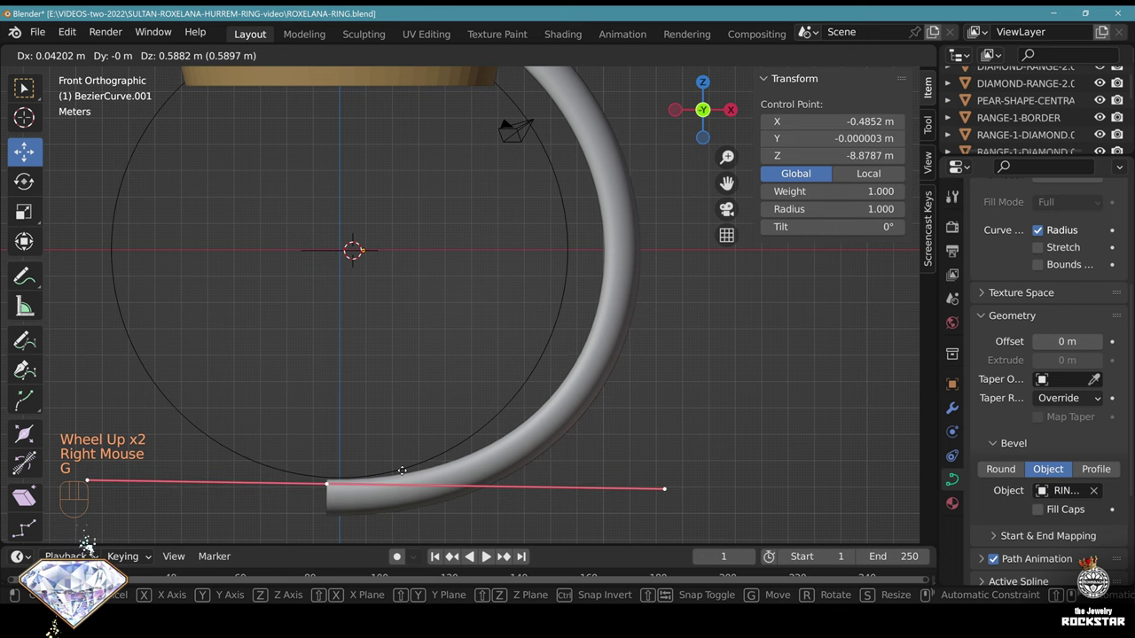
pyautogui.click(401, 468)
pyautogui.rightClick(674, 481)
pyautogui.press('g')
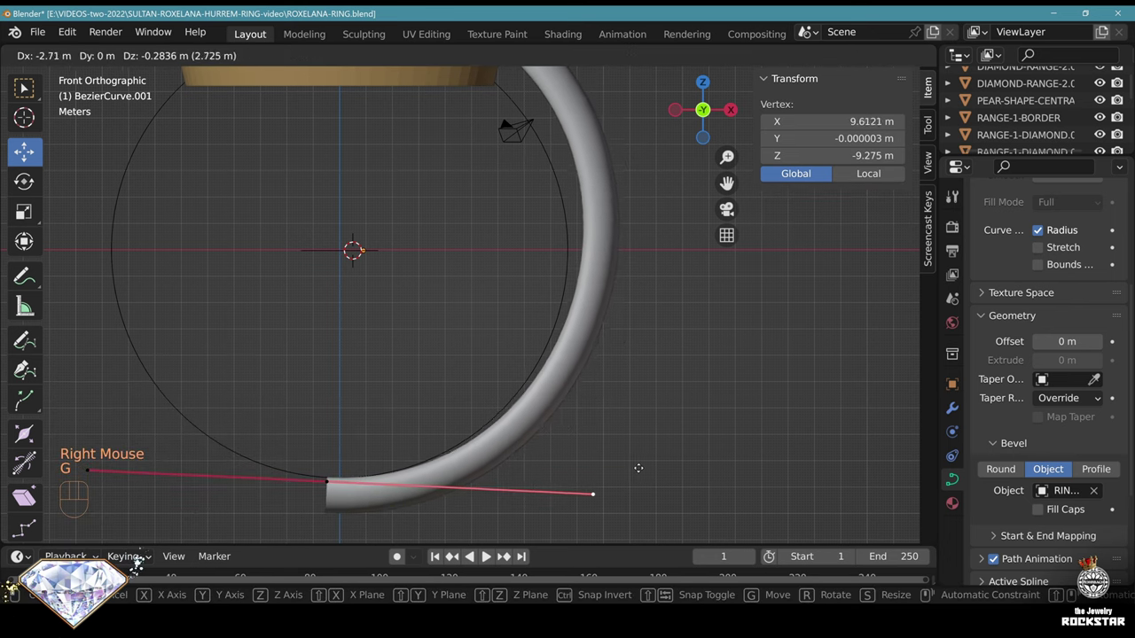
pyautogui.click(624, 469)
pyautogui.keyDown('shift'); pyautogui.moveTo(596, 237); pyautogui.dragTo(570, 469, button='middle'); pyautogui.keyUp('shift')
# Set the radius of the band's upper end point to 2 and move the point about 1.2 m down
pyautogui.rightClick(437, 251)
pyautogui.click(798, 213)
pyautogui.press('Return')
pyautogui.scroll(-3, 715, 325)
pyautogui.moveTo(716, 324); pyautogui.dragTo(514, 371, button='middle')
pyautogui.click(697, 101)
pyautogui.scroll(8, 469, 304)
pyautogui.press('g')
pyautogui.click(533, 284)
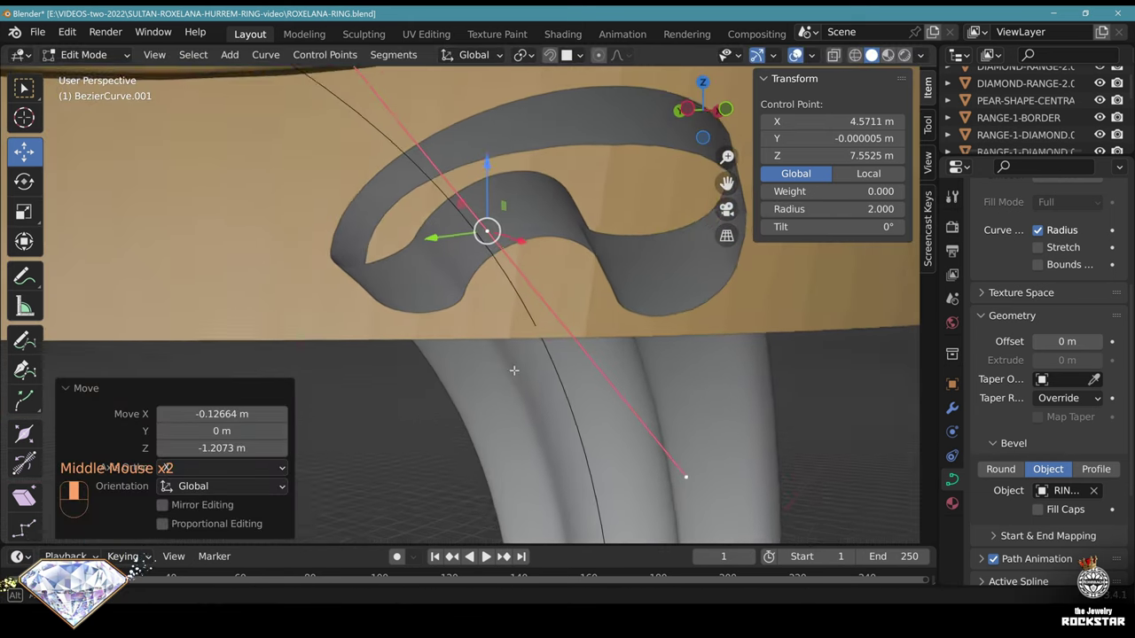
# Fill the open ends of the beveled band curve with caps
pyautogui.click(1039, 509)
pyautogui.scroll(-2, 571, 344)
pyautogui.scroll(-3, 571, 344)
pyautogui.moveTo(570, 344); pyautogui.dragTo(446, 364, button='middle')
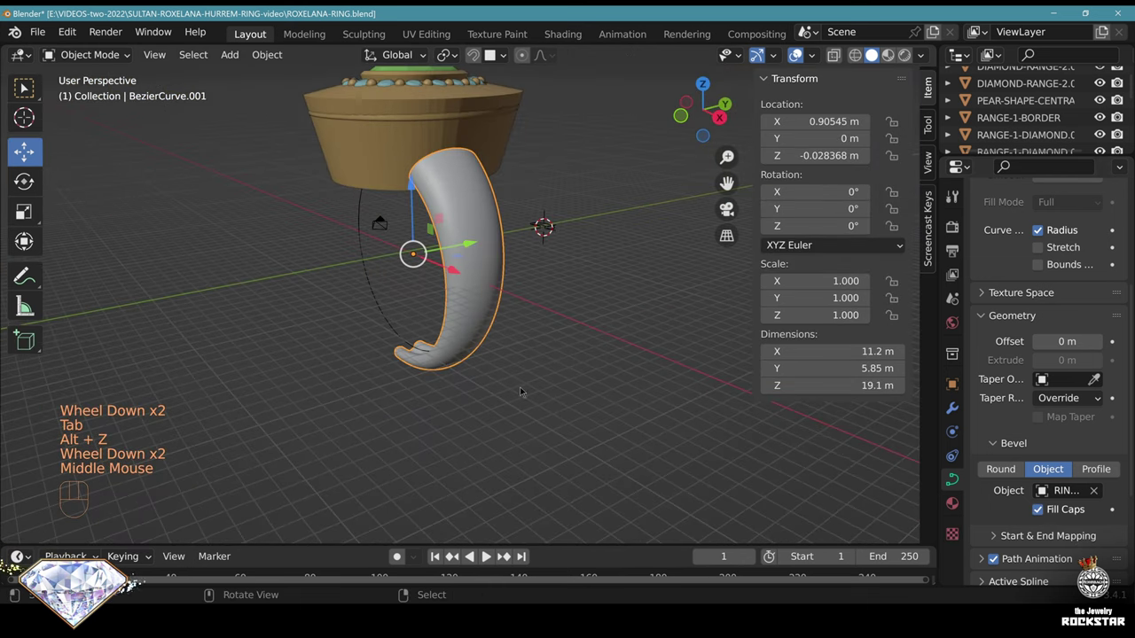
# Assign the YELLOW GOLD material to the ring band
pyautogui.click(951, 503)
pyautogui.click(979, 295)
pyautogui.click(873, 373)
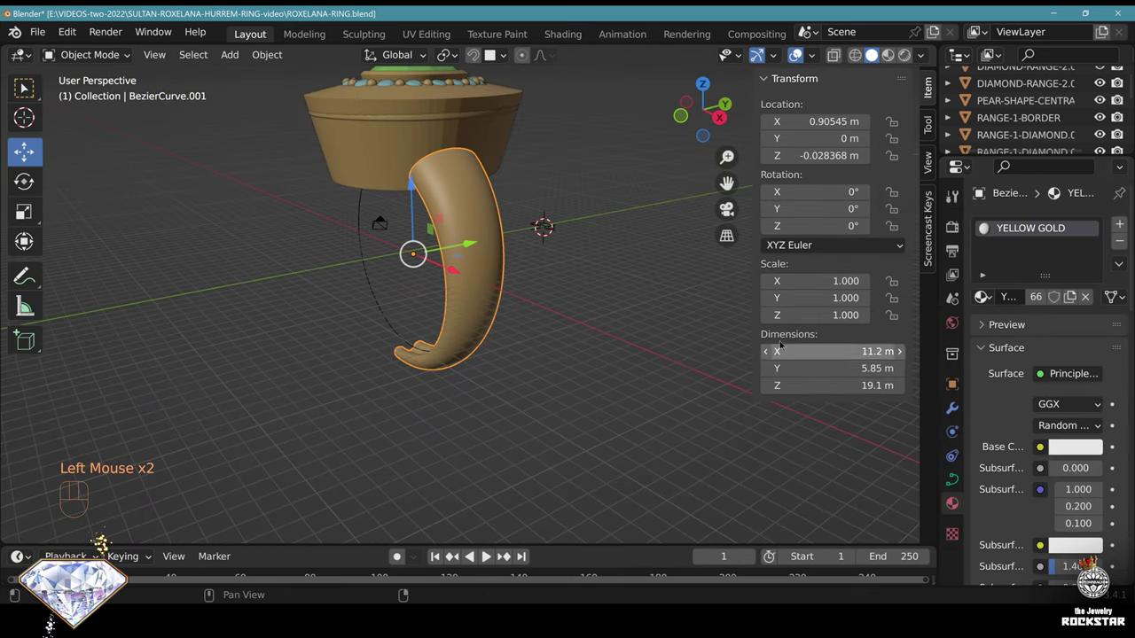
pyautogui.moveTo(873, 372); pyautogui.dragTo(824, 438, button='middle')
pyautogui.scroll(1, 825, 438)
pyautogui.moveTo(922, 423); pyautogui.dragTo(621, 301, button='middle')
# Apply the band's location and add a Mirror modifier to complete the other half of the band
pyautogui.hotkey('ctrl', 'a')
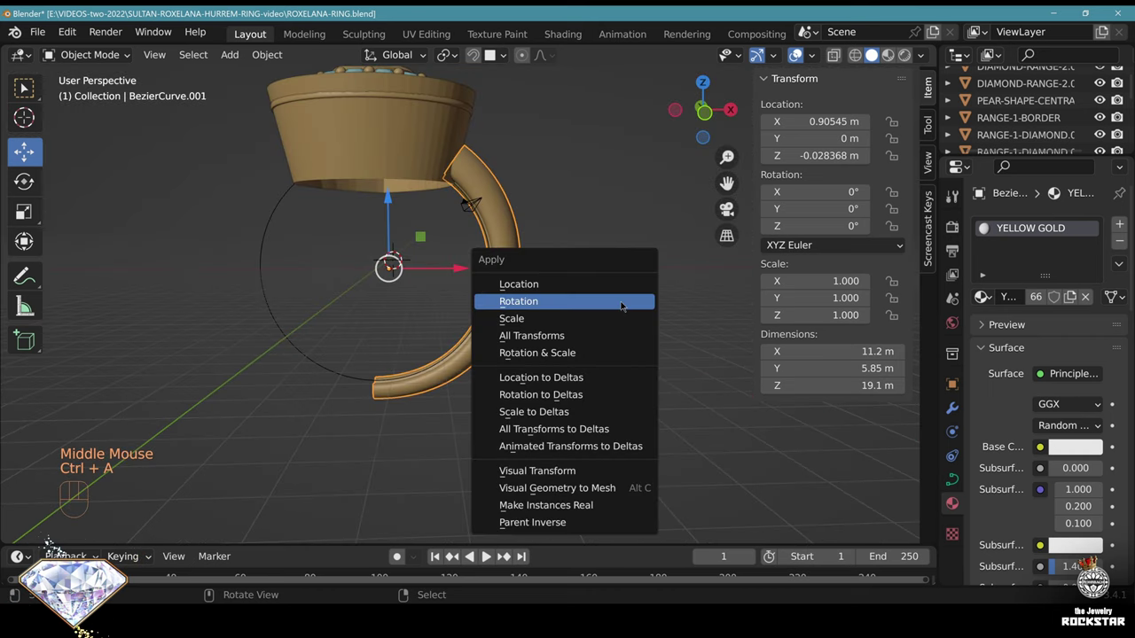
pyautogui.click(625, 283)
pyautogui.click(951, 407)
pyautogui.click(1049, 224)
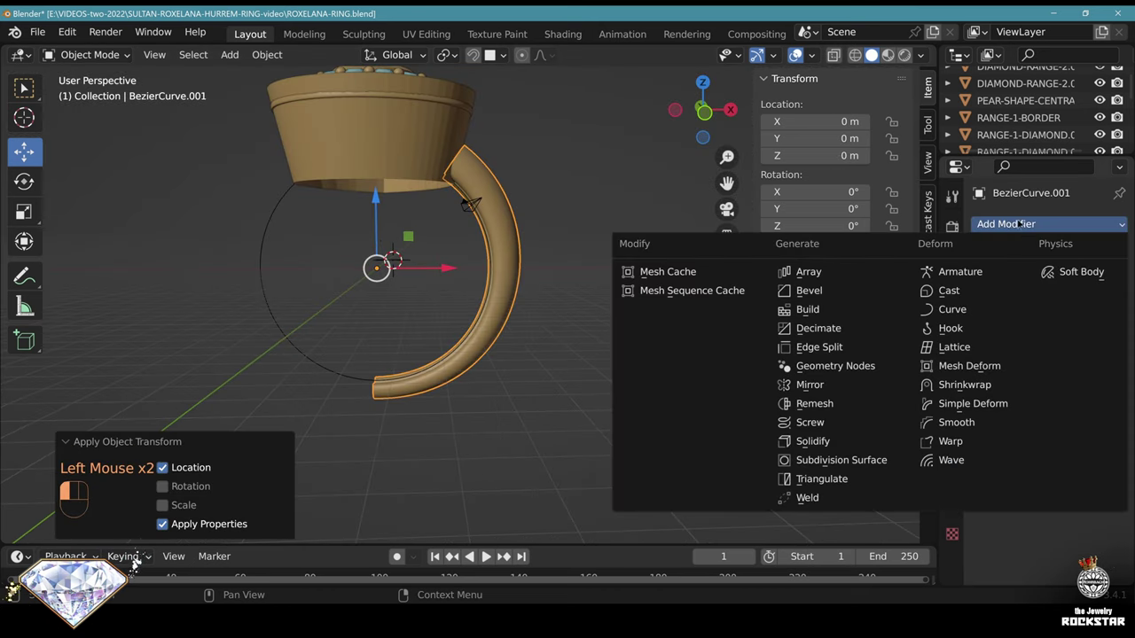
pyautogui.click(833, 388)
# Set the radius of the band's upper end control point to 2.5 and save the file
pyautogui.moveTo(530, 283); pyautogui.dragTo(216, 309, button='middle')
pyautogui.moveTo(620, 275); pyautogui.dragTo(567, 266, button='middle')
pyautogui.hotkey('alt', 'a')
pyautogui.moveTo(568, 266); pyautogui.dragTo(560, 261, button='middle')
pyautogui.moveTo(514, 224); pyautogui.dragTo(80, 328, button='middle')
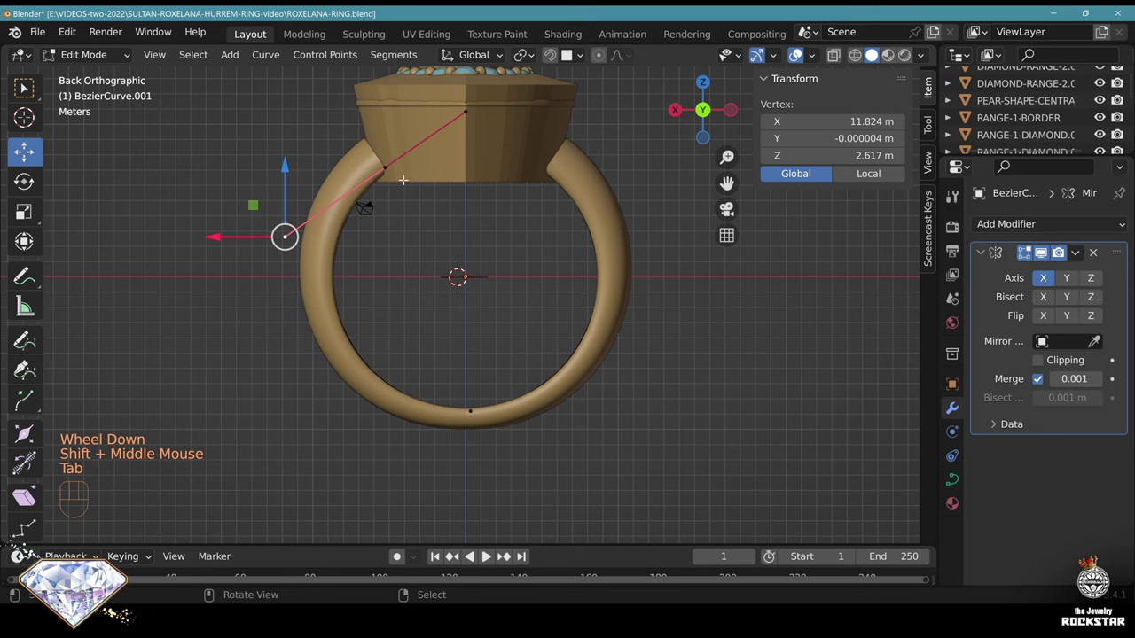
pyautogui.rightClick(386, 168)
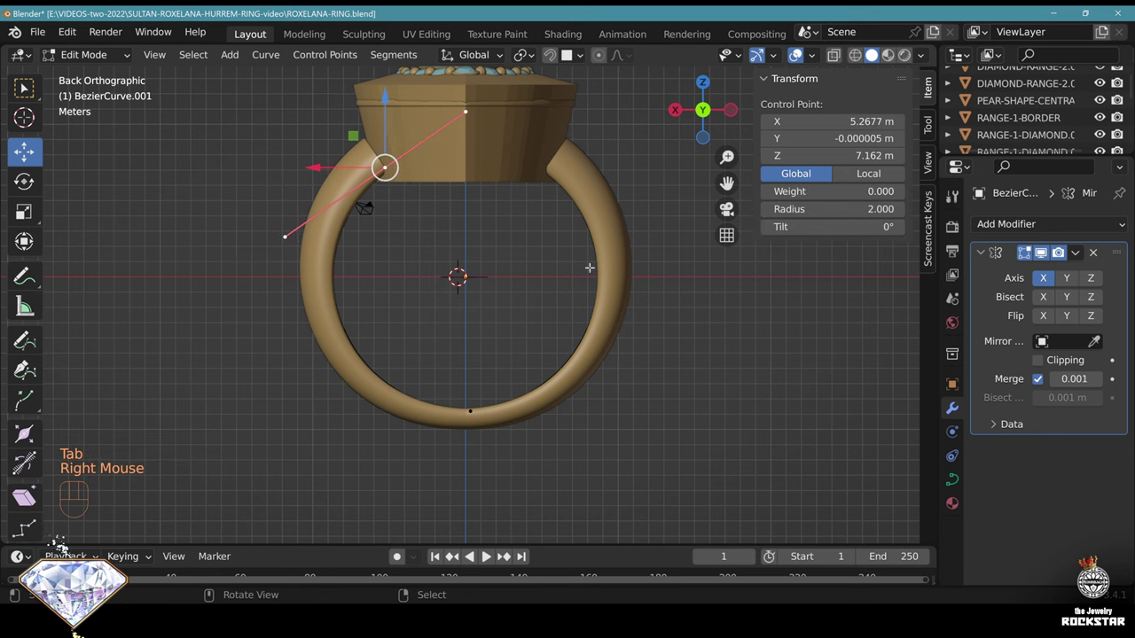
pyautogui.click(837, 210)
pyautogui.write('2.5')
pyautogui.press('Return')
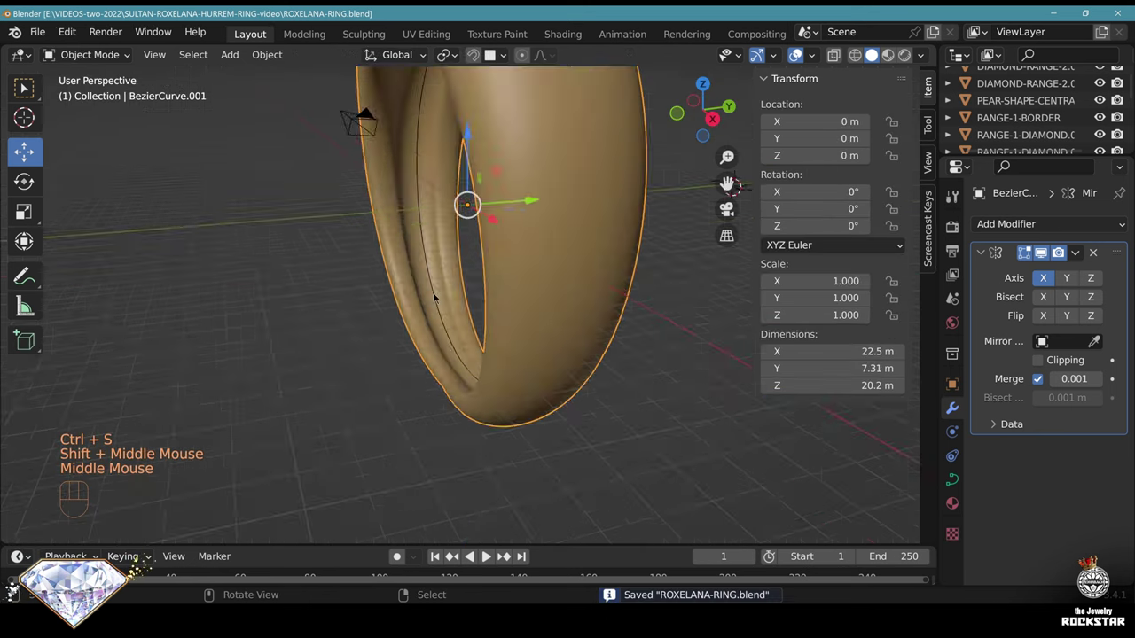
# Move the band's bottom control point along X toward the mirror centre to close the seam at the bottom
pyautogui.scroll(-2, 434, 296)
pyautogui.moveTo(572, 260)
pyautogui.mouseDown(button='middle')
pyautogui.moveTo(534, 373)
pyautogui.moveTo(580, 268)
pyautogui.mouseUp(button='middle')
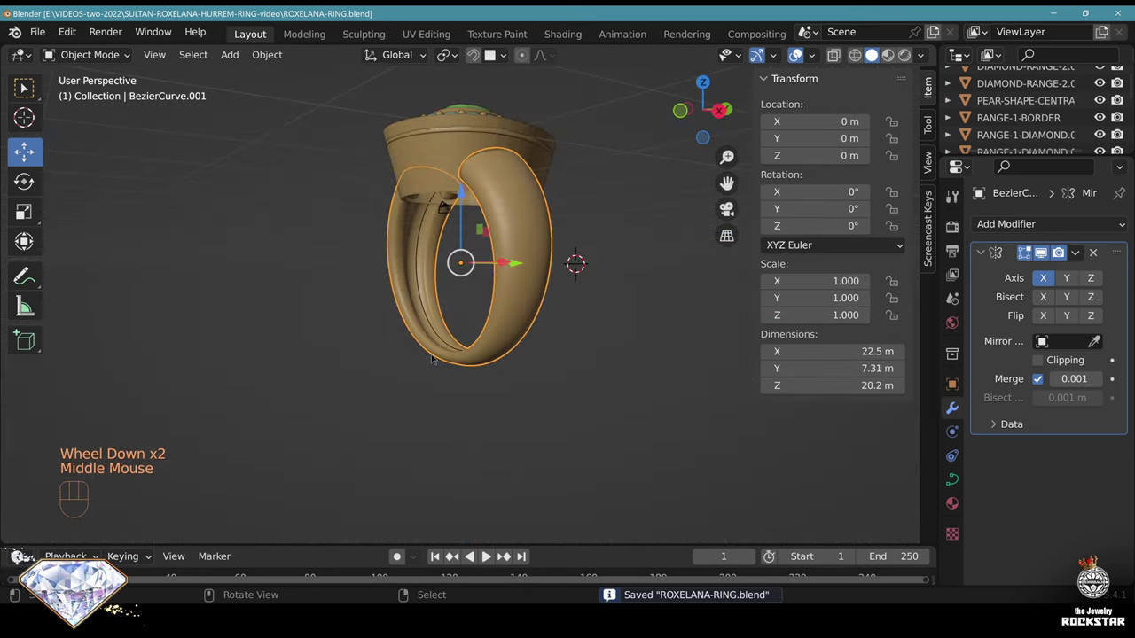
pyautogui.scroll(2, 431, 358)
pyautogui.moveTo(432, 358); pyautogui.dragTo(498, 426, button='middle')
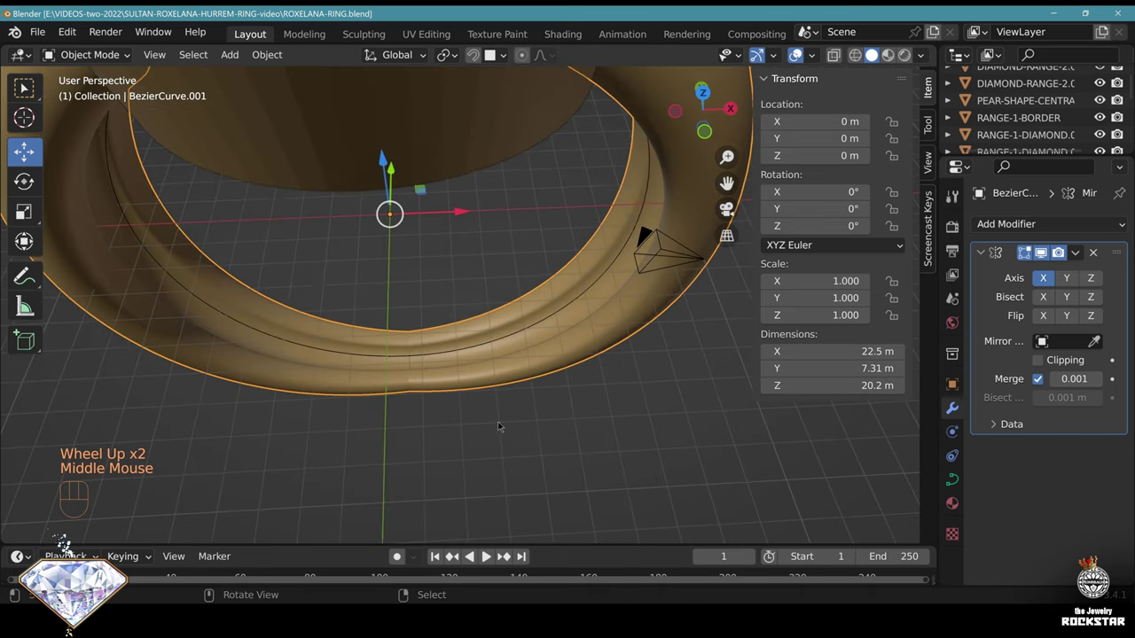
pyautogui.press('Tab')
pyautogui.rightClick(410, 355)
pyautogui.moveTo(486, 358); pyautogui.dragTo(451, 350)
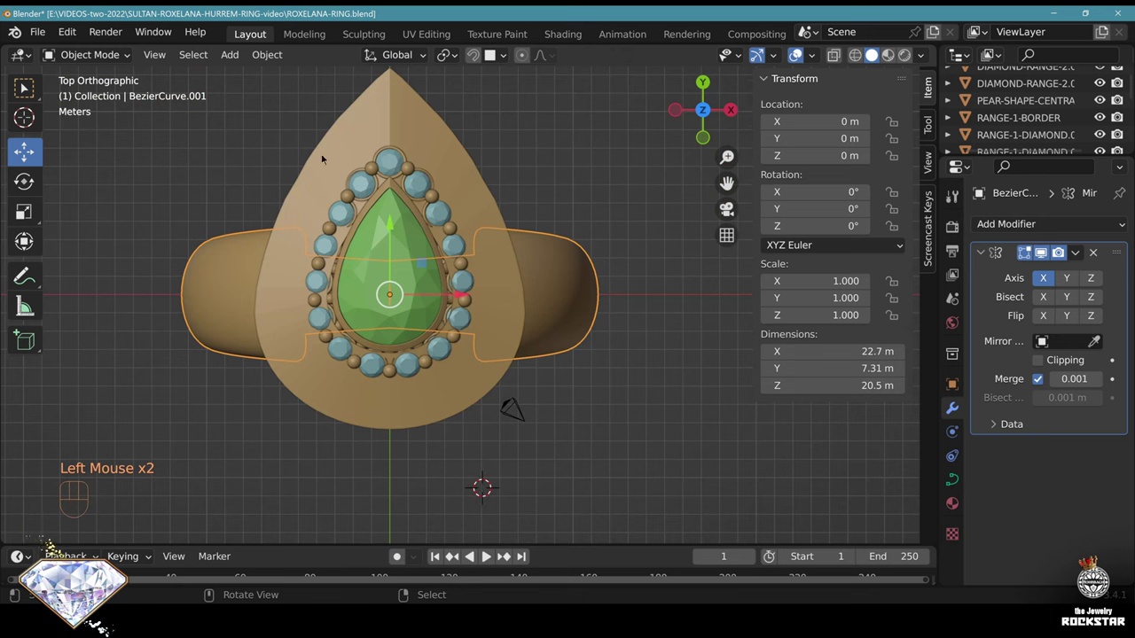
# Add a new Bezier curve in front of the ring in the top view
pyautogui.click(230, 54)
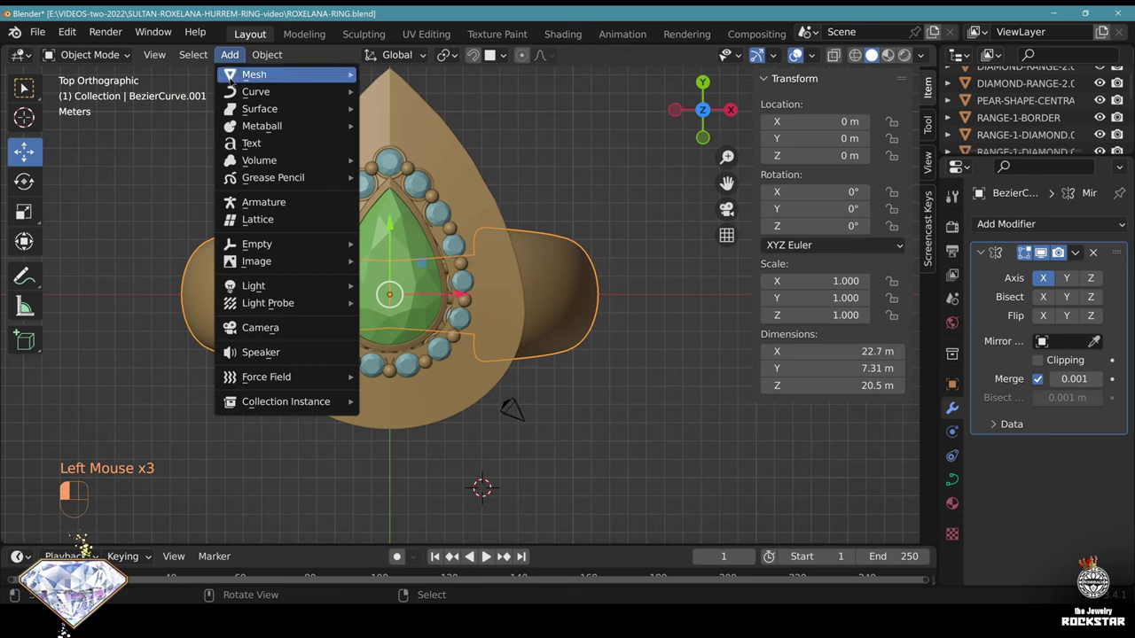
pyautogui.moveTo(255, 91)
pyautogui.click(410, 92)
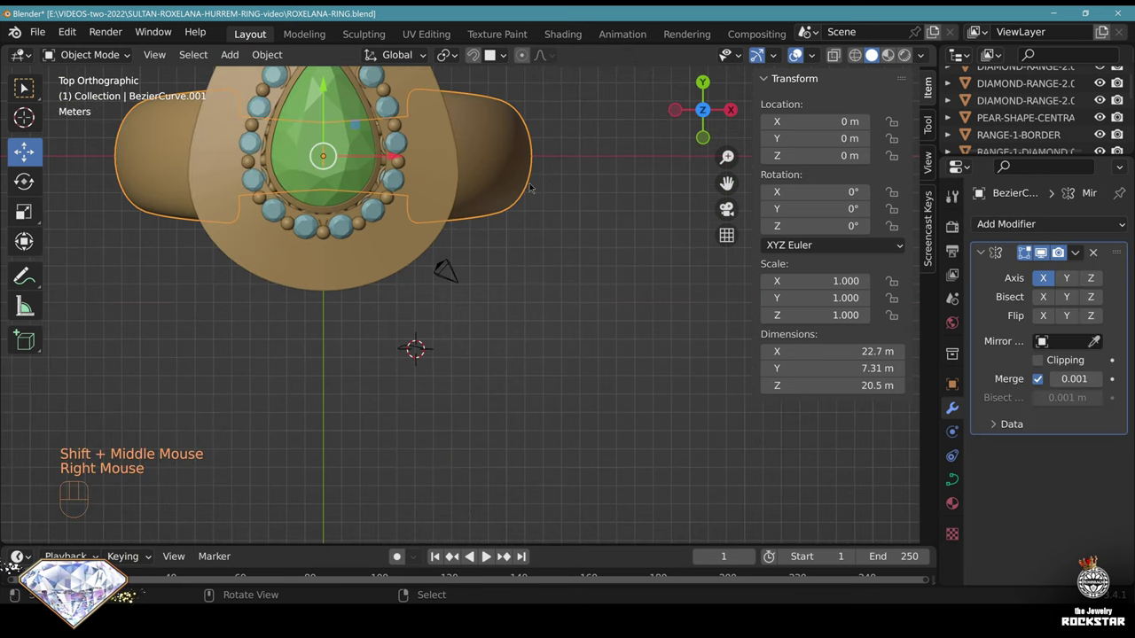
# Assign the new Bezier curve as the taper object of the ring band curve
pyautogui.moveTo(568, 373); pyautogui.dragTo(572, 292, button='middle')
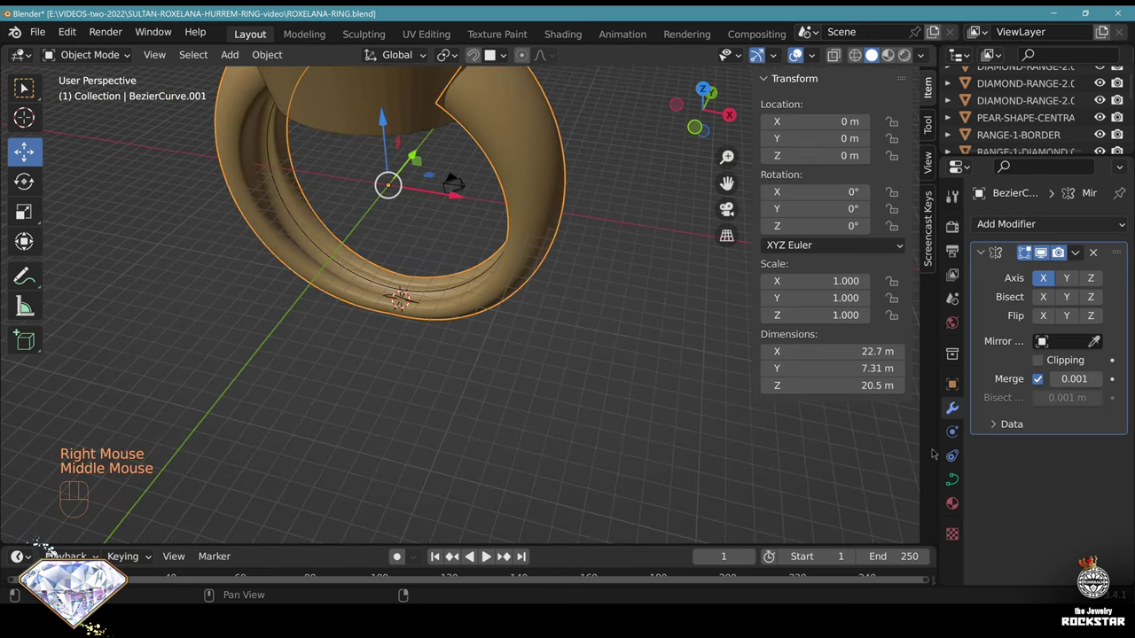
pyautogui.click(953, 480)
pyautogui.moveTo(495, 233); pyautogui.dragTo(512, 327, button='middle')
pyautogui.moveTo(1006, 545); pyautogui.dragTo(1006, 278, button='middle')
pyautogui.click(1094, 300)
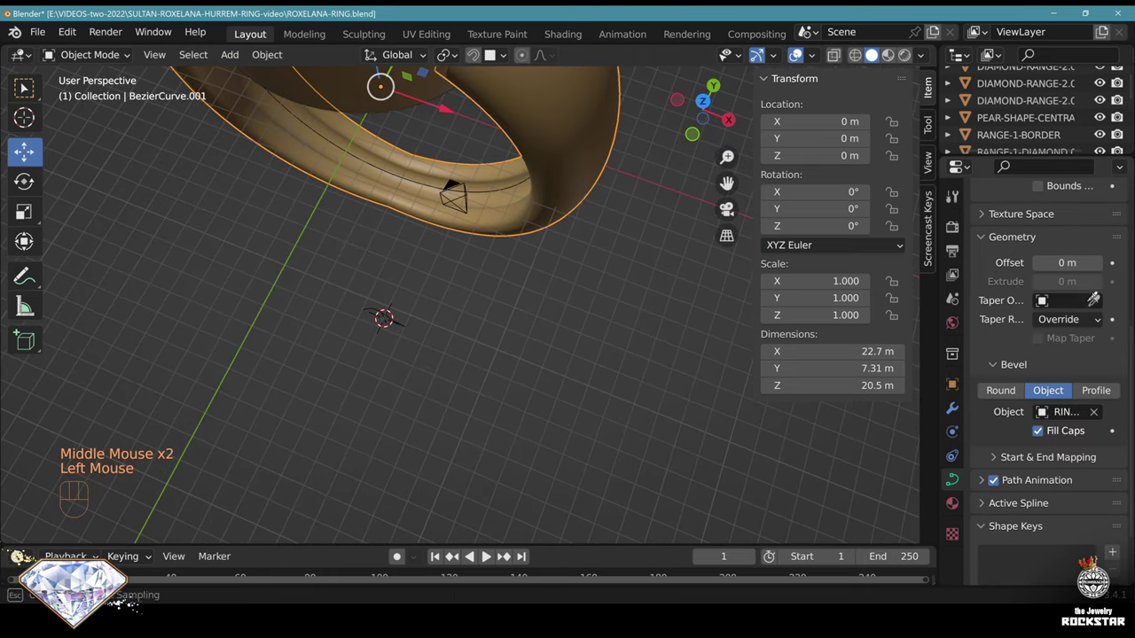
pyautogui.click(403, 322)
# Open the taper curve in Edit Mode
pyautogui.rightClick(402, 322)
pyautogui.press('Tab')
pyautogui.moveTo(412, 259); pyautogui.dragTo(427, 235)
pyautogui.rightClick(437, 291)
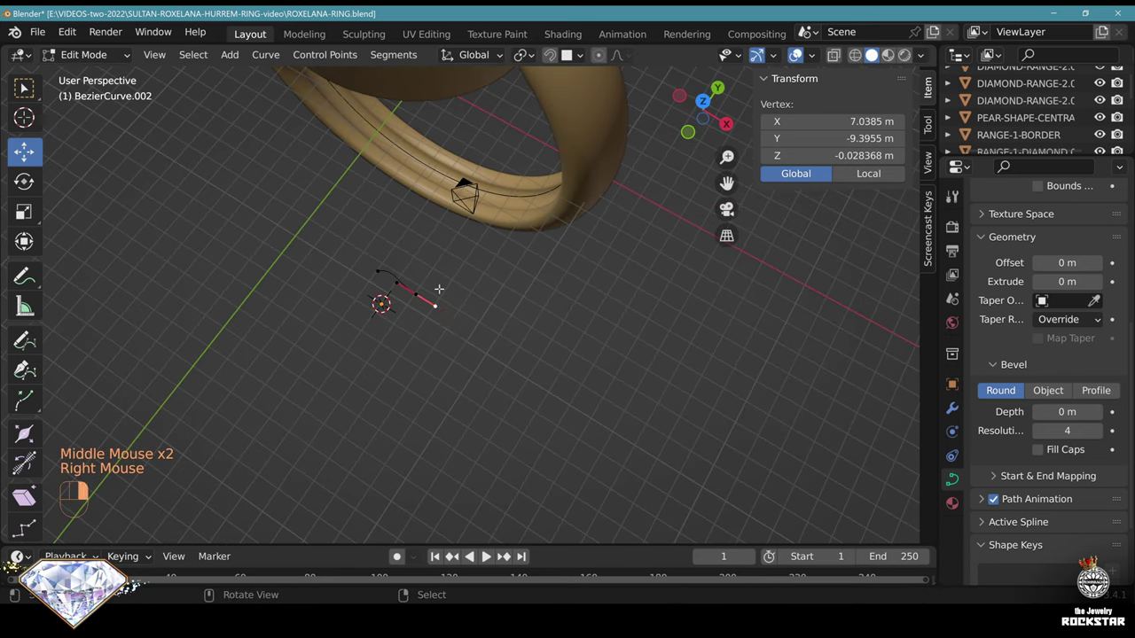
pyautogui.rightClick(421, 293)
pyautogui.moveTo(452, 253); pyautogui.dragTo(477, 252)
pyautogui.hotkey('ctrl', 'z')
# Move the taper curve's left control point about 0.88 m along Y and refine the curve's shape in the top view
pyautogui.rightClick(379, 271)
pyautogui.keyDown('shift'); pyautogui.moveTo(469, 254); pyautogui.dragTo(427, 310, button='middle'); pyautogui.keyUp('shift')
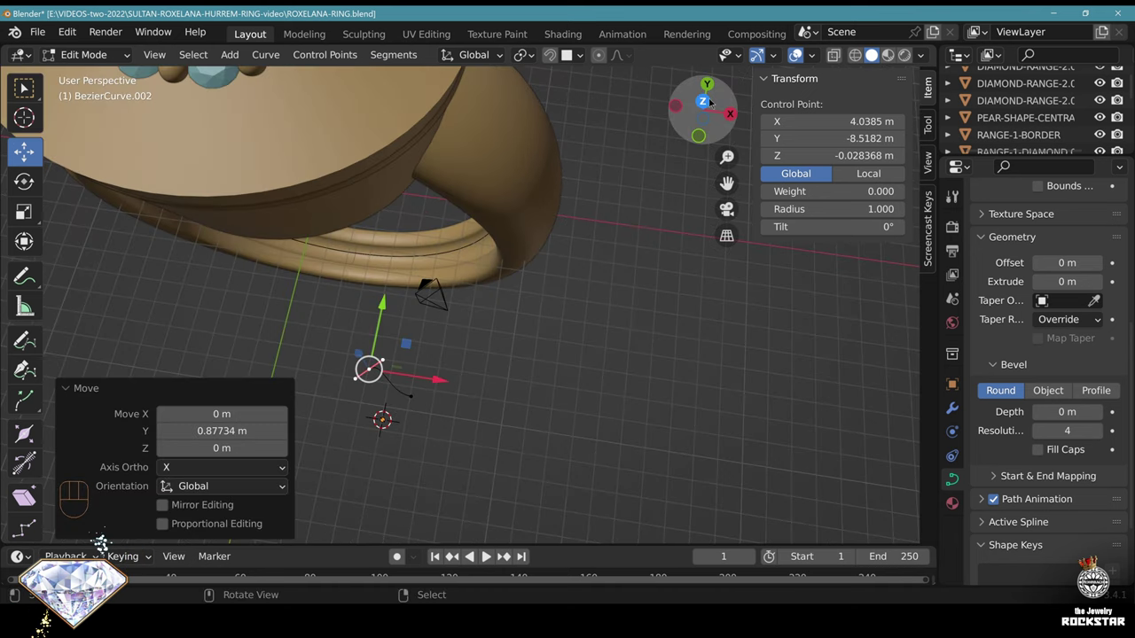
pyautogui.click(709, 103)
pyautogui.keyDown('shift'); pyautogui.moveTo(399, 442); pyautogui.dragTo(444, 310, button='middle'); pyautogui.keyUp('shift')
pyautogui.scroll(4, 443, 310)
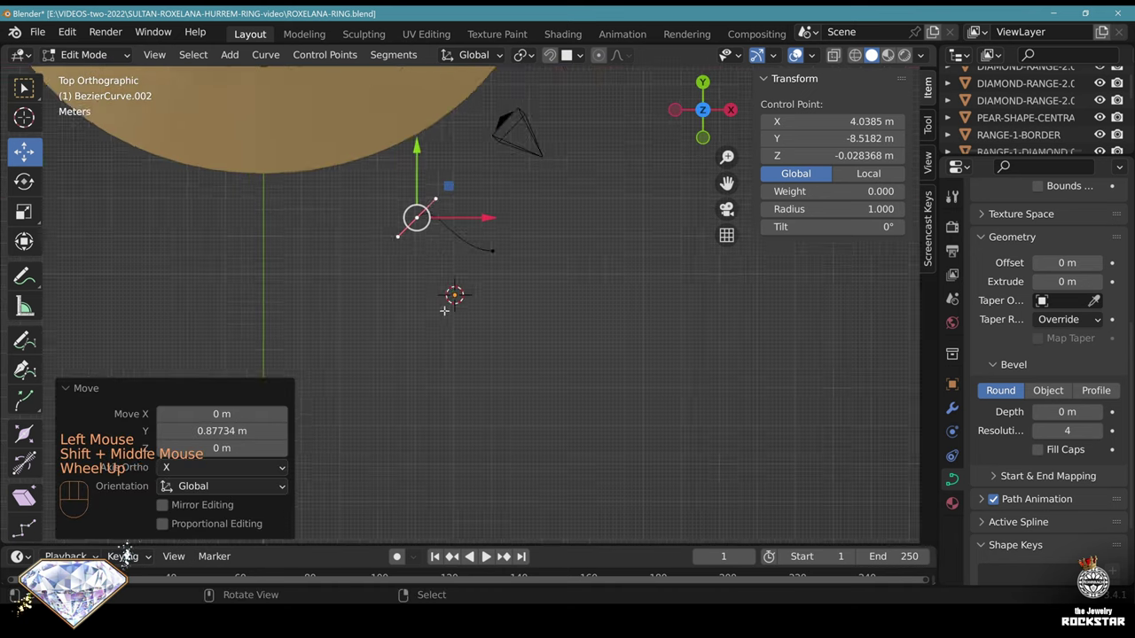
pyautogui.keyDown('shift'); pyautogui.moveTo(448, 233); pyautogui.dragTo(466, 375, button='middle'); pyautogui.keyUp('shift')
pyautogui.scroll(2, 467, 375)
pyautogui.rightClick(430, 239)
pyautogui.press('g')
pyautogui.rightClick(559, 377)
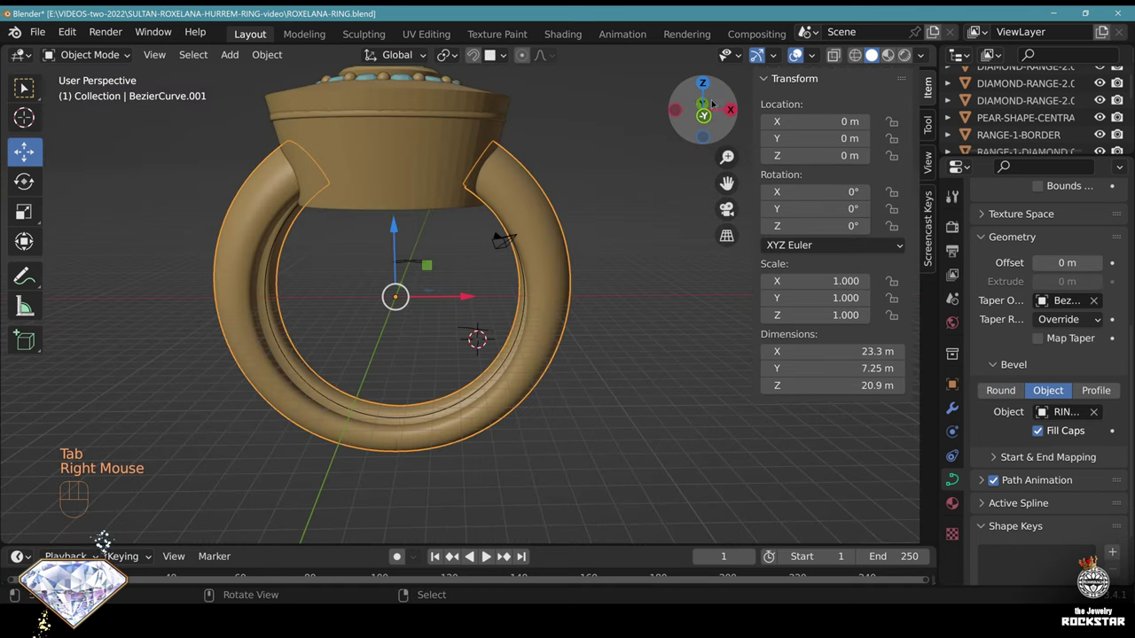
# Refit the tapered band's bottom control point and its handle to the ring-size circle in the front view
pyautogui.click(702, 117)
pyautogui.press('Tab')
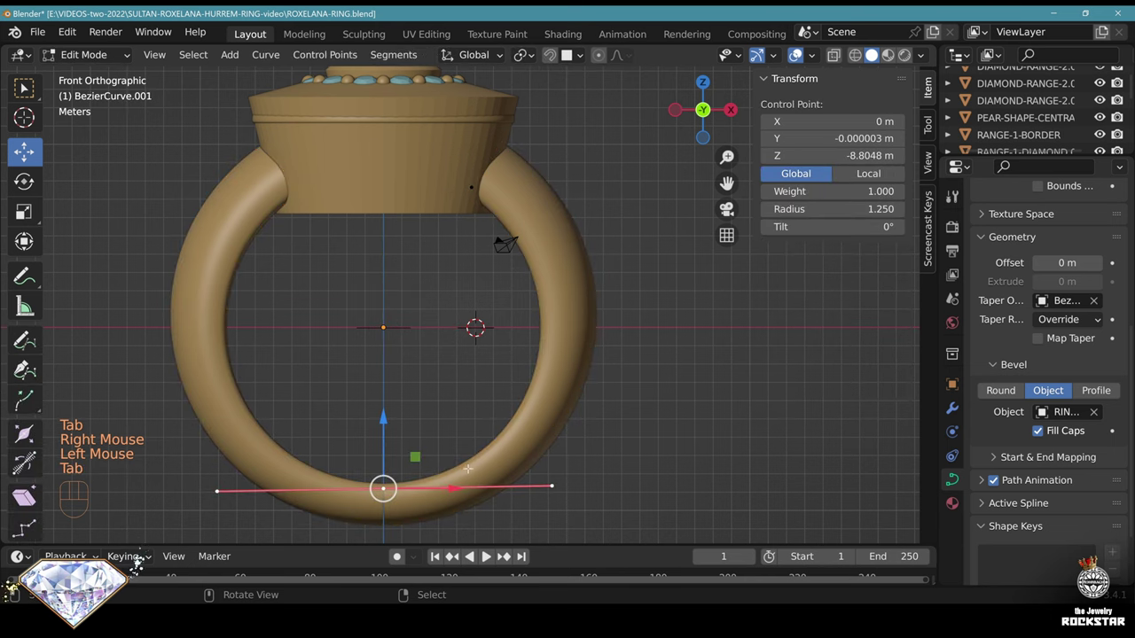
pyautogui.keyDown('shift'); pyautogui.moveTo(468, 469); pyautogui.dragTo(538, 282, button='middle'); pyautogui.keyUp('shift')
pyautogui.scroll(6, 547, 337)
pyautogui.moveTo(337, 231); pyautogui.dragTo(332, 230)
pyautogui.keyDown('shift'); pyautogui.moveTo(449, 233); pyautogui.dragTo(428, 321, button='middle'); pyautogui.keyUp('shift')
pyautogui.rightClick(726, 323)
pyautogui.press('g')
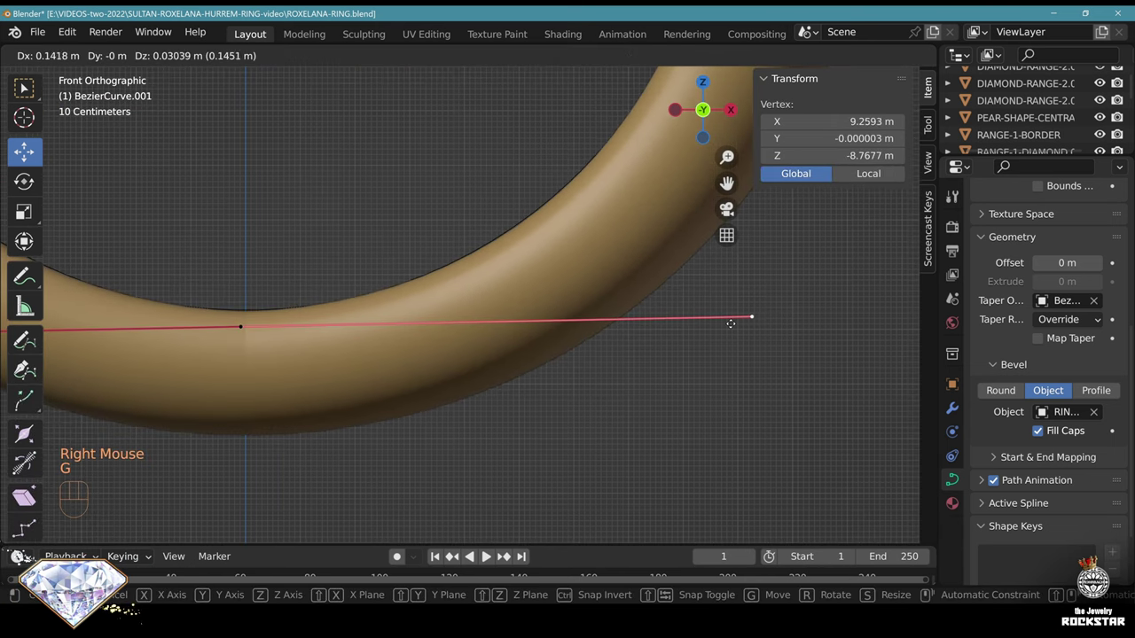
pyautogui.click(733, 322)
# Examine the tapered band and its junction with the pear-shaped setting from several sides
pyautogui.scroll(-3, 671, 316)
pyautogui.keyDown('shift'); pyautogui.moveTo(590, 160); pyautogui.dragTo(489, 540, button='middle'); pyautogui.keyUp('shift')
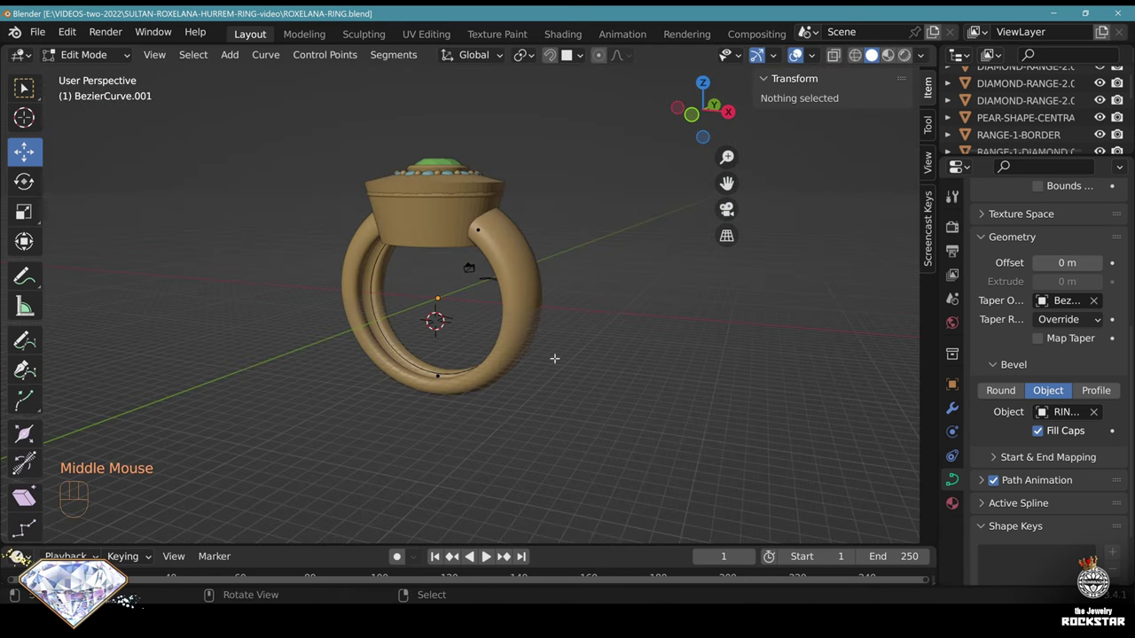
pyautogui.scroll(2, 554, 359)
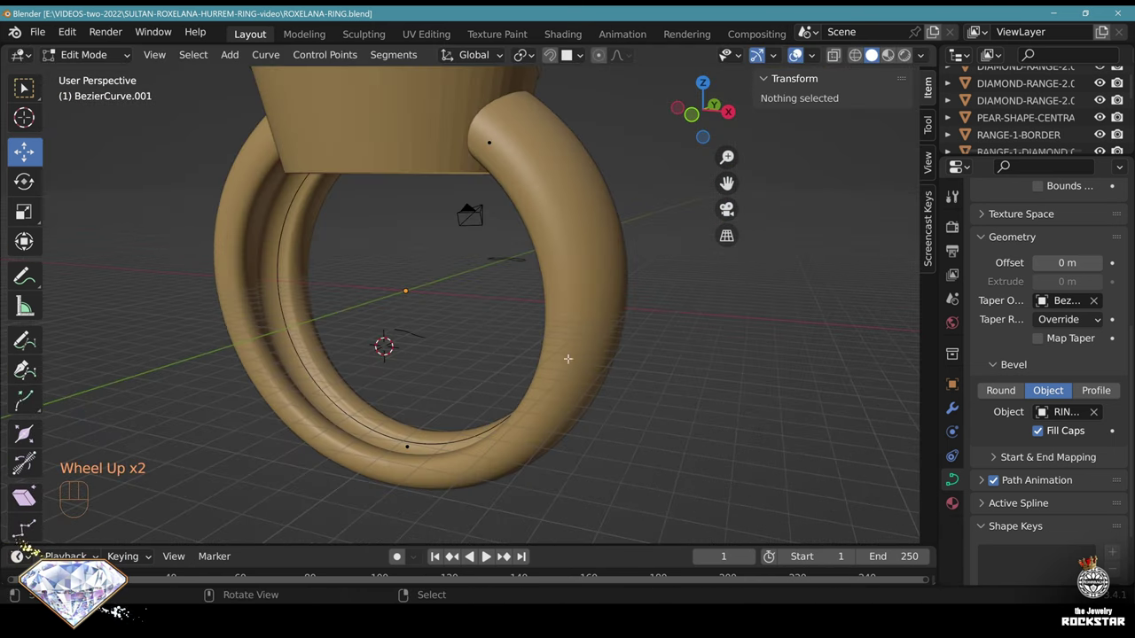
pyautogui.moveTo(567, 358); pyautogui.dragTo(567, 303, button='middle')
pyautogui.scroll(3, 575, 344)
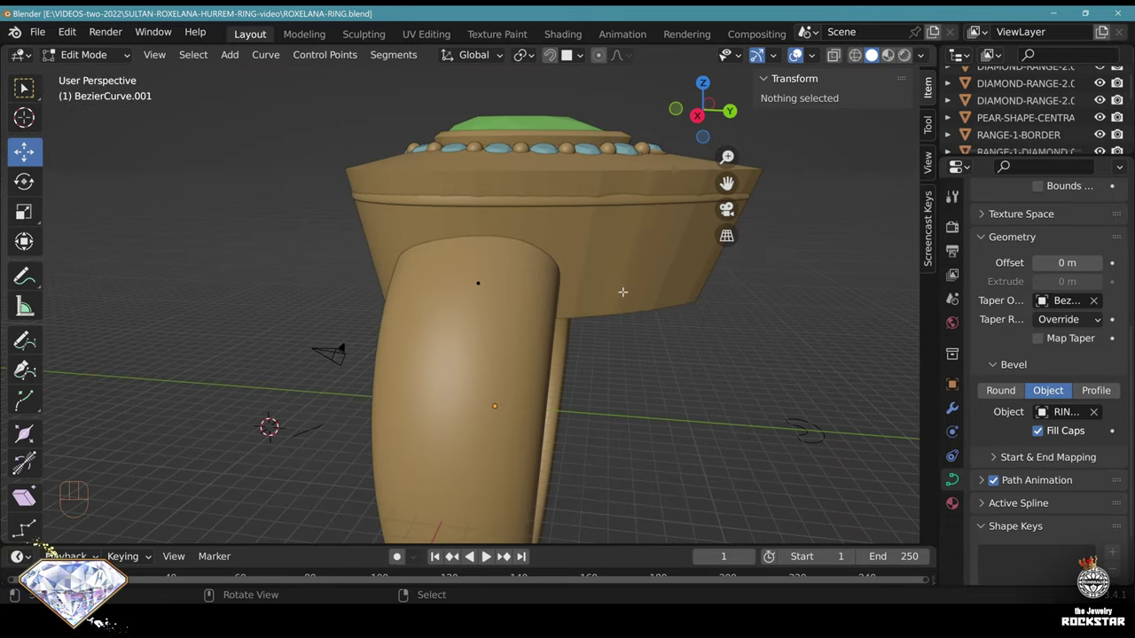
pyautogui.scroll(-2, 618, 301)
pyautogui.moveTo(664, 354); pyautogui.dragTo(377, 293, button='middle')
pyautogui.scroll(2, 549, 178)
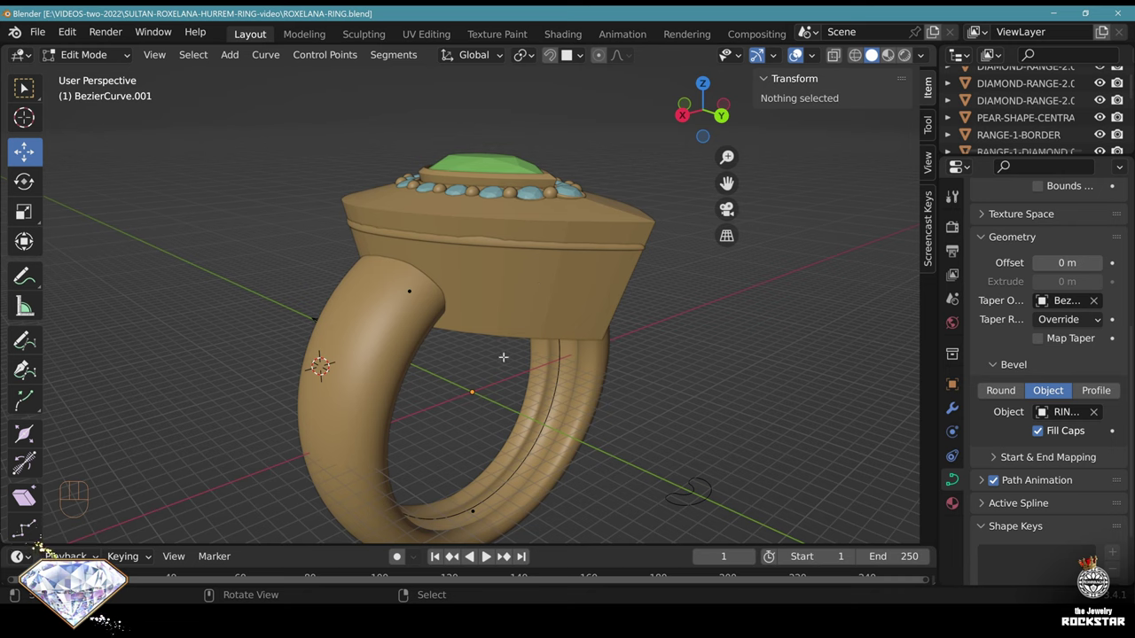
pyautogui.moveTo(502, 360); pyautogui.dragTo(382, 438, button='middle')
# Duplicate the Size-7-ref-size circle in place and open the copy in Edit Mode
pyautogui.press('Tab')
pyautogui.click(341, 440)
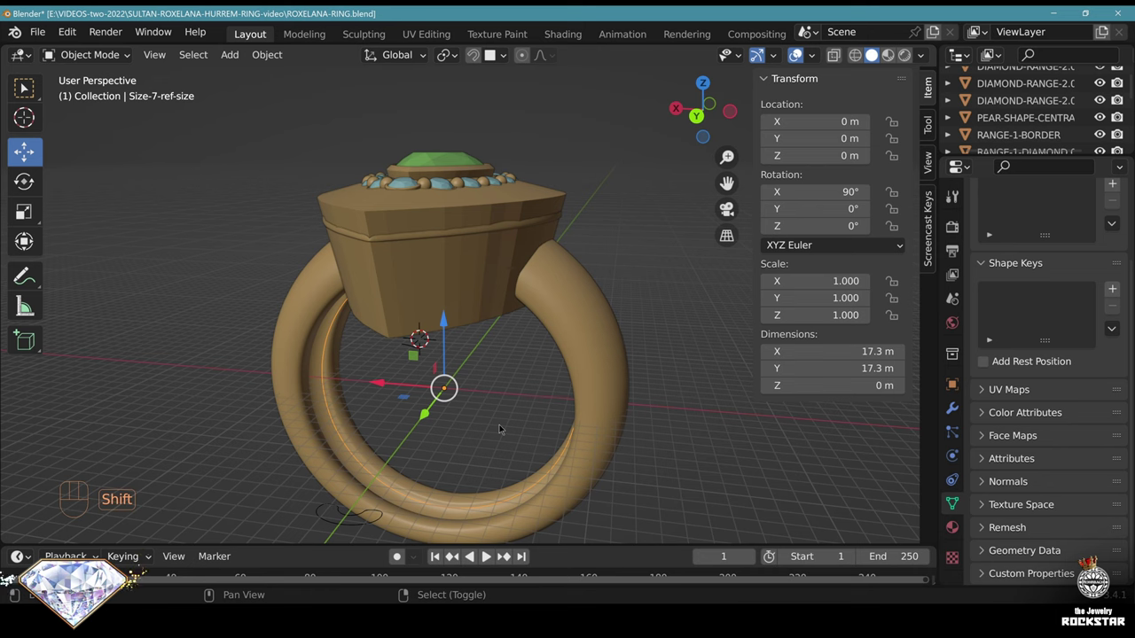
pyautogui.hotkey('shift', 'd')
pyautogui.press('Tab')
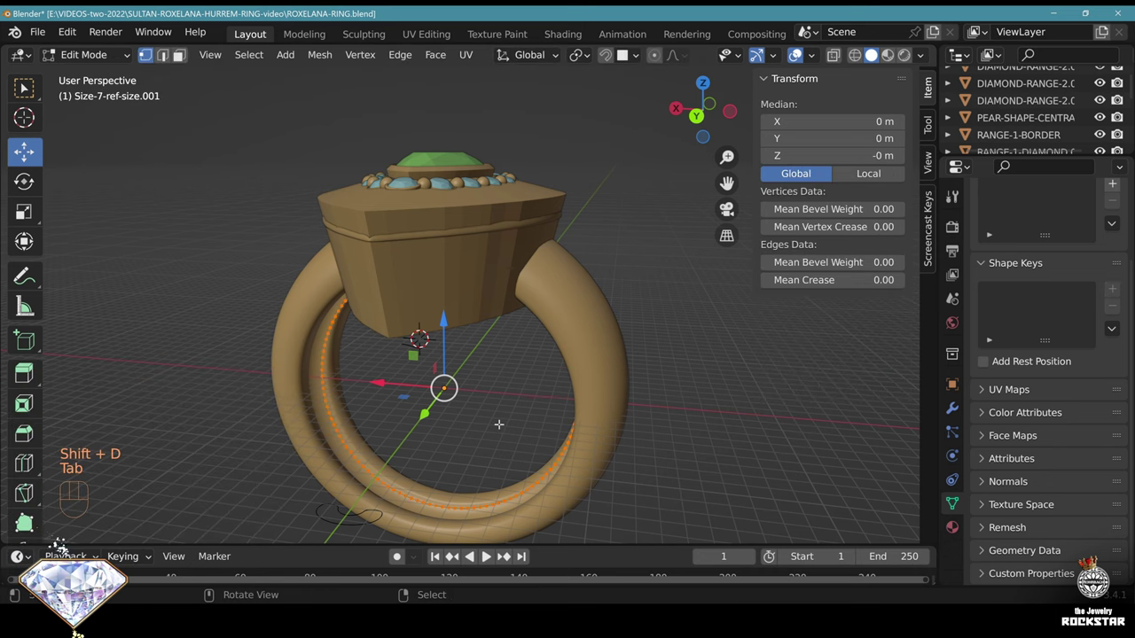
# Move the duplicated circle 16.153 m along Y and extrude it back through the ring into a cylinder about 32.8 m long
pyautogui.moveTo(550, 369); pyautogui.dragTo(463, 387, button='middle')
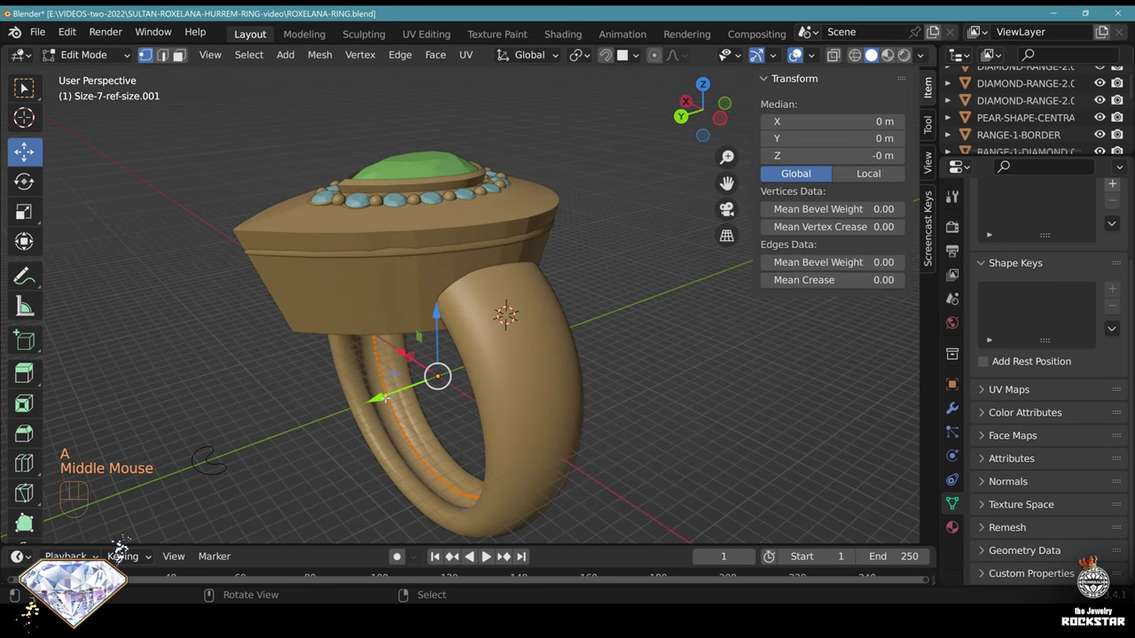
pyautogui.moveTo(382, 399); pyautogui.dragTo(213, 457)
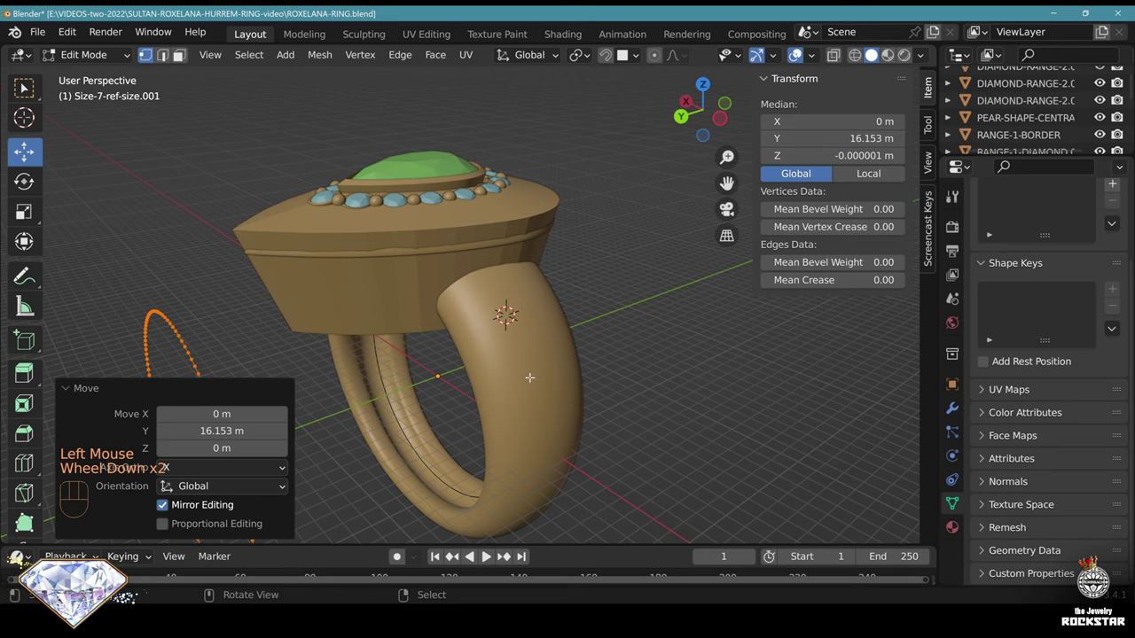
pyautogui.scroll(-2, 529, 378)
pyautogui.press('e')
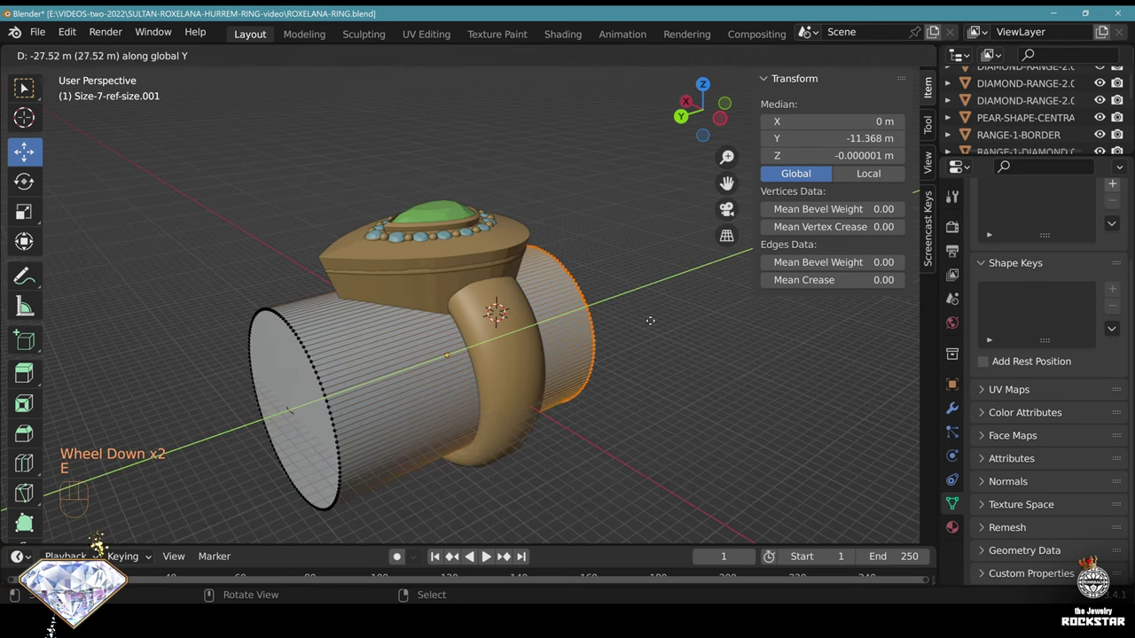
pyautogui.click(677, 325)
# Recalculate all normals of the cylinder to the outside and return to Object Mode
pyautogui.press('a')
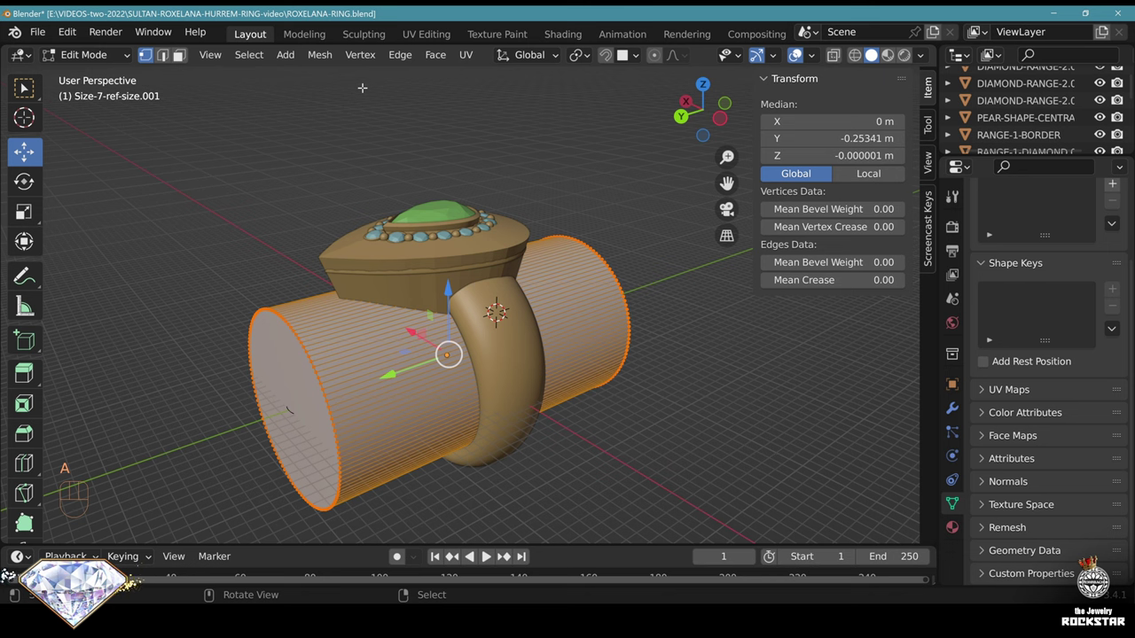
pyautogui.click(320, 55)
pyautogui.moveTo(390, 352)
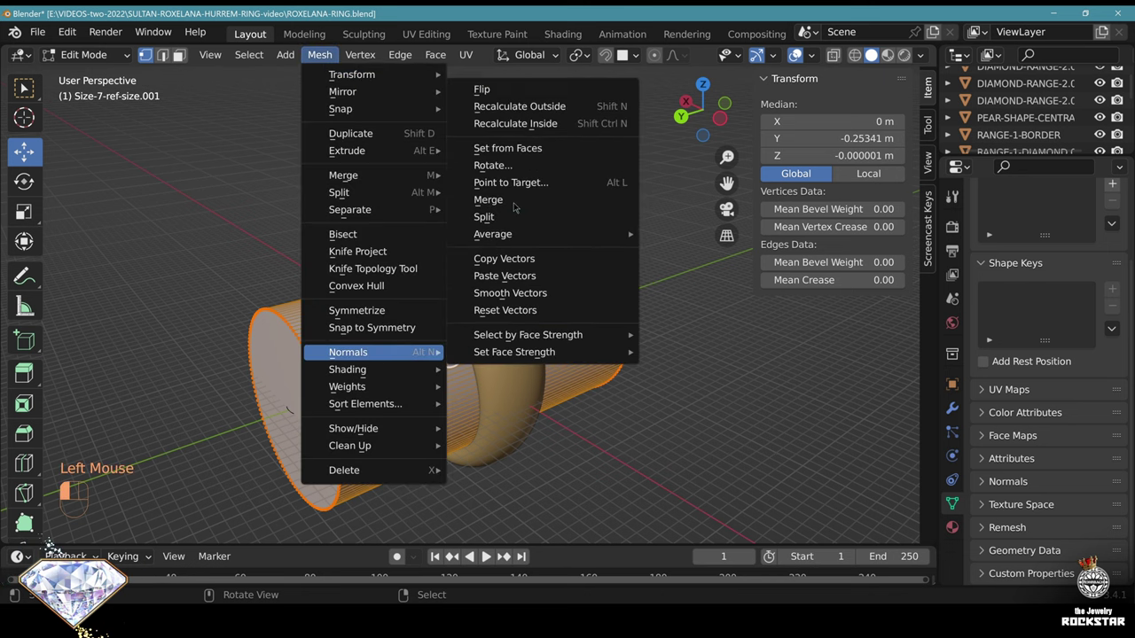
pyautogui.click(548, 108)
pyautogui.press('Tab')
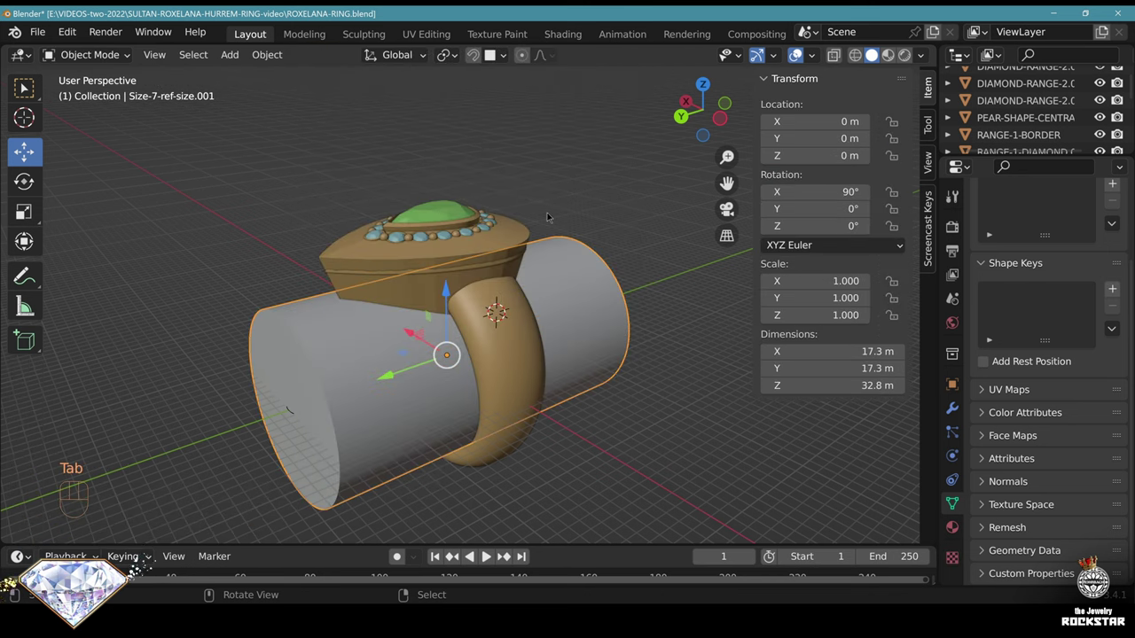
# Save the file and rename the extruded cylinder solidSize-7-ref-size.001
pyautogui.hotkey('ctrl', 's')
pyautogui.press('F2')
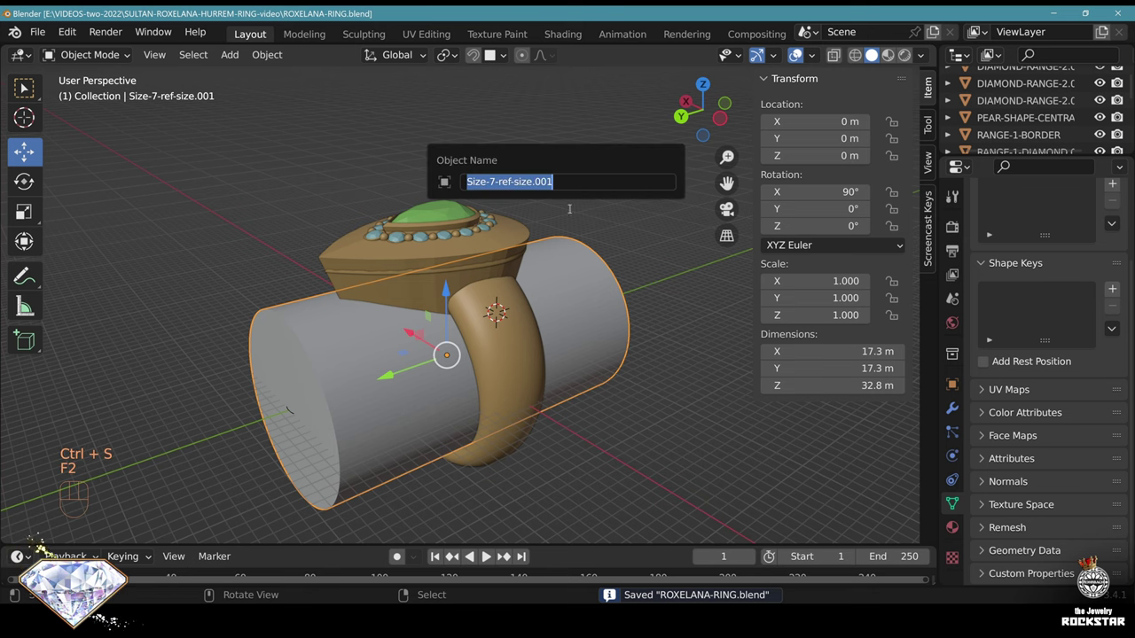
pyautogui.press('Home')
pyautogui.write('solid')
pyautogui.press('Return')
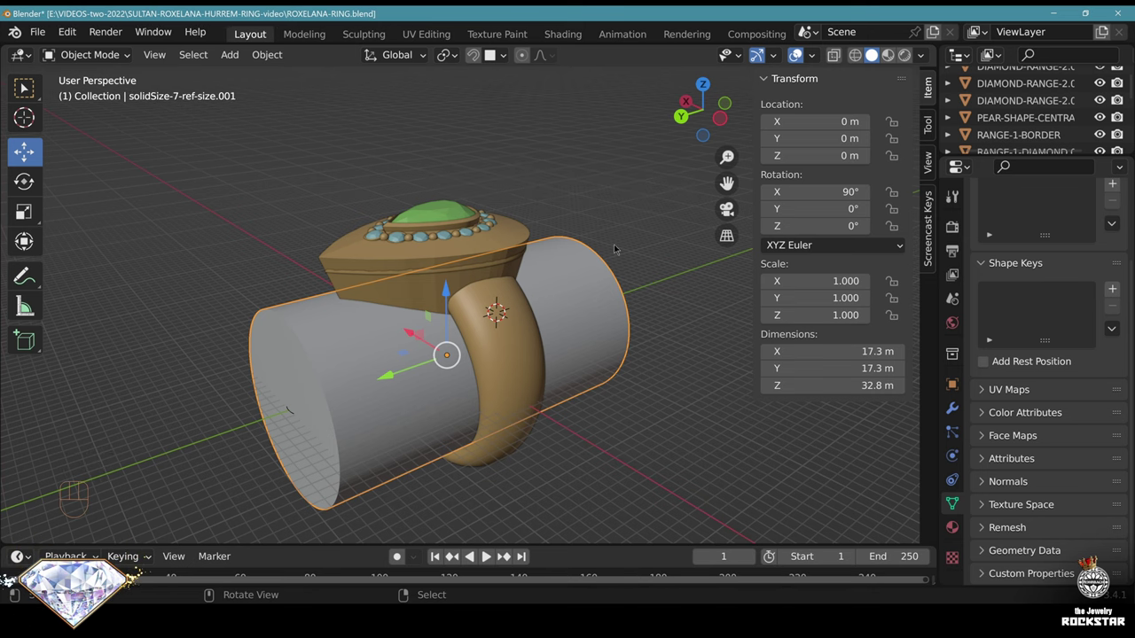
# Examine how the cylinder passes through the band and meets the underside of the setting
pyautogui.scroll(3, 614, 249)
pyautogui.moveTo(614, 249); pyautogui.dragTo(405, 243, button='middle')
pyautogui.scroll(2, 410, 342)
pyautogui.scroll(-1, 339, 222)
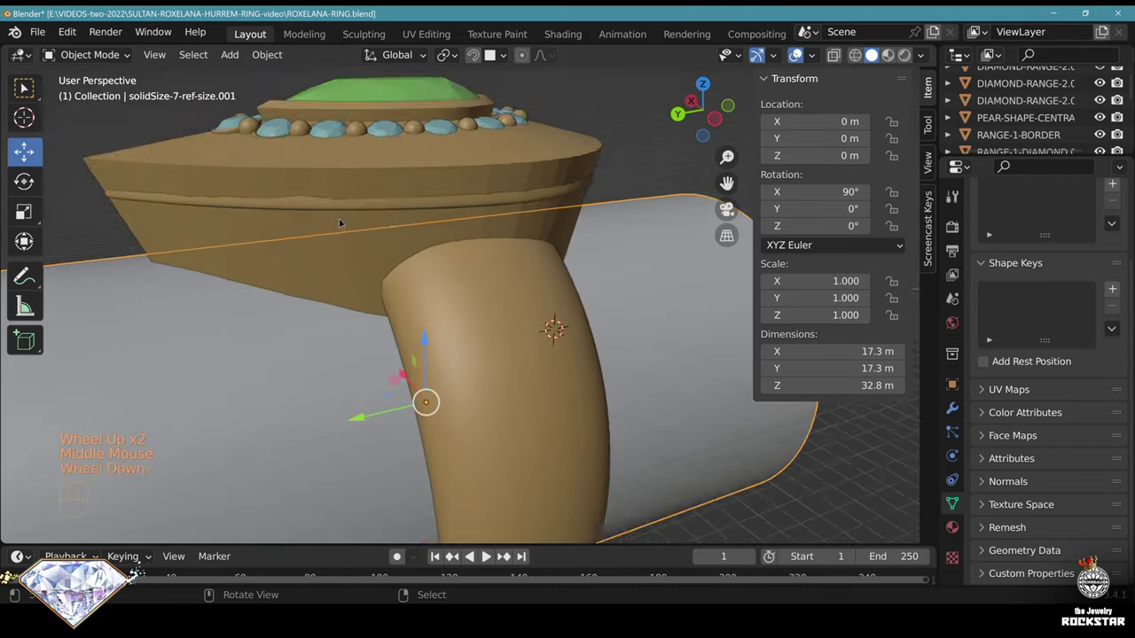
pyautogui.scroll(-3, 338, 220)
pyautogui.moveTo(338, 221); pyautogui.dragTo(452, 256, button='middle')
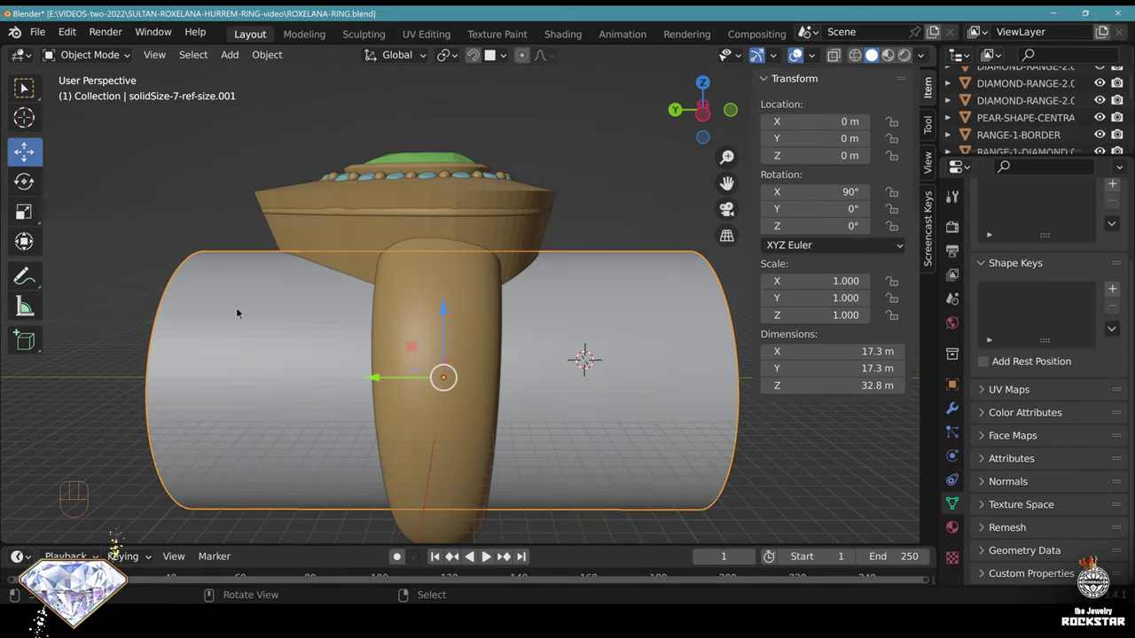
pyautogui.moveTo(236, 310); pyautogui.dragTo(286, 299, button='middle')
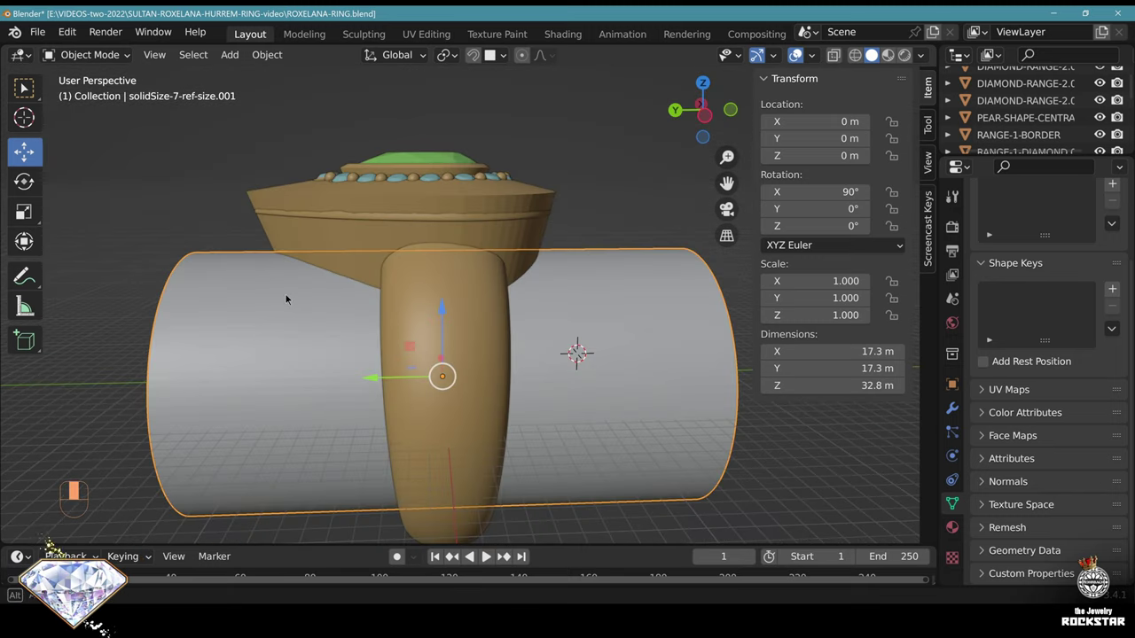
# In side view, set the origin of the SHELL-size object to its center of mass (surface)
pyautogui.rightClick(423, 304)
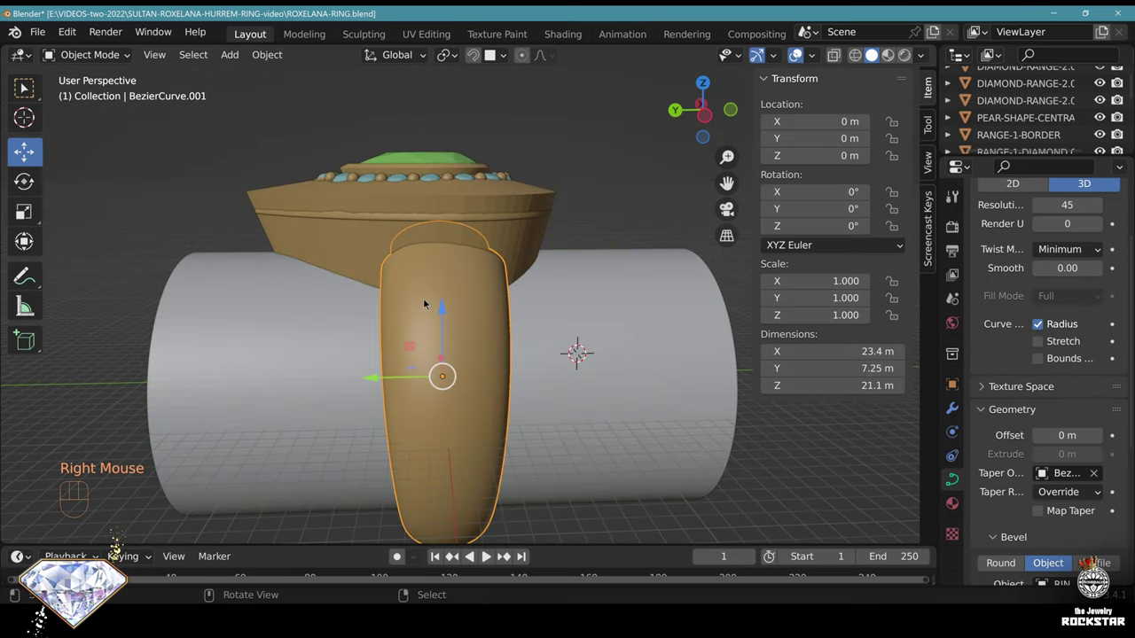
pyautogui.click(703, 114)
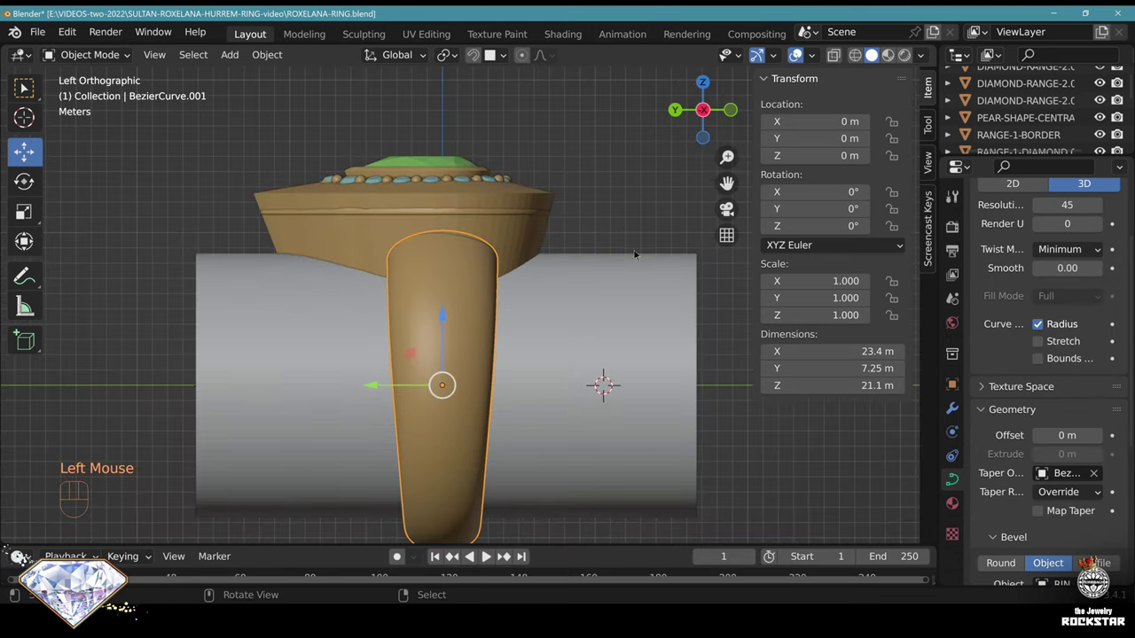
pyautogui.rightClick(533, 240)
pyautogui.rightClick(447, 335)
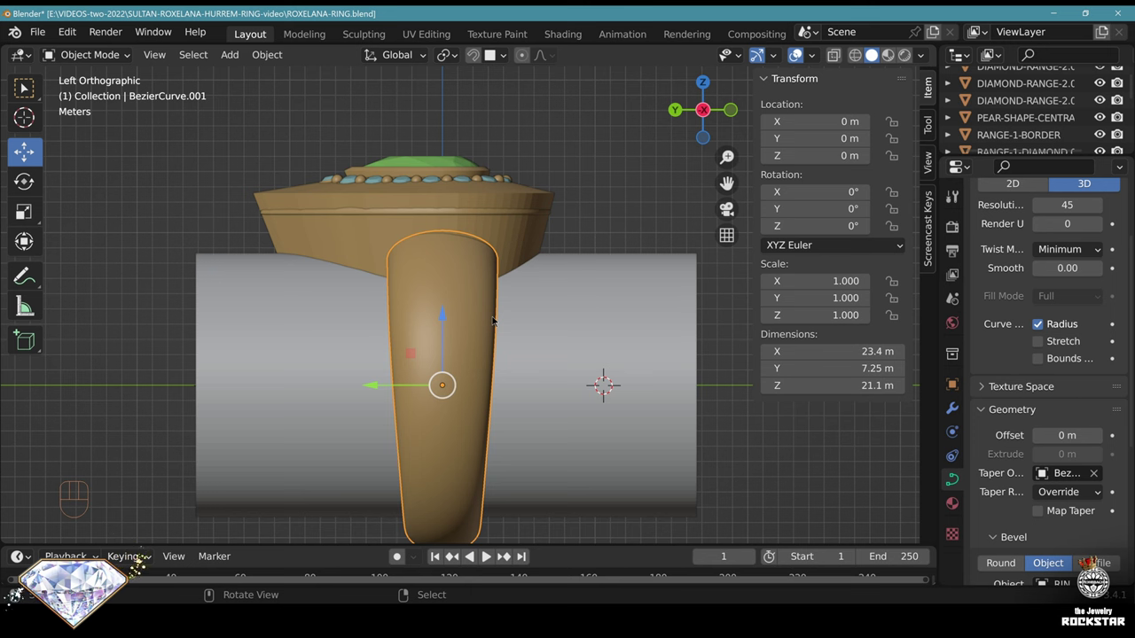
pyautogui.click(267, 54)
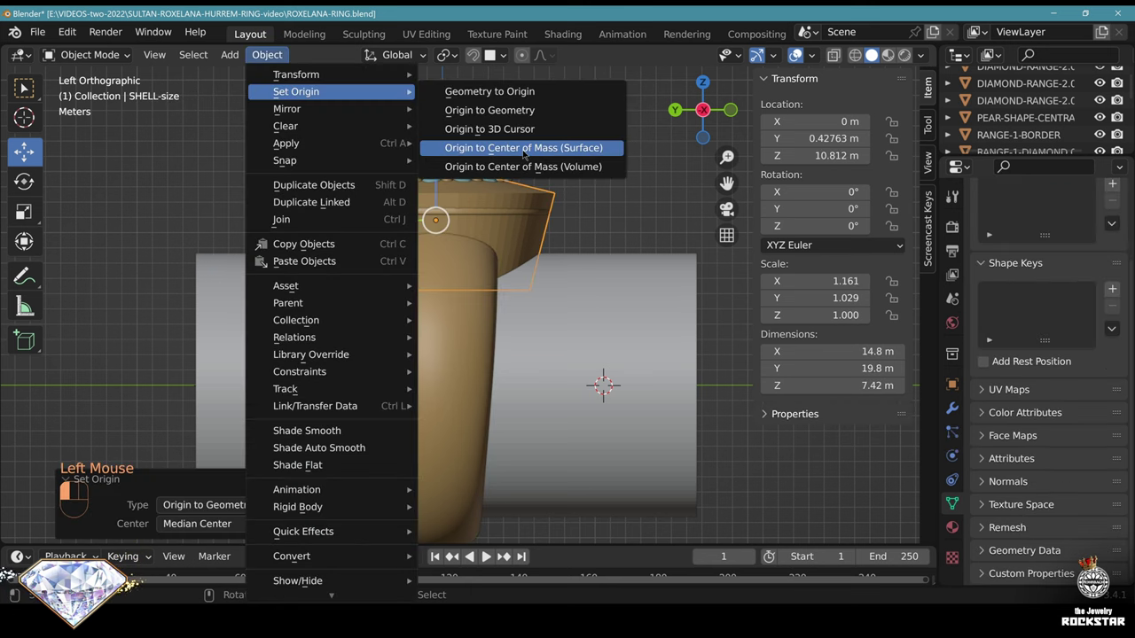
pyautogui.click(523, 148)
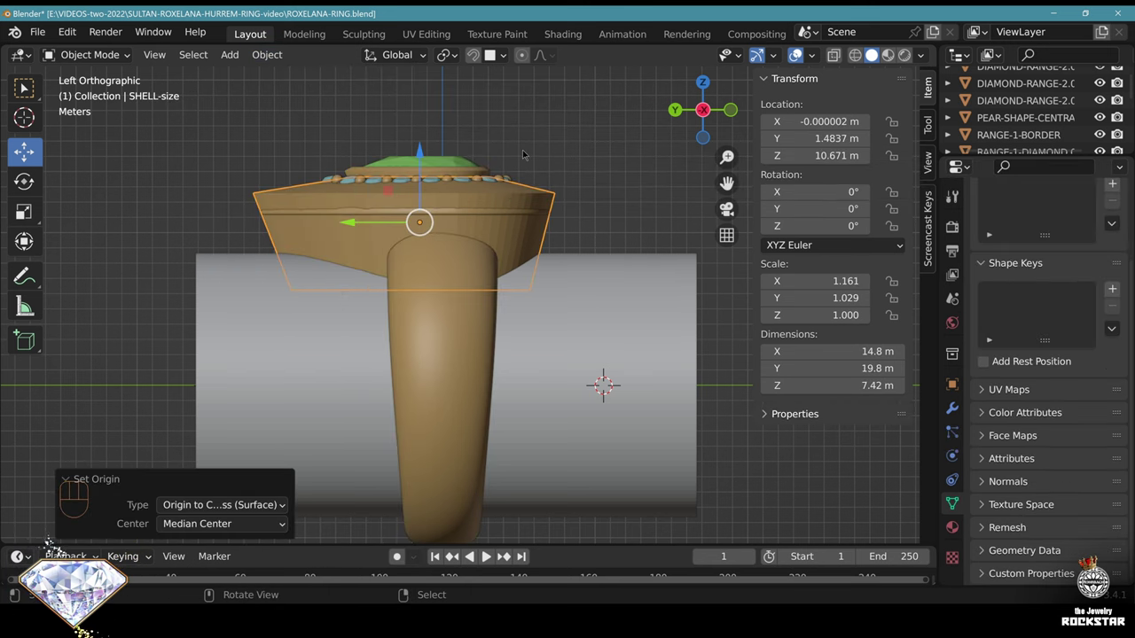
# Copy the shell's Y location to the gold band, placing it at Y 1.4837 m, and save the file
pyautogui.click(801, 138)
pyautogui.click(680, 197)
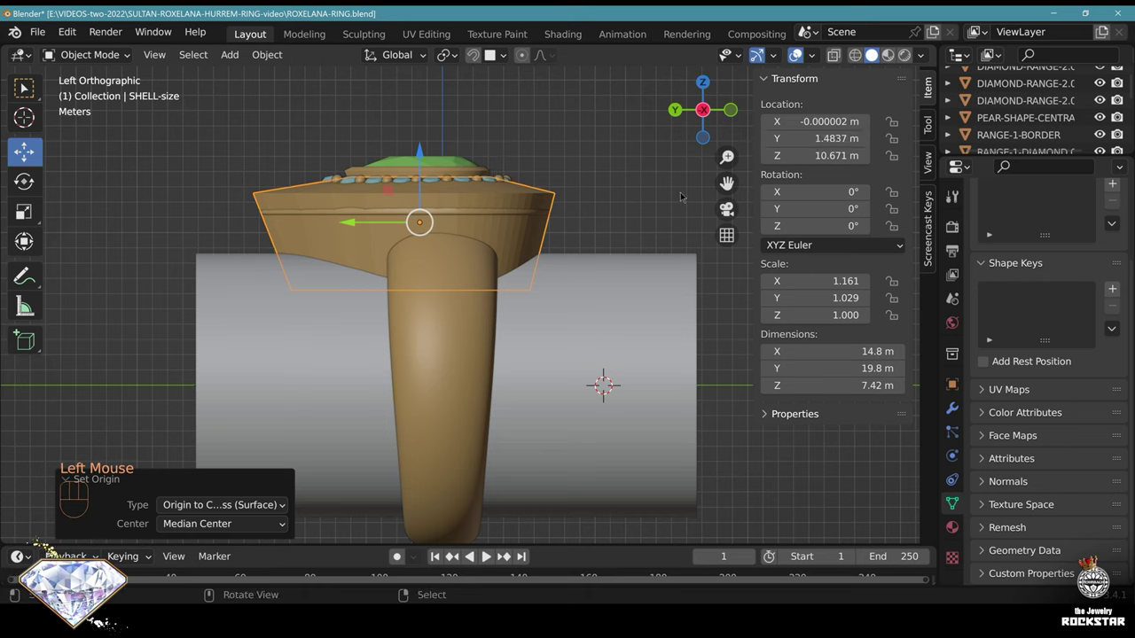
pyautogui.rightClick(469, 351)
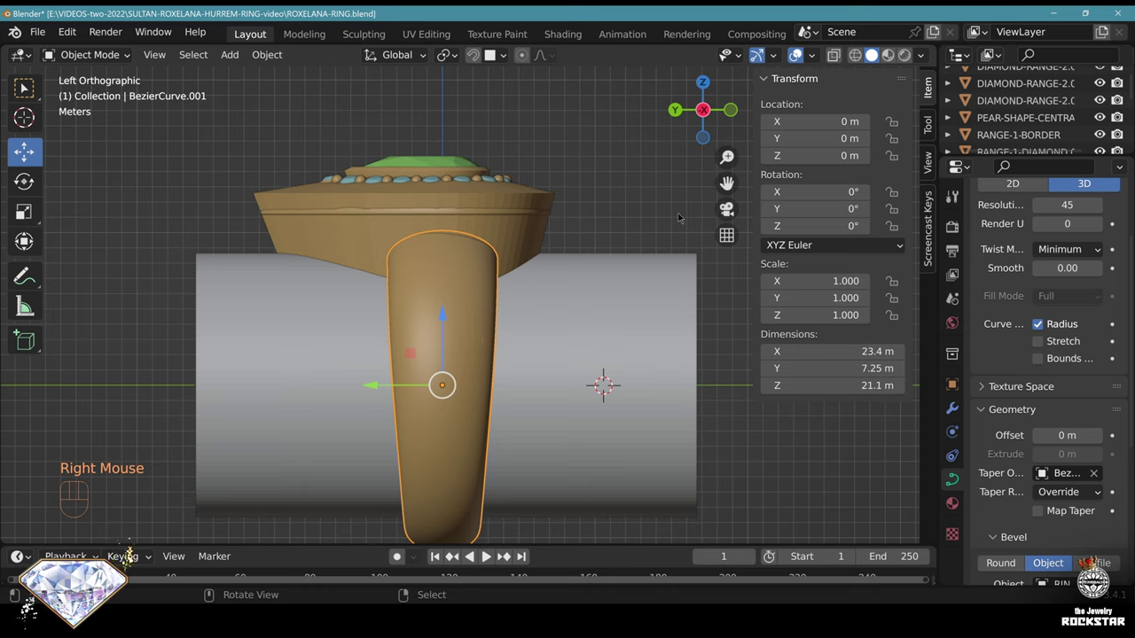
pyautogui.keyDown('ctrl'); pyautogui.click(814, 139); pyautogui.keyUp('ctrl')
pyautogui.click(709, 251)
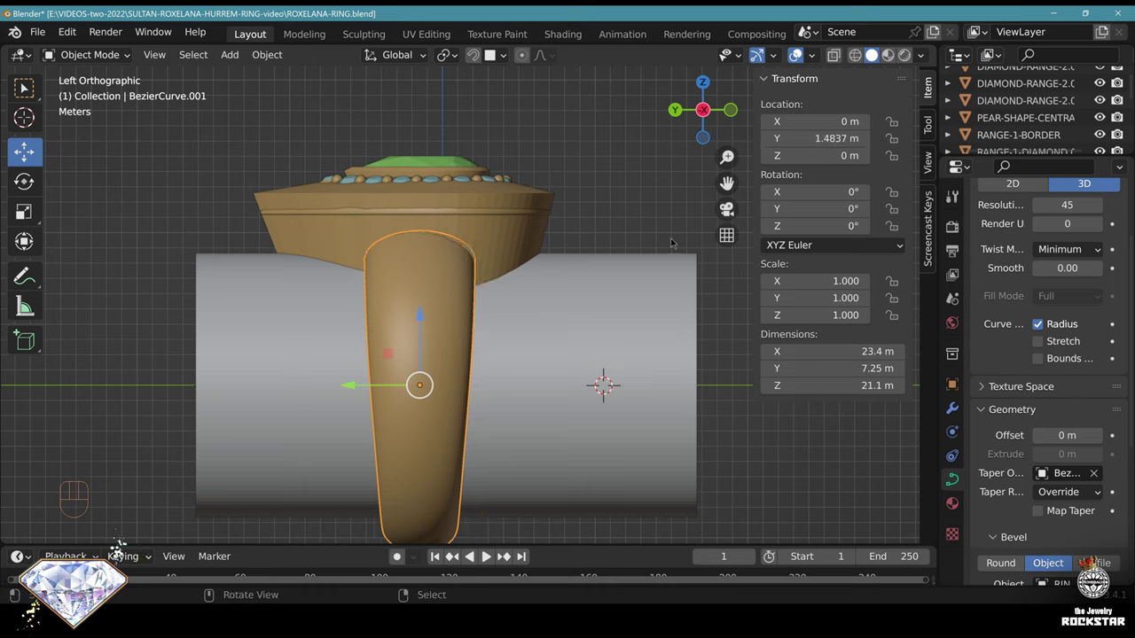
pyautogui.hotkey('ctrl', 's')
# Examine the repositioned band and its junction with the setting from the front and both sides
pyautogui.moveTo(310, 295); pyautogui.dragTo(564, 306, button='middle')
pyautogui.scroll(2, 550, 315)
pyautogui.scroll(-2, 523, 323)
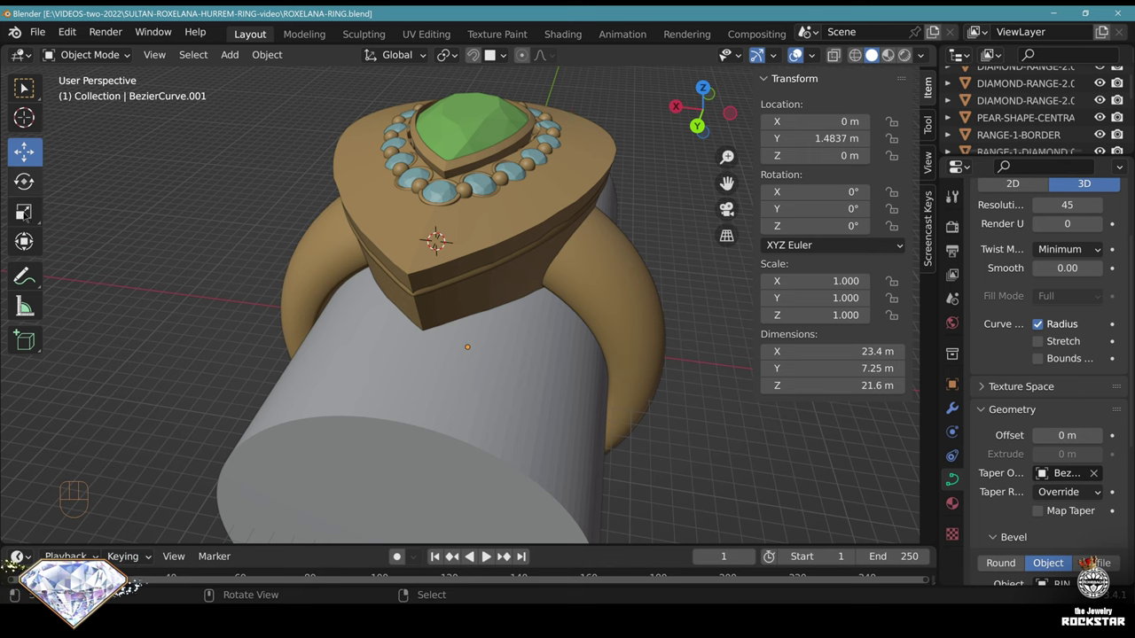
pyautogui.moveTo(443, 336); pyautogui.dragTo(498, 342, button='middle')
pyautogui.moveTo(536, 262); pyautogui.dragTo(455, 351, button='middle')
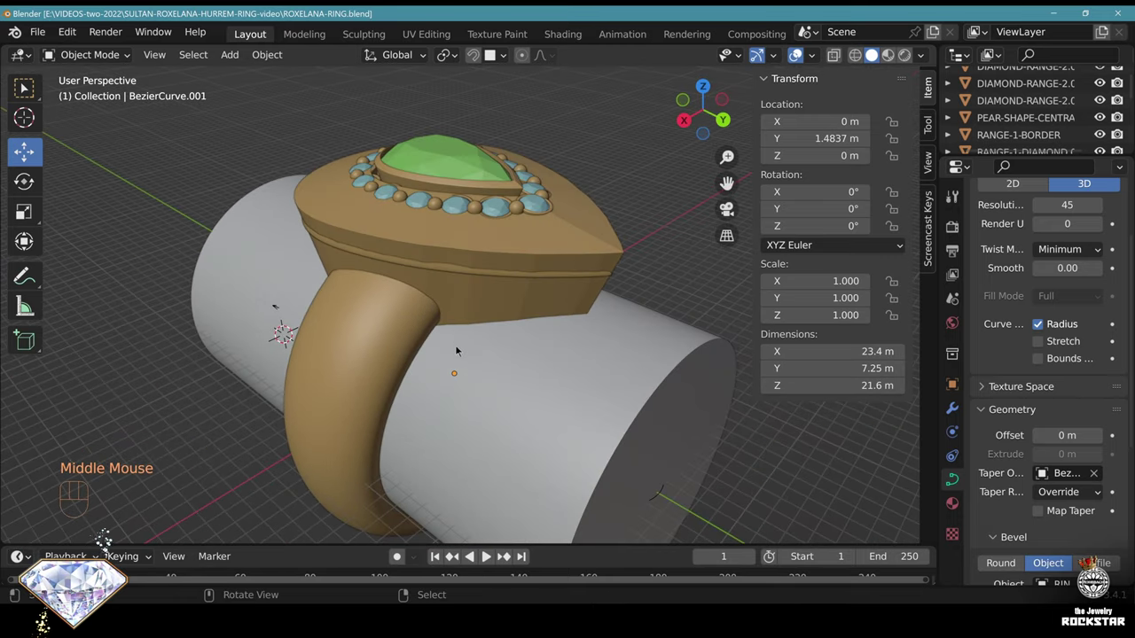
pyautogui.moveTo(468, 311); pyautogui.dragTo(426, 211, button='middle')
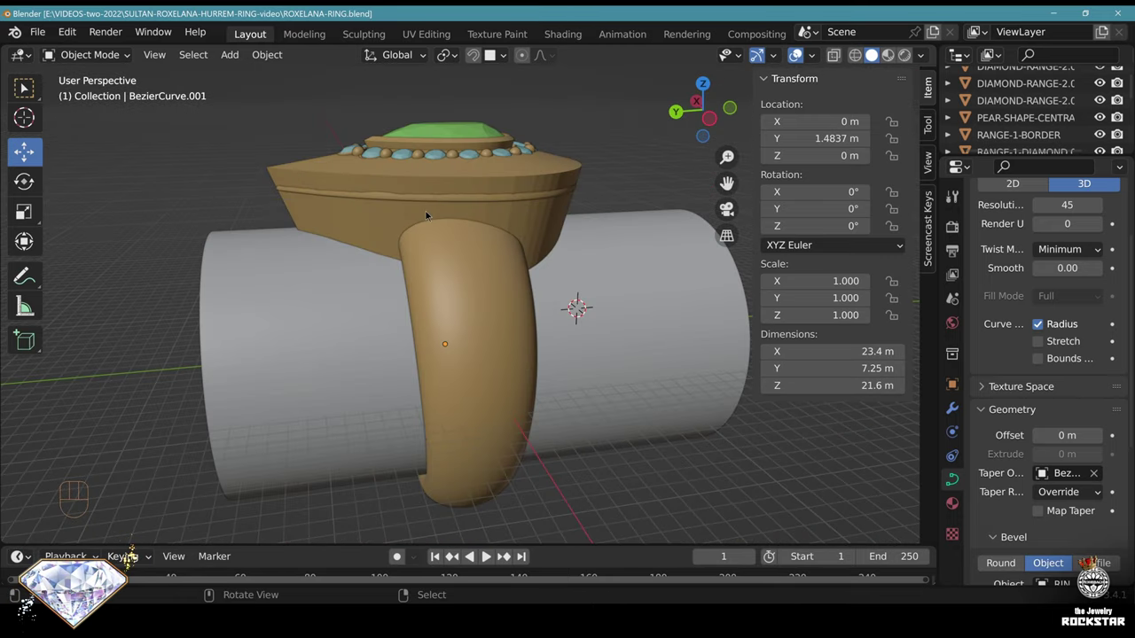
# Add a plane aligned to the right side view and move it 15.12 m along Y and 10.582 m along Z onto the shell
pyautogui.press('KP_3')
pyautogui.scroll(2, 530, 225)
pyautogui.keyDown('shift'); pyautogui.moveTo(549, 205); pyautogui.dragTo(488, 298, button='middle'); pyautogui.keyUp('shift')
pyautogui.scroll(2, 489, 298)
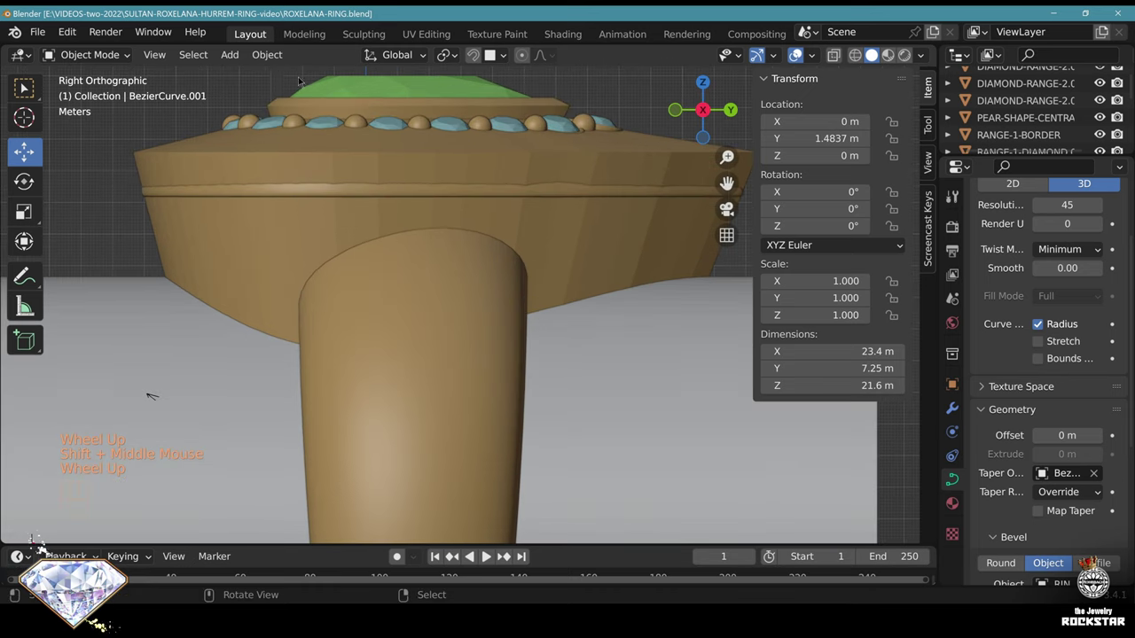
pyautogui.click(230, 54)
pyautogui.moveTo(254, 76)
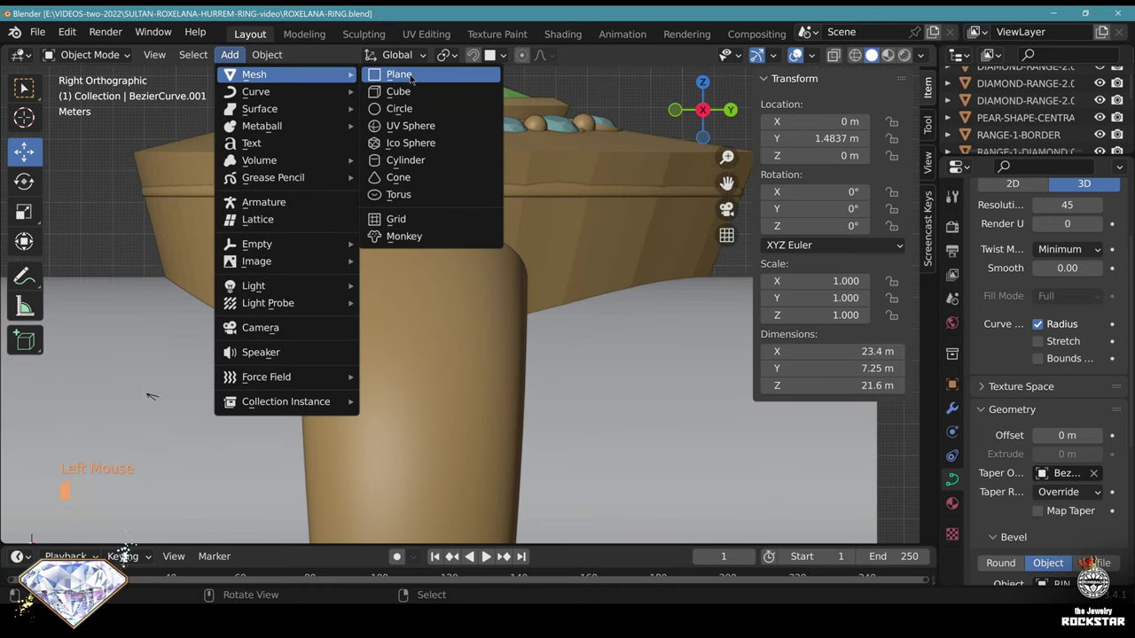
pyautogui.click(405, 77)
pyautogui.scroll(-2, 493, 301)
pyautogui.scroll(2, 493, 301)
pyautogui.click(221, 418)
pyautogui.click(204, 454)
pyautogui.press('g')
pyautogui.click(596, 218)
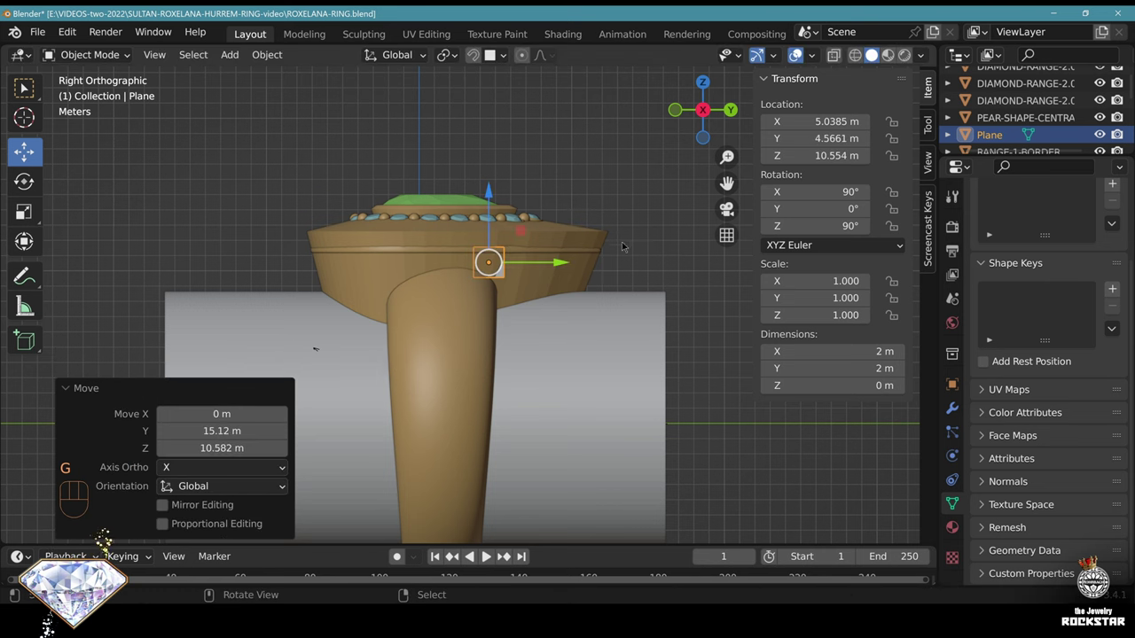
# Scale the plane down and set its X and Y dimensions to 0.6 m
pyautogui.press('s')
pyautogui.moveTo(771, 351); pyautogui.dragTo(763, 363)
pyautogui.write('.6')
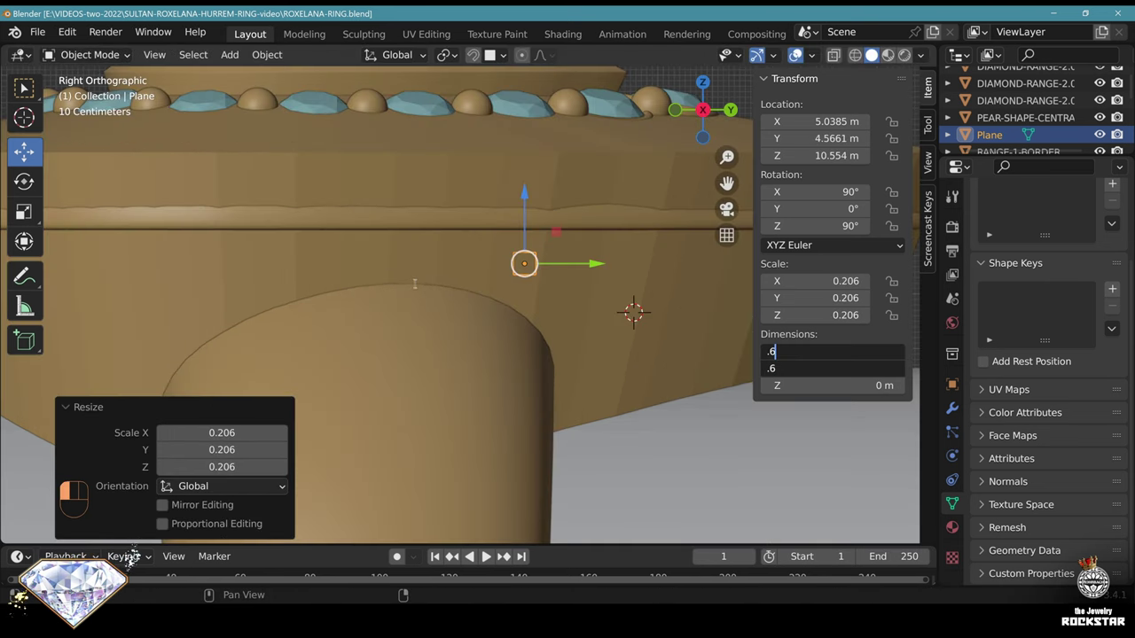
pyautogui.press('Return')
# Move the small plane to just above the band's upper end, at about Y 2.6552 m and Z 10.523 m
pyautogui.press('g')
pyautogui.click(513, 271)
pyautogui.hotkey('alt', 'z')
pyautogui.scroll(2, 483, 242)
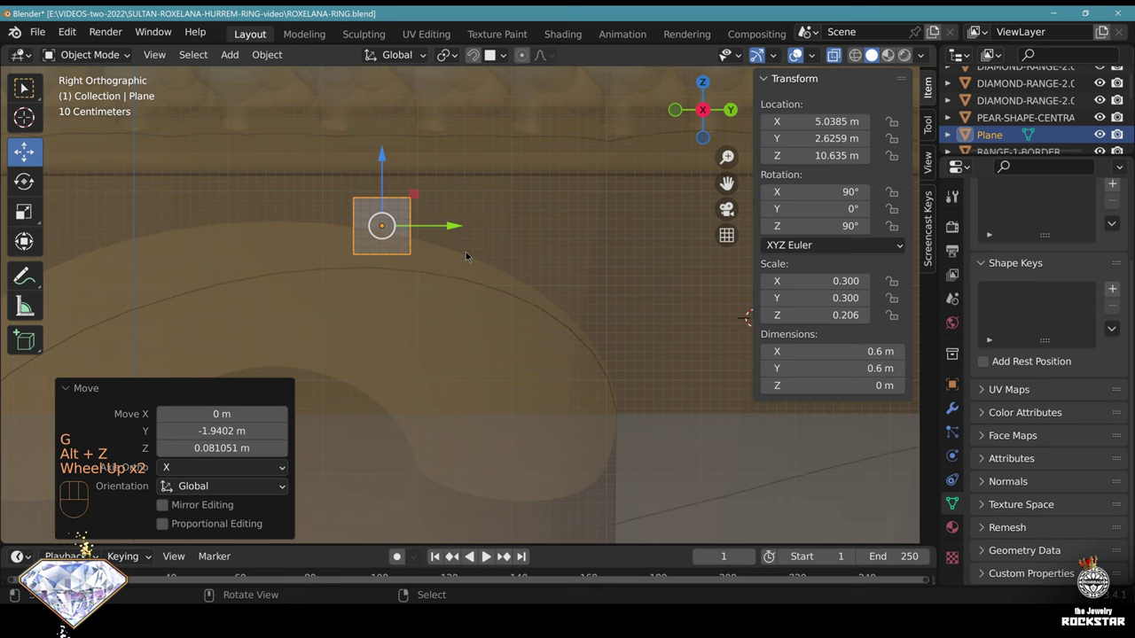
pyautogui.press('g')
pyautogui.click(469, 267)
pyautogui.scroll(-1, 472, 275)
pyautogui.hotkey('alt', 'z')
pyautogui.scroll(-2, 484, 284)
# Select the whole setting with its shell, stones, borders and cutters, and raise it 0.85 m along Z
pyautogui.hotkey('alt', 'z')
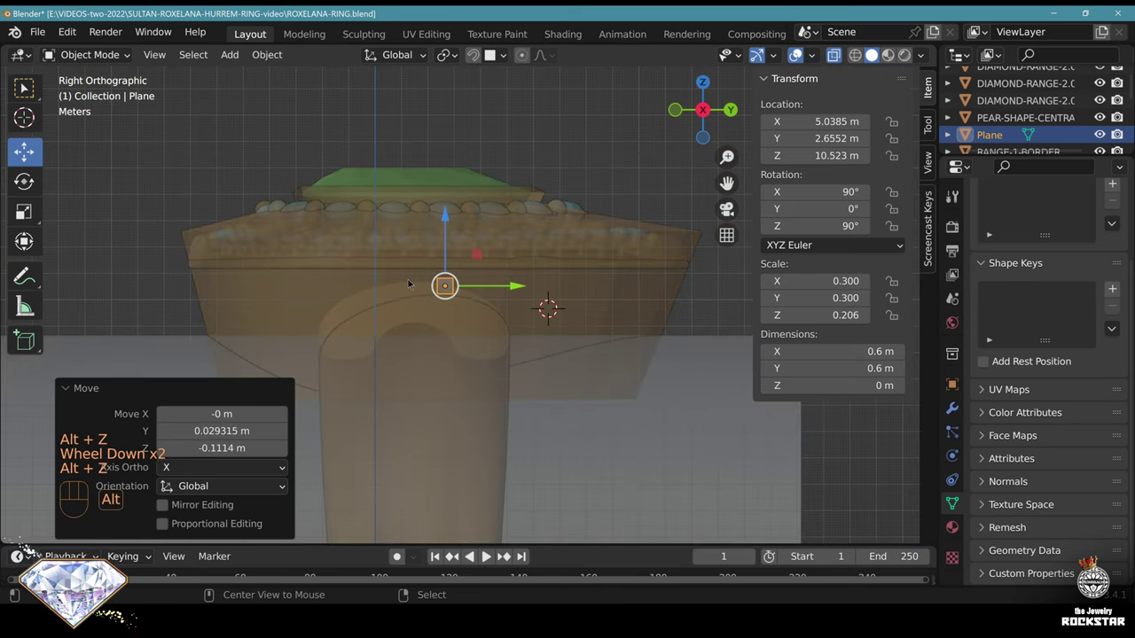
pyautogui.hotkey('alt', 'a')
pyautogui.press('b')
pyautogui.moveTo(131, 133); pyautogui.dragTo(718, 274)
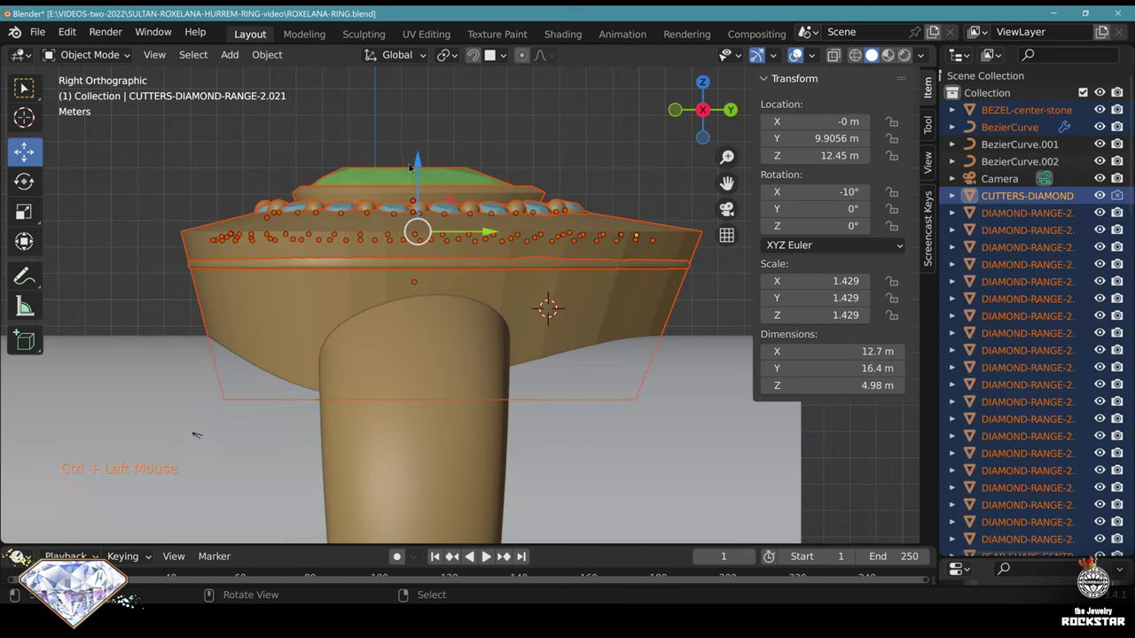
pyautogui.moveTo(416, 161); pyautogui.dragTo(417, 120)
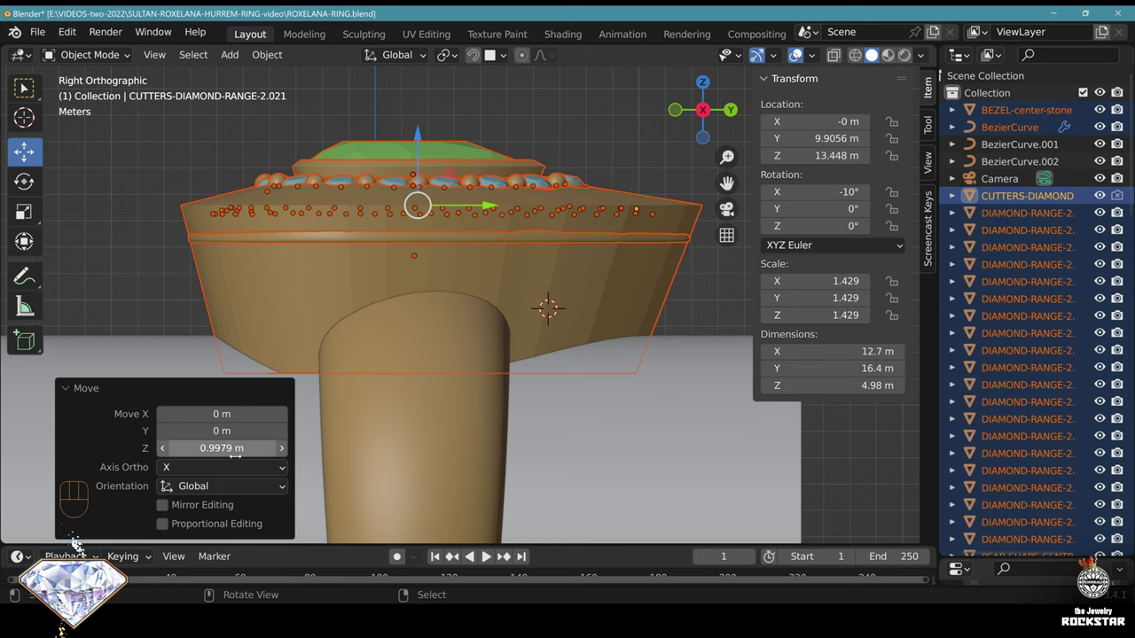
pyautogui.click(235, 450)
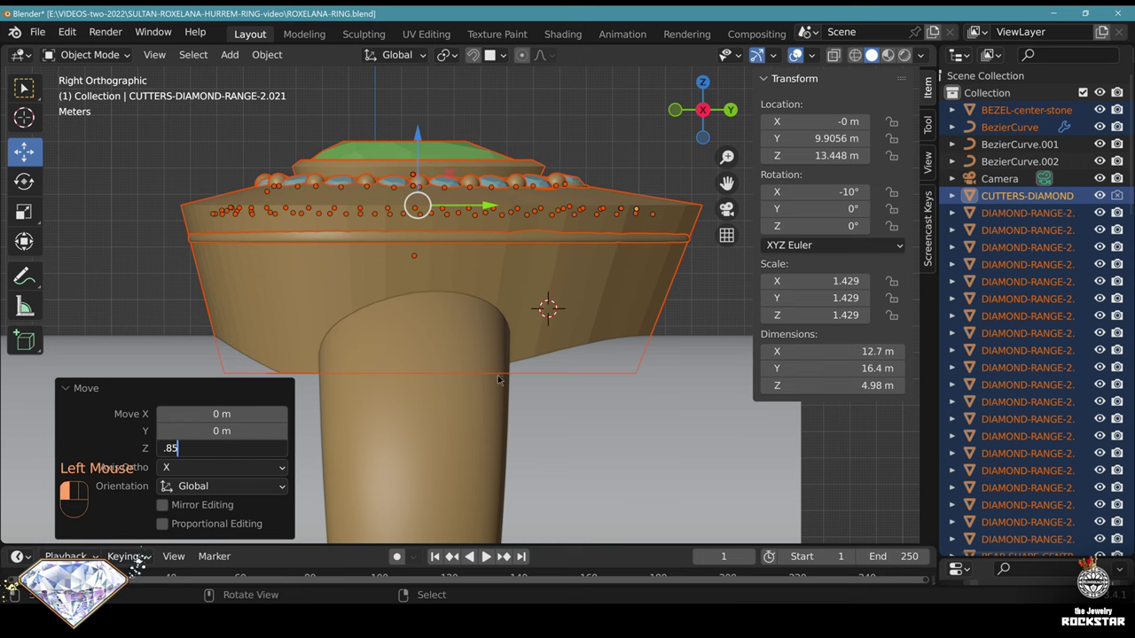
# Lower the bottom vertices of the shell so that it is about 8.28 m tall, and save the file
pyautogui.rightClick(614, 301)
pyautogui.press('Tab')
pyautogui.hotkey('alt', 'z')
pyautogui.moveTo(425, 337); pyautogui.dragTo(489, 334, button='middle')
pyautogui.hotkey('alt', 'z')
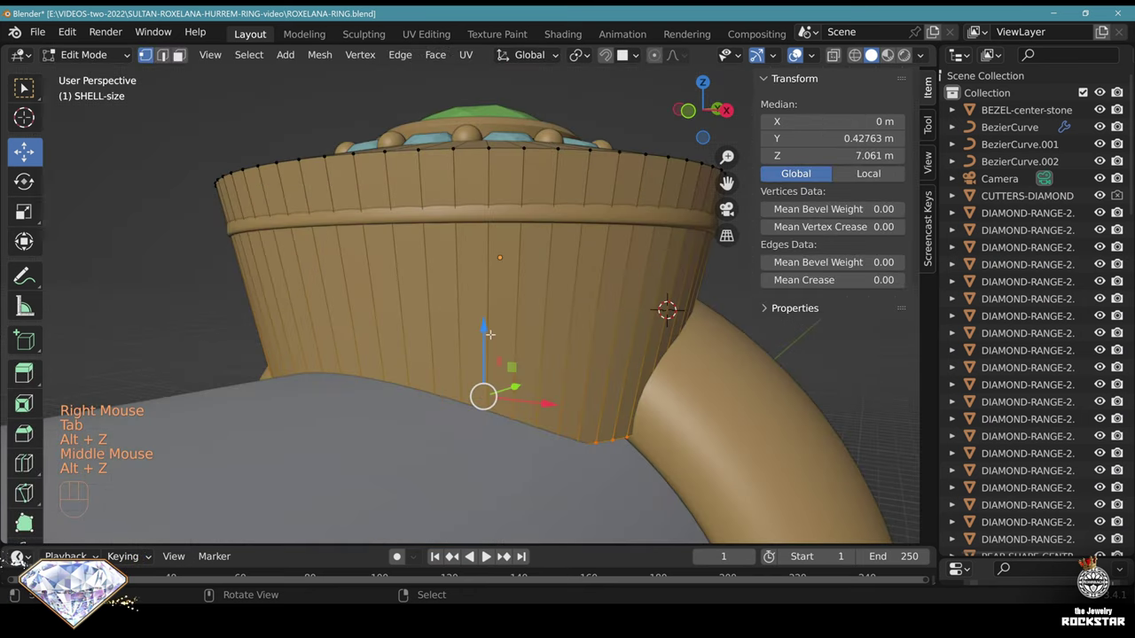
pyautogui.moveTo(489, 335); pyautogui.dragTo(488, 383)
pyautogui.moveTo(487, 383); pyautogui.dragTo(421, 342, button='middle')
pyautogui.press('Tab')
pyautogui.hotkey('ctrl', 's')
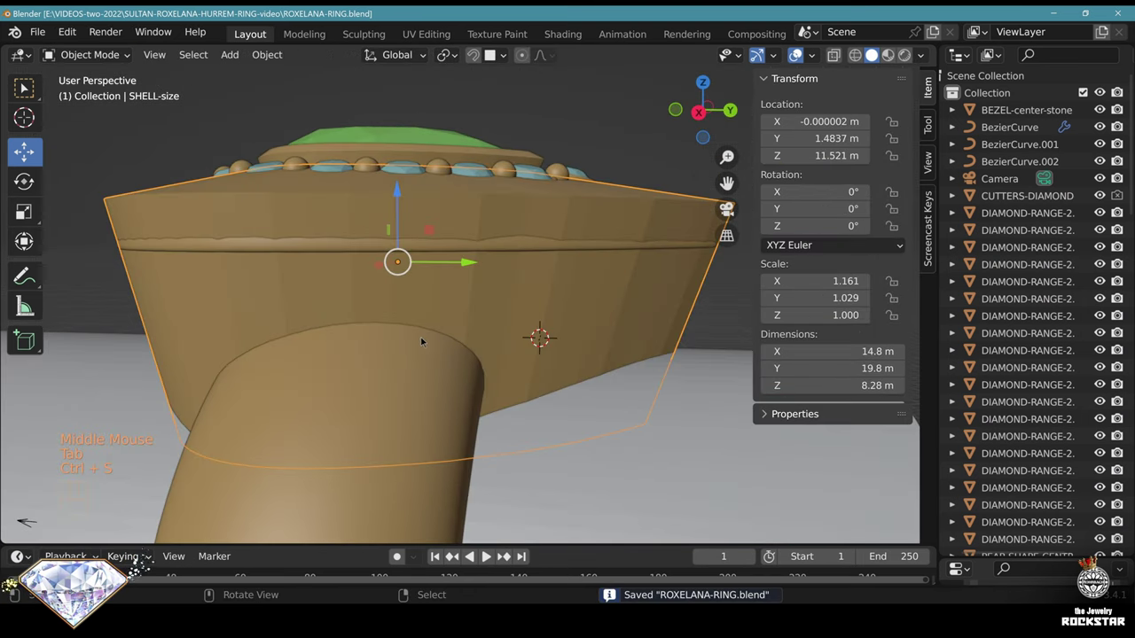
# Select the small plane, rename it DECORATIONS and save the file
pyautogui.hotkey('alt', 'a')
pyautogui.scroll(-8, 1008, 310)
pyautogui.click(1008, 311)
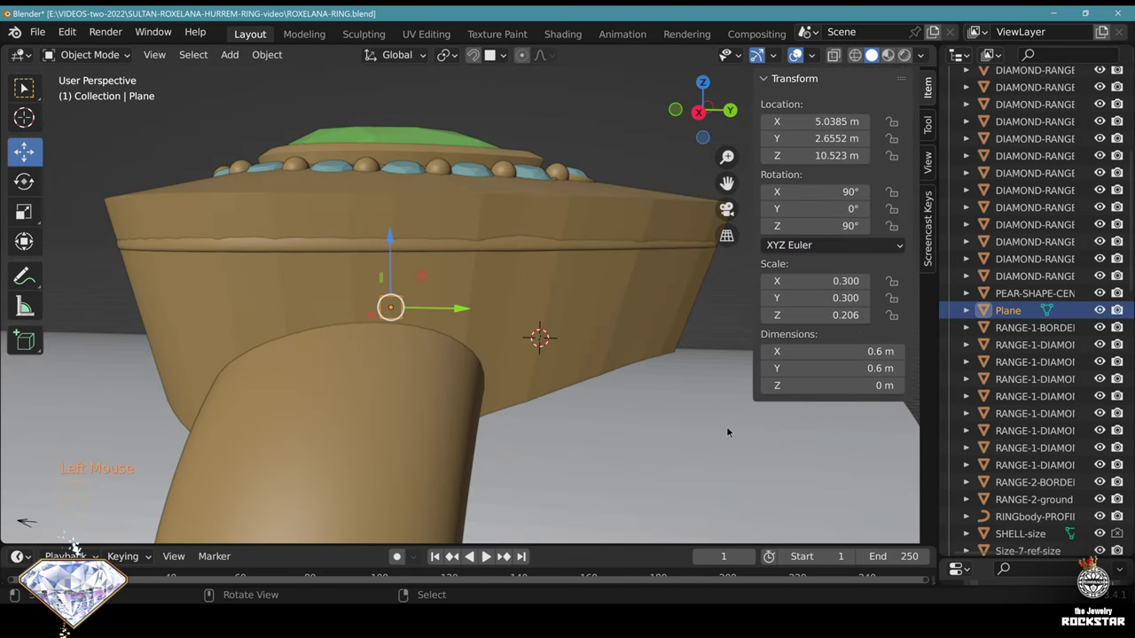
pyautogui.click(702, 109)
pyautogui.press('F2')
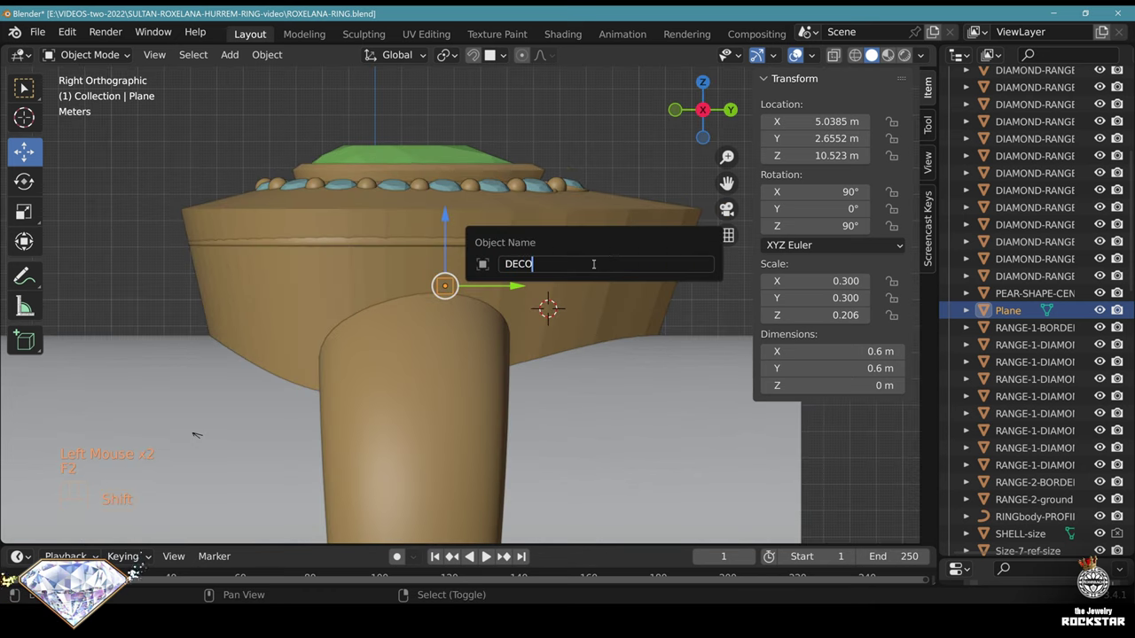
pyautogui.write('DECORATIONS')
pyautogui.press('Return')
pyautogui.hotkey('ctrl', 's')
# Move the DECORATIONS plane 2.1178 m along X, out in front of the shell's side wall
pyautogui.scroll(-1, 593, 263)
pyautogui.moveTo(593, 263); pyautogui.dragTo(237, 326, button='middle')
pyautogui.scroll(2, 237, 326)
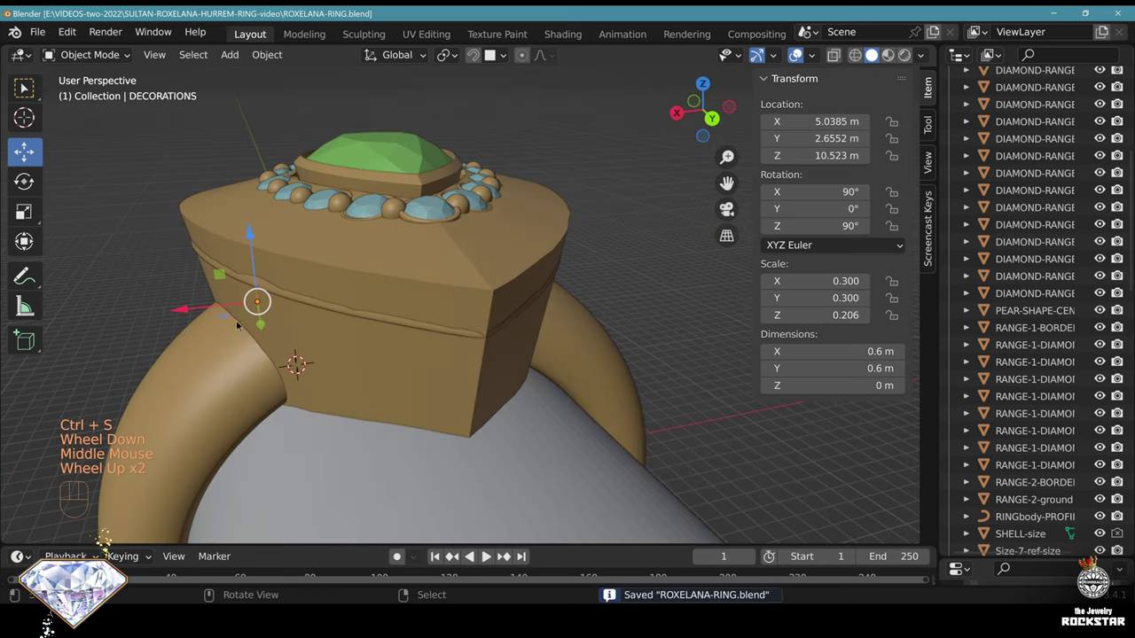
pyautogui.moveTo(200, 306); pyautogui.dragTo(135, 312)
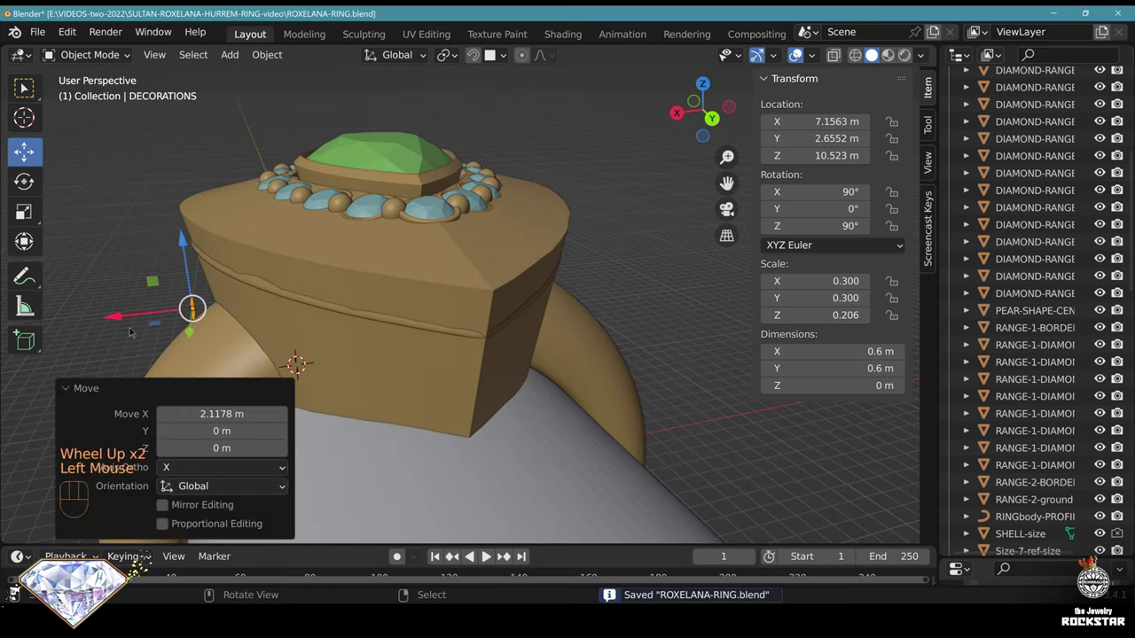
# Add a Shrinkwrap modifier to the DECORATIONS plane with SHELL-size as its target and check how the plane fits the wall
pyautogui.click(676, 113)
pyautogui.scroll(2, 676, 114)
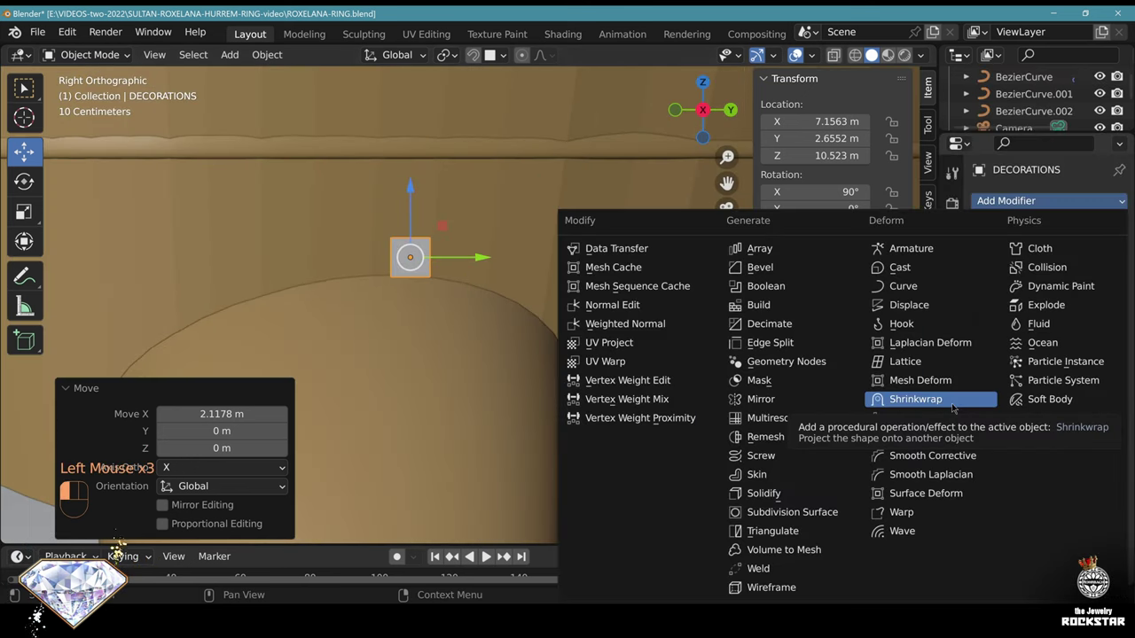
pyautogui.click(887, 471)
pyautogui.click(1094, 297)
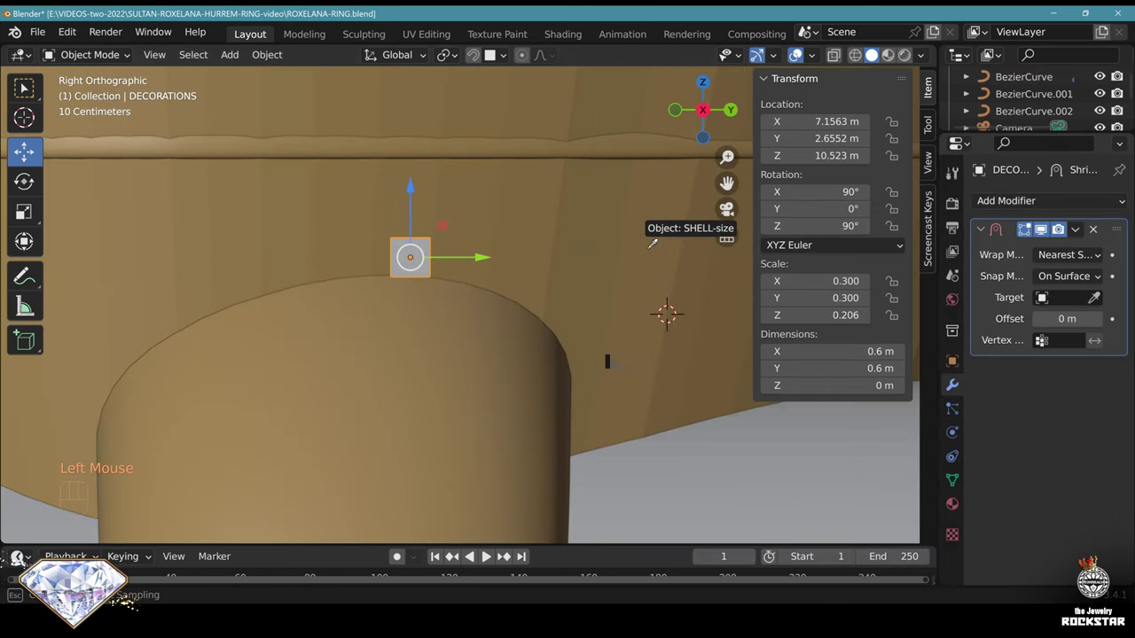
pyautogui.click(648, 252)
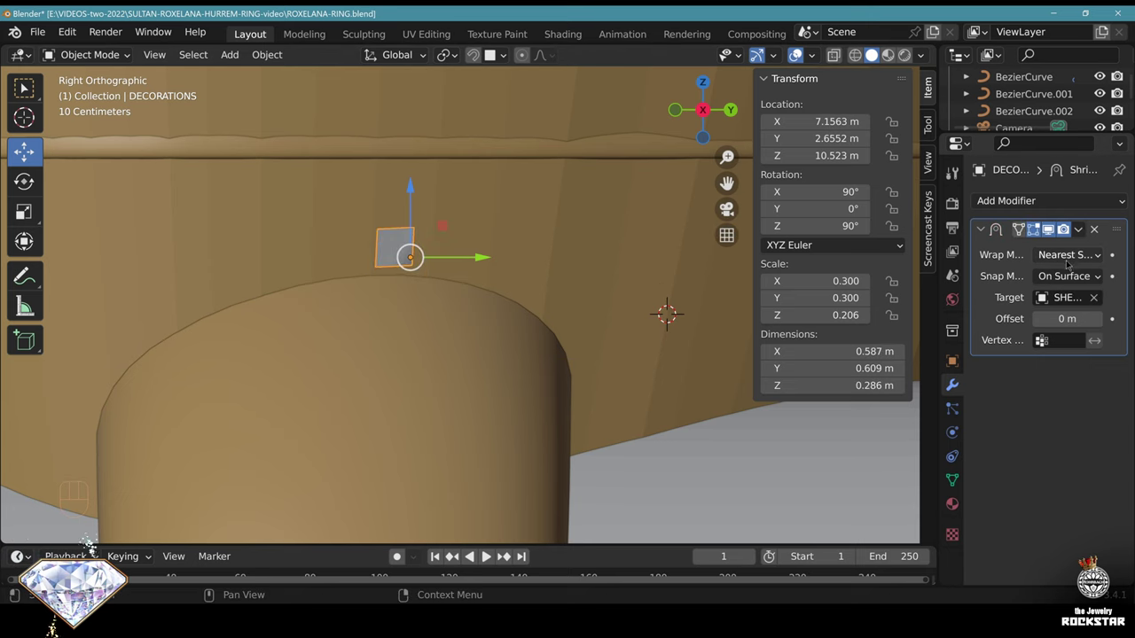
pyautogui.moveTo(532, 311); pyautogui.dragTo(440, 355, button='middle')
pyautogui.scroll(-2, 441, 355)
pyautogui.press('KP_Decimal')
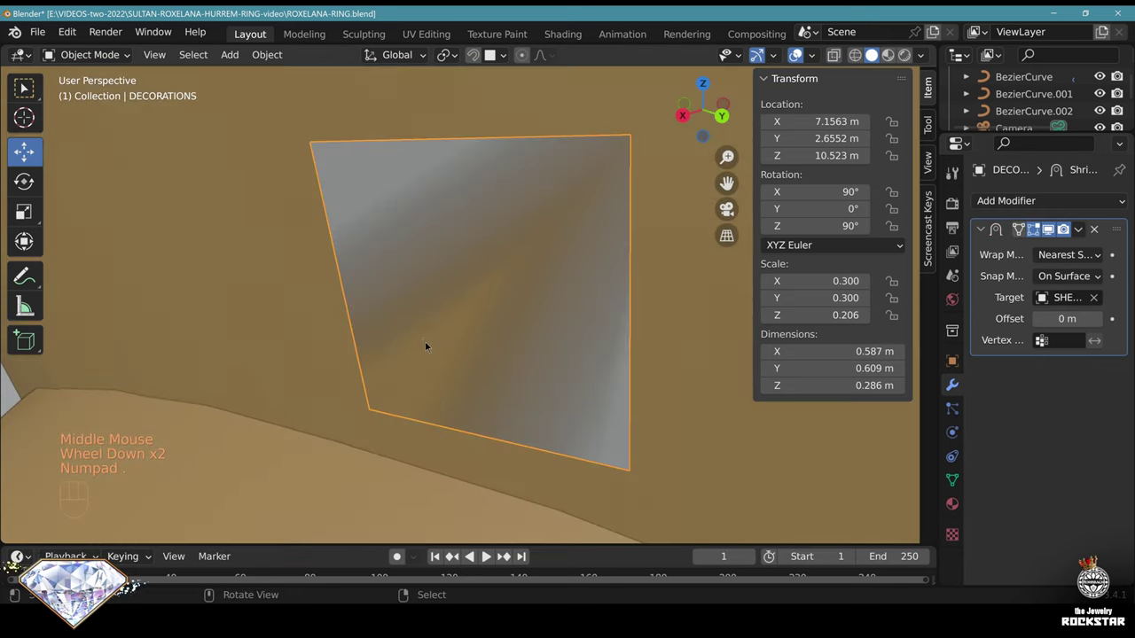
# Select the band curve below the small plane in the right side view and save the file
pyautogui.scroll(-1, 517, 305)
pyautogui.moveTo(517, 305); pyautogui.dragTo(597, 337, button='middle')
pyautogui.scroll(-2, 596, 340)
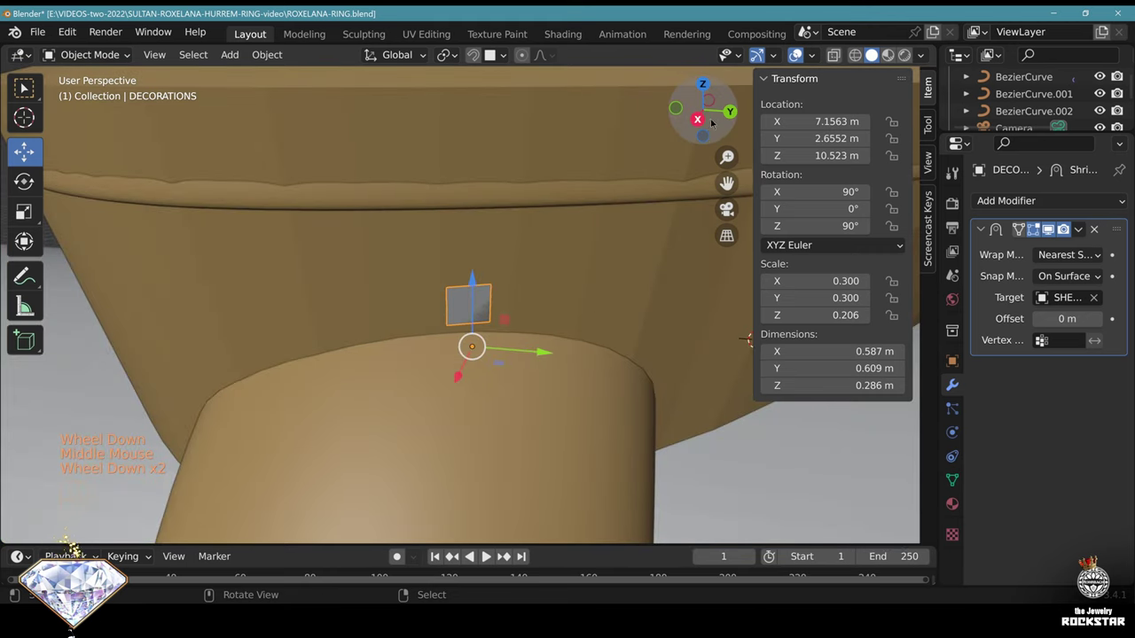
pyautogui.click(701, 121)
pyautogui.scroll(-2, 532, 328)
pyautogui.rightClick(471, 377)
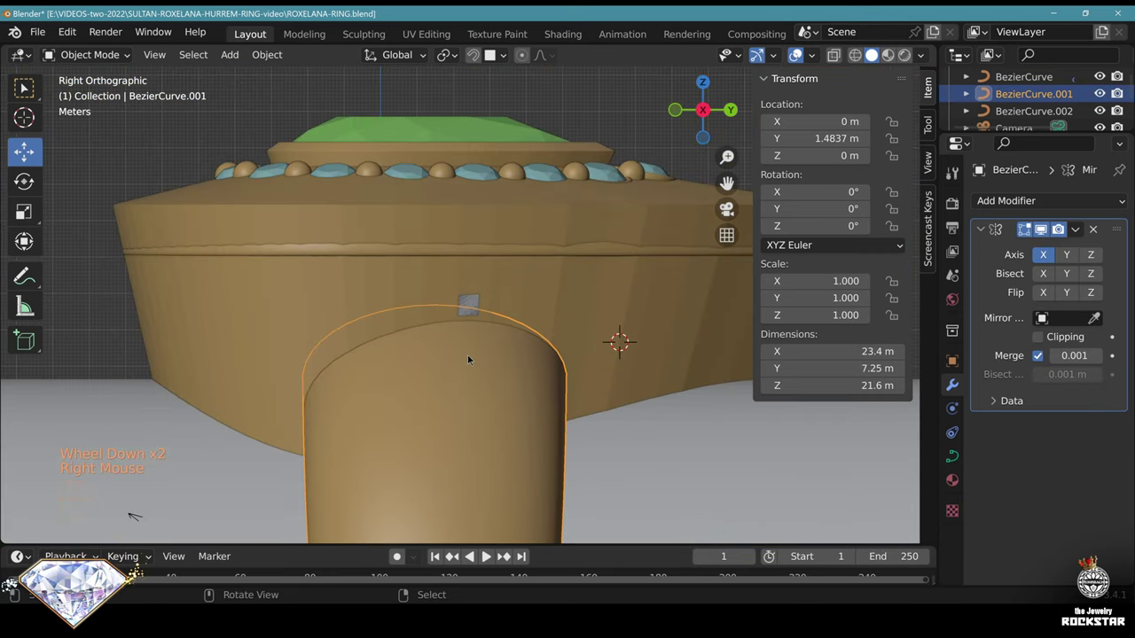
pyautogui.rightClick(467, 359)
pyautogui.hotkey('ctrl', 's')
# Move the DECORATIONS plane to the crest of the band, at about Y 1.91 m and Z 10.29 m, and save the file
pyautogui.rightClick(469, 304)
pyautogui.scroll(1, 470, 297)
pyautogui.press('g')
pyautogui.click(425, 313)
pyautogui.rightClick(428, 316)
pyautogui.rightClick(428, 317)
pyautogui.press('g')
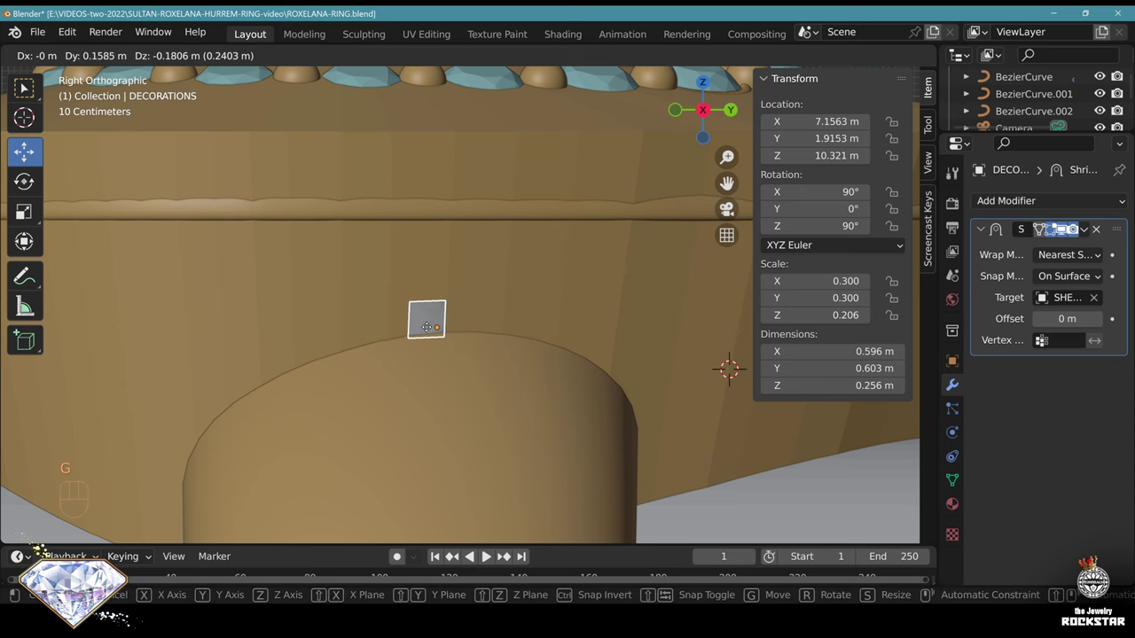
pyautogui.click(426, 329)
pyautogui.moveTo(436, 324); pyautogui.dragTo(532, 319, button='middle')
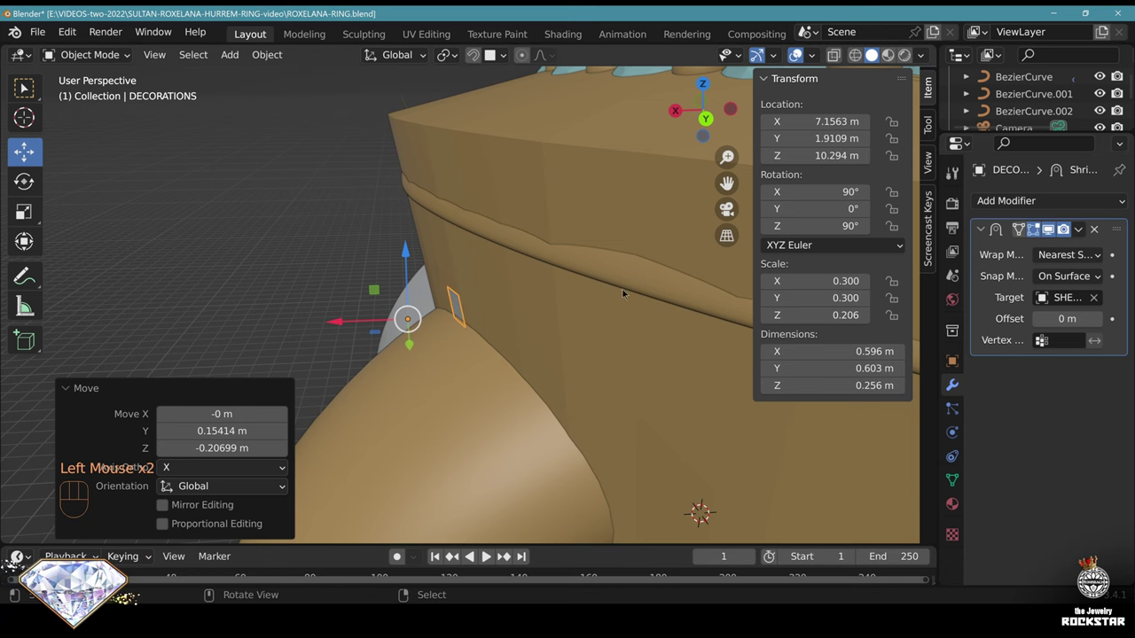
pyautogui.moveTo(622, 289); pyautogui.dragTo(552, 327, button='middle')
pyautogui.scroll(1, 532, 292)
pyautogui.hotkey('ctrl', 's')
# Extrude the upper edge of the DECORATIONS plane upward and rotate it to begin a curved strip
pyautogui.press('Tab')
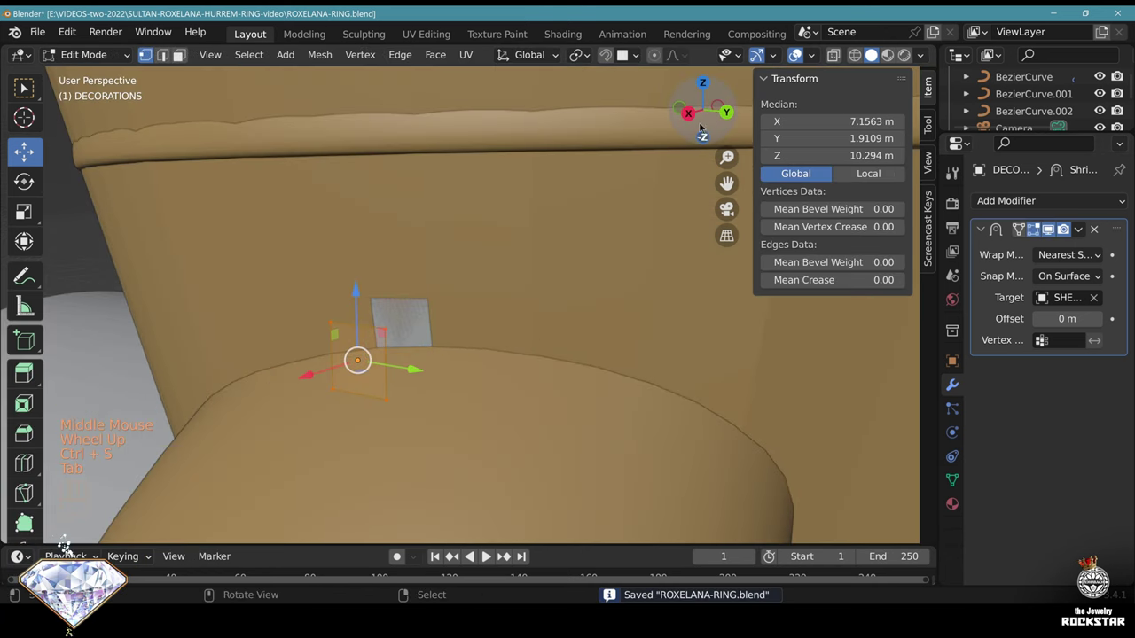
pyautogui.click(689, 114)
pyautogui.scroll(2, 390, 354)
pyautogui.hotkey('alt', 'a')
pyautogui.press('b')
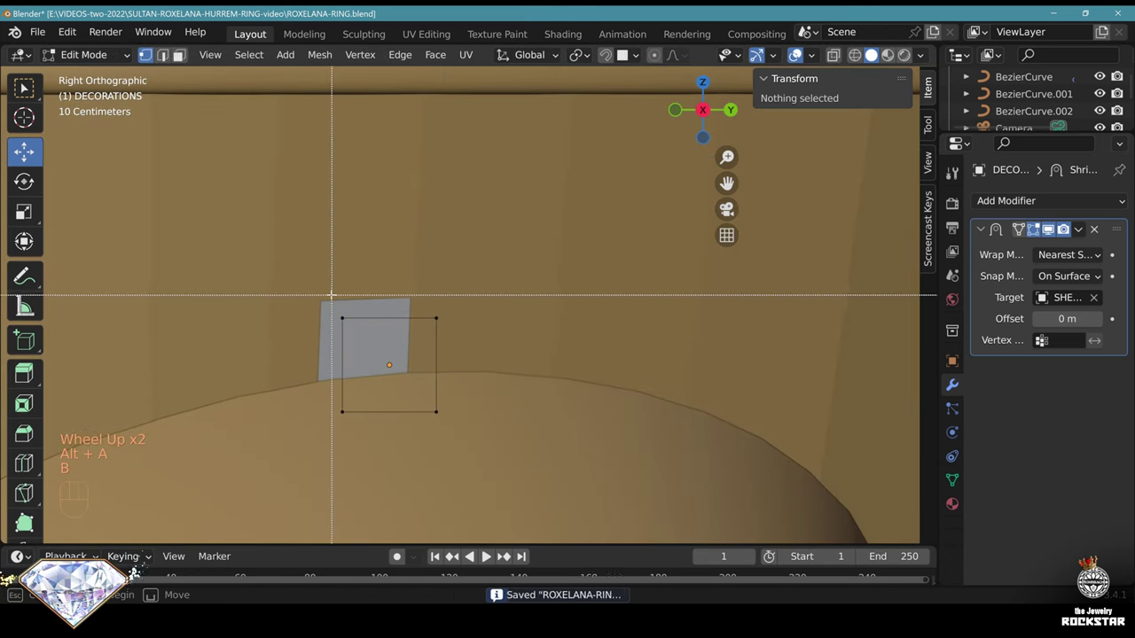
pyautogui.moveTo(331, 295); pyautogui.dragTo(479, 353)
pyautogui.scroll(-2, 446, 304)
pyautogui.scroll(2, 446, 304)
pyautogui.press('e')
pyautogui.click(476, 243)
pyautogui.press('r')
pyautogui.click(490, 230)
# Extrude and rotate further segments so the strip arches over just below the shell's rim line
pyautogui.press('e')
pyautogui.click(537, 193)
pyautogui.press('r')
pyautogui.click(494, 203)
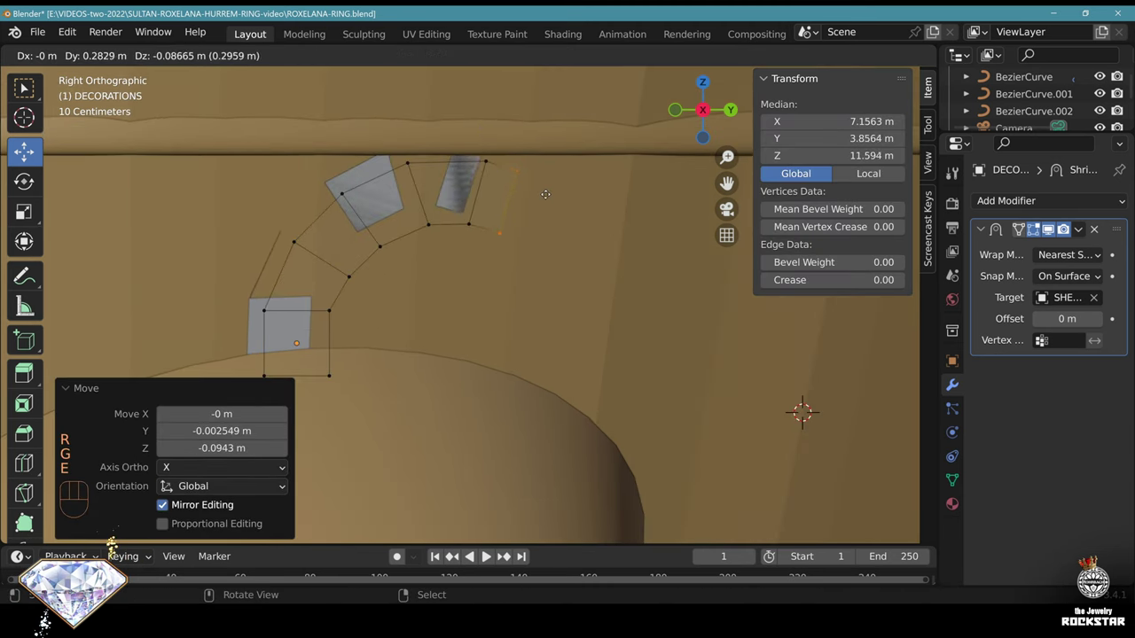
pyautogui.click(560, 168)
pyautogui.press('r')
pyautogui.click(580, 189)
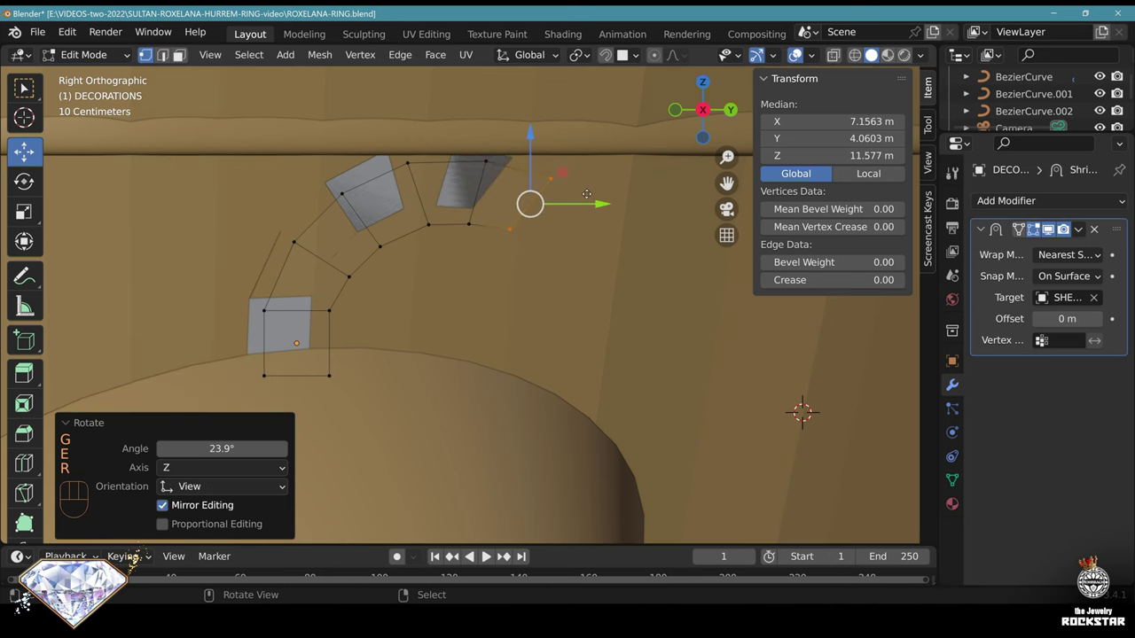
pyautogui.press('g')
pyautogui.click(582, 200)
# Extrude another segment down the far side of the arch, rotating and shifting it to follow the curve
pyautogui.press('e')
pyautogui.click(637, 257)
pyautogui.press('r')
pyautogui.click(657, 223)
pyautogui.press('g')
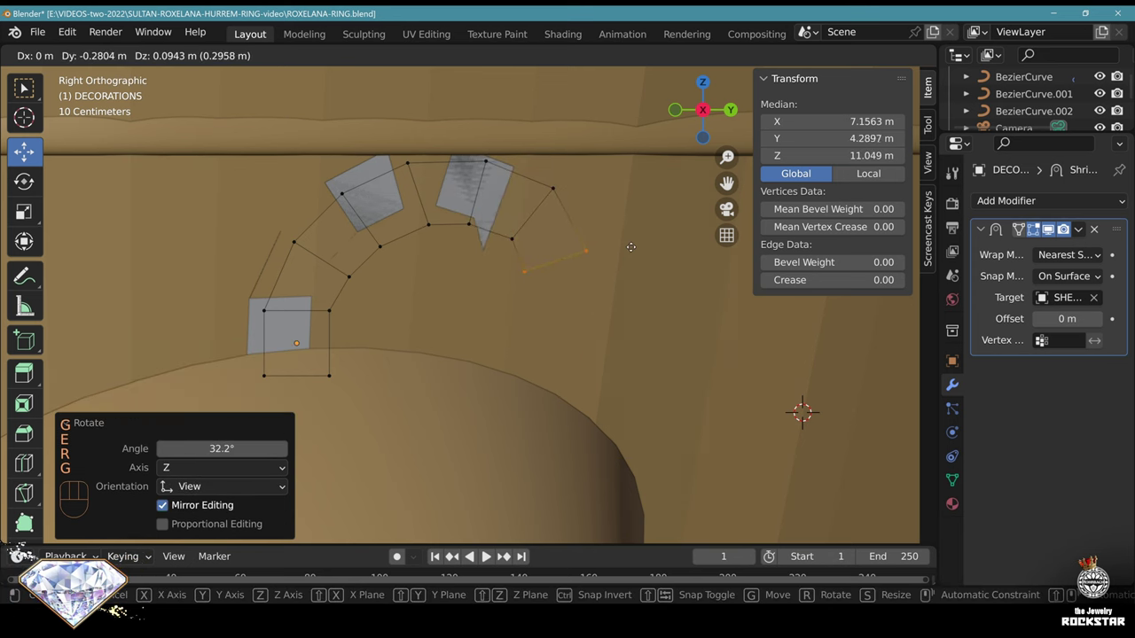
pyautogui.click(636, 214)
# Extrude two more rotated segments that turn the strip back inward beneath the arch
pyautogui.press('e')
pyautogui.click(649, 266)
pyautogui.press('r')
pyautogui.click(672, 258)
pyautogui.press('g')
pyautogui.click(658, 249)
pyautogui.click(700, 267)
pyautogui.press('g')
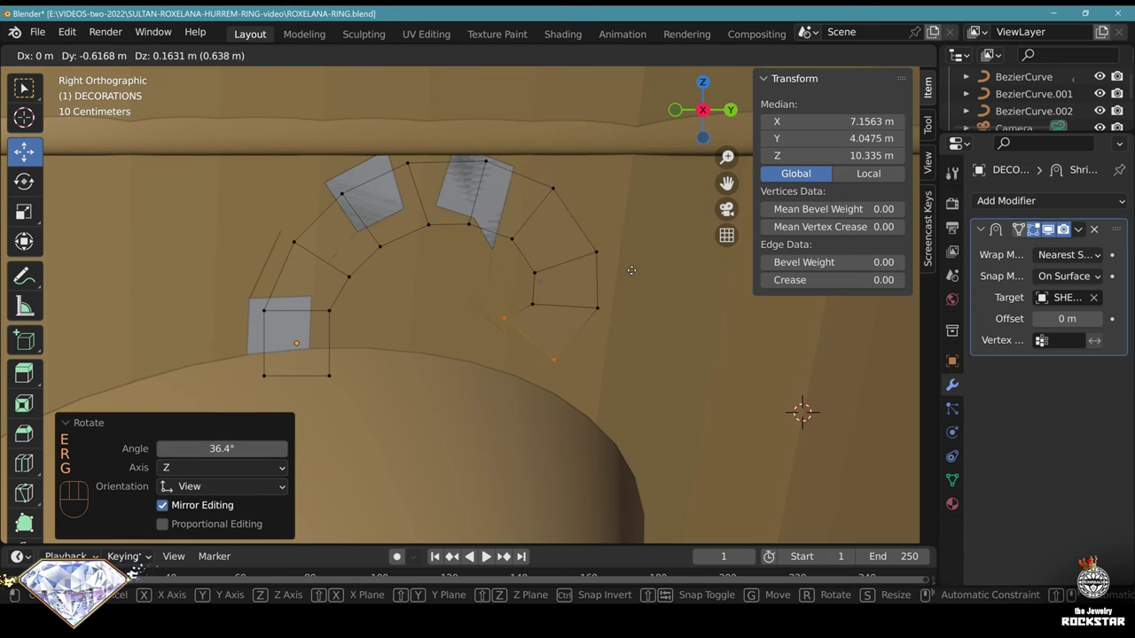
pyautogui.click(630, 272)
# Extrude the strip back toward its start and rotate the two vertices of the preceding edge to smooth the curl
pyautogui.press('e')
pyautogui.click(500, 224)
pyautogui.press('r')
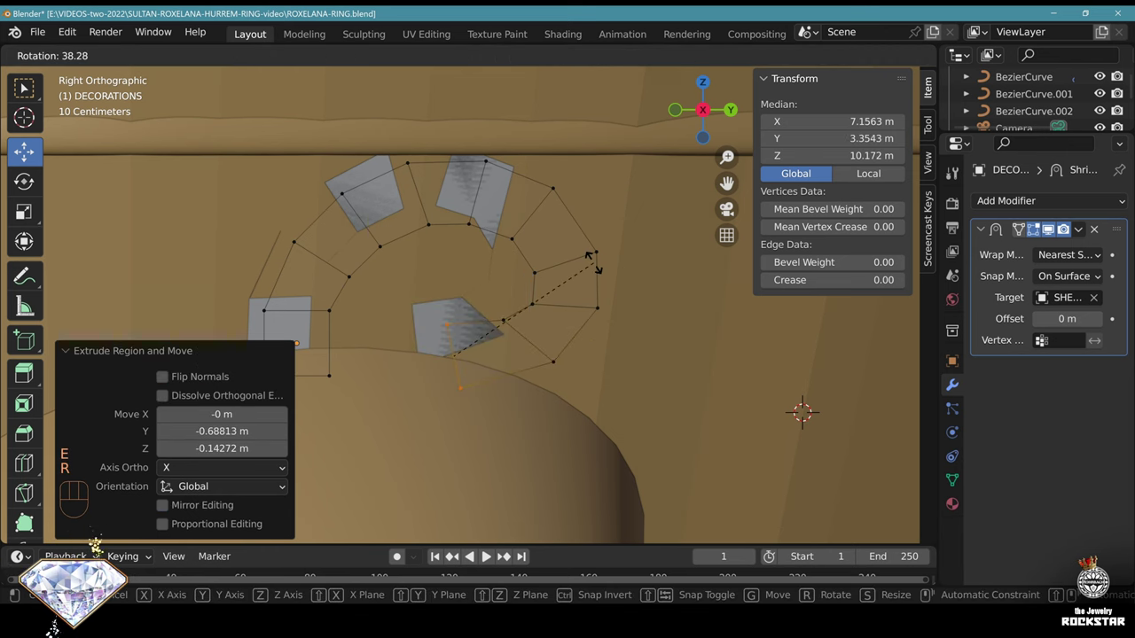
pyautogui.click(590, 251)
pyautogui.rightClick(503, 320)
pyautogui.keyDown('shift'); pyautogui.rightClick(553, 362); pyautogui.keyUp('shift')
pyautogui.press('r')
pyautogui.click(591, 247)
# Scale, rotate and position the inner end of the curl to finish the first scroll, and leave mesh editing
pyautogui.press('g')
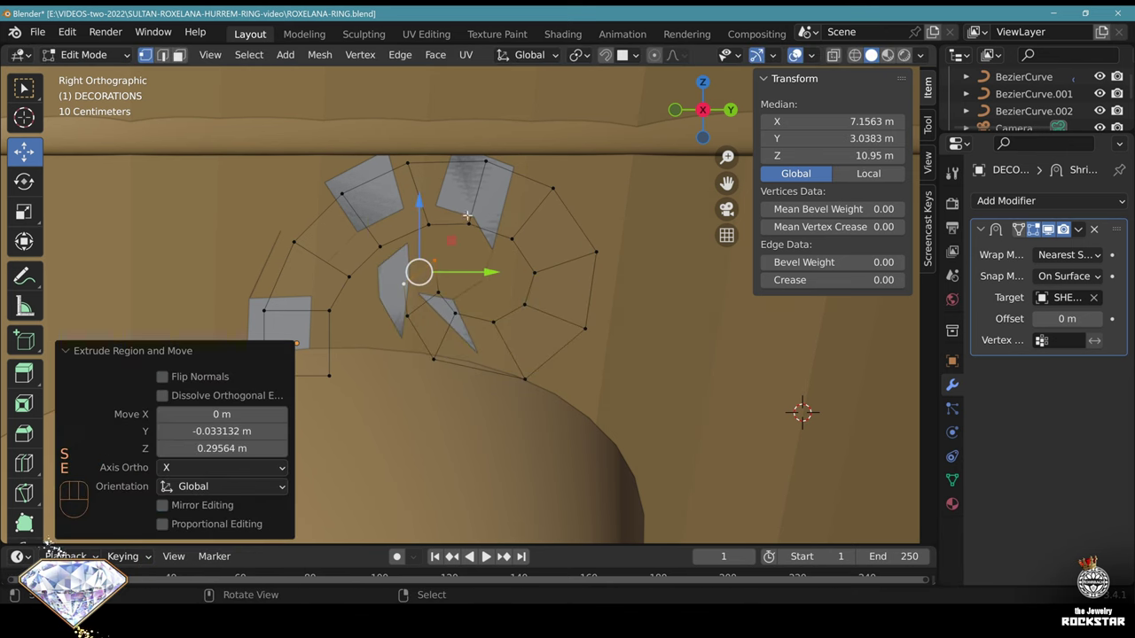
pyautogui.press('s')
pyautogui.click(479, 257)
pyautogui.press('r')
pyautogui.click(505, 284)
pyautogui.press('g')
pyautogui.click(553, 372)
pyautogui.press('Tab')
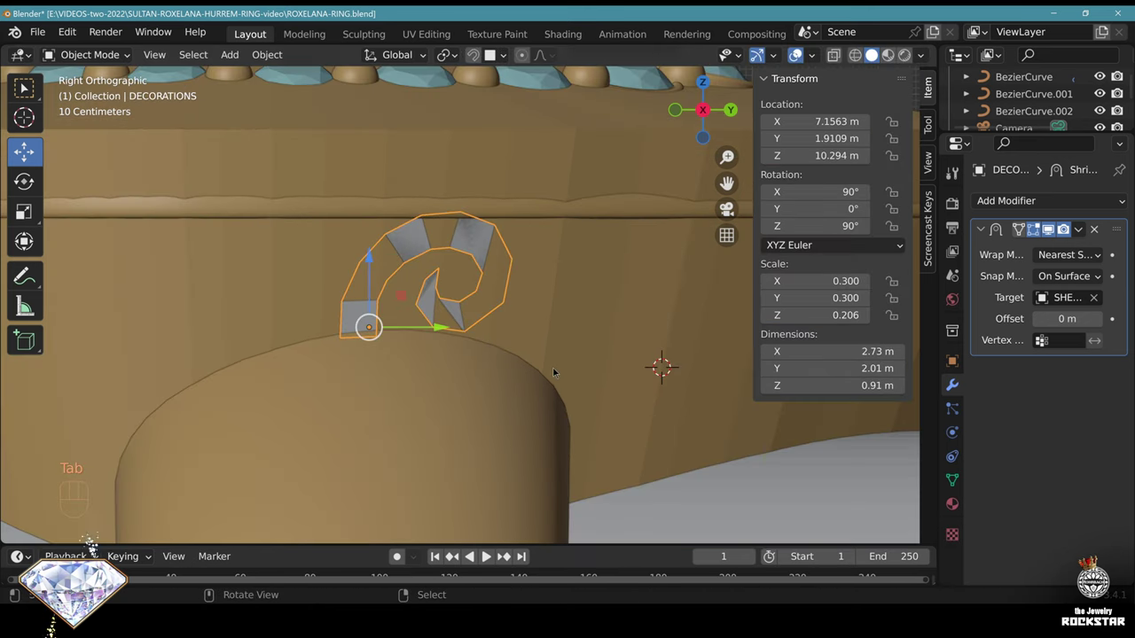
# Duplicate an edge on the outer side of the first scroll, place it beside the band and rotate it
pyautogui.press('Tab')
pyautogui.keyDown('shift'); pyautogui.rightClick(537, 317); pyautogui.keyUp('shift')
pyautogui.keyDown('shift'); pyautogui.moveTo(538, 317); pyautogui.dragTo(413, 268, button='middle'); pyautogui.keyUp('shift')
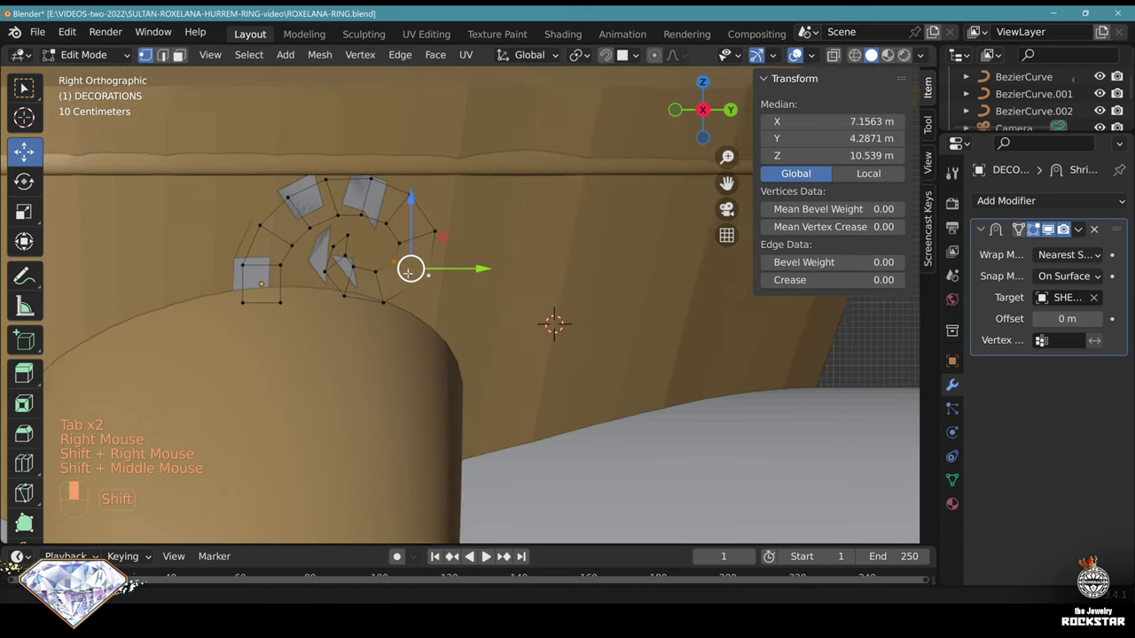
pyautogui.scroll(1, 413, 268)
pyautogui.hotkey('shift', 'd')
pyautogui.click(396, 351)
pyautogui.press('r')
pyautogui.click(396, 294)
pyautogui.press('r')
pyautogui.click(411, 297)
# Extrude the duplicated edge in several segments, sweeping up toward the rim line as a second strip
pyautogui.press('e')
pyautogui.click(430, 252)
pyautogui.press('e')
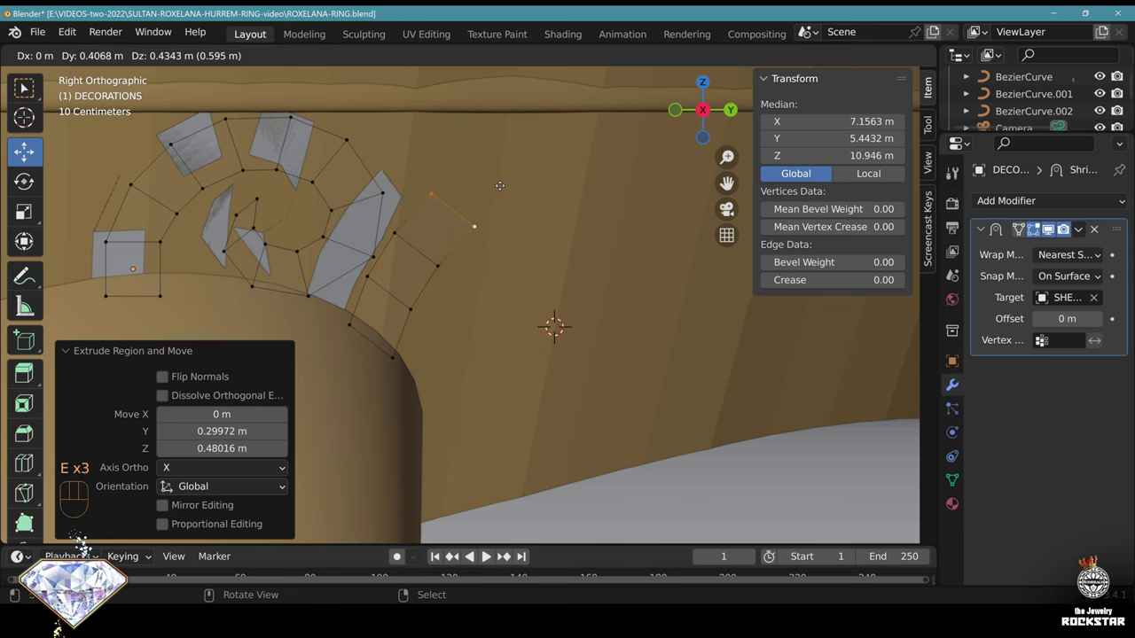
pyautogui.click(496, 230)
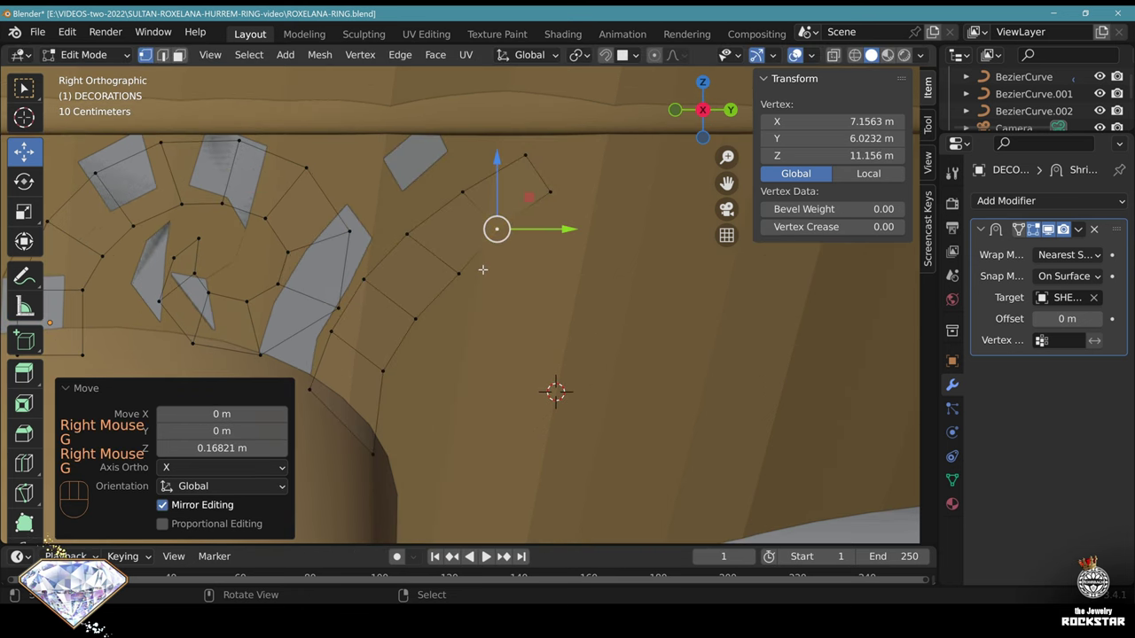
# Move the outer-edge vertices of the second strip into a smooth curve and save the file
pyautogui.rightClick(450, 273)
pyautogui.press('g')
pyautogui.click(455, 264)
pyautogui.rightClick(427, 319)
pyautogui.press('g')
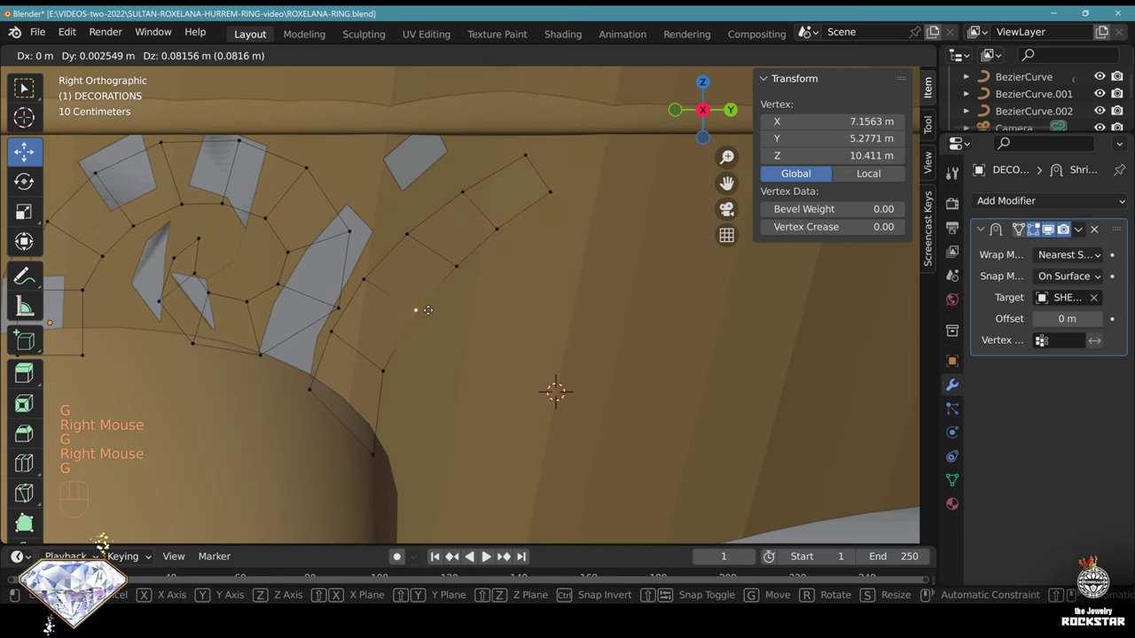
pyautogui.click(427, 311)
pyautogui.rightClick(383, 370)
pyautogui.press('g')
pyautogui.click(387, 368)
pyautogui.hotkey('ctrl', 's')
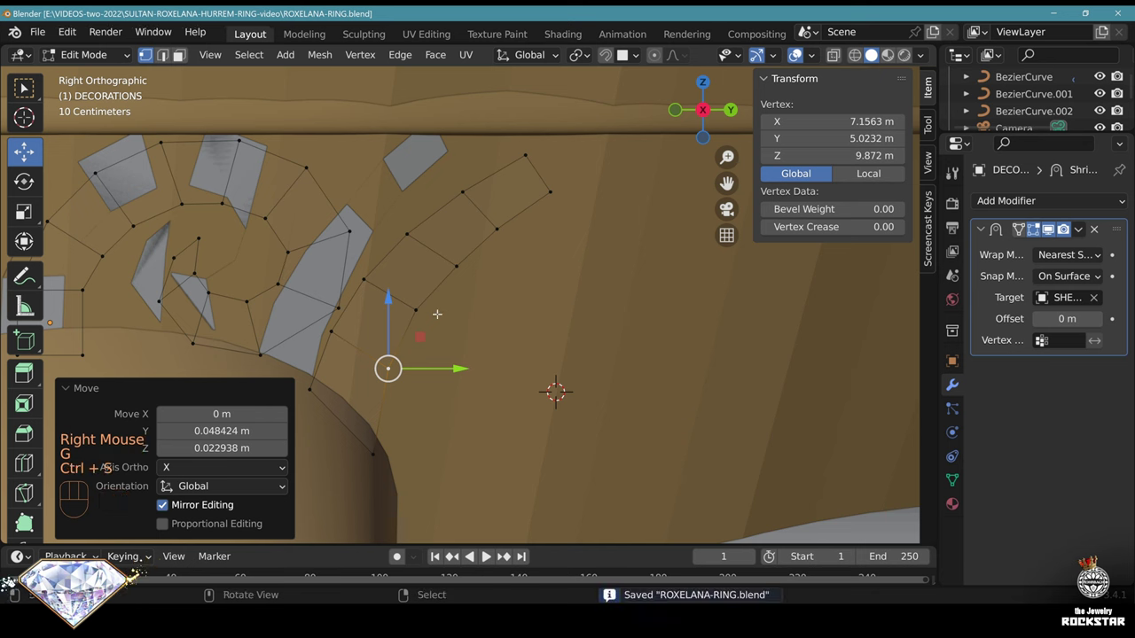
# Move one inner-edge vertex of the second strip and one outer vertex of the first scroll to even their outlines
pyautogui.rightClick(363, 279)
pyautogui.press('g')
pyautogui.click(324, 326)
pyautogui.rightClick(351, 232)
pyautogui.press('g')
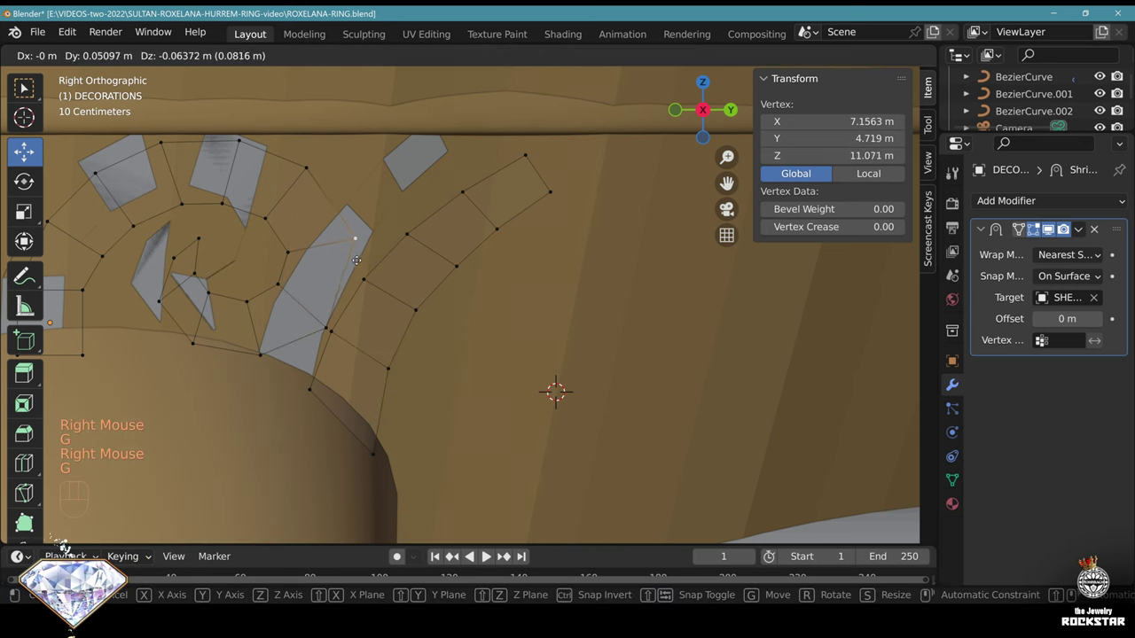
pyautogui.click(358, 236)
# Refine the second scroll's curl by moving vertices at its inner tip and along its lower outer side
pyautogui.rightClick(330, 170)
pyautogui.press('g')
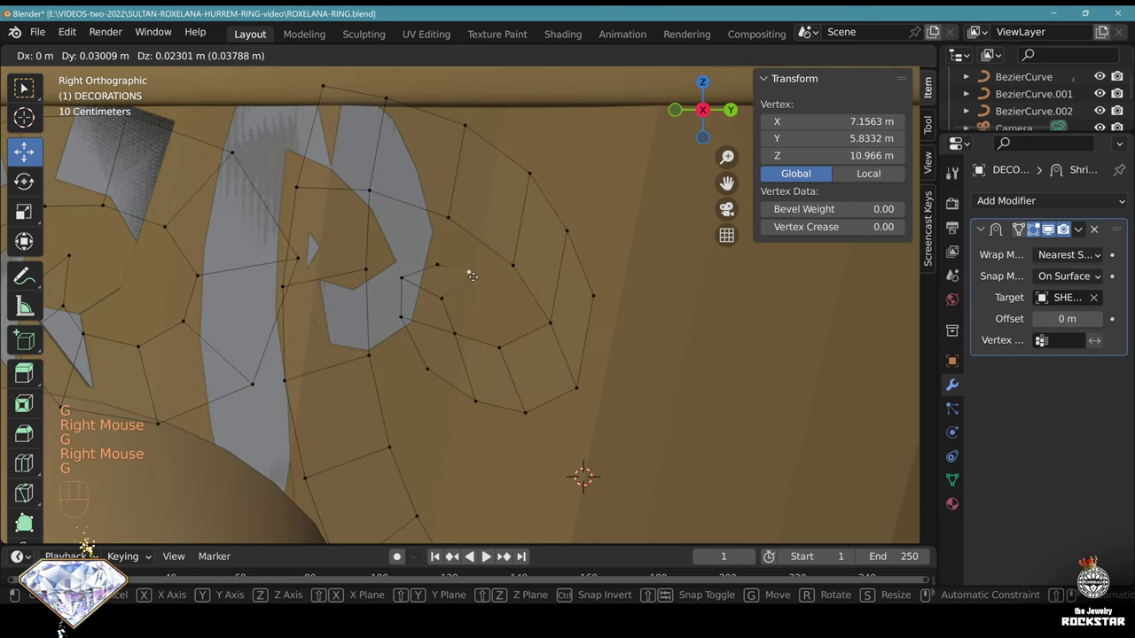
pyautogui.click(468, 269)
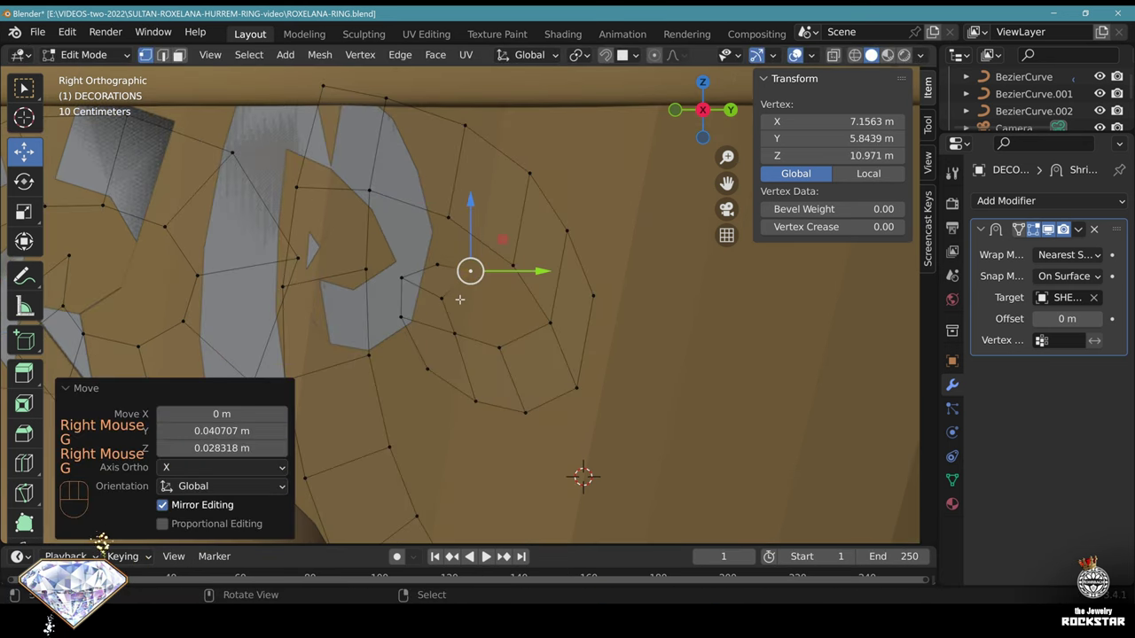
pyautogui.rightClick(441, 306)
pyautogui.press('g')
pyautogui.click(448, 298)
pyautogui.rightClick(550, 322)
pyautogui.press('g')
pyautogui.click(531, 322)
pyautogui.rightClick(580, 372)
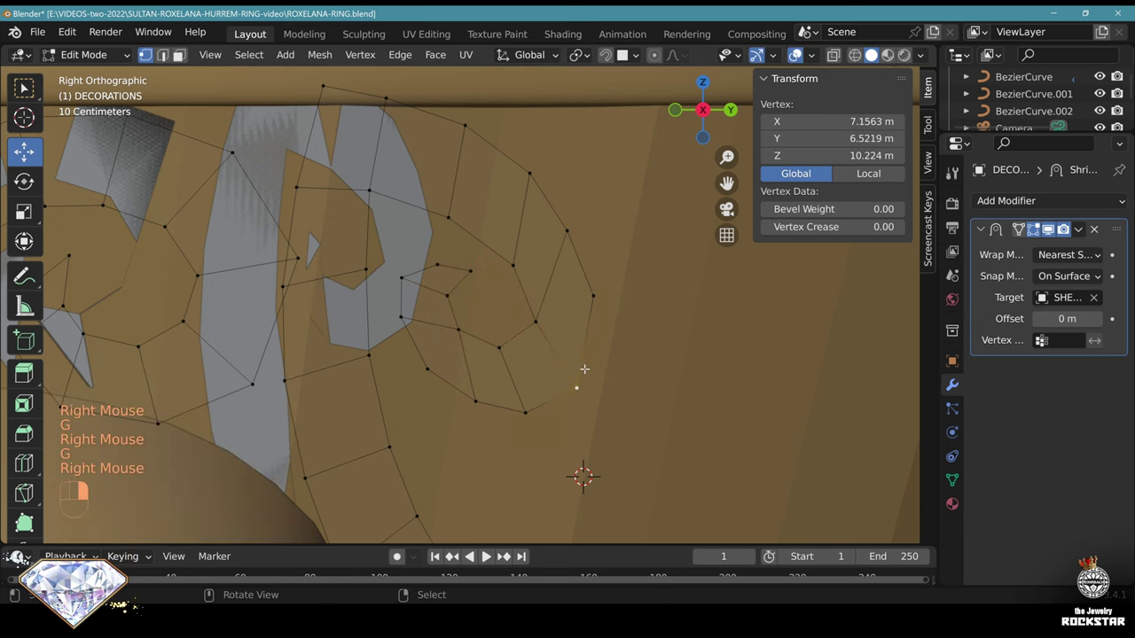
pyautogui.press('g')
pyautogui.click(582, 375)
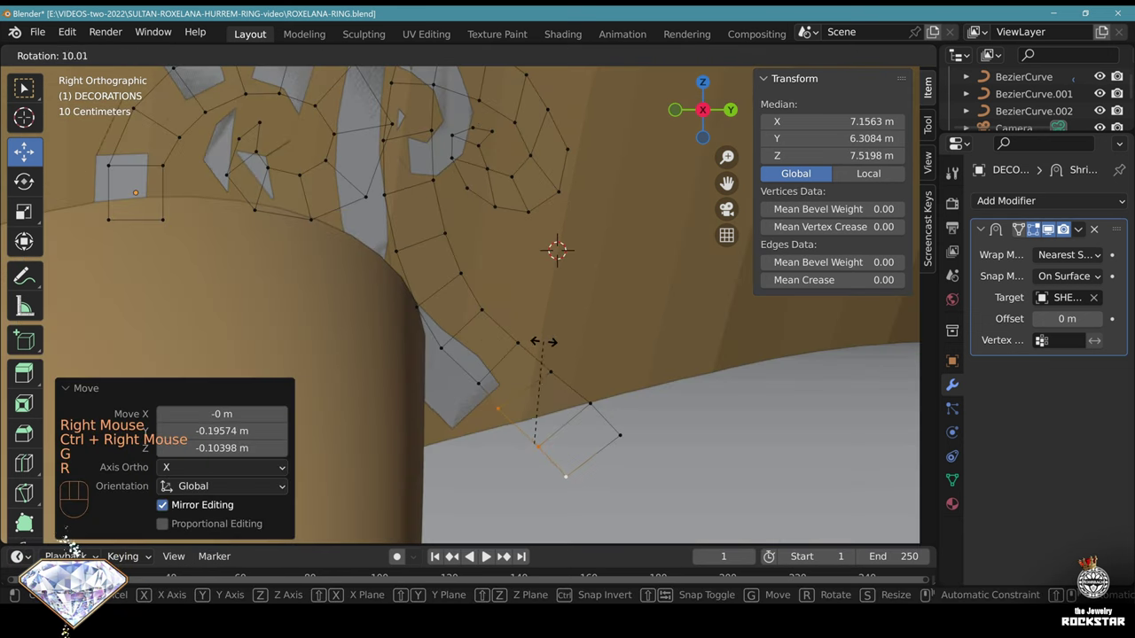
# Rotate and move the inner-edge vertices of the descending tail, and shift one further vertex along its curve
pyautogui.click(547, 342)
pyautogui.press('g')
pyautogui.click(536, 346)
pyautogui.rightClick(480, 383)
pyautogui.press('g')
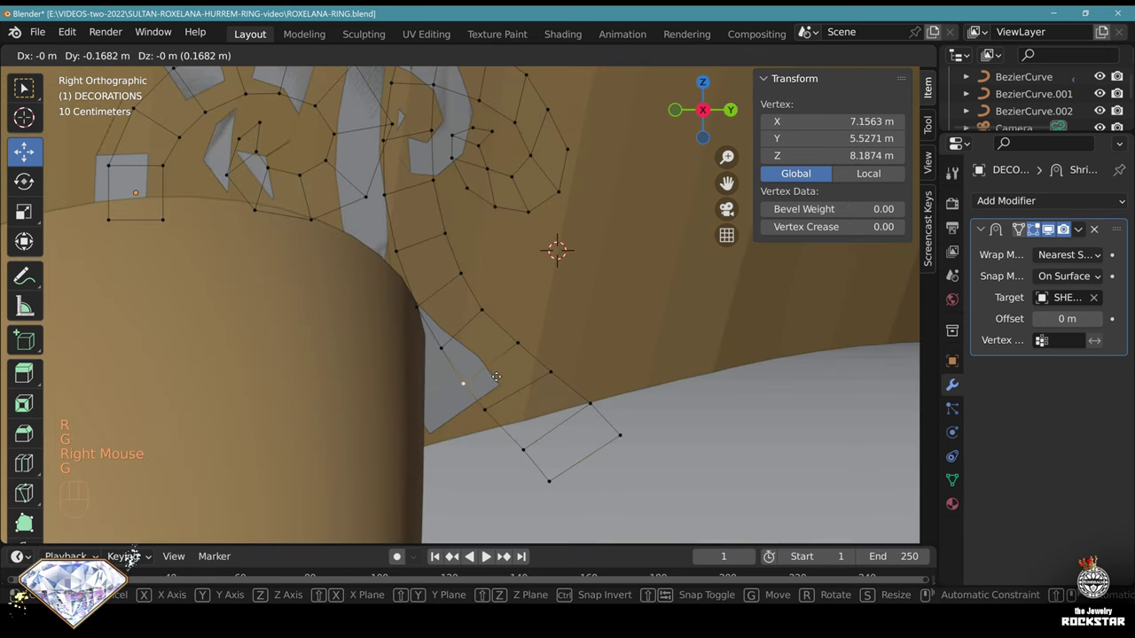
pyautogui.click(467, 383)
# Select the chain of vertices along the tail's outer edge and rotate it to narrow the tail
pyautogui.rightClick(519, 343)
pyautogui.keyDown('ctrl'); pyautogui.rightClick(620, 435); pyautogui.keyUp('ctrl')
pyautogui.press('r')
pyautogui.click(612, 426)
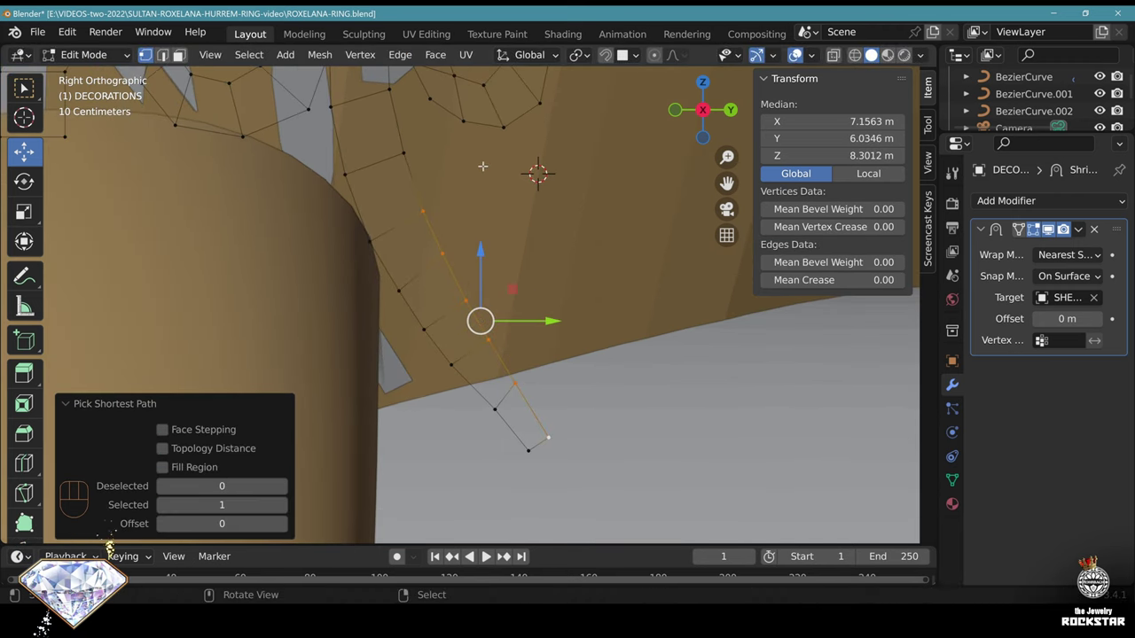
pyautogui.press('r')
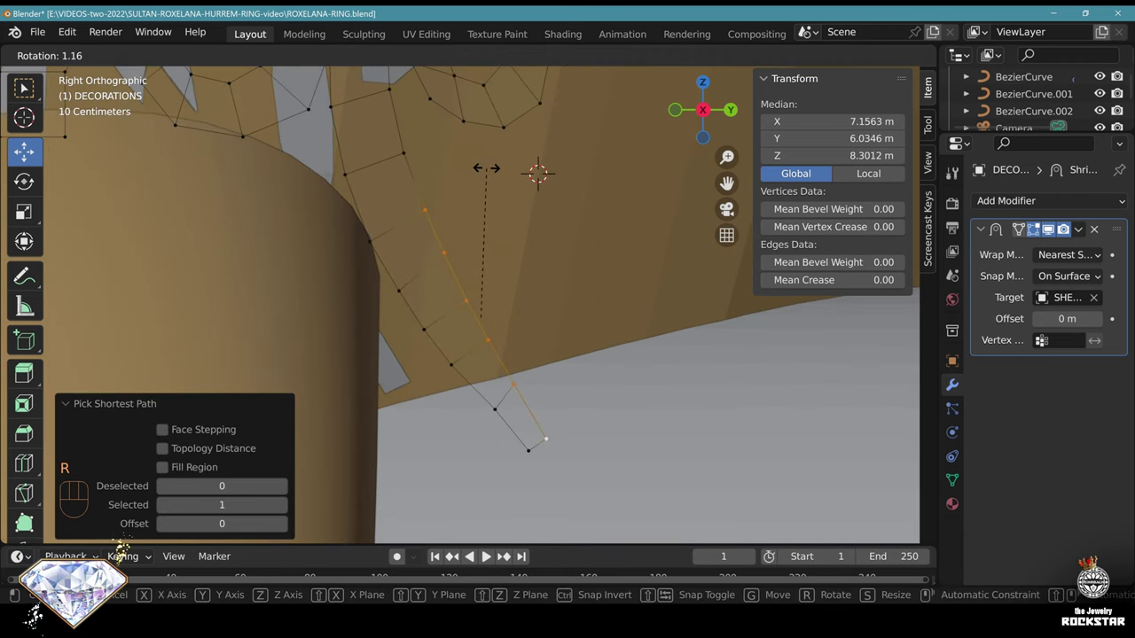
pyautogui.click(482, 168)
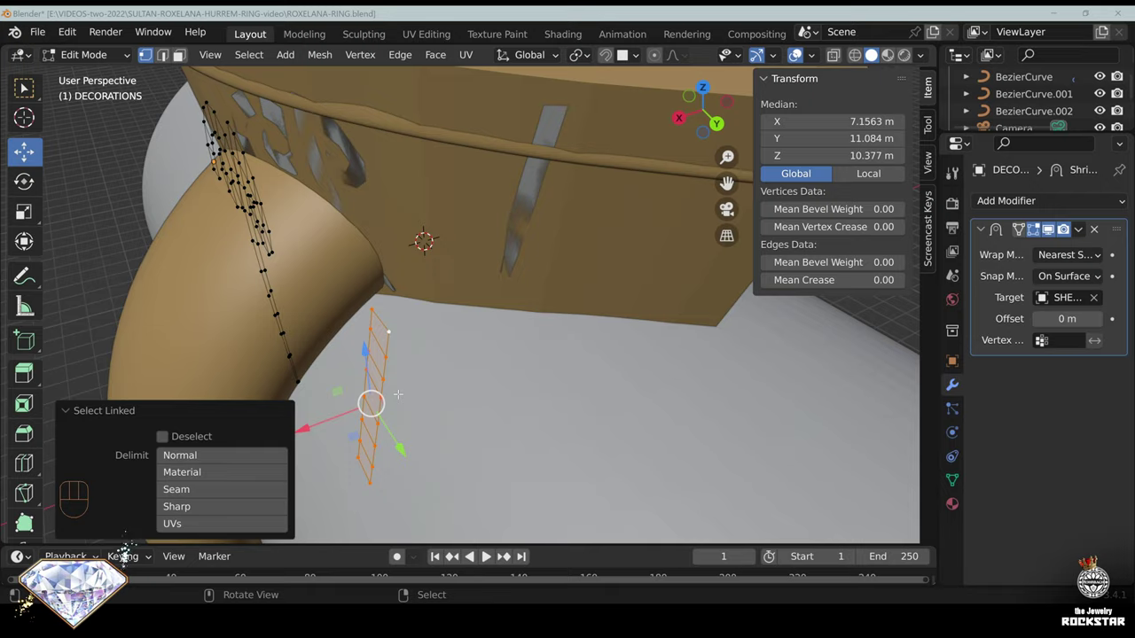
# Move the separate linked strip -6.4532 m along X to the shell's pointed end and adjust it from above with X-ray on
pyautogui.moveTo(416, 337); pyautogui.dragTo(390, 400, button='middle')
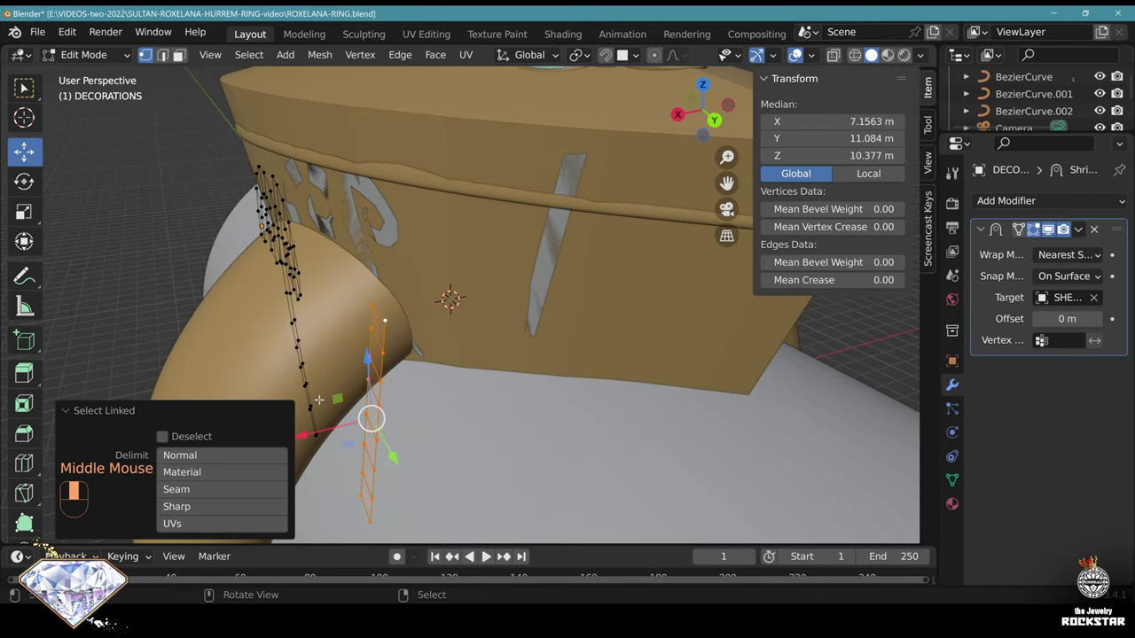
pyautogui.scroll(-3, 390, 401)
pyautogui.moveTo(341, 419); pyautogui.dragTo(655, 359)
pyautogui.press('KP_7')
pyautogui.scroll(2, 552, 234)
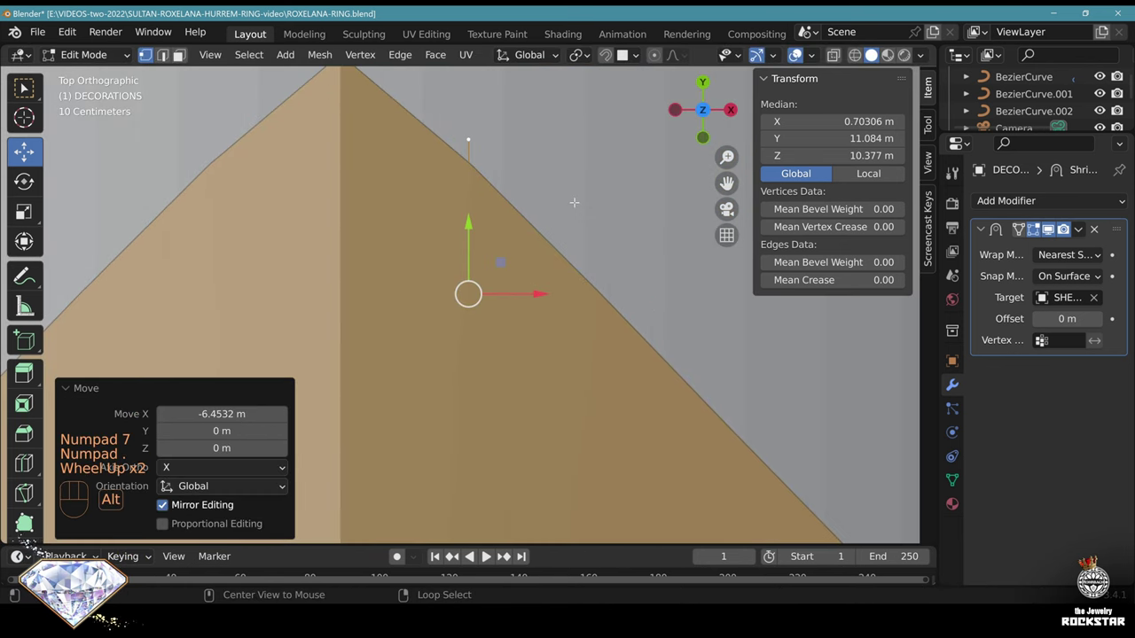
pyautogui.hotkey('alt', 'z')
pyautogui.moveTo(471, 349); pyautogui.dragTo(484, 369)
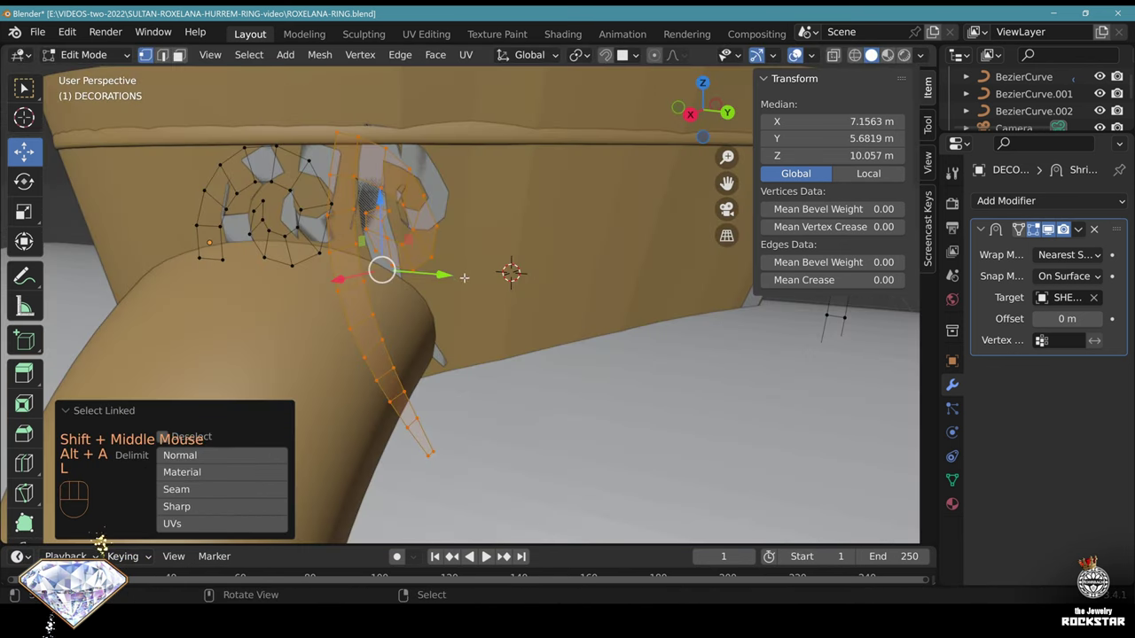
# Move the linked second scroll along X toward the shell's wall and rotate it to follow the surface
pyautogui.moveTo(383, 265); pyautogui.dragTo(329, 299, button='middle')
pyautogui.moveTo(326, 263); pyautogui.dragTo(400, 258)
pyautogui.press('r')
pyautogui.click(479, 150)
pyautogui.moveTo(480, 151); pyautogui.dragTo(456, 236, button='middle')
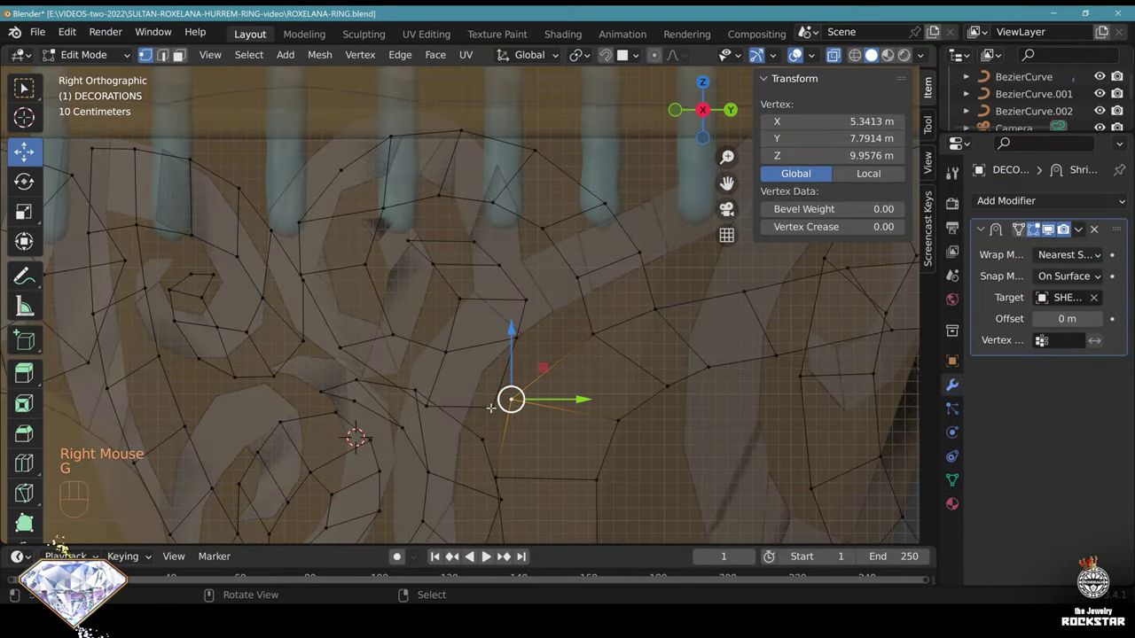
# Reposition the vertices where the diagonal branch meets the stem beside the middle scroll
pyautogui.rightClick(492, 408)
pyautogui.press('g')
pyautogui.click(498, 386)
pyautogui.rightClick(514, 339)
pyautogui.rightClick(447, 353)
pyautogui.press('g')
pyautogui.click(433, 347)
pyautogui.rightClick(529, 296)
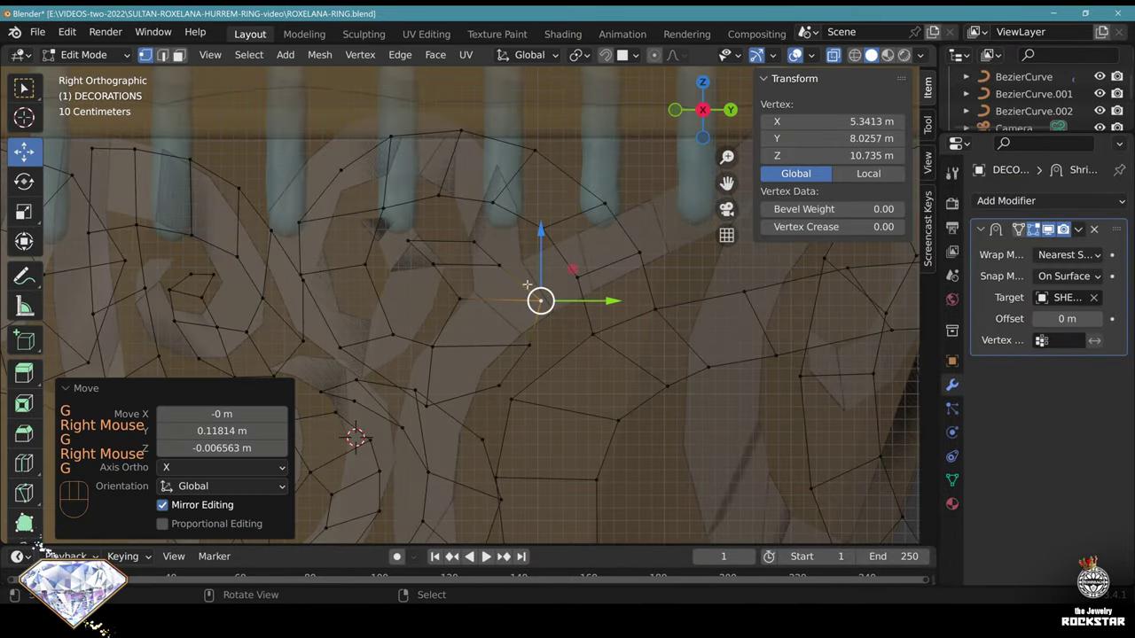
# Move two vertices on the inner side of the stem, just below the middle scroll's curl
pyautogui.rightClick(391, 330)
pyautogui.press('g')
pyautogui.rightClick(424, 335)
pyautogui.press('g')
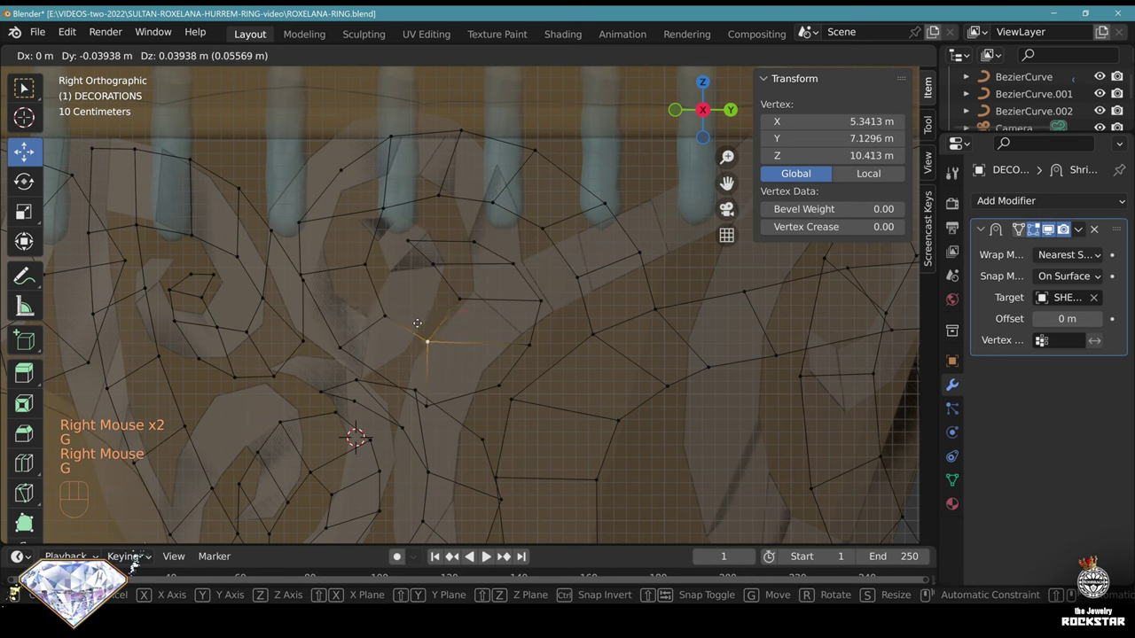
pyautogui.click(416, 320)
# Reposition the vertices on the inner side of the middle scroll's upper arc and where it meets the diagonal branch, and save the file
pyautogui.rightClick(461, 205)
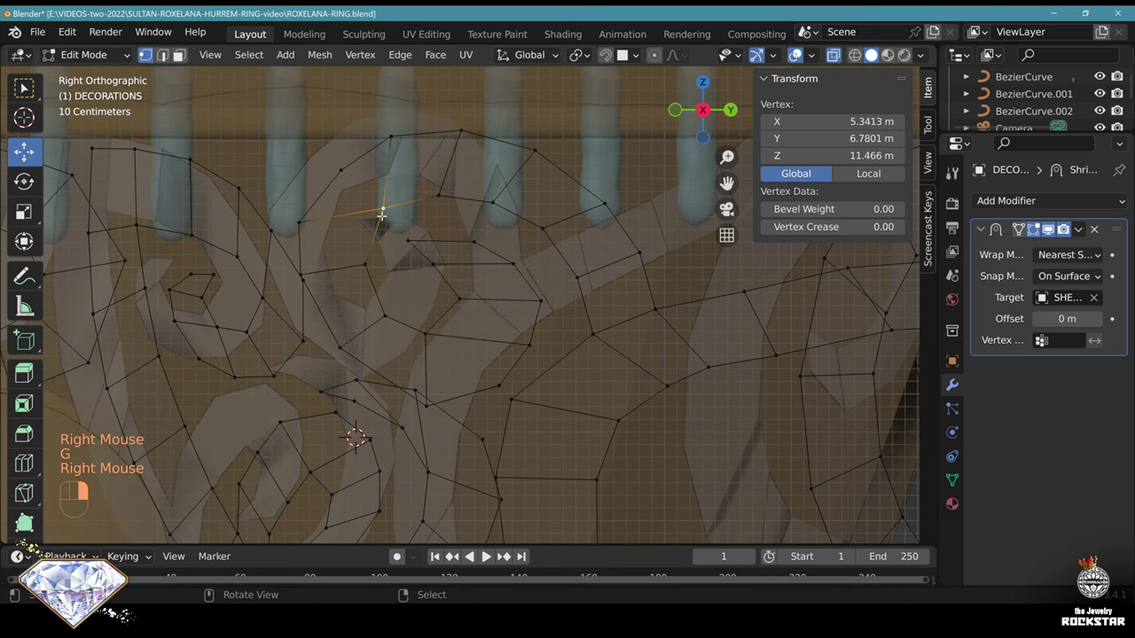
pyautogui.press('g')
pyautogui.click(496, 205)
pyautogui.rightClick(431, 206)
pyautogui.press('g')
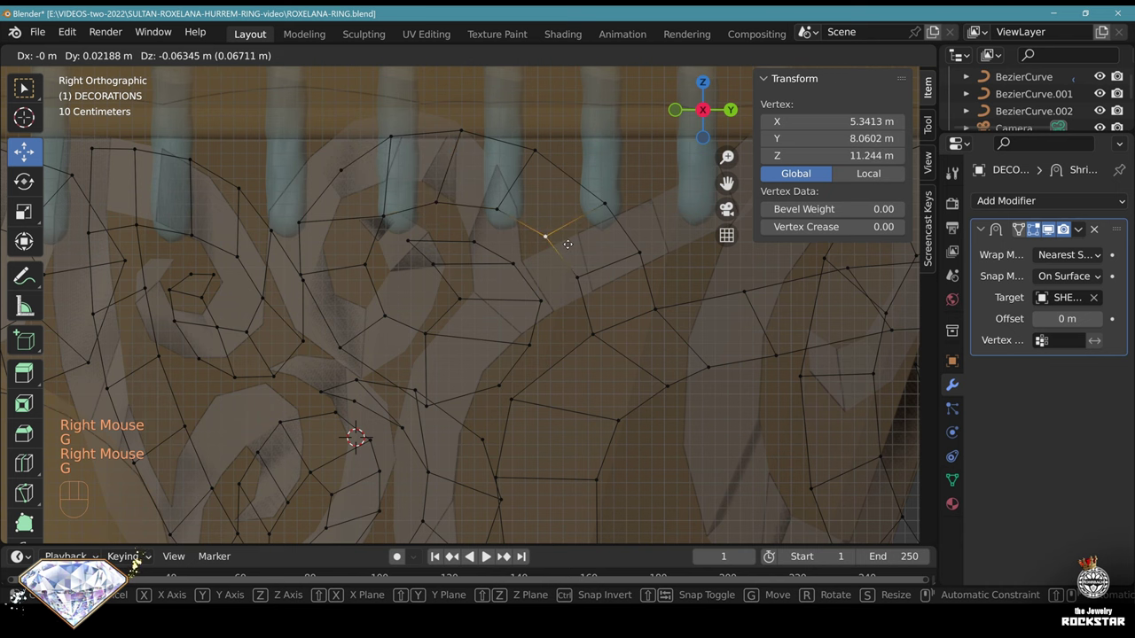
pyautogui.click(568, 244)
pyautogui.hotkey('ctrl', 's')
pyautogui.scroll(-3, 567, 243)
pyautogui.moveTo(567, 244); pyautogui.dragTo(543, 294, button='middle')
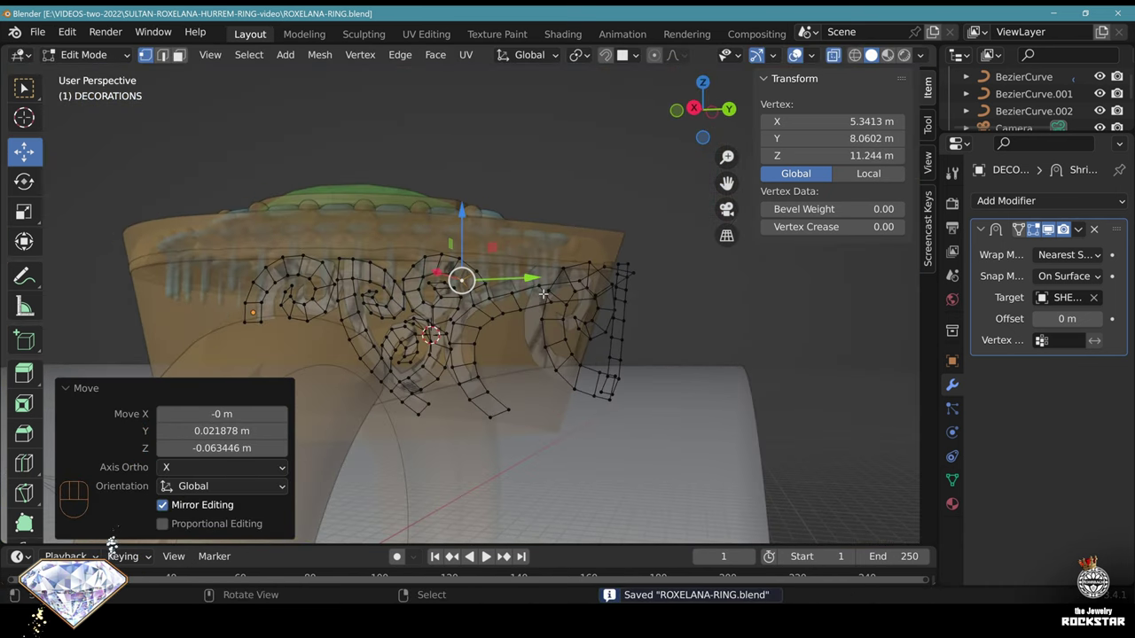
# Leave mesh editing, isolate the decorations, save, and add a Solidify modifier with a thickness of 1 m
pyautogui.press('Tab')
pyautogui.moveTo(684, 319); pyautogui.dragTo(621, 337, button='middle')
pyautogui.press('KP_Divide')
pyautogui.hotkey('ctrl', 's')
pyautogui.click(1005, 200)
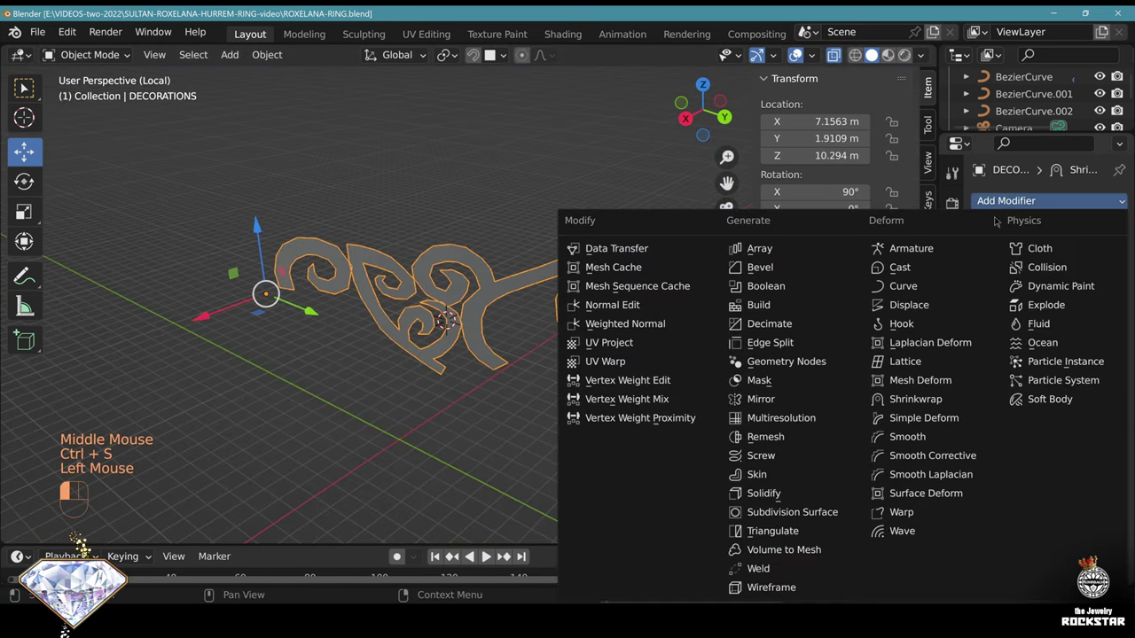
pyautogui.click(763, 492)
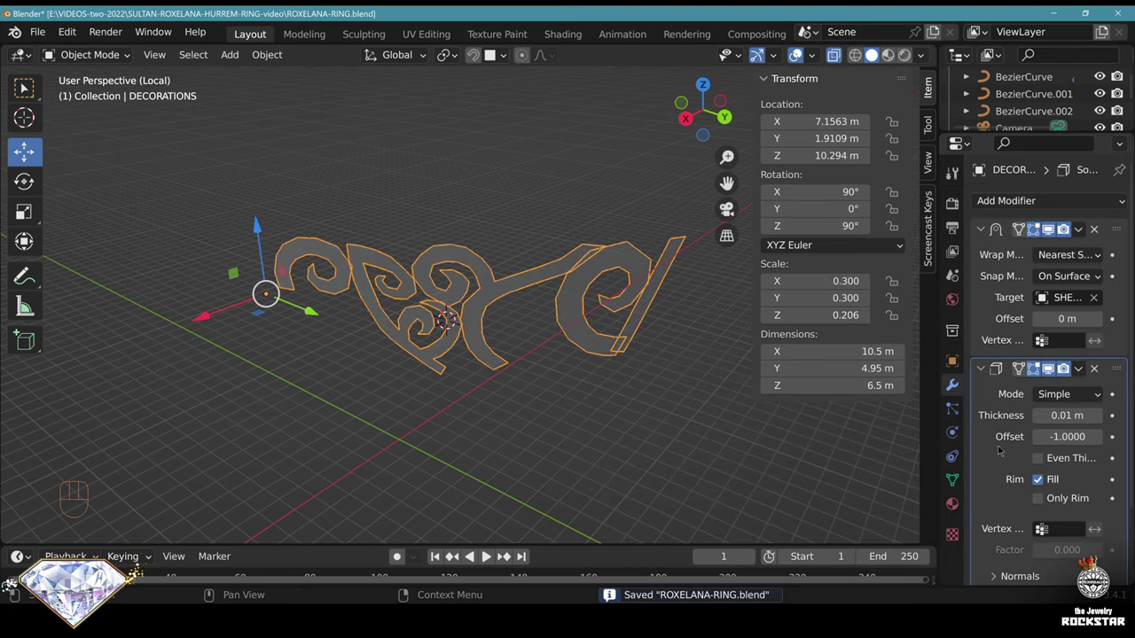
pyautogui.moveTo(1066, 415); pyautogui.dragTo(1099, 415)
pyautogui.moveTo(817, 406); pyautogui.dragTo(621, 337, button='middle')
pyautogui.scroll(2, 621, 337)
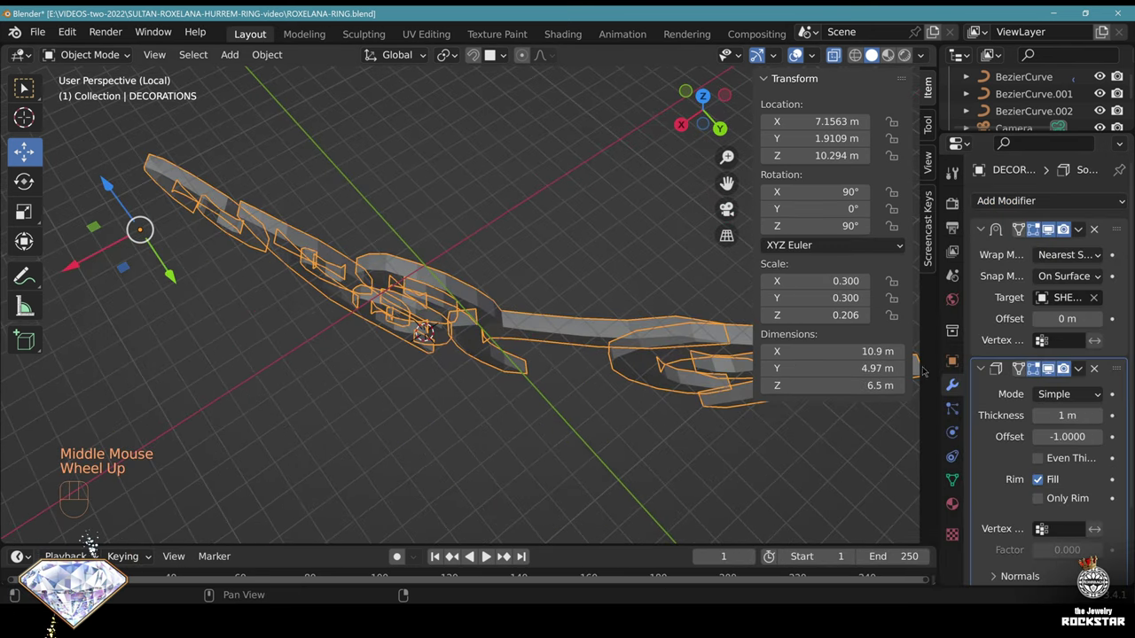
# Apply the decorations' scale and turn off X-ray to inspect the solidified shape
pyautogui.hotkey('ctrl', 'a')
pyautogui.click(598, 349)
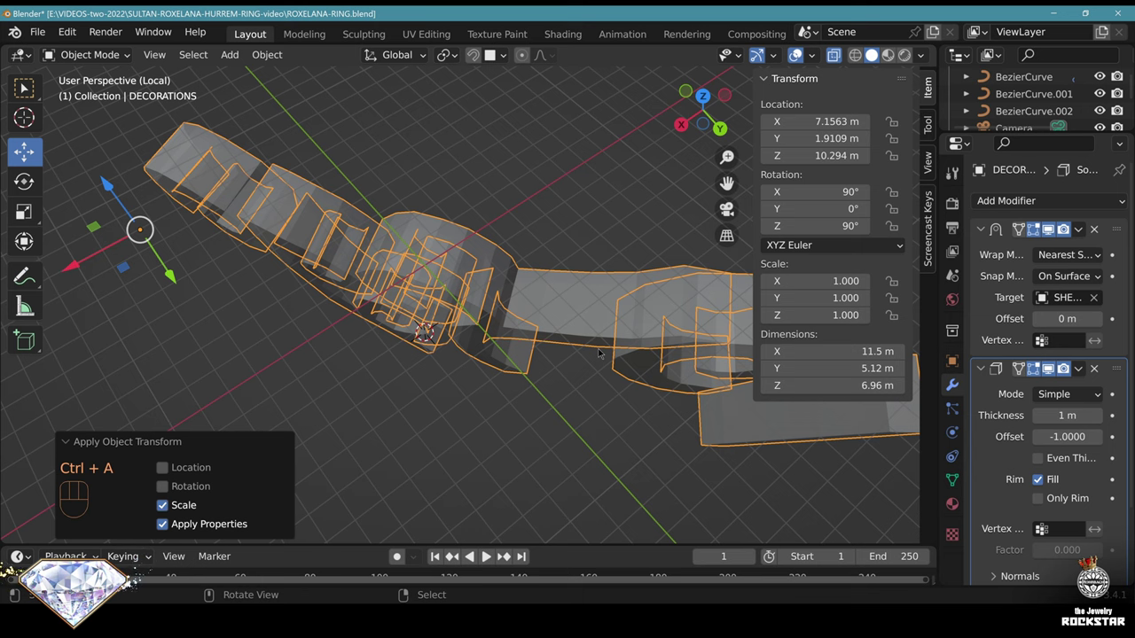
pyautogui.scroll(-2, 599, 353)
pyautogui.moveTo(599, 354); pyautogui.dragTo(638, 357, button='middle')
pyautogui.hotkey('alt', 'z')
pyautogui.keyDown('shift'); pyautogui.moveTo(683, 399); pyautogui.dragTo(494, 229, button='middle'); pyautogui.keyUp('shift')
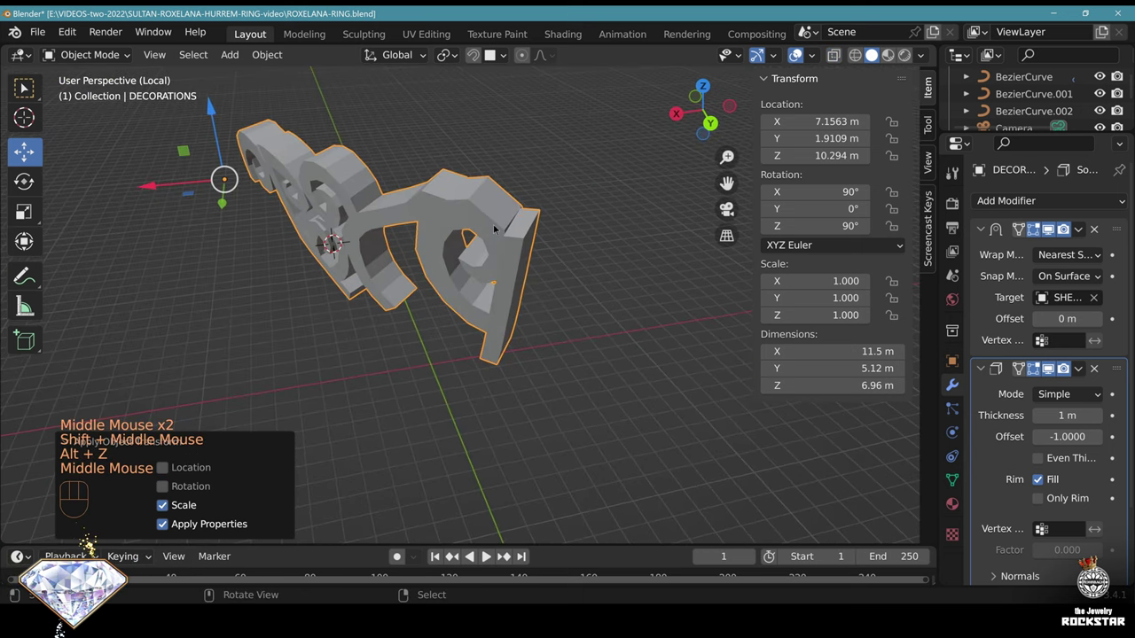
pyautogui.moveTo(598, 332); pyautogui.dragTo(590, 323, button='middle')
# Select the separate straight strip as linked geometry and flip its normals so it thickens in the same direction as the scrolls
pyautogui.press('Tab')
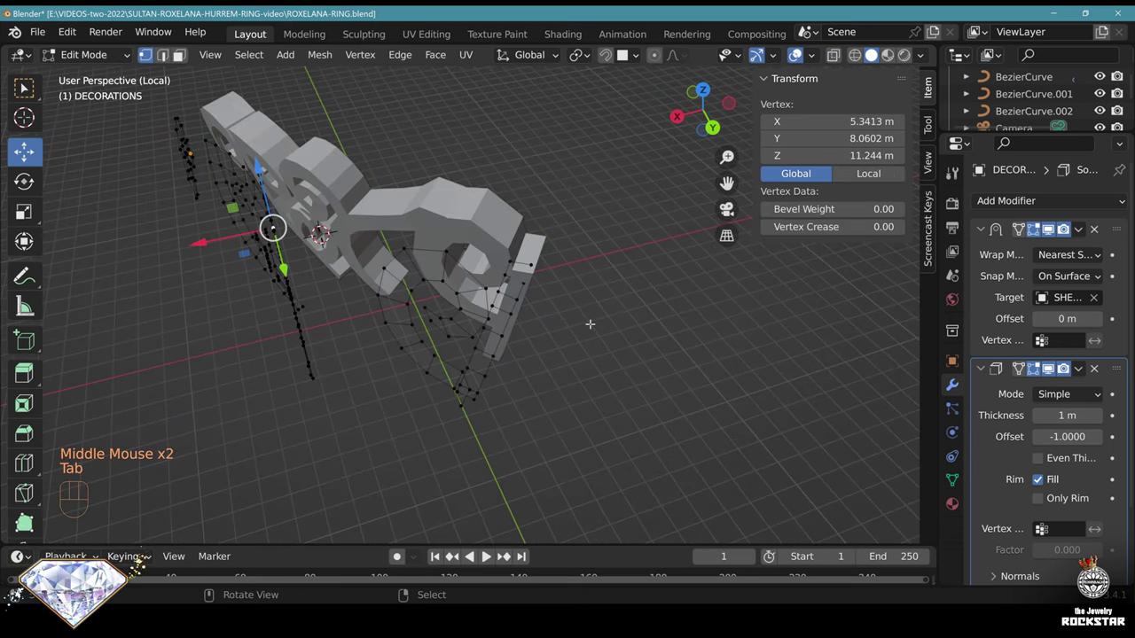
pyautogui.press('a')
pyautogui.hotkey('ctrl', 'z')
pyautogui.moveTo(340, 112); pyautogui.dragTo(497, 221, button='middle')
pyautogui.hotkey('alt', 'a')
pyautogui.press('l')
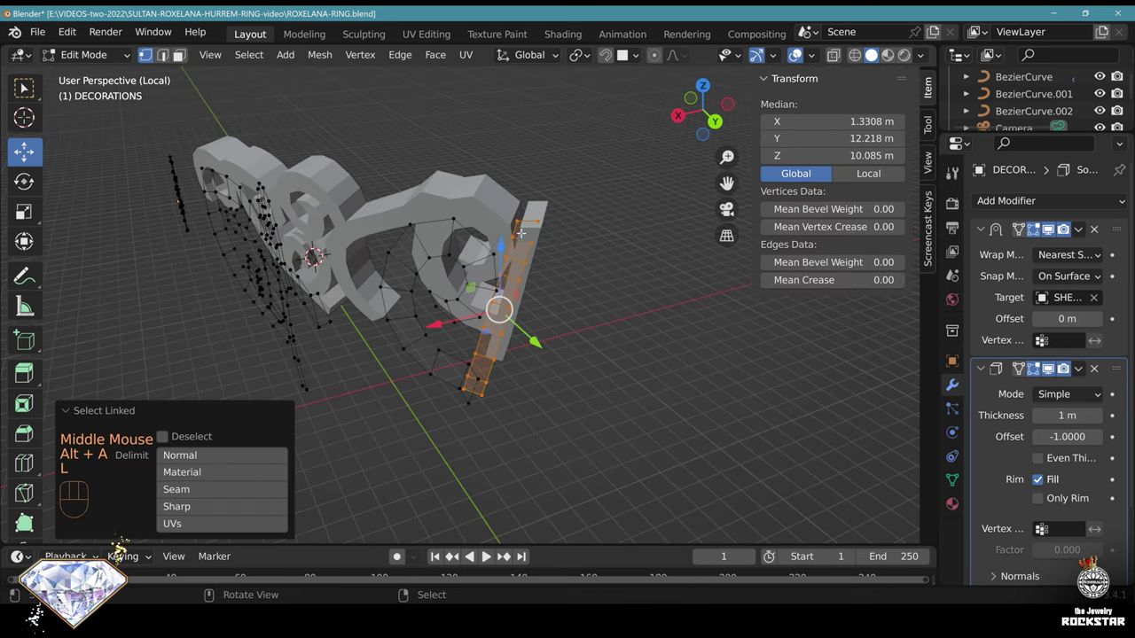
pyautogui.click(329, 58)
pyautogui.moveTo(350, 352)
pyautogui.click(493, 90)
pyautogui.press('Tab')
# Reduce the decorations' Solidify thickness and add a Bevel modifier
pyautogui.moveTo(580, 253)
pyautogui.mouseDown(button='middle')
pyautogui.moveTo(586, 311)
pyautogui.moveTo(576, 256)
pyautogui.mouseUp(button='middle')
pyautogui.click(1061, 414)
pyautogui.press('Return')
pyautogui.click(1046, 201)
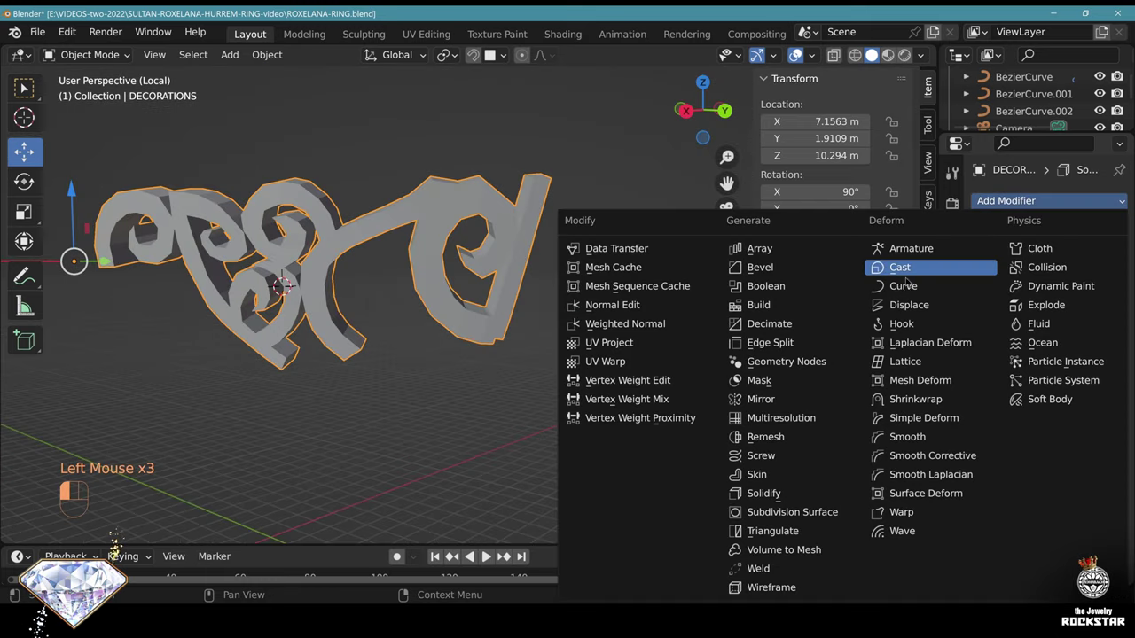
pyautogui.click(801, 269)
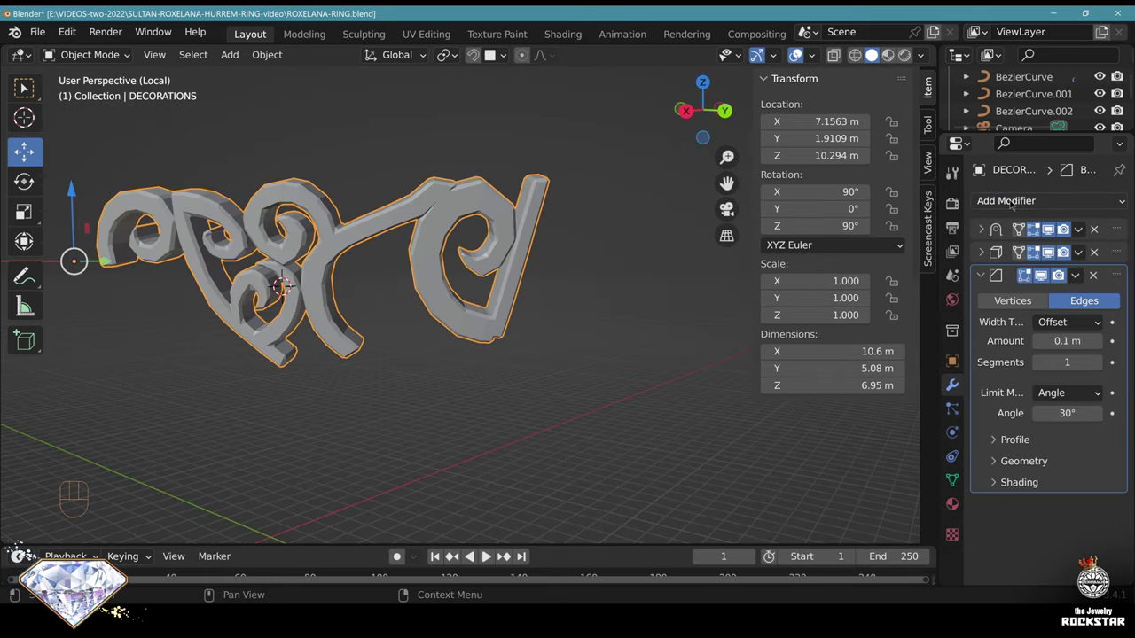
# Add a Subdivision Surface modifier to the decorations and set its viewport levels to 3
pyautogui.click(1049, 200)
pyautogui.click(820, 512)
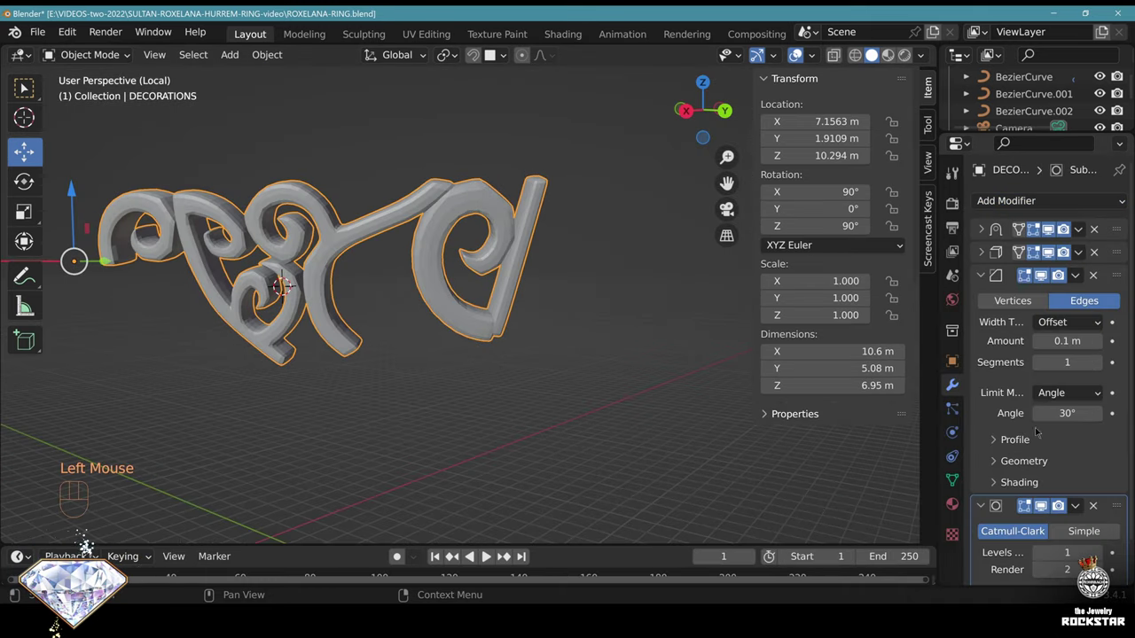
pyautogui.scroll(-1, 1031, 428)
pyautogui.doubleClick(1066, 509)
pyautogui.write('3')
pyautogui.press('Return')
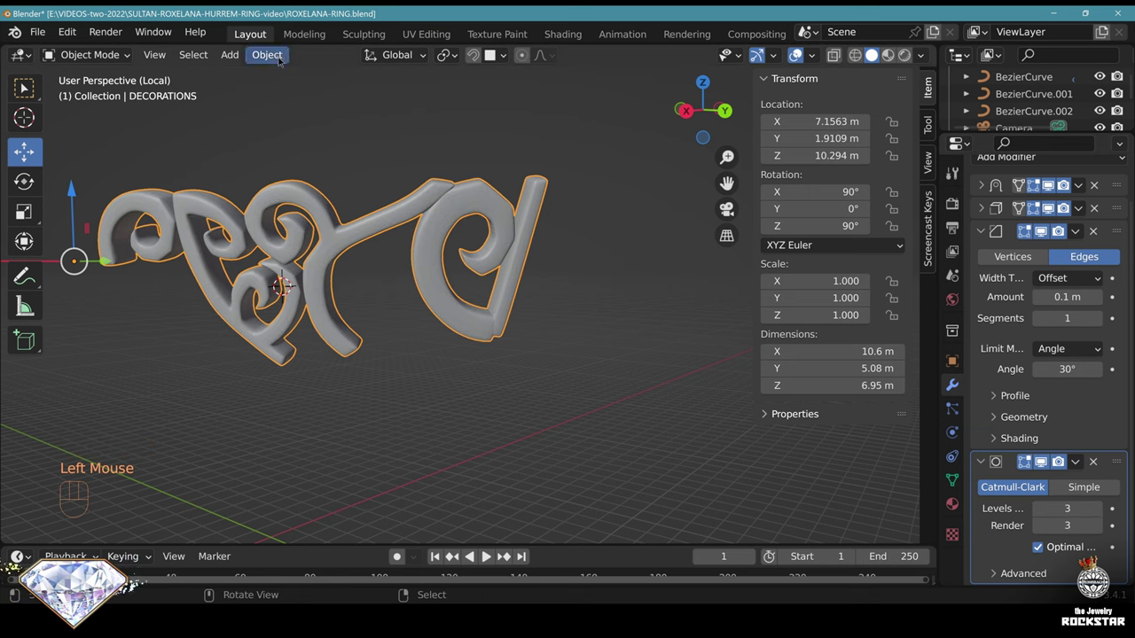
# Shade the decorations smooth with Auto Smooth at 30° and assign them the YELLOW GOLD material
pyautogui.click(278, 59)
pyautogui.click(310, 449)
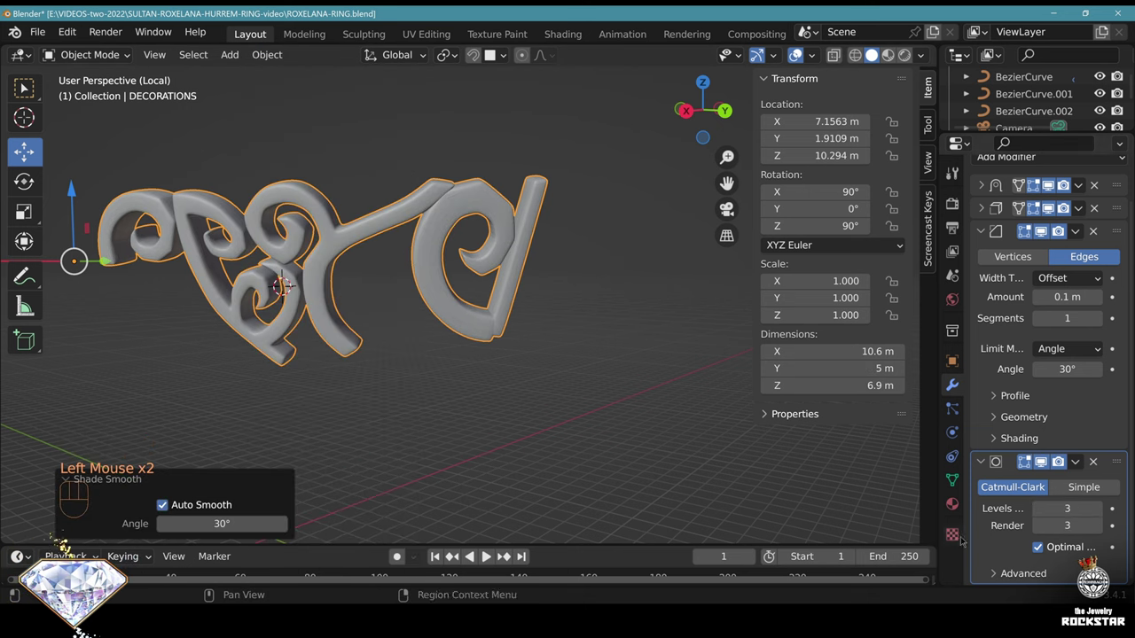
pyautogui.click(952, 504)
pyautogui.click(984, 272)
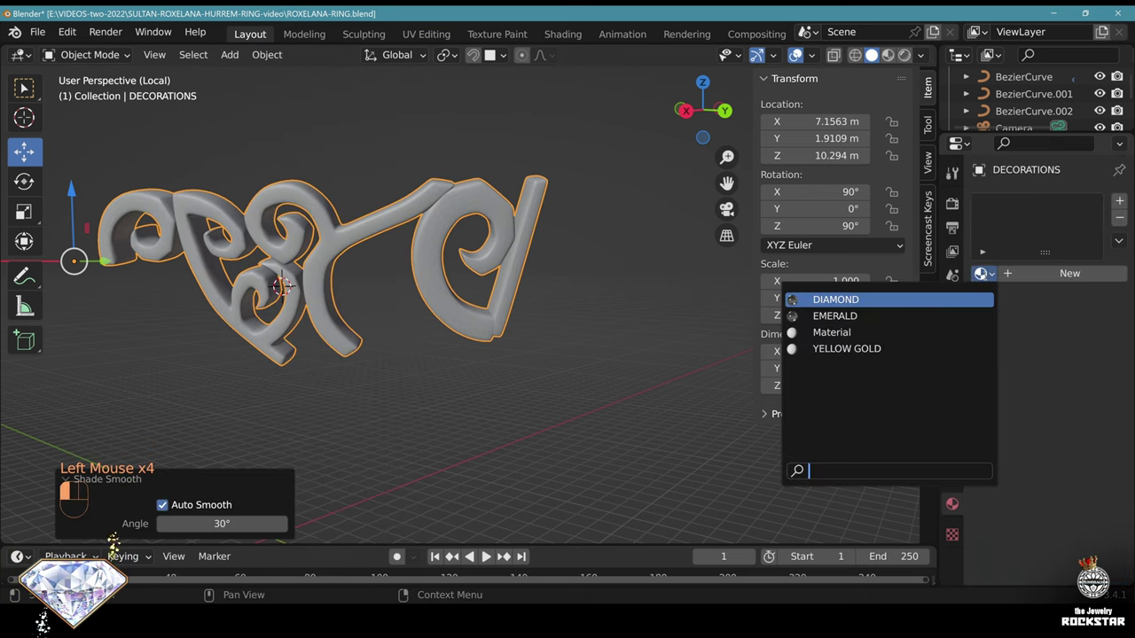
pyautogui.click(868, 351)
pyautogui.moveTo(581, 340); pyautogui.dragTo(341, 255, button='middle')
pyautogui.scroll(1, 568, 332)
pyautogui.scroll(2, 342, 255)
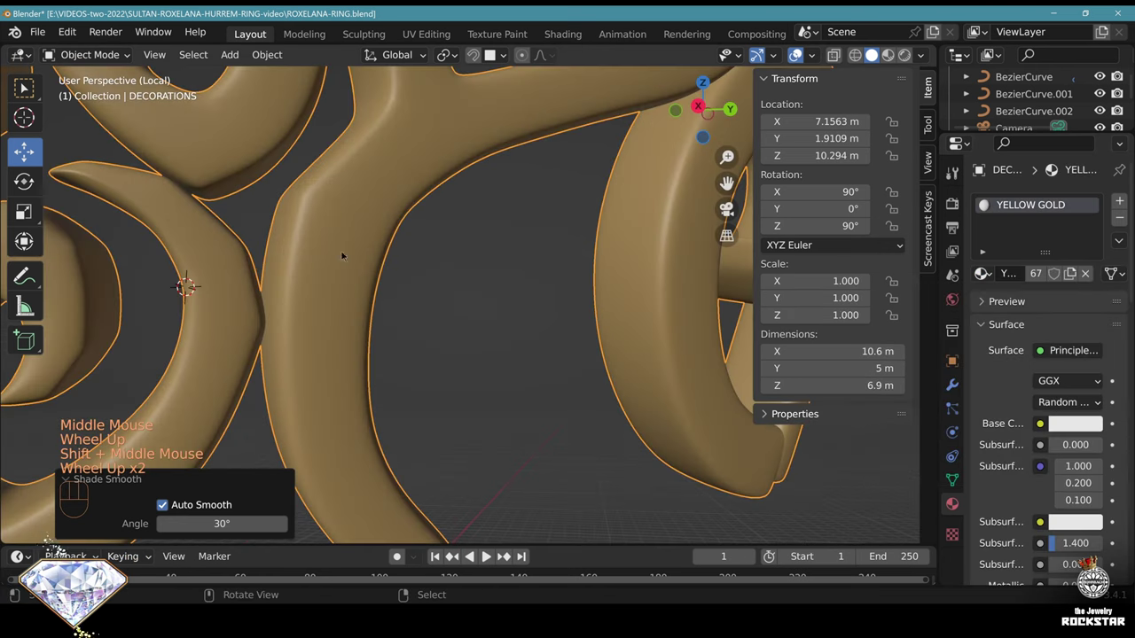
pyautogui.moveTo(348, 194); pyautogui.dragTo(454, 238, button='middle')
pyautogui.scroll(-2, 229, 260)
pyautogui.scroll(-2, 389, 254)
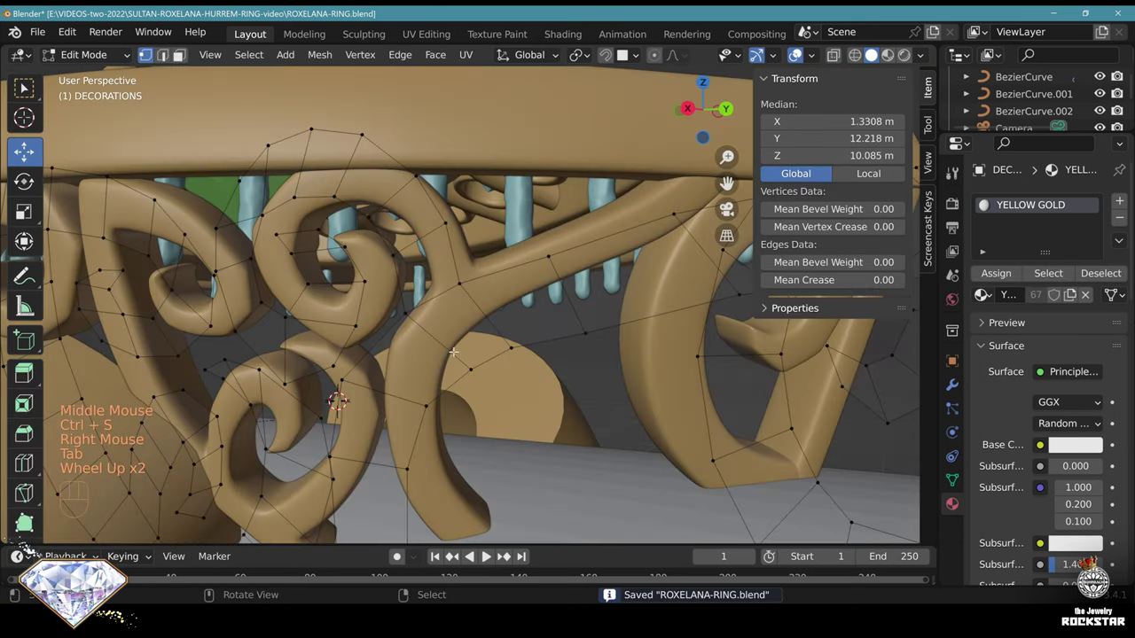
# Move vertices along the stem's inner edge and the adjacent outer edge of the lower scroll to refine their contact
pyautogui.moveTo(332, 395); pyautogui.dragTo(461, 319, button='middle')
pyautogui.scroll(1, 456, 302)
pyautogui.rightClick(456, 301)
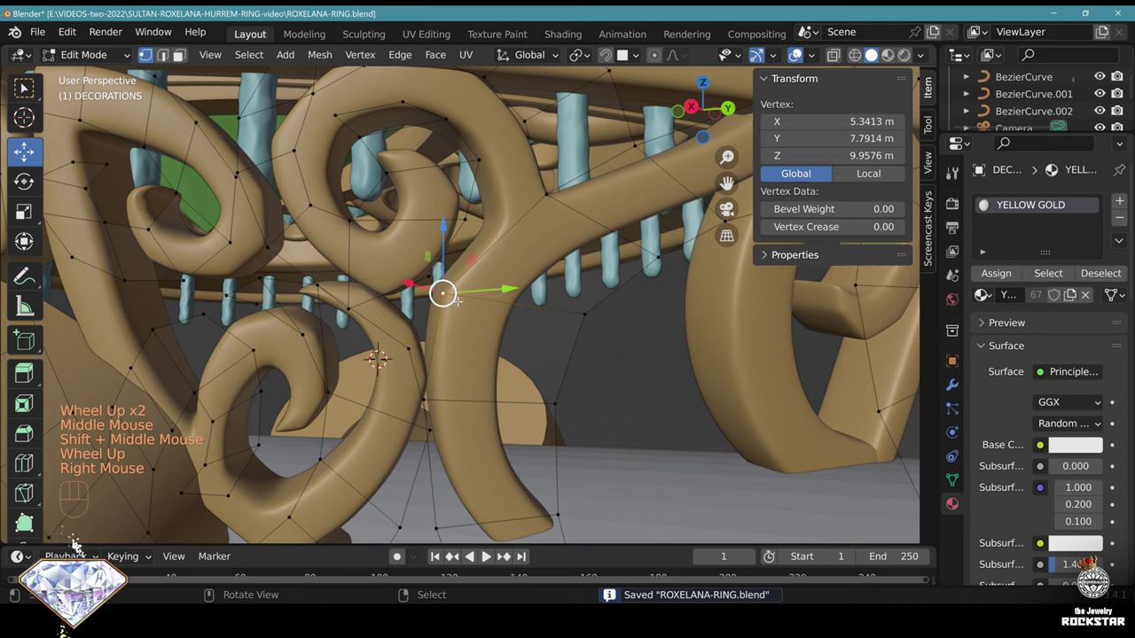
pyautogui.press('g')
pyautogui.click(502, 301)
pyautogui.moveTo(479, 310); pyautogui.dragTo(550, 299, button='middle')
pyautogui.rightClick(555, 348)
pyautogui.press('g')
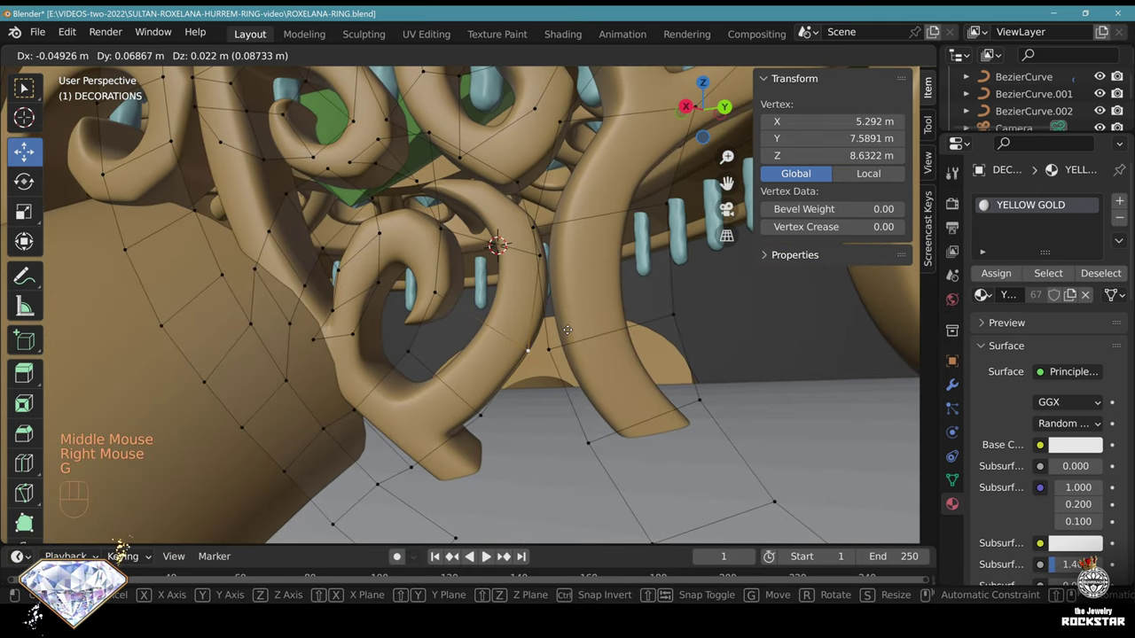
pyautogui.click(527, 346)
pyautogui.rightClick(547, 259)
pyautogui.press('g')
pyautogui.click(545, 255)
# Adjust the vertex near the lower scroll's upper tip and the vertices on its outer edge facing the stem
pyautogui.keyDown('shift'); pyautogui.moveTo(545, 255); pyautogui.dragTo(623, 315, button='middle'); pyautogui.keyUp('shift')
pyautogui.scroll(3, 520, 287)
pyautogui.rightClick(625, 315)
pyautogui.press('g')
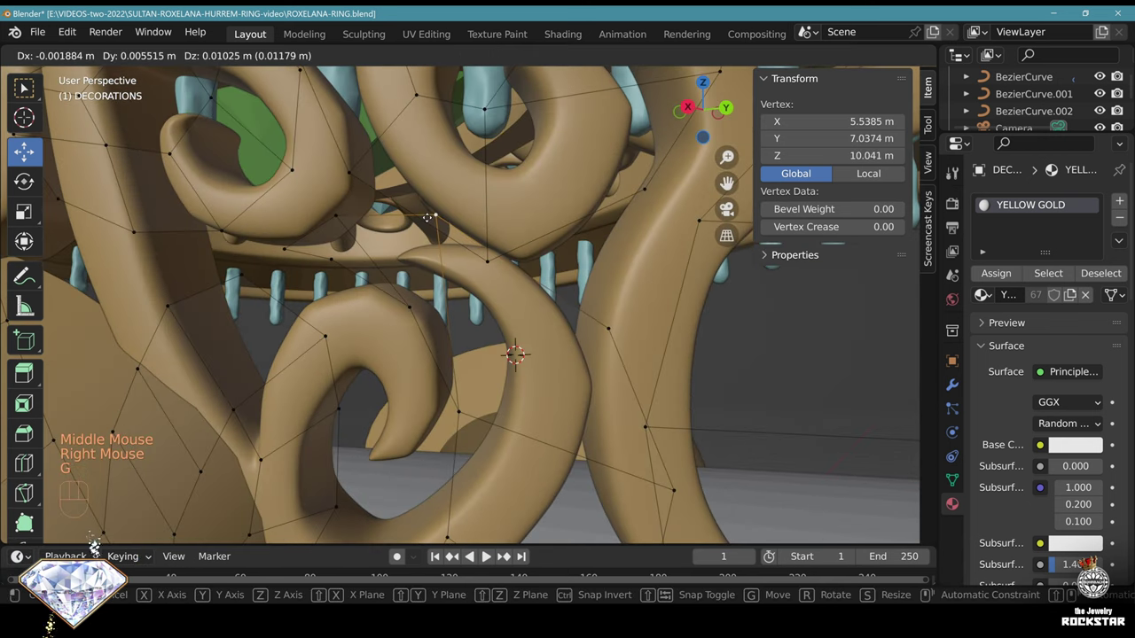
pyautogui.rightClick(621, 317)
pyautogui.press('g')
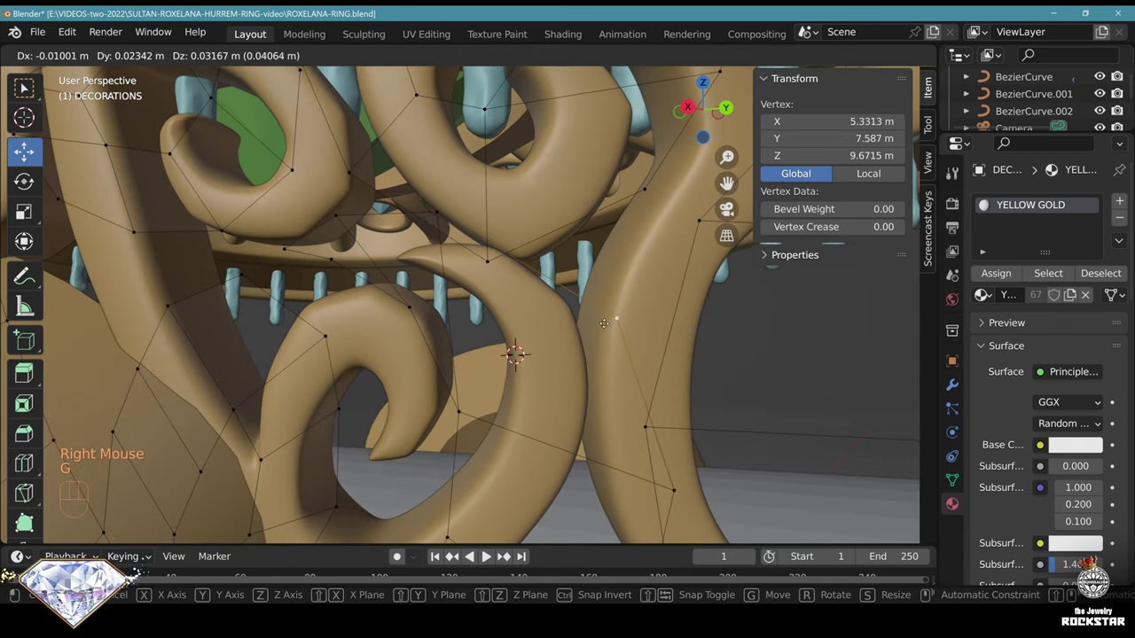
pyautogui.click(593, 316)
pyautogui.rightClick(669, 471)
pyautogui.press('g')
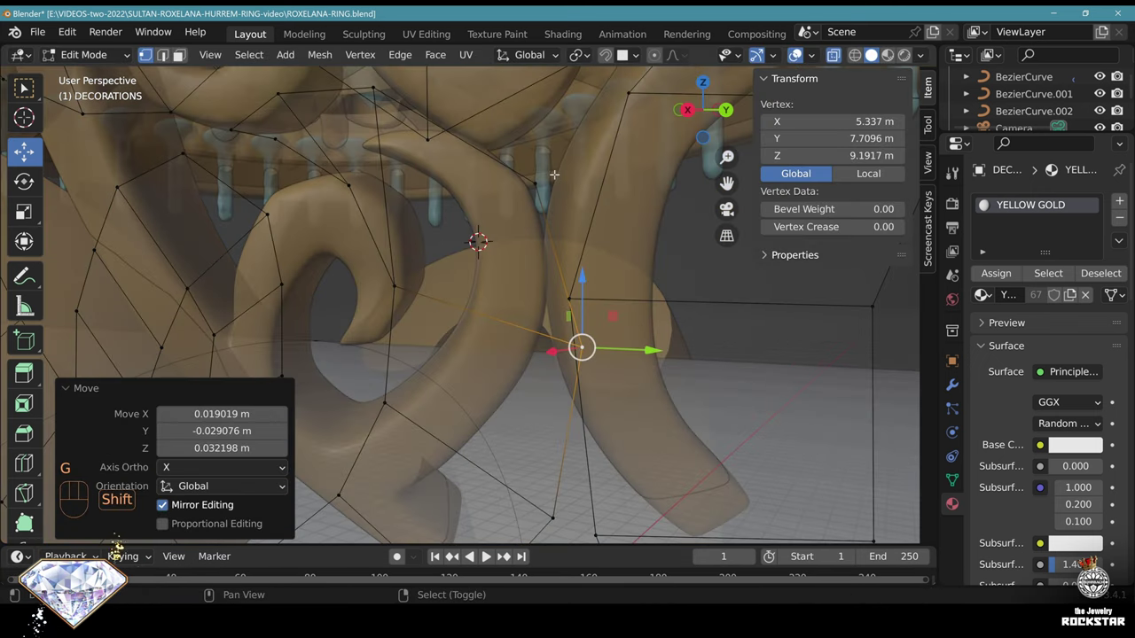
# With X-ray on, move two outer-edge vertices of the lower scroll together toward the stem and reposition its upper vertices
pyautogui.keyDown('shift'); pyautogui.rightClick(553, 177); pyautogui.keyUp('shift')
pyautogui.press('g')
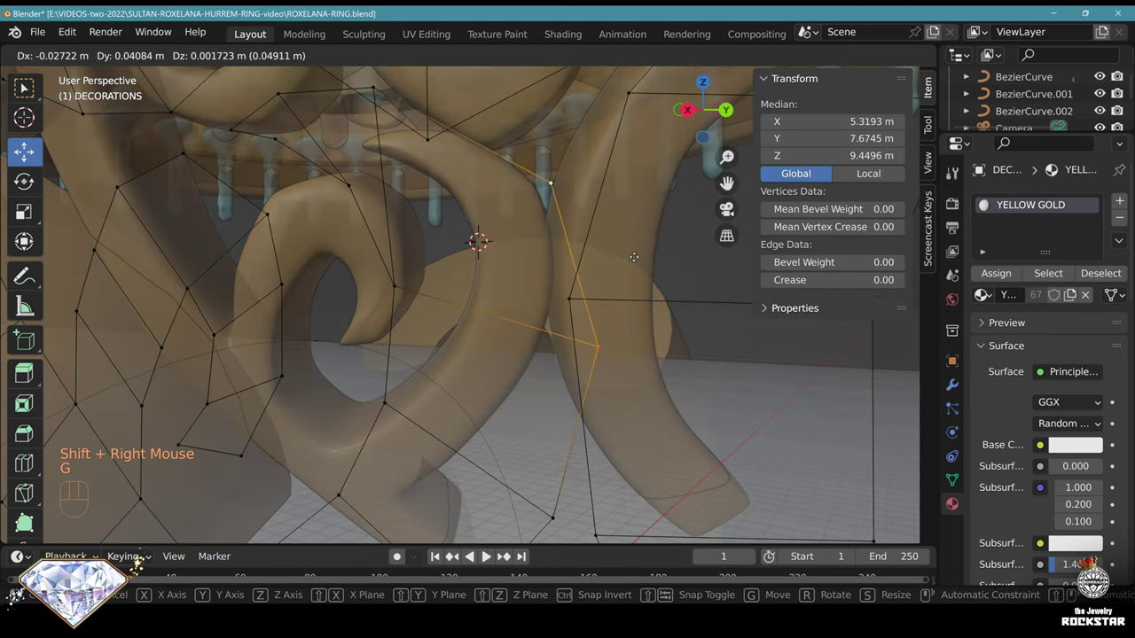
pyautogui.click(633, 258)
pyautogui.keyDown('shift'); pyautogui.moveTo(453, 177); pyautogui.dragTo(469, 248, button='middle'); pyautogui.keyUp('shift')
pyautogui.rightClick(418, 193)
pyautogui.press('g')
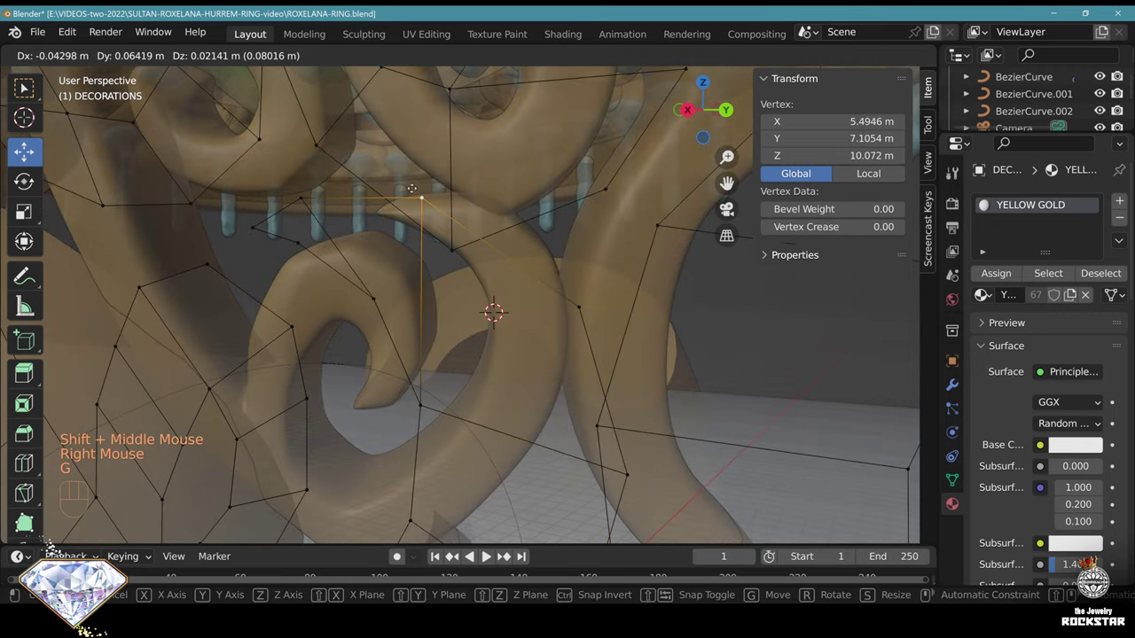
pyautogui.click(571, 265)
# Turn X-ray off and reposition the lower scroll's outer vertices from the stem contact down to its foot
pyautogui.click(24, 463)
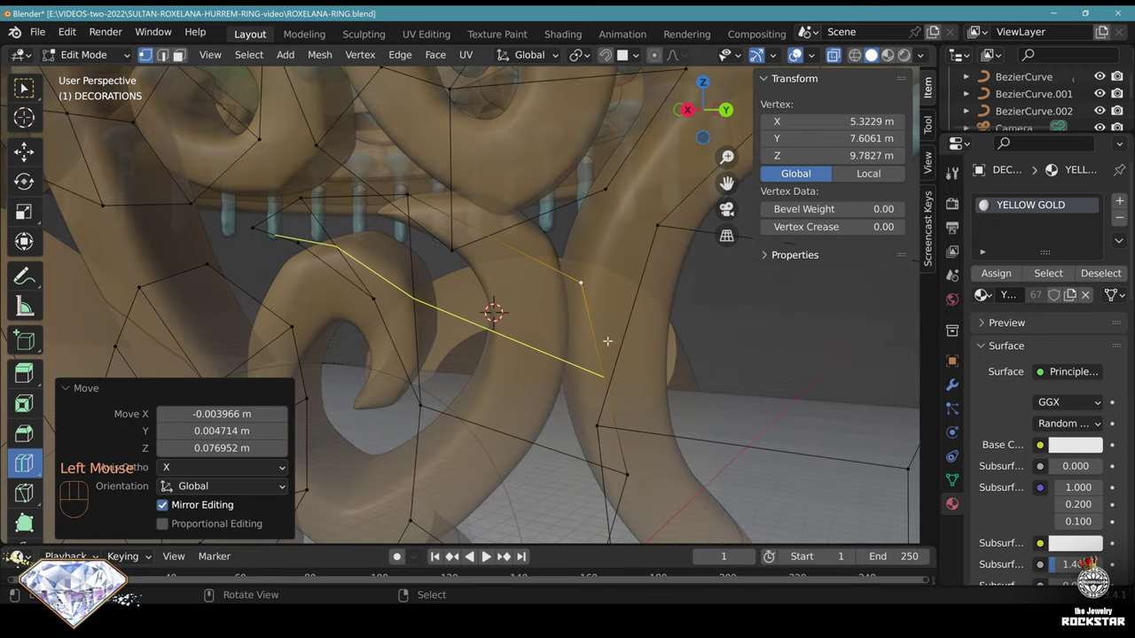
pyautogui.scroll(-3, 586, 341)
pyautogui.moveTo(586, 341); pyautogui.dragTo(526, 350, button='middle')
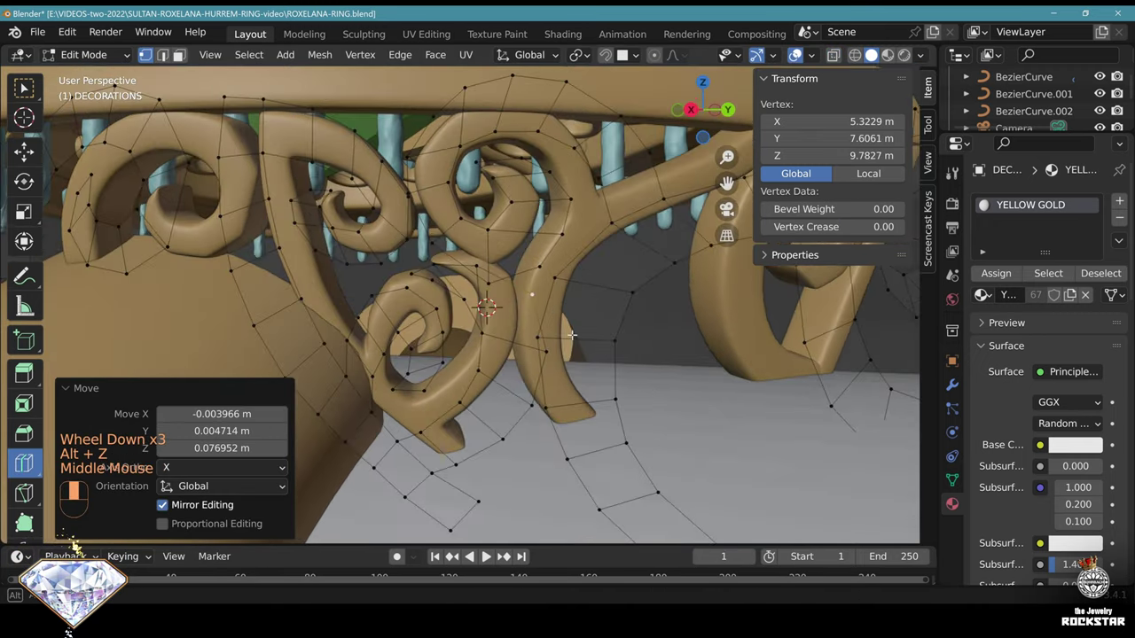
pyautogui.scroll(2, 526, 350)
pyautogui.press('g')
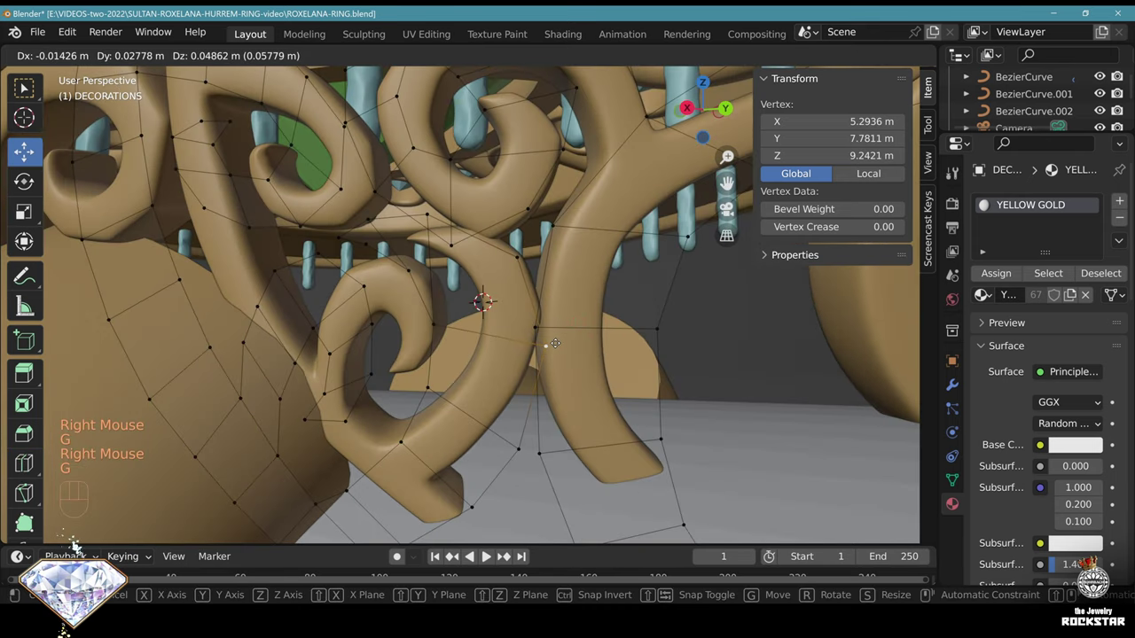
pyautogui.click(539, 436)
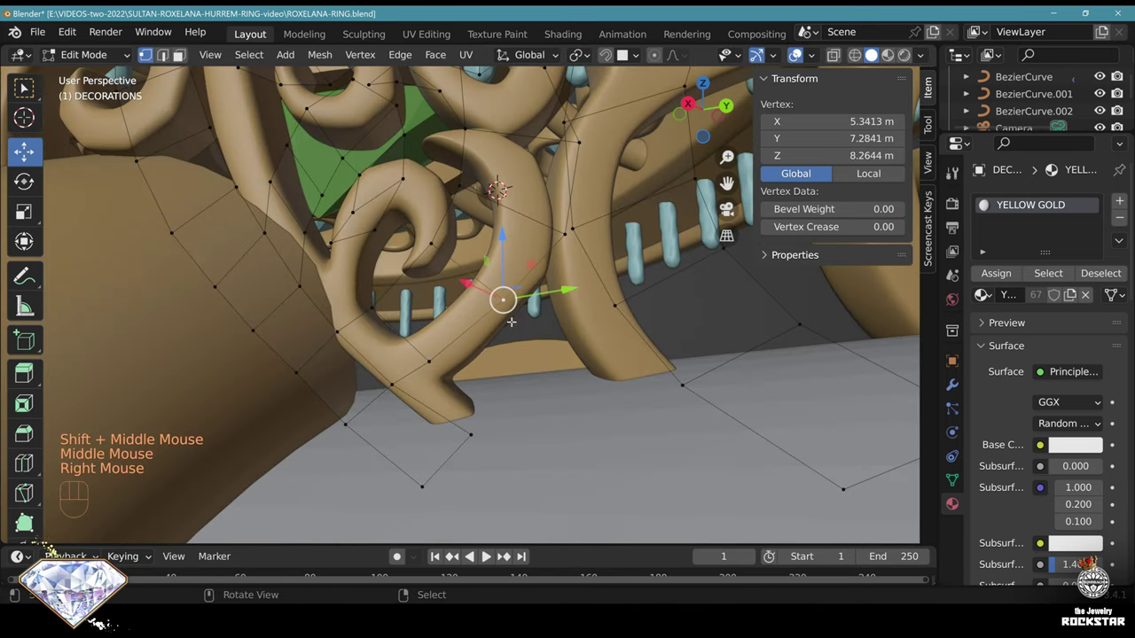
pyautogui.press('g')
pyautogui.click(524, 335)
pyautogui.moveTo(525, 335); pyautogui.dragTo(529, 201, button='middle')
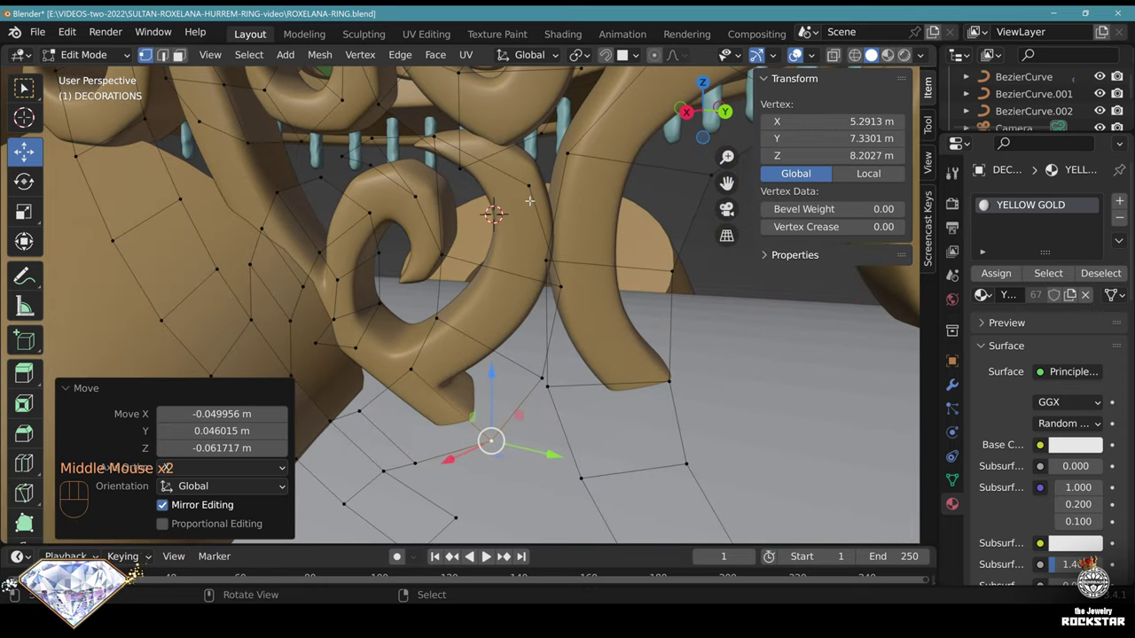
# Subdivide the lower scroll's face beside the stem with one cut
pyautogui.click(179, 54)
pyautogui.rightClick(498, 214)
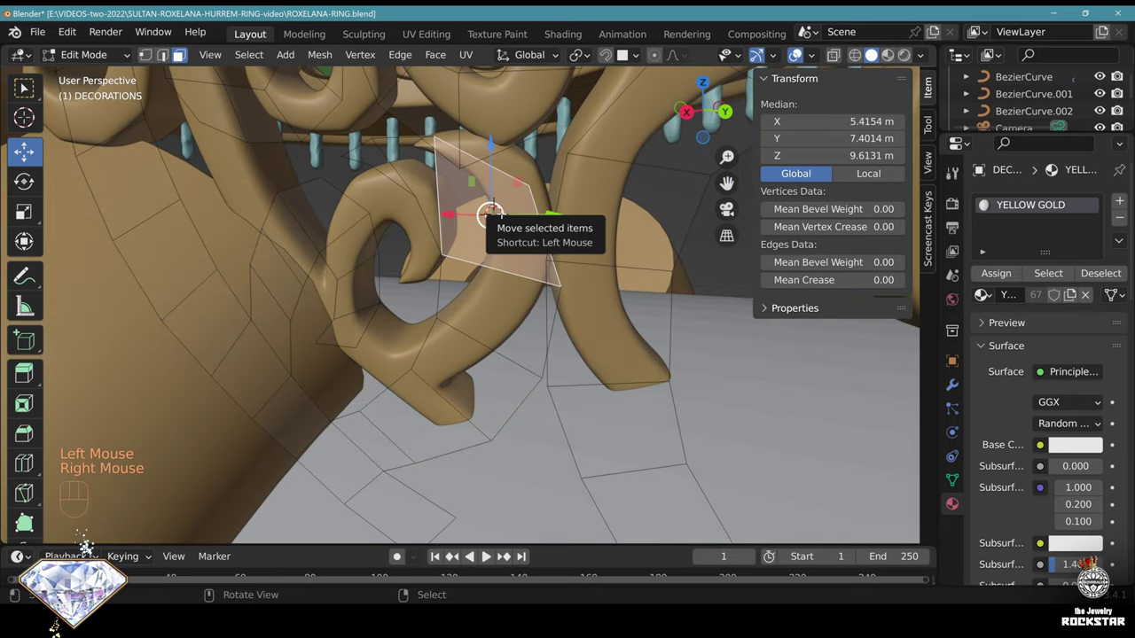
pyautogui.press('w')
pyautogui.click(502, 218)
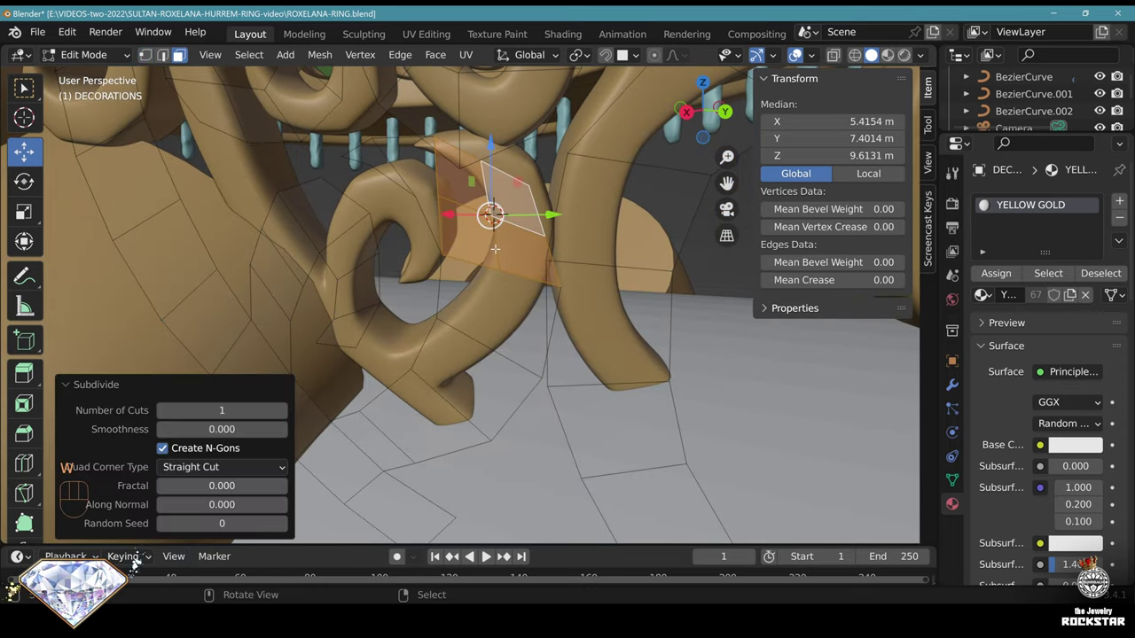
# Move the new vertices on the subdivided face's edges outward to round the lower scroll's curve
pyautogui.click(145, 54)
pyautogui.rightClick(483, 160)
pyautogui.rightClick(483, 160)
pyautogui.press('g')
pyautogui.rightClick(486, 160)
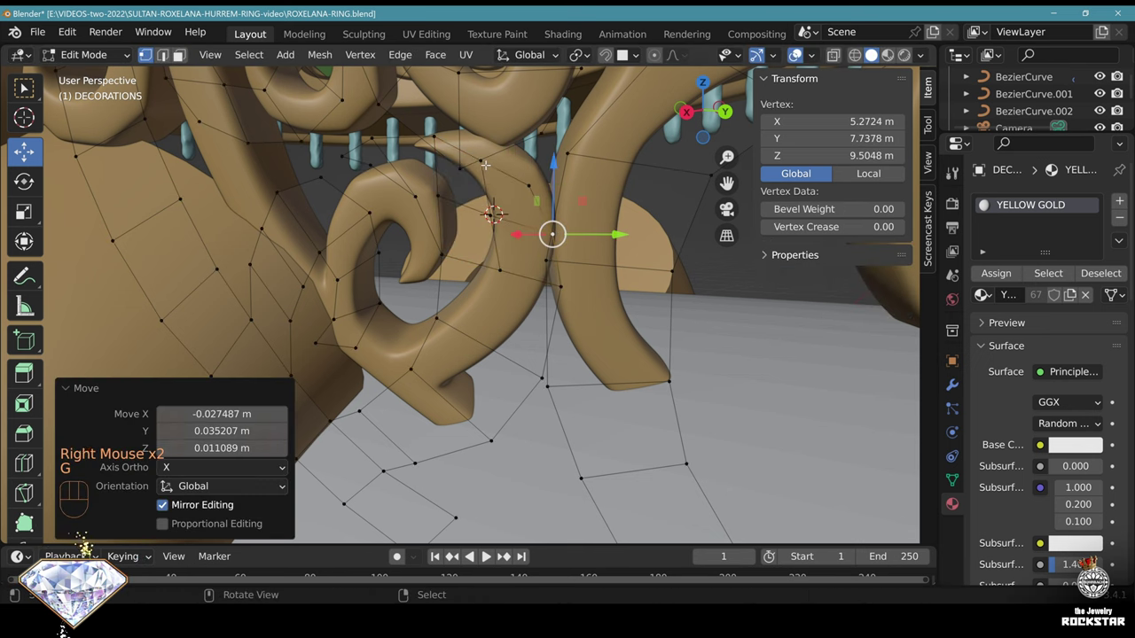
pyautogui.press('g')
pyautogui.click(536, 187)
# Reposition the vertices along the outer edge of the small upper scroll to smooth the outline of its curl
pyautogui.keyDown('shift'); pyautogui.moveTo(486, 297); pyautogui.dragTo(573, 488, button='middle'); pyautogui.keyUp('shift')
pyautogui.rightClick(486, 245)
pyautogui.press('g')
pyautogui.click(484, 246)
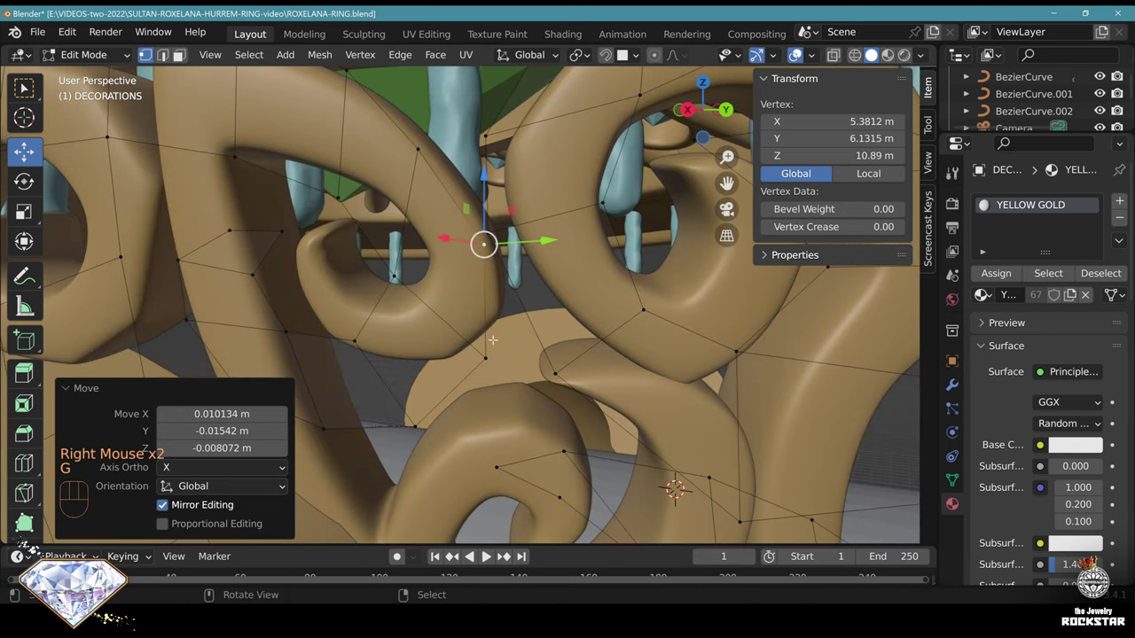
pyautogui.rightClick(485, 354)
pyautogui.press('g')
pyautogui.click(481, 344)
pyautogui.rightClick(485, 245)
pyautogui.press('g')
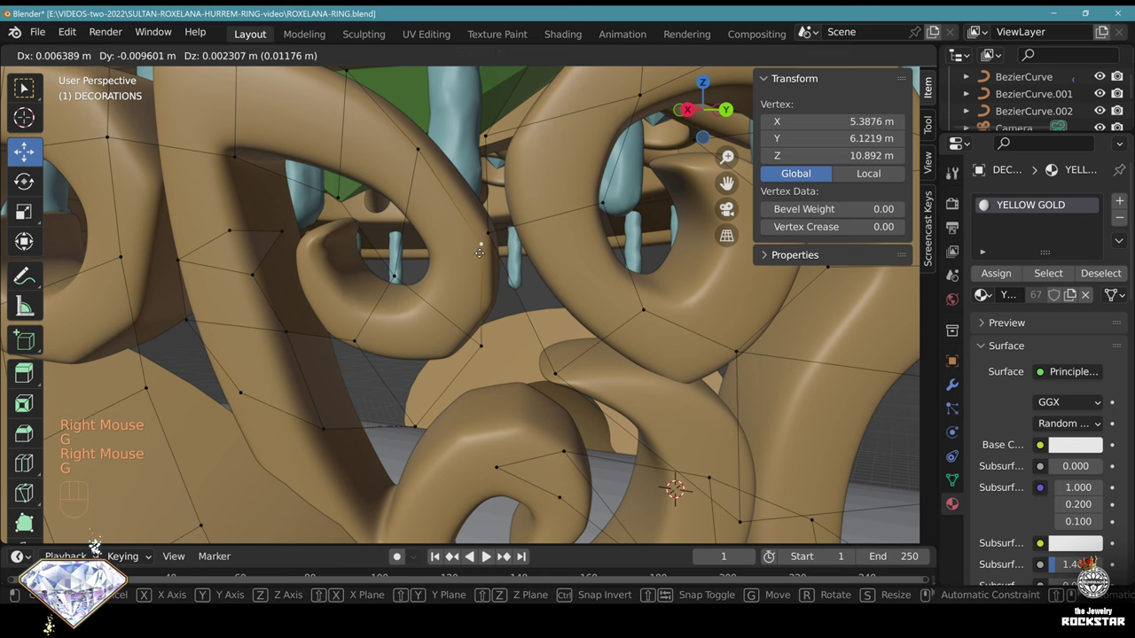
pyautogui.click(482, 246)
# Move the vertex beneath the small upper scroll's curl outward and subdivide the face beside it
pyautogui.moveTo(468, 399); pyautogui.dragTo(470, 376, button='middle')
pyautogui.rightClick(453, 382)
pyautogui.press('g')
pyautogui.click(491, 322)
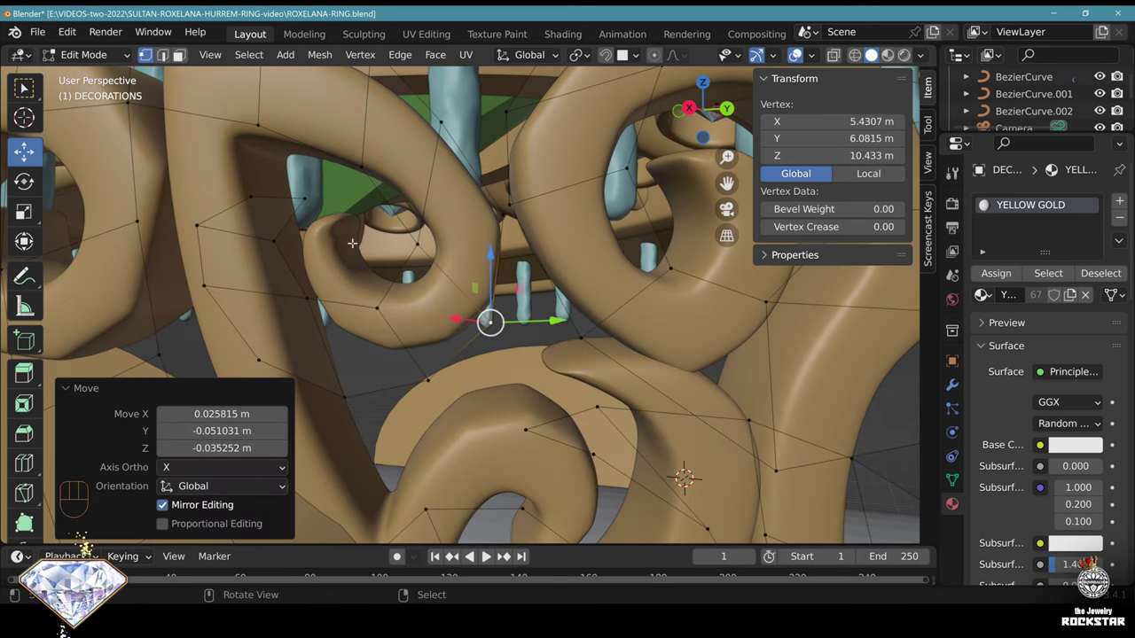
pyautogui.click(179, 54)
pyautogui.rightClick(448, 226)
pyautogui.press('w')
pyautogui.click(367, 231)
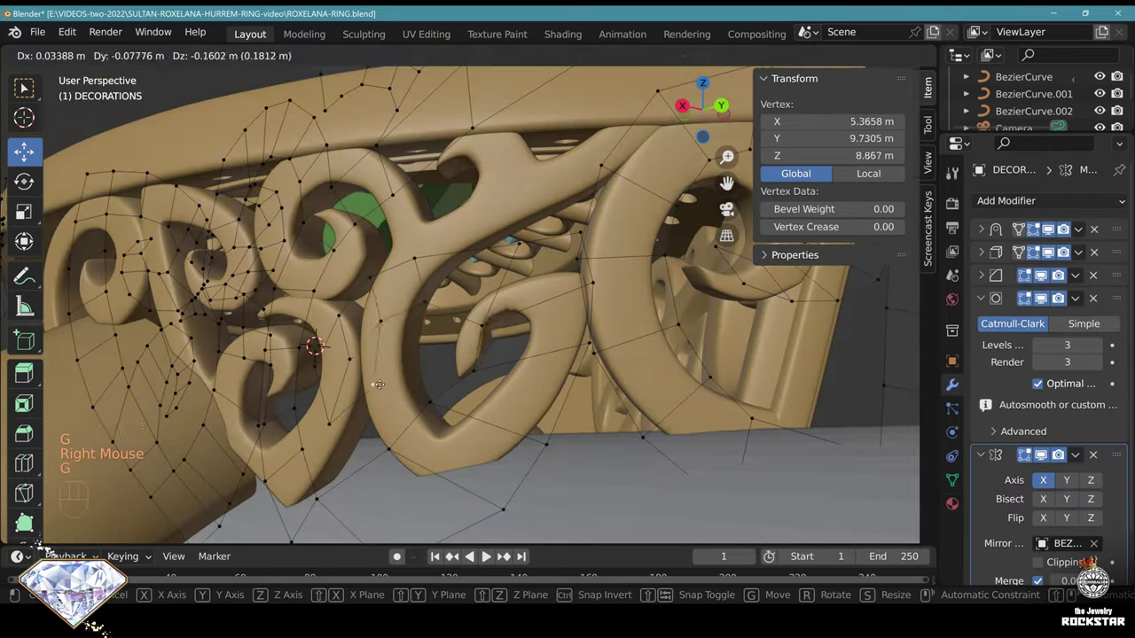
# Move individual vertices on the outer contours of the neighbouring side scrolls to refine their curves
pyautogui.click(378, 385)
pyautogui.moveTo(378, 385); pyautogui.dragTo(499, 289, button='middle')
pyautogui.scroll(3, 461, 266)
pyautogui.rightClick(426, 245)
pyautogui.press('g')
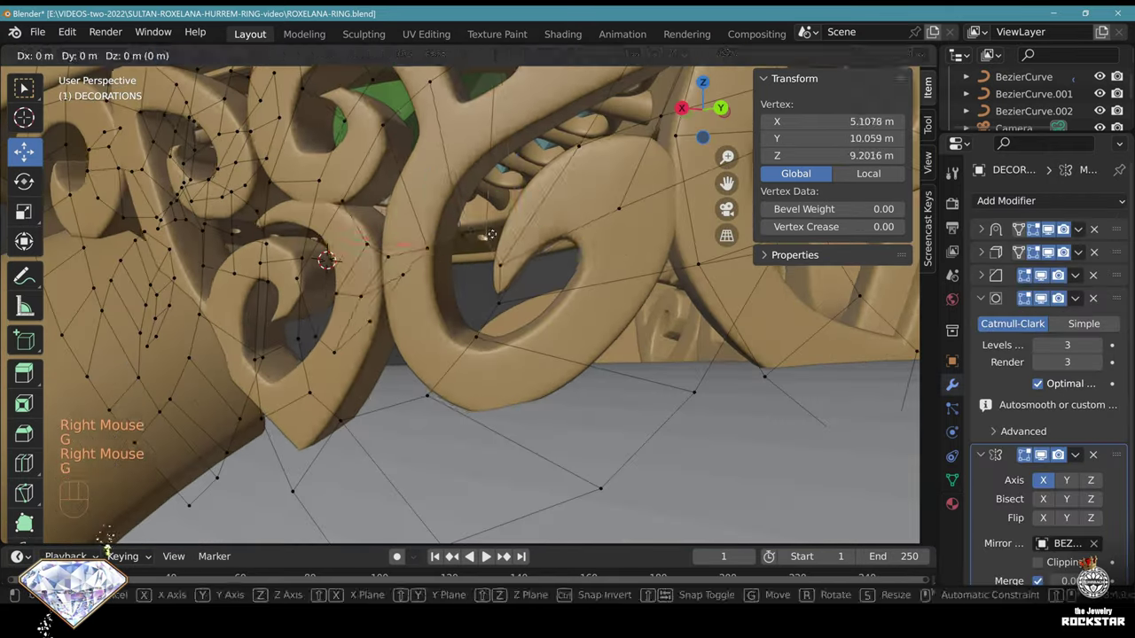
pyautogui.rightClick(281, 319)
pyautogui.moveTo(372, 266); pyautogui.dragTo(500, 174, button='middle')
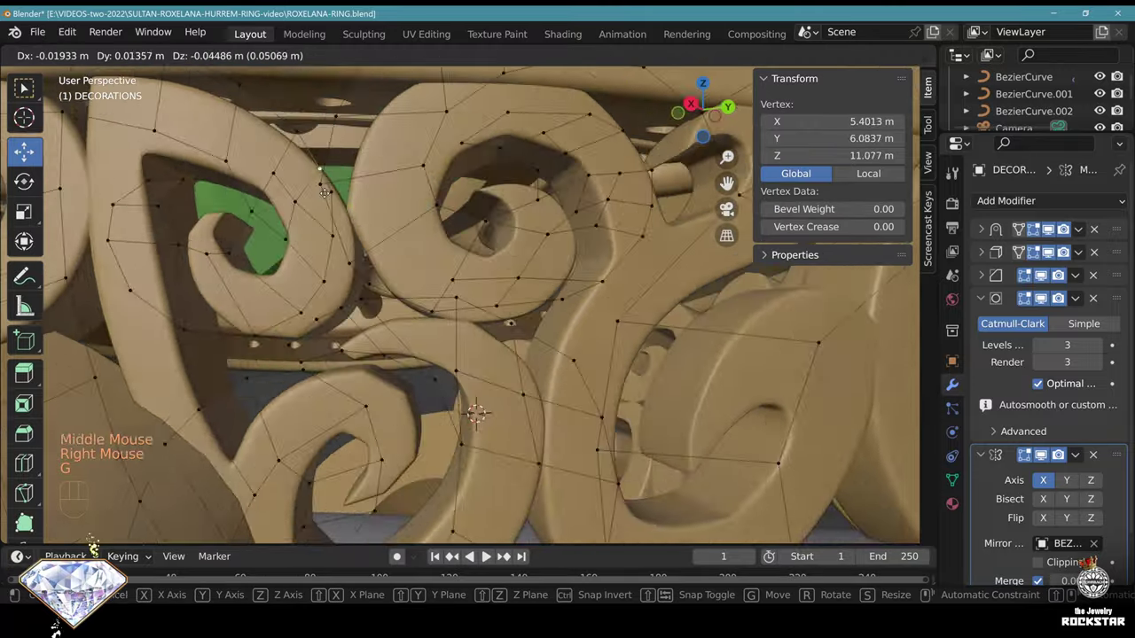
pyautogui.rightClick(590, 206)
pyautogui.press('g')
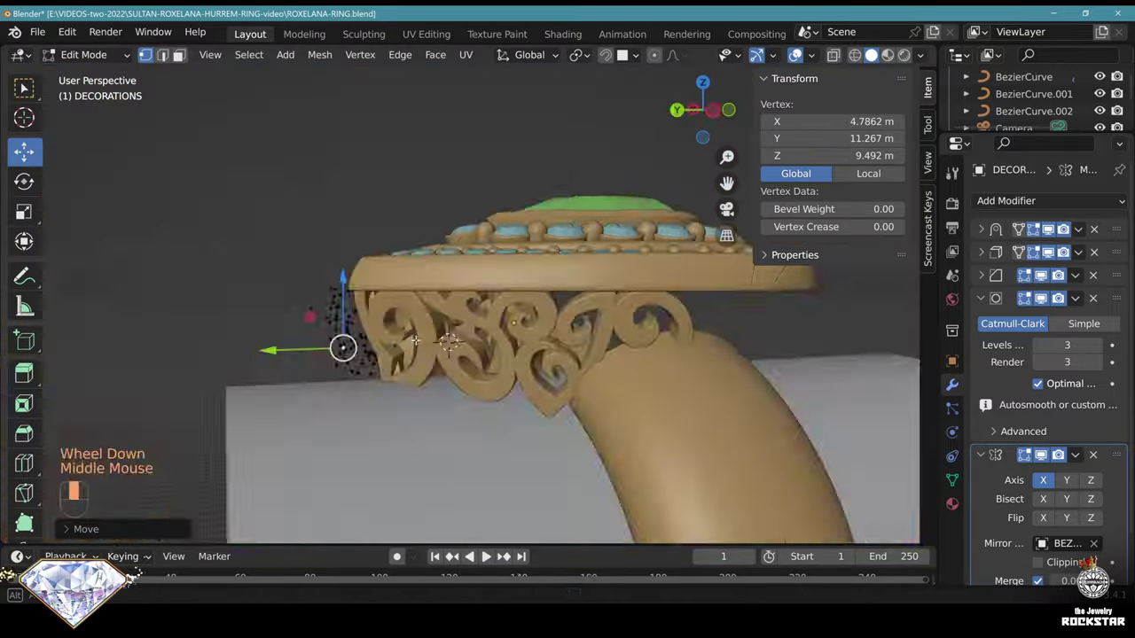
# Check the side-wall decorations from both ends of the ring and save the file
pyautogui.scroll(-2, 400, 357)
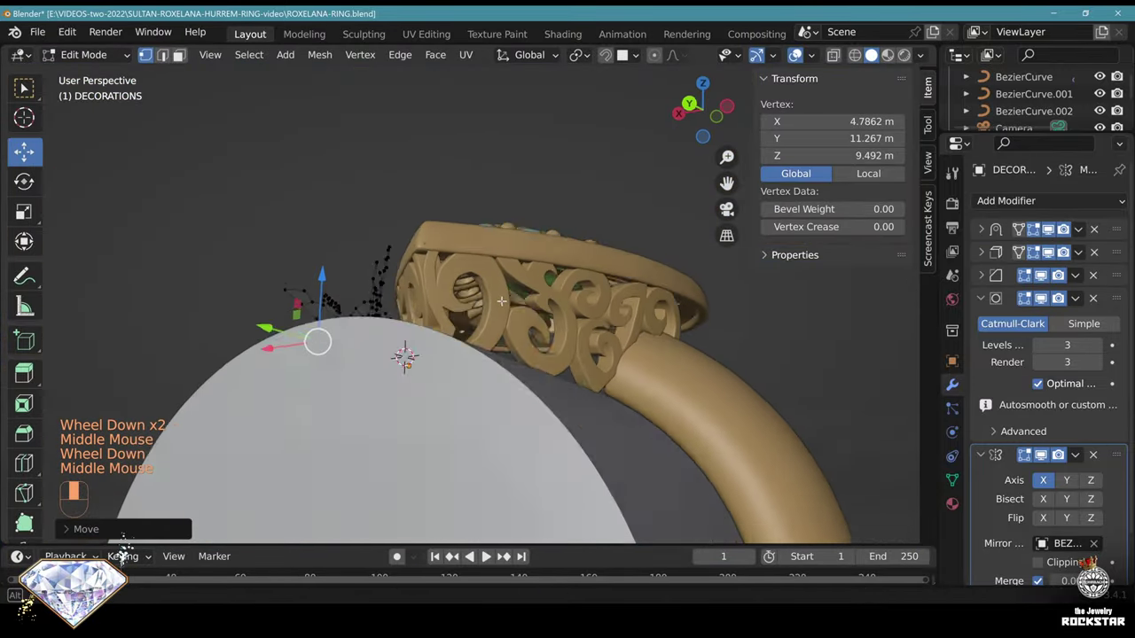
pyautogui.moveTo(400, 357); pyautogui.dragTo(493, 325, button='middle')
pyautogui.scroll(2, 485, 343)
pyautogui.hotkey('ctrl', 's')
pyautogui.scroll(-1, 485, 343)
pyautogui.scroll(1, 492, 325)
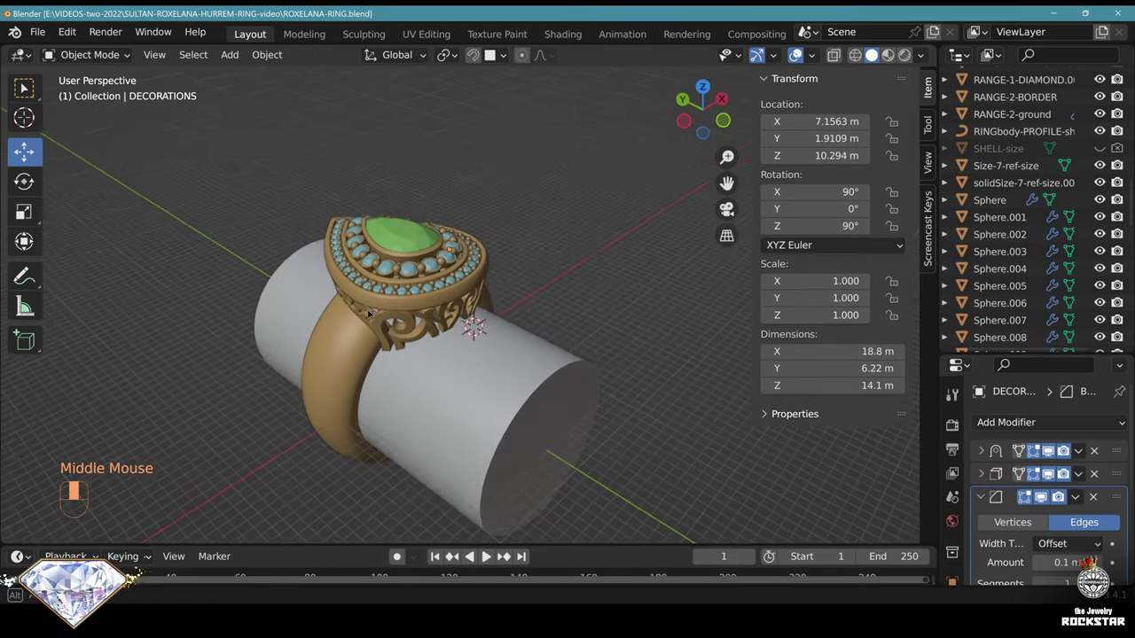
# Hide the solid size-7 reference cylinder, inspect the underside of the ring head, and show the cylinder again
pyautogui.scroll(1, 482, 304)
pyautogui.moveTo(478, 320)
pyautogui.mouseDown(button='middle')
pyautogui.moveTo(481, 304)
pyautogui.moveTo(552, 296)
pyautogui.moveTo(644, 264)
pyautogui.moveTo(559, 362)
pyautogui.moveTo(493, 306)
pyautogui.mouseUp(button='middle')
pyautogui.moveTo(493, 306); pyautogui.dragTo(456, 364, button='middle')
pyautogui.rightClick(454, 358)
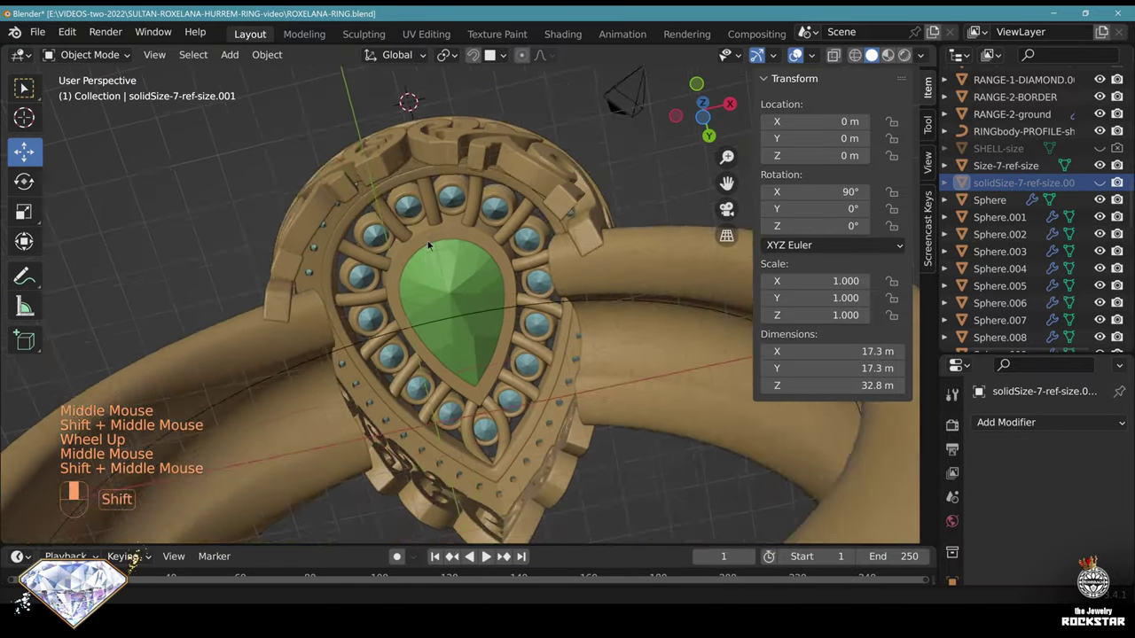
pyautogui.keyDown('shift'); pyautogui.moveTo(432, 173); pyautogui.dragTo(379, 126, button='middle'); pyautogui.keyUp('shift')
pyautogui.scroll(-1, 559, 417)
pyautogui.moveTo(558, 416); pyautogui.dragTo(453, 236, button='middle')
pyautogui.scroll(-1, 492, 345)
pyautogui.click(1099, 182)
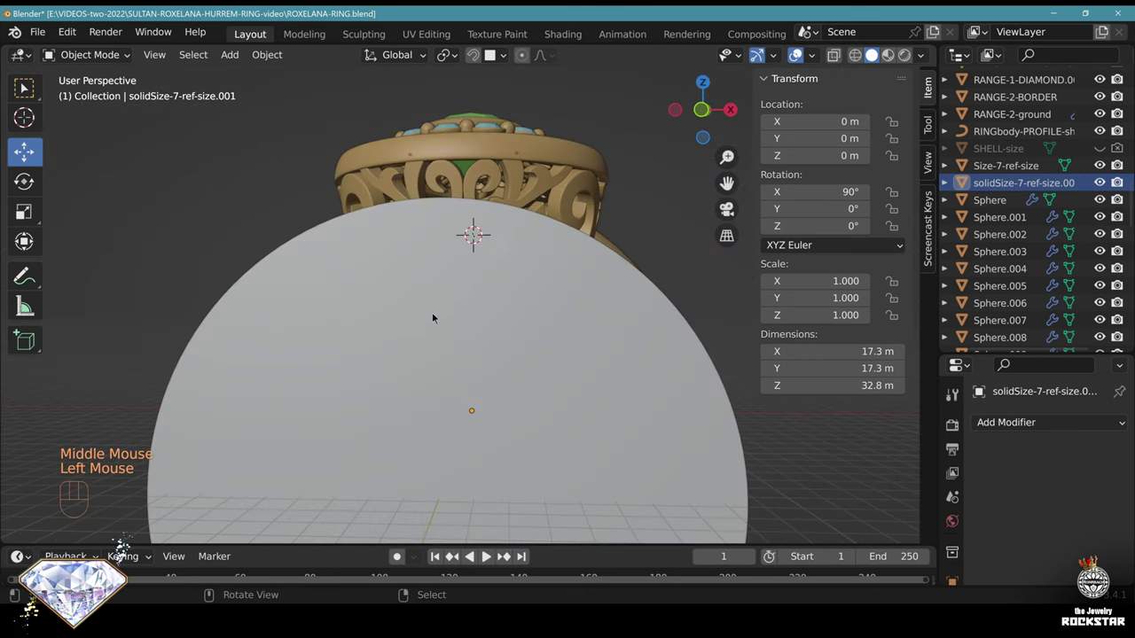
# Duplicate the outer pear-shaped border RANGE-2-BORDER in place
pyautogui.moveTo(436, 316); pyautogui.dragTo(473, 346, button='middle')
pyautogui.press('KP_7')
pyautogui.scroll(1, 543, 264)
pyautogui.rightClick(552, 168)
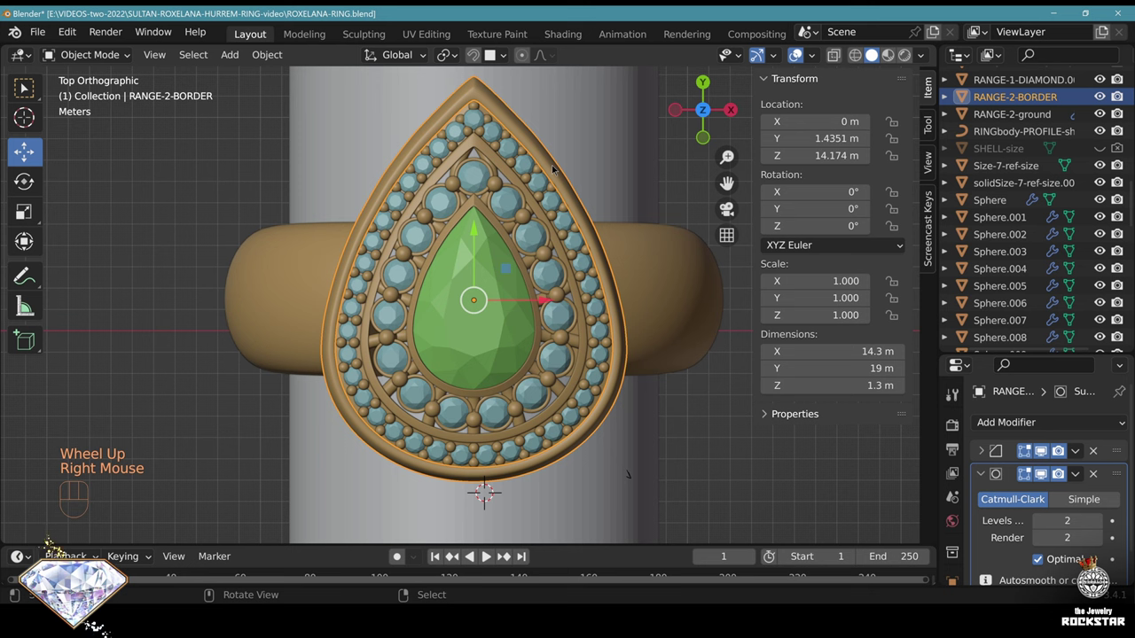
pyautogui.hotkey('shift', 'd')
pyautogui.rightClick(553, 169)
pyautogui.moveTo(553, 168); pyautogui.dragTo(422, 250, button='middle')
# Delete the upper vertices of the duplicated border in a front X-ray view, keeping only its lowest ring of vertices
pyautogui.press('Tab')
pyautogui.click(709, 123)
pyautogui.hotkey('alt', 'z')
pyautogui.scroll(1, 422, 251)
pyautogui.hotkey('alt', 'a')
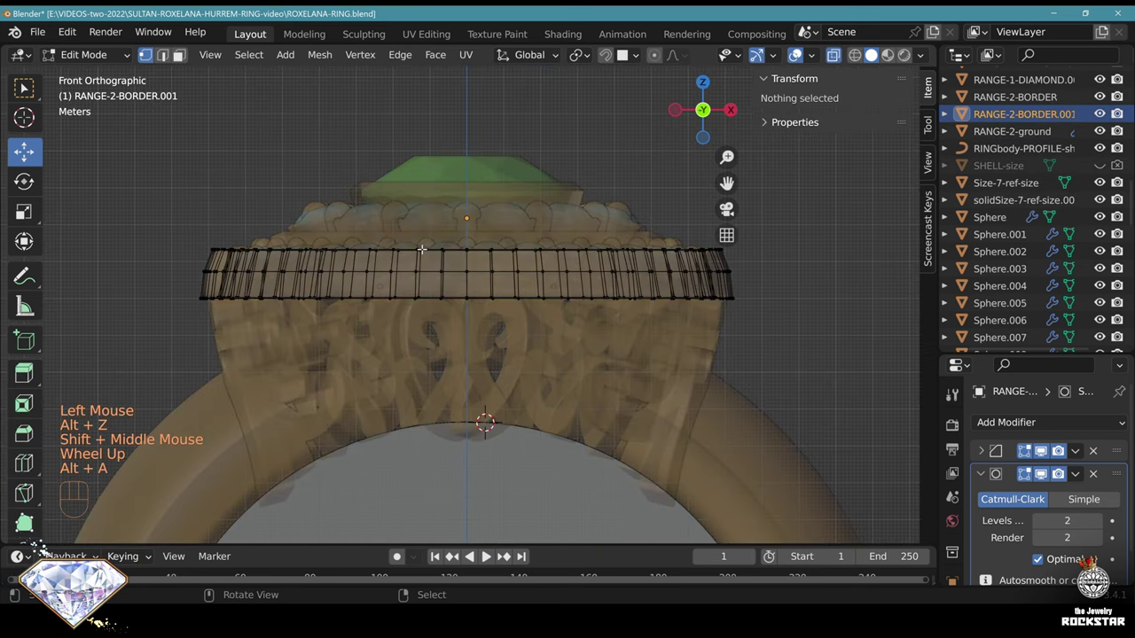
pyautogui.press('b')
pyautogui.moveTo(170, 210); pyautogui.dragTo(736, 275)
pyautogui.press('Delete')
pyautogui.click(538, 190)
pyautogui.moveTo(498, 221)
pyautogui.mouseDown(button='middle')
pyautogui.moveTo(494, 260)
pyautogui.moveTo(505, 241)
pyautogui.moveTo(509, 286)
pyautogui.moveTo(509, 212)
pyautogui.mouseUp(button='middle')
pyautogui.scroll(-2, 499, 266)
pyautogui.scroll(1, 509, 284)
pyautogui.press('Tab')
pyautogui.hotkey('alt', 'z')
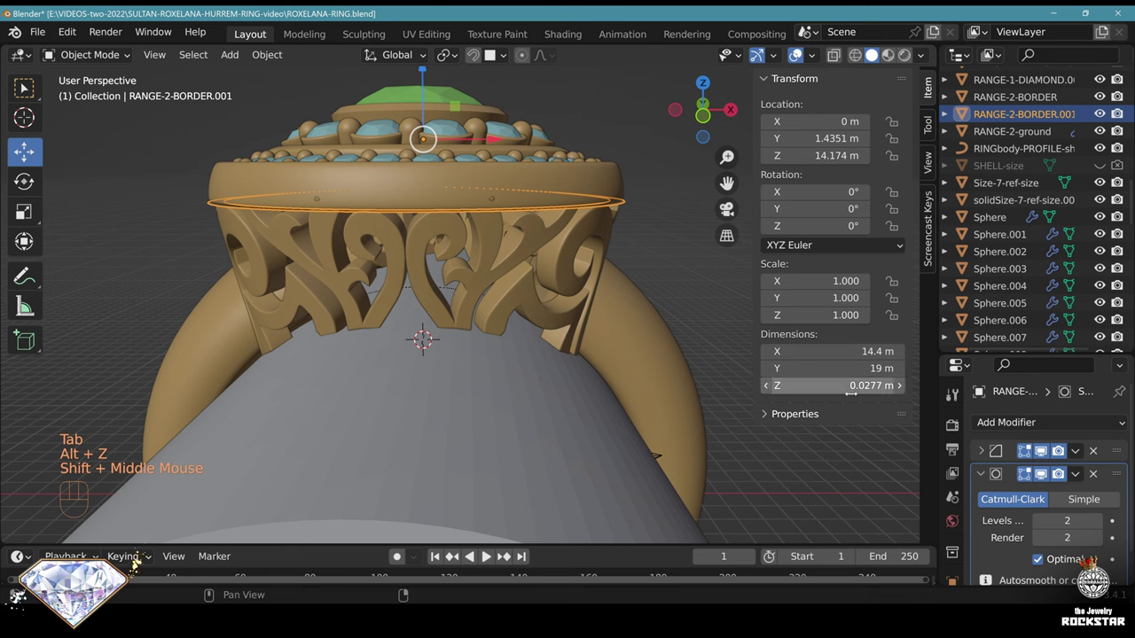
# Remove the Bevel and Subdivision Surface modifiers from the duplicated border
pyautogui.moveTo(979, 353); pyautogui.dragTo(984, 142)
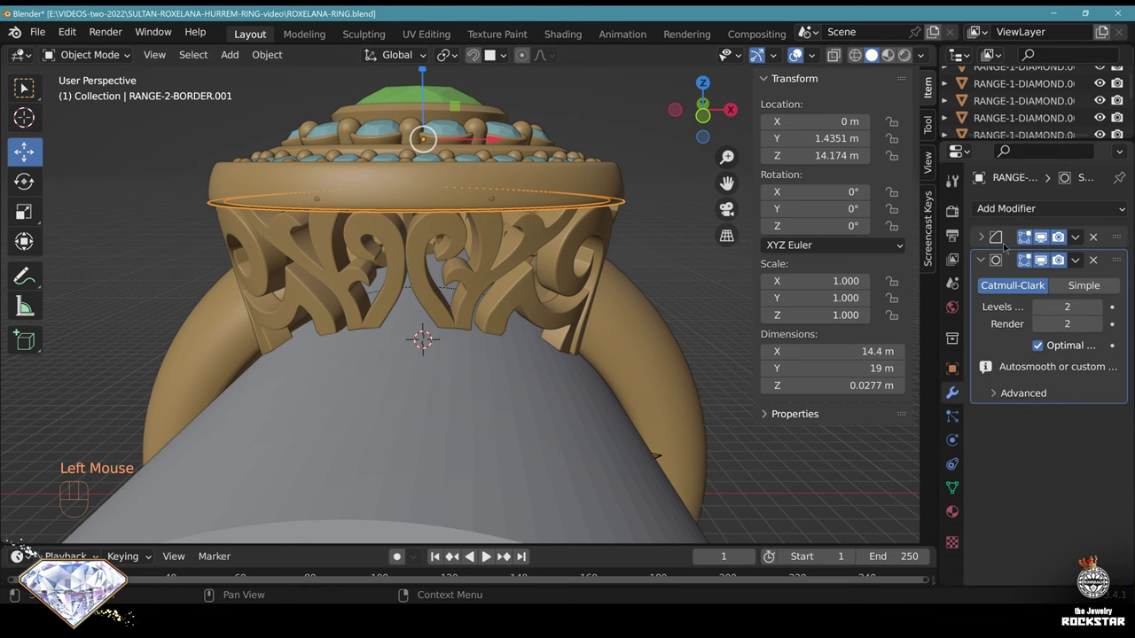
pyautogui.click(1094, 238)
pyautogui.click(1093, 238)
# Add a Shrinkwrap modifier targeting the solid size-7 reference cylinder with the Project wrap method, and save the file
pyautogui.click(1071, 209)
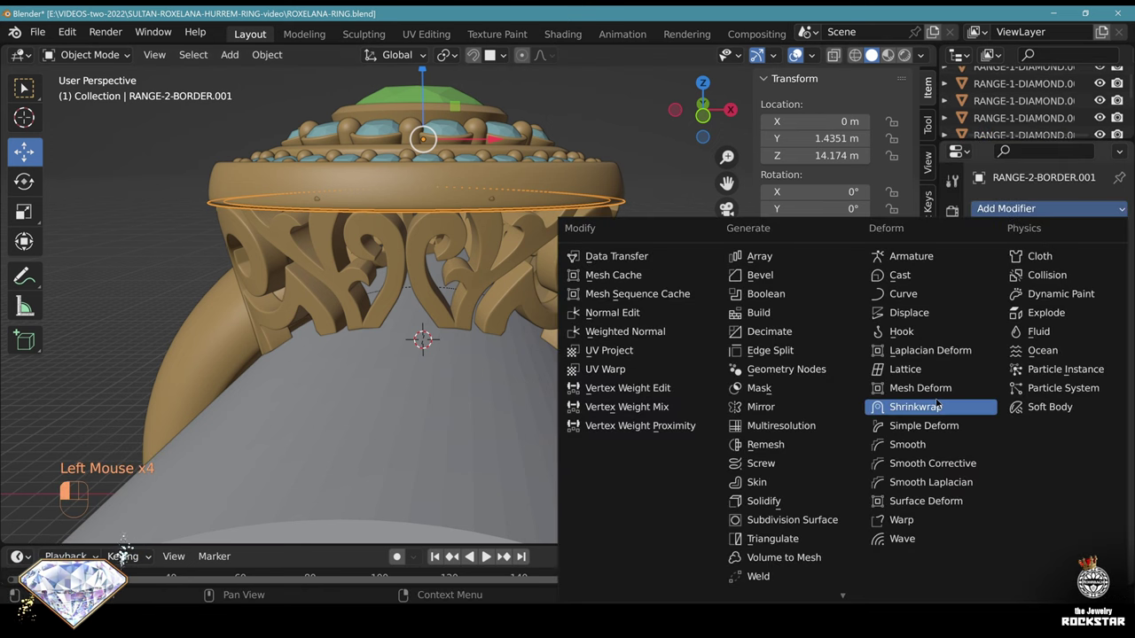
pyautogui.click(923, 399)
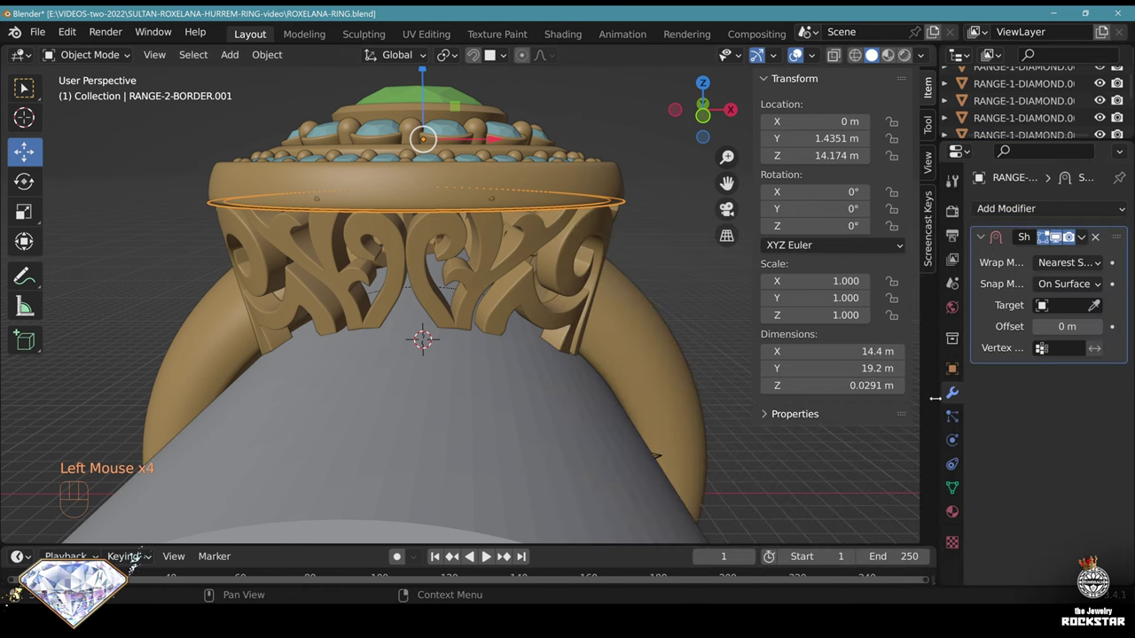
pyautogui.click(514, 457)
pyautogui.click(1055, 263)
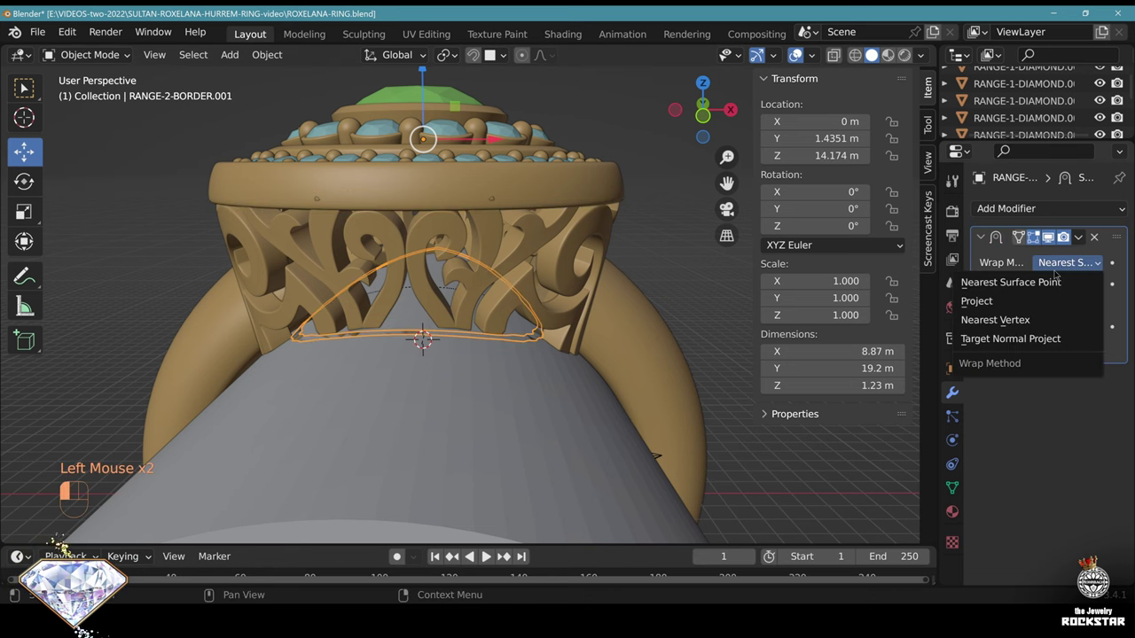
pyautogui.click(1013, 302)
pyautogui.moveTo(551, 312); pyautogui.dragTo(492, 318, button='middle')
pyautogui.hotkey('ctrl', 's')
# Add a Solidify modifier to the projected border and set its thickness to 0.85 m
pyautogui.click(1093, 237)
pyautogui.click(1029, 208)
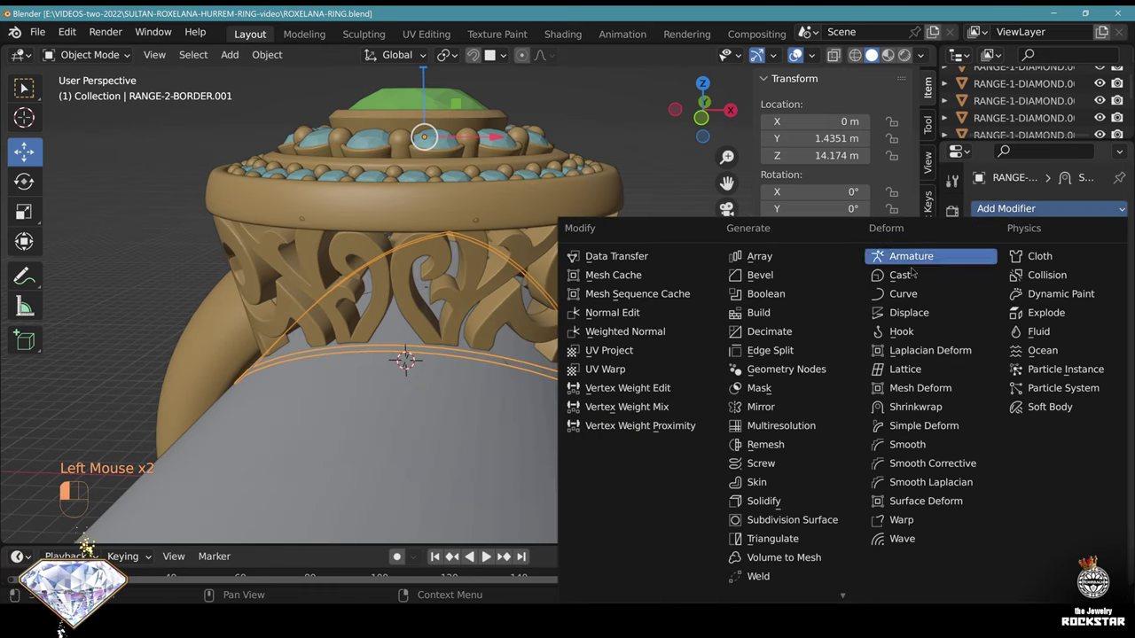
pyautogui.click(786, 501)
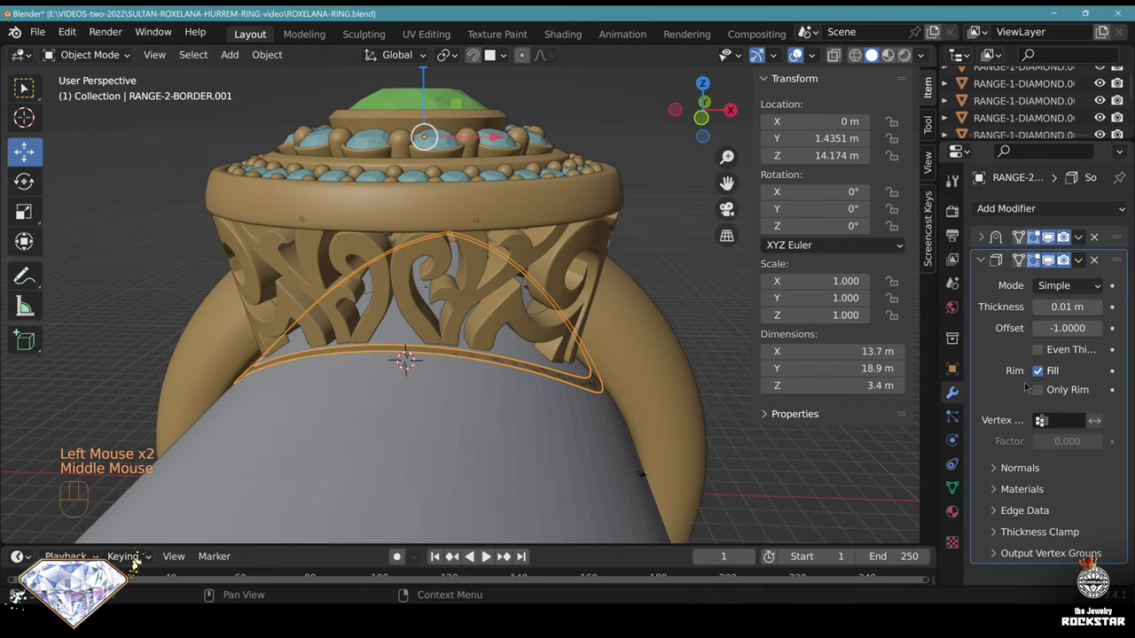
pyautogui.press('Return')
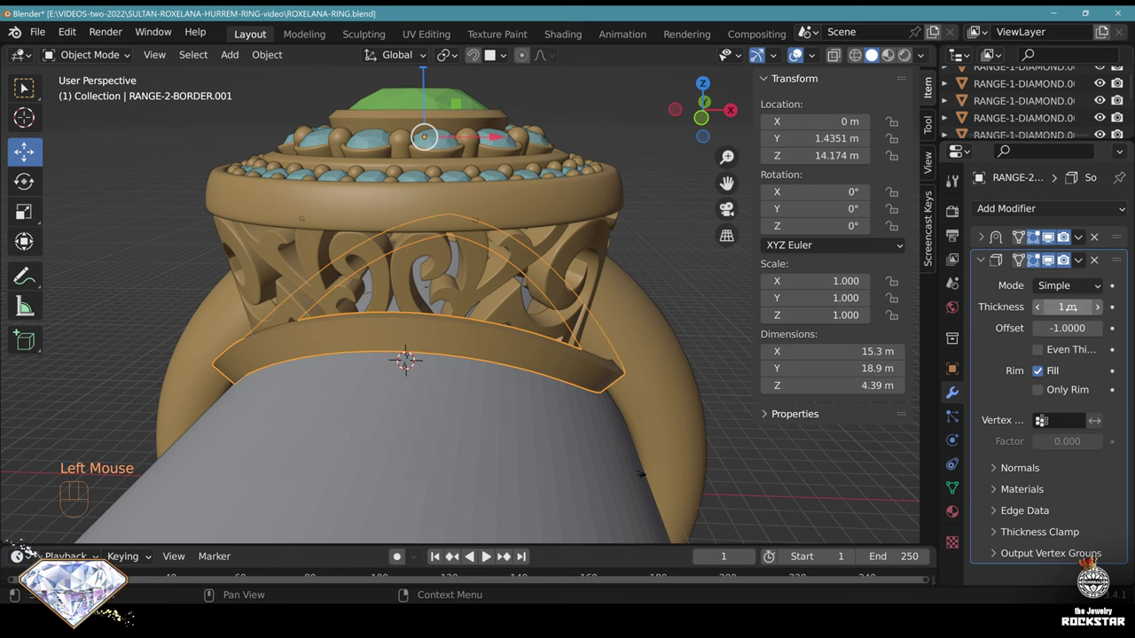
pyautogui.write('0.85')
pyautogui.press('Return')
pyautogui.moveTo(712, 369); pyautogui.dragTo(714, 417, button='middle')
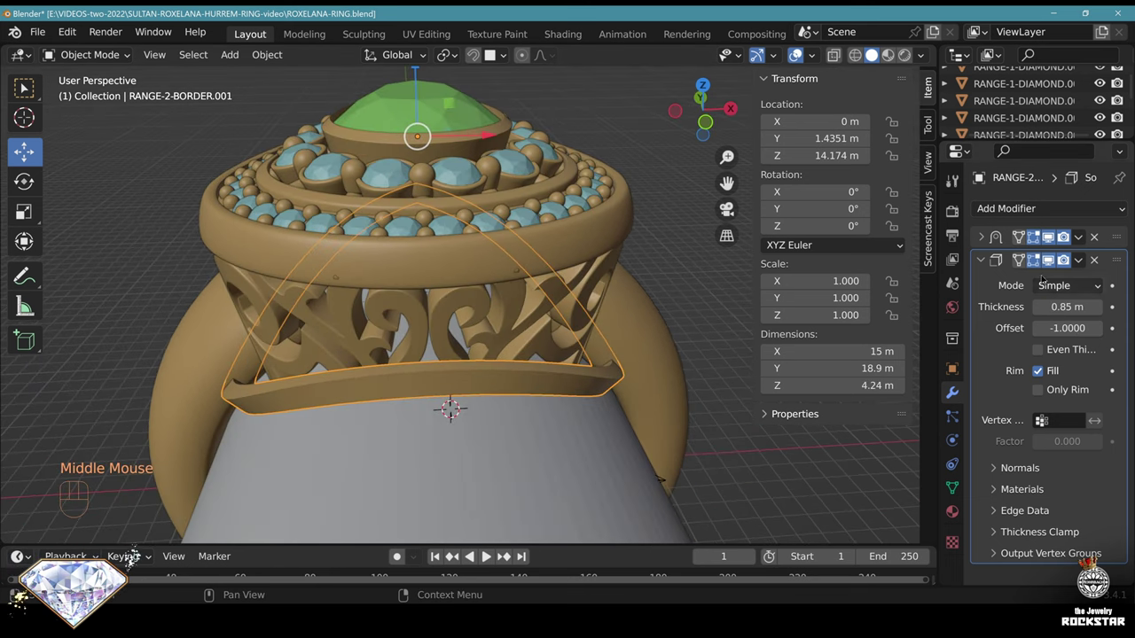
# Add a Bevel modifier and a Subdivision Surface modifier with 2 levels to the lower rim, and save the file
pyautogui.click(1035, 209)
pyautogui.click(759, 274)
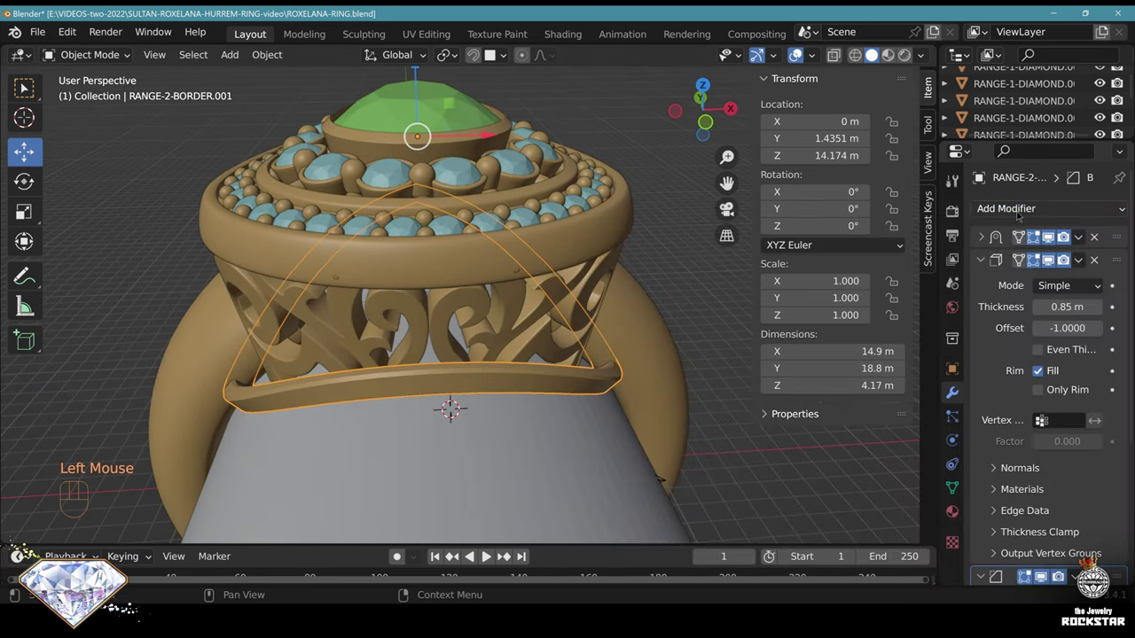
pyautogui.click(1037, 210)
pyautogui.click(812, 521)
pyautogui.scroll(-3, 1064, 523)
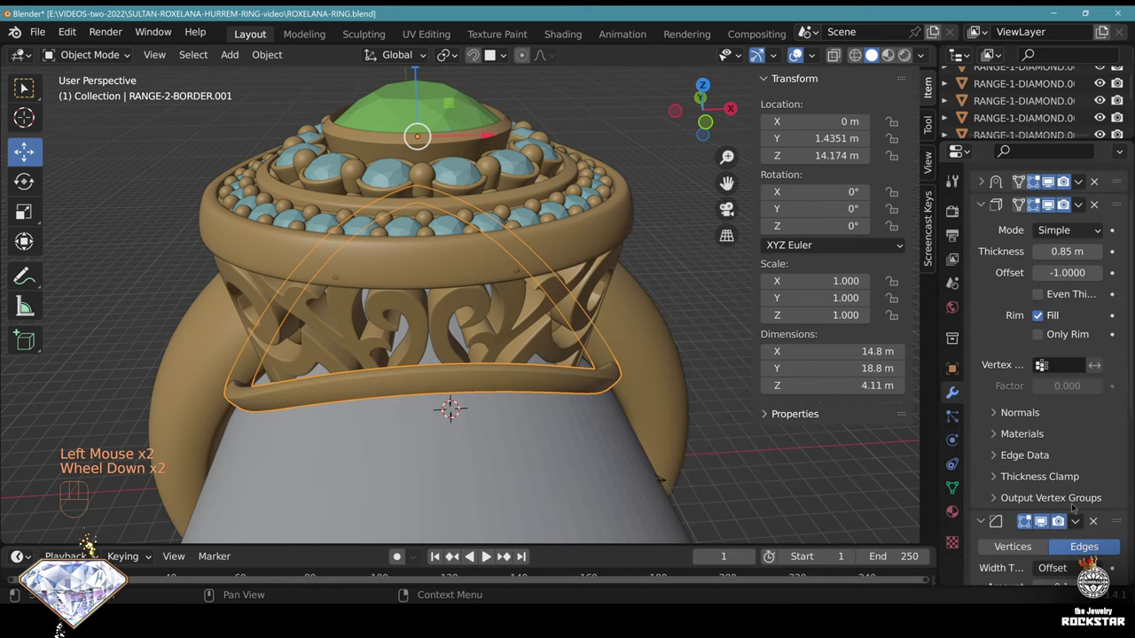
pyautogui.moveTo(1067, 532); pyautogui.dragTo(1068, 351, button='middle')
pyautogui.hotkey('ctrl', 's')
# Scale all vertices of the lower rim along the X axis in Edit Mode and save the file
pyautogui.press('Tab')
pyautogui.moveTo(660, 480); pyautogui.dragTo(621, 479, button='middle')
pyautogui.press('a')
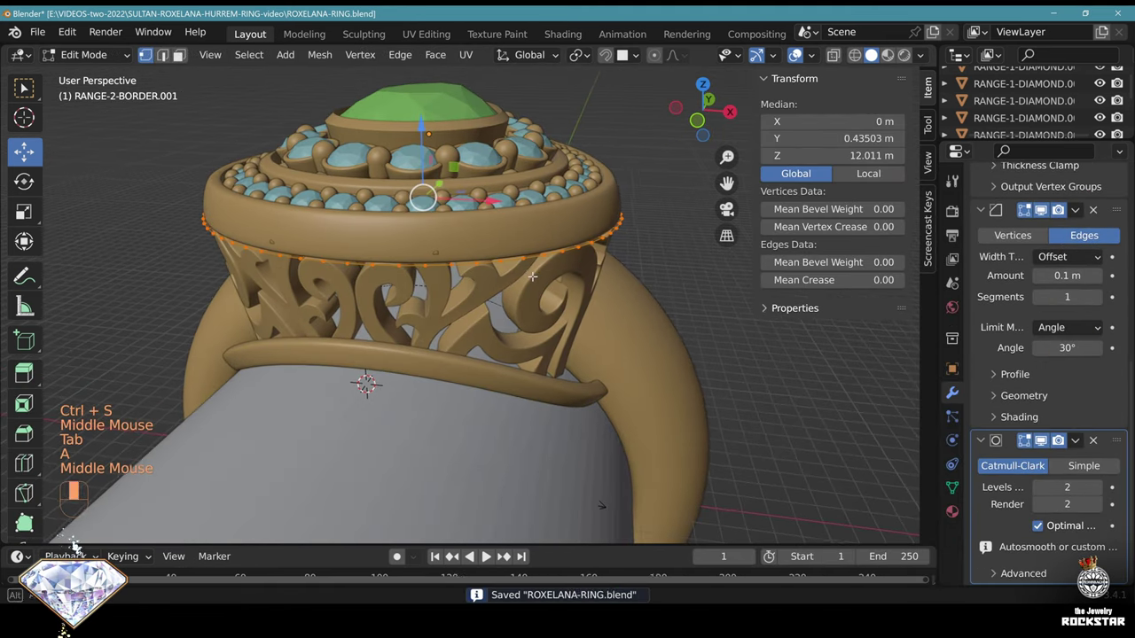
pyautogui.press('s')
pyautogui.press('x')
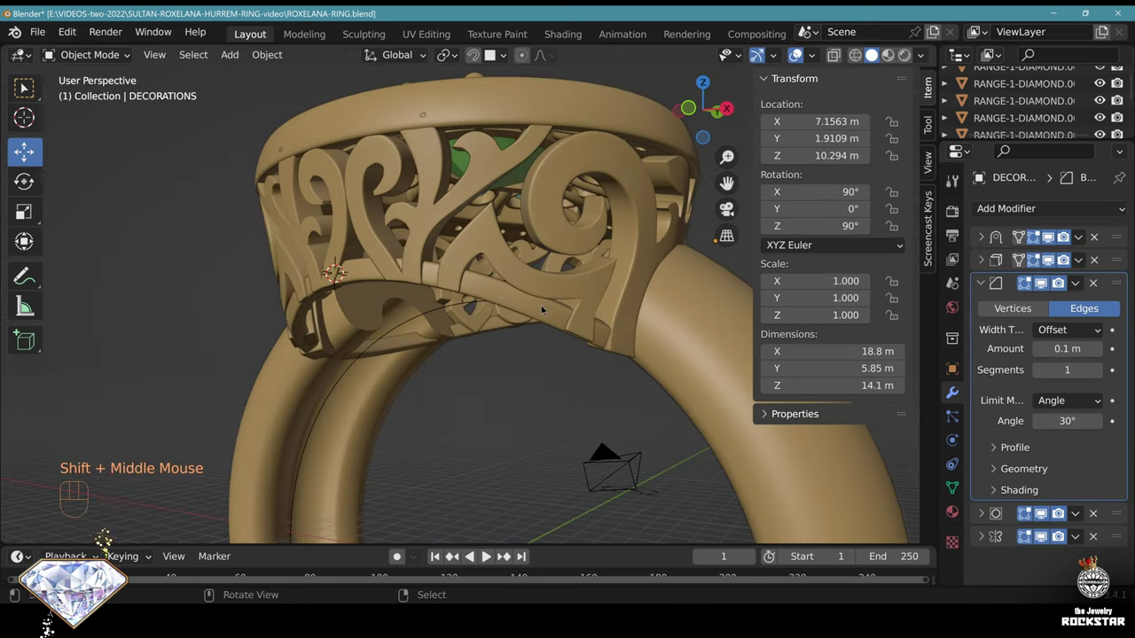
pyautogui.hotkey('ctrl', 's')
# Examine the new lower rim and the side decorations around the ring and from below
pyautogui.scroll(-2, 638, 266)
pyautogui.moveTo(638, 266); pyautogui.dragTo(543, 296, button='middle')
pyautogui.scroll(1, 562, 262)
pyautogui.scroll(-1, 591, 229)
pyautogui.scroll(-2, 604, 267)
pyautogui.scroll(1, 523, 350)
pyautogui.scroll(1, 539, 311)
pyautogui.press('KP_5')
pyautogui.scroll(-1, 543, 296)
pyautogui.moveTo(543, 296); pyautogui.dragTo(479, 344, button='middle')
pyautogui.keyDown('shift'); pyautogui.moveTo(479, 344); pyautogui.dragTo(592, 233, button='middle'); pyautogui.keyUp('shift')
pyautogui.moveTo(498, 275); pyautogui.dragTo(510, 227, button='middle')
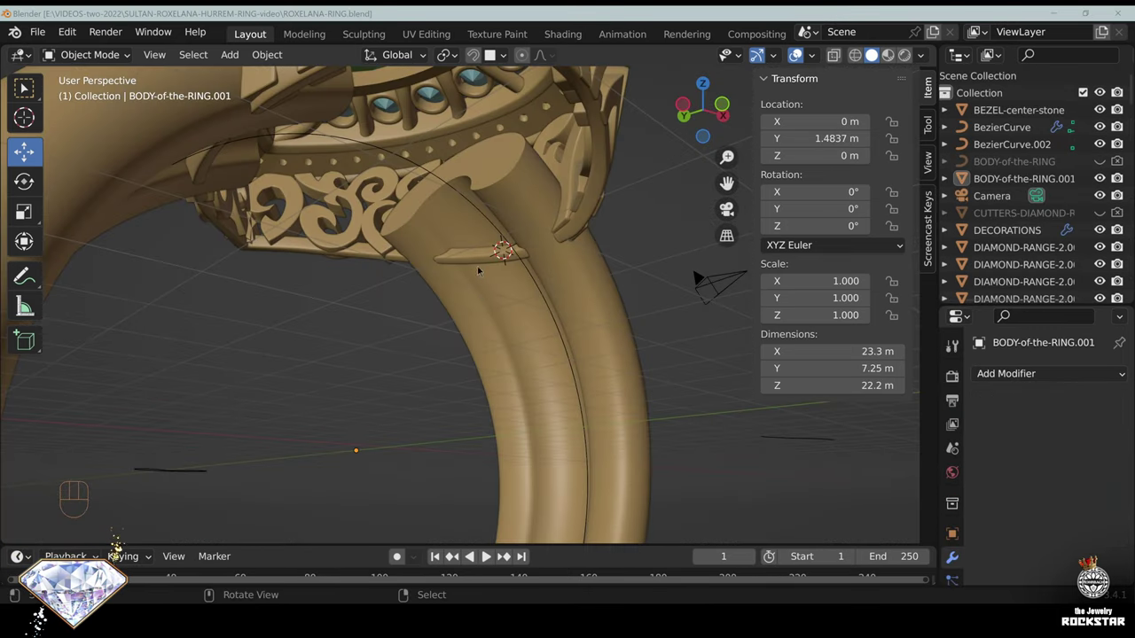
# Examine how the ends of the ring body meet the decorations and project inside the head
pyautogui.moveTo(477, 270); pyautogui.dragTo(401, 365, button='middle')
pyautogui.rightClick(374, 217)
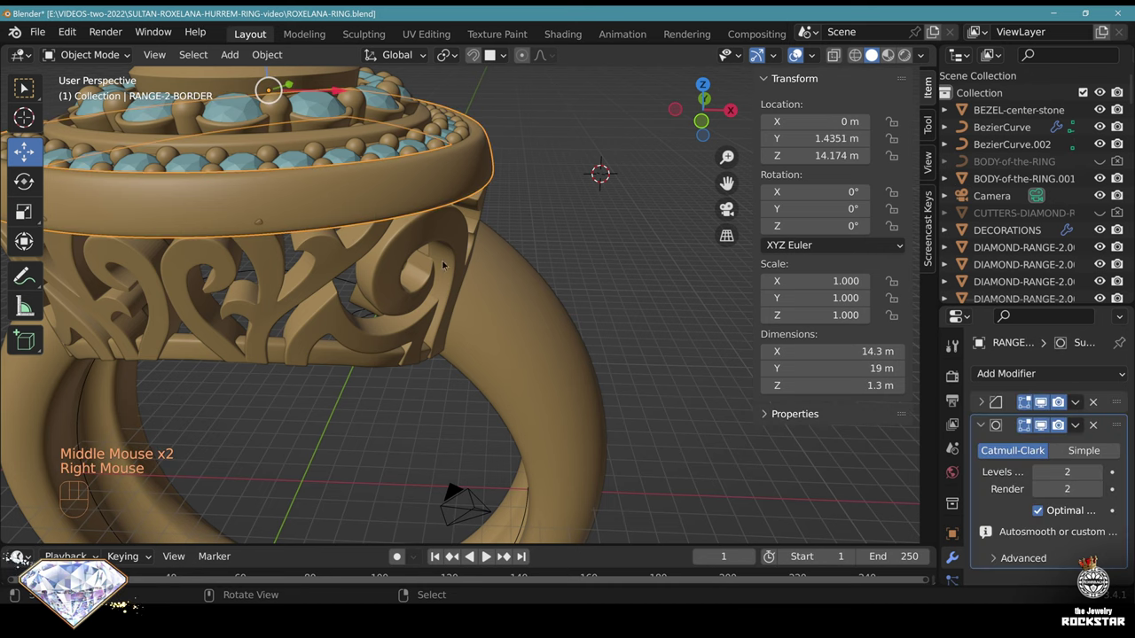
pyautogui.scroll(-3, 374, 216)
pyautogui.moveTo(374, 216); pyautogui.dragTo(431, 328, button='middle')
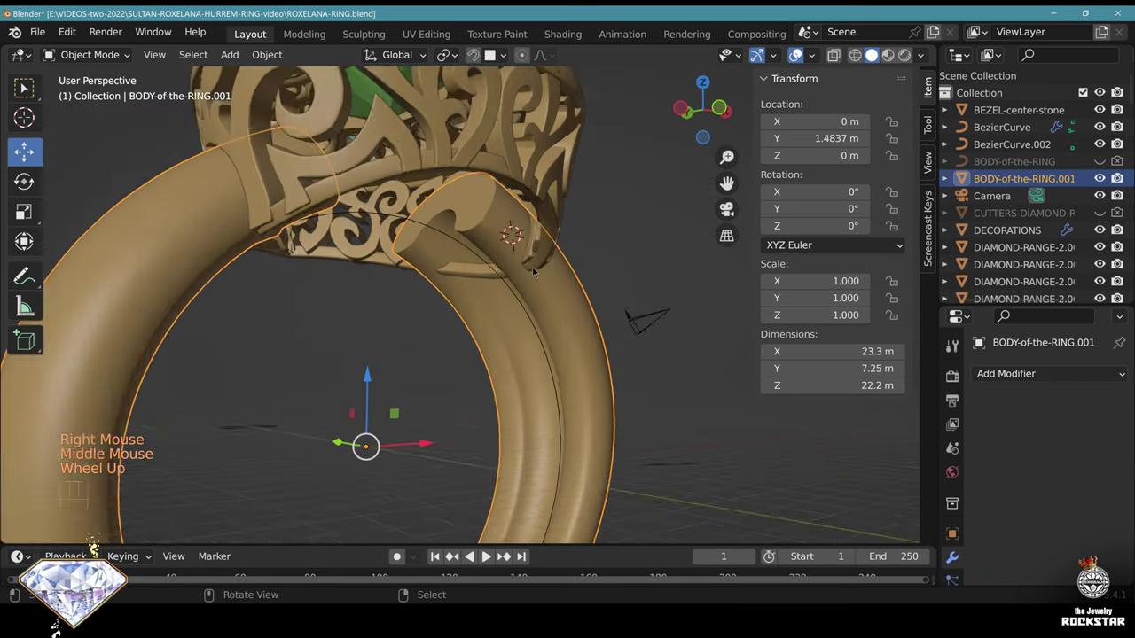
pyautogui.moveTo(520, 234); pyautogui.dragTo(551, 263, button='middle')
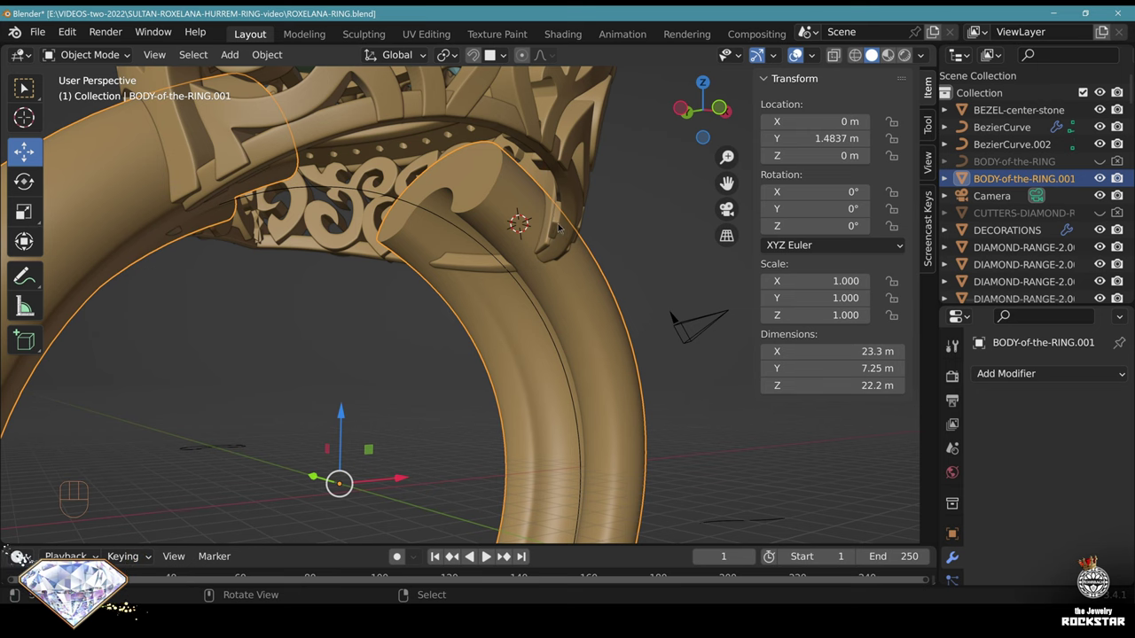
pyautogui.moveTo(558, 227); pyautogui.dragTo(518, 274, button='middle')
# Duplicate the outer pear-shaped border again and move the copy straight down into the ring opening
pyautogui.rightClick(489, 236)
pyautogui.press('KP_Decimal')
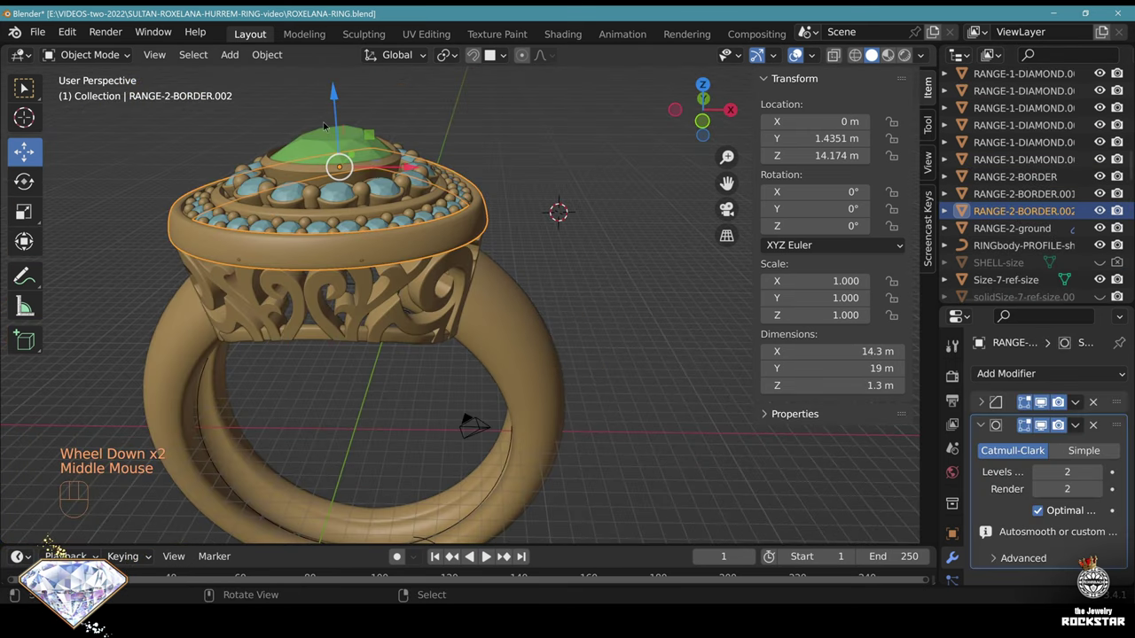
pyautogui.moveTo(334, 103); pyautogui.dragTo(338, 257)
# Delete the upper vertices of the lowered border copy in X-ray mode, keeping only its bottom ring of vertices
pyautogui.press('Tab')
pyautogui.moveTo(373, 284); pyautogui.dragTo(378, 256, button='middle')
pyautogui.hotkey('alt', 'z')
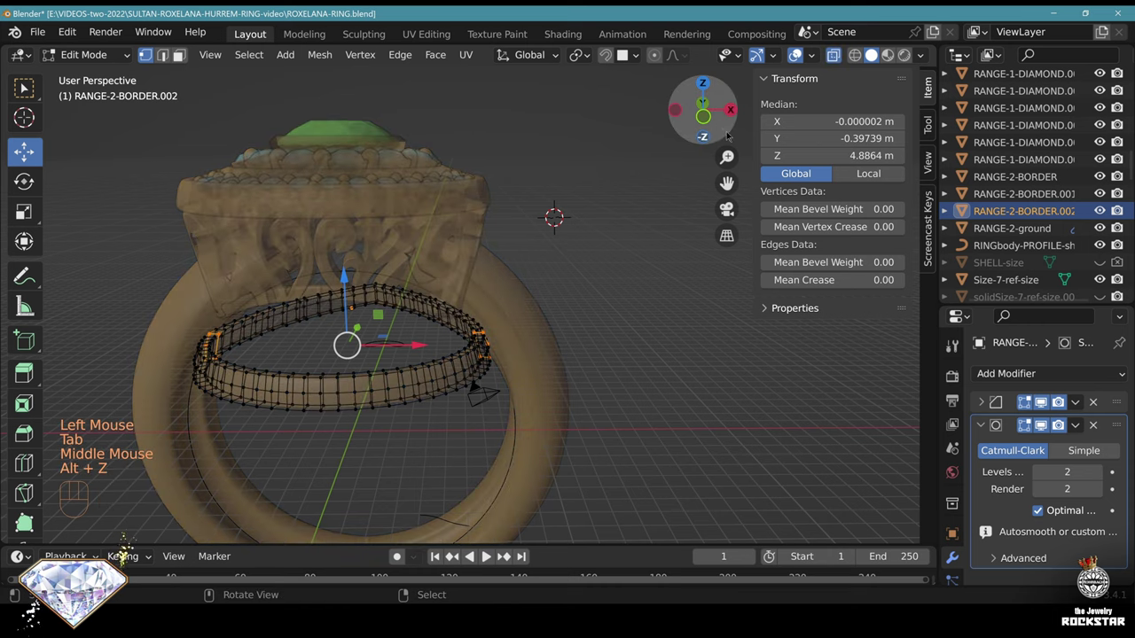
pyautogui.click(703, 113)
pyautogui.hotkey('alt', 'a')
pyautogui.press('b')
pyautogui.moveTo(159, 274); pyautogui.dragTo(544, 332)
pyautogui.press('Delete')
pyautogui.click(461, 216)
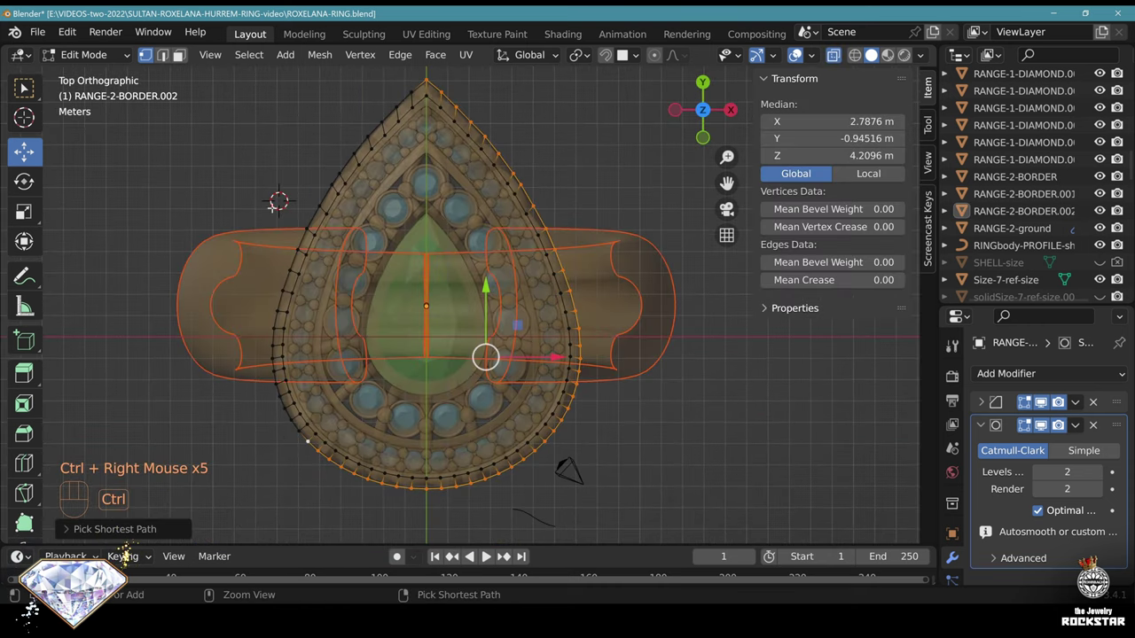
# Complete the selection of the outer outline, invert it, isolate the object in Local View and delete the inner vertices
pyautogui.keyDown('ctrl'); pyautogui.rightClick(319, 206); pyautogui.keyUp('ctrl')
pyautogui.keyDown('ctrl'); pyautogui.rightClick(411, 93); pyautogui.keyUp('ctrl')
pyautogui.hotkey('ctrl', 'i')
pyautogui.press('KP_Divide')
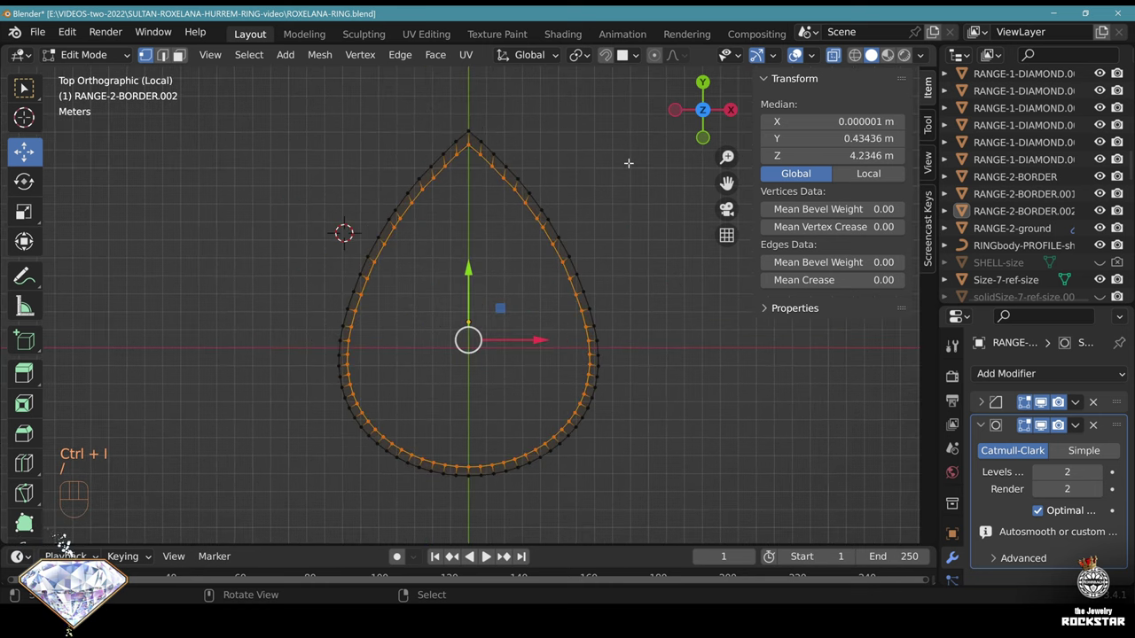
pyautogui.press('Delete')
pyautogui.click(629, 163)
# Leave Local View and X-ray, and fill the remaining pear-shaped outline with a single face
pyautogui.press('KP_Divide')
pyautogui.moveTo(629, 164); pyautogui.dragTo(568, 230, button='middle')
pyautogui.hotkey('alt', 'z')
pyautogui.press('a')
pyautogui.moveTo(567, 231); pyautogui.dragTo(518, 231, button='middle')
pyautogui.press('f')
# Remove the Bevel and Subdivision Surface modifiers from the filled pear shape and scale the shape uniformly
pyautogui.click(1092, 403)
pyautogui.click(1092, 403)
pyautogui.press('s')
pyautogui.click(525, 257)
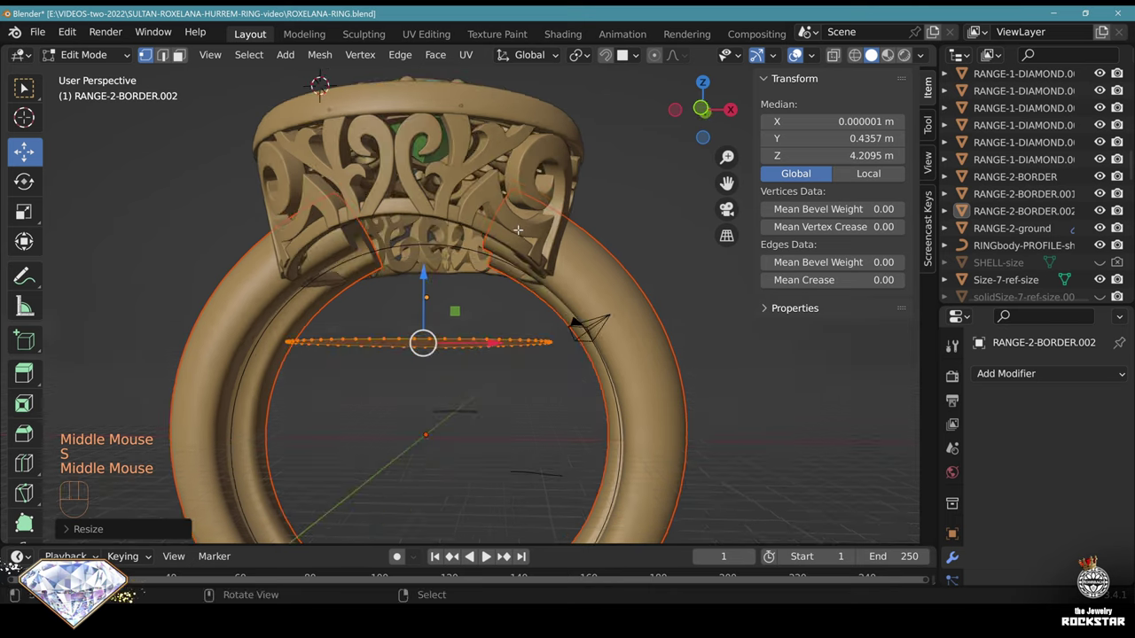
# Extrude the pear-shaped face upward to the level of the top border and enlarge the extruded end by scaling it
pyautogui.press('e')
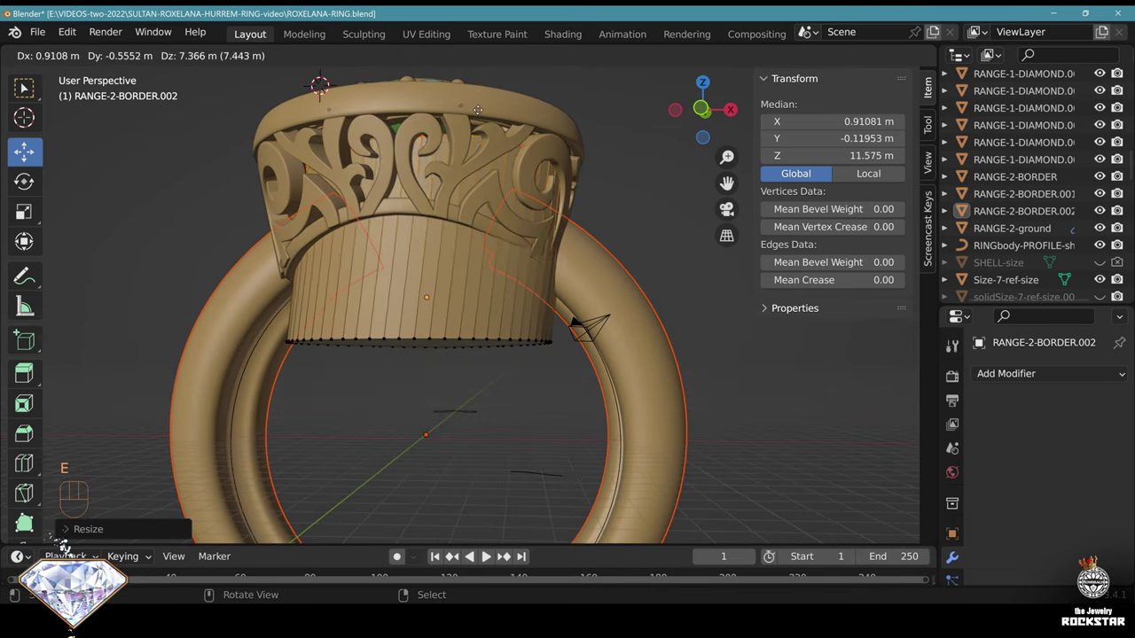
pyautogui.click(477, 85)
pyautogui.press('s')
pyautogui.click(576, 168)
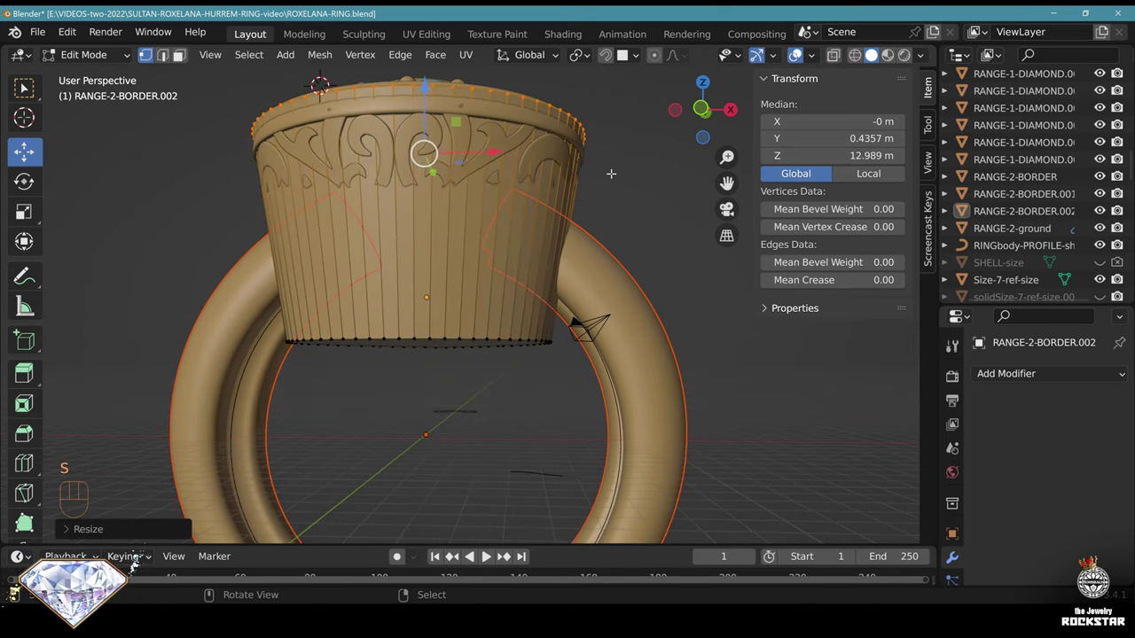
pyautogui.press('s')
pyautogui.click(624, 228)
# Scale the whole extruded pear solid uniformly, return to Object Mode and save the file
pyautogui.press('a')
pyautogui.press('s')
pyautogui.click(607, 224)
pyautogui.moveTo(607, 224); pyautogui.dragTo(531, 149, button='middle')
pyautogui.press('Tab')
pyautogui.moveTo(568, 311); pyautogui.dragTo(633, 319, button='middle')
pyautogui.hotkey('ctrl', 's')
# Select the ring body and add a Boolean modifier to it
pyautogui.rightClick(660, 354)
pyautogui.click(982, 376)
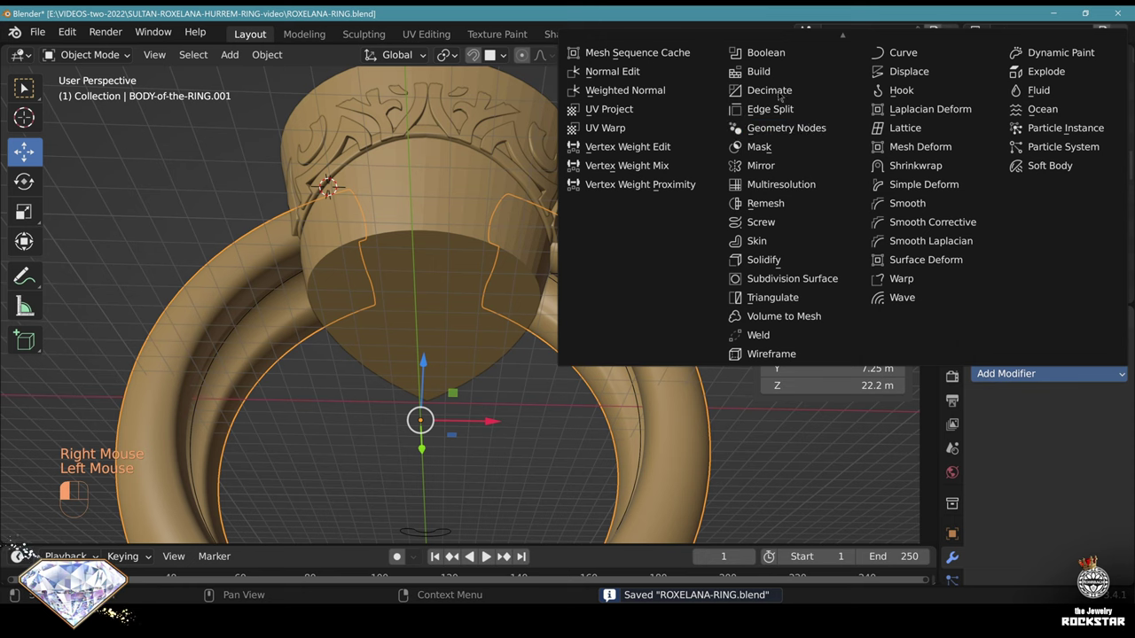
pyautogui.click(764, 52)
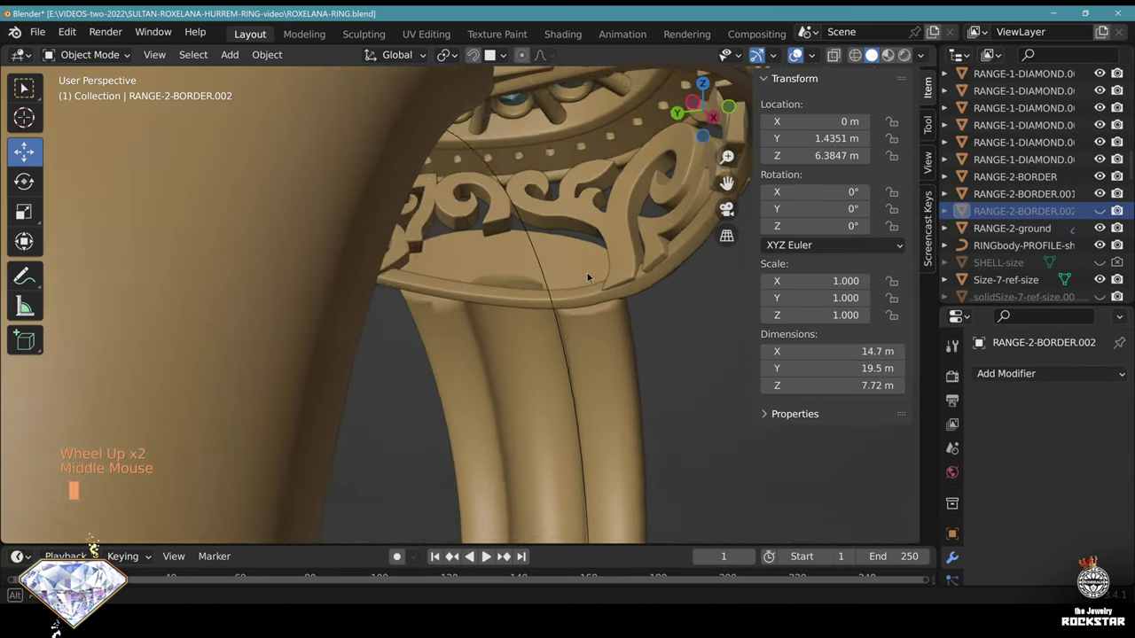
# Check the trimmed inner end of the ring body and rename the trimming object as CUTTER-body
pyautogui.scroll(1, 514, 293)
pyautogui.moveTo(497, 319); pyautogui.dragTo(528, 284, button='middle')
pyautogui.scroll(-1, 527, 284)
pyautogui.moveTo(527, 284); pyautogui.dragTo(550, 237, button='middle')
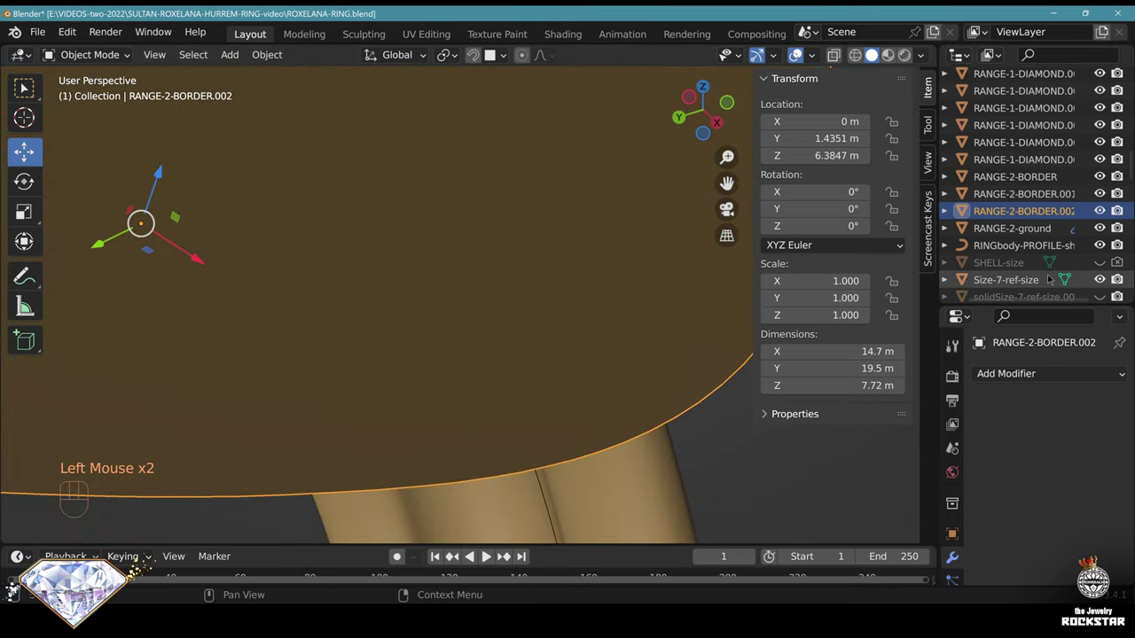
pyautogui.press('F2')
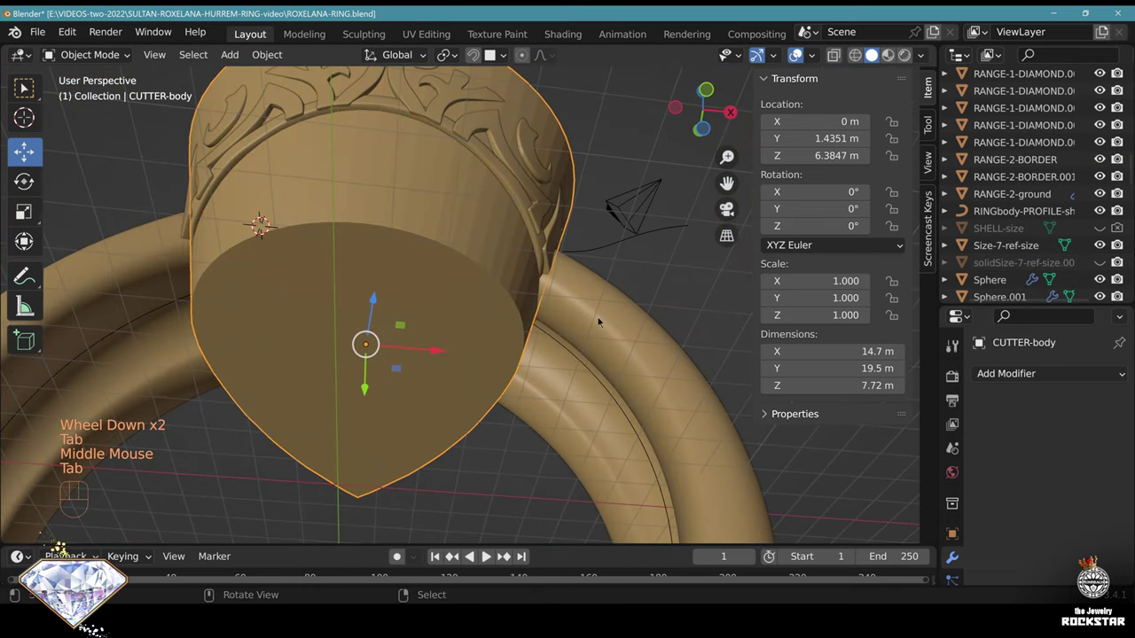
# Scale the cutter down uniformly, shift it along Y inside the decorated gallery and save the file
pyautogui.press('s')
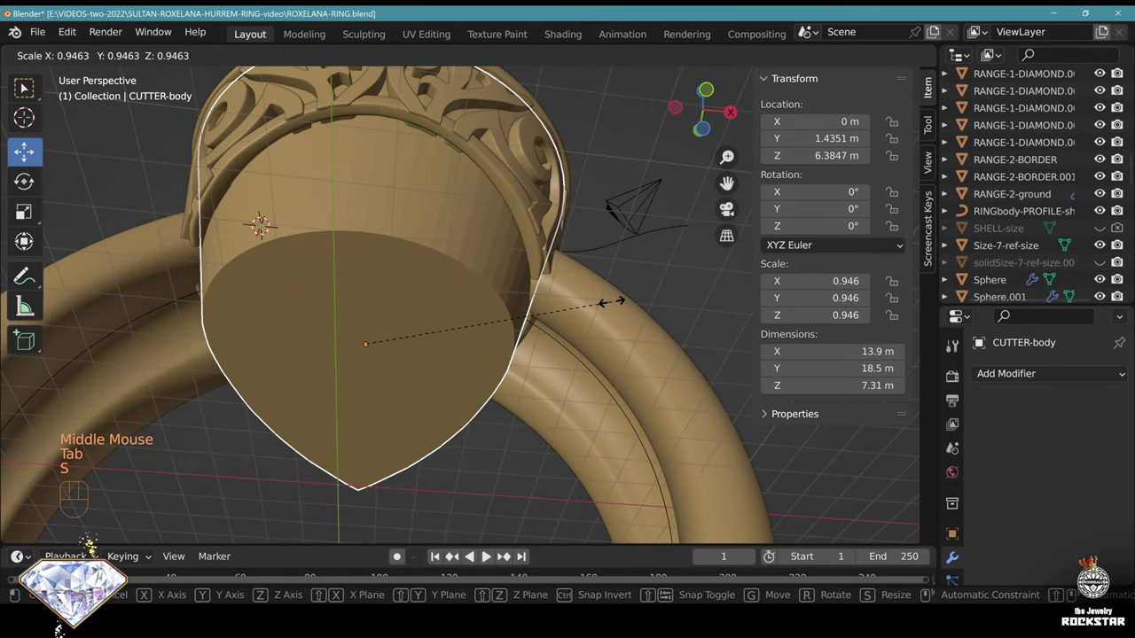
pyautogui.click(612, 302)
pyautogui.moveTo(612, 301); pyautogui.dragTo(412, 411, button='middle')
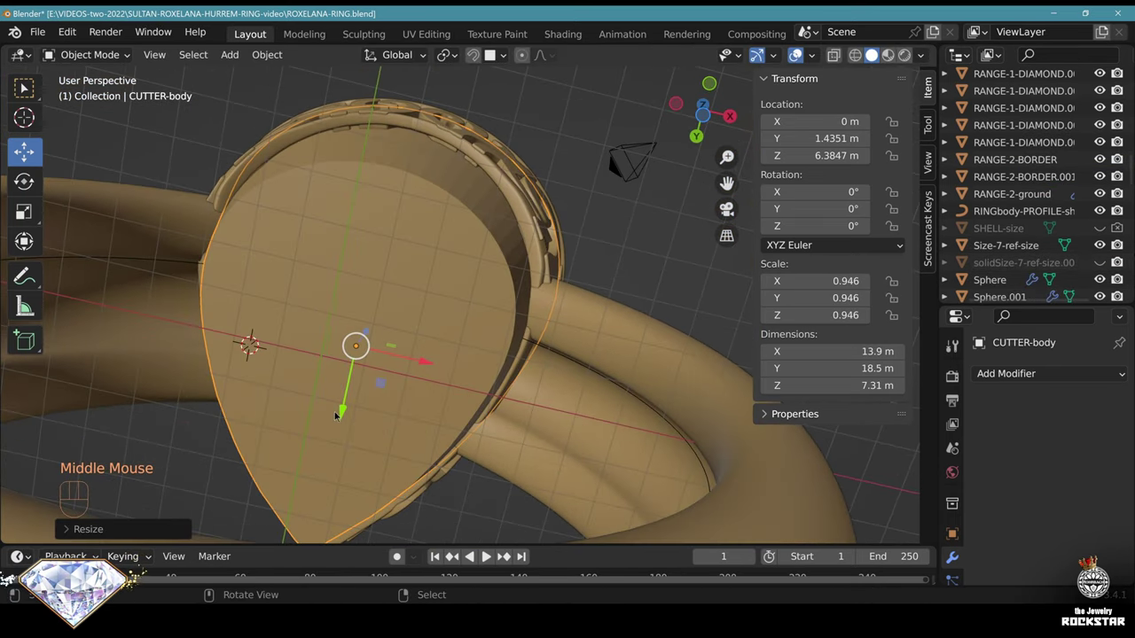
pyautogui.moveTo(337, 415); pyautogui.dragTo(340, 399)
pyautogui.moveTo(339, 399); pyautogui.dragTo(421, 302, button='middle')
pyautogui.hotkey('ctrl', 's')
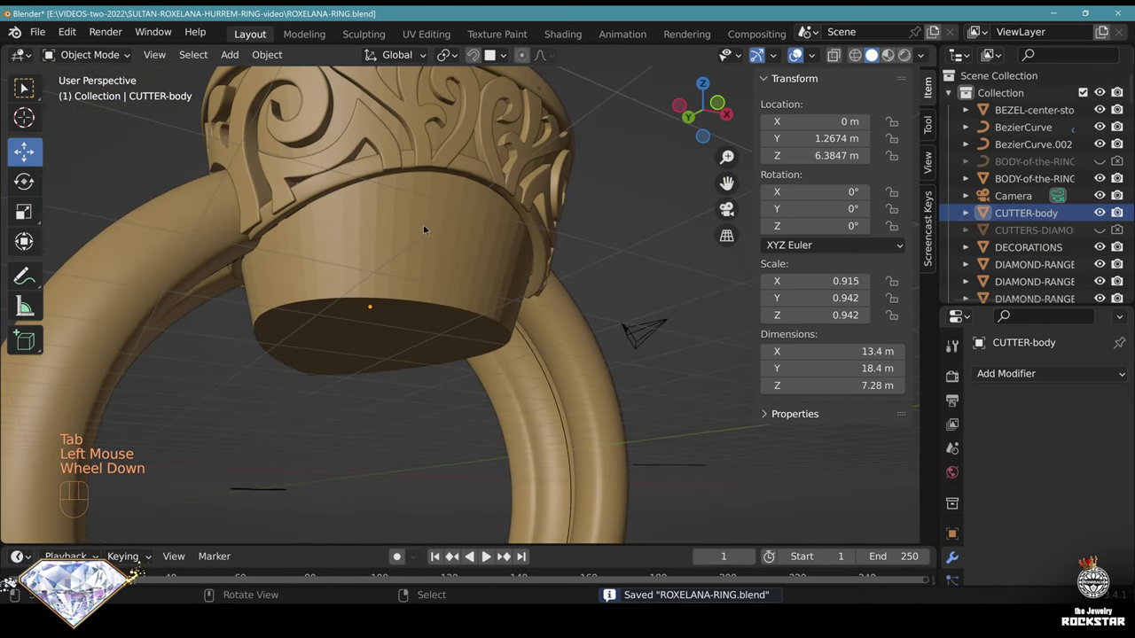
# Select the cutter's upper vertices in X-ray and scale them inward to narrow the cutter to about 12.6 by 17.2 m
pyautogui.press('Tab')
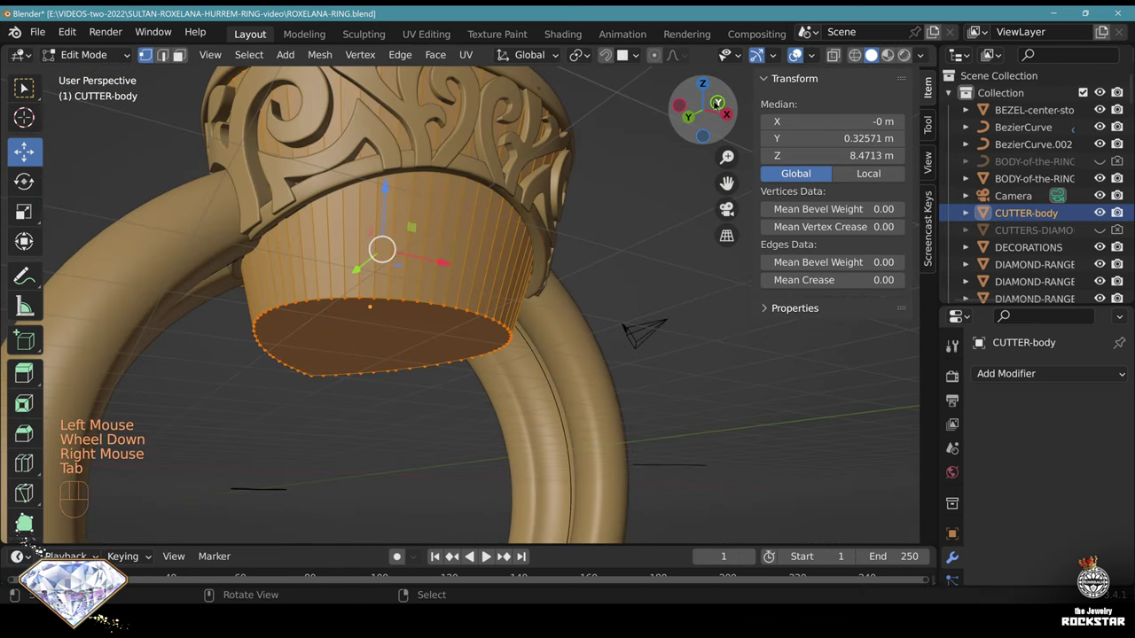
pyautogui.click(703, 109)
pyautogui.scroll(3, 504, 186)
pyautogui.hotkey('alt', 'z')
pyautogui.hotkey('alt', 'a')
pyautogui.keyDown('shift'); pyautogui.moveTo(504, 186); pyautogui.dragTo(714, 254, button='middle'); pyautogui.keyUp('shift')
pyautogui.hotkey('alt', 'z')
pyautogui.press('s')
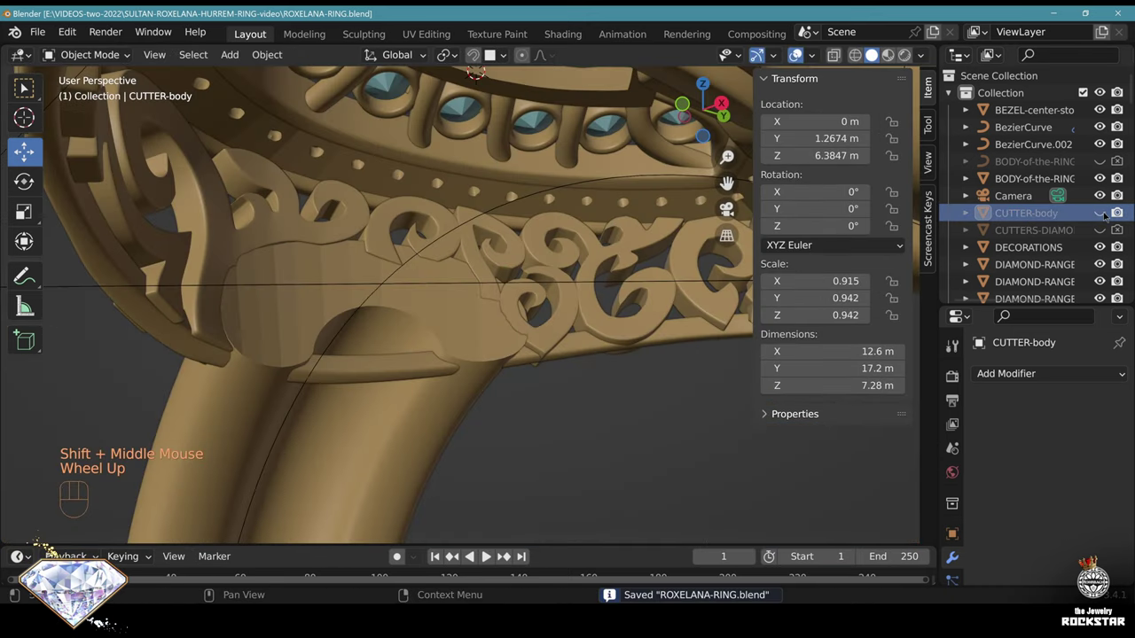
# Unhide the CUTTER-body object, select it and add a Bevel modifier to it
pyautogui.click(1100, 213)
pyautogui.click(656, 337)
pyautogui.click(1029, 373)
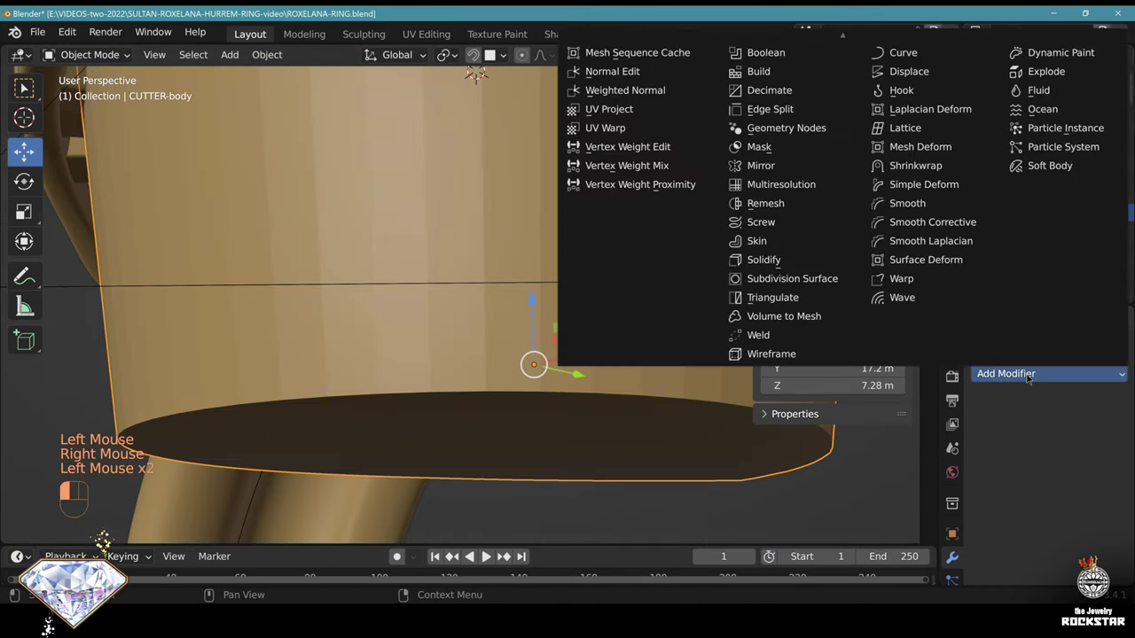
pyautogui.scroll(2, 844, 120)
pyautogui.click(760, 68)
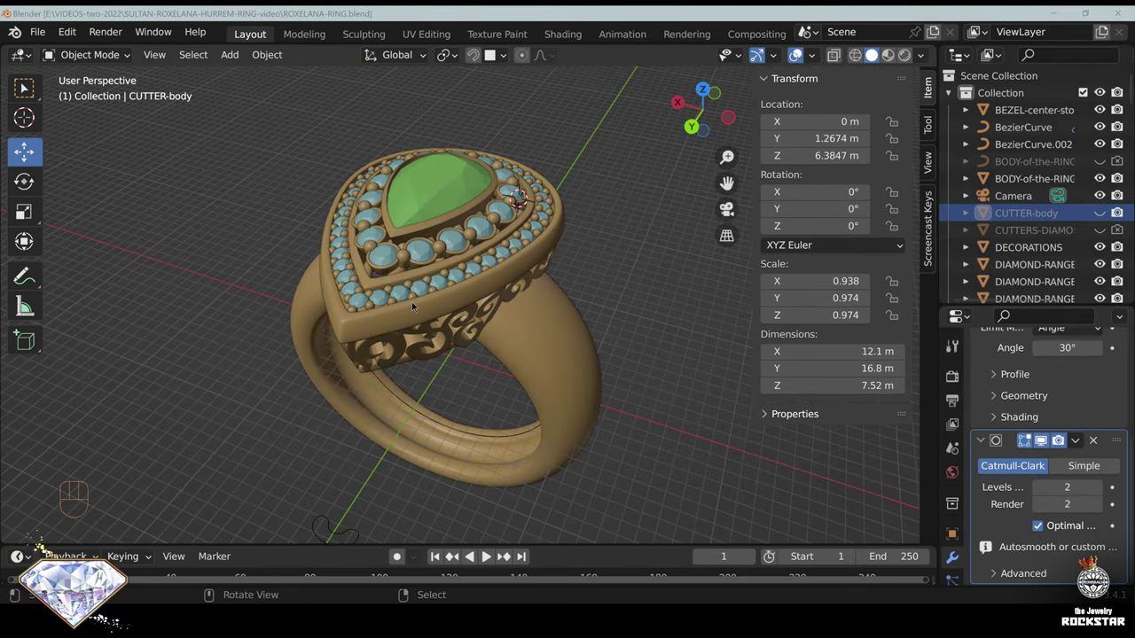
# Place the 3D cursor on the upper shank in the right side view and add a Bezier curve there, aligned to the view
pyautogui.moveTo(426, 320); pyautogui.dragTo(429, 315, button='middle')
pyautogui.scroll(2, 431, 310)
pyautogui.press('KP_3')
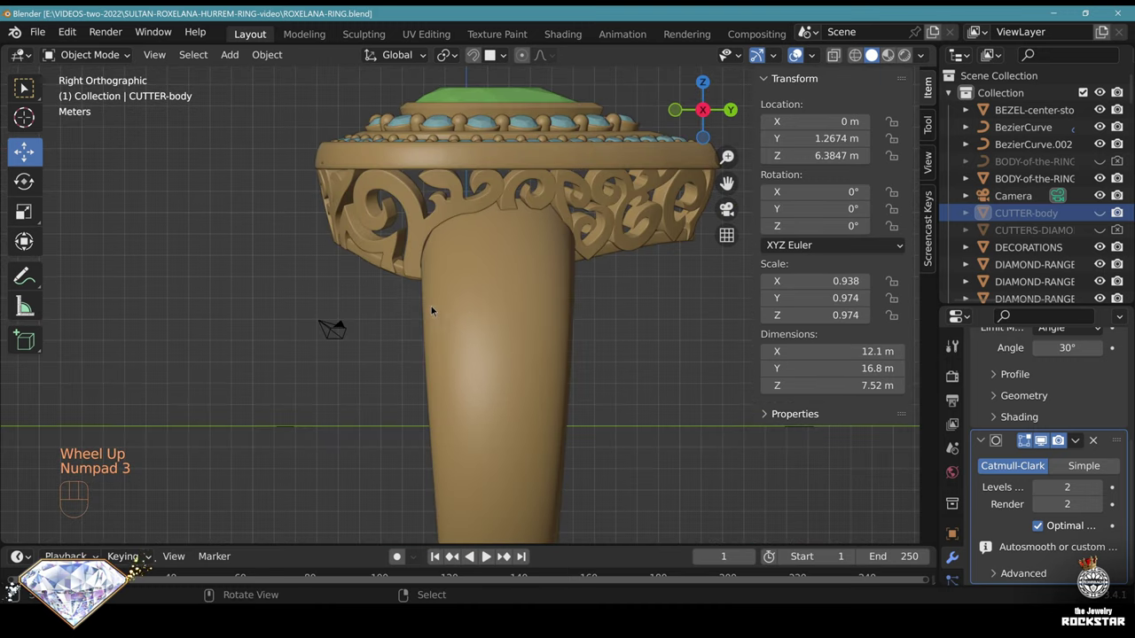
pyautogui.click(514, 233)
pyautogui.click(229, 55)
pyautogui.moveTo(248, 92)
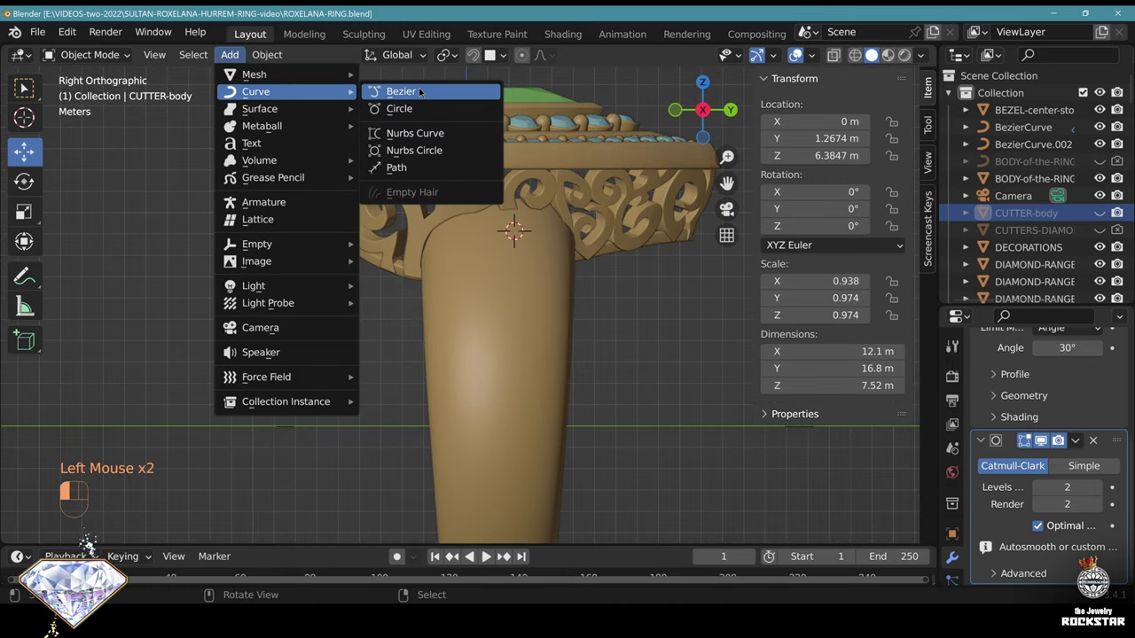
pyautogui.click(401, 92)
pyautogui.scroll(2, 561, 231)
pyautogui.click(163, 528)
pyautogui.click(231, 418)
pyautogui.click(182, 453)
# Move the curve's end points to the two lower sides of the shank joint in X-ray and adjust the end handle
pyautogui.keyDown('shift'); pyautogui.moveTo(534, 274); pyautogui.dragTo(468, 380, button='middle'); pyautogui.keyUp('shift')
pyautogui.scroll(2, 481, 349)
pyautogui.press('Tab')
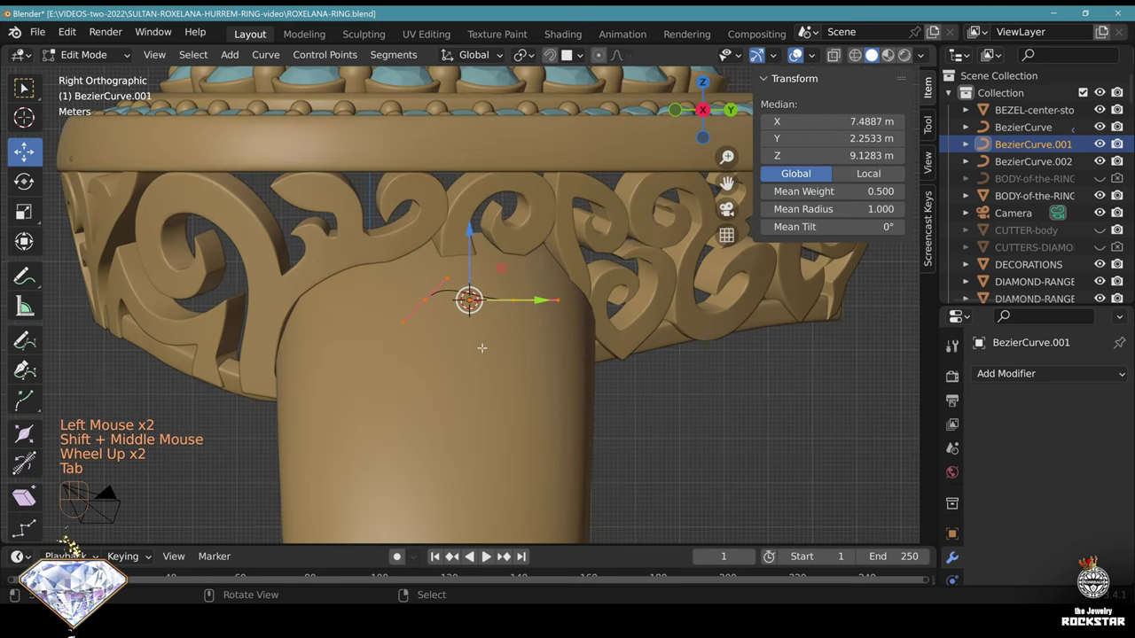
pyautogui.hotkey('alt', 'z')
pyautogui.rightClick(426, 299)
pyautogui.press('g')
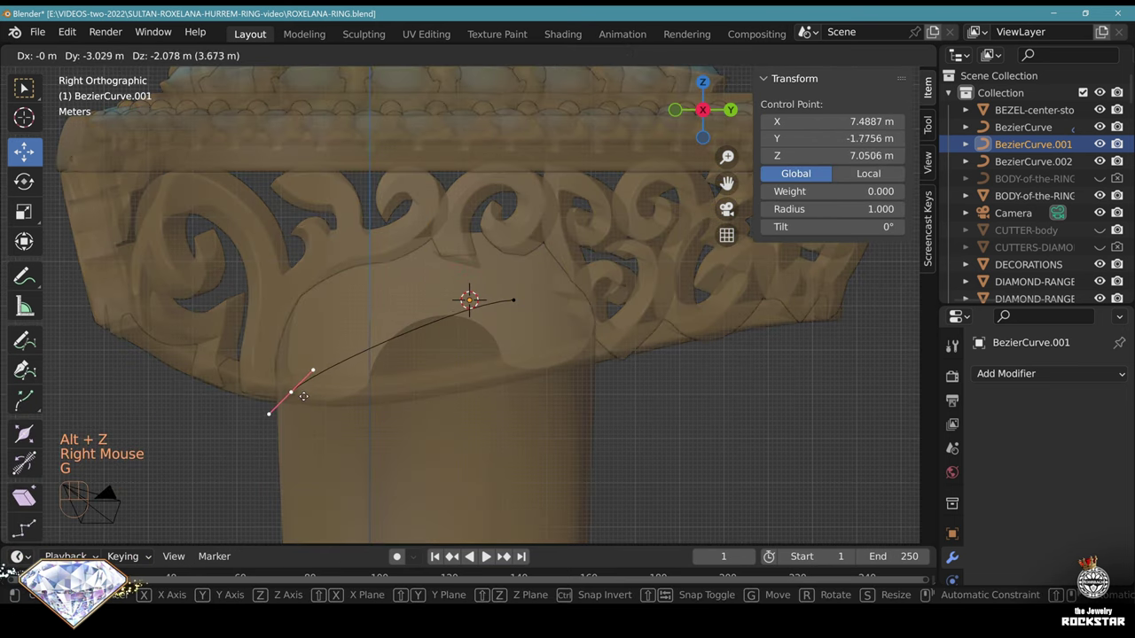
pyautogui.click(303, 396)
pyautogui.rightClick(513, 300)
pyautogui.press('g')
pyautogui.rightClick(523, 356)
pyautogui.press('g')
pyautogui.click(663, 286)
# Subdivide the curve between its two end points and move the new middle point up toward the shank's upper edge
pyautogui.keyDown('shift'); pyautogui.rightClick(290, 392); pyautogui.keyUp('shift')
pyautogui.press('w')
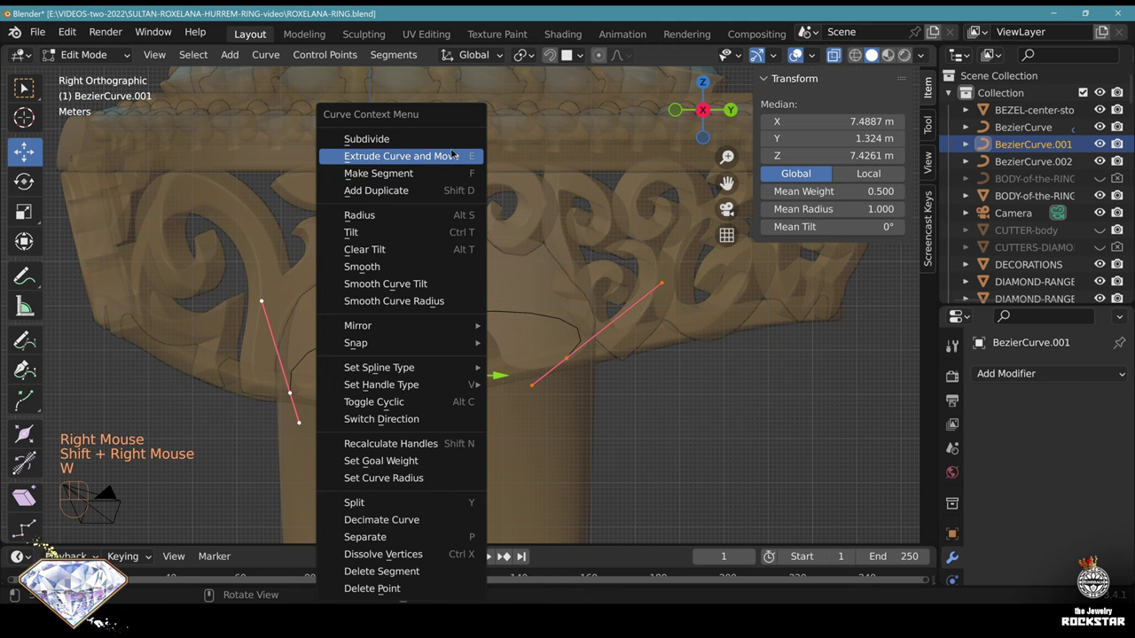
pyautogui.click(448, 140)
pyautogui.rightClick(448, 312)
pyautogui.press('g')
pyautogui.click(354, 261)
pyautogui.keyDown('shift'); pyautogui.moveTo(354, 261); pyautogui.dragTo(397, 267, button='middle'); pyautogui.keyUp('shift')
# Refine the curve's end points, middle point and handles so the arch follows the shank outline
pyautogui.rightClick(332, 397)
pyautogui.press('g')
pyautogui.click(326, 396)
pyautogui.rightClick(398, 301)
pyautogui.press('g')
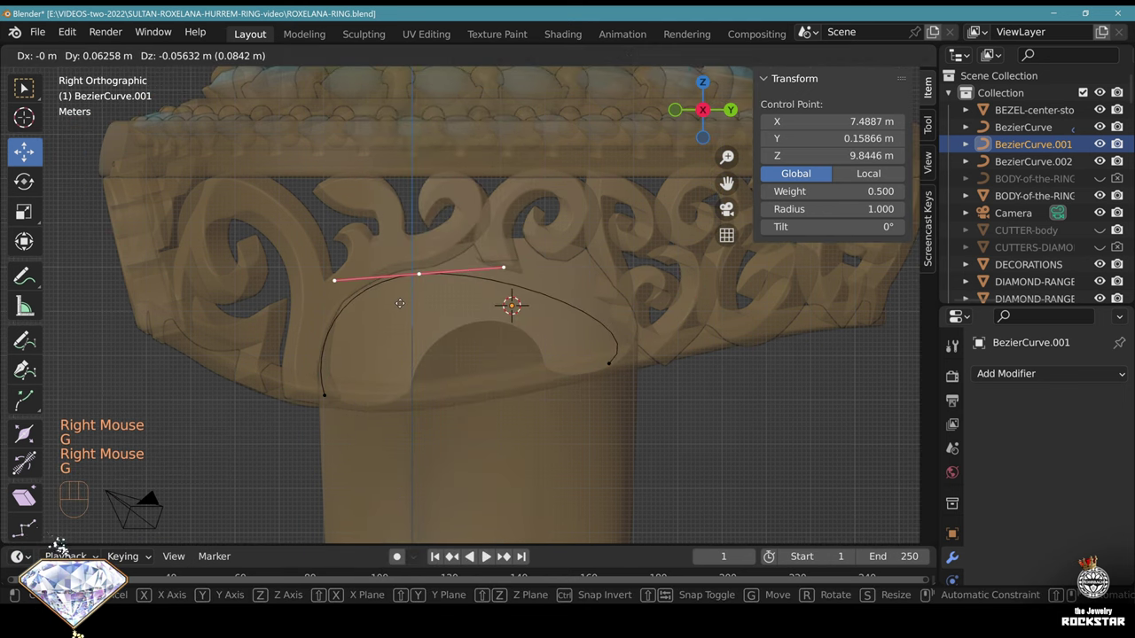
pyautogui.click(402, 303)
pyautogui.rightClick(597, 359)
pyautogui.press('g')
pyautogui.click(600, 359)
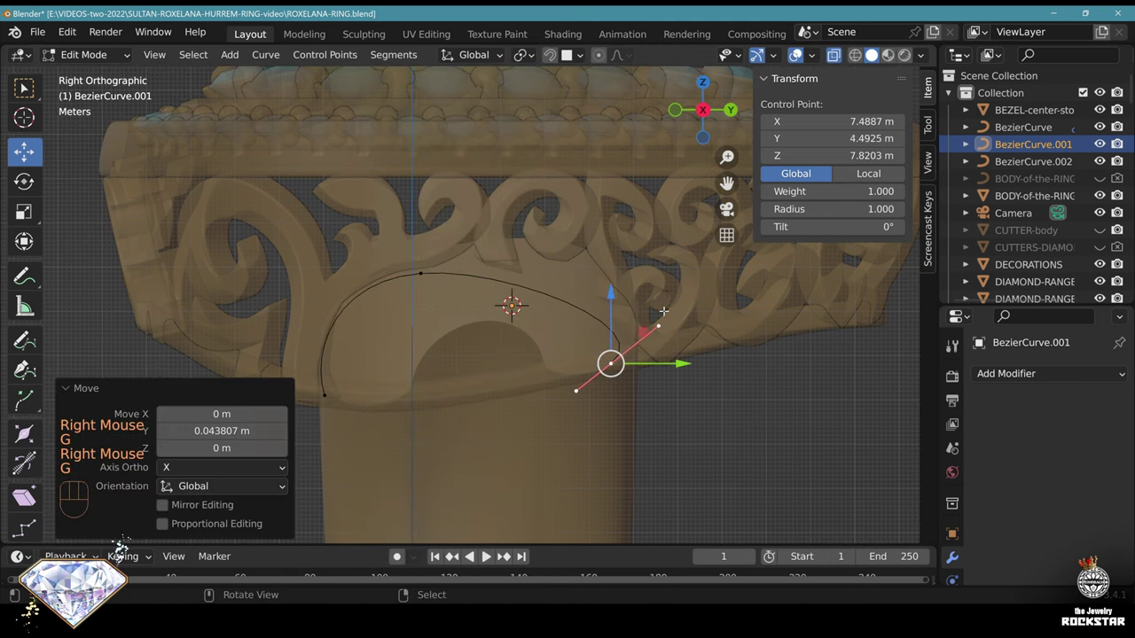
pyautogui.rightClick(664, 311)
pyautogui.press('g')
pyautogui.click(694, 278)
# Subdivide the segment between the middle point and the far end point, and raise the new point onto the shank's outline
pyautogui.rightClick(421, 275)
pyautogui.keyDown('shift'); pyautogui.rightClick(611, 363); pyautogui.keyUp('shift')
pyautogui.press('w')
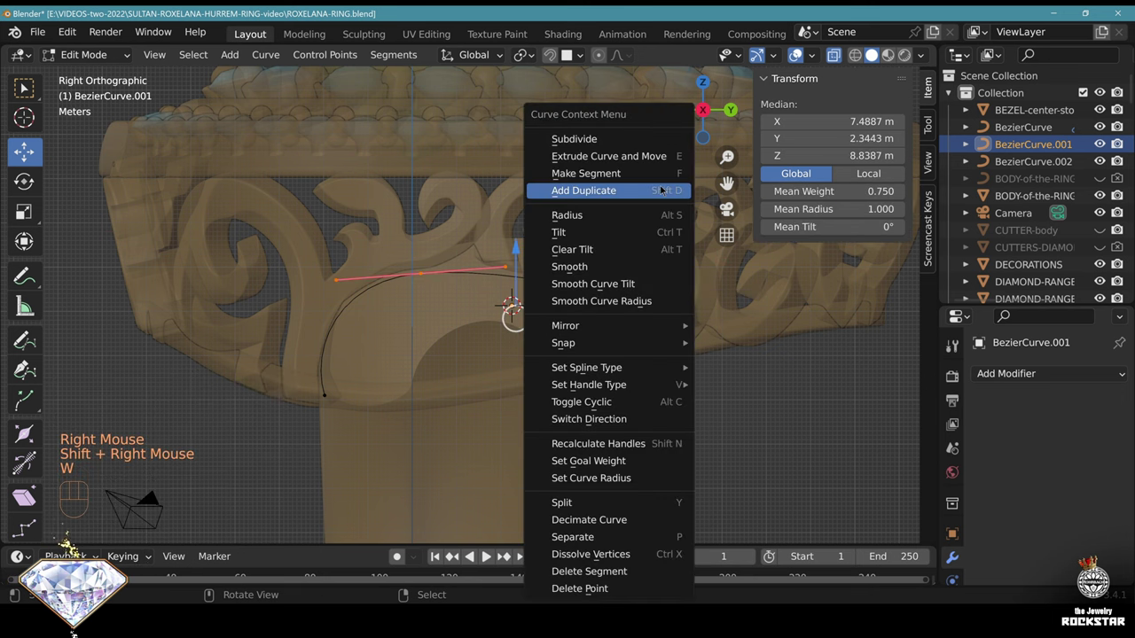
pyautogui.click(584, 135)
pyautogui.rightClick(577, 290)
pyautogui.press('g')
pyautogui.click(575, 257)
# Adjust the arch's two upper points and the handle between them to match the top of the shank joint
pyautogui.rightClick(422, 274)
pyautogui.press('g')
pyautogui.click(418, 261)
pyautogui.rightClick(459, 258)
pyautogui.press('g')
pyautogui.click(460, 249)
pyautogui.rightClick(418, 261)
pyautogui.press('g')
pyautogui.click(423, 256)
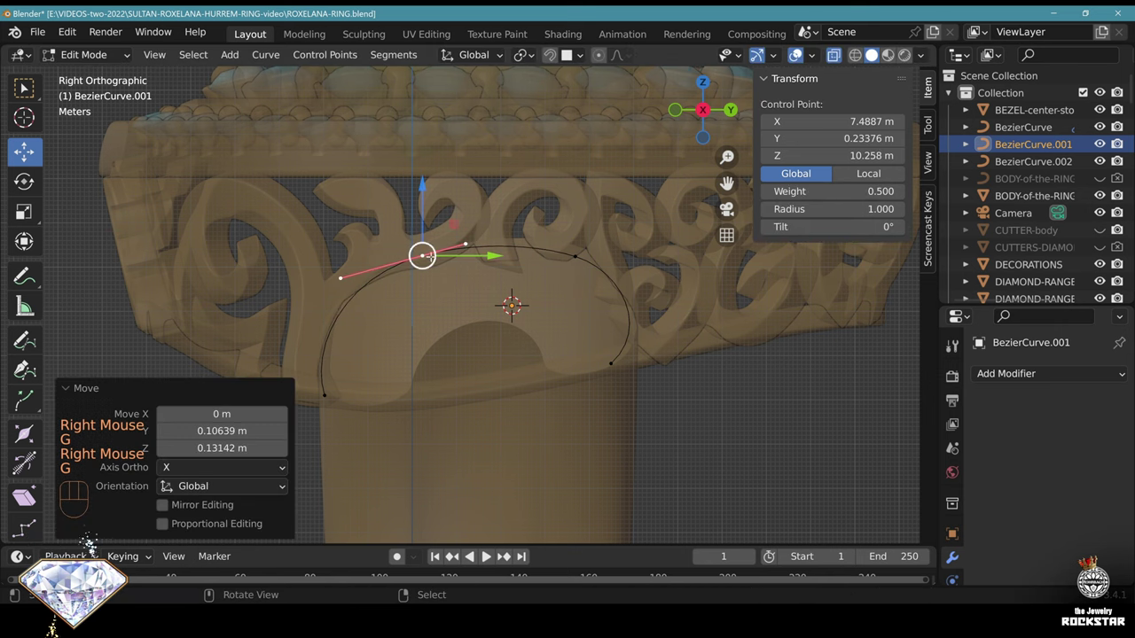
pyautogui.rightClick(575, 256)
pyautogui.press('g')
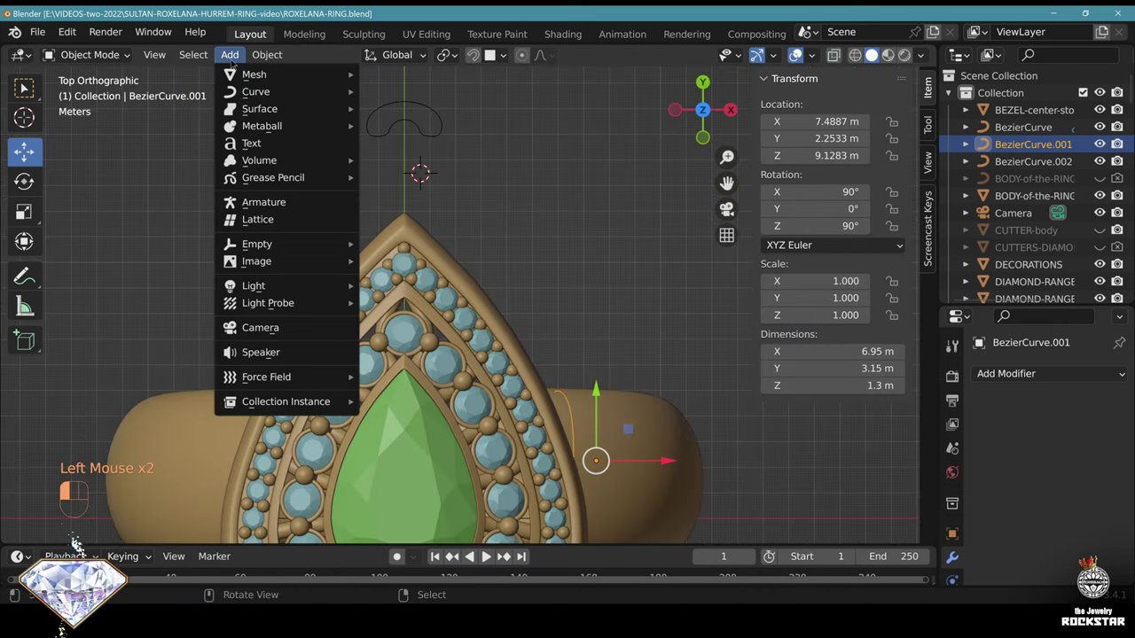
# Add a Bezier circle beyond the pear tip in the top view and set its X location to 0
pyautogui.moveTo(249, 94)
pyautogui.click(401, 108)
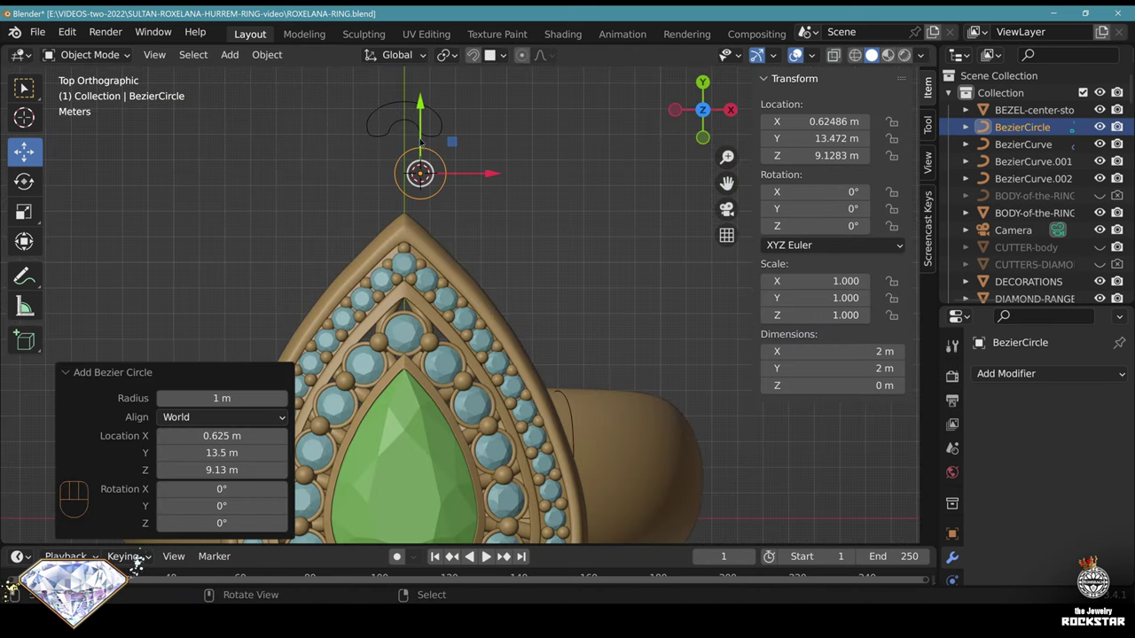
pyautogui.keyDown('shift'); pyautogui.moveTo(428, 197); pyautogui.dragTo(459, 302, button='middle'); pyautogui.keyUp('shift')
pyautogui.scroll(2, 459, 302)
pyautogui.click(825, 121)
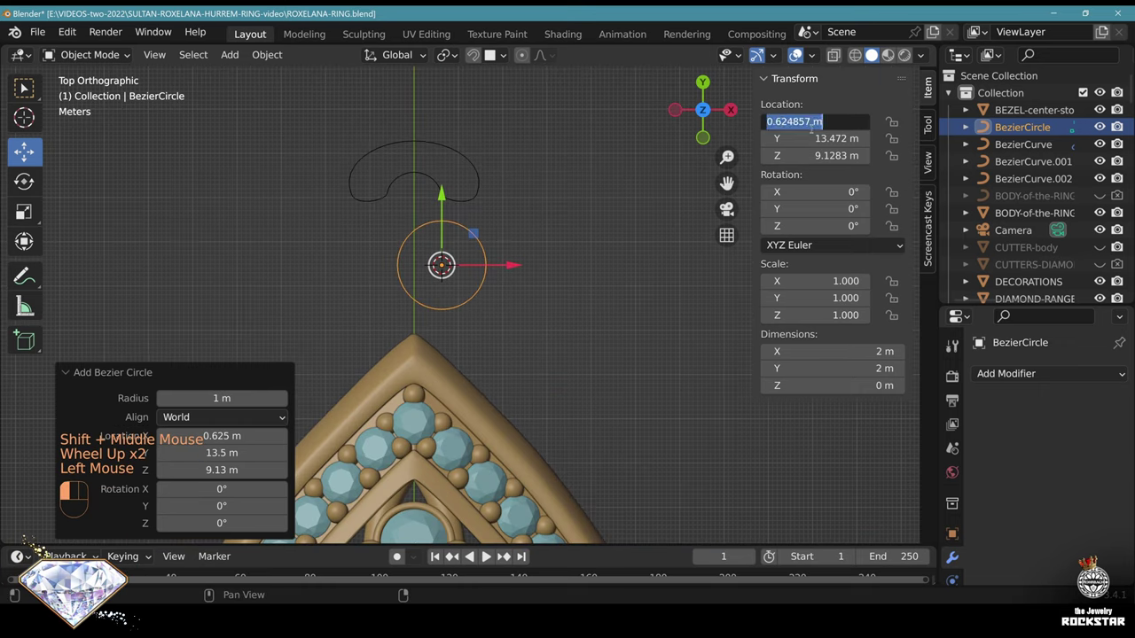
pyautogui.write('0')
pyautogui.press('Return')
# Set the circle's X and Y dimensions to 1 m and apply its scale
pyautogui.moveTo(831, 352); pyautogui.dragTo(837, 369)
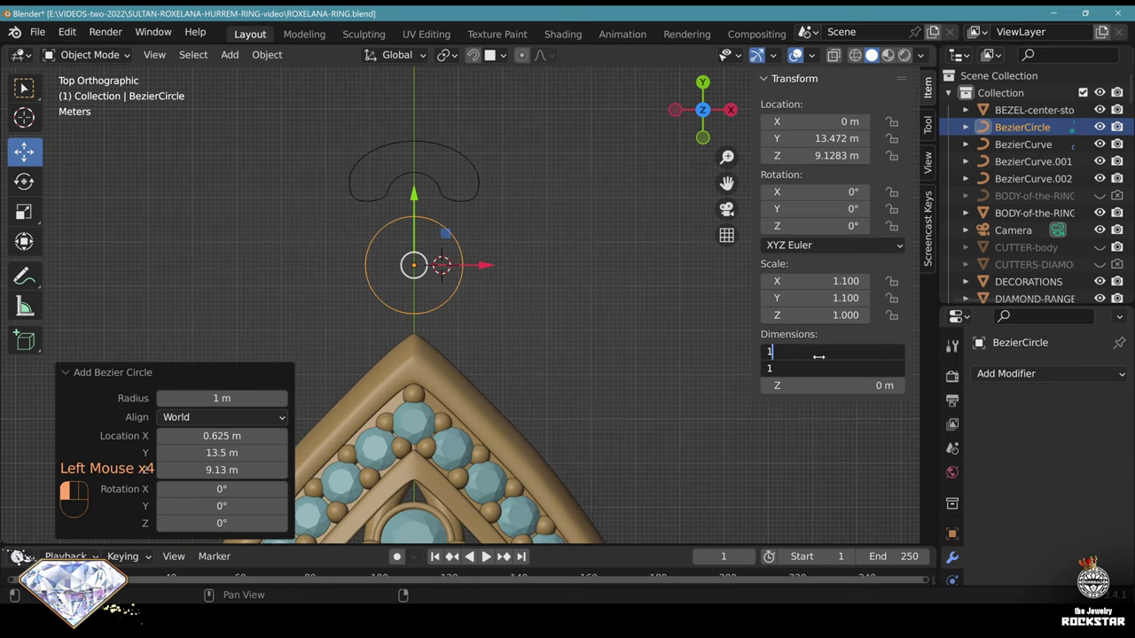
pyautogui.write('1')
pyautogui.press('Return')
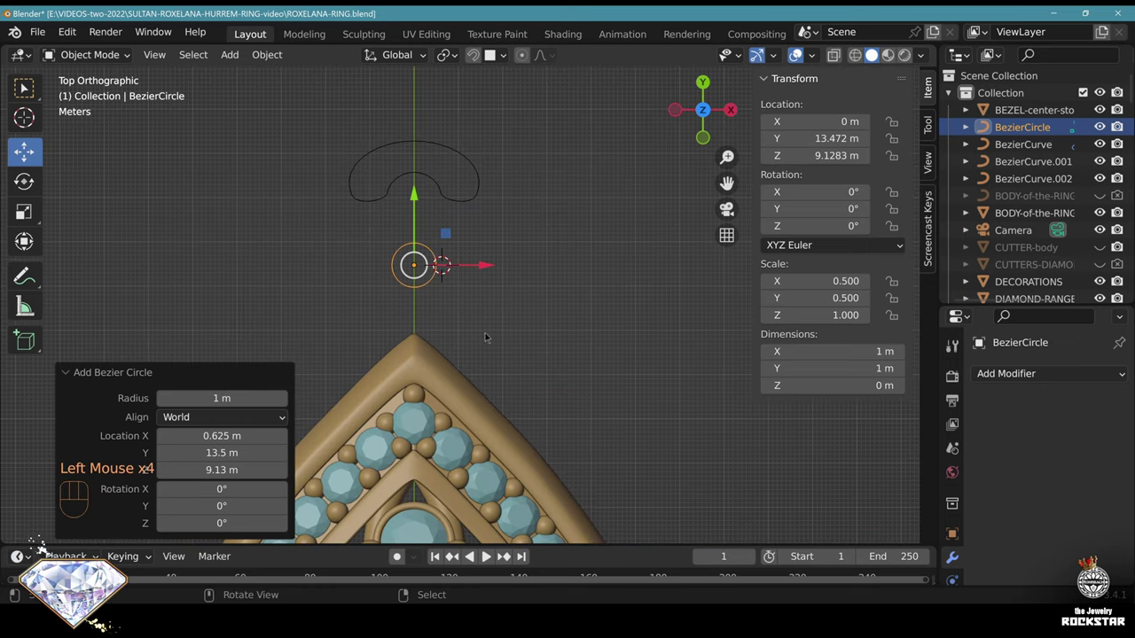
pyautogui.hotkey('ctrl', 'a')
pyautogui.click(484, 303)
# Change the handle type of all the circle's control points to Vector and save the file
pyautogui.press('Tab')
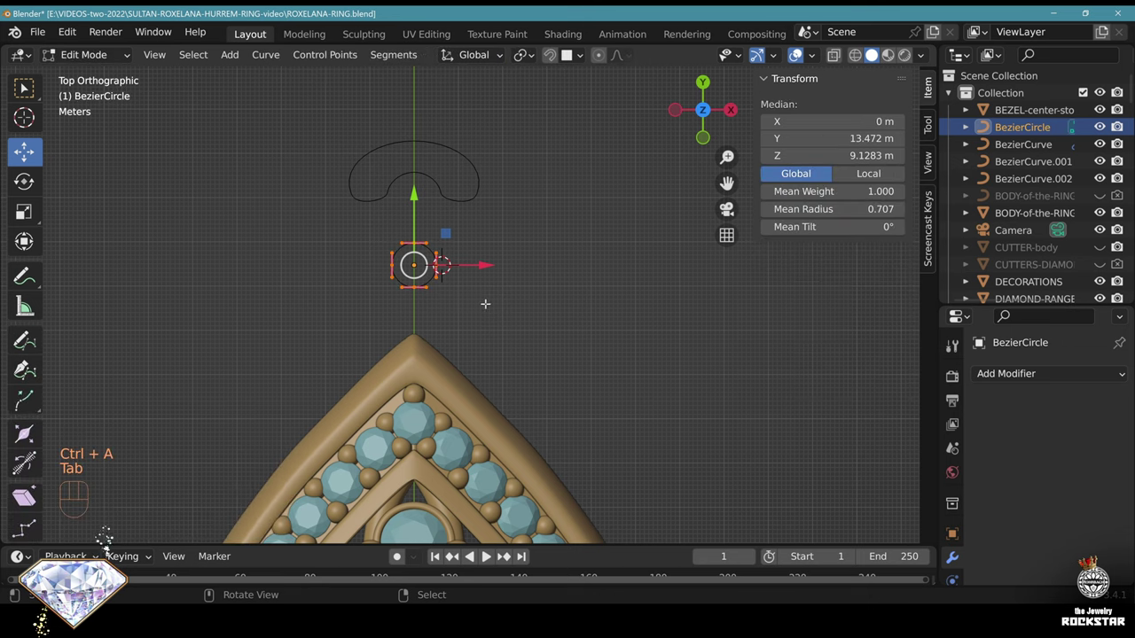
pyautogui.keyDown('shift'); pyautogui.moveTo(485, 304); pyautogui.dragTo(532, 386, button='middle'); pyautogui.keyUp('shift')
pyautogui.scroll(2, 589, 365)
pyautogui.press('a')
pyautogui.press('v')
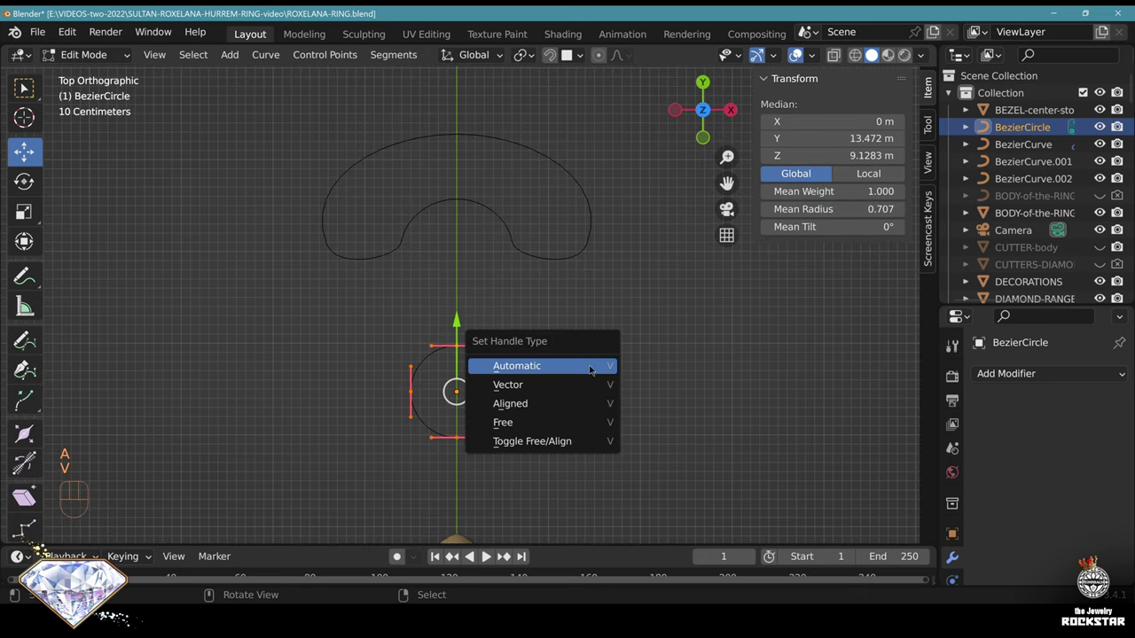
pyautogui.click(546, 384)
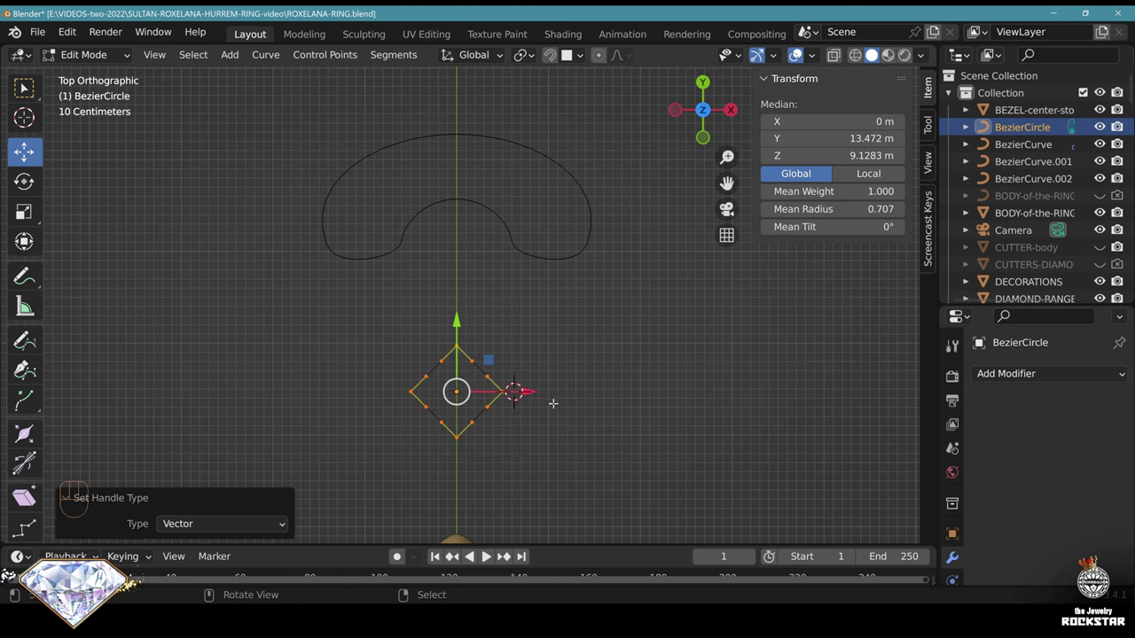
pyautogui.keyDown('shift'); pyautogui.moveTo(545, 392); pyautogui.dragTo(555, 324, button='middle'); pyautogui.keyUp('shift')
pyautogui.scroll(2, 556, 308)
pyautogui.hotkey('ctrl', 's')
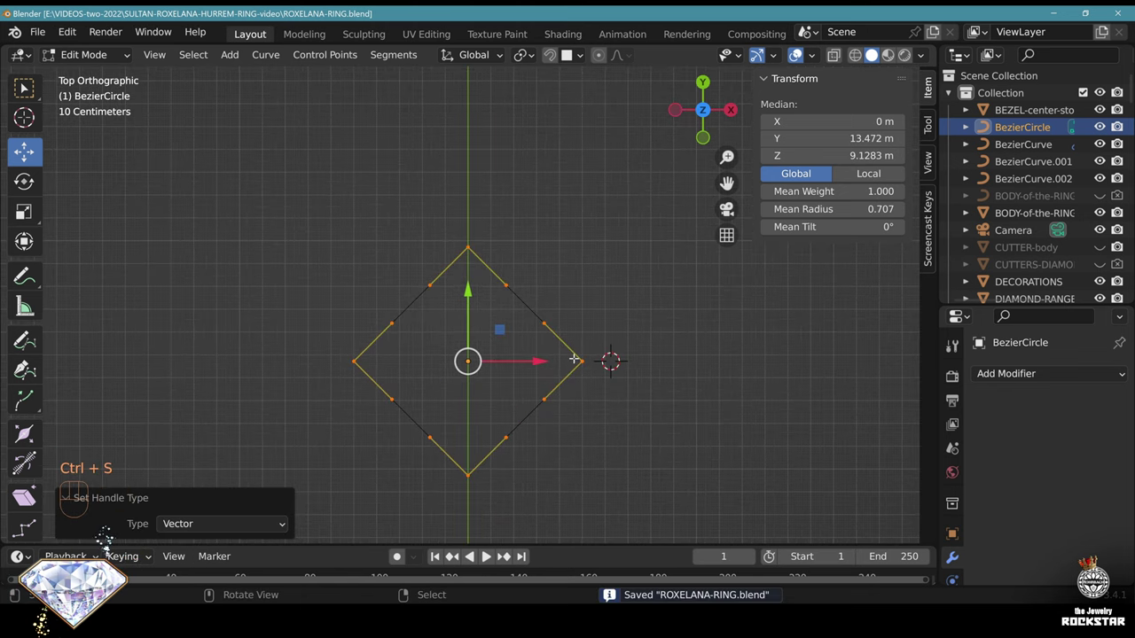
# Subdivide all segments of the diamond-shaped curve twice with one cut each
pyautogui.press('w')
pyautogui.click(581, 139)
pyautogui.press('w')
pyautogui.click(581, 139)
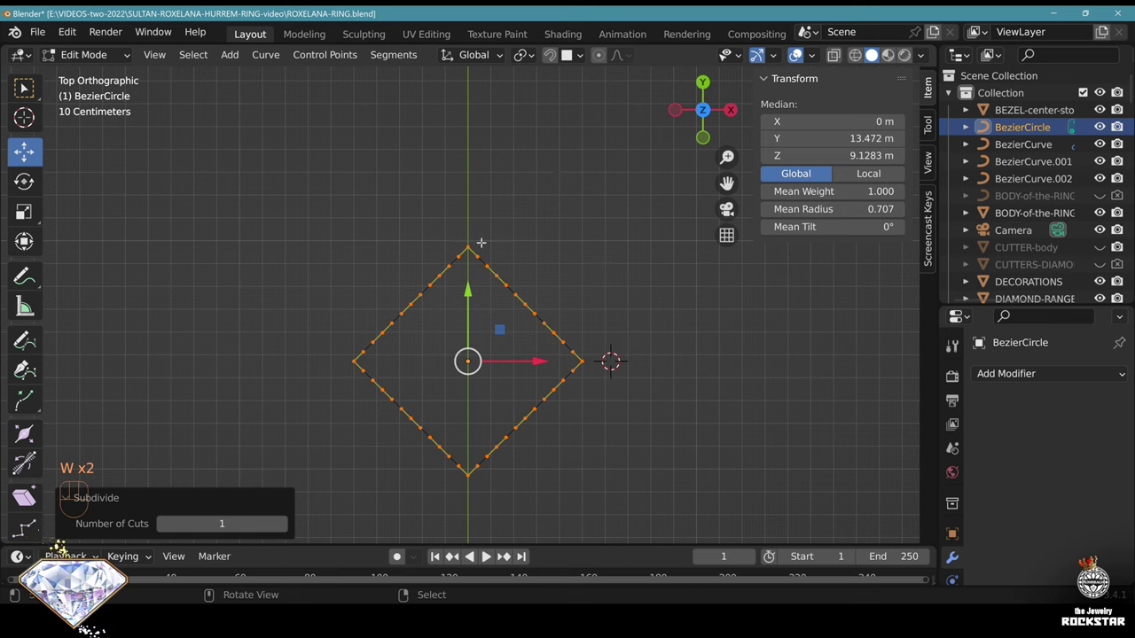
# Scale the diamond's four corner points inward until the profile is about 0.883 m across, and leave Edit Mode
pyautogui.rightClick(477, 244)
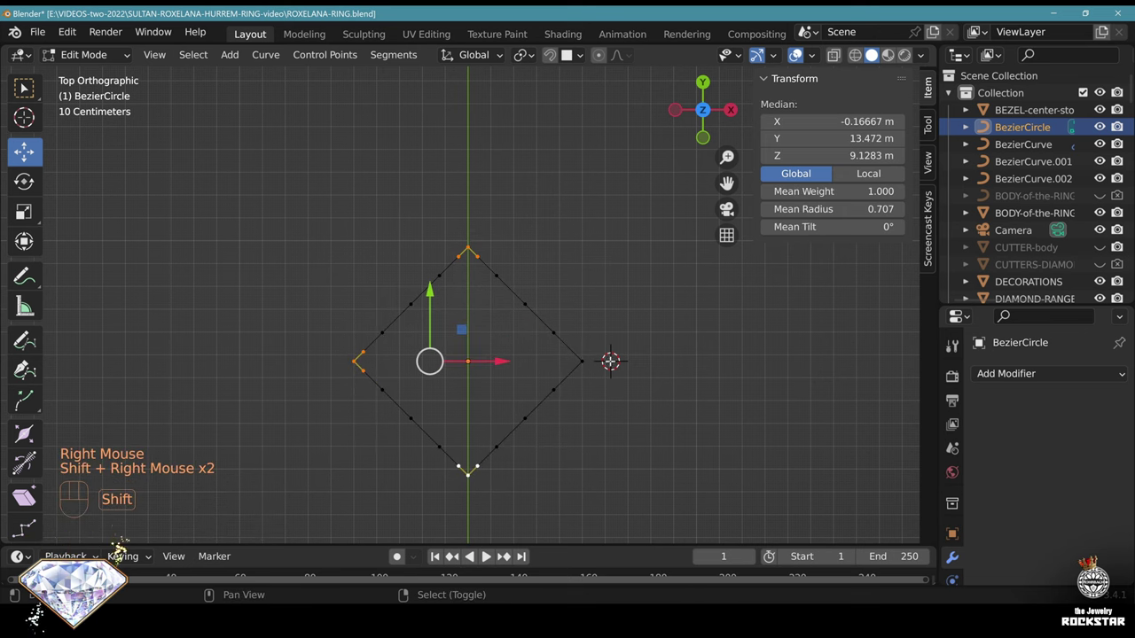
pyautogui.press('s')
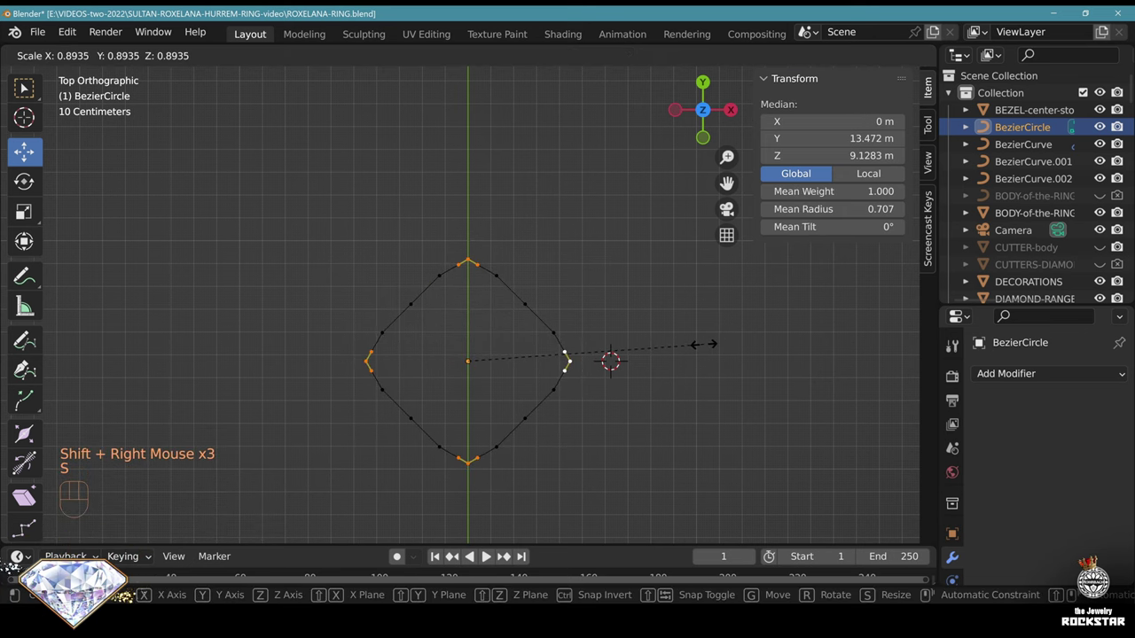
pyautogui.click(696, 345)
pyautogui.press('Tab')
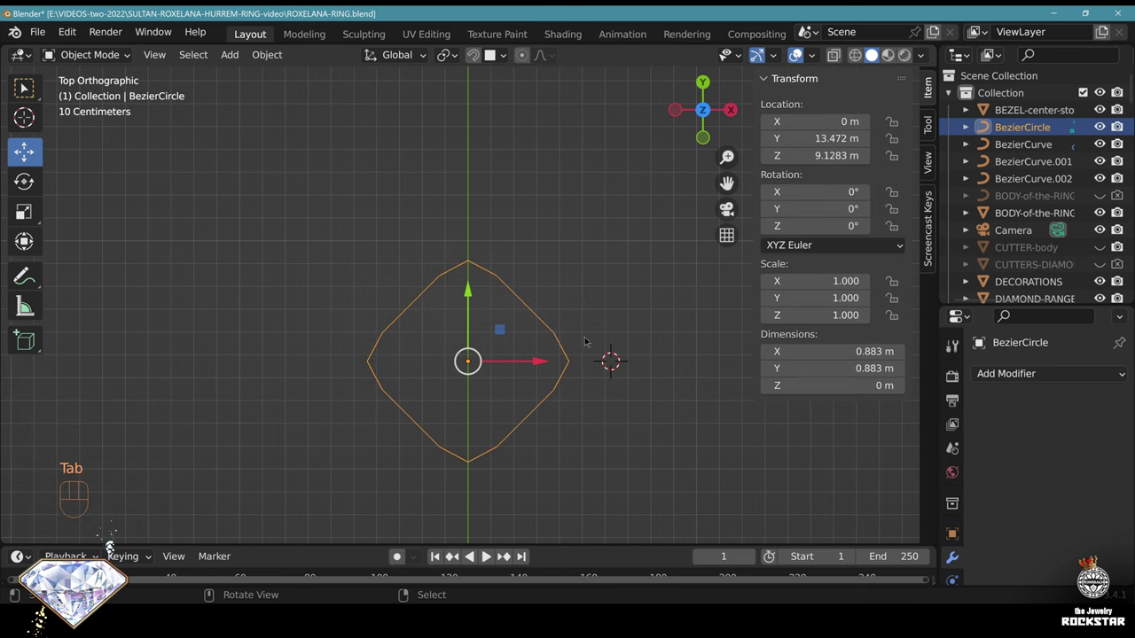
# Scale the profile curve's four corner points inward until it is about 0.849 m across, and leave Edit Mode
pyautogui.press('Tab')
pyautogui.keyDown('shift'); pyautogui.rightClick(656, 320); pyautogui.keyUp('shift')
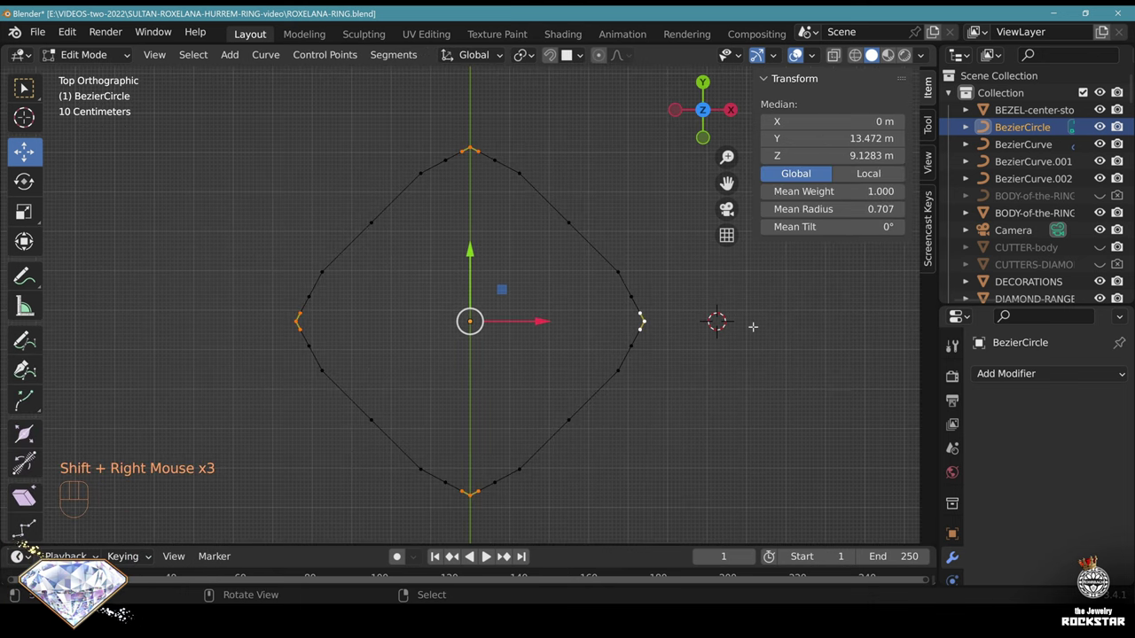
pyautogui.press('s')
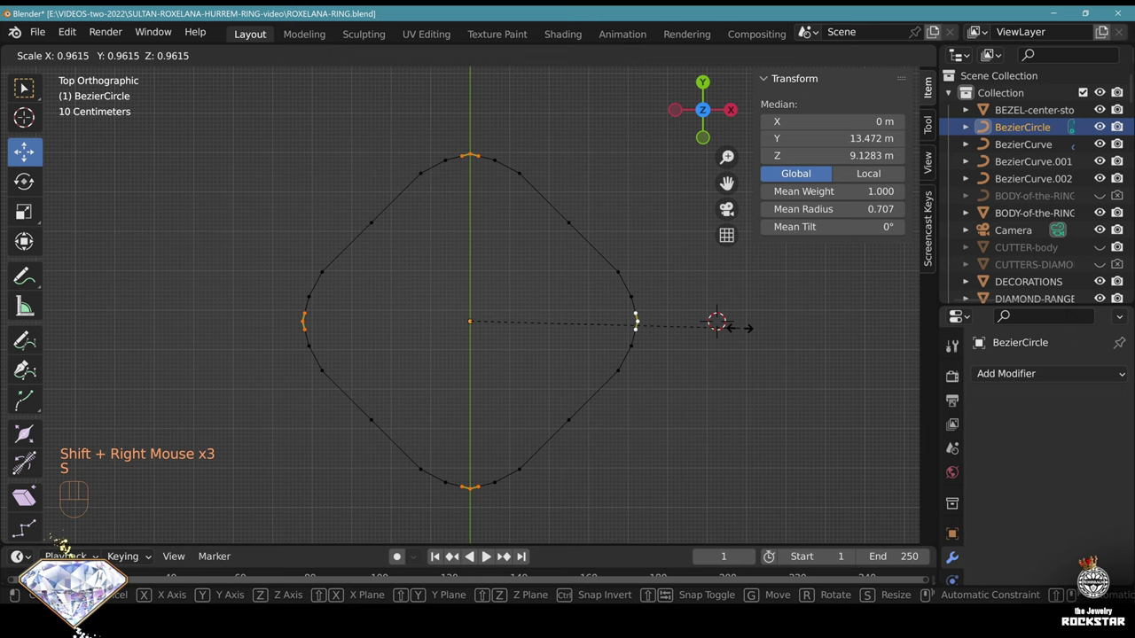
pyautogui.click(727, 327)
pyautogui.press('Tab')
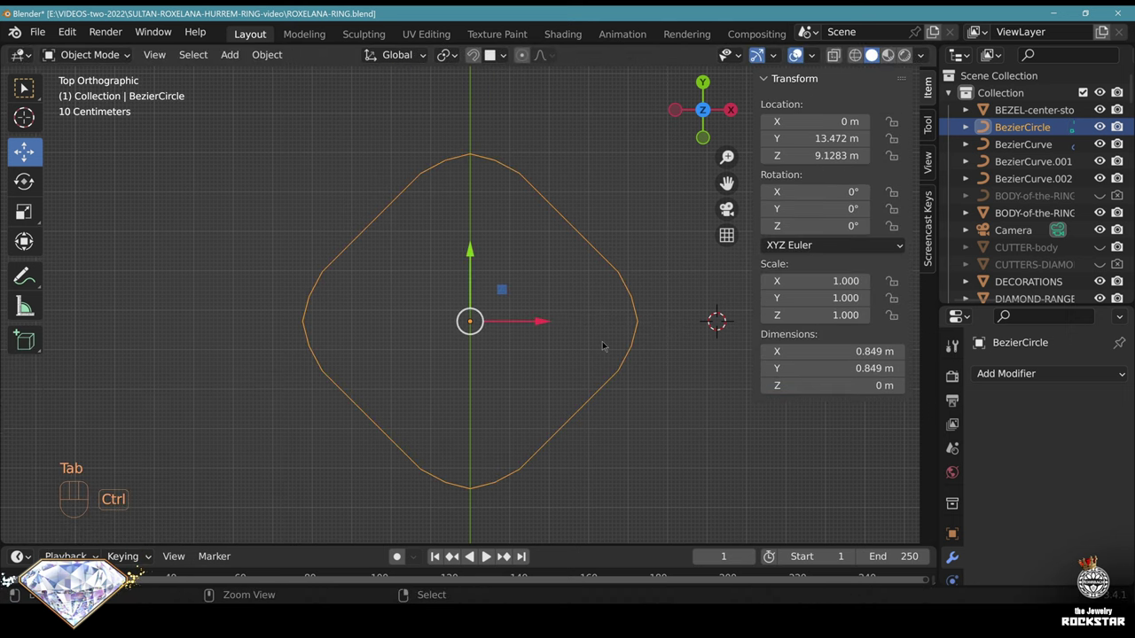
# Rename the profile curve as DECOS-body-PROFILE and save the file
pyautogui.hotkey('ctrl', 's')
pyautogui.press('F2')
pyautogui.write('DE')
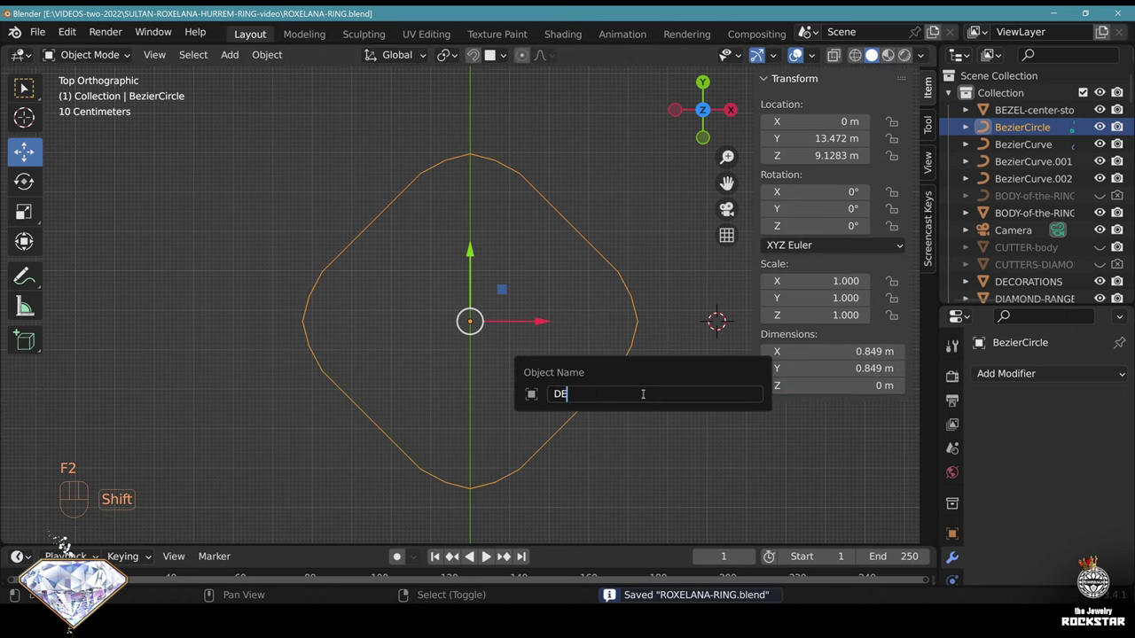
pyautogui.write('COS-body-PROFILE')
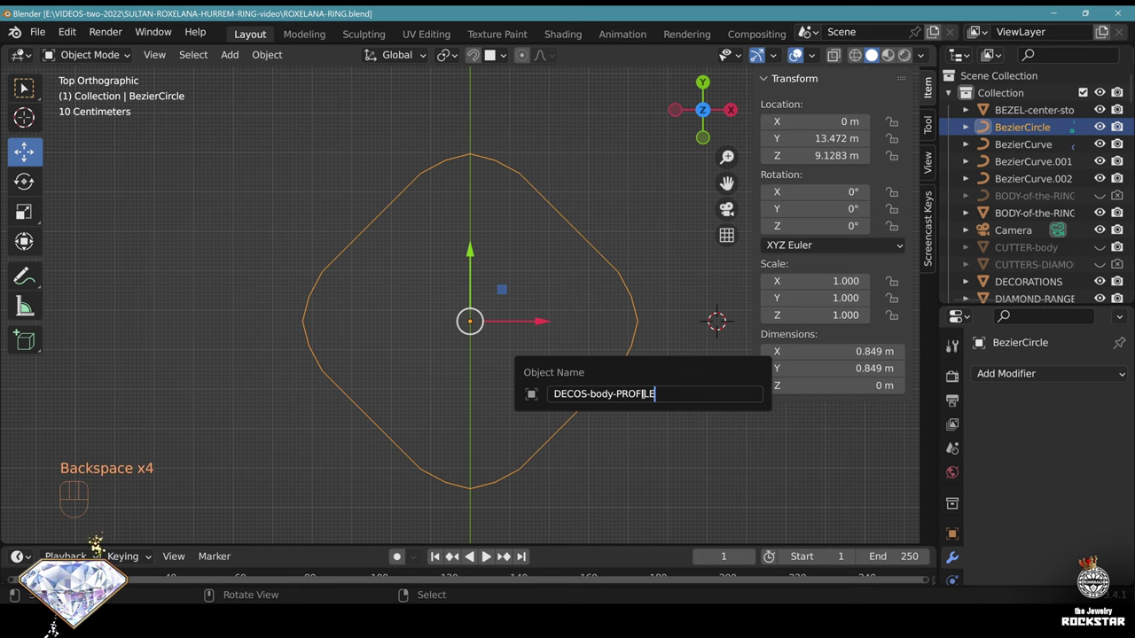
pyautogui.press('Return')
pyautogui.hotkey('ctrl', 's')
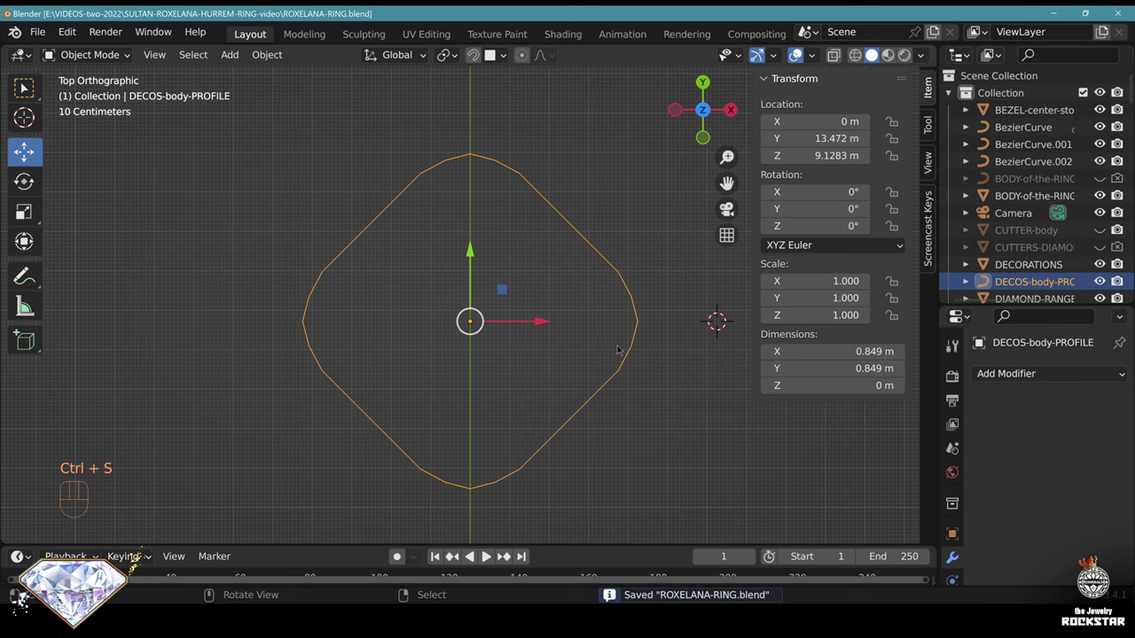
# Set the preview resolution of the arched curve at the shank joint to 45
pyautogui.scroll(-4, 618, 358)
pyautogui.moveTo(615, 367); pyautogui.dragTo(532, 306, button='middle')
pyautogui.scroll(-2, 532, 306)
pyautogui.keyDown('shift'); pyautogui.moveTo(532, 306); pyautogui.dragTo(484, 272, button='middle'); pyautogui.keyUp('shift')
pyautogui.scroll(-1, 467, 281)
pyautogui.scroll(1, 483, 272)
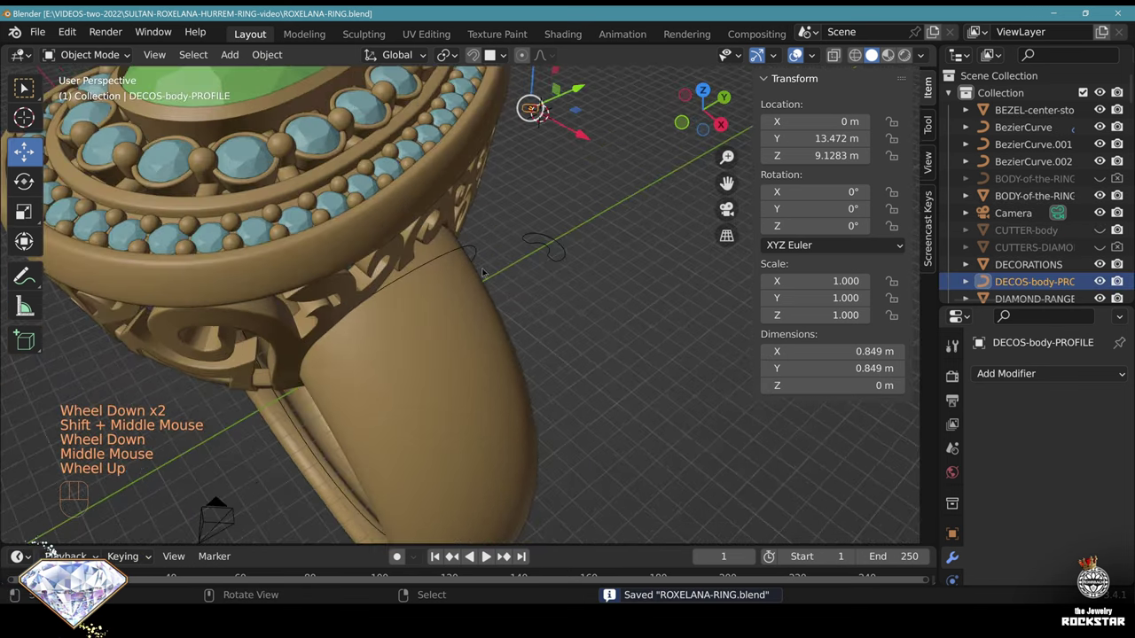
pyautogui.rightClick(468, 257)
pyautogui.scroll(-3, 952, 479)
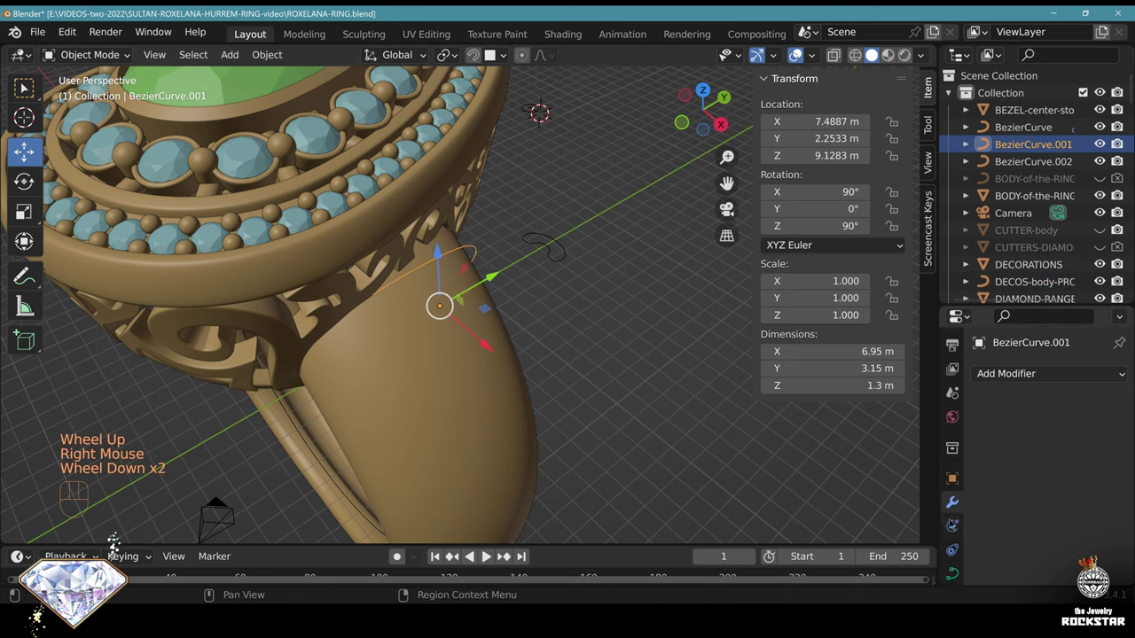
pyautogui.click(952, 530)
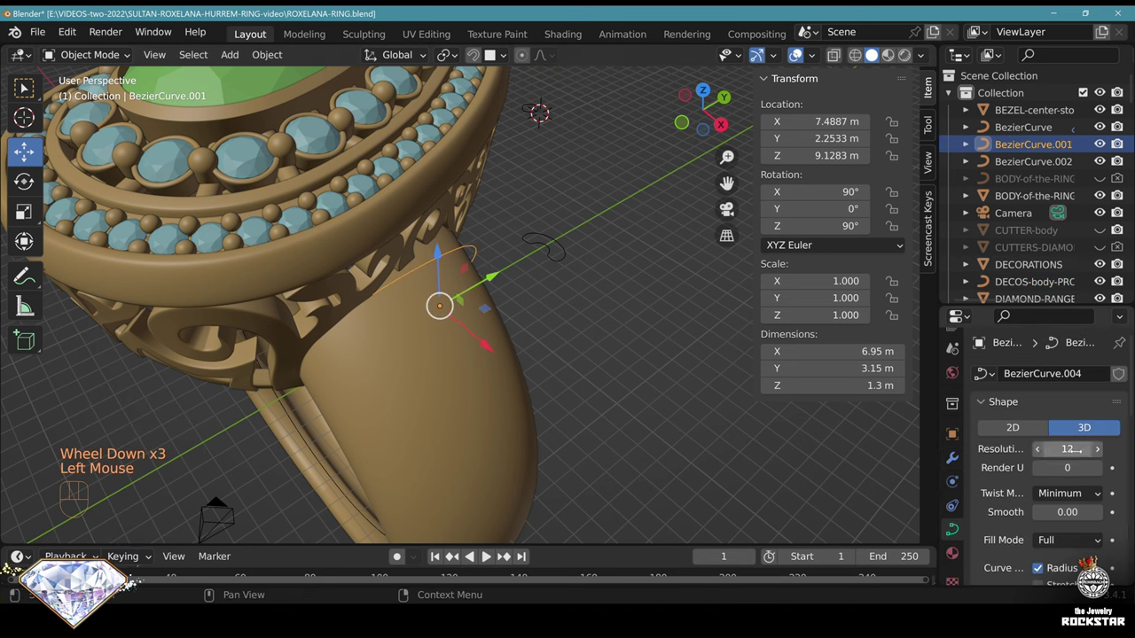
pyautogui.click(1075, 456)
pyautogui.write('45')
pyautogui.press('Return')
# Use the DECOS-body-PROFILE curve as the bevel object of the arched curve
pyautogui.moveTo(1071, 532); pyautogui.dragTo(1060, 355, button='middle')
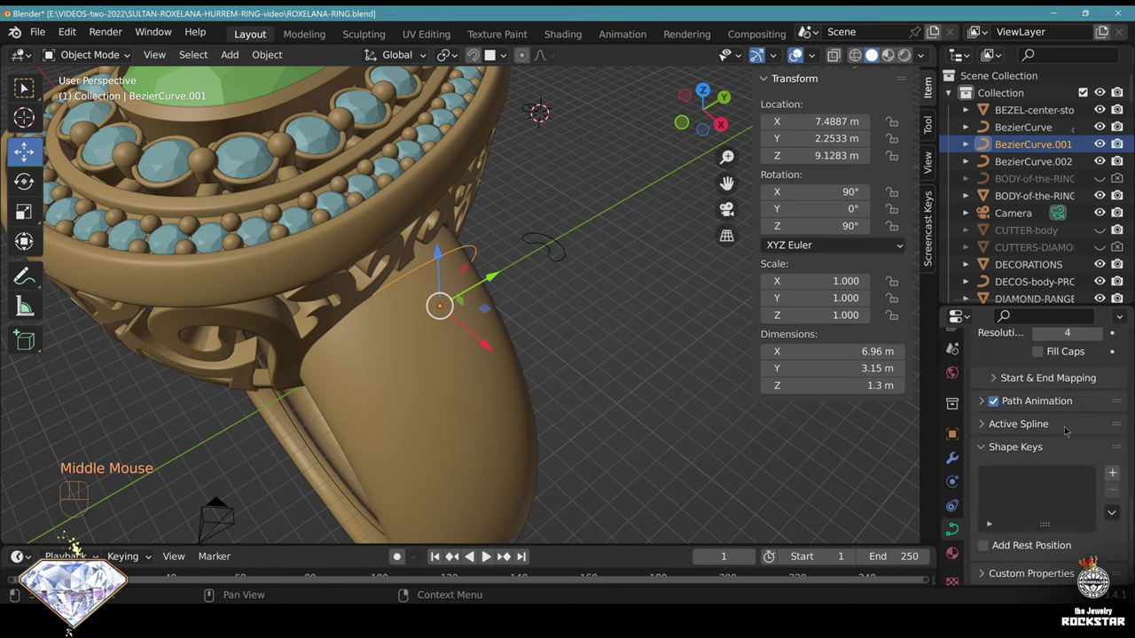
pyautogui.moveTo(1057, 437); pyautogui.dragTo(1055, 560, button='middle')
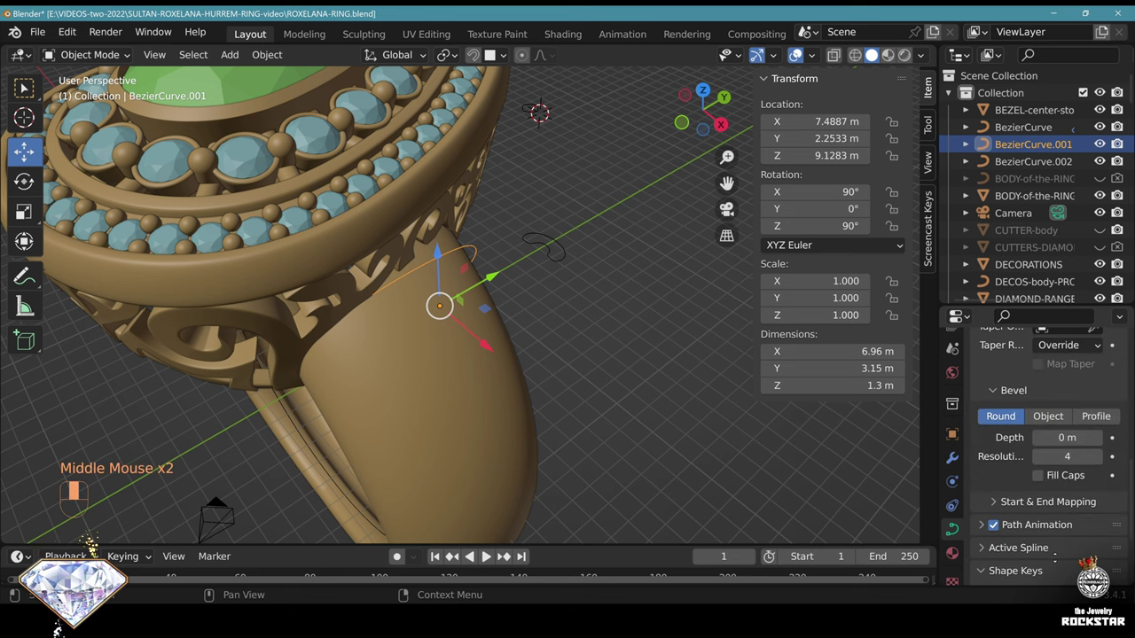
pyautogui.click(1048, 417)
pyautogui.click(1094, 438)
pyautogui.click(537, 114)
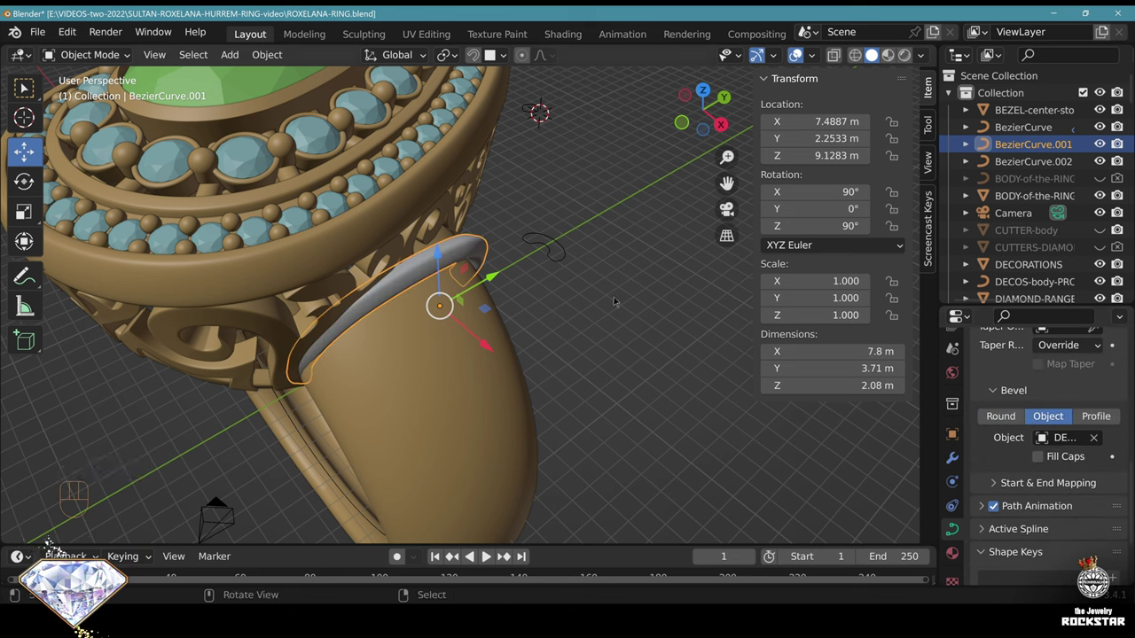
# Assign the YELLOW GOLD material to the bevelled arched trim and save the file
pyautogui.moveTo(543, 354); pyautogui.dragTo(330, 430, button='middle')
pyautogui.click(953, 553)
pyautogui.click(986, 446)
pyautogui.click(842, 323)
pyautogui.hotkey('ctrl', 's')
# Duplicate all points of the arched trim curve in Edit Mode and place the copy beside the first band at the shank joint
pyautogui.scroll(2, 502, 368)
pyautogui.press('Tab')
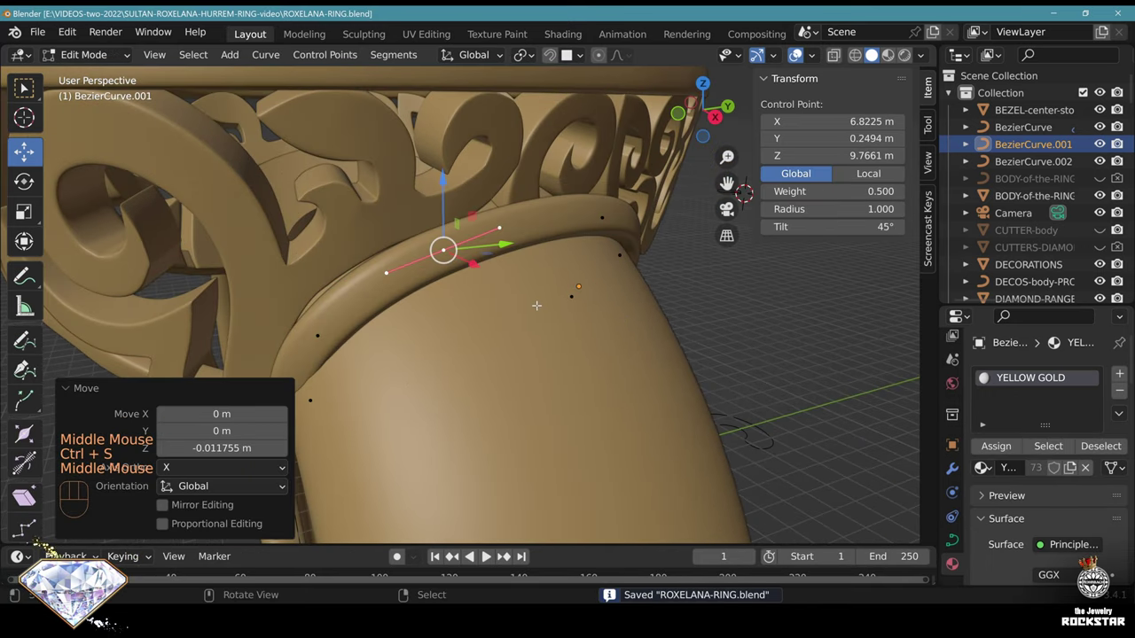
pyautogui.press('a')
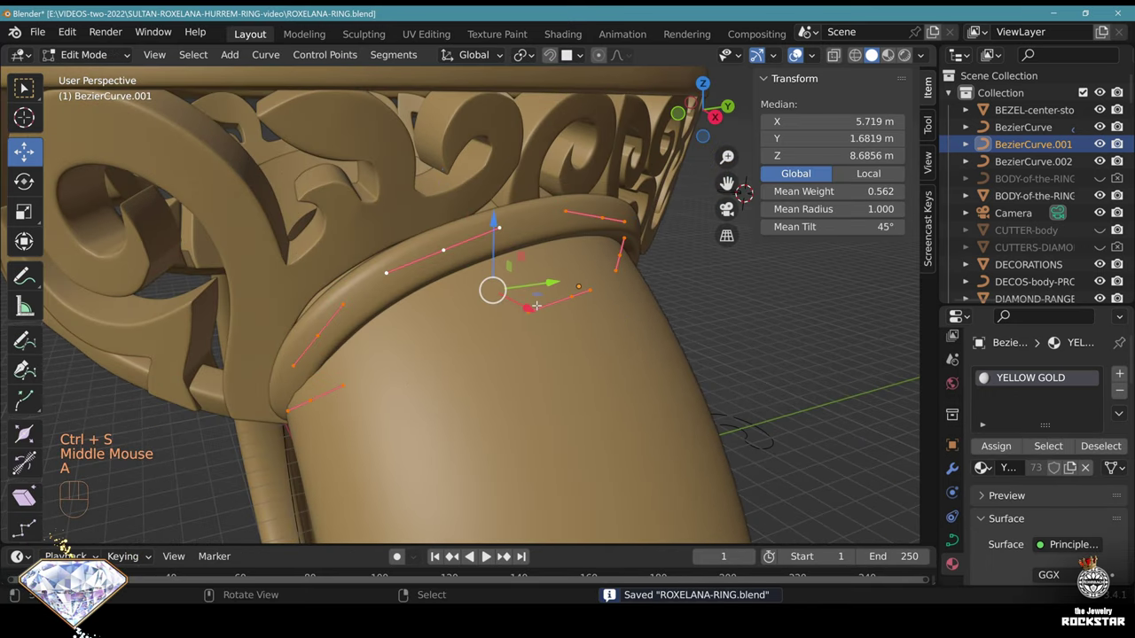
pyautogui.click(678, 113)
pyautogui.keyDown('shift'); pyautogui.moveTo(611, 195); pyautogui.dragTo(518, 266, button='middle'); pyautogui.keyUp('shift')
pyautogui.scroll(1, 518, 266)
pyautogui.hotkey('shift', 'd')
pyautogui.click(562, 307)
pyautogui.scroll(-1, 562, 306)
pyautogui.moveTo(562, 307); pyautogui.dragTo(308, 337, button='middle')
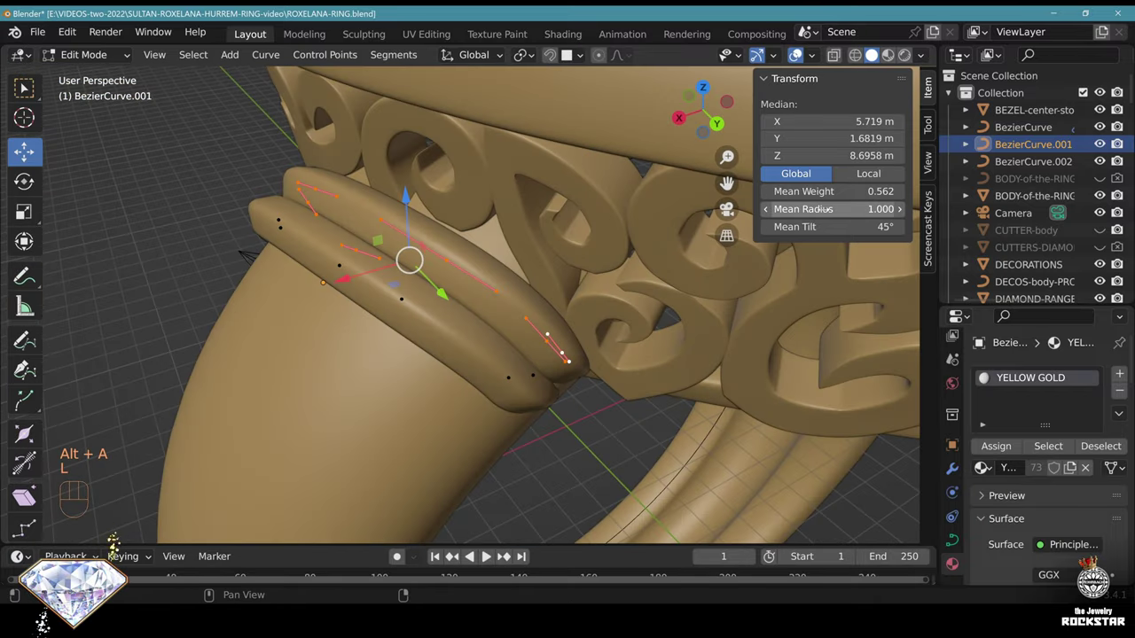
# Set the mean radius of the upper trim band's control points to 1.5
pyautogui.click(823, 210)
pyautogui.write('1')
pyautogui.write('1.5')
pyautogui.press('Return')
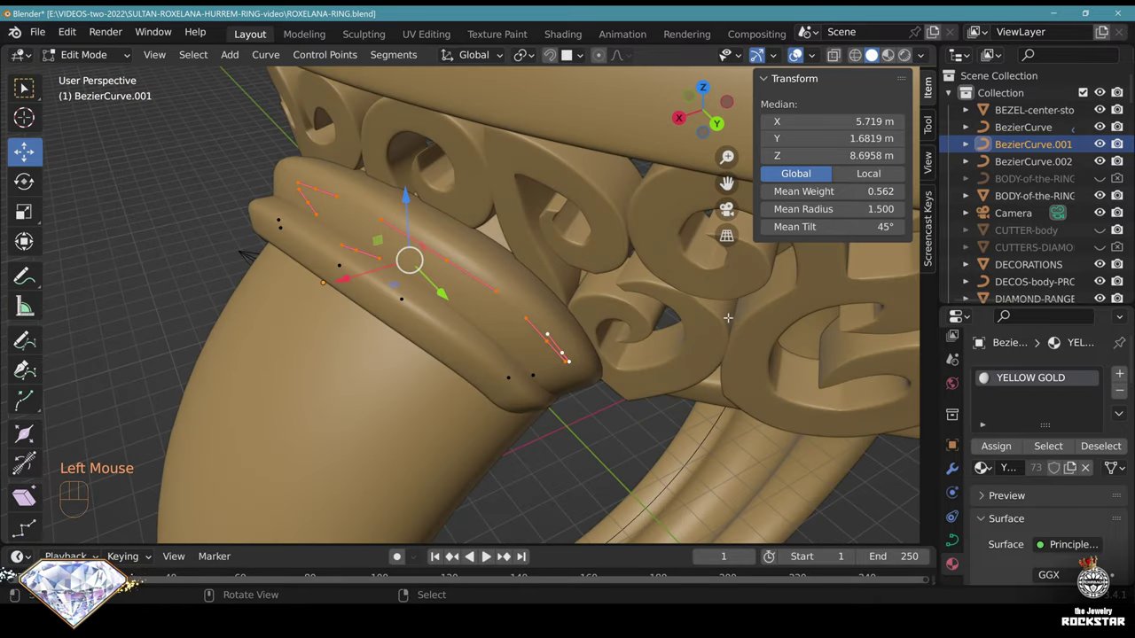
pyautogui.scroll(-2, 728, 318)
pyautogui.moveTo(656, 321); pyautogui.dragTo(532, 331, button='middle')
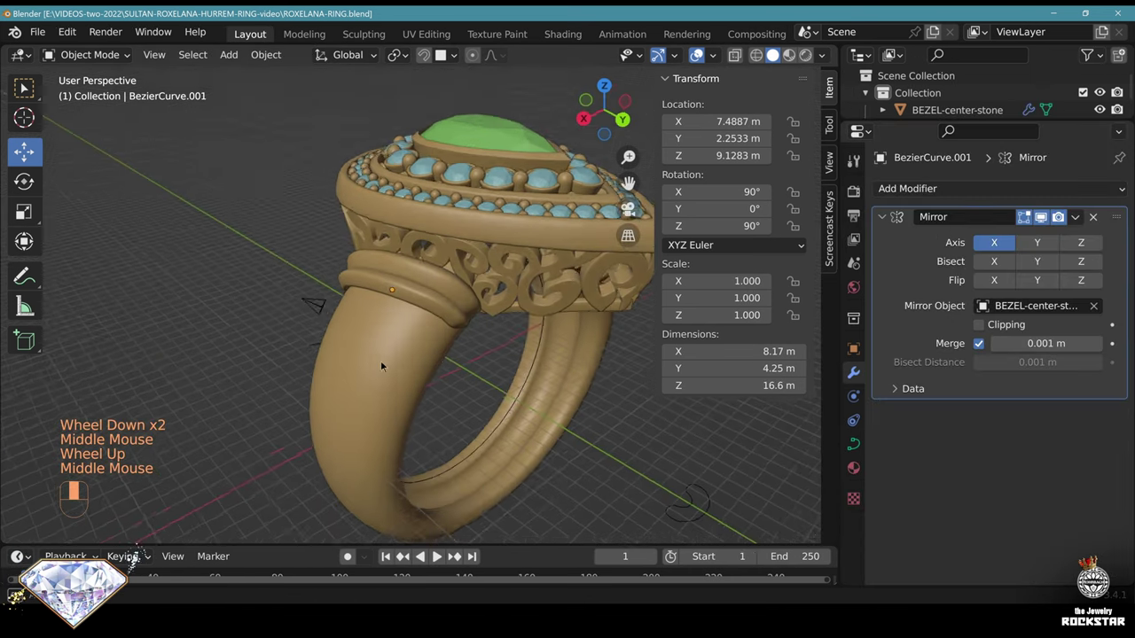
# Duplicate the double-band trim object at the shank joint in place
pyautogui.moveTo(380, 360); pyautogui.dragTo(443, 372, button='middle')
pyautogui.keyDown('shift'); pyautogui.moveTo(443, 372); pyautogui.dragTo(535, 471, button='middle'); pyautogui.keyUp('shift')
pyautogui.scroll(2, 496, 417)
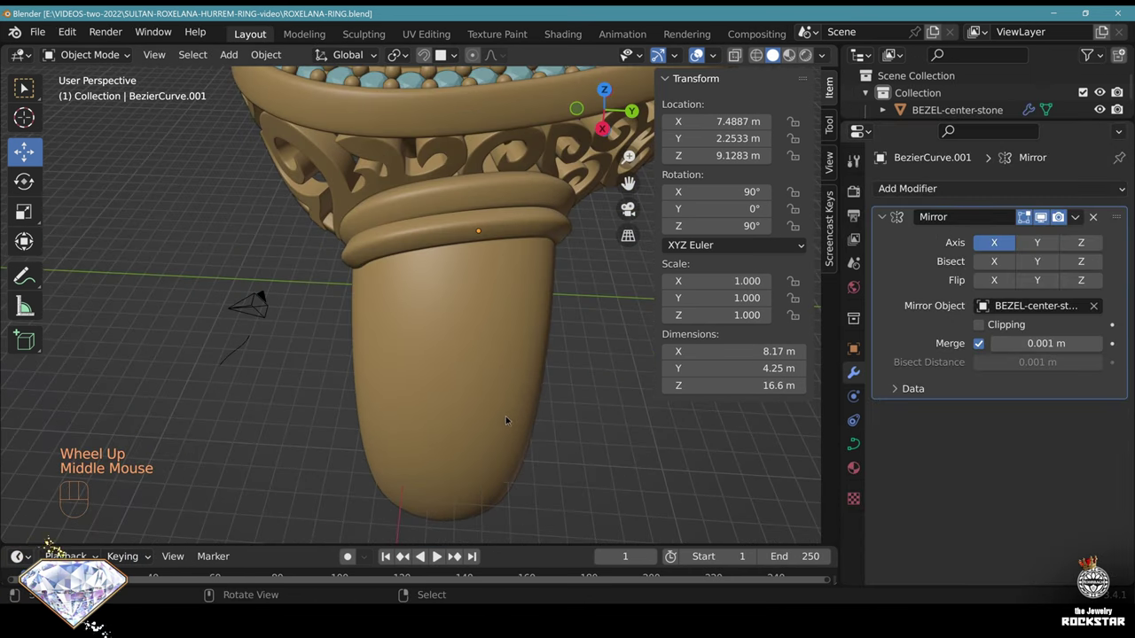
pyautogui.rightClick(516, 218)
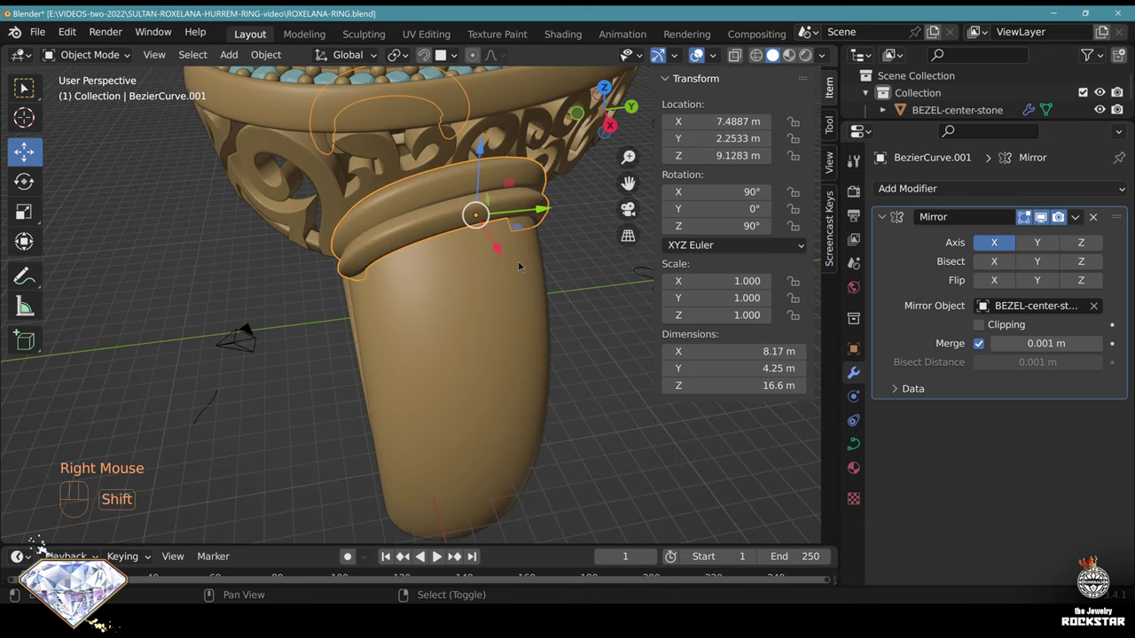
pyautogui.hotkey('shift', 'd')
pyautogui.click(518, 265)
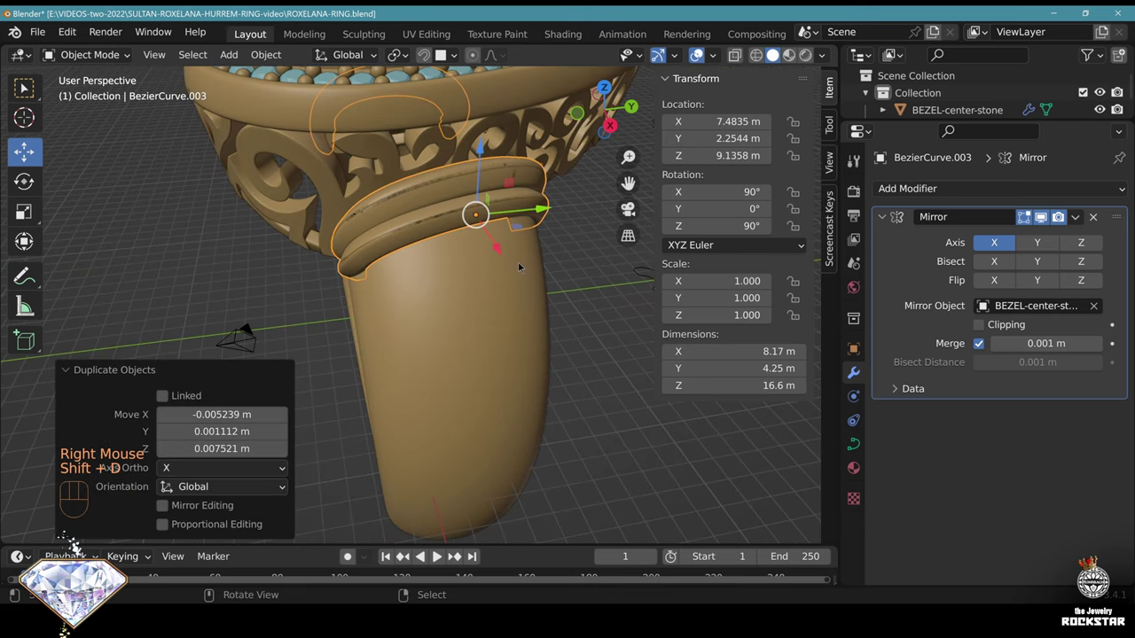
# Delete all control points of the duplicated trim curve in Edit Mode and save the file
pyautogui.press('Tab')
pyautogui.hotkey('alt', 'a')
pyautogui.press('a')
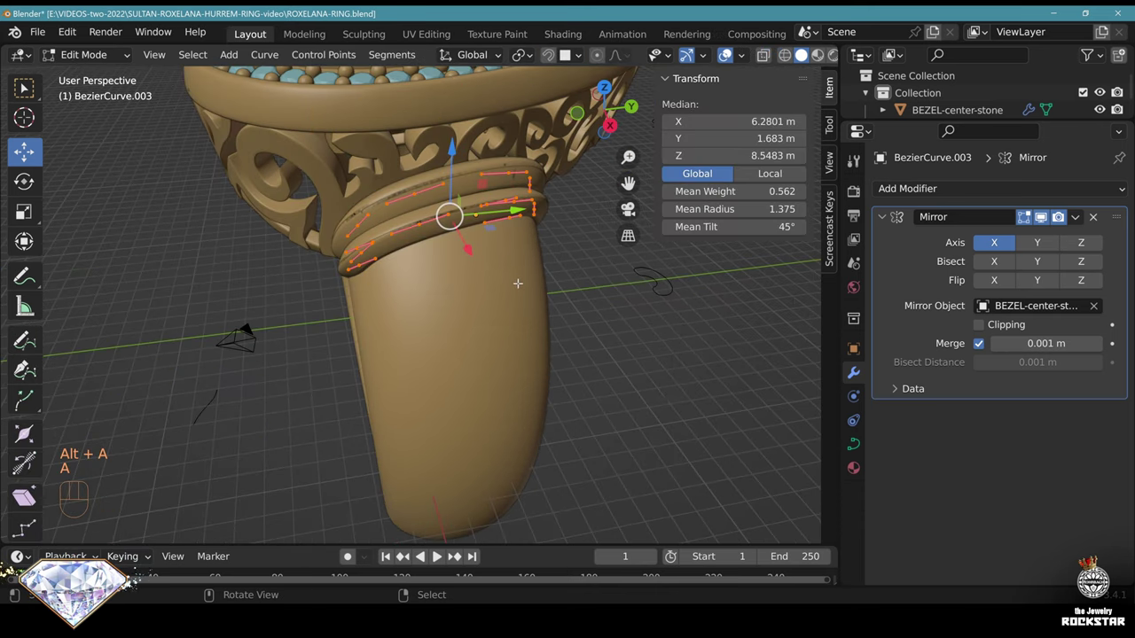
pyautogui.press('Delete')
pyautogui.click(517, 284)
pyautogui.hotkey('ctrl', 's')
pyautogui.moveTo(537, 309); pyautogui.dragTo(471, 365, button='middle')
pyautogui.scroll(-2, 503, 284)
pyautogui.scroll(1, 471, 366)
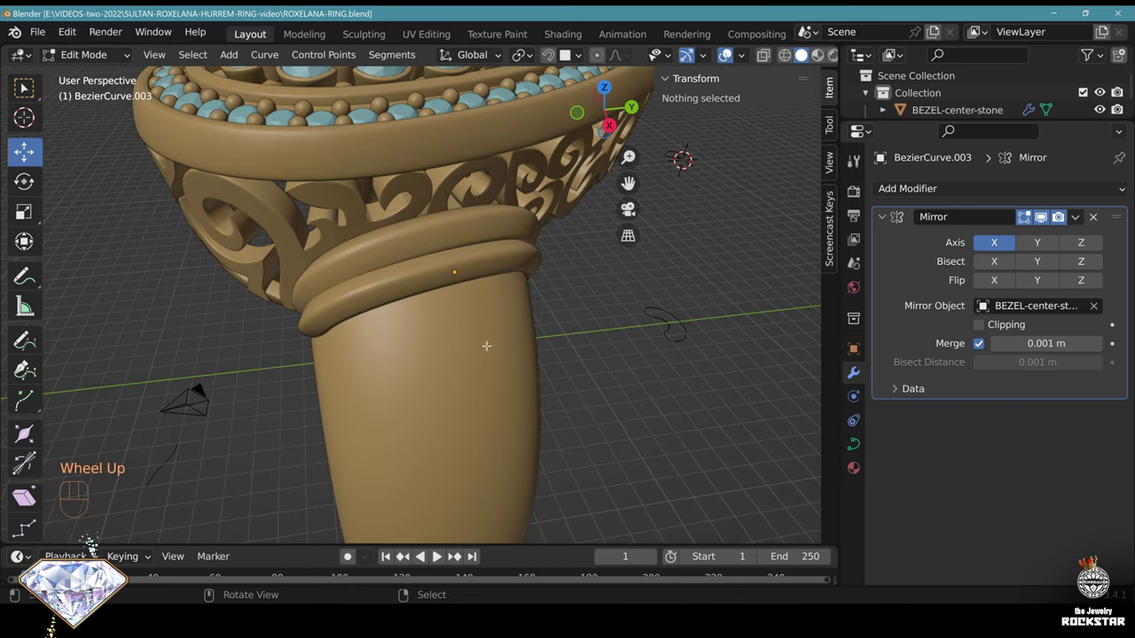
pyautogui.moveTo(510, 329); pyautogui.dragTo(570, 82, button='middle')
pyautogui.hotkey('ctrl', 's')
pyautogui.scroll(-1, 570, 82)
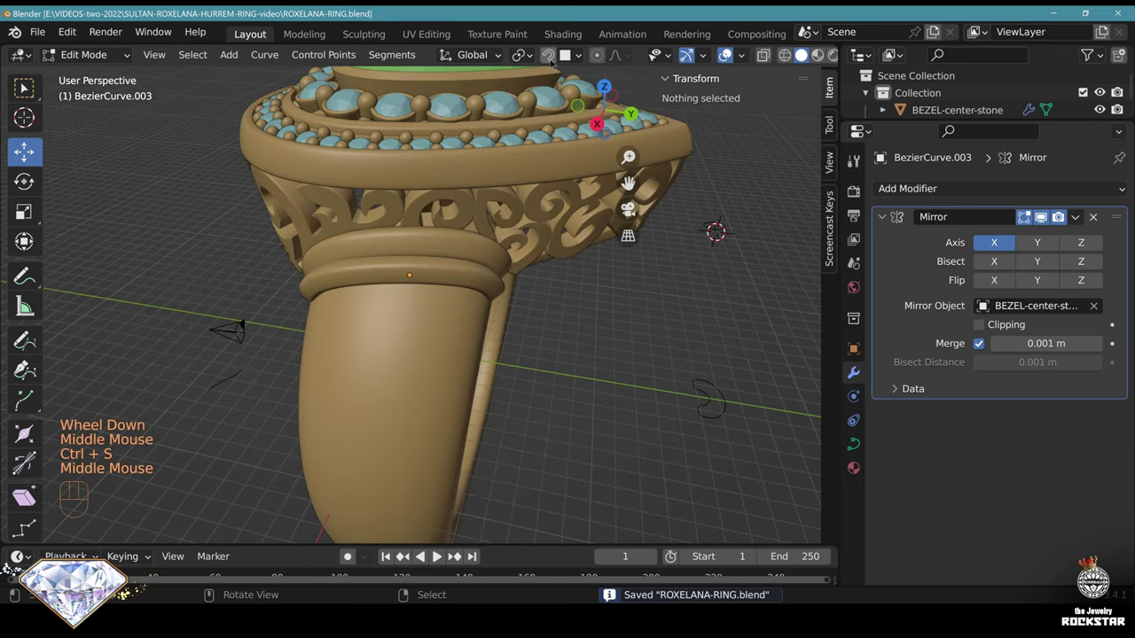
# Turn on snapping and draw a five-point scroll curve on the shank surface just below the trim bands
pyautogui.click(548, 56)
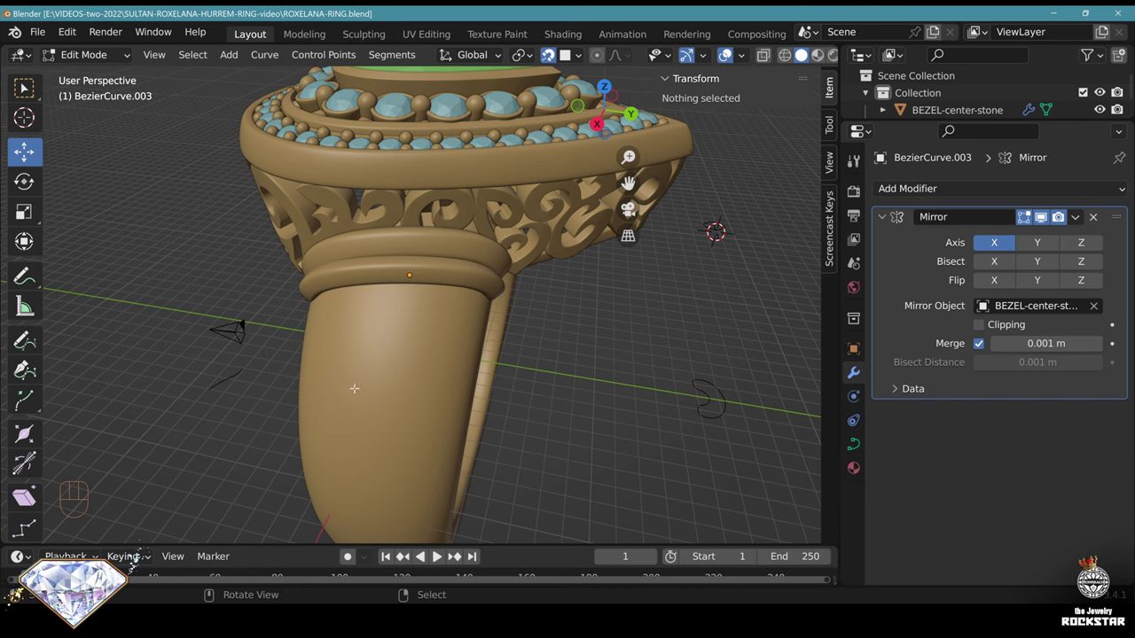
pyautogui.moveTo(376, 372); pyautogui.dragTo(419, 343, button='middle')
pyautogui.keyDown('ctrl'); pyautogui.click(359, 321); pyautogui.keyUp('ctrl')
pyautogui.keyDown('ctrl'); pyautogui.click(390, 373); pyautogui.keyUp('ctrl')
pyautogui.keyDown('ctrl'); pyautogui.click(409, 302); pyautogui.keyUp('ctrl')
pyautogui.keyDown('ctrl'); pyautogui.click(347, 292); pyautogui.keyUp('ctrl')
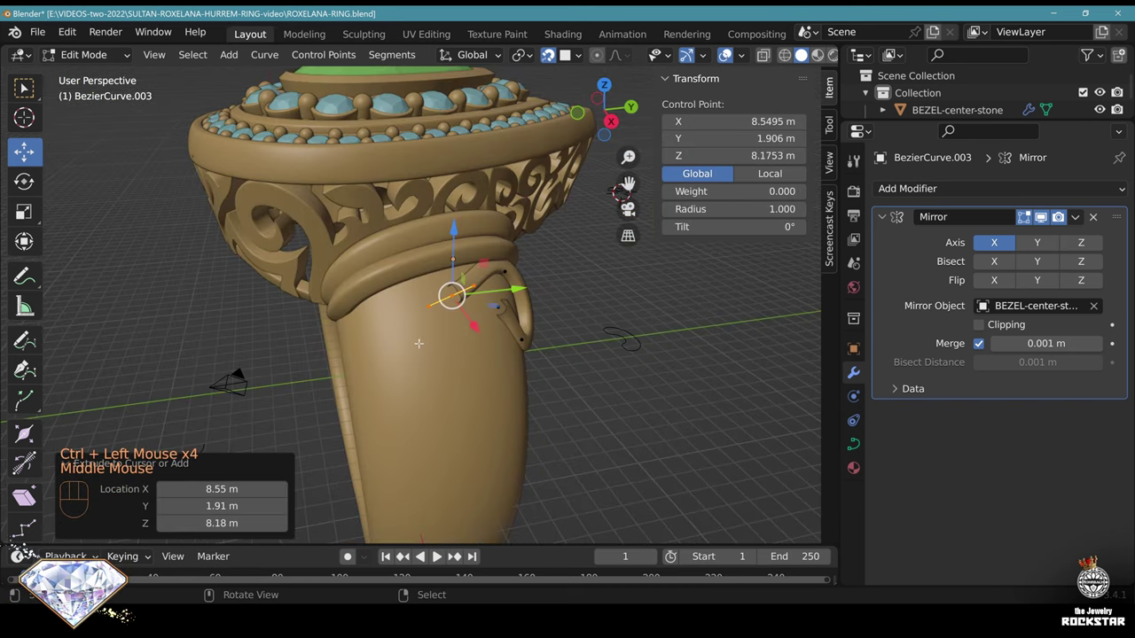
pyautogui.keyDown('ctrl'); pyautogui.click(378, 293); pyautogui.keyUp('ctrl')
pyautogui.moveTo(377, 294); pyautogui.dragTo(415, 291, button='middle')
pyautogui.scroll(2, 415, 291)
pyautogui.moveTo(415, 291); pyautogui.dragTo(444, 275, button='middle')
# Turn on Fill Caps in the bevel settings of the decorative curves at the shank joint
pyautogui.press('Tab')
pyautogui.rightClick(492, 223)
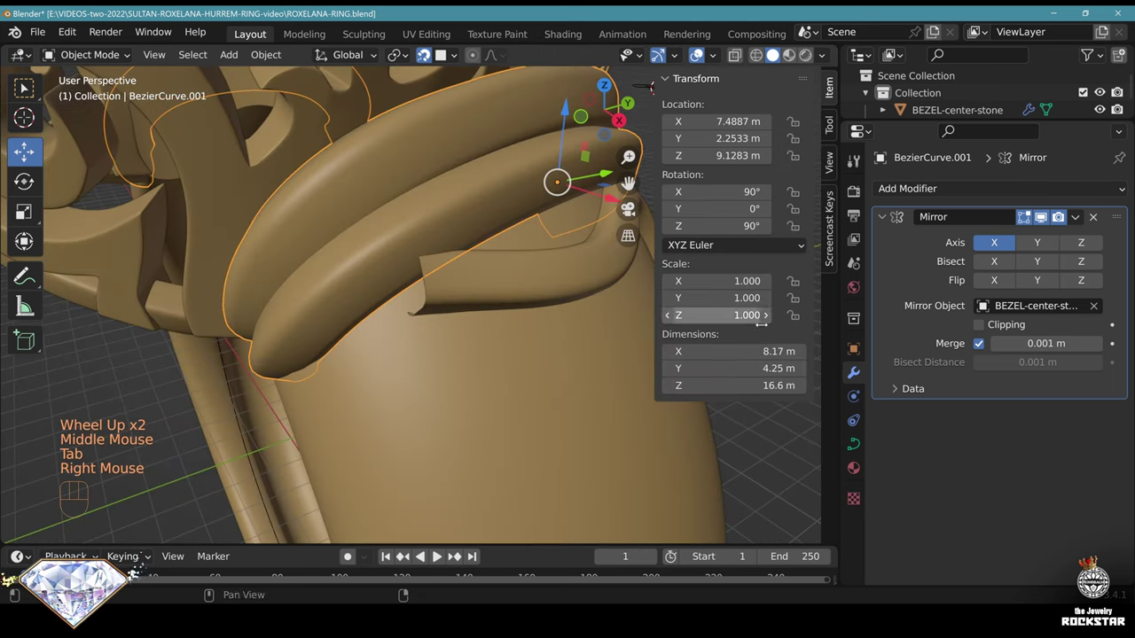
pyautogui.click(853, 443)
pyautogui.moveTo(945, 567); pyautogui.dragTo(945, 507, button='middle')
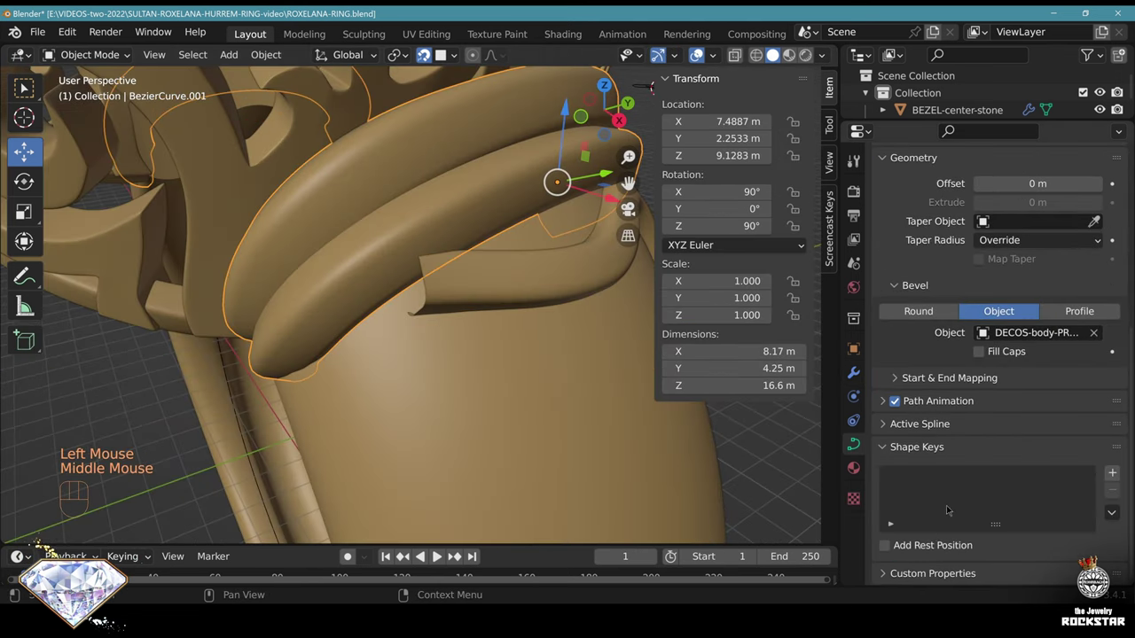
pyautogui.moveTo(840, 355); pyautogui.dragTo(710, 354)
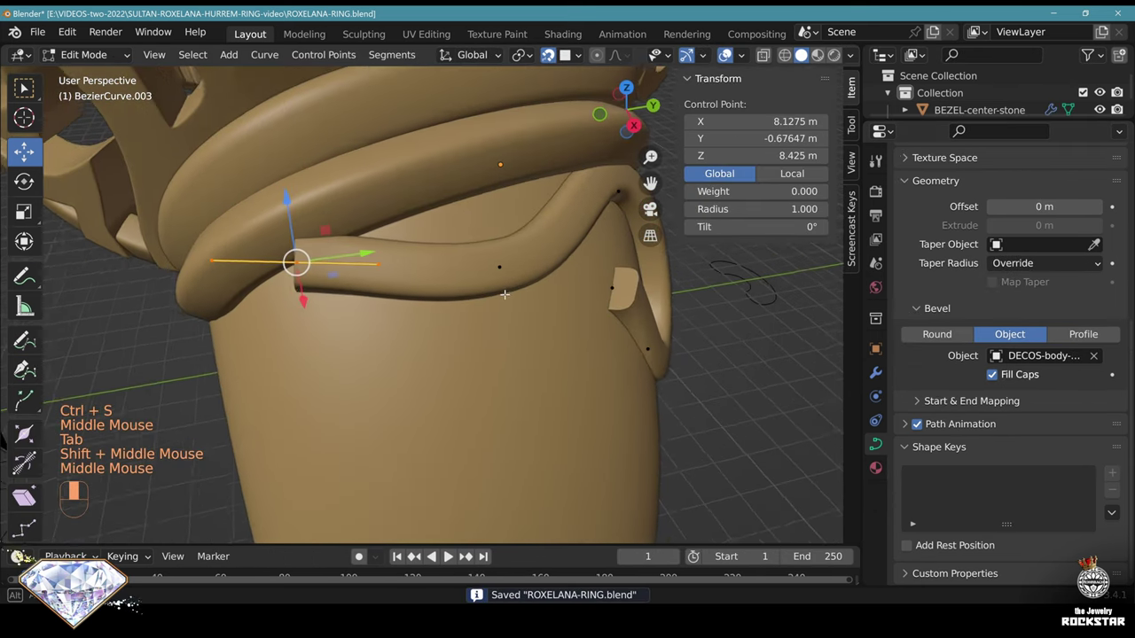
# Turn off snapping and move the scroll's end control point into the lower trim band
pyautogui.moveTo(443, 257); pyautogui.dragTo(476, 246, button='middle')
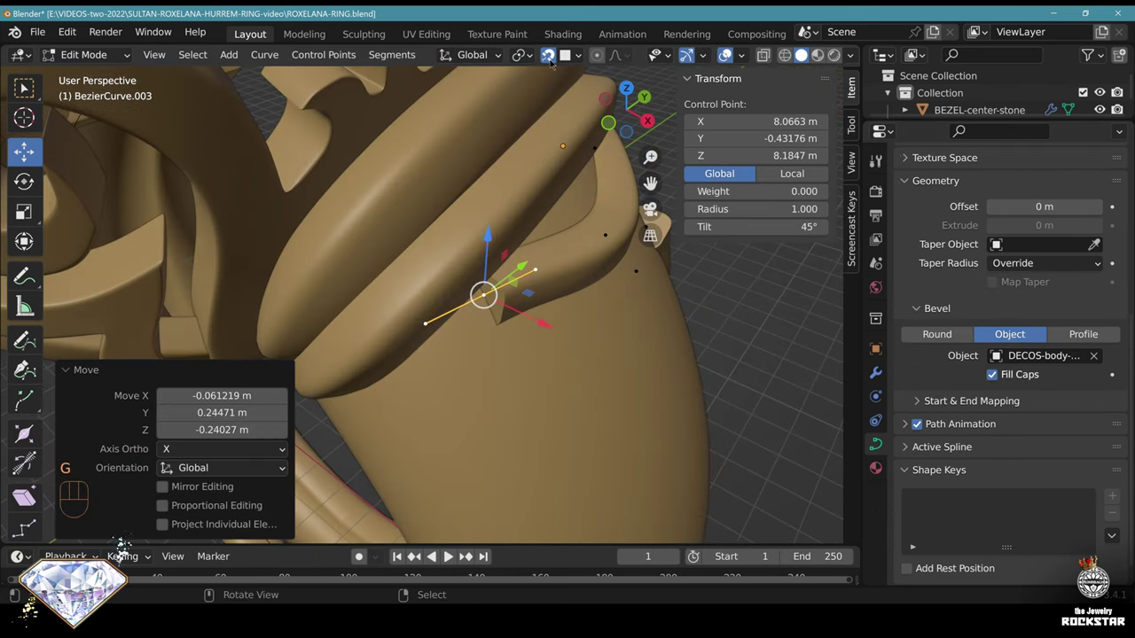
pyautogui.click(551, 62)
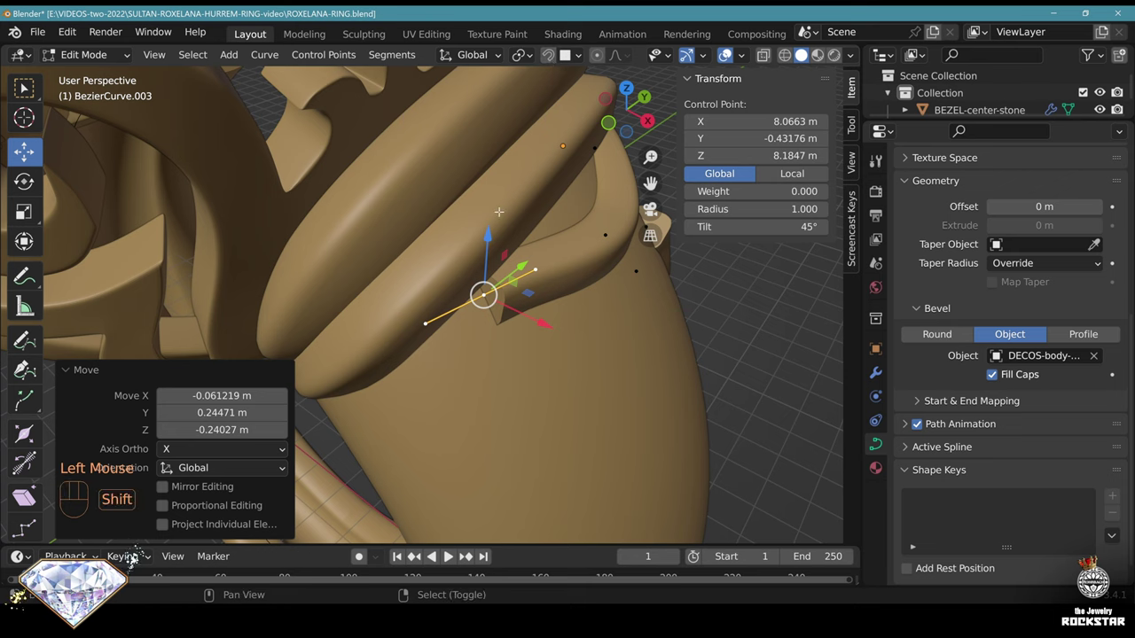
pyautogui.keyDown('shift'); pyautogui.moveTo(528, 289); pyautogui.dragTo(478, 290, button='middle'); pyautogui.keyUp('shift')
pyautogui.scroll(6, 478, 289)
pyautogui.press('g')
pyautogui.click(288, 294)
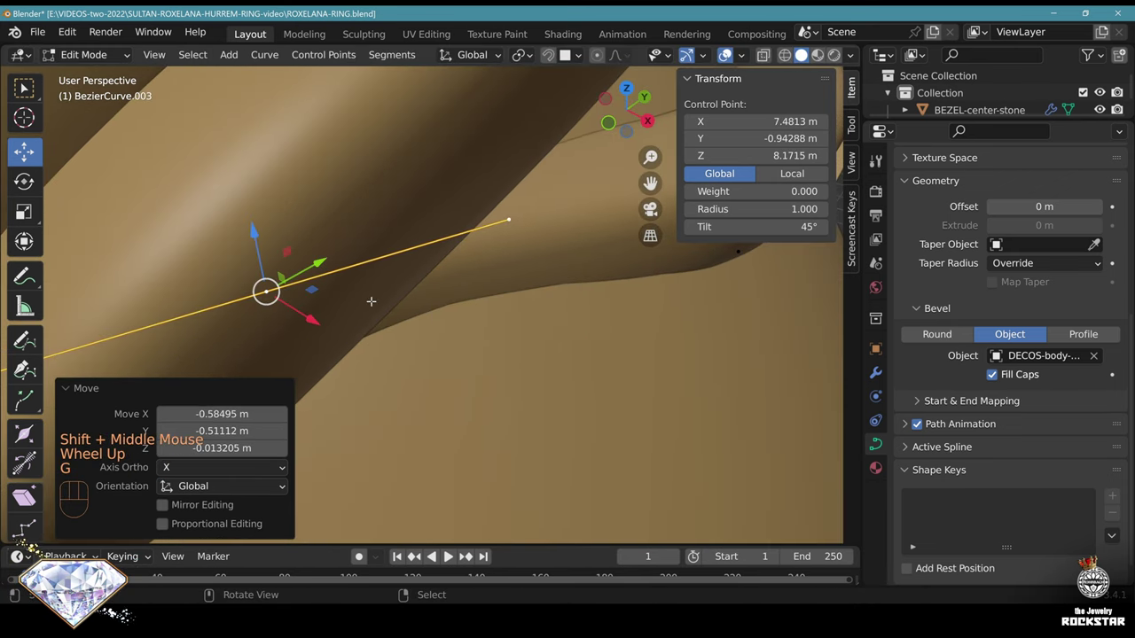
# Adjust the scroll's upper control points and handles so that its arm follows the shank surface below the trim band
pyautogui.scroll(-2, 369, 302)
pyautogui.moveTo(370, 302); pyautogui.dragTo(339, 264, button='middle')
pyautogui.rightClick(371, 202)
pyautogui.moveTo(378, 148); pyautogui.dragTo(377, 127)
pyautogui.moveTo(378, 127); pyautogui.dragTo(301, 191, button='middle')
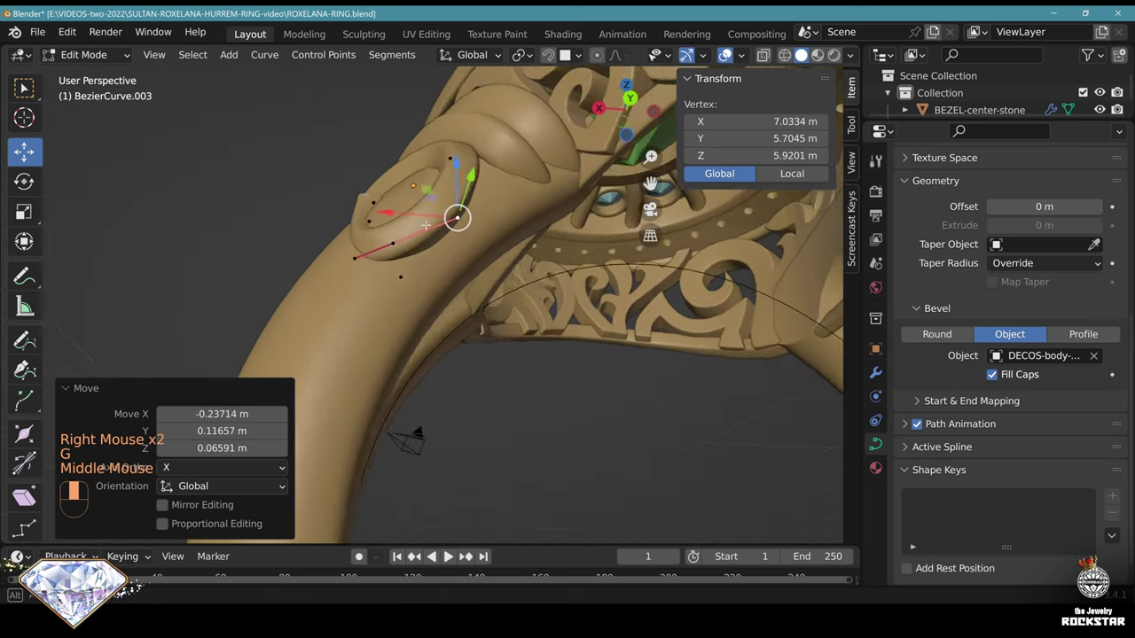
# Reposition the scroll's inner end control point so that the curl lies on the shank surface
pyautogui.moveTo(426, 225); pyautogui.dragTo(461, 257, button='middle')
pyautogui.keyDown('shift'); pyautogui.moveTo(461, 257); pyautogui.dragTo(501, 328, button='middle'); pyautogui.keyUp('shift')
pyautogui.scroll(2, 510, 301)
pyautogui.moveTo(509, 279); pyautogui.dragTo(514, 350)
pyautogui.moveTo(514, 350); pyautogui.dragTo(510, 398, button='middle')
pyautogui.keyDown('shift'); pyautogui.moveTo(510, 399); pyautogui.dragTo(549, 301, button='middle'); pyautogui.keyUp('shift')
pyautogui.moveTo(550, 355); pyautogui.dragTo(560, 241, button='middle')
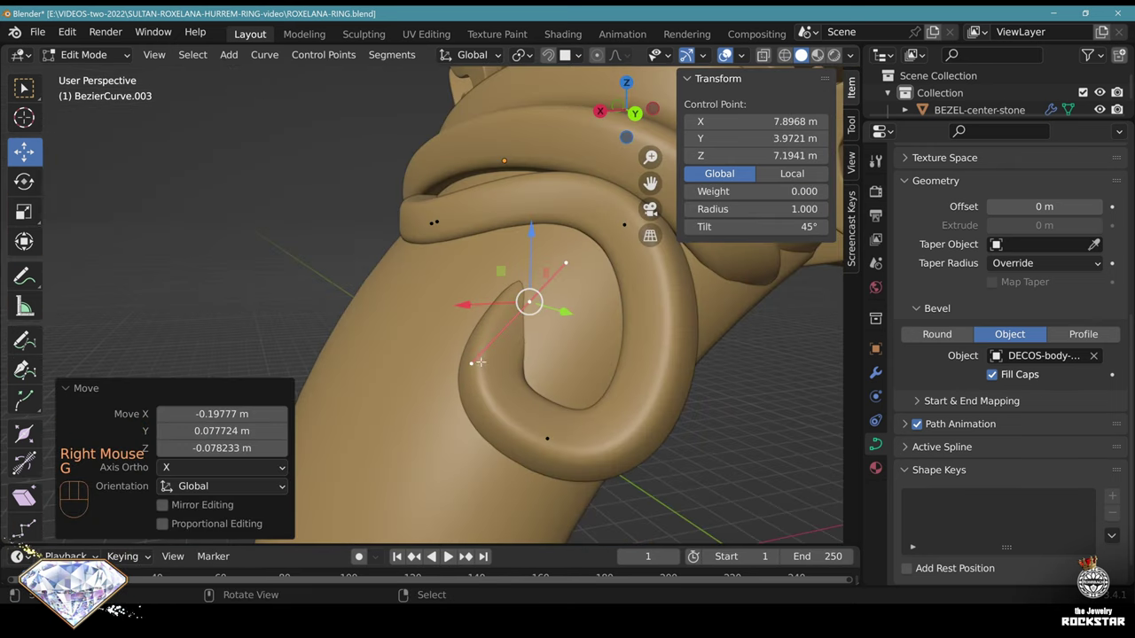
# Raise the scroll's lower control point and set the tilt to 3.17° at the inner end and -1.98° at the lower point
pyautogui.press('g')
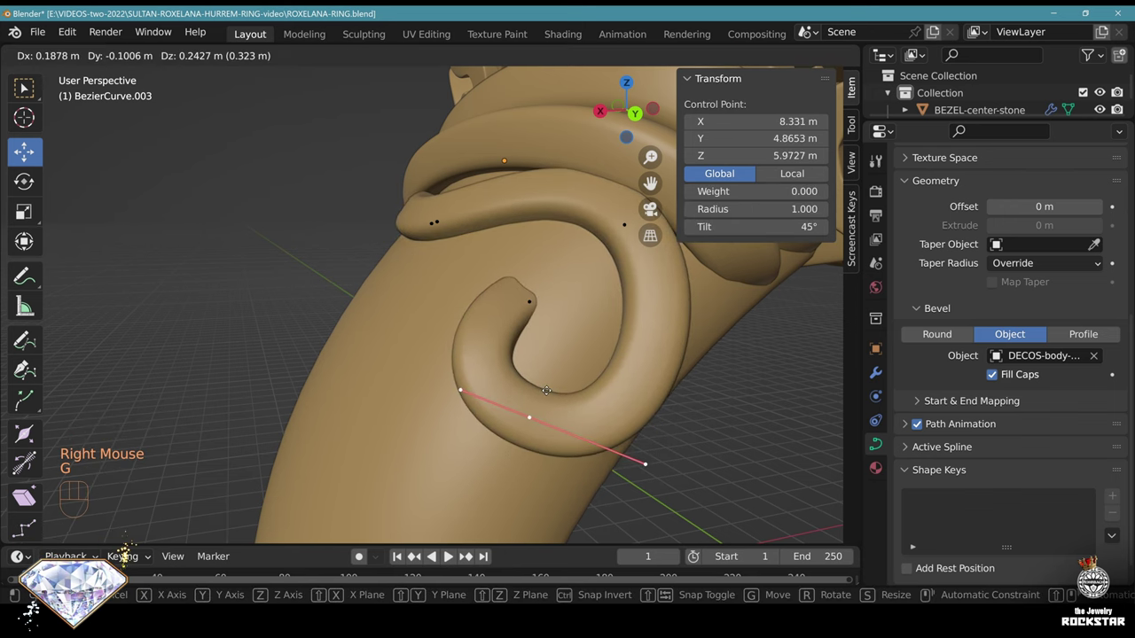
pyautogui.rightClick(553, 400)
pyautogui.click(530, 302)
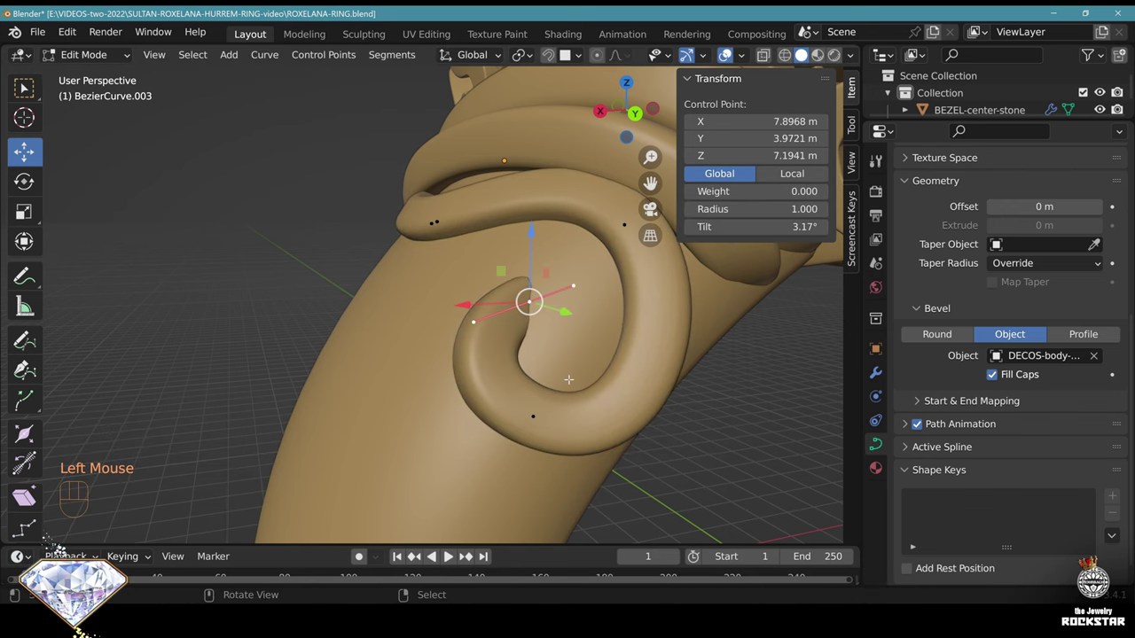
pyautogui.rightClick(696, 291)
pyautogui.rightClick(534, 415)
pyautogui.moveTo(532, 413); pyautogui.dragTo(653, 256, button='middle')
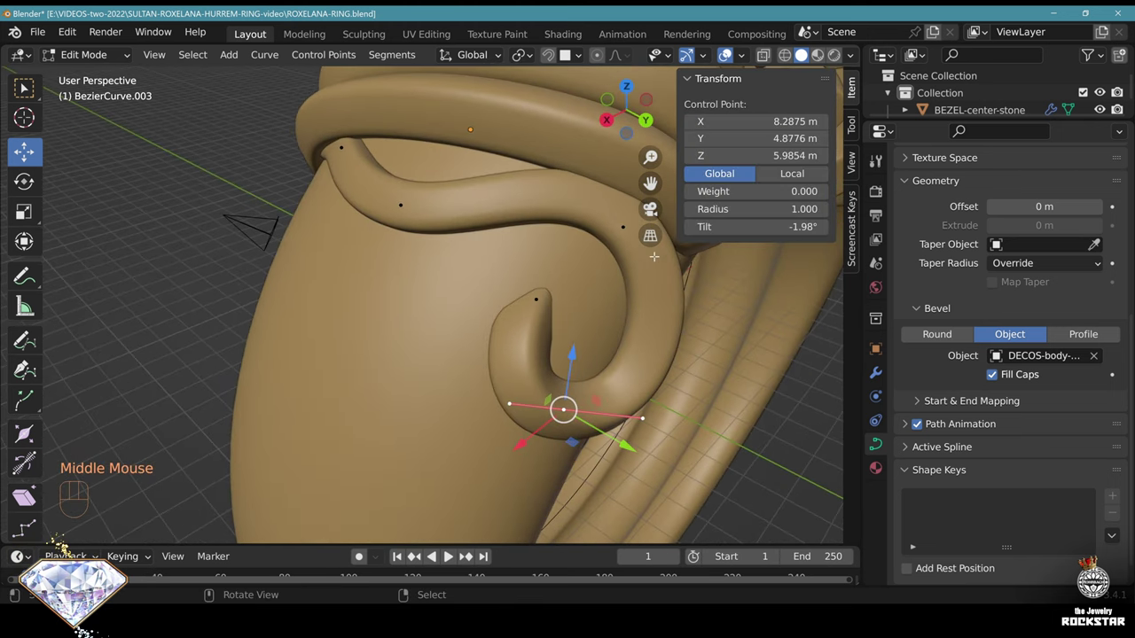
# Adjust the tilt of the control point on the scroll's upper arm below the trim band
pyautogui.moveTo(464, 285); pyautogui.dragTo(507, 305, button='middle')
pyautogui.rightClick(383, 206)
pyautogui.moveTo(755, 227); pyautogui.dragTo(719, 227)
pyautogui.scroll(-3, 567, 346)
pyautogui.moveTo(567, 354); pyautogui.dragTo(483, 315, button='middle')
pyautogui.scroll(1, 505, 308)
# Move the scroll's lower control point slightly upward and pull in its outer handle to round the bottom of the curl
pyautogui.rightClick(500, 307)
pyautogui.rightClick(465, 324)
pyautogui.rightClick(502, 379)
pyautogui.press('g')
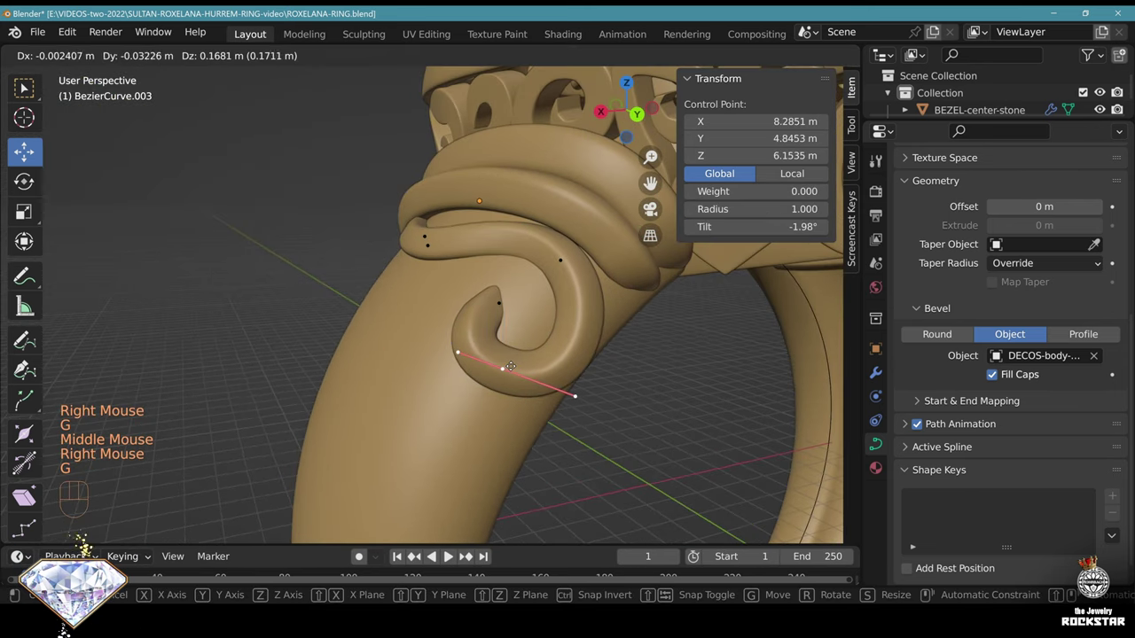
pyautogui.click(502, 369)
pyautogui.rightClick(573, 395)
pyautogui.press('g')
pyautogui.click(562, 398)
# Move the lower handle of the scroll's outer bend outward and downward to widen the curve
pyautogui.rightClick(562, 261)
pyautogui.rightClick(602, 302)
pyautogui.press('g')
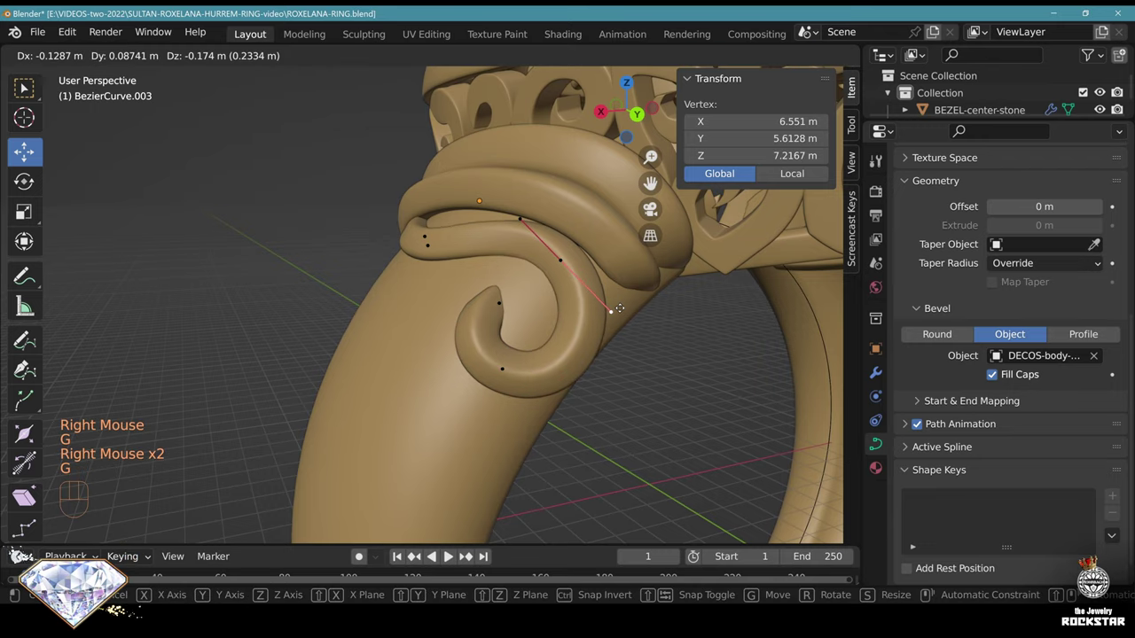
pyautogui.click(610, 312)
pyautogui.moveTo(509, 310); pyautogui.dragTo(483, 226, button='middle')
pyautogui.keyDown('shift'); pyautogui.moveTo(483, 226); pyautogui.dragTo(443, 372, button='middle'); pyautogui.keyUp('shift')
pyautogui.scroll(2, 492, 345)
pyautogui.scroll(-1, 523, 461)
pyautogui.scroll(1, 497, 354)
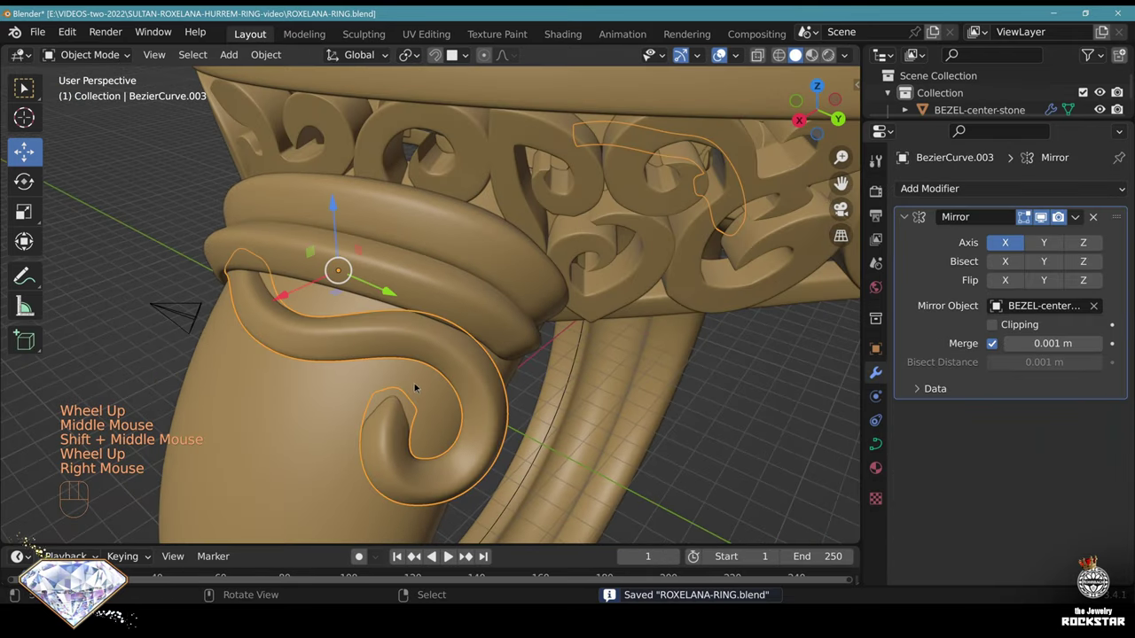
pyautogui.moveTo(415, 388); pyautogui.dragTo(393, 322, button='middle')
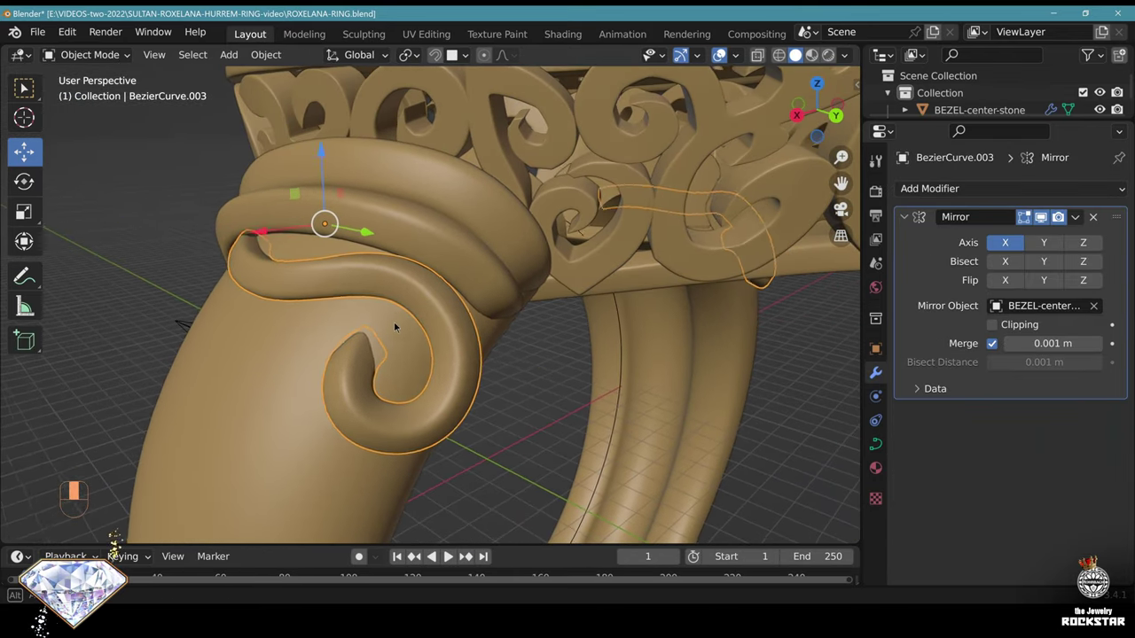
# Set the scroll's radius to 0.5 at its inner end point and 1.2 at its outer bend point
pyautogui.press('Tab')
pyautogui.rightClick(365, 348)
pyautogui.write('n')
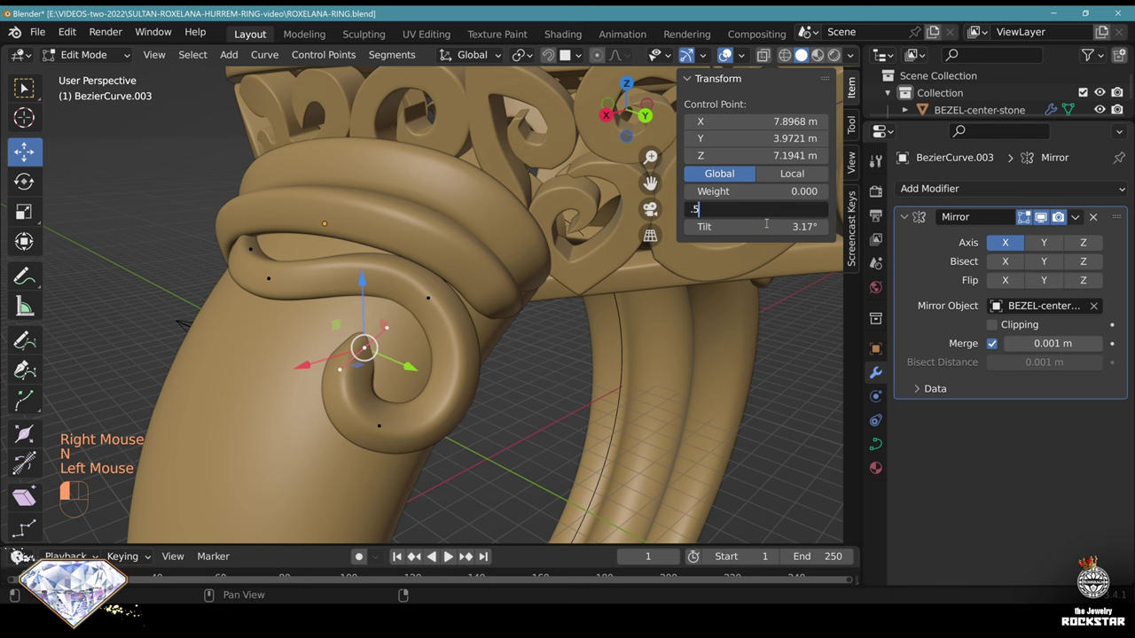
pyautogui.write('.5')
pyautogui.press('Return')
pyautogui.rightClick(428, 297)
pyautogui.click(799, 211)
pyautogui.write('1.2')
pyautogui.press('Return')
# Set the radius to 0.5 at the scroll's end point beside the trim band and save the file
pyautogui.moveTo(390, 337); pyautogui.dragTo(425, 351, button='middle')
pyautogui.rightClick(248, 287)
pyautogui.click(750, 210)
pyautogui.write('.5')
pyautogui.press('Return')
pyautogui.scroll(-3, 296, 335)
pyautogui.moveTo(328, 341); pyautogui.dragTo(493, 130, button='middle')
pyautogui.hotkey('alt', 'a')
pyautogui.hotkey('ctrl', 's')
# Turn on snapping and draw a second five-point scroll curve on the opposite side of the shank, starting below the trim band
pyautogui.scroll(2, 436, 329)
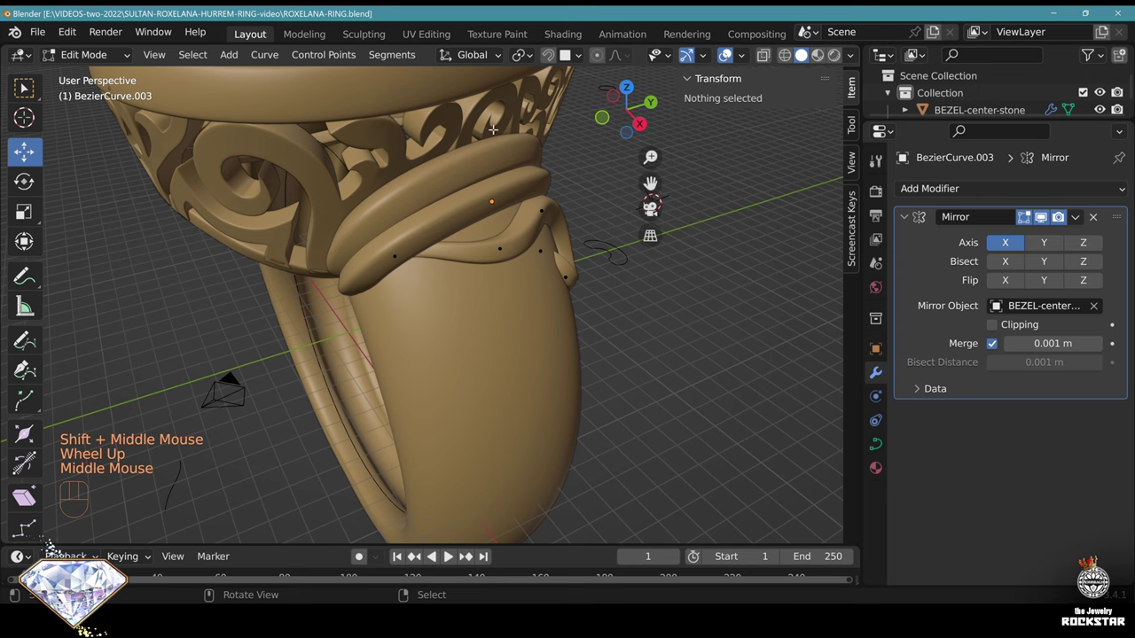
pyautogui.click(549, 55)
pyautogui.scroll(2, 380, 354)
pyautogui.moveTo(380, 355); pyautogui.dragTo(394, 365, button='middle')
pyautogui.keyDown('ctrl'); pyautogui.click(416, 245); pyautogui.keyUp('ctrl')
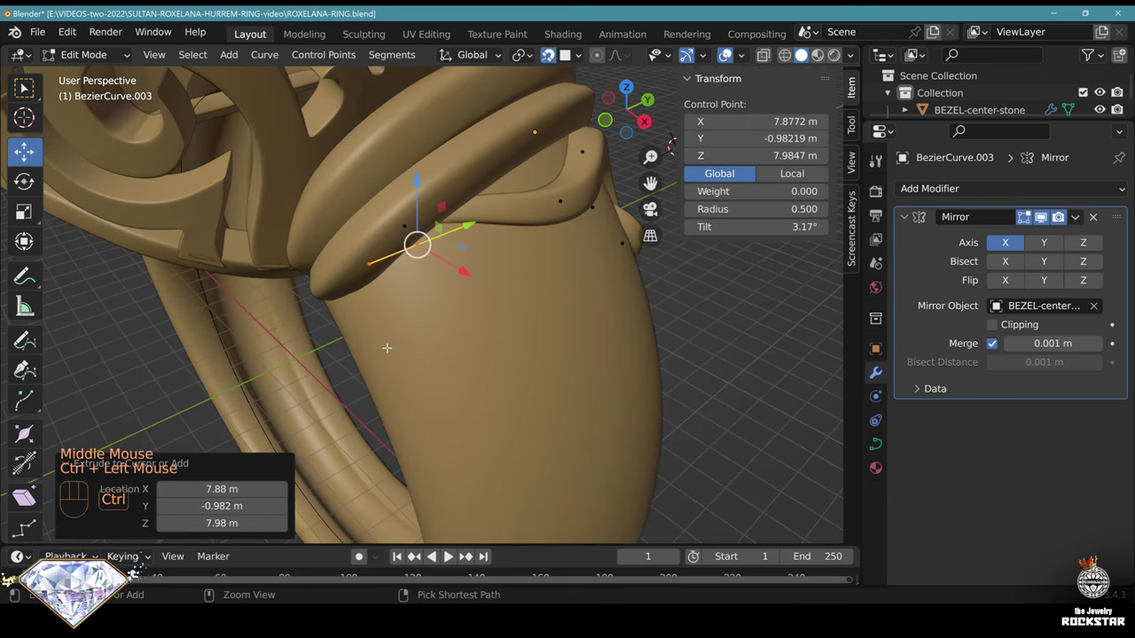
pyautogui.keyDown('ctrl'); pyautogui.click(387, 368); pyautogui.keyUp('ctrl')
pyautogui.keyDown('ctrl'); pyautogui.click(431, 455); pyautogui.keyUp('ctrl')
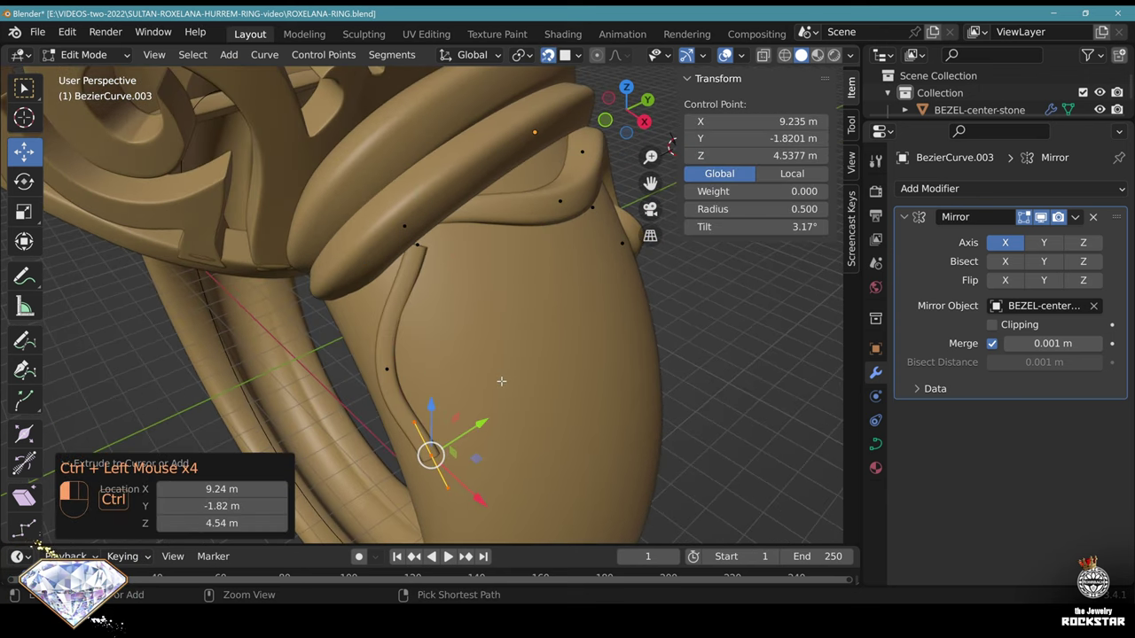
pyautogui.keyDown('ctrl'); pyautogui.click(501, 381); pyautogui.keyUp('ctrl')
pyautogui.keyDown('ctrl'); pyautogui.click(434, 391); pyautogui.keyUp('ctrl')
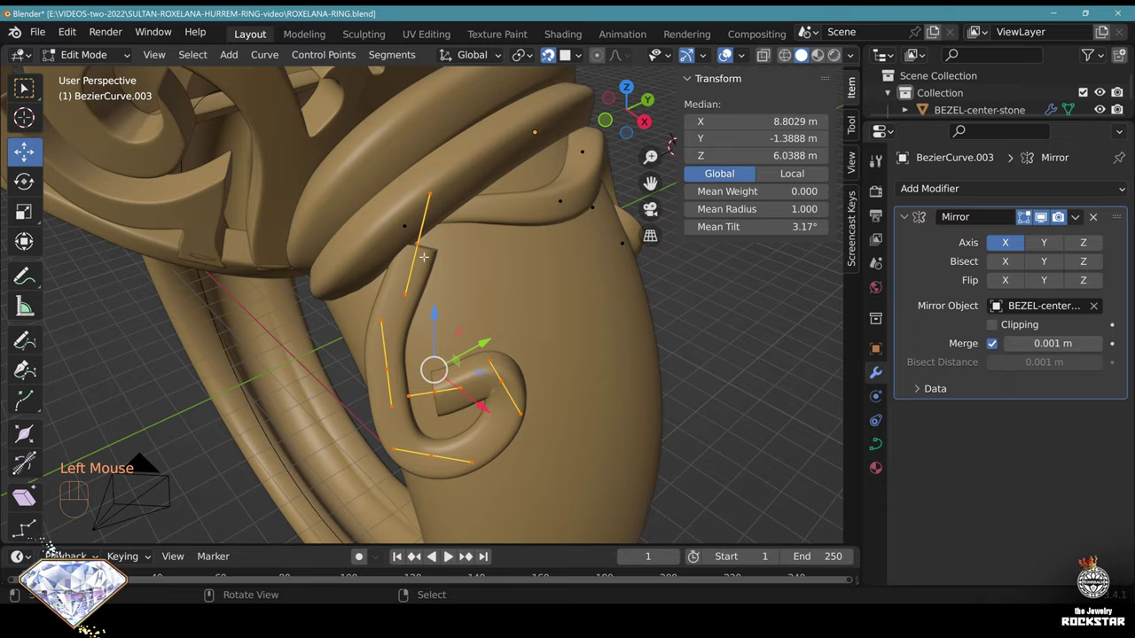
# Shift the handle on the outer bend of the long S-shaped strand between the scrolls and save the file
pyautogui.press('g')
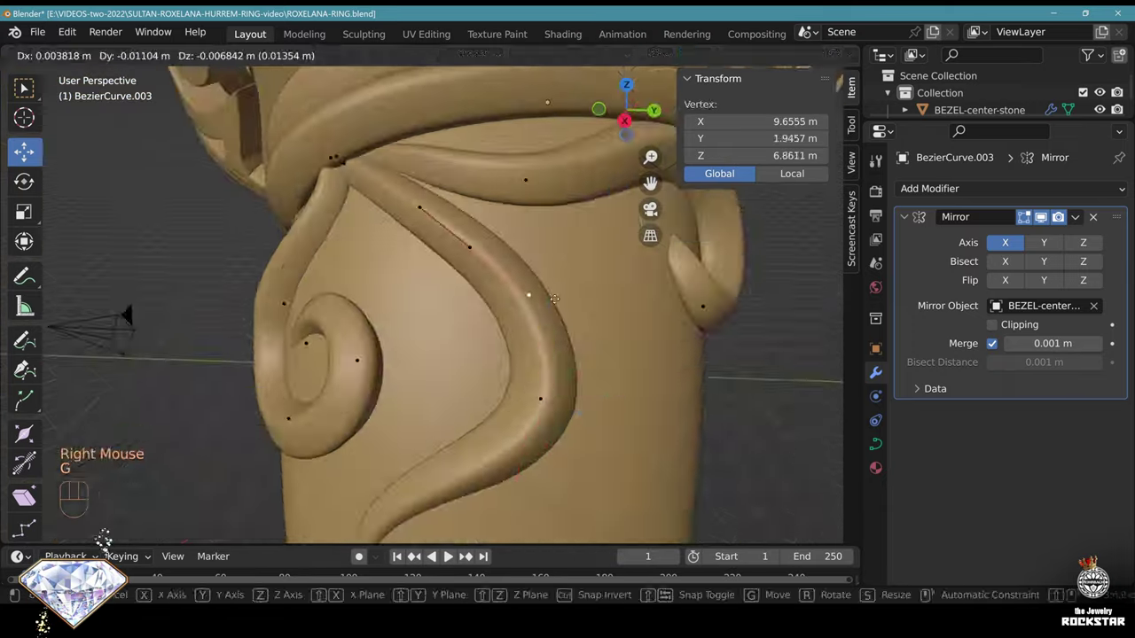
pyautogui.hotkey('ctrl', 's')
pyautogui.scroll(-2, 535, 322)
pyautogui.scroll(2, 535, 322)
# Duplicate the crescent strand below the scroll, move the copy -0.7736 m in Z, rotate and position it, and save the file
pyautogui.hotkey('shift', 'd')
pyautogui.press('r')
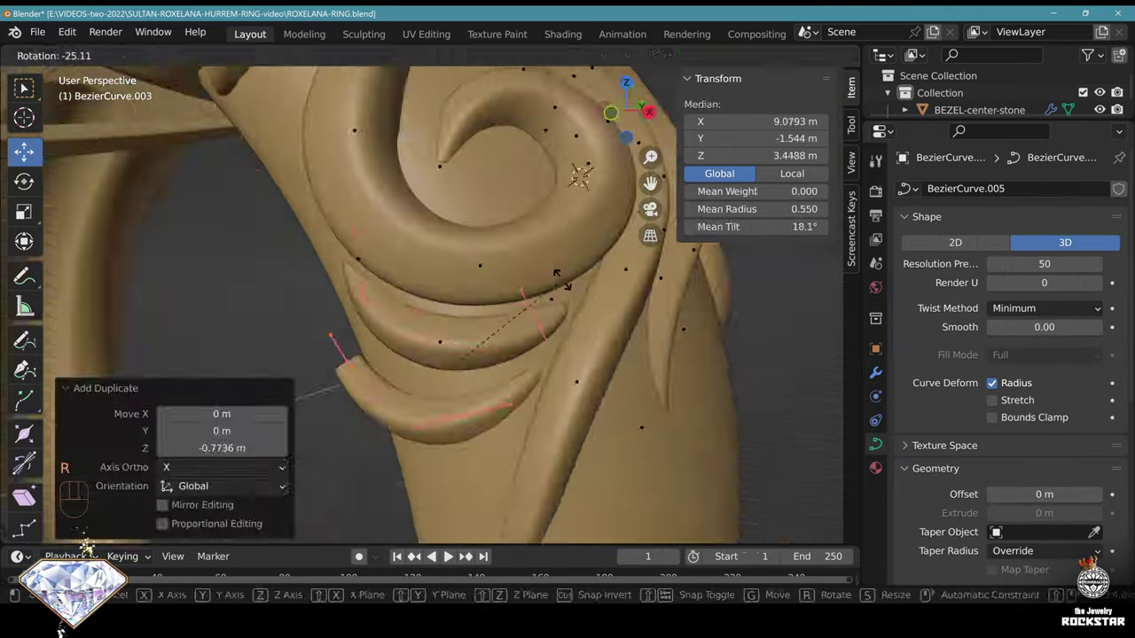
pyautogui.press('g')
pyautogui.moveTo(496, 310); pyautogui.dragTo(438, 335, button='middle')
pyautogui.click(594, 314)
pyautogui.hotkey('ctrl', 's')
pyautogui.scroll(2, 593, 323)
pyautogui.moveTo(535, 319); pyautogui.dragTo(539, 315, button='middle')
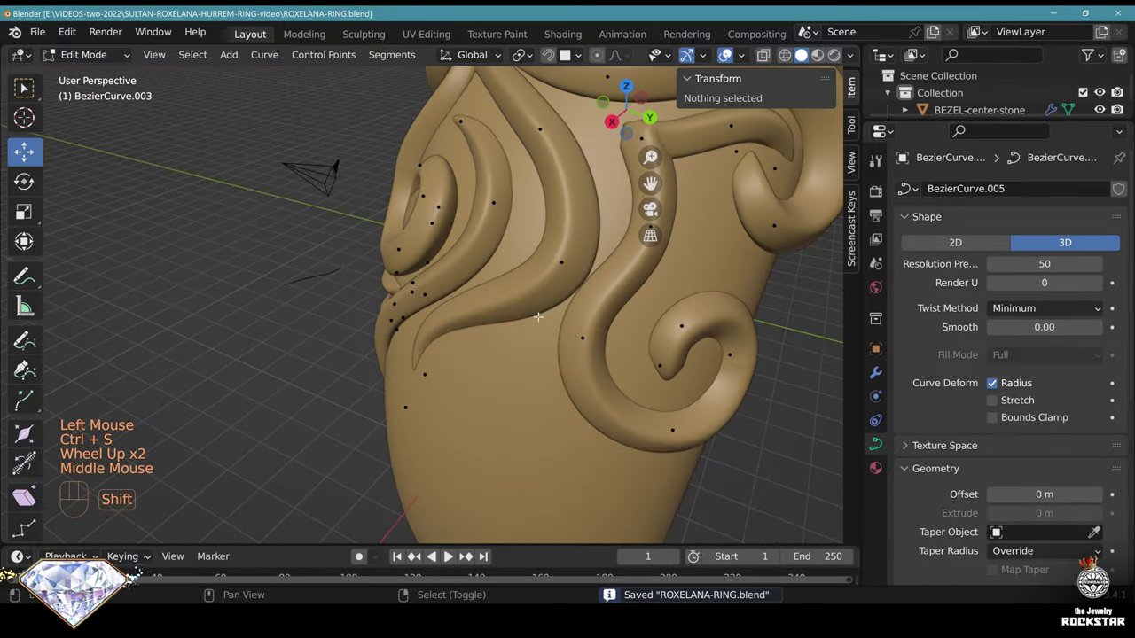
# Change the radius of the control point at the lower edge of the pattern and add and position another curve point on the shank
pyautogui.scroll(1, 539, 314)
pyautogui.rightClick(409, 392)
pyautogui.click(770, 213)
pyautogui.write('.')
pyautogui.press('Return')
pyautogui.keyDown('ctrl'); pyautogui.click(497, 365); pyautogui.keyUp('ctrl')
pyautogui.press('g')
# Adjust the tilt of the central scroll's control point and reposition the control points of the curl near it
pyautogui.rightClick(446, 228)
pyautogui.click(756, 228)
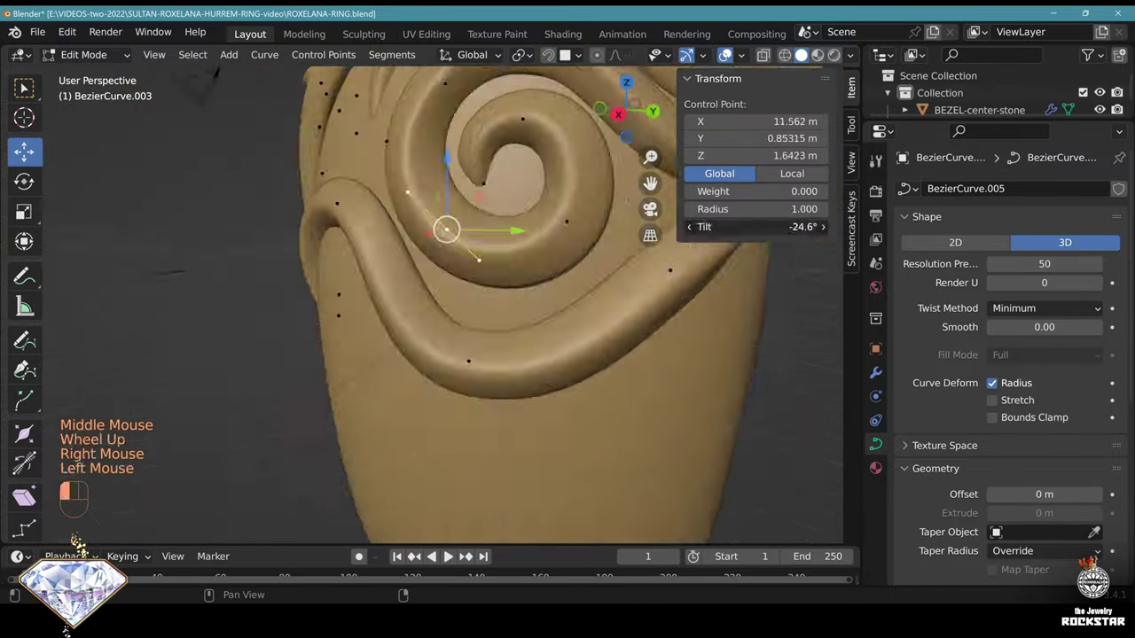
pyautogui.rightClick(422, 293)
pyautogui.moveTo(422, 305); pyautogui.dragTo(496, 292, button='middle')
pyautogui.press('g')
pyautogui.rightClick(469, 311)
pyautogui.rightClick(533, 360)
pyautogui.moveTo(554, 379); pyautogui.dragTo(575, 384)
pyautogui.rightClick(451, 189)
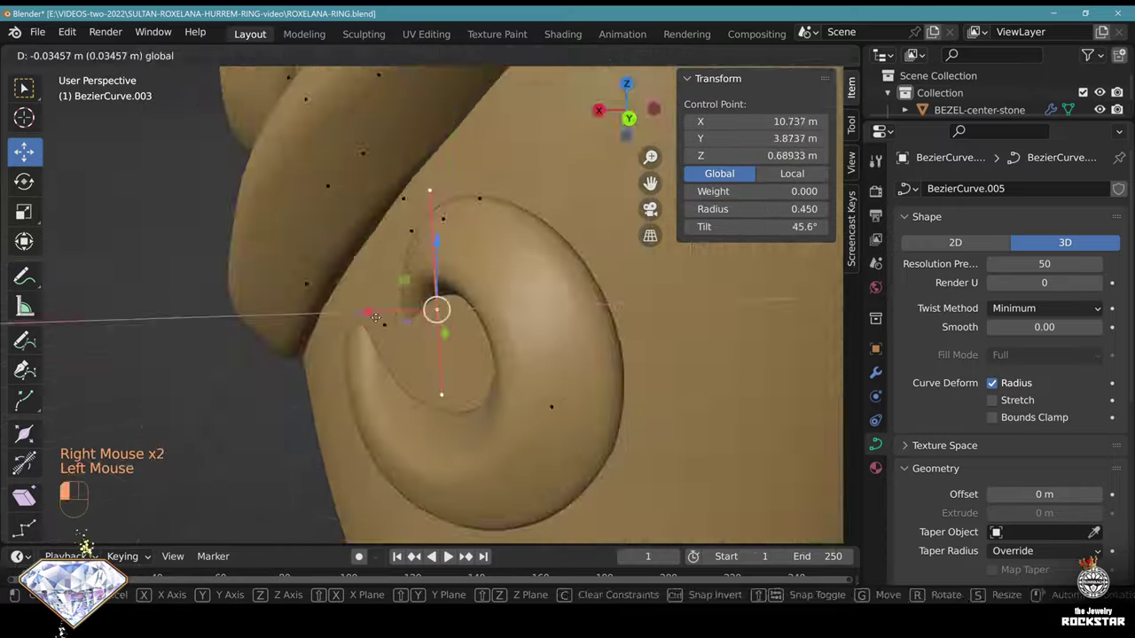
# Move the lower curl's outer control point, change a neighbouring point's handle type, and finish the curve's shape
pyautogui.rightClick(551, 376)
pyautogui.press('g')
pyautogui.click(572, 396)
pyautogui.rightClick(532, 274)
pyautogui.press('v')
pyautogui.rightClick(449, 466)
pyautogui.scroll(-4, 431, 307)
pyautogui.click(876, 372)
pyautogui.press('g')
pyautogui.hotkey('shift', 's')
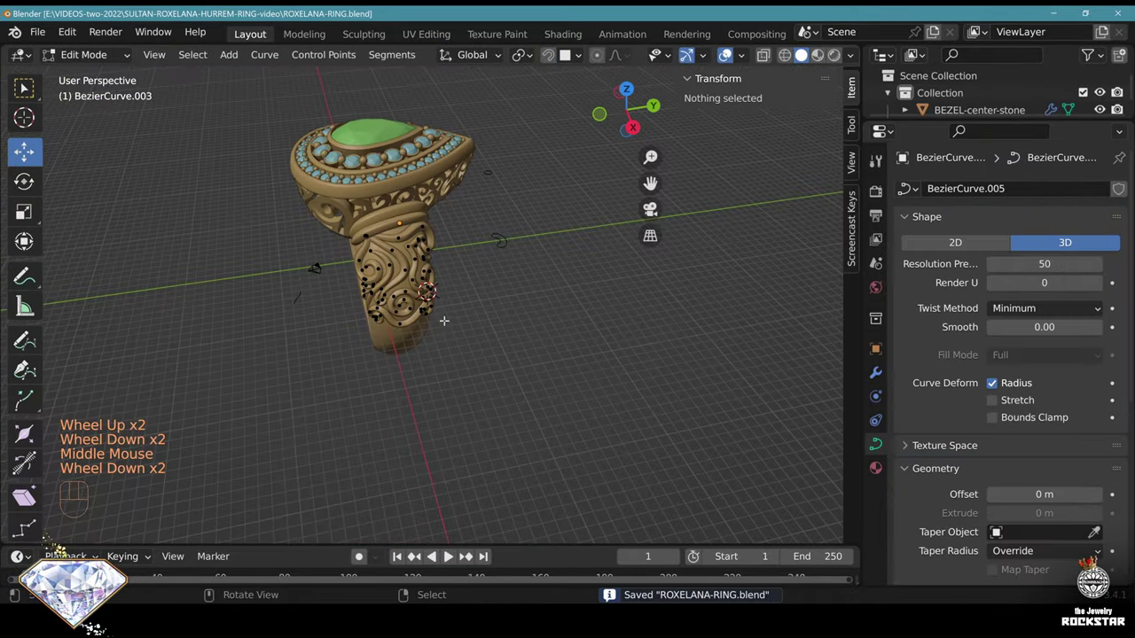
# Leave curve editing, deselect everything, and examine the mirrored shank scrollwork from above and from the side
pyautogui.press('KP_7')
pyautogui.scroll(1, 425, 355)
pyautogui.scroll(1, 508, 345)
pyautogui.keyDown('shift'); pyautogui.moveTo(508, 345); pyautogui.dragTo(633, 256, button='middle'); pyautogui.keyUp('shift')
pyautogui.hotkey('alt', 'a')
pyautogui.press('Tab')
pyautogui.scroll(-2, 632, 256)
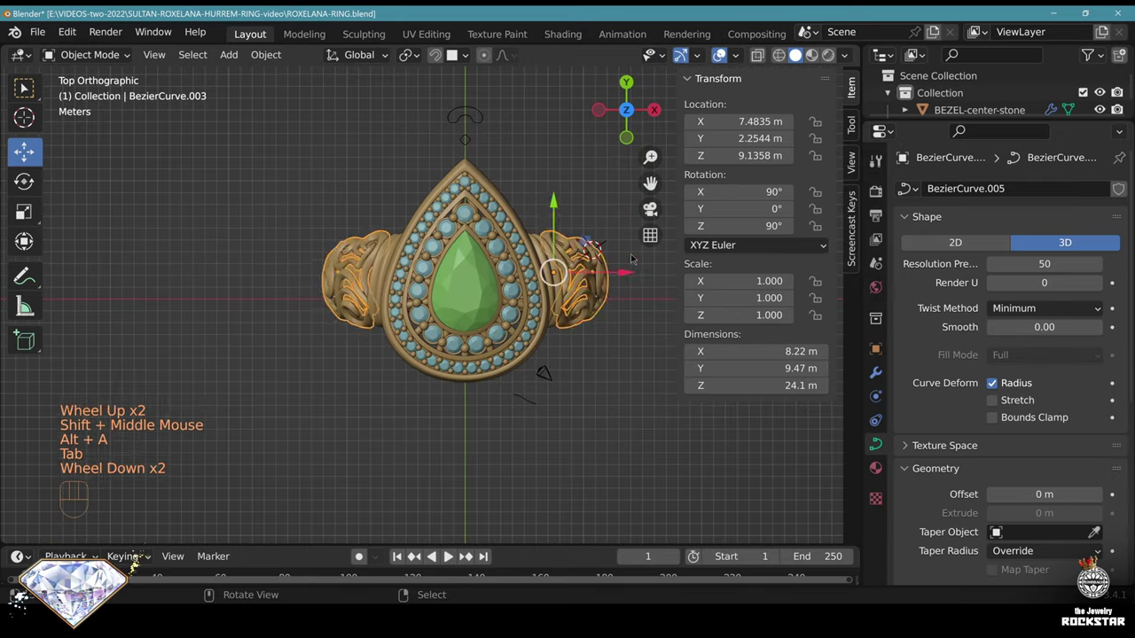
pyautogui.hotkey('alt', 'a')
pyautogui.keyDown('shift'); pyautogui.moveTo(555, 304); pyautogui.dragTo(464, 224, button='middle'); pyautogui.keyUp('shift')
pyautogui.scroll(2, 542, 329)
pyautogui.scroll(-2, 405, 162)
pyautogui.scroll(2, 464, 223)
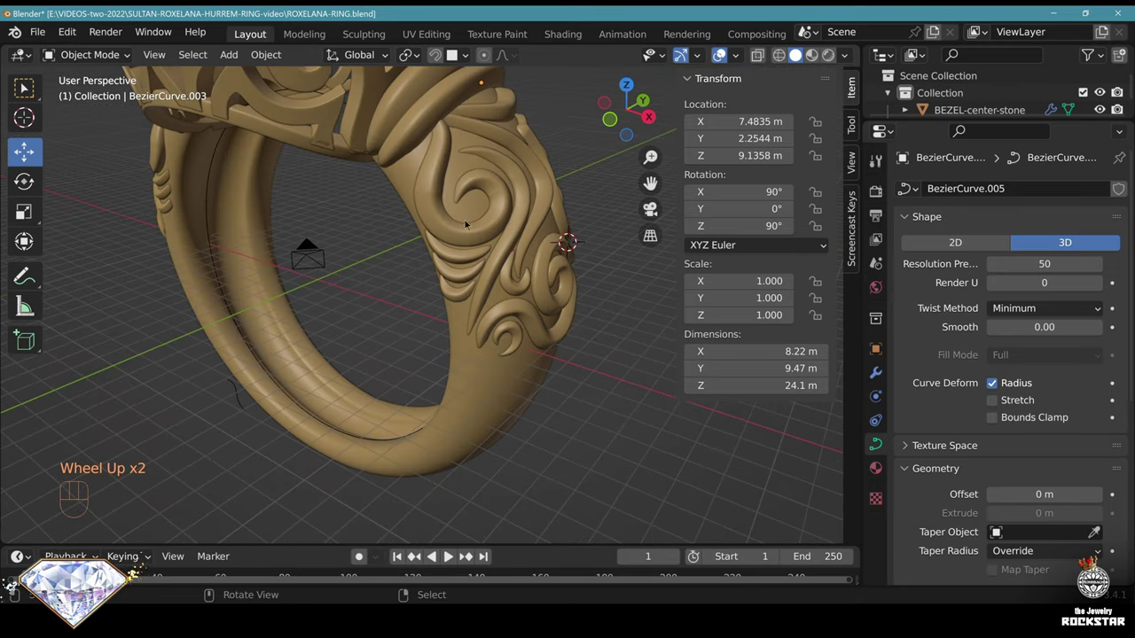
# Add a UV sphere with 60 segments and 30 rings, assign it YELLOW GOLD, and scale it to 0.58
pyautogui.click(243, 57)
pyautogui.moveTo(254, 73)
pyautogui.click(481, 134)
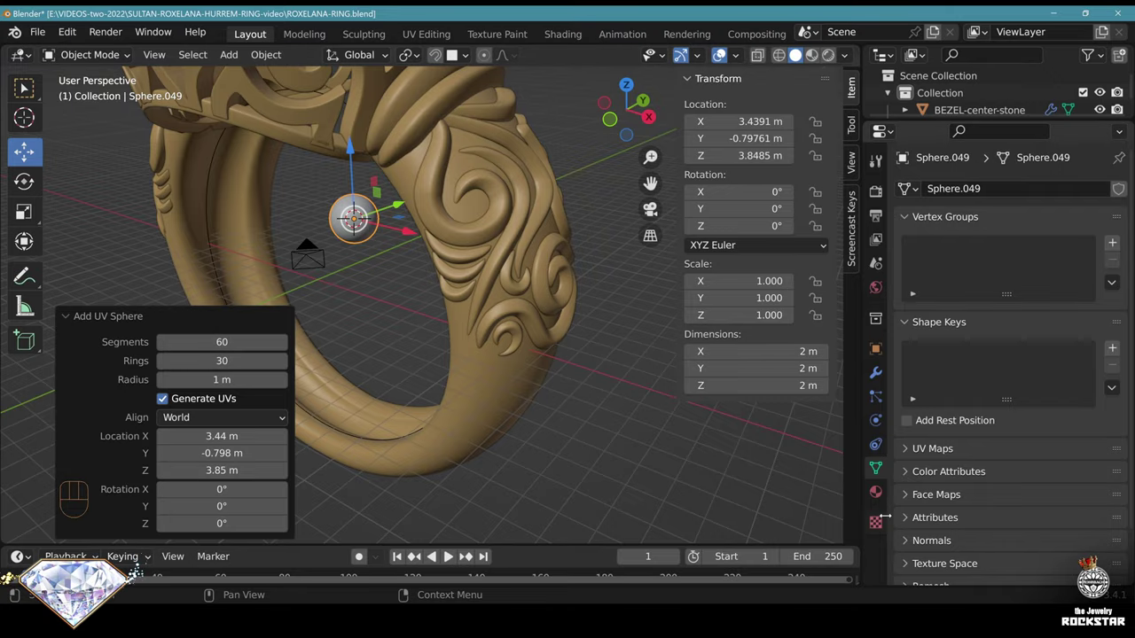
pyautogui.click(876, 492)
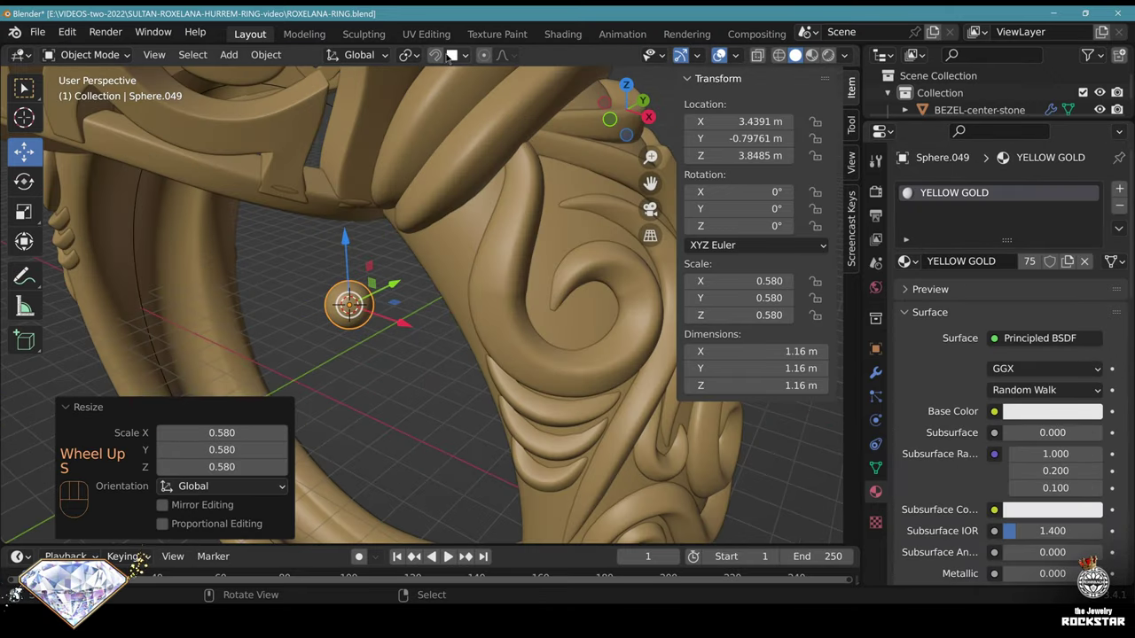
# Turn on snapping, place gold beads among the shank scrolls, and save the ring file
pyautogui.click(436, 55)
pyautogui.scroll(2, 422, 306)
pyautogui.hotkey('alt', 'a')
pyautogui.hotkey('alt', 'a')
pyautogui.hotkey('alt', 'a')
pyautogui.press('n')
pyautogui.hotkey('ctrl', 's')
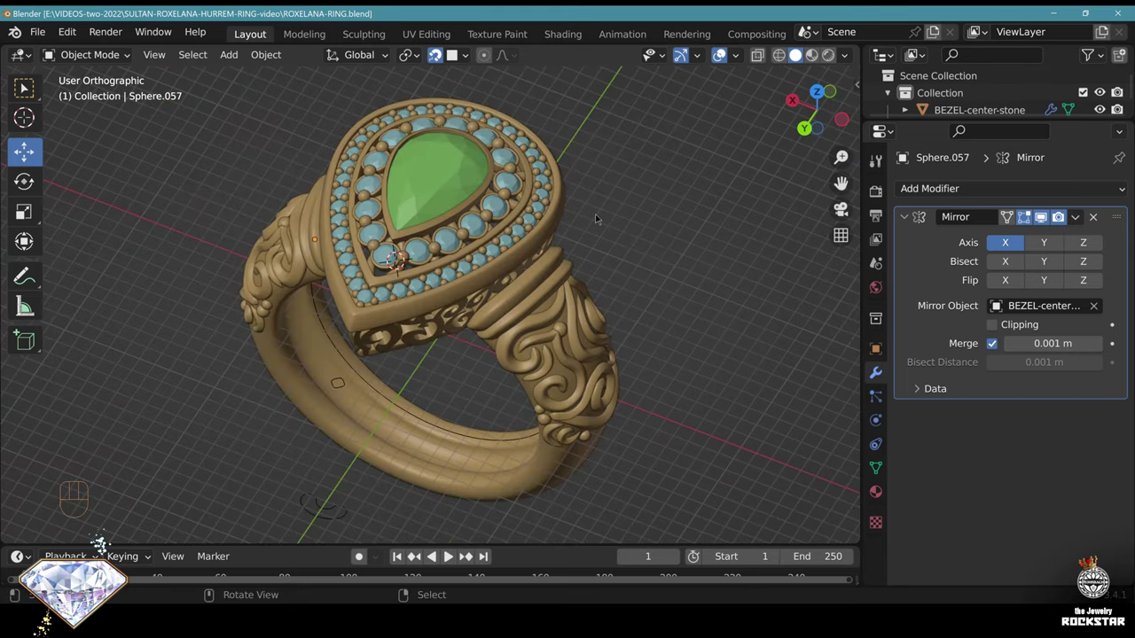
pyautogui.hotkey('ctrl', 's')
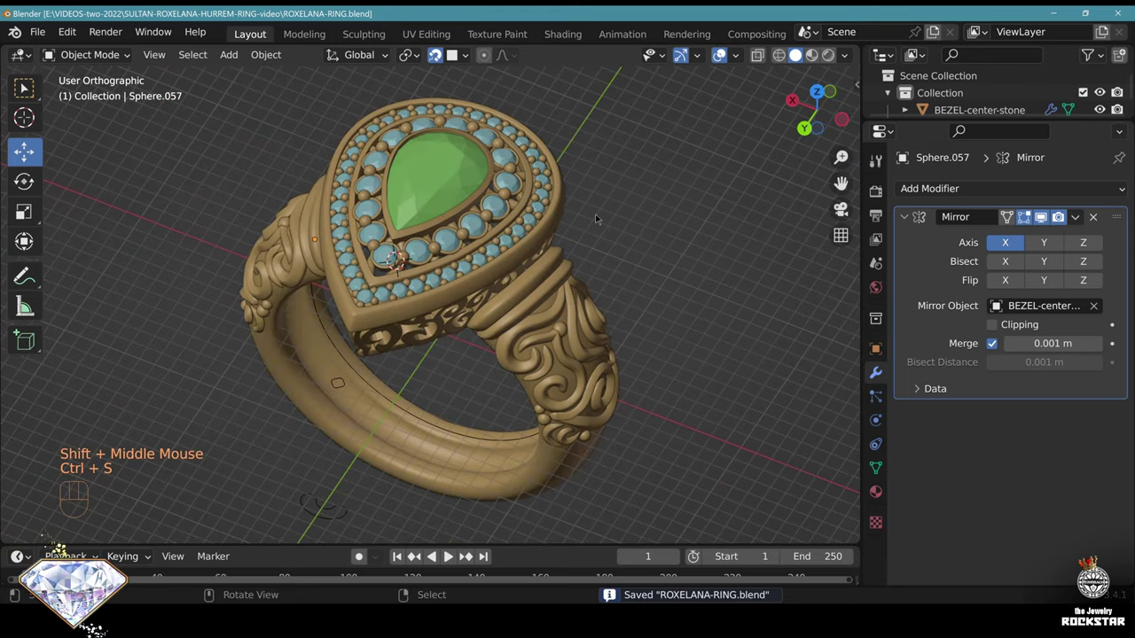